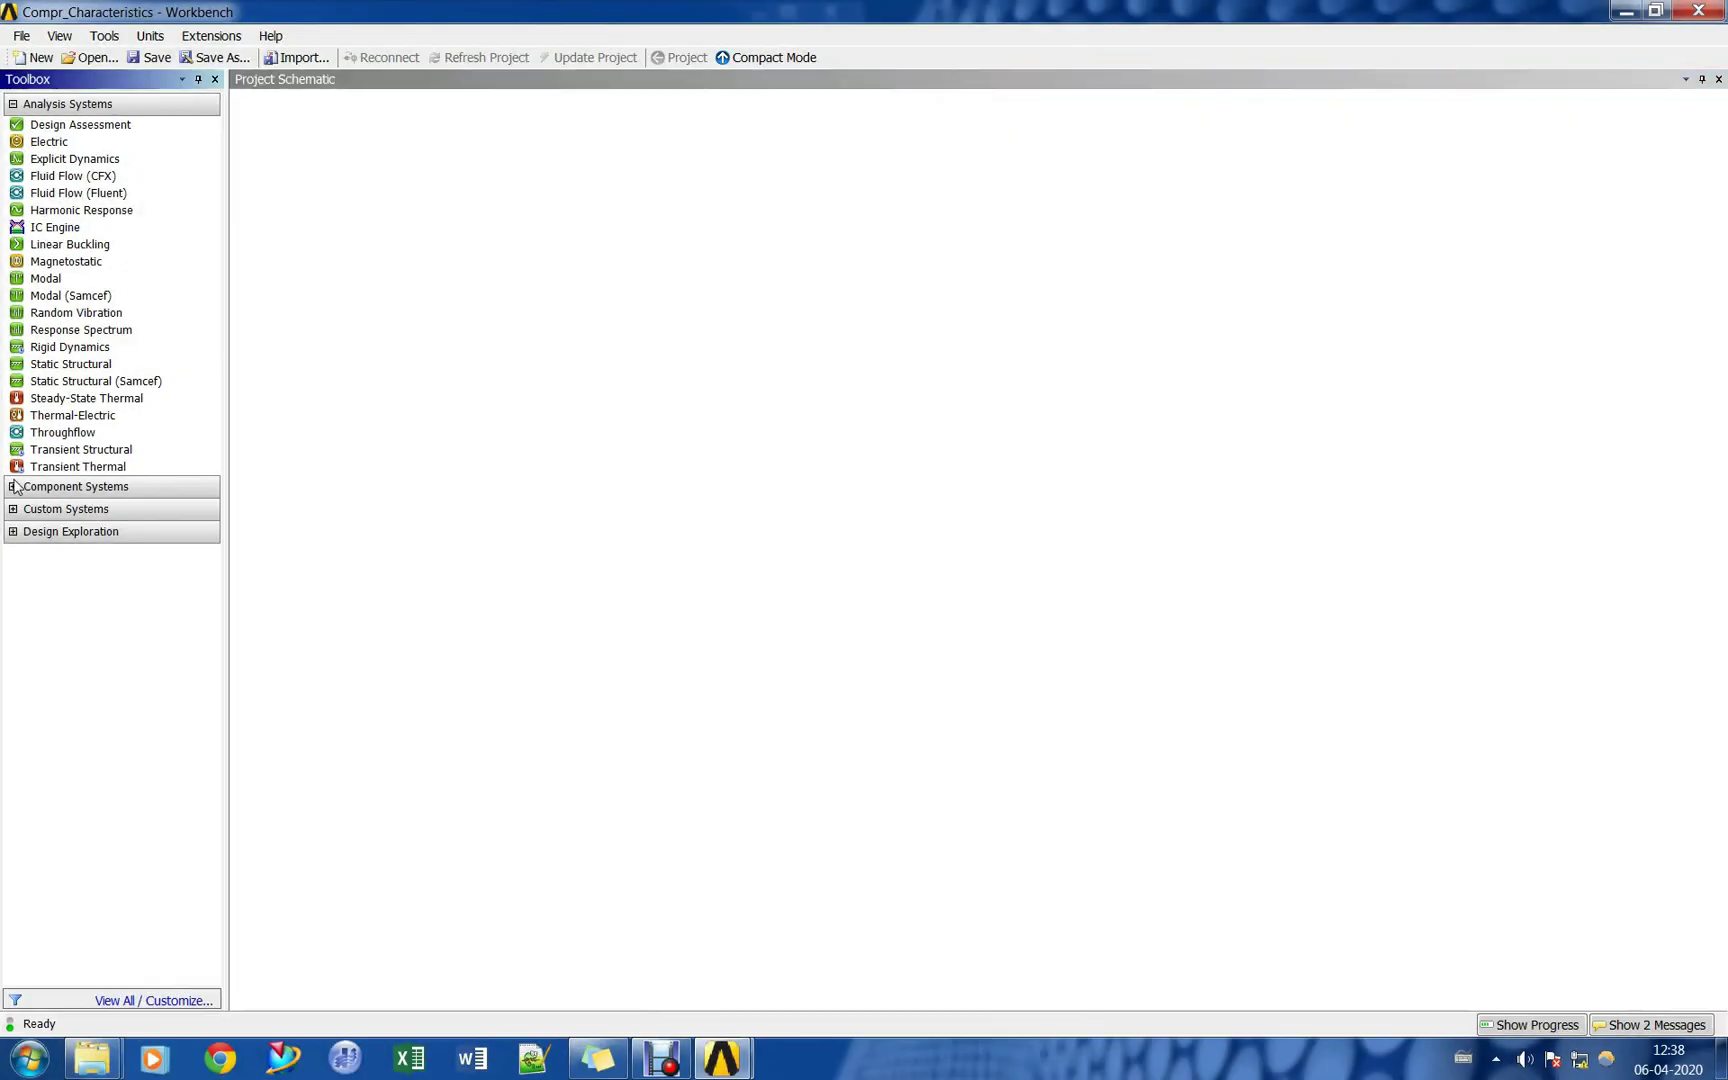
Add a standalone CFX component system to the project schematic and open its Setup for editing.
left_click(13, 487)
left_click(39, 528)
left_click_drag(41, 539, 342, 183)
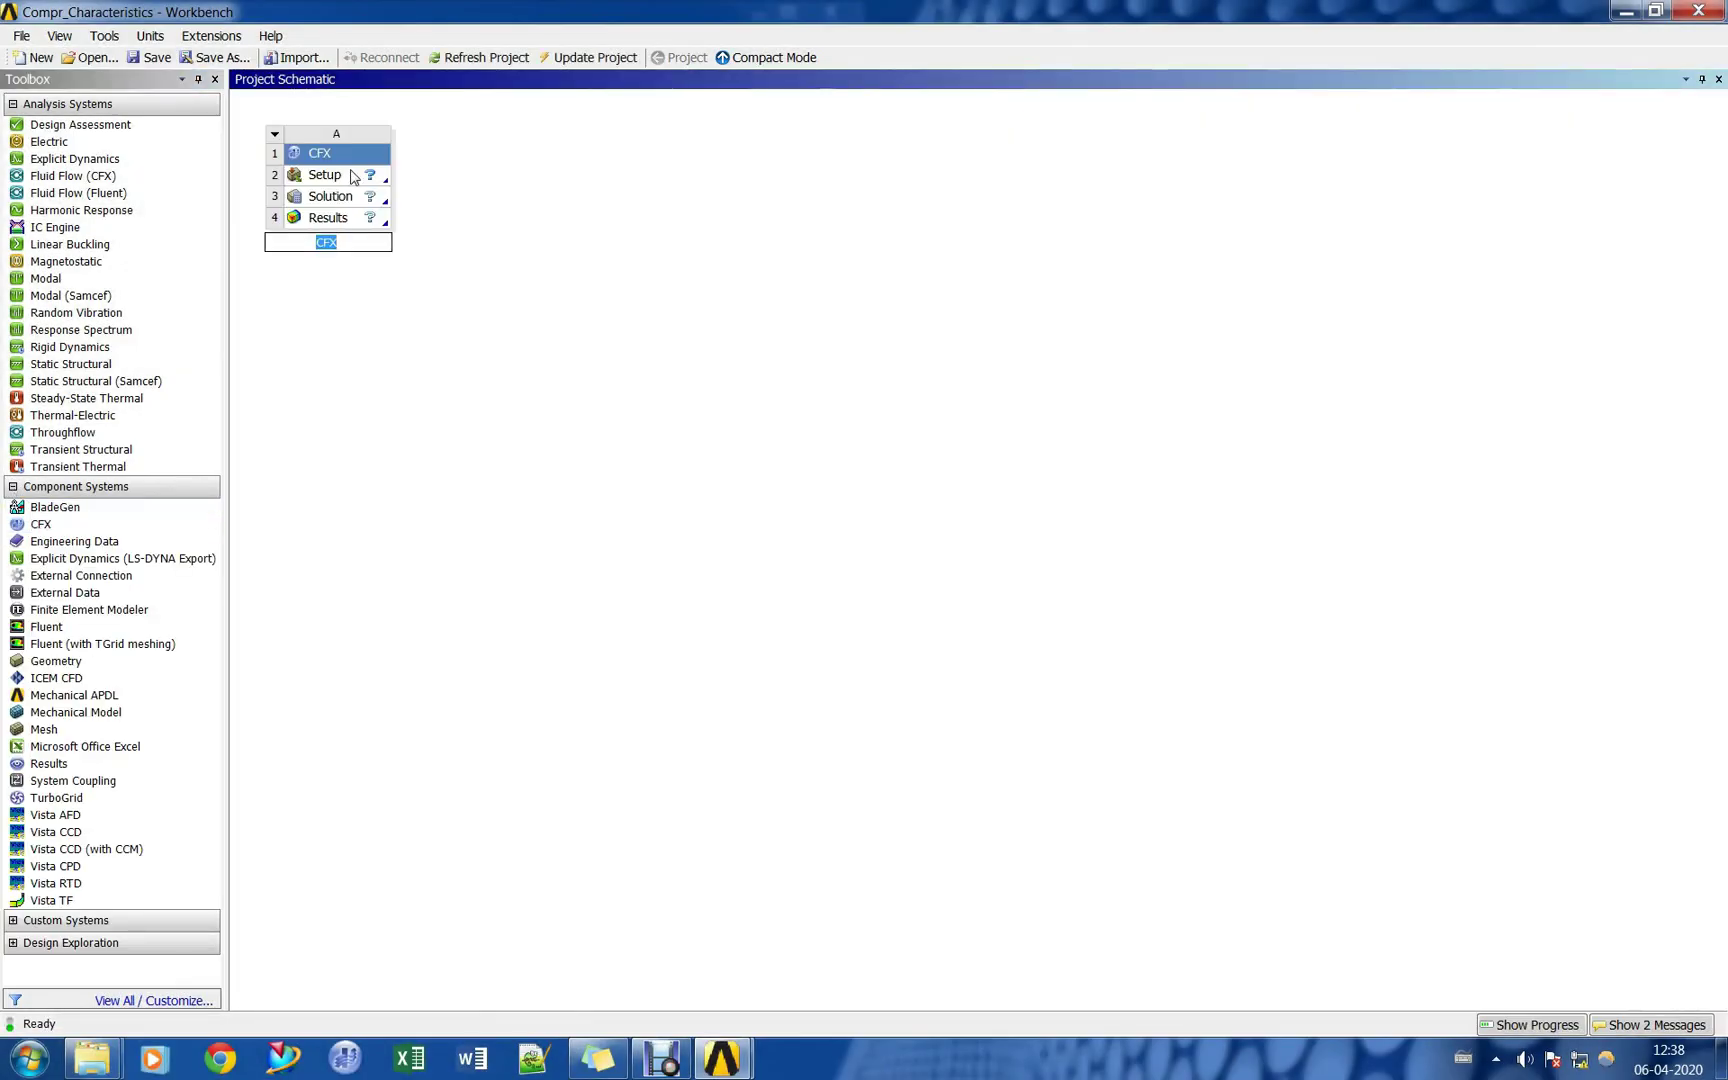
left_click(352, 177)
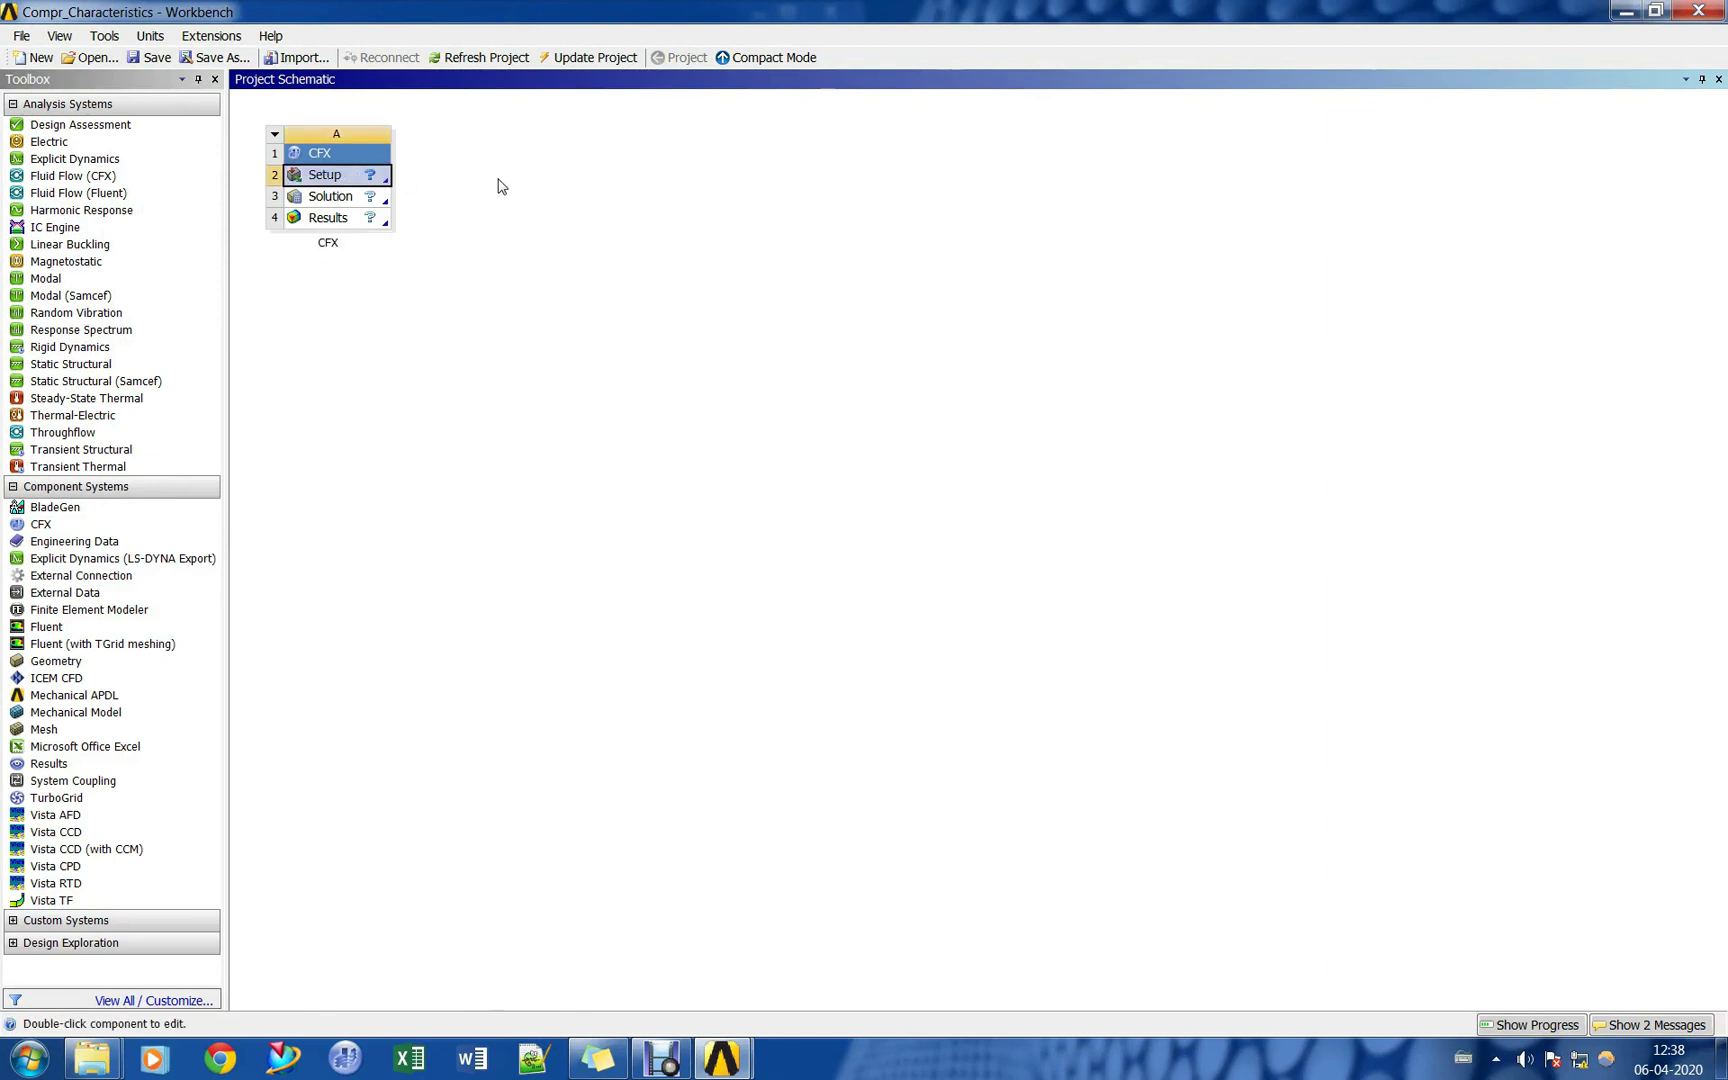
key("Menu")
left_click(456, 186)
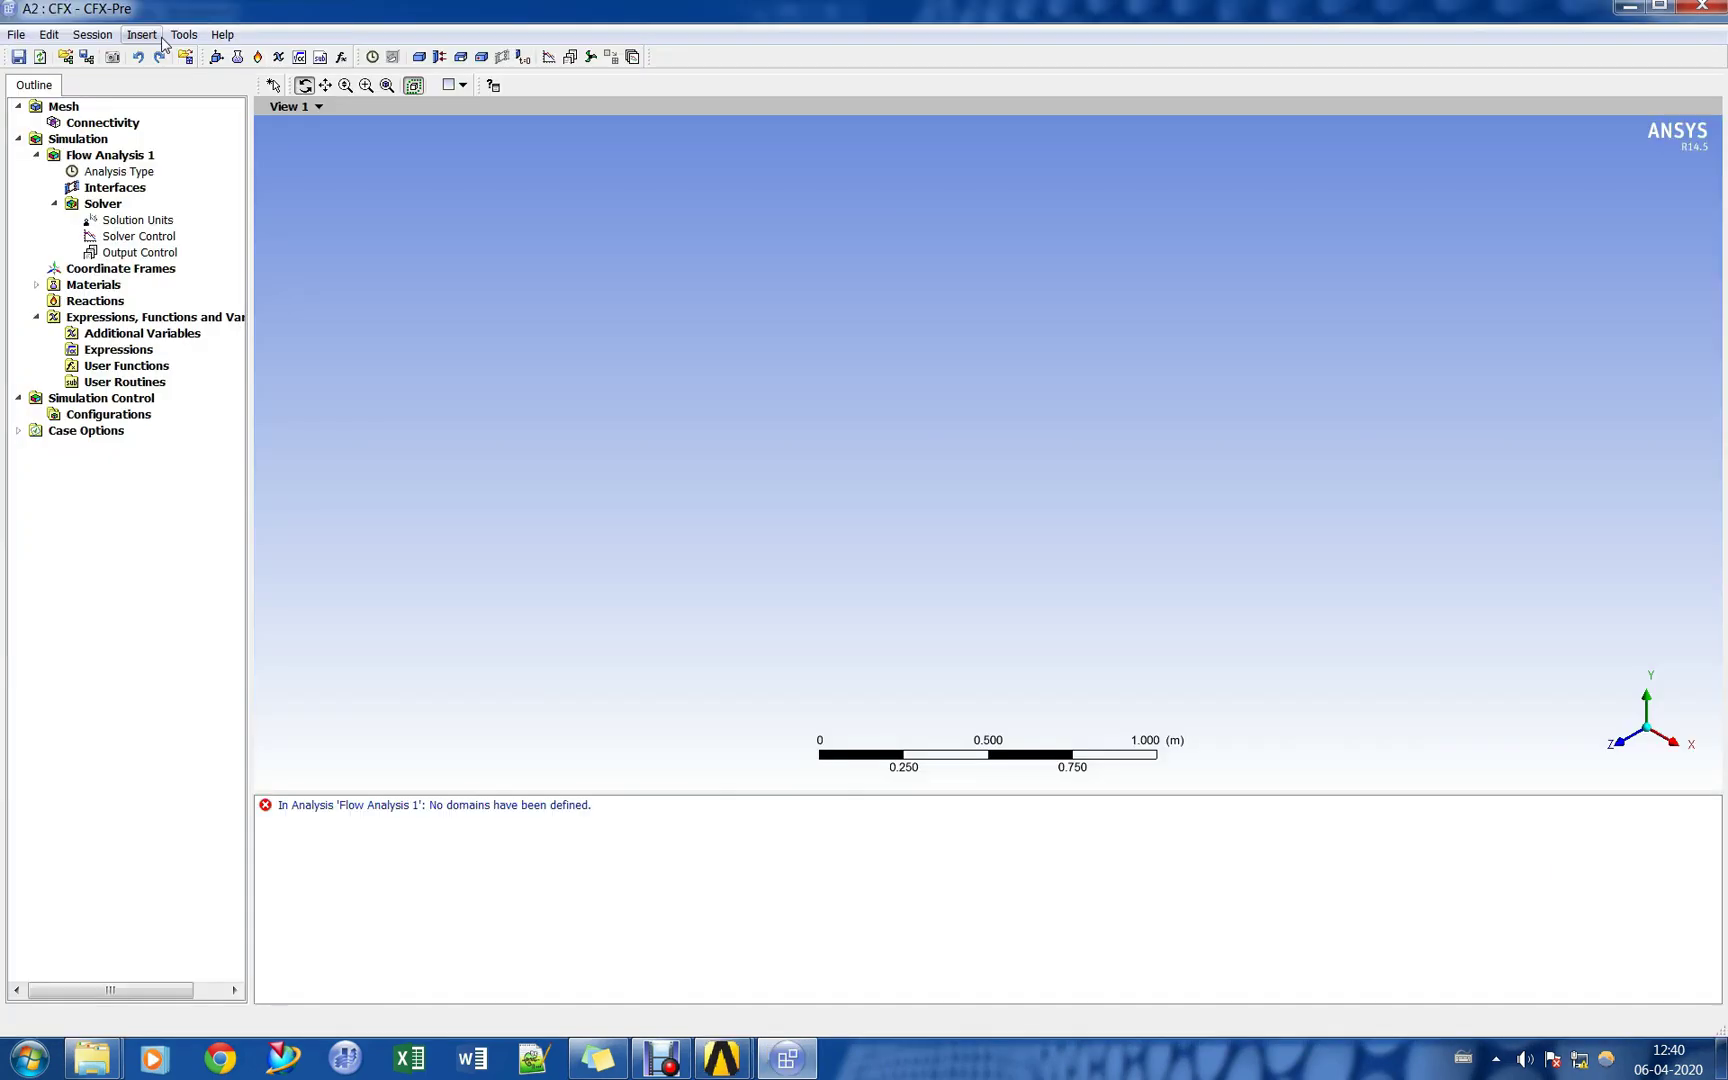
left_click(183, 34)
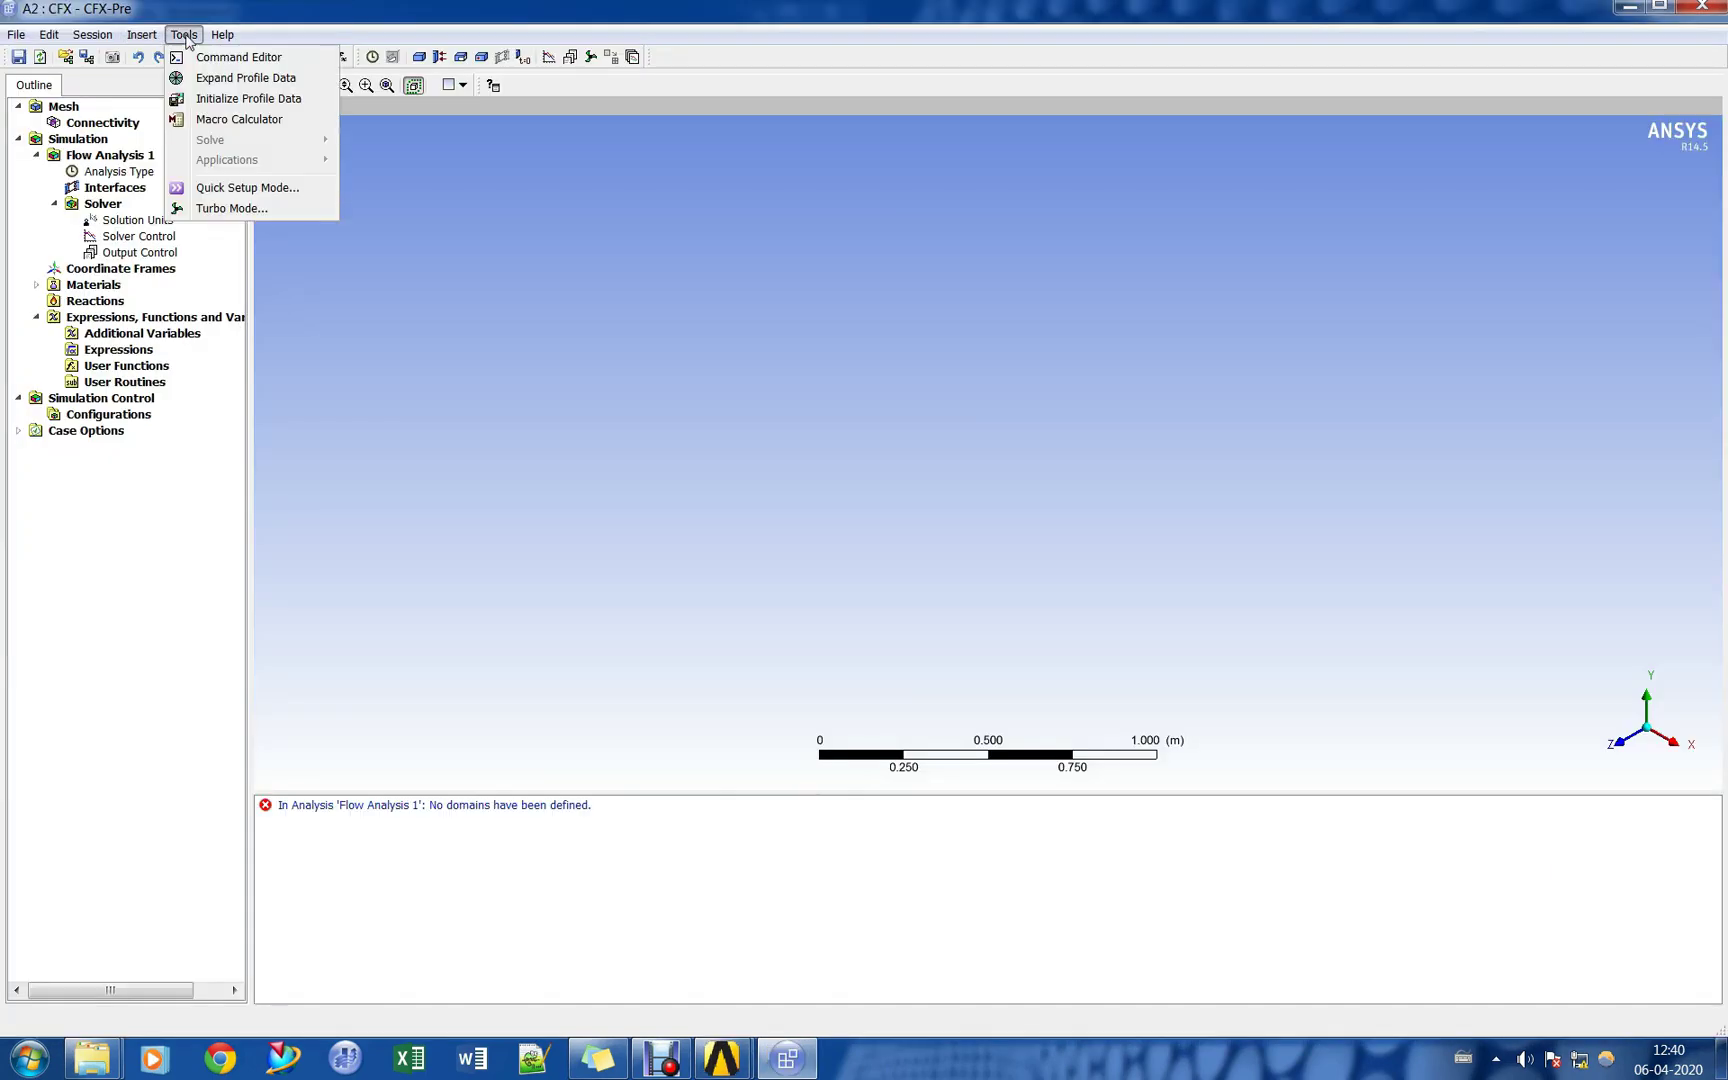
left_click(249, 190)
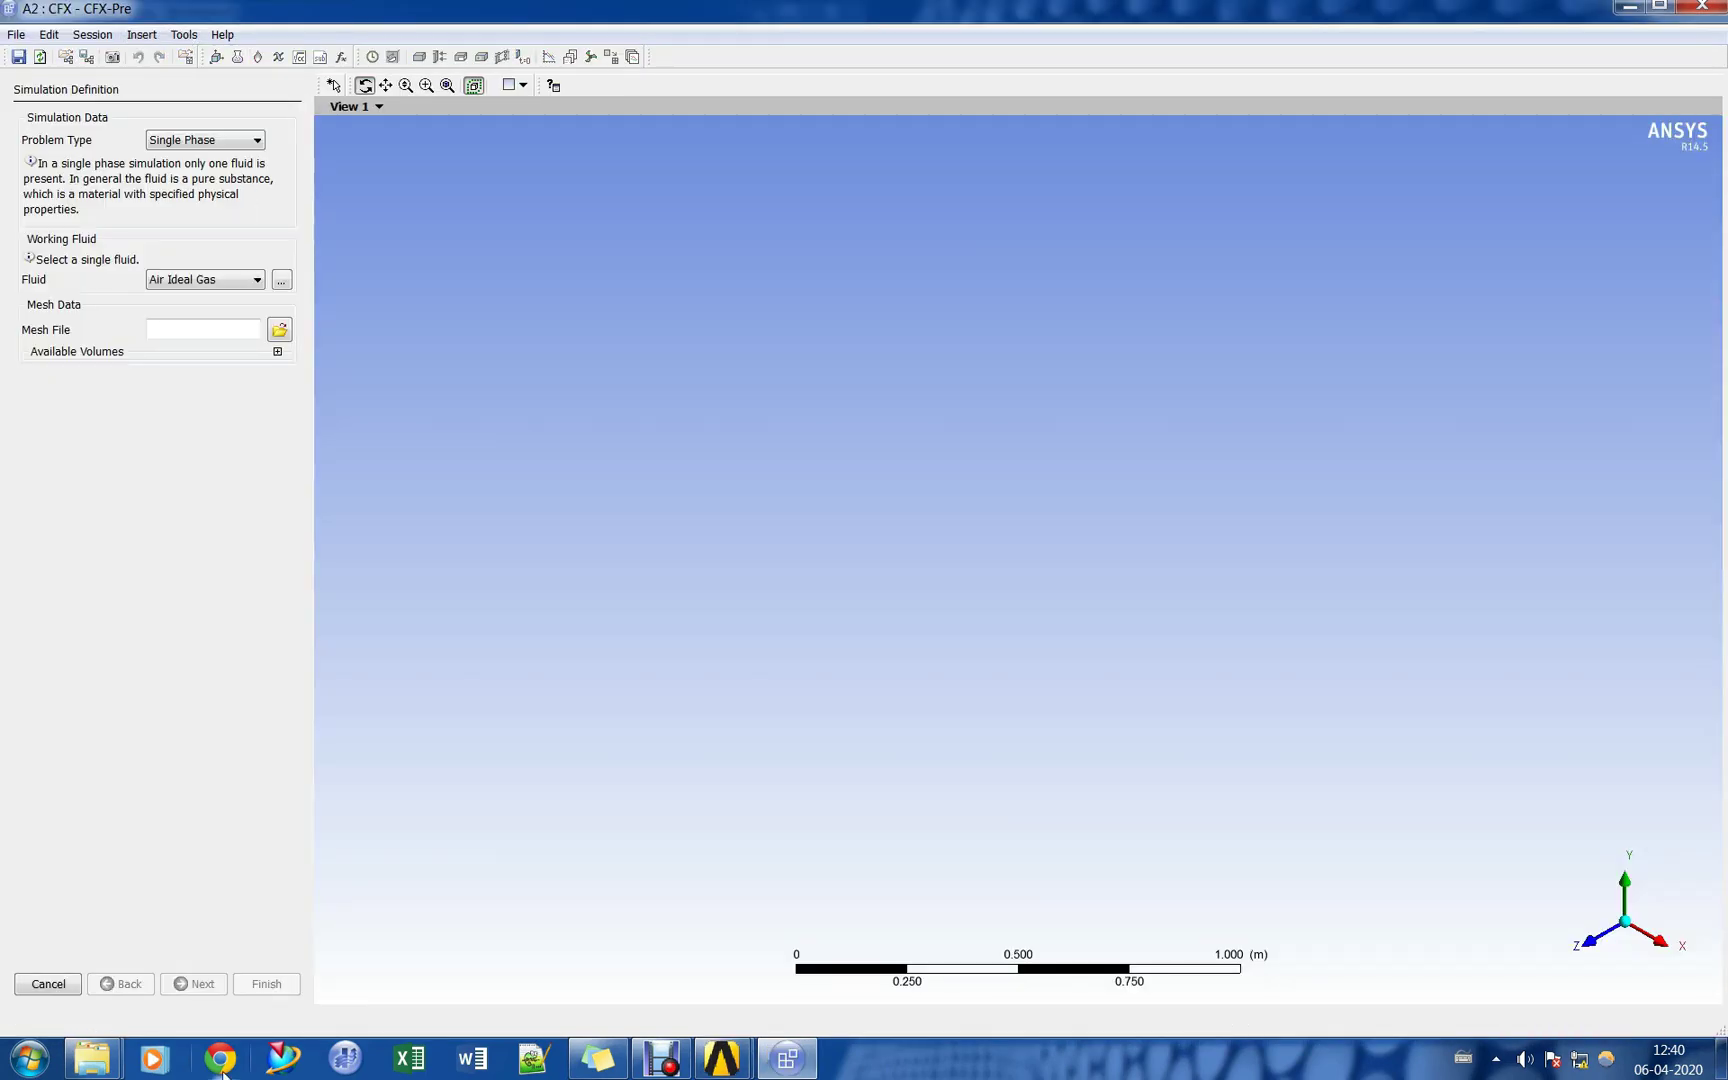
left_click(41, 985)
Start Turbo Mode with machine type Axial Compressor, keeping Z as rotation axis and Steady State as analysis type.
left_click(183, 35)
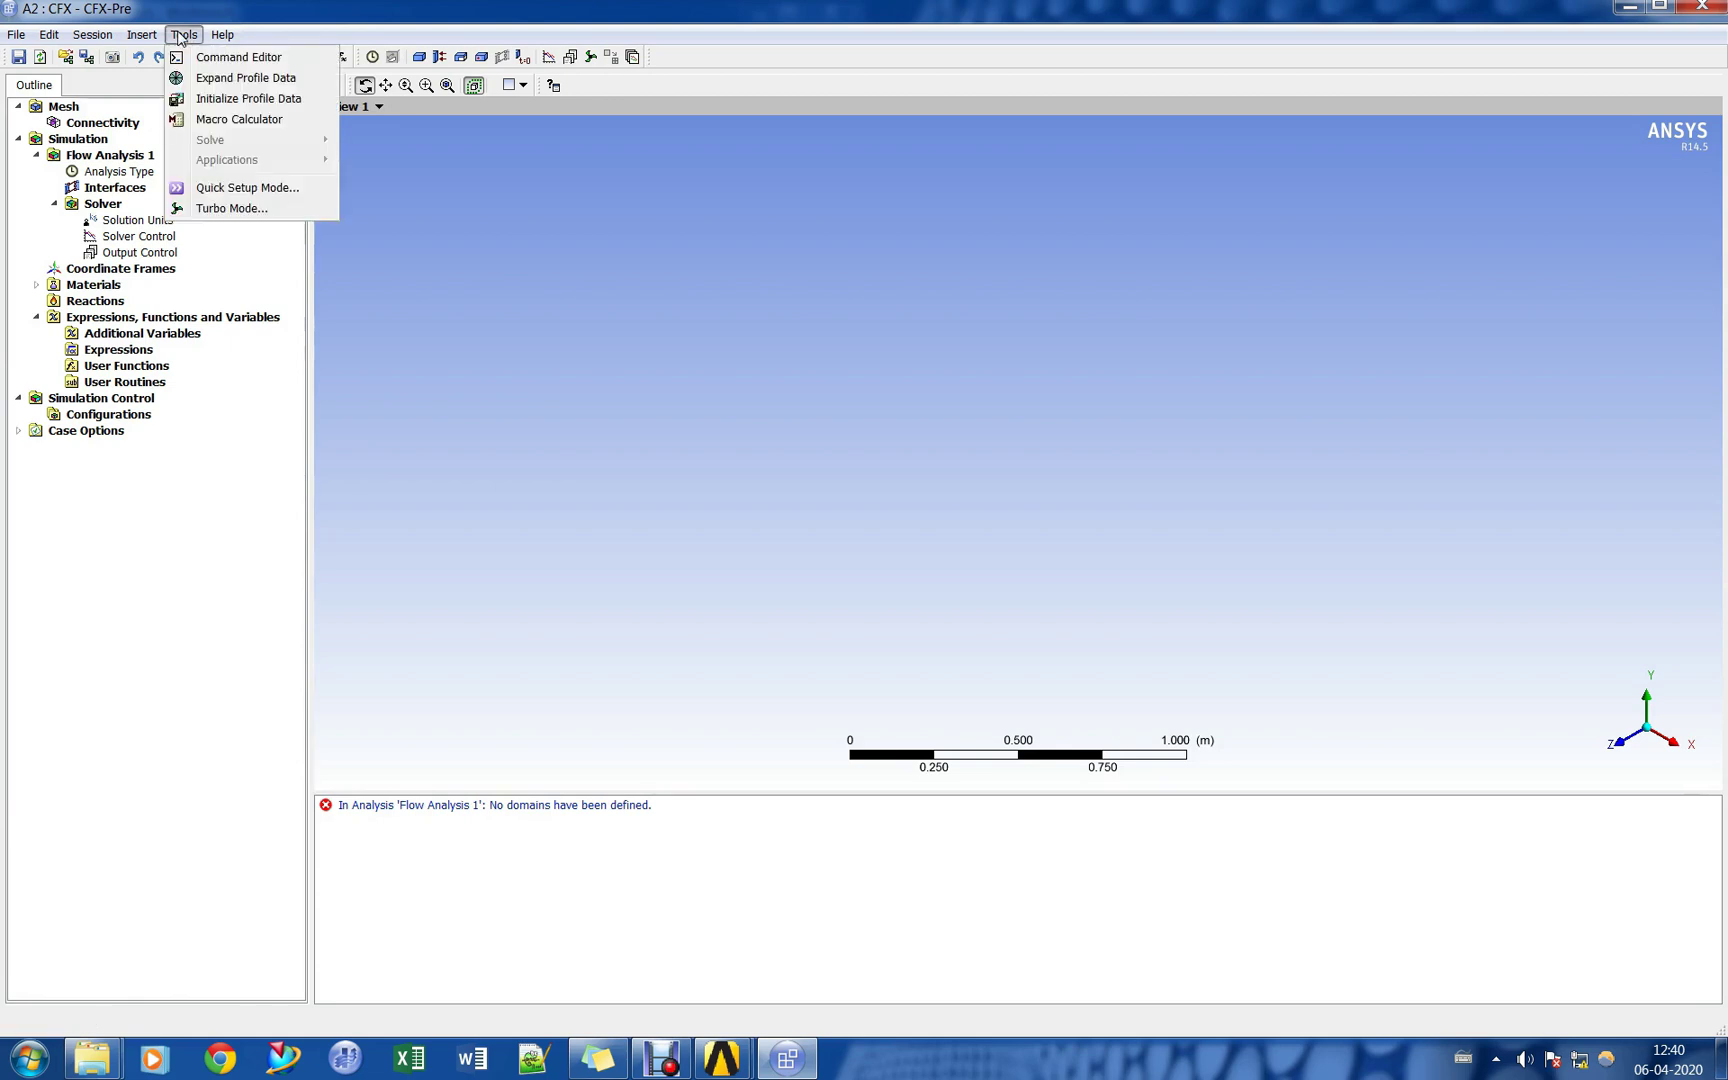
left_click(222, 209)
left_click(172, 120)
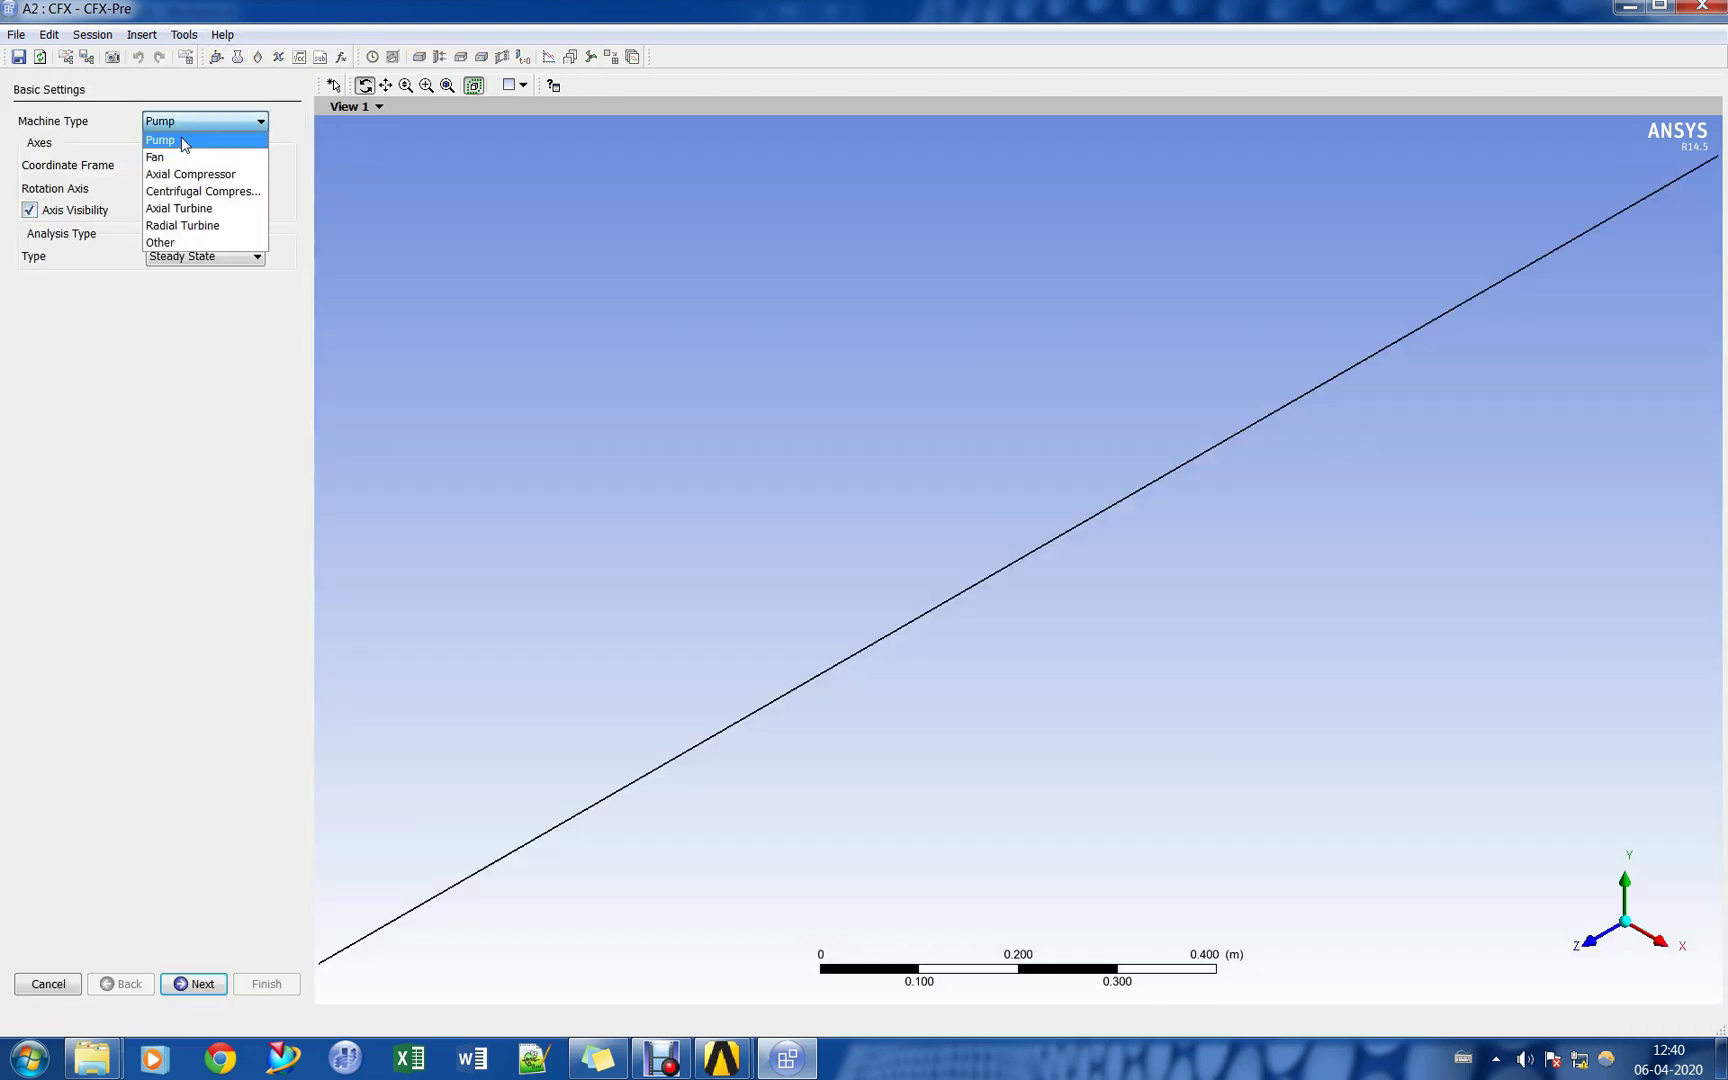
left_click(200, 167)
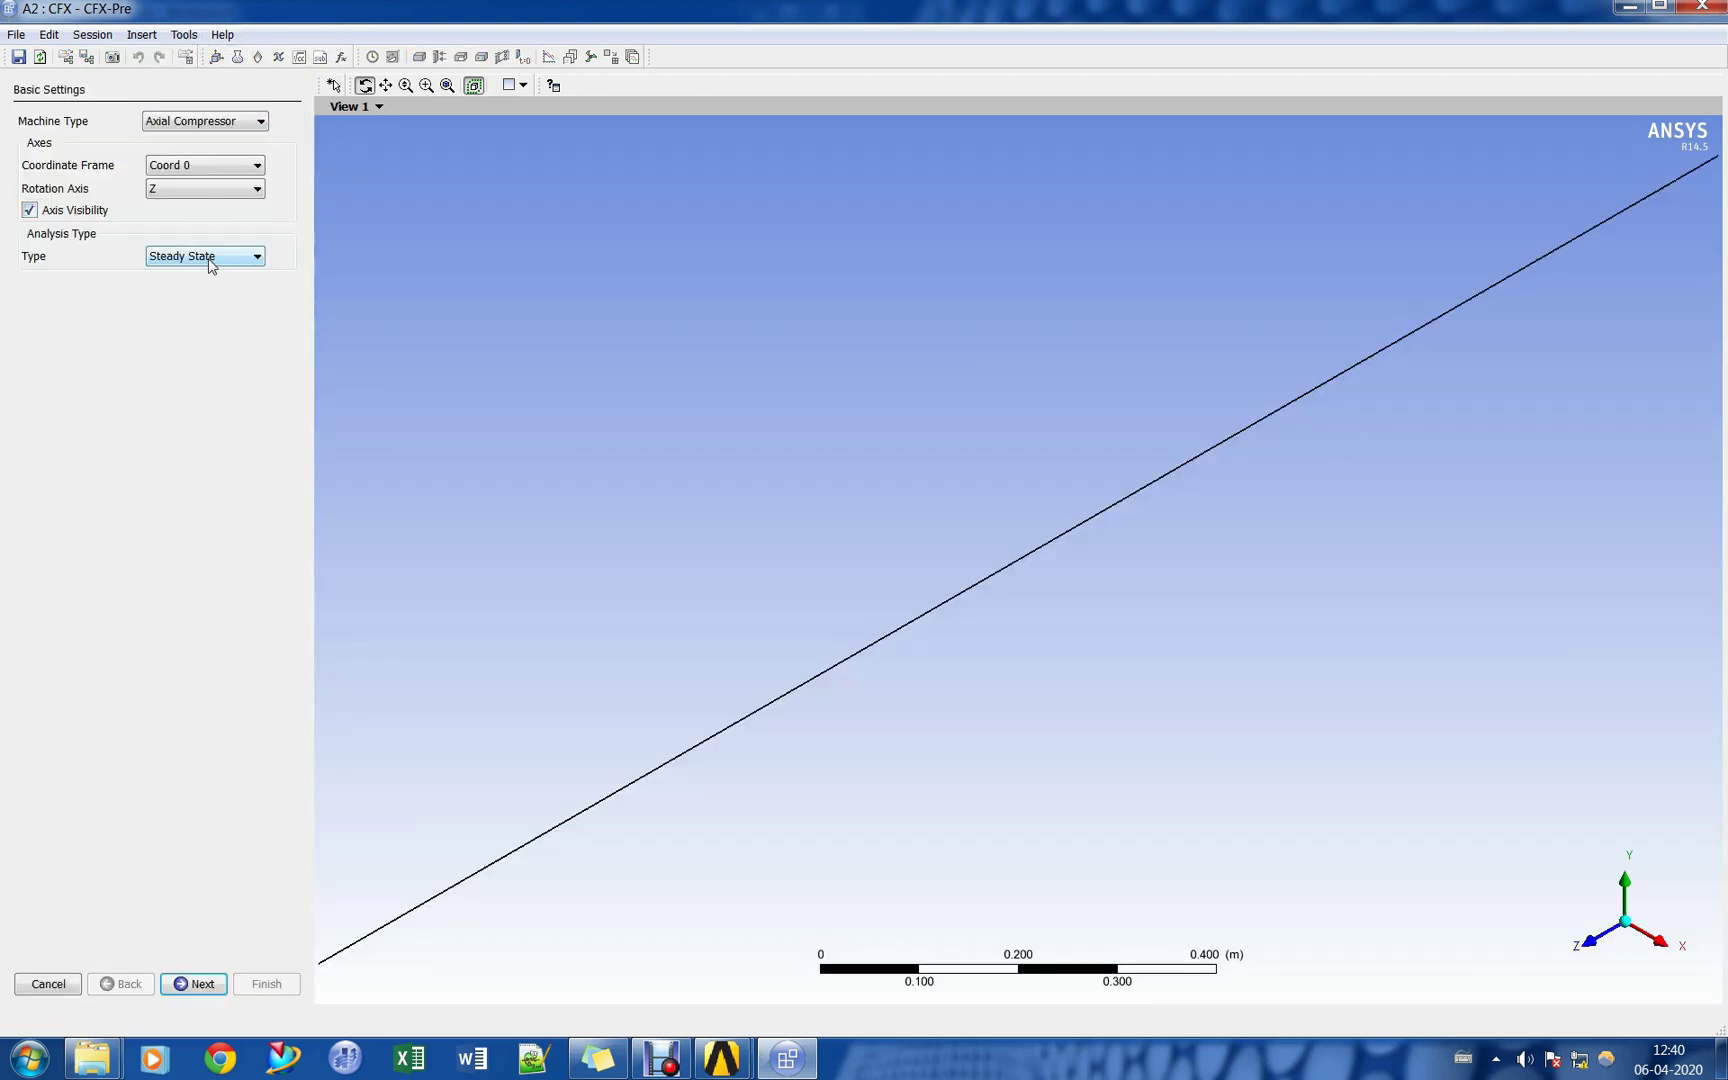
left_click(193, 983)
Add a rotating component R1 and set its rotational speed to -17500 rev min^-1.
right_click(108, 201)
left_click(175, 218)
left_click(222, 320)
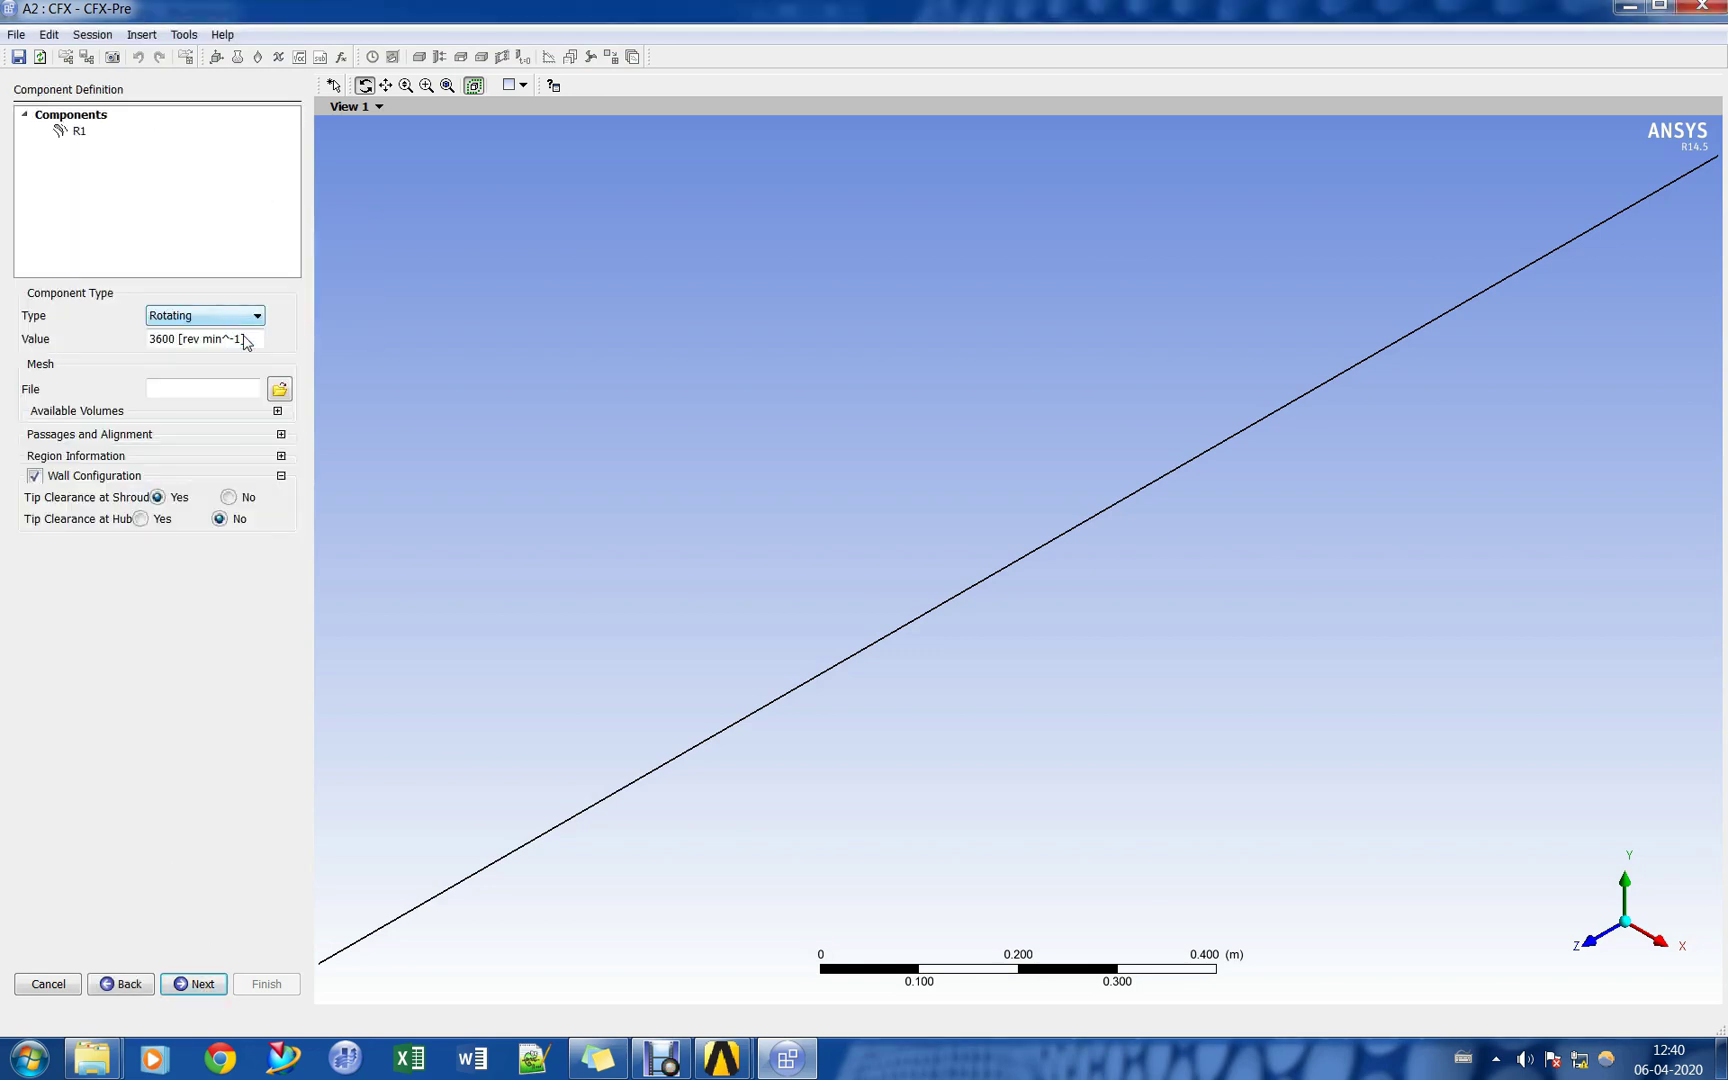
left_click(247, 343)
type("-17500")
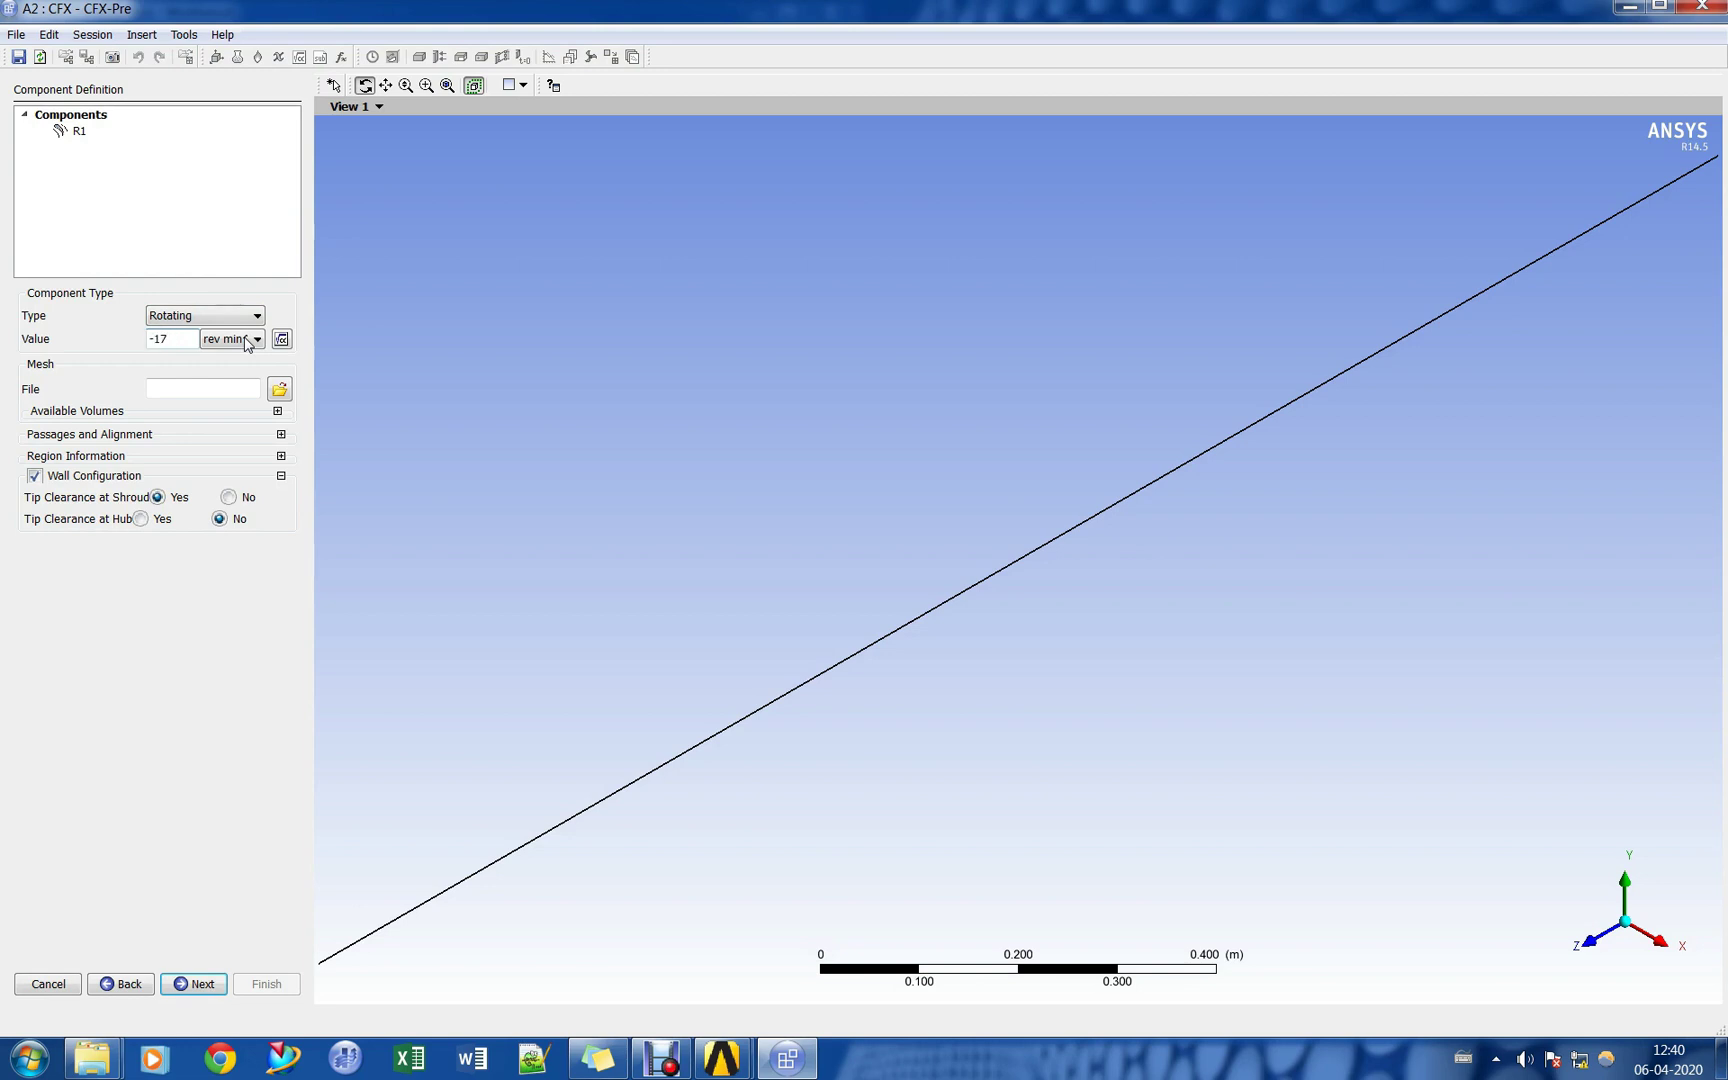
Load the mesh file Rotor.gtm from the Desktop folder Compr Char\Mesh into component R1.
left_click(279, 390)
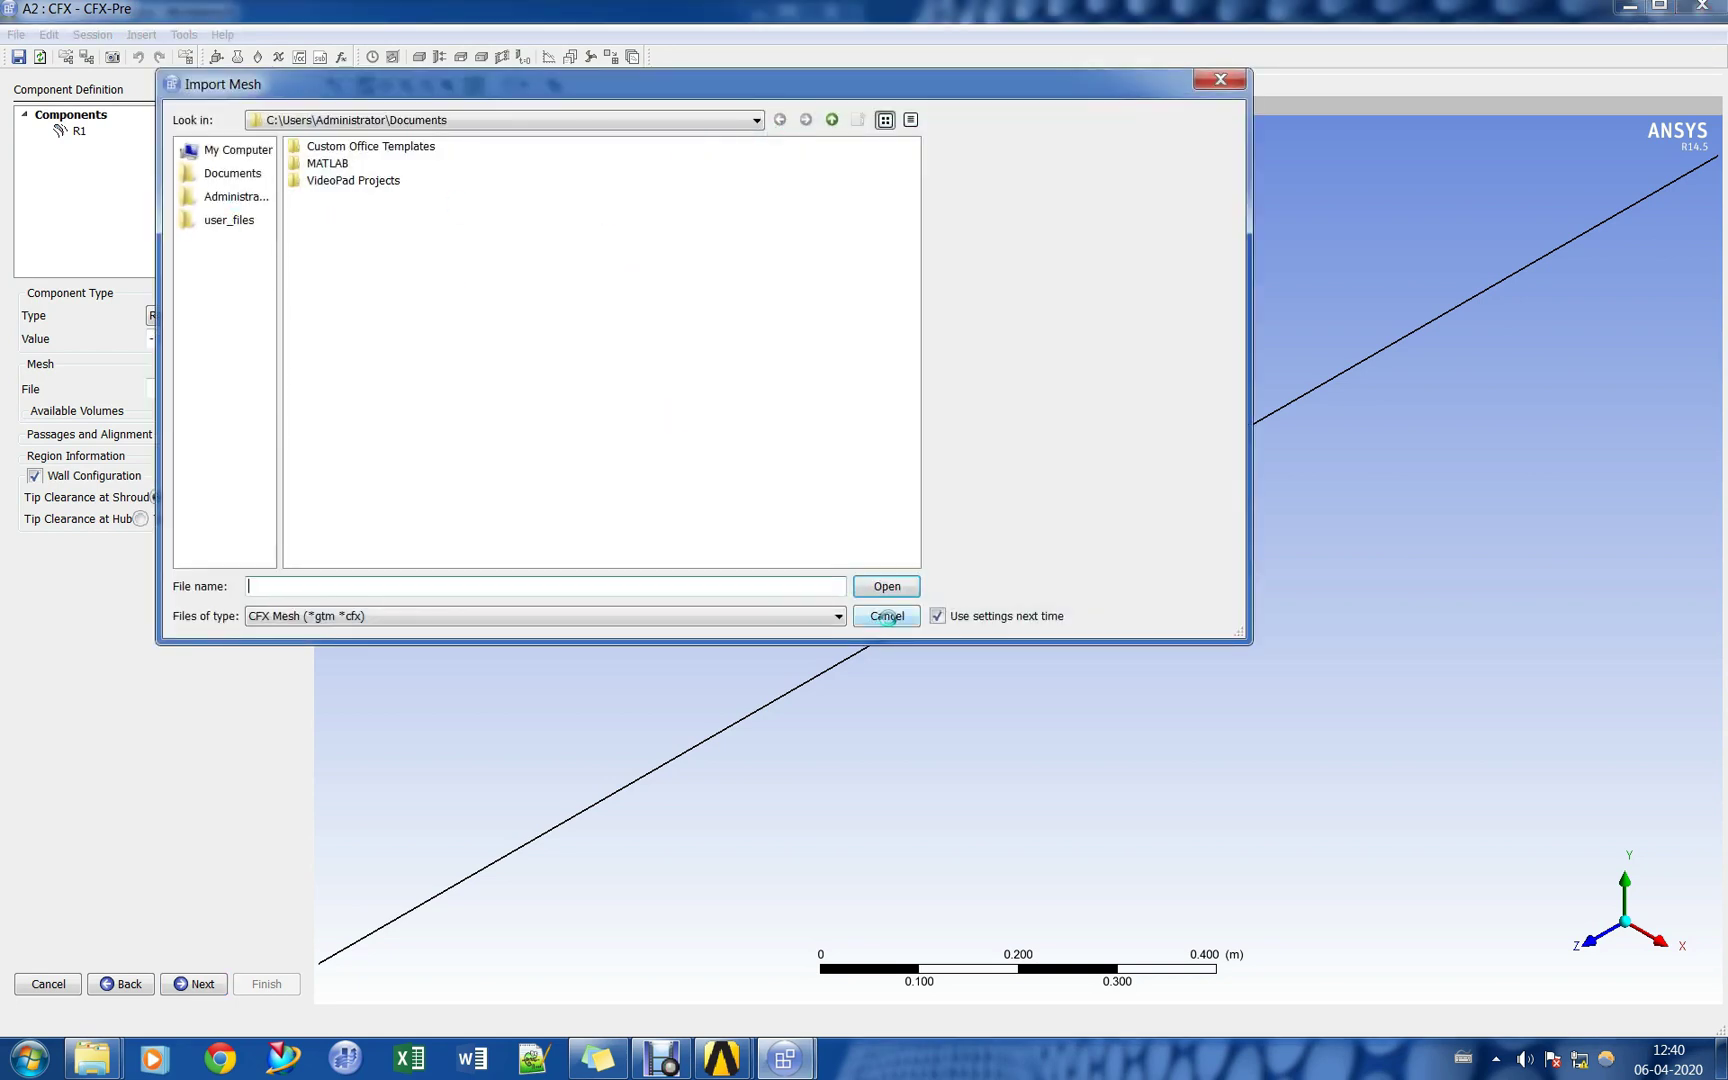
left_click(874, 614)
left_click(226, 154)
left_click(233, 176)
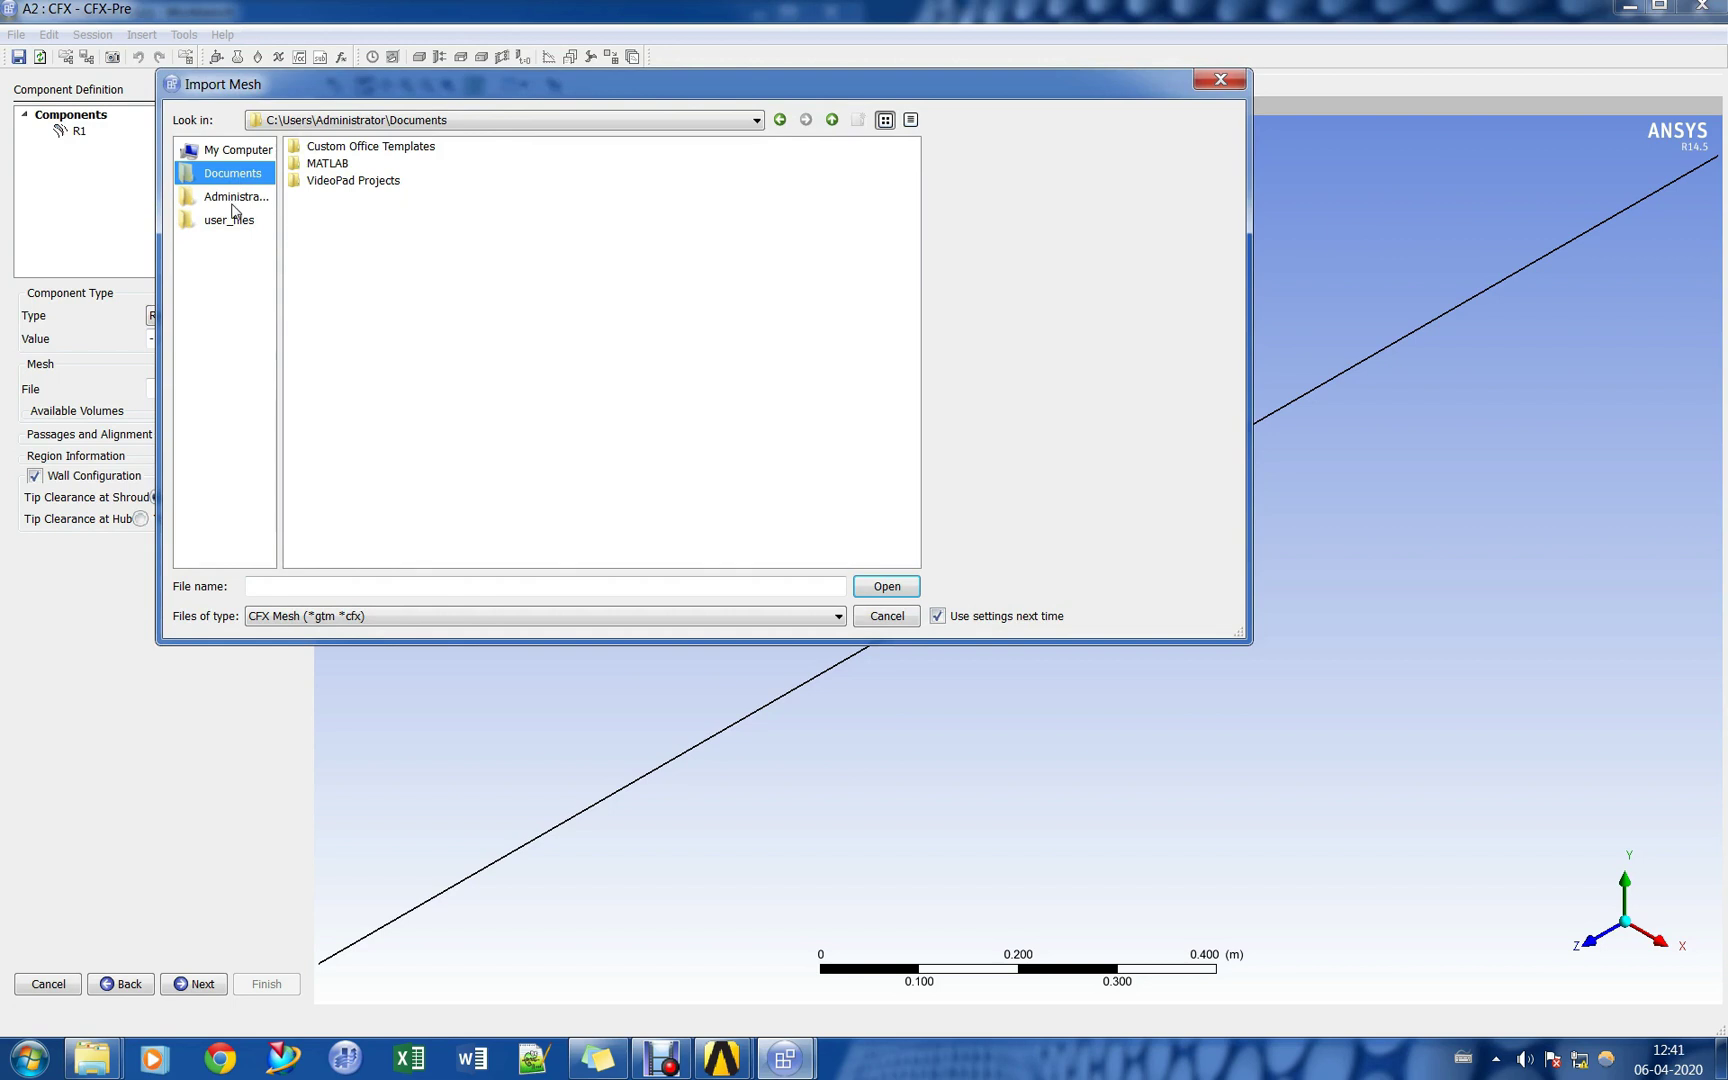
left_click(234, 203)
double_click(340, 199)
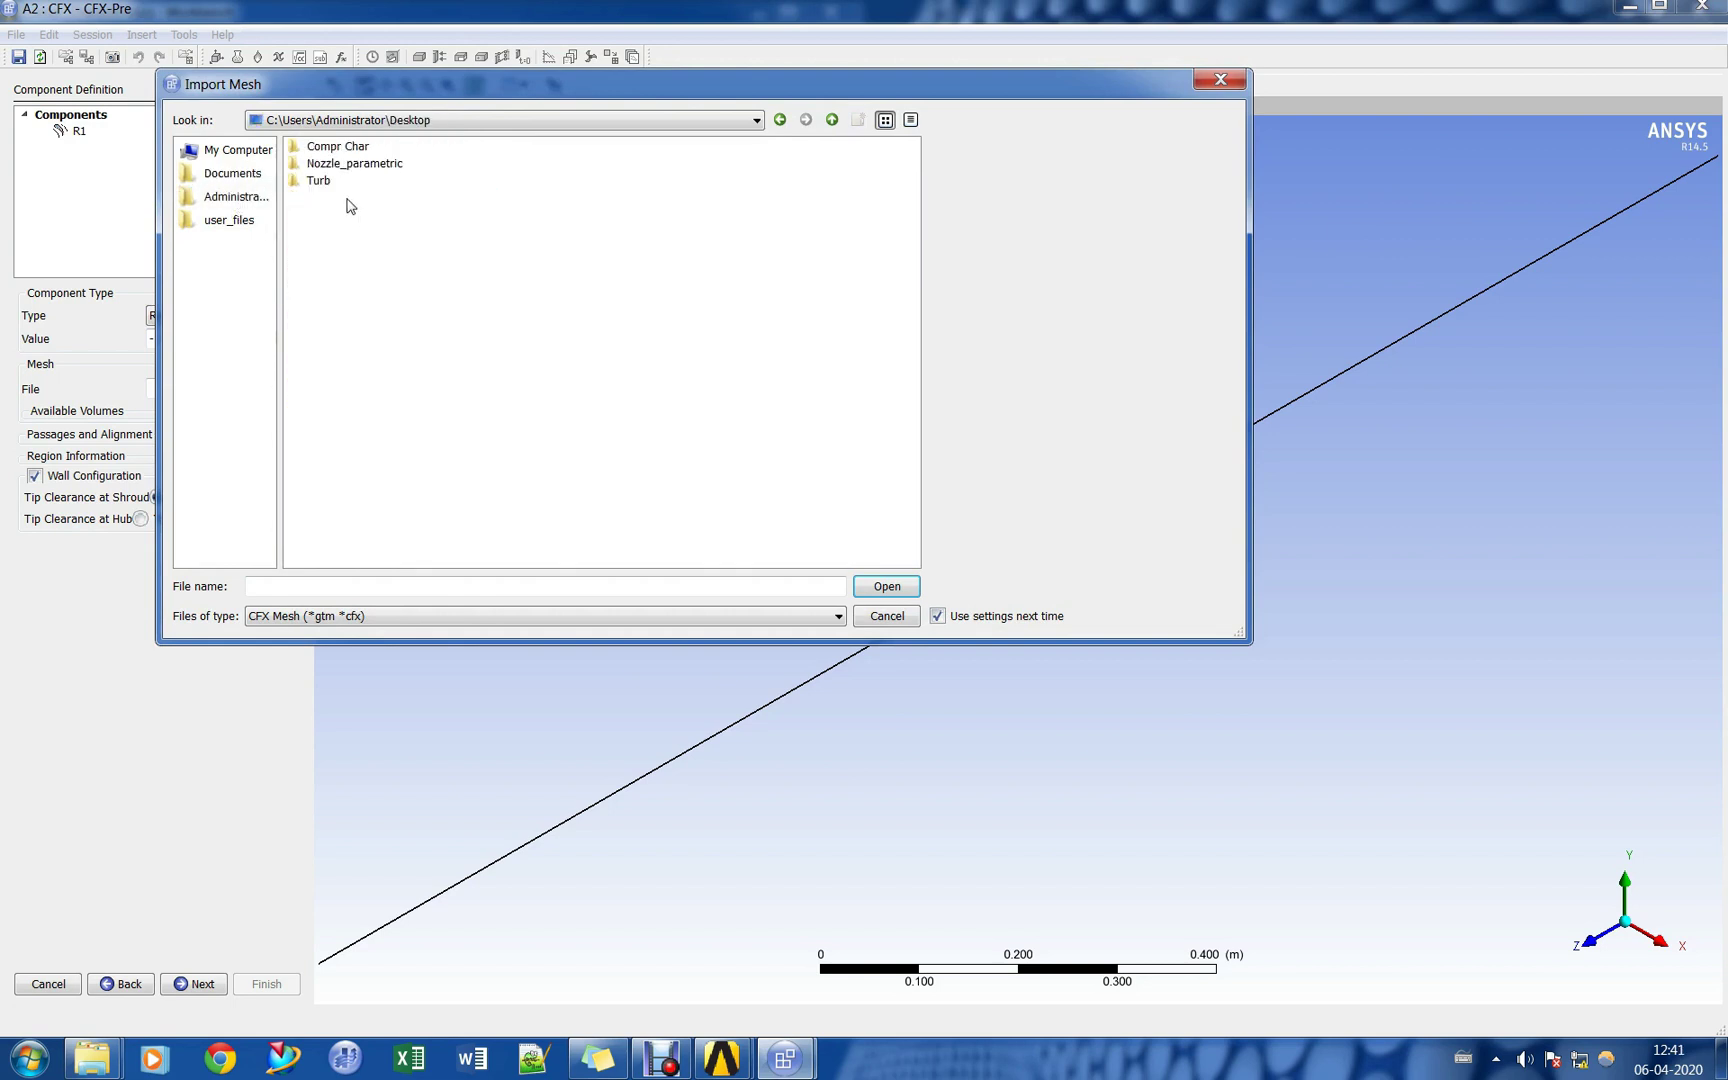
double_click(338, 148)
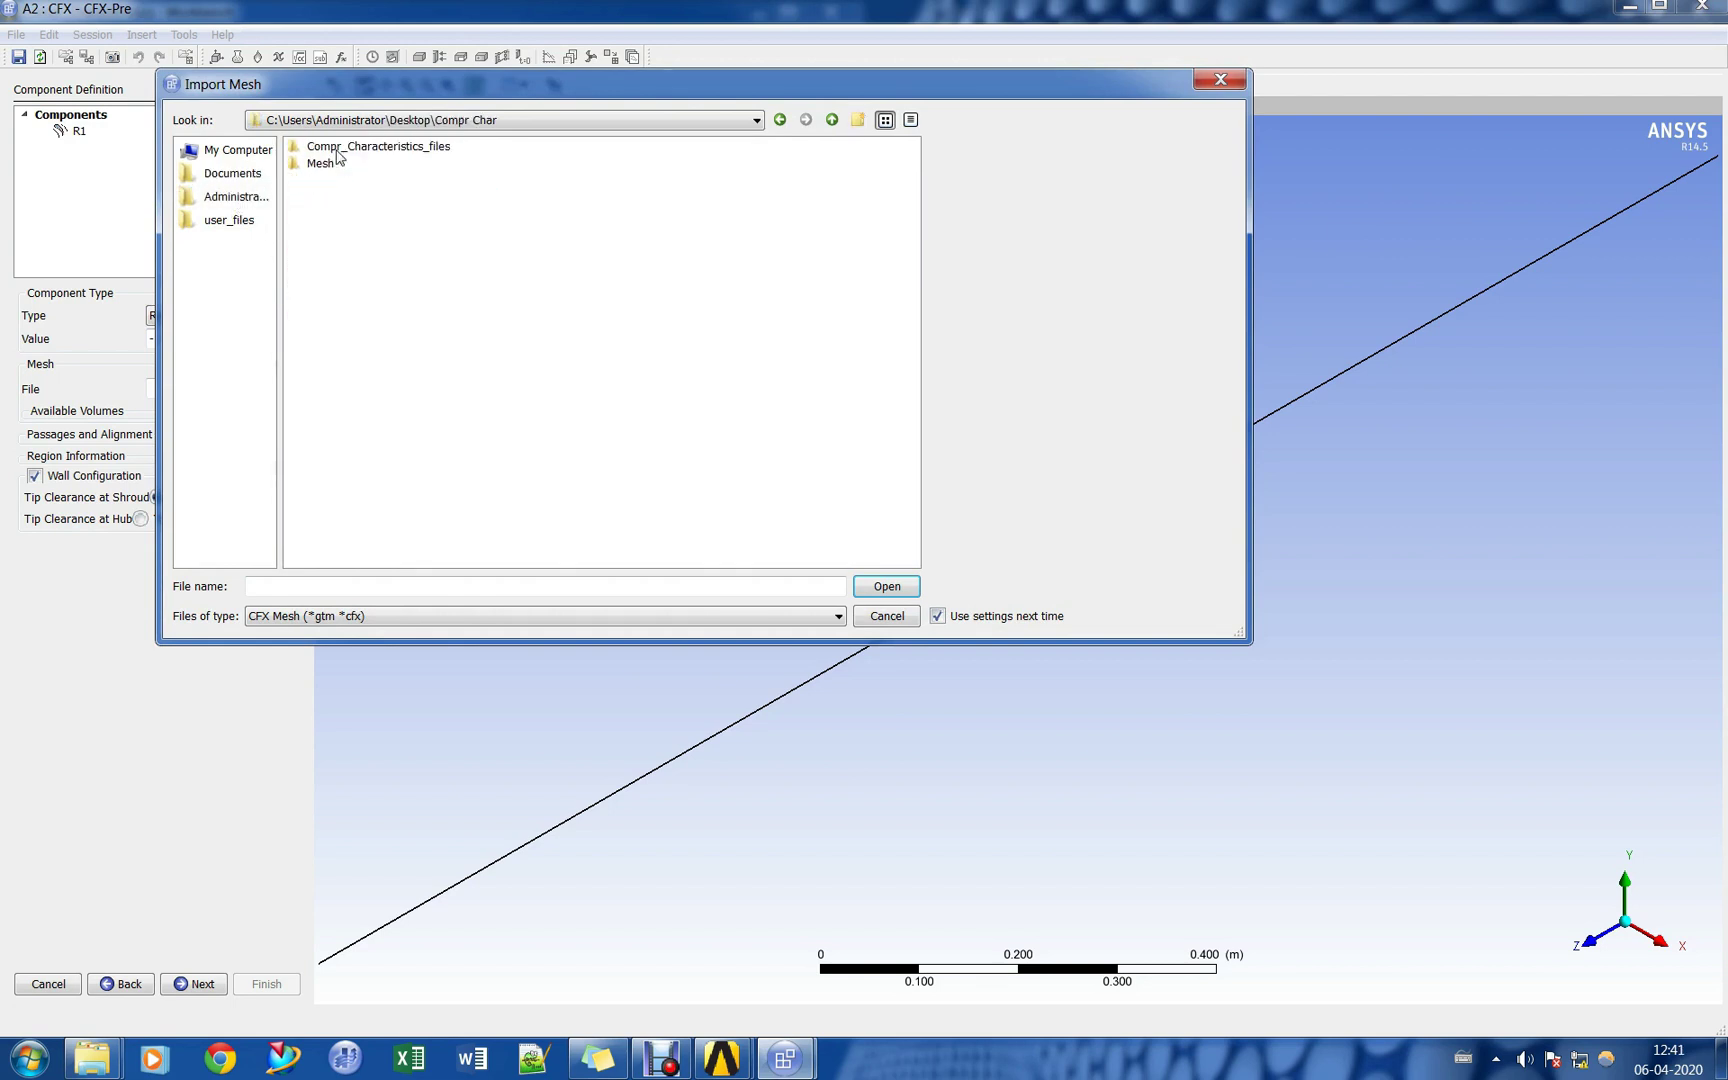
double_click(322, 163)
double_click(335, 148)
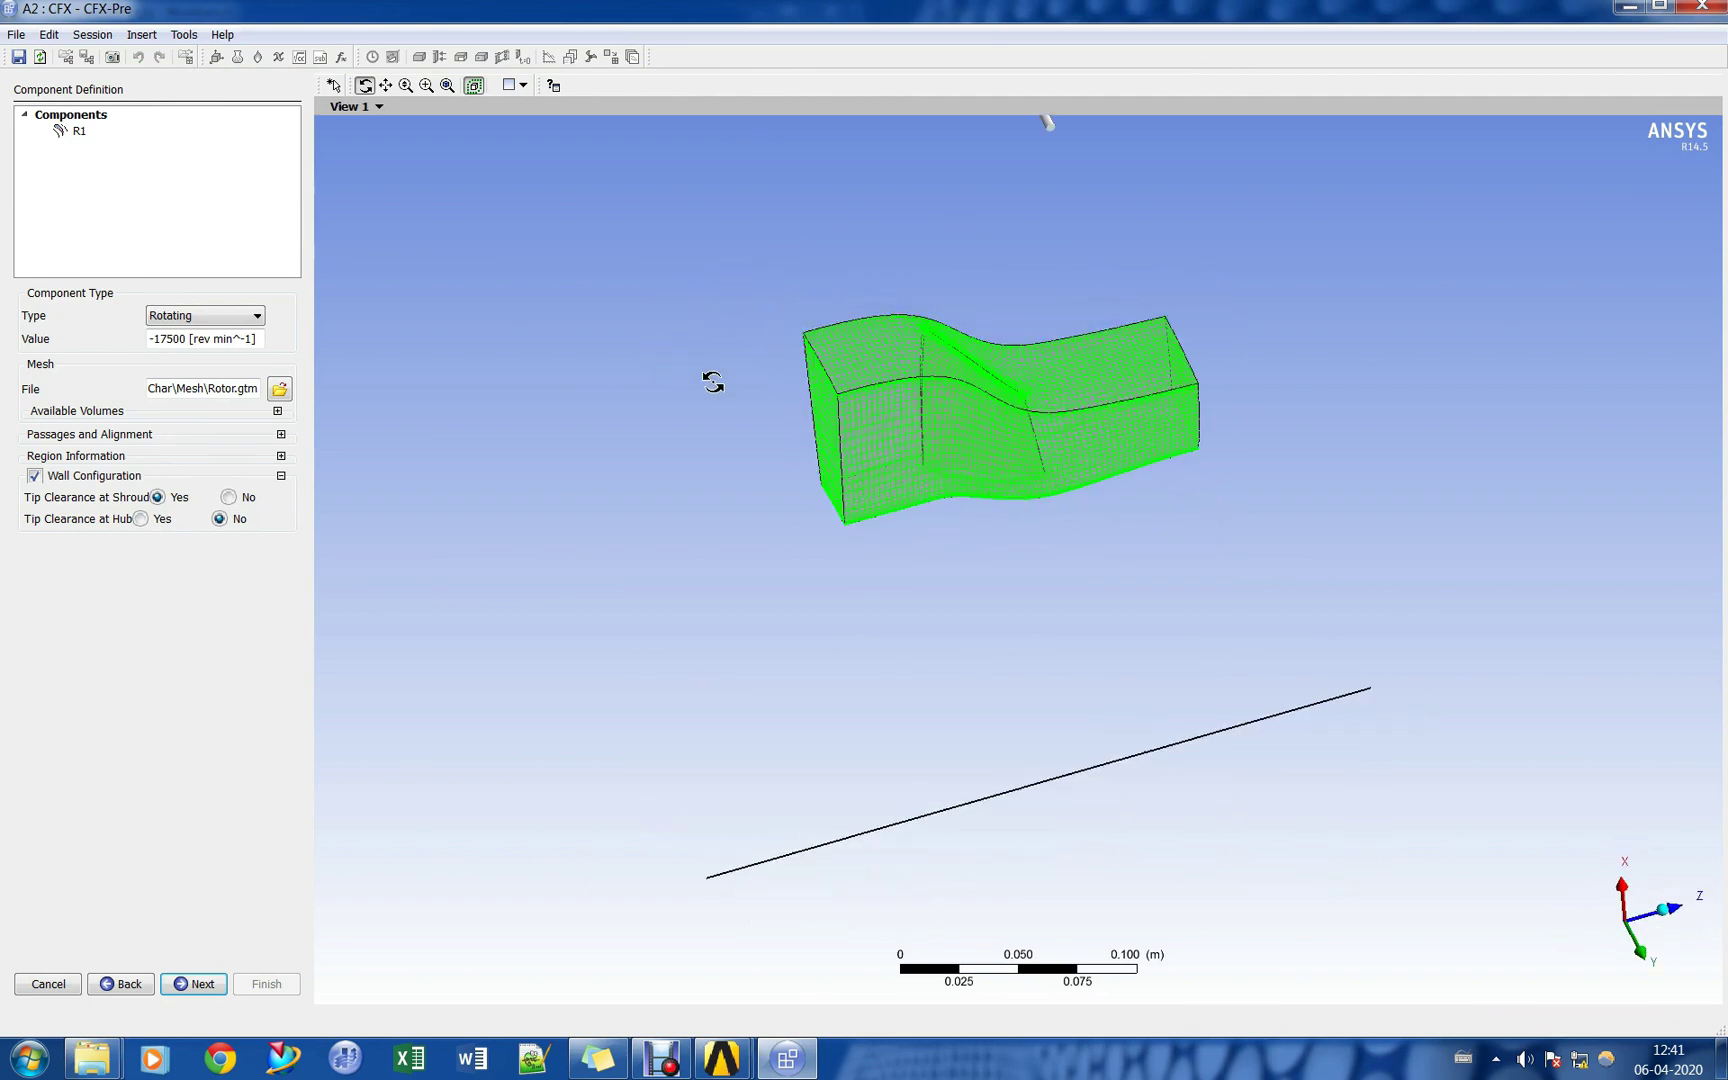
Set R1's speed to -17189 rev min^-1, review its volumes, passages and region assignments, and proceed to the physics definition.
left_click(209, 340)
left_click_drag(167, 339, 237, 339)
type("17189")
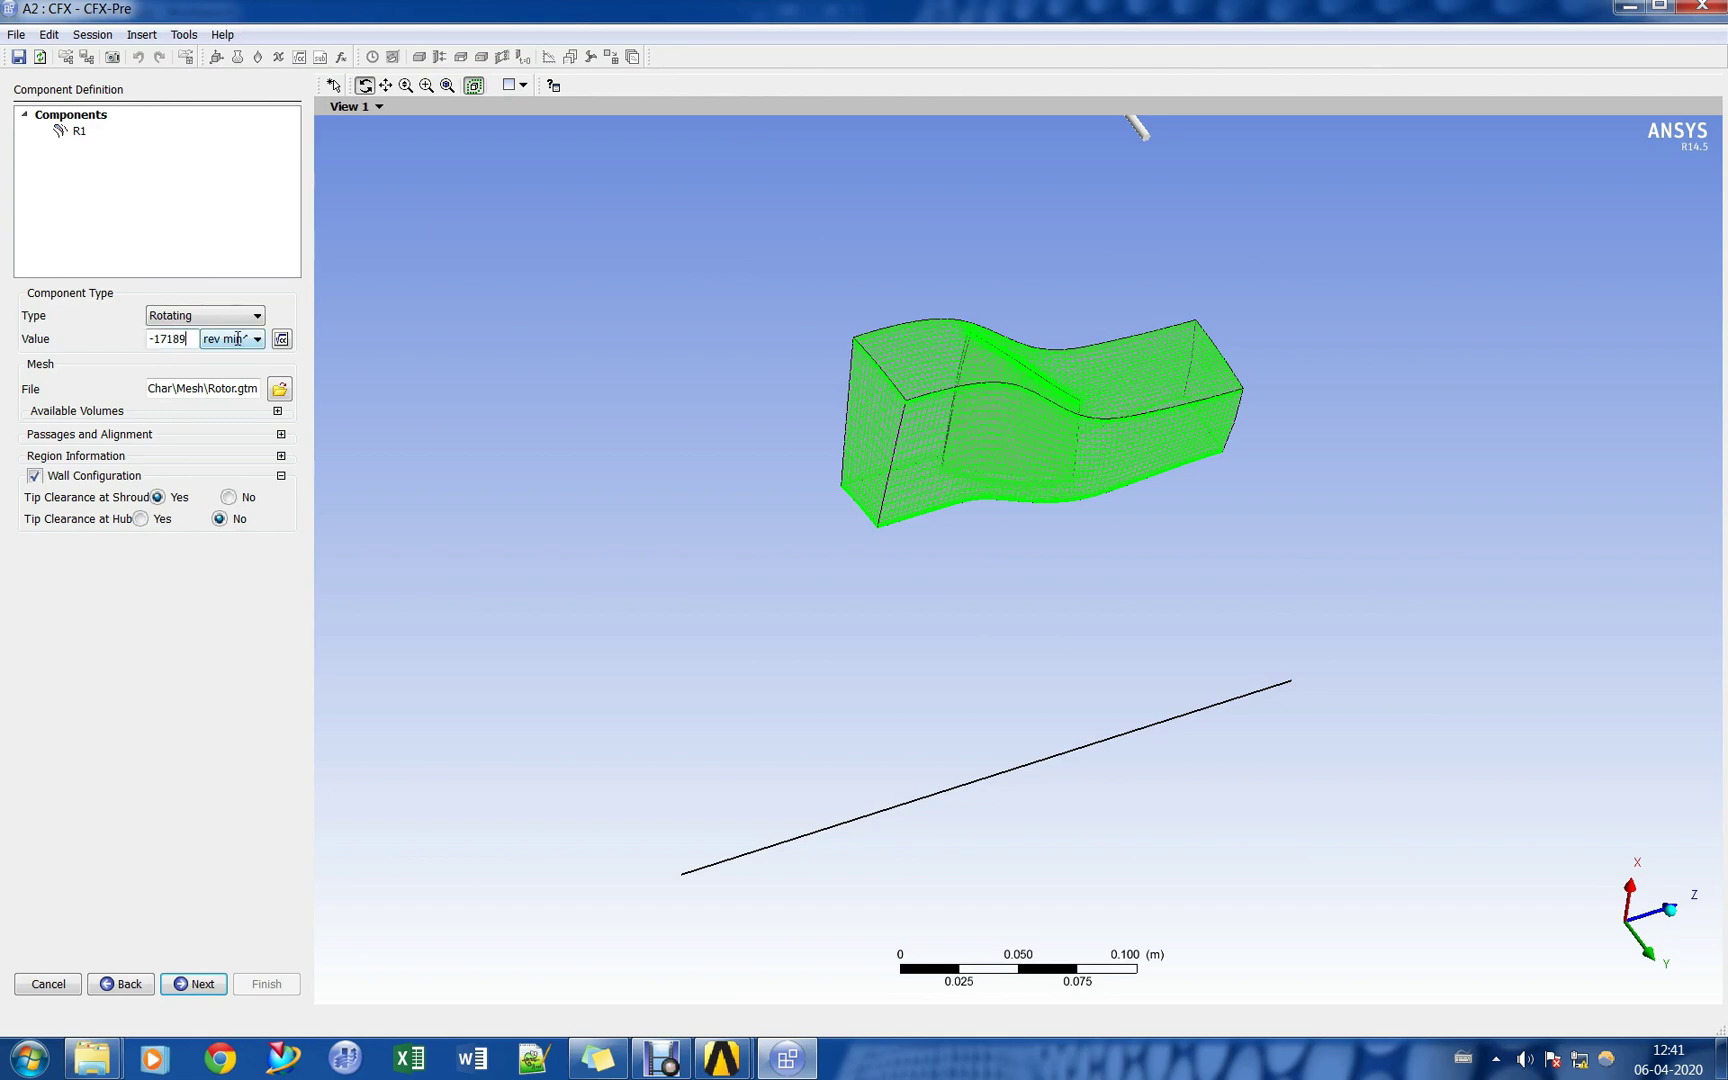
left_click(281, 422)
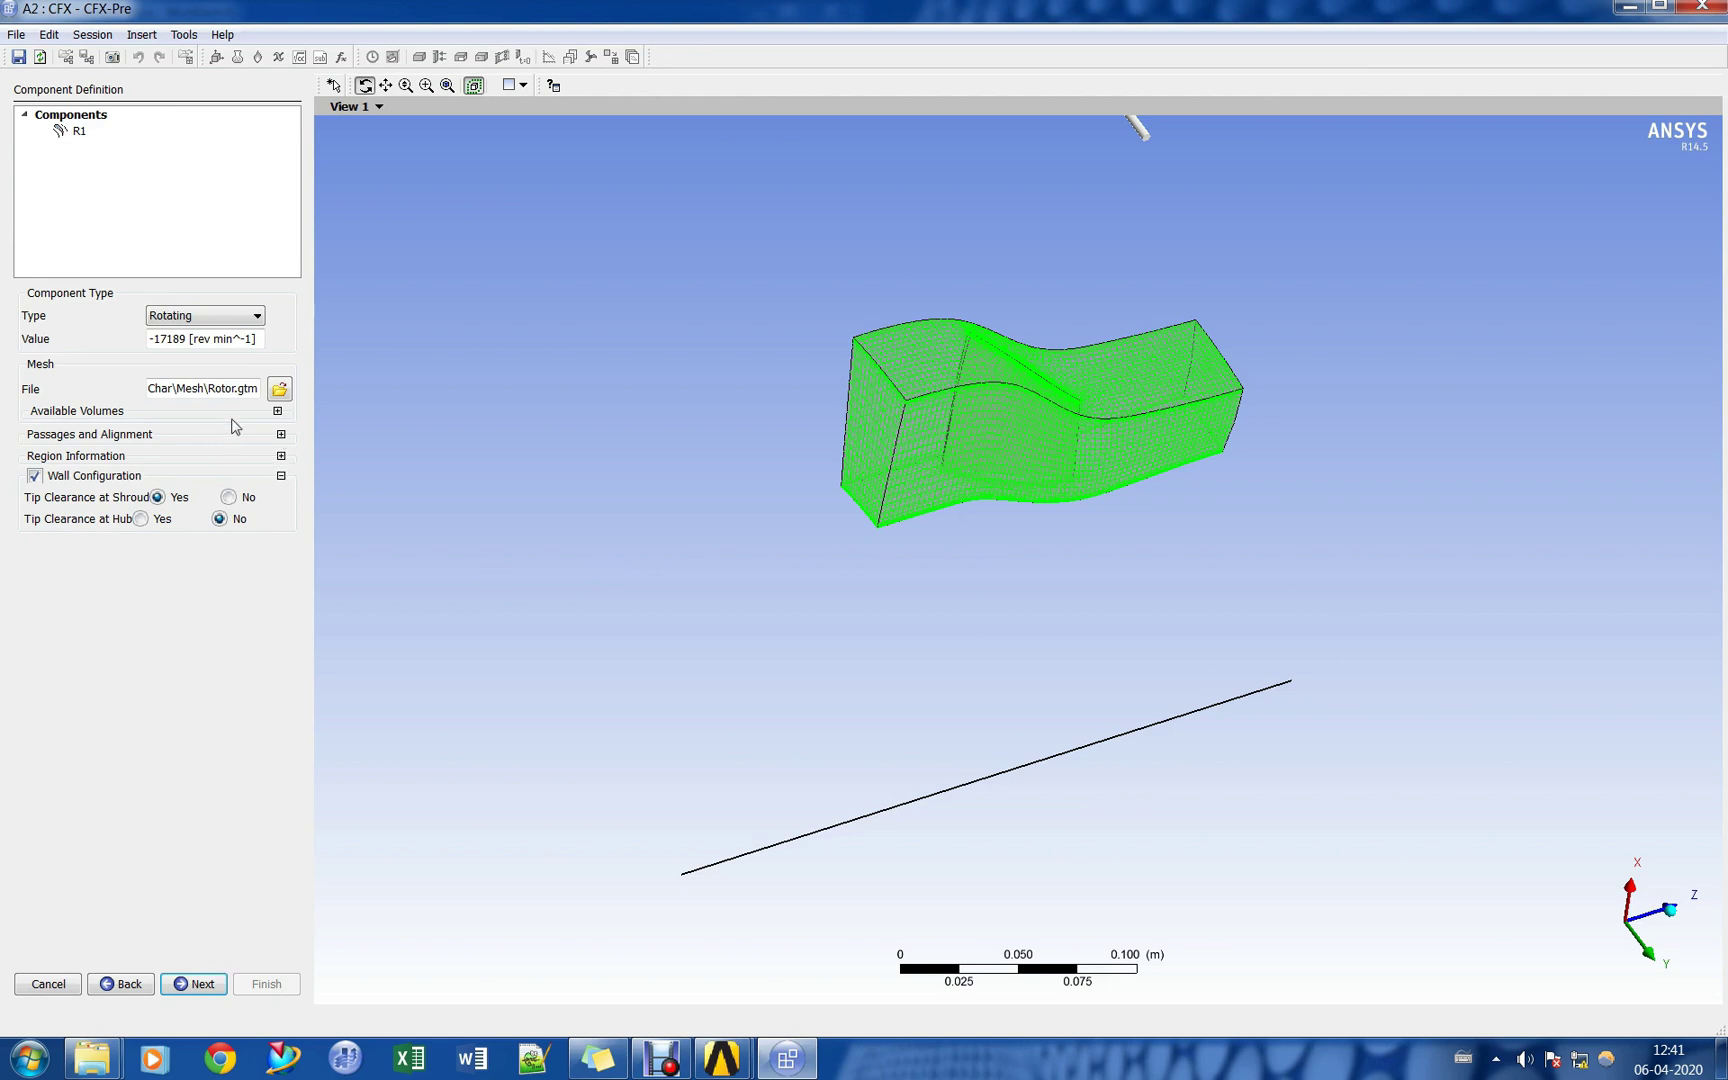
left_click(277, 411)
left_click(281, 464)
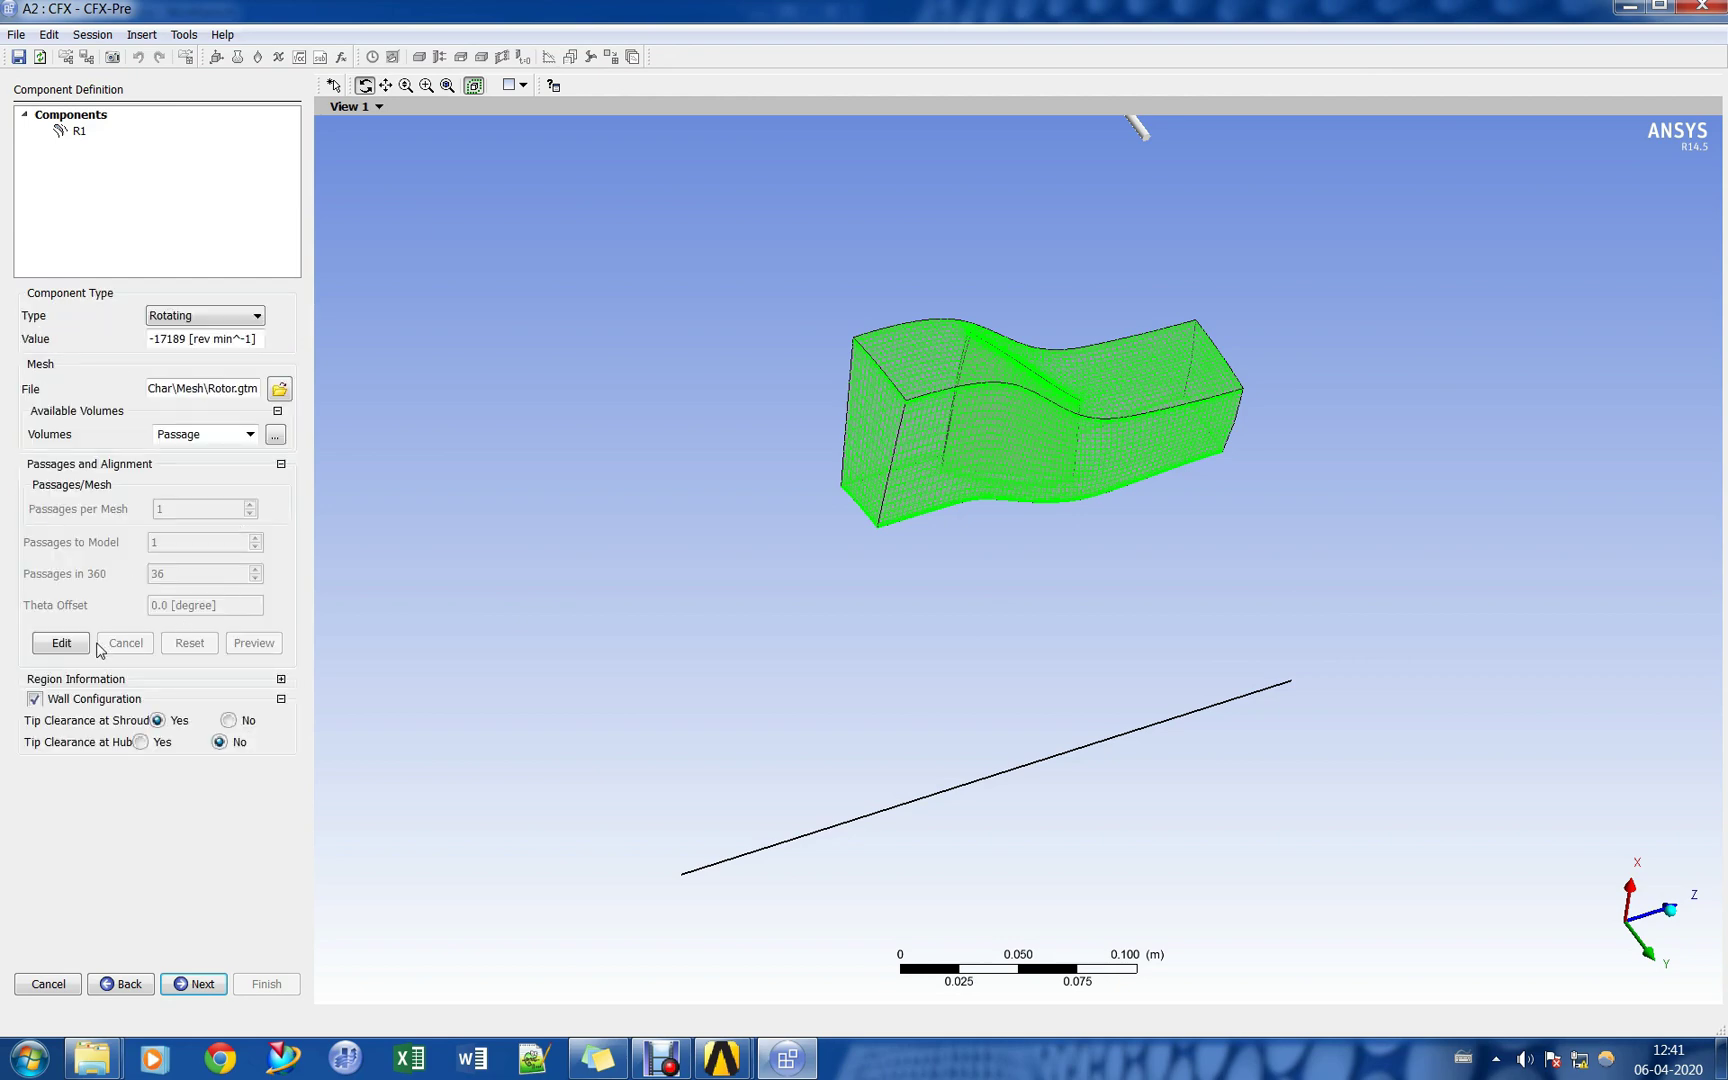
left_click(281, 679)
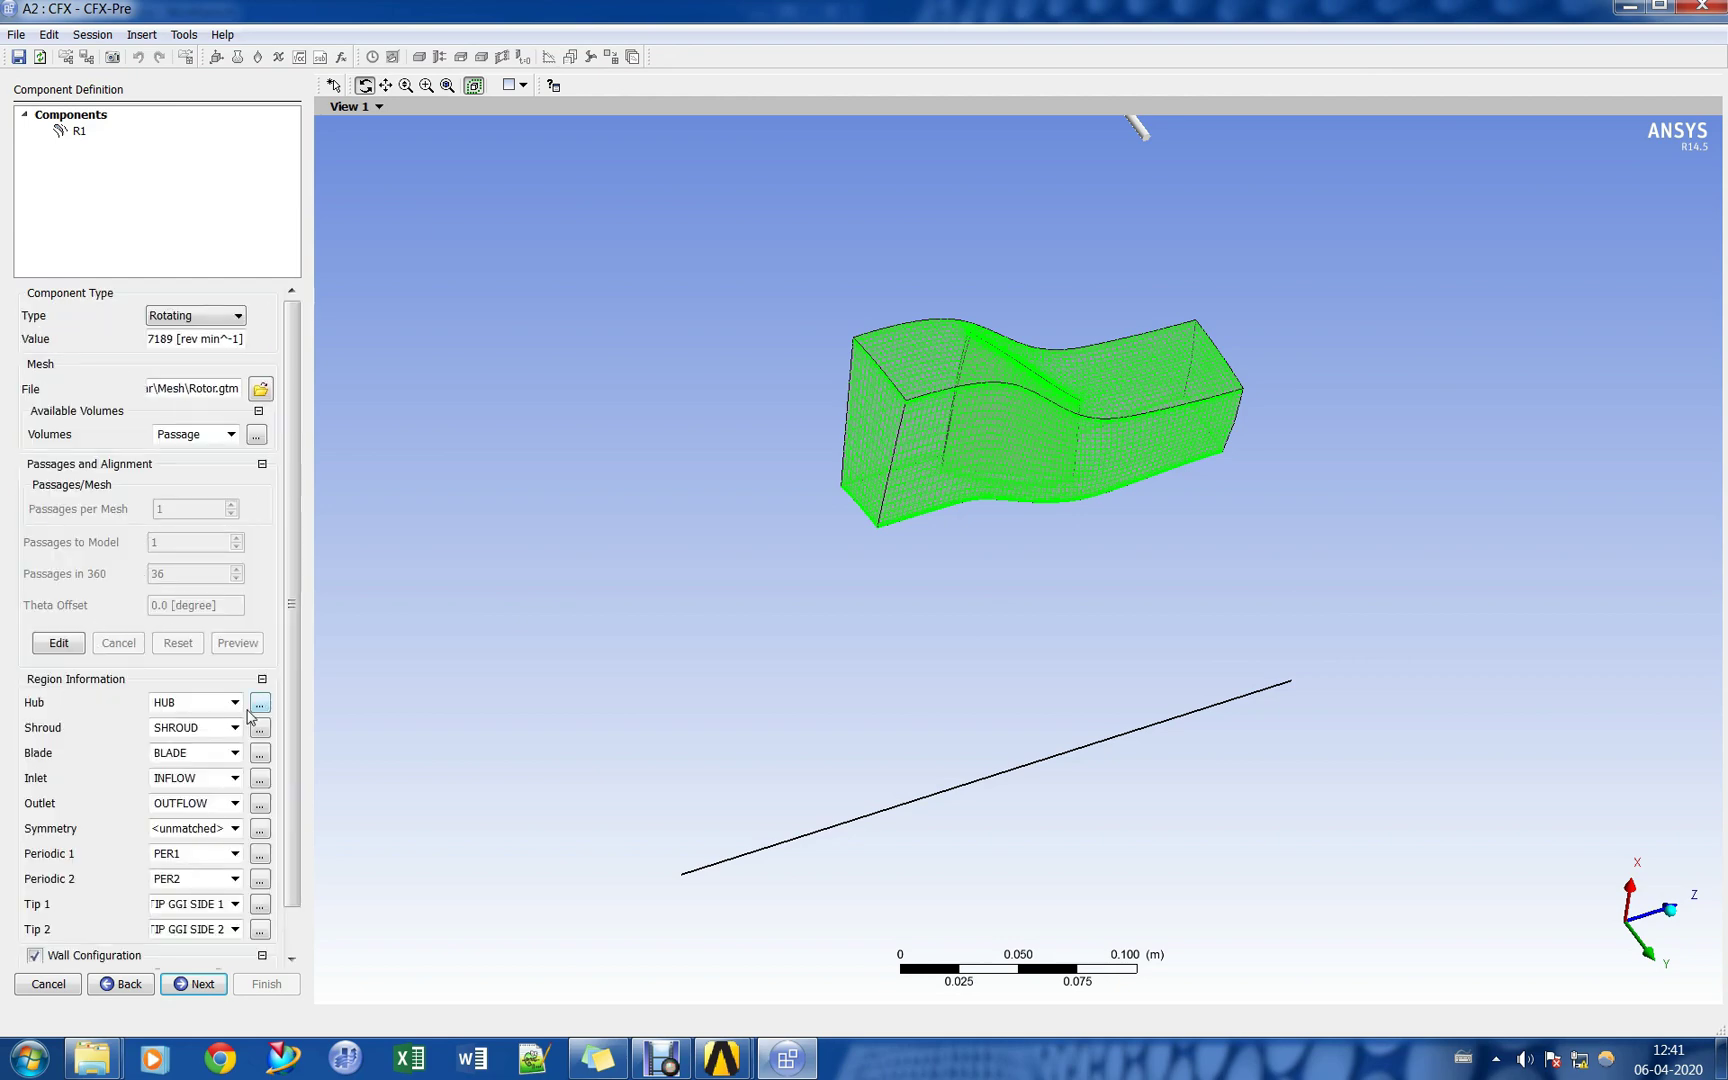
scroll(287, 880, "down", 2)
left_click(194, 984)
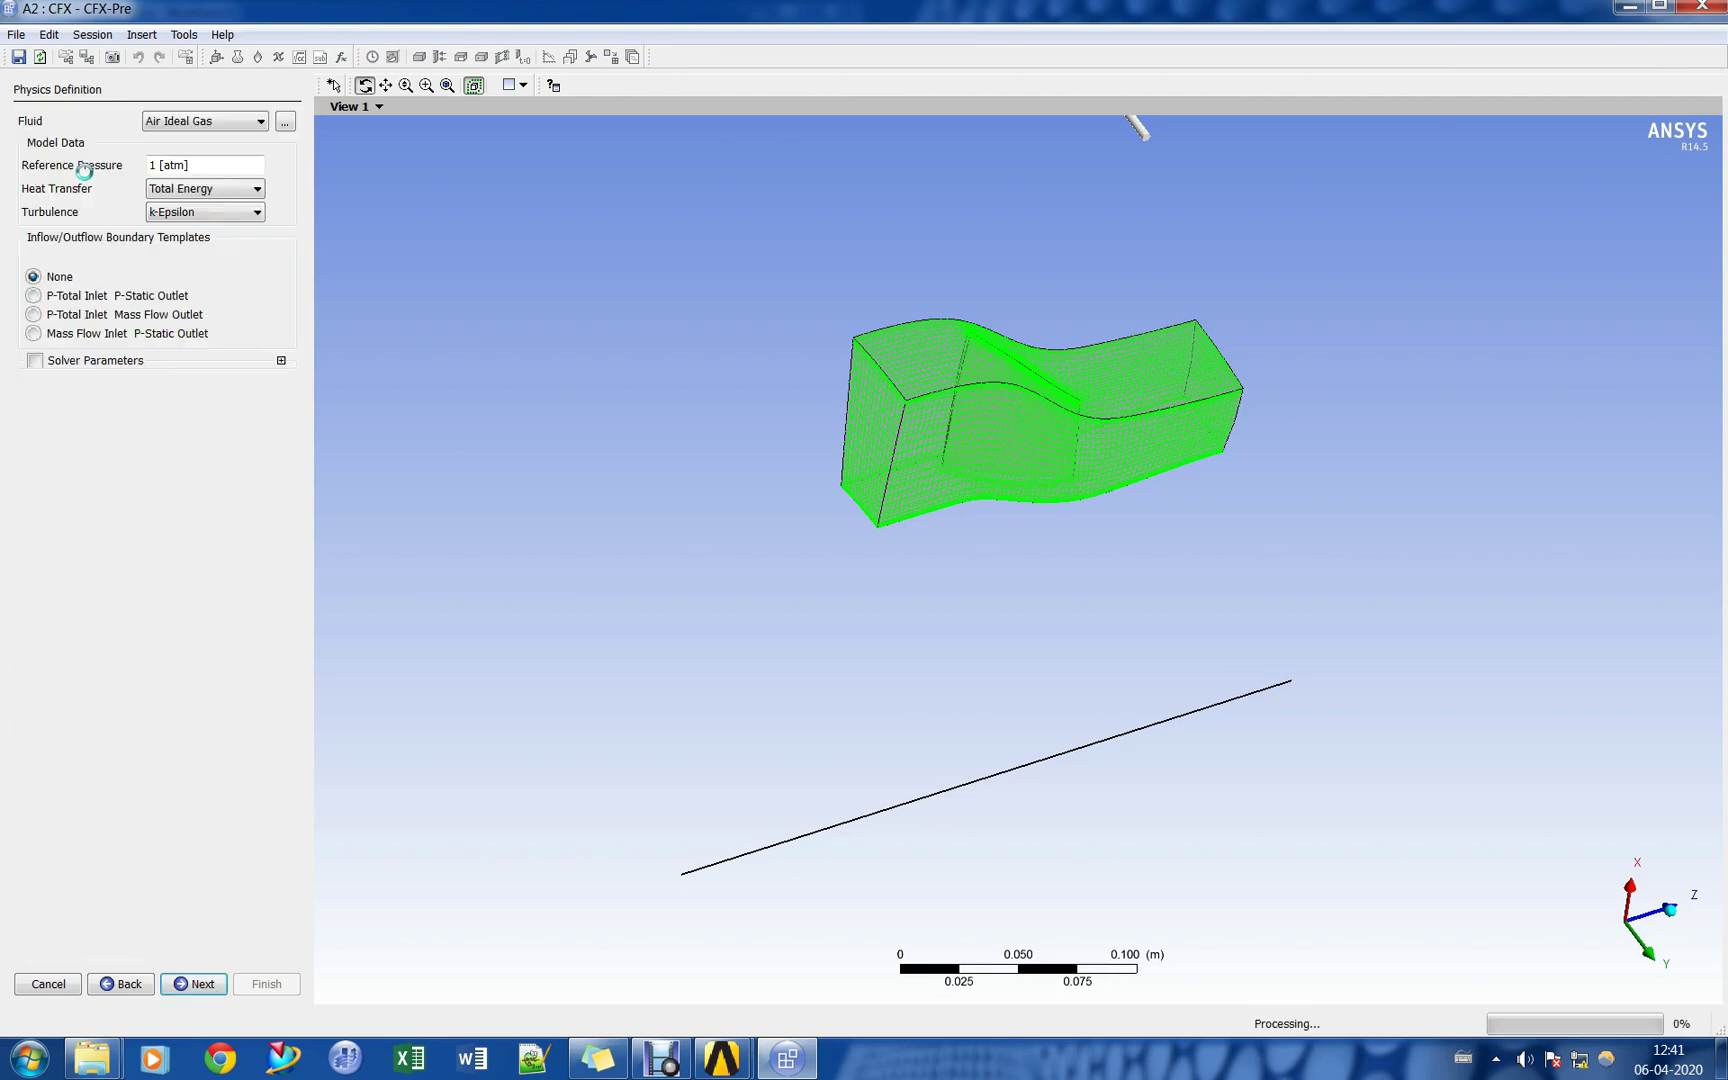
Set the reference pressure to 0 atm and the turbulence model to Shear Stress Transport.
left_click(209, 168)
type("0")
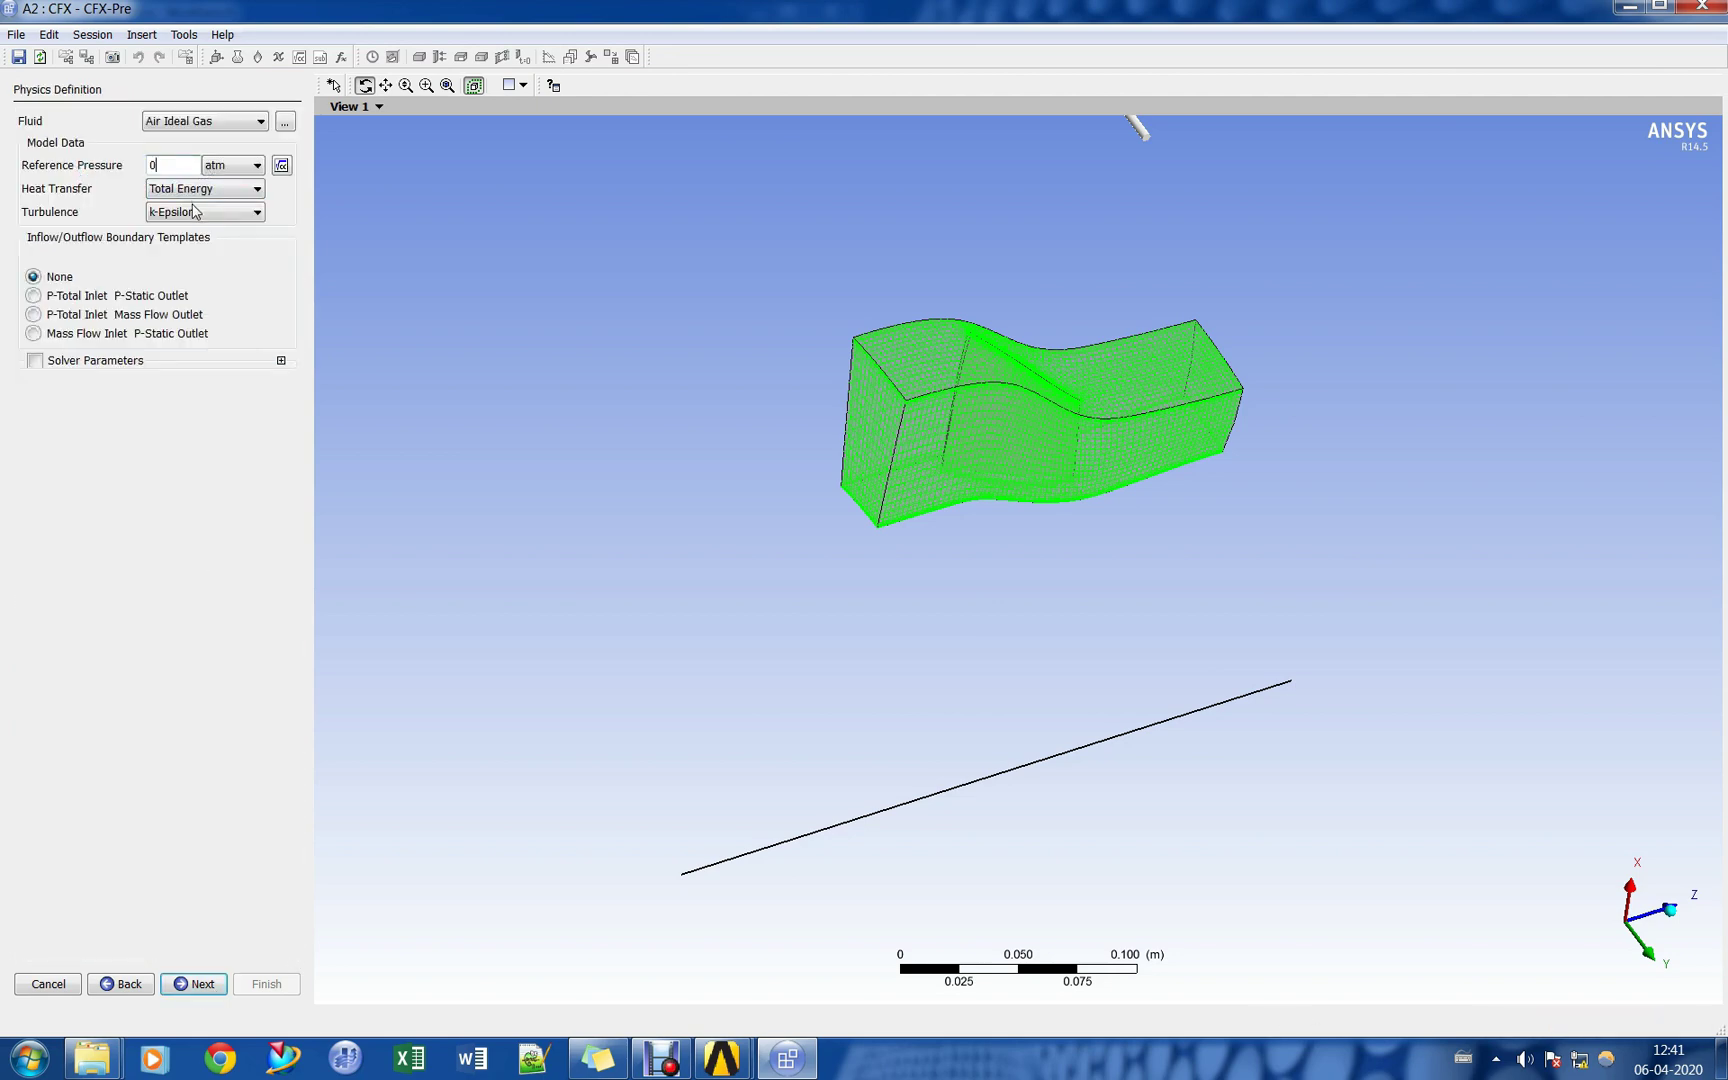
left_click(200, 211)
left_click(198, 247)
Apply the P-Total Inlet P-Static Outlet template with inflow total pressure 101.325 kPa and total temperature 288.15 K.
left_click(34, 296)
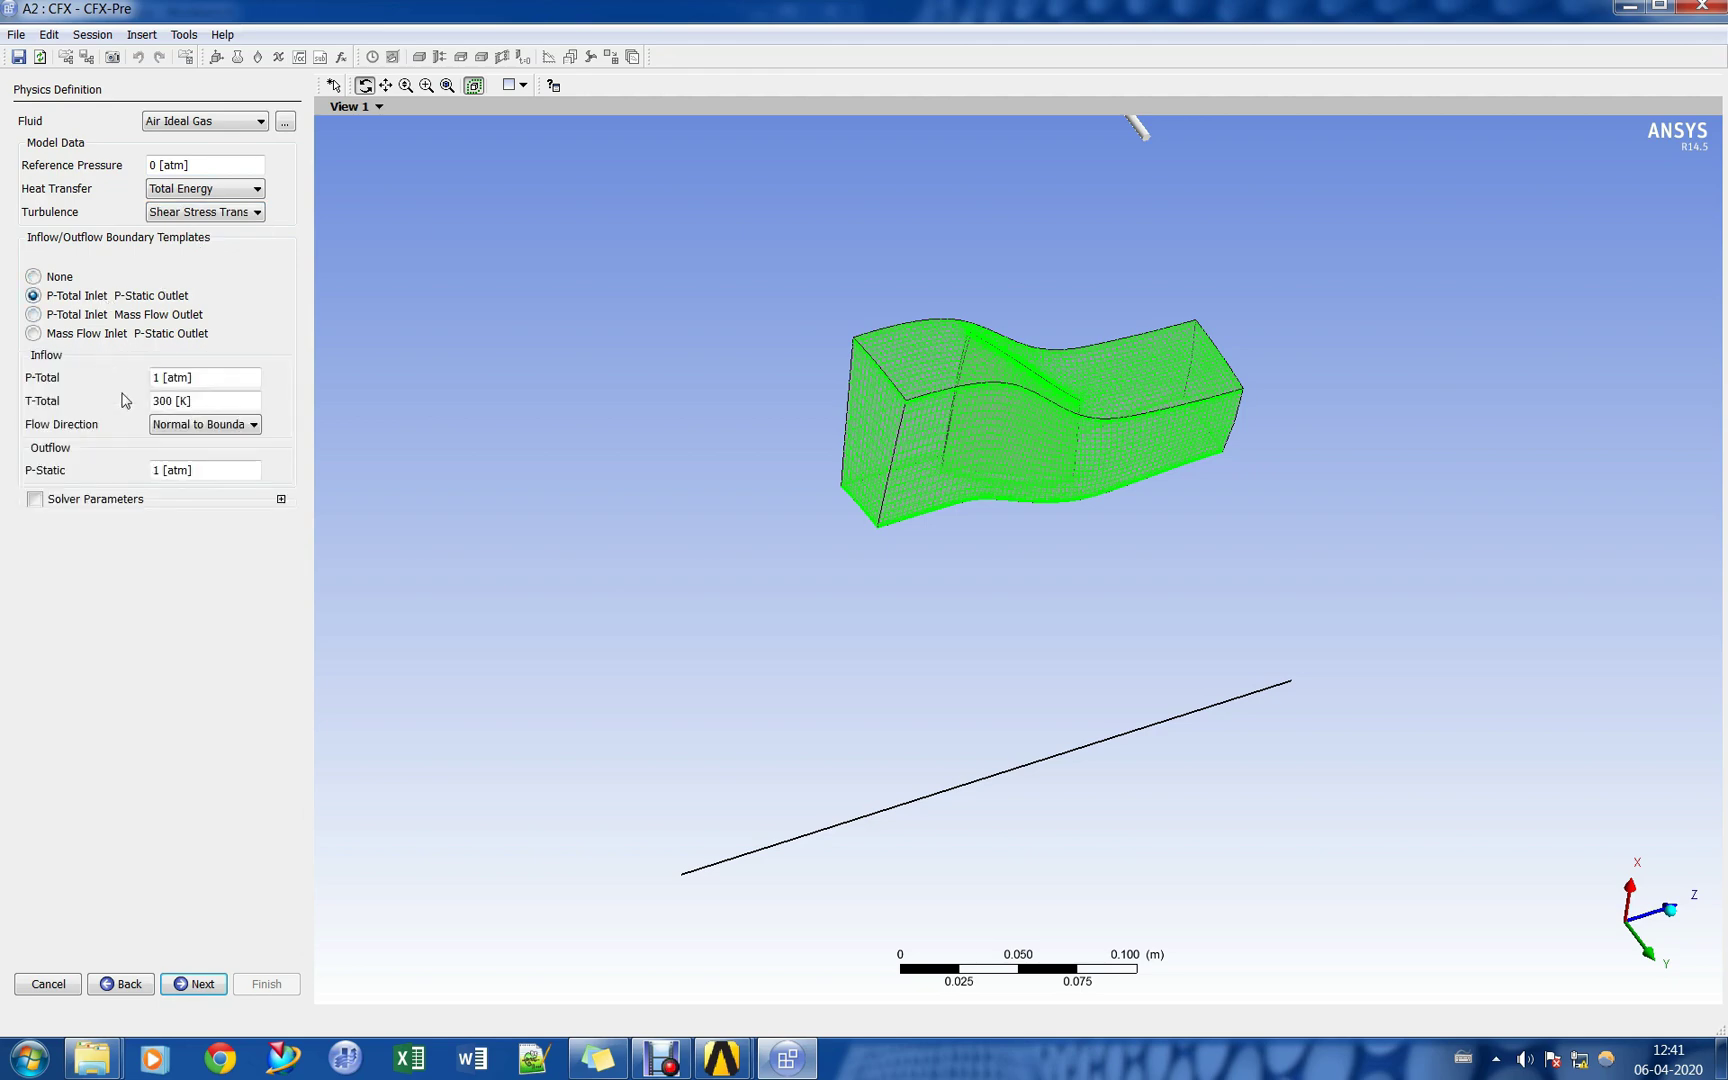
left_click(212, 381)
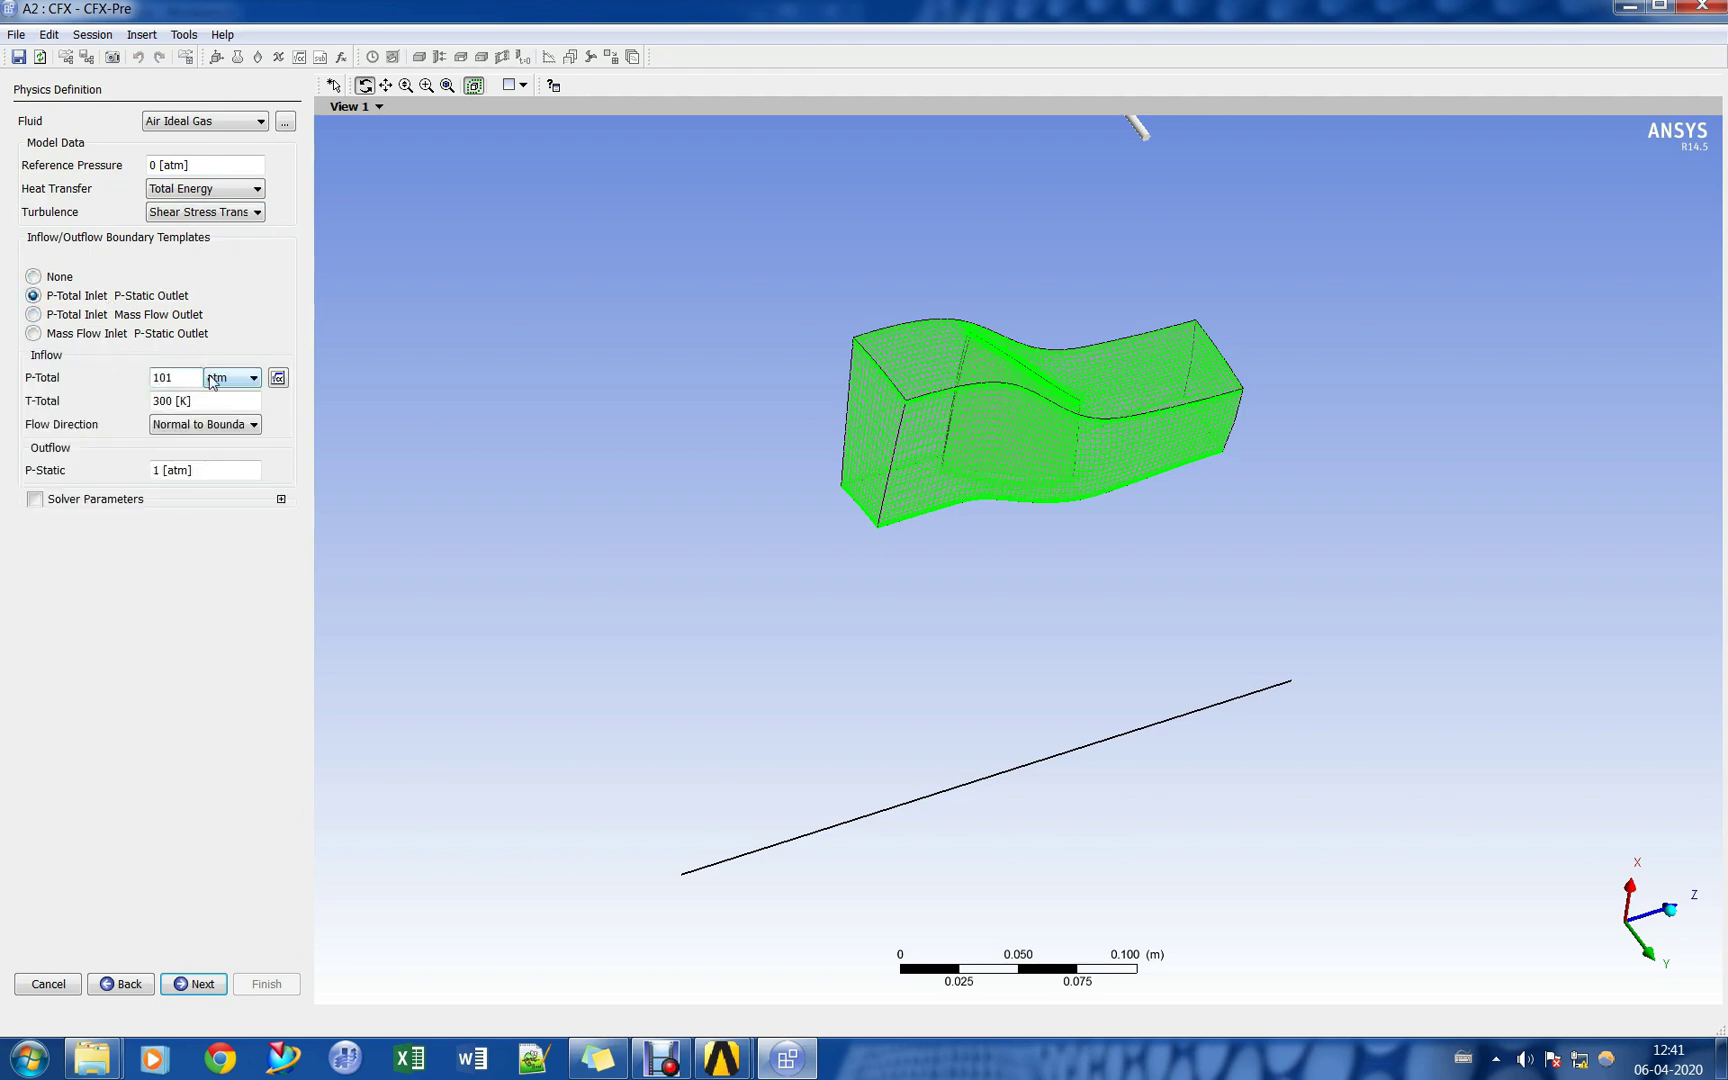
left_click(212, 381)
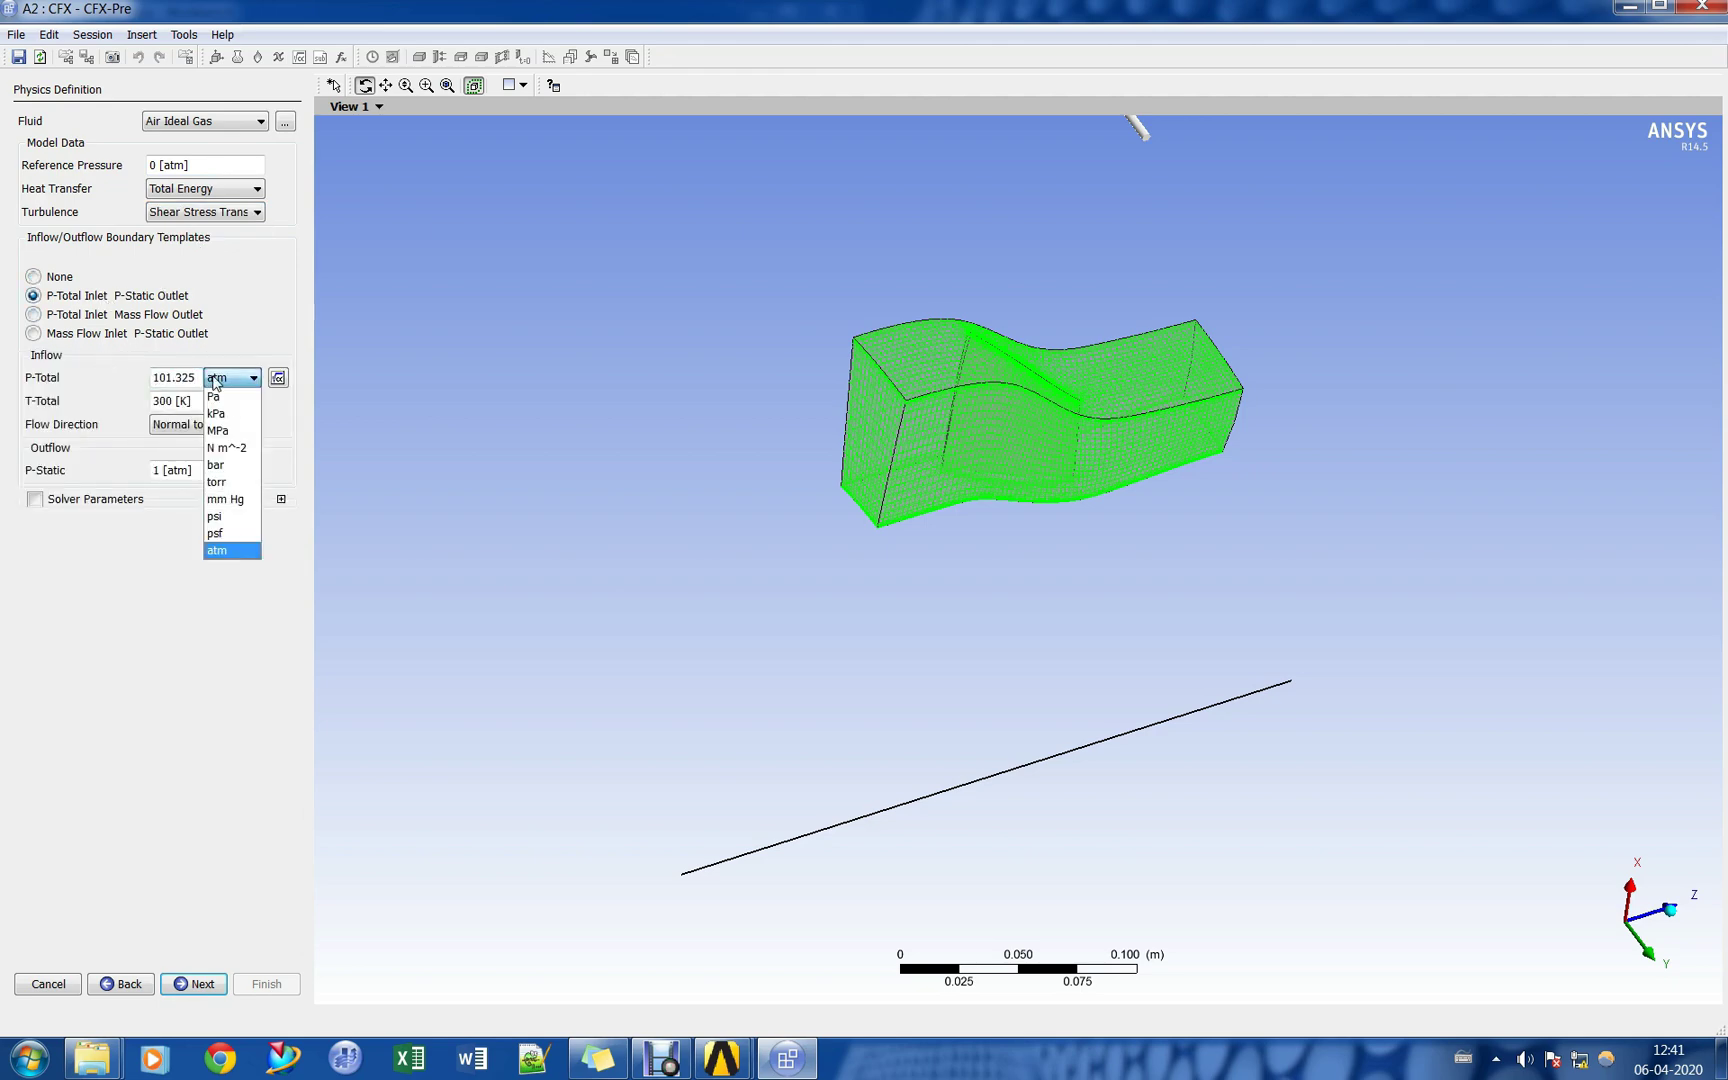
left_click(226, 418)
left_click(225, 402)
type("288.15")
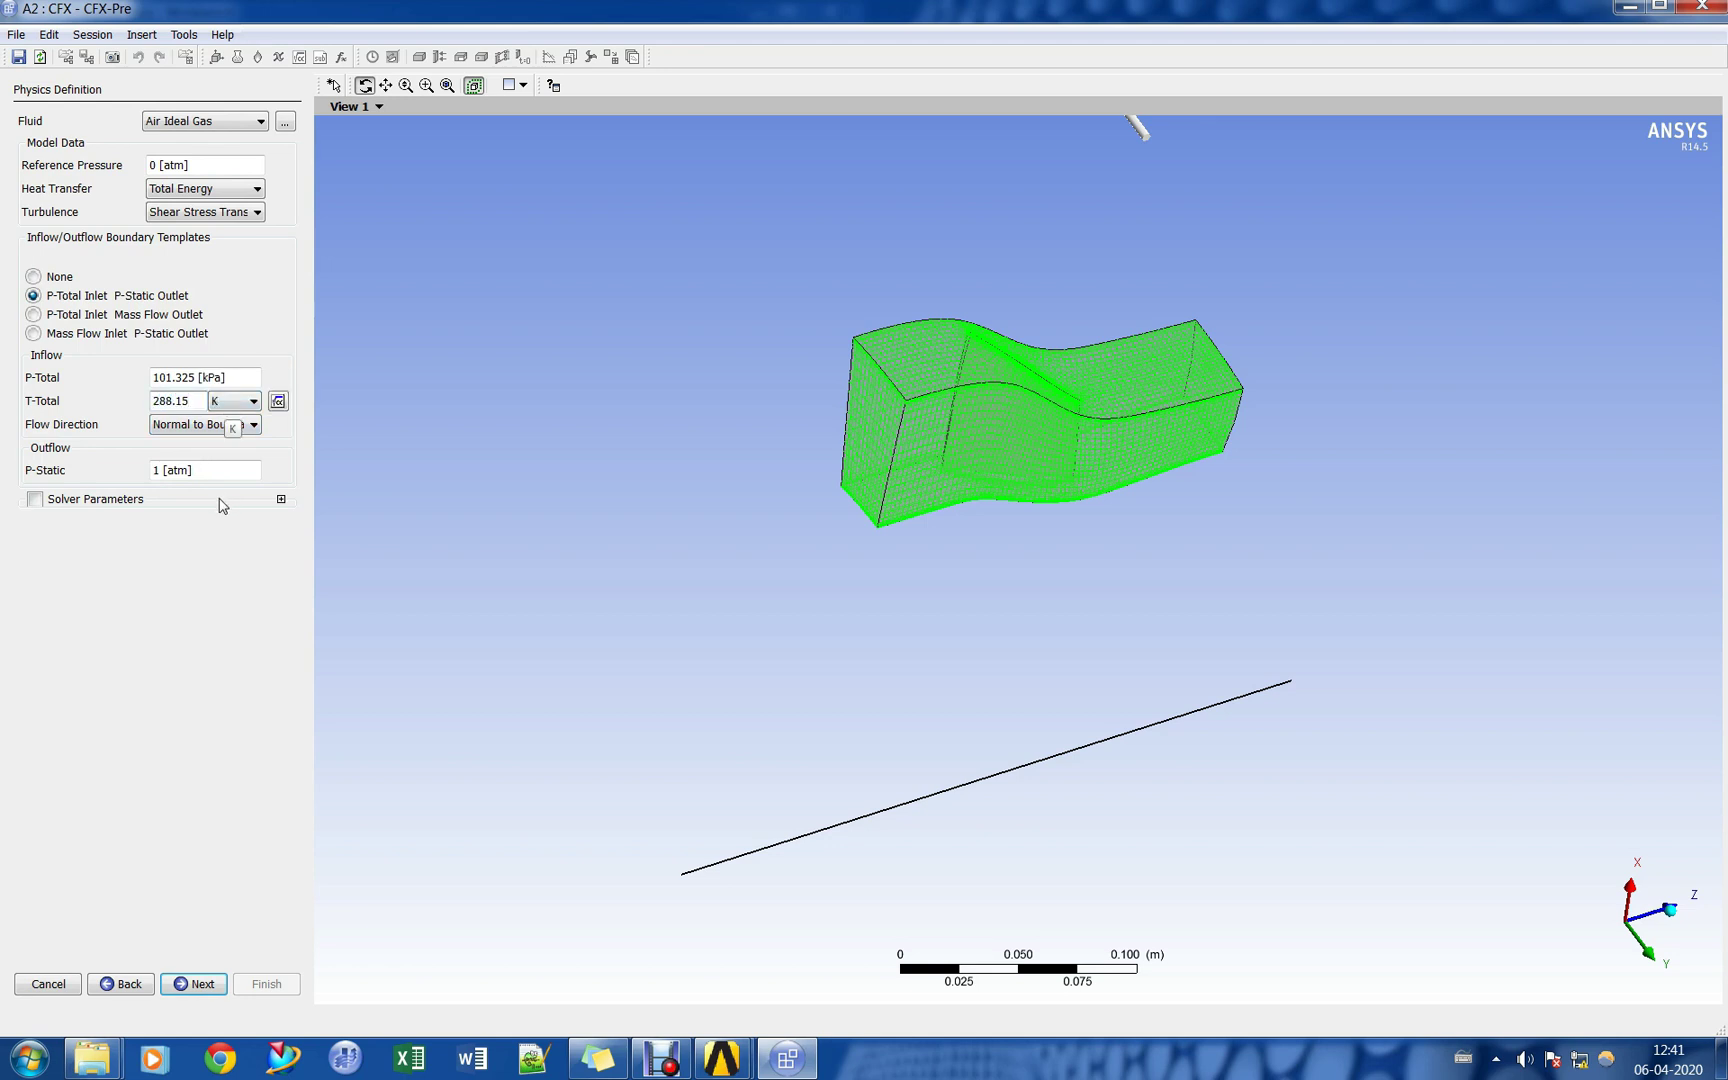
Set the outflow static pressure to 90 kPa and proceed to the interface definition.
left_click(216, 470)
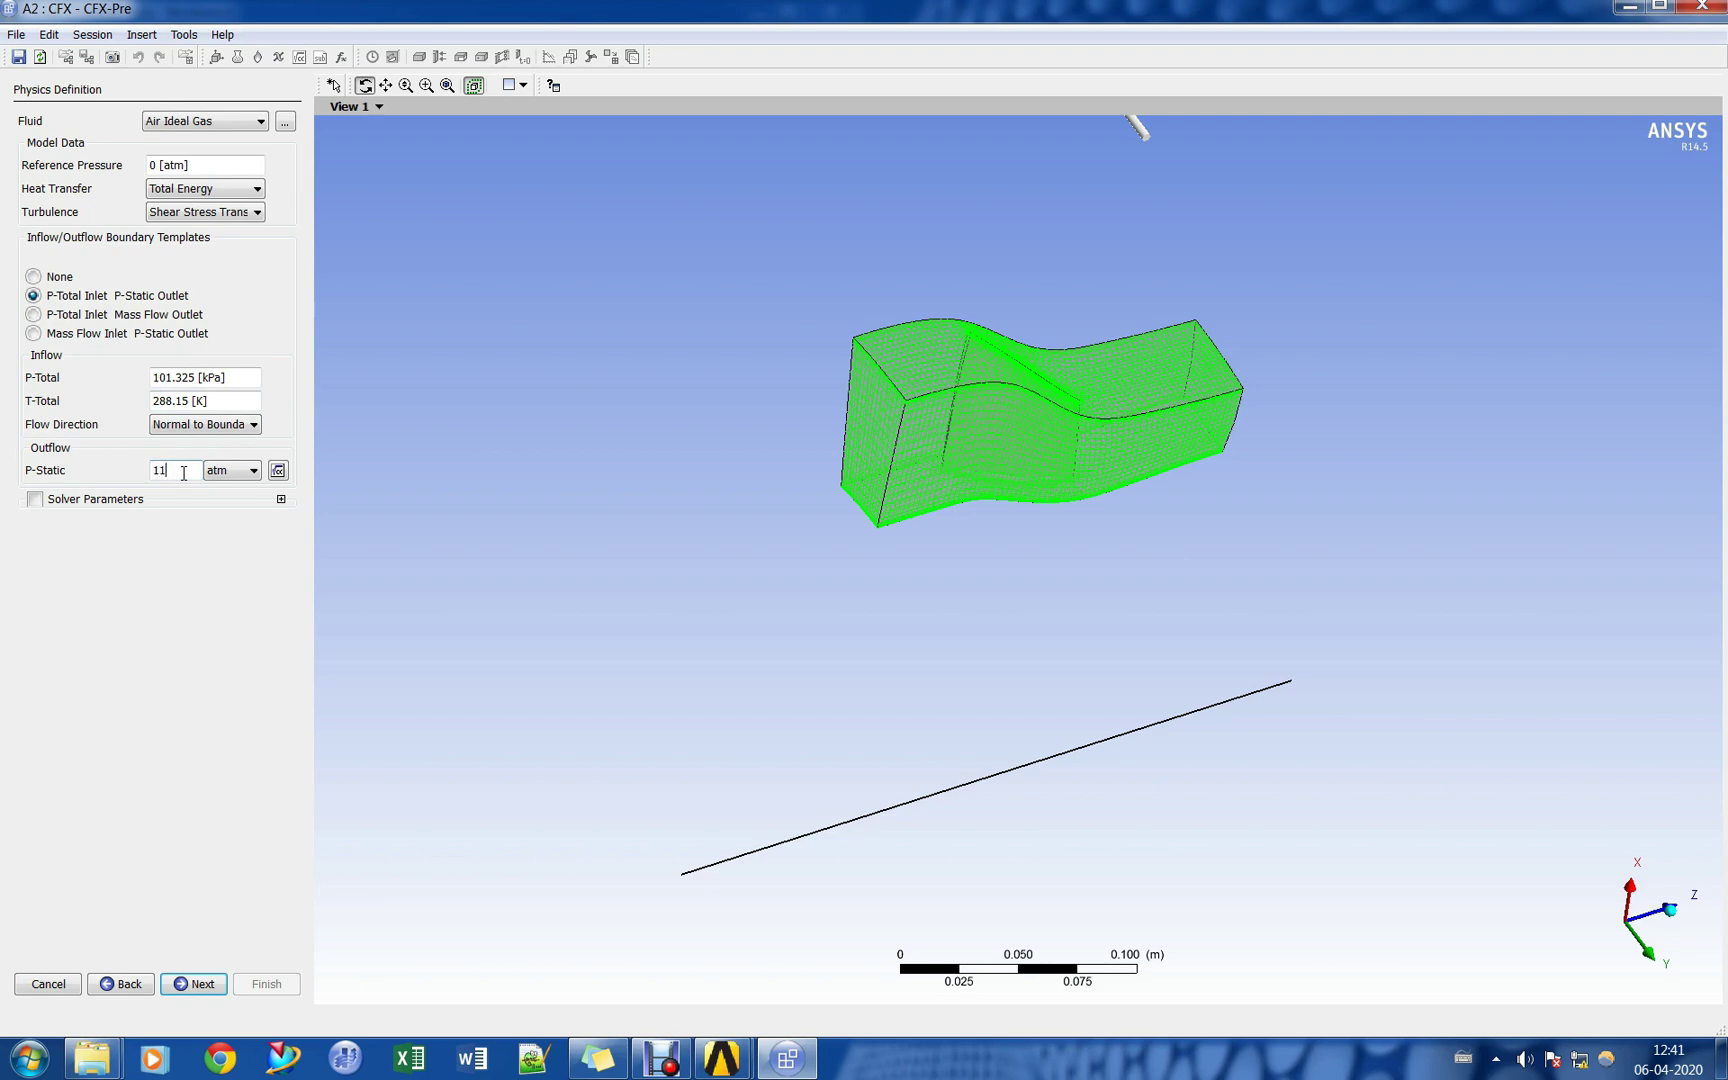
left_click(253, 470)
left_click(228, 509)
left_click(77, 604)
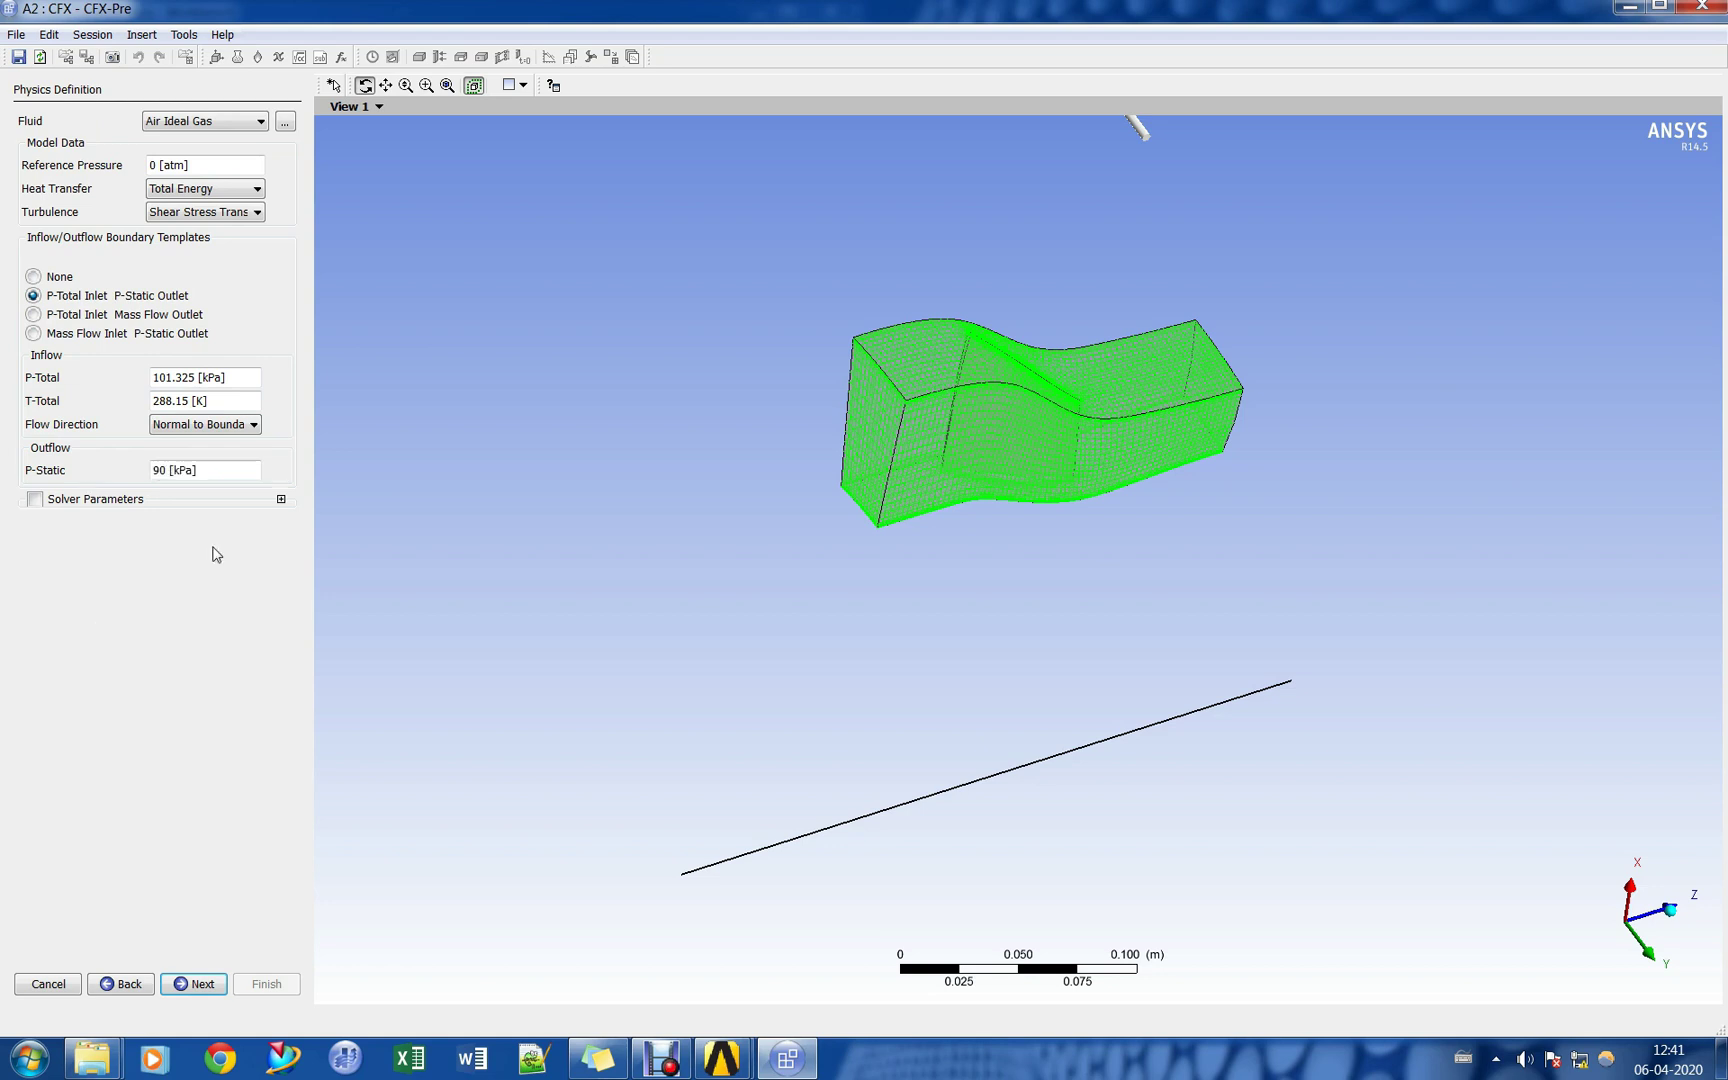
left_click(198, 984)
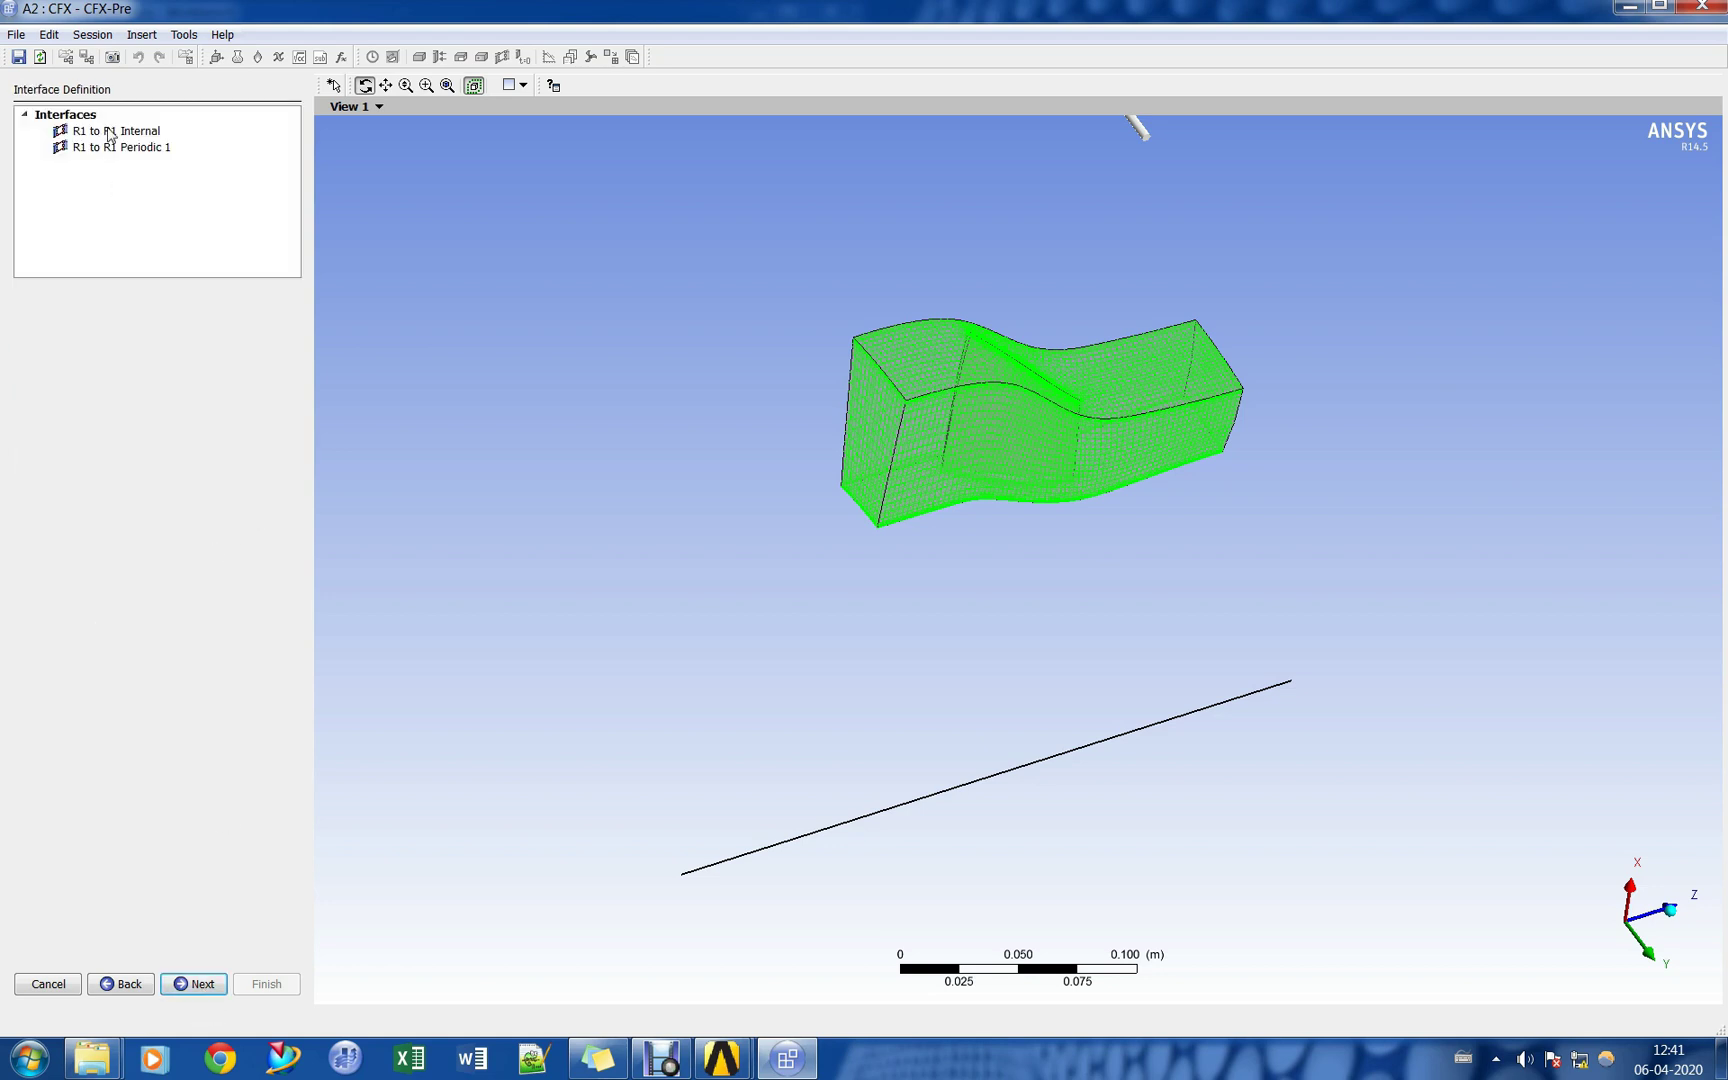
Examine the R1 internal and periodic interfaces, and the blade, hub, inlet and outlet boundary definitions.
left_click(110, 132)
left_click(119, 148)
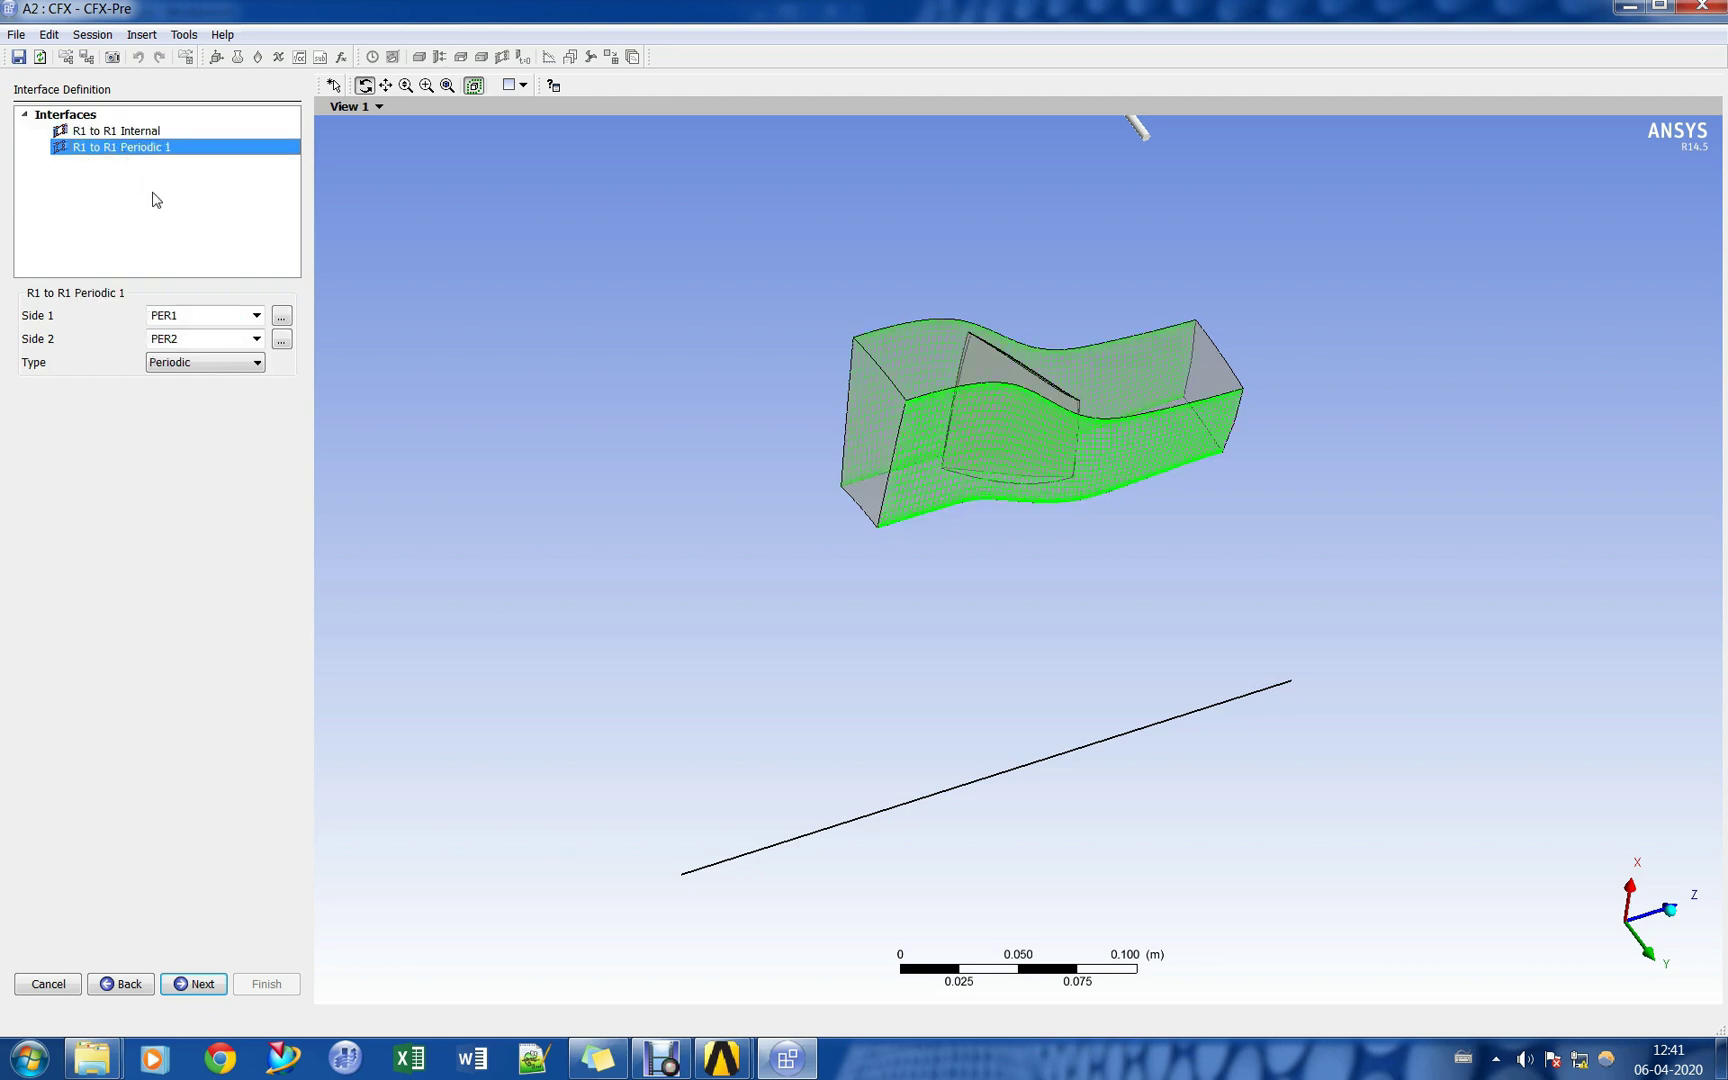
left_click(194, 984)
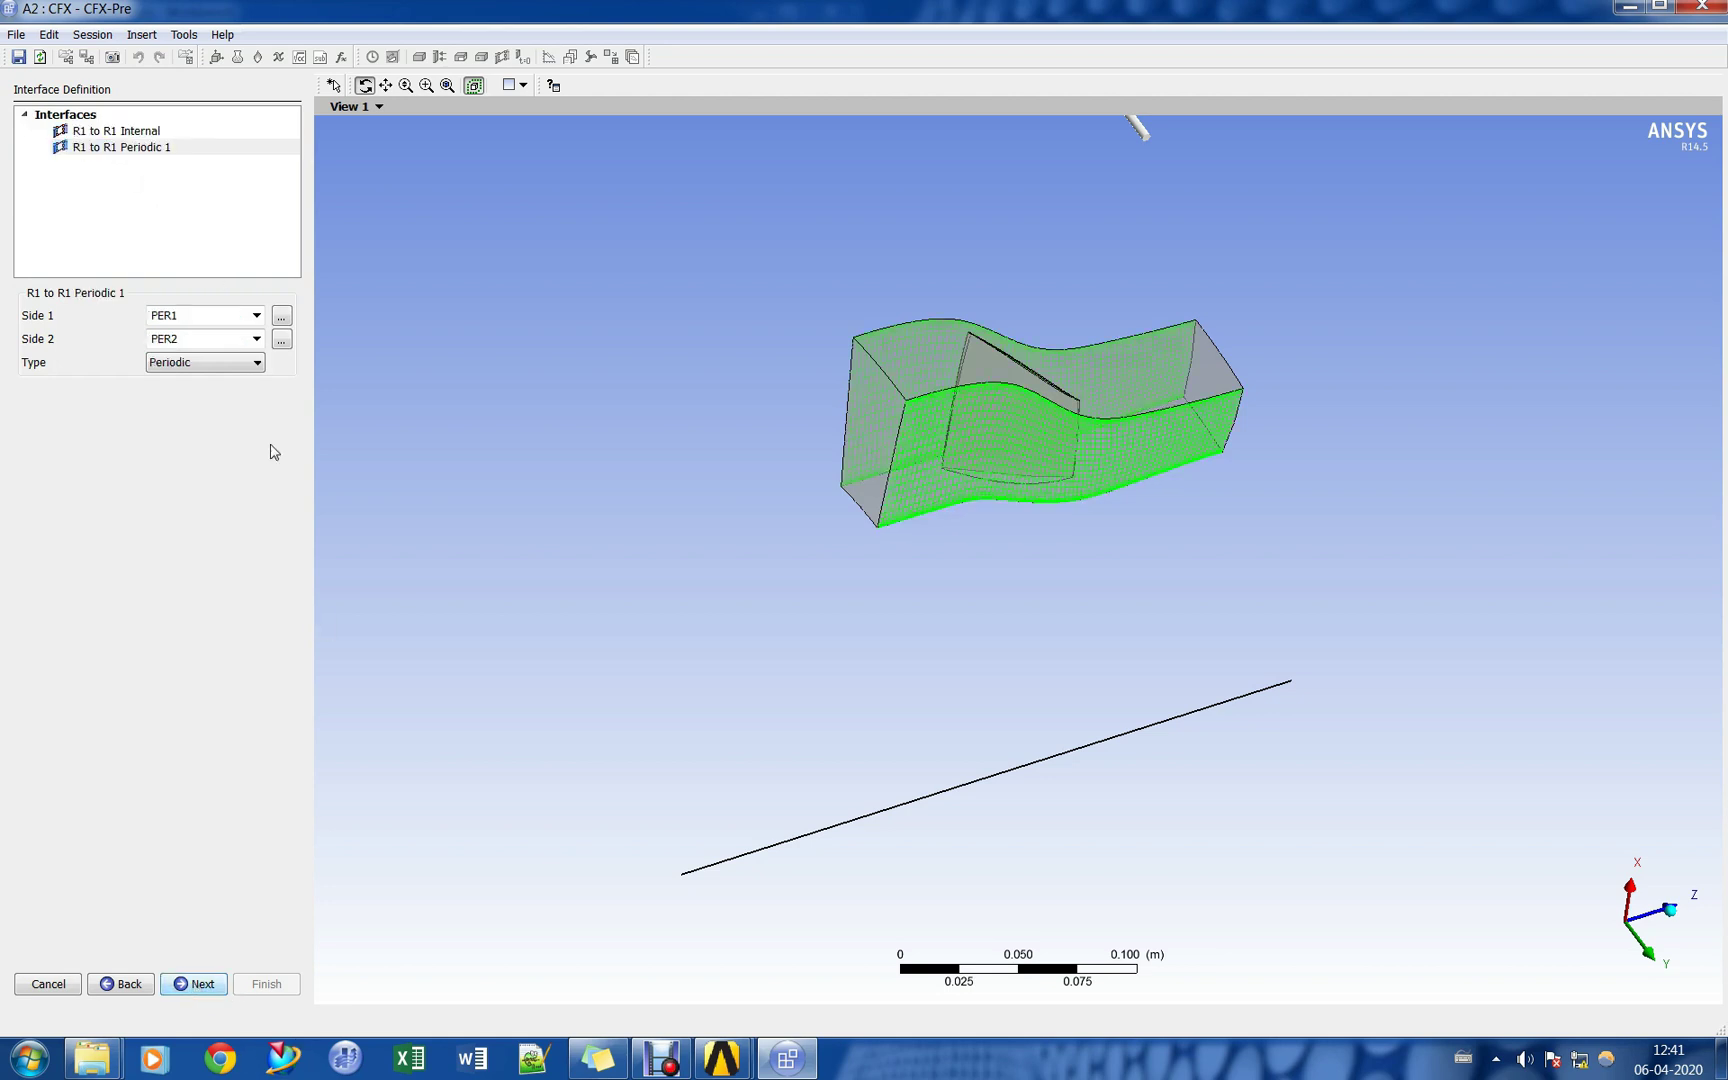
left_click(112, 133)
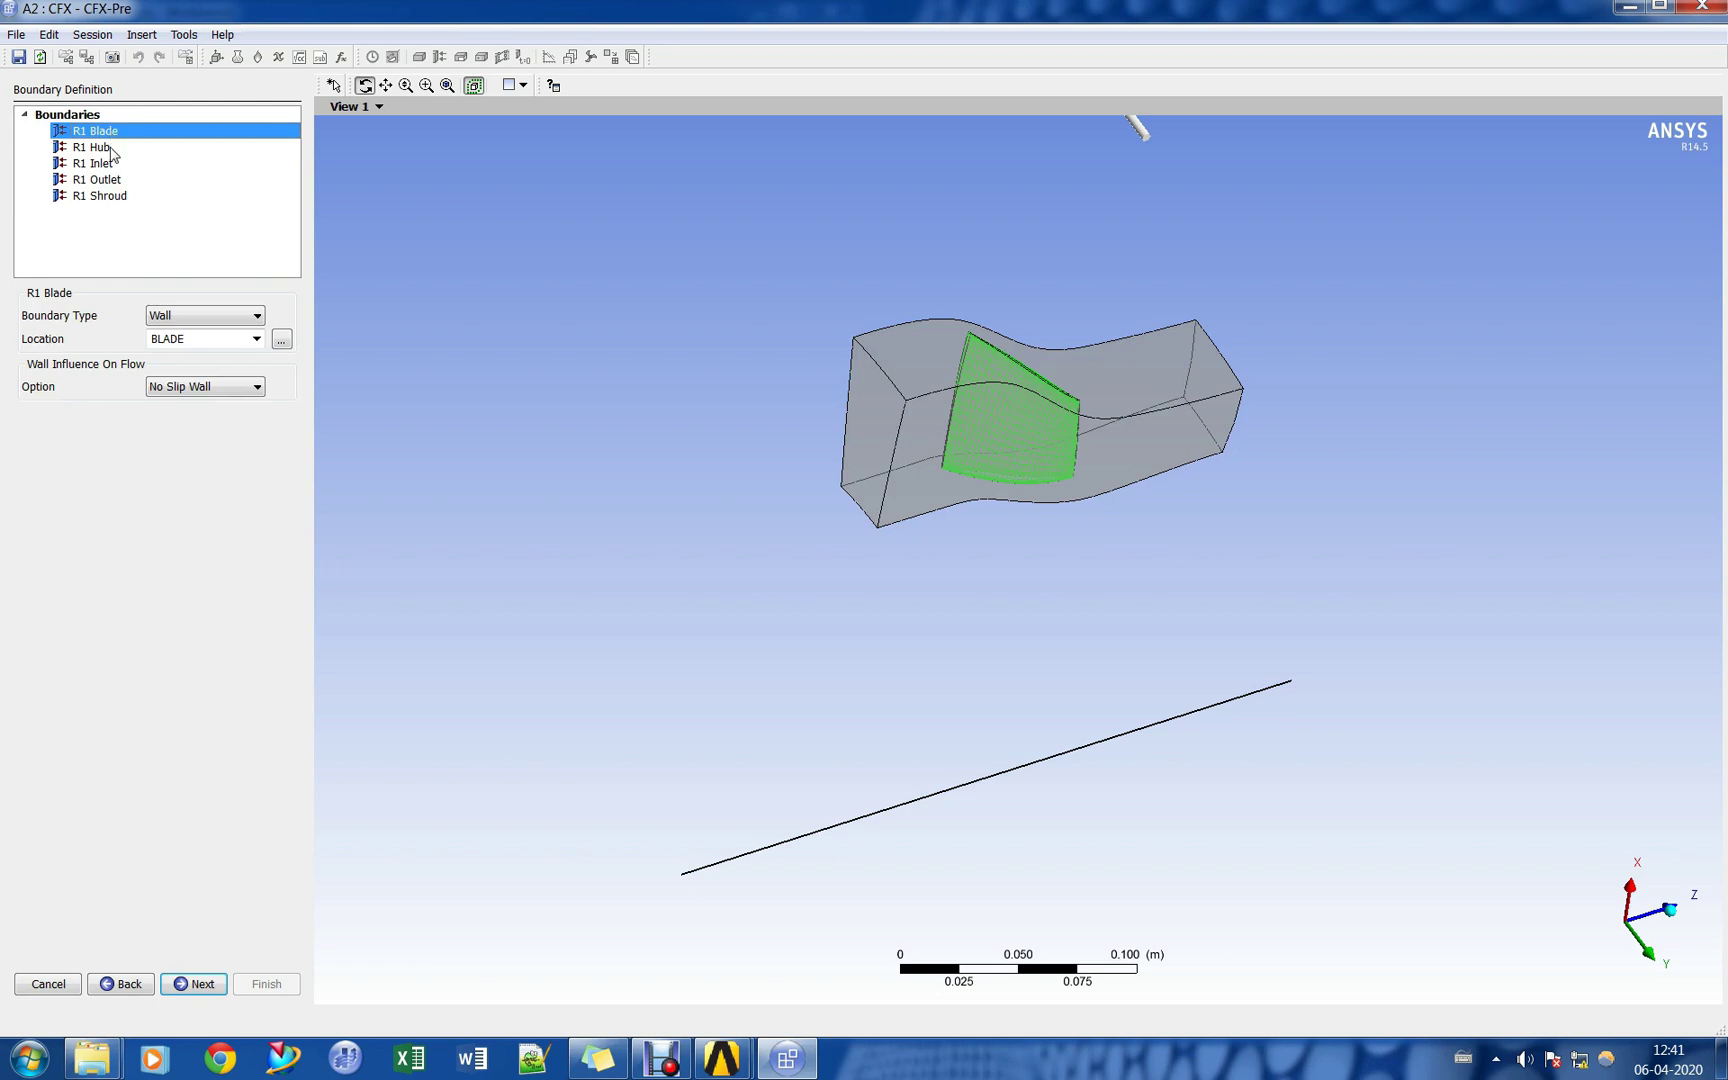
left_click(98, 147)
left_click(117, 163)
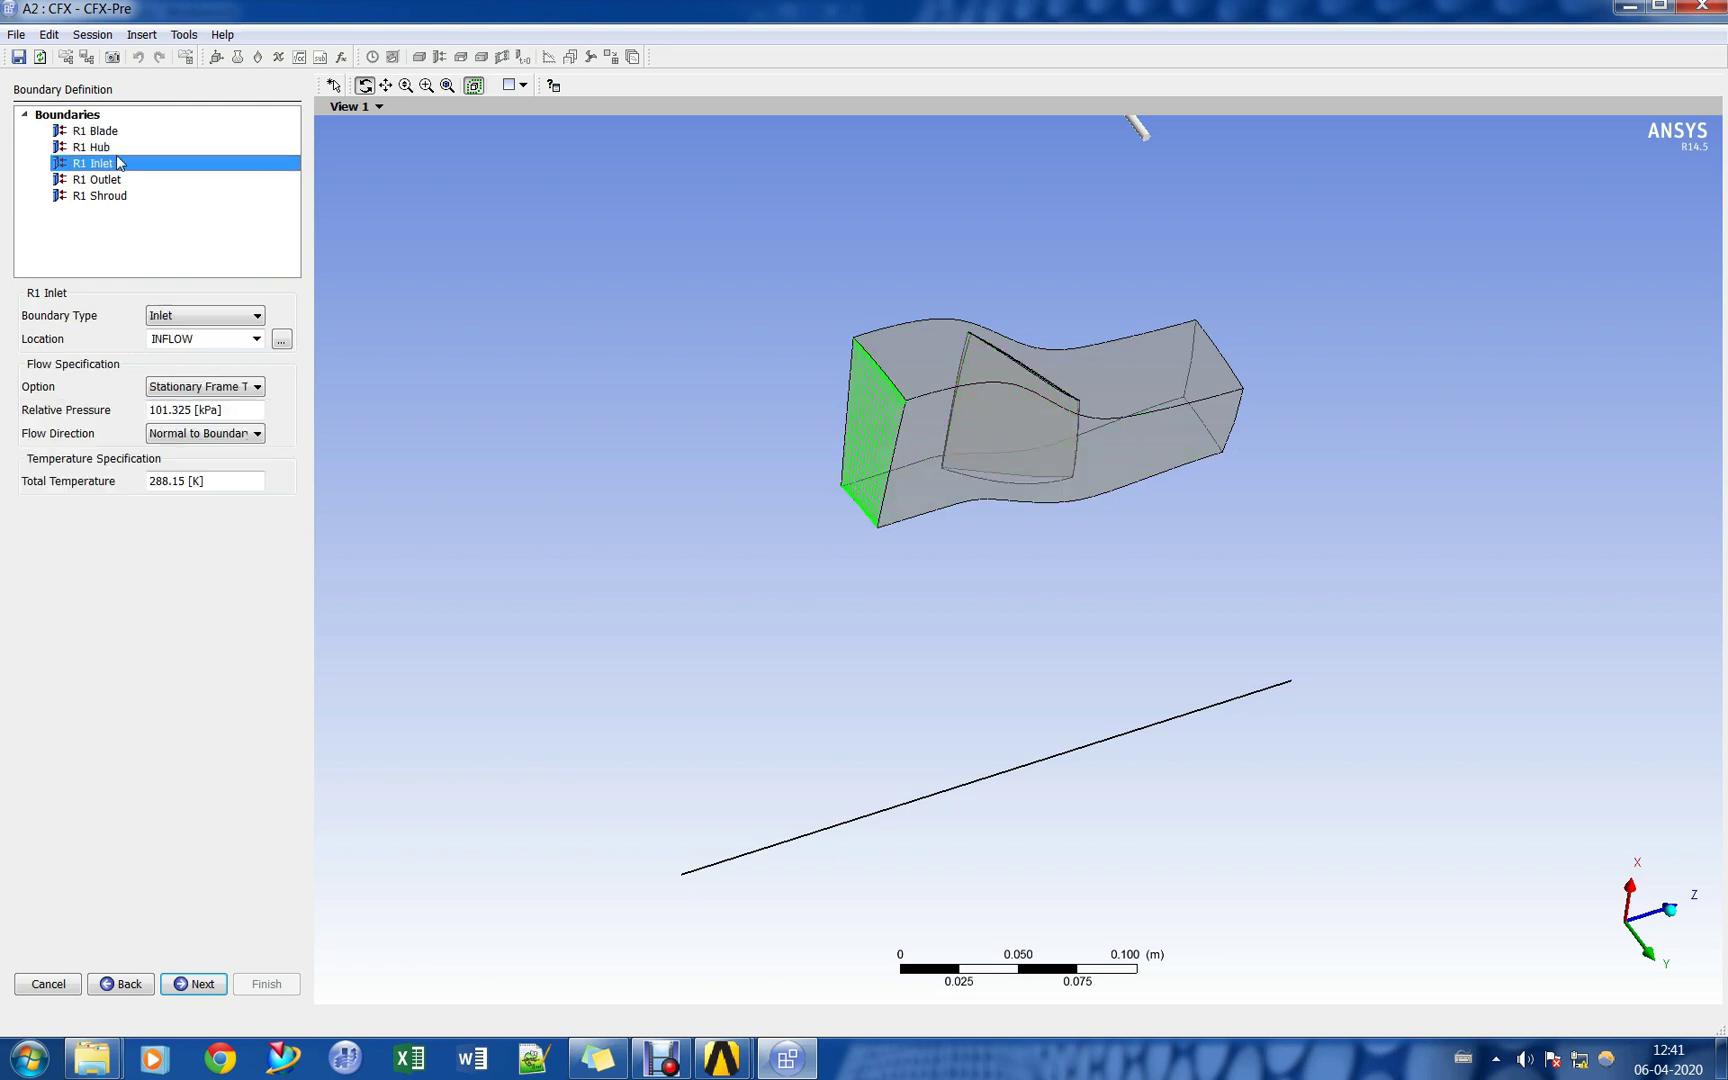
left_click(140, 180)
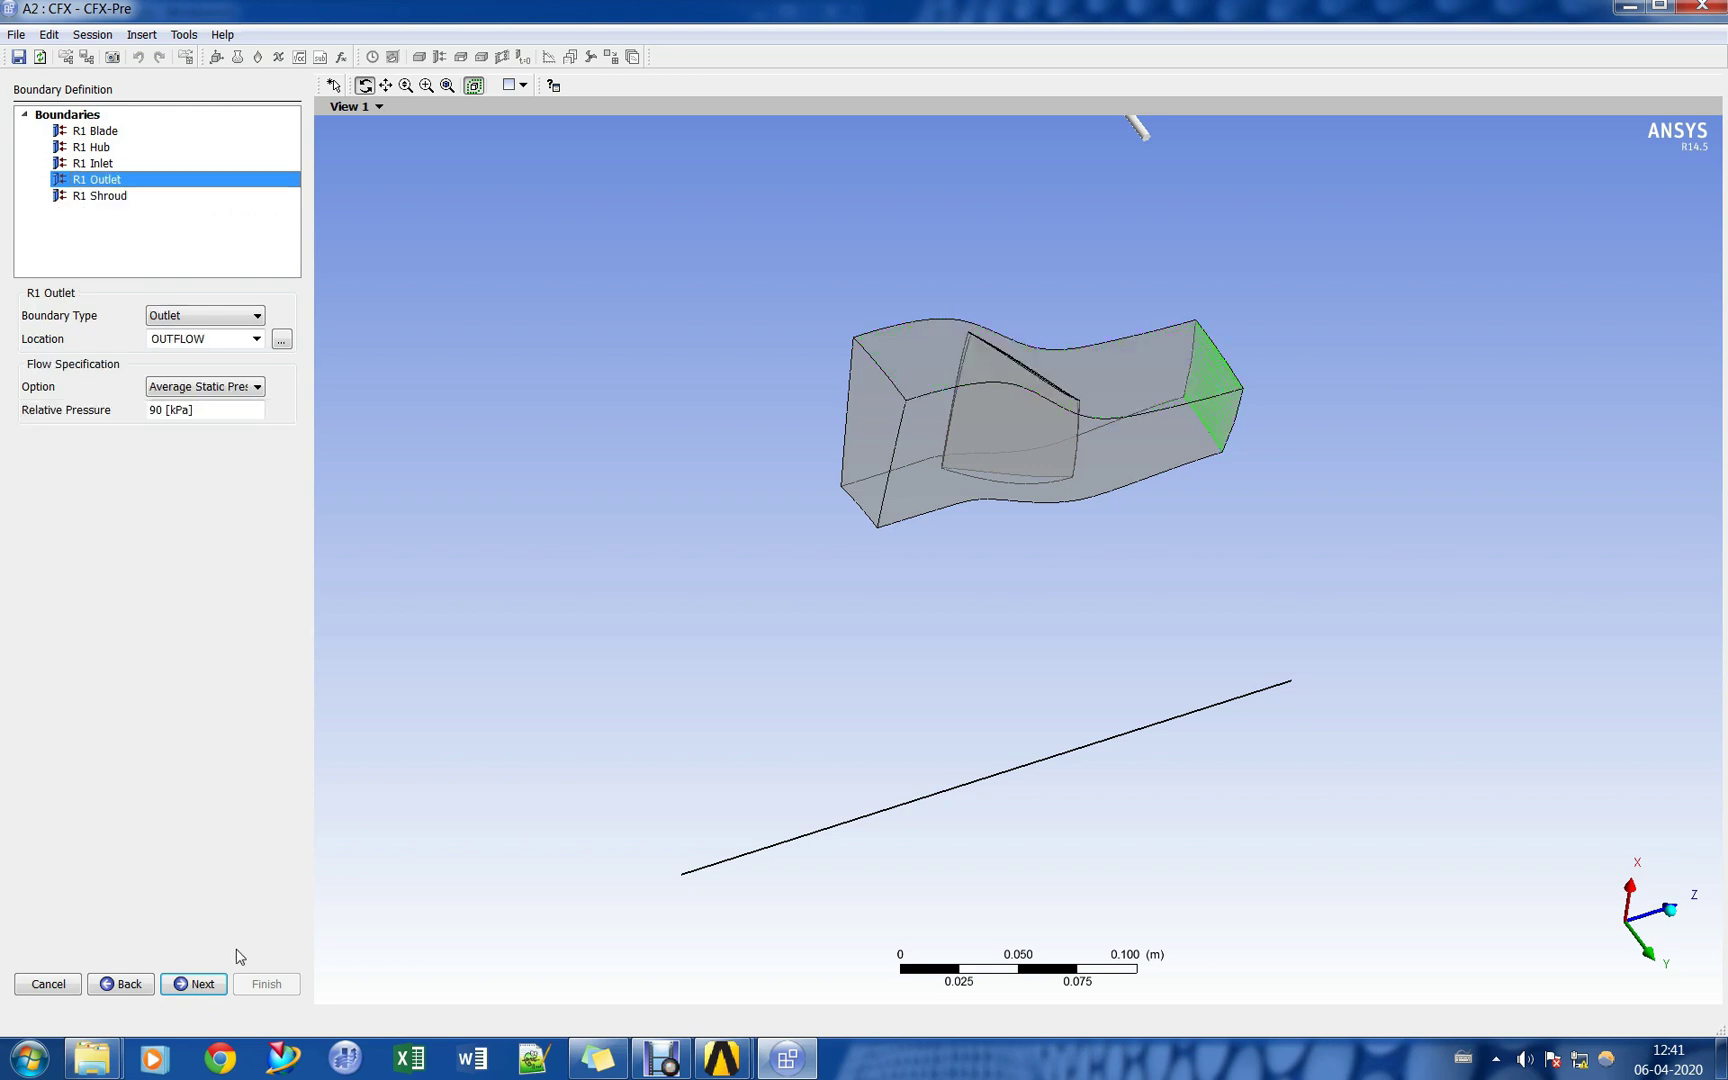
Finish the turbo setup with the final operation Enter General Mode.
left_click(203, 984)
left_click(203, 984)
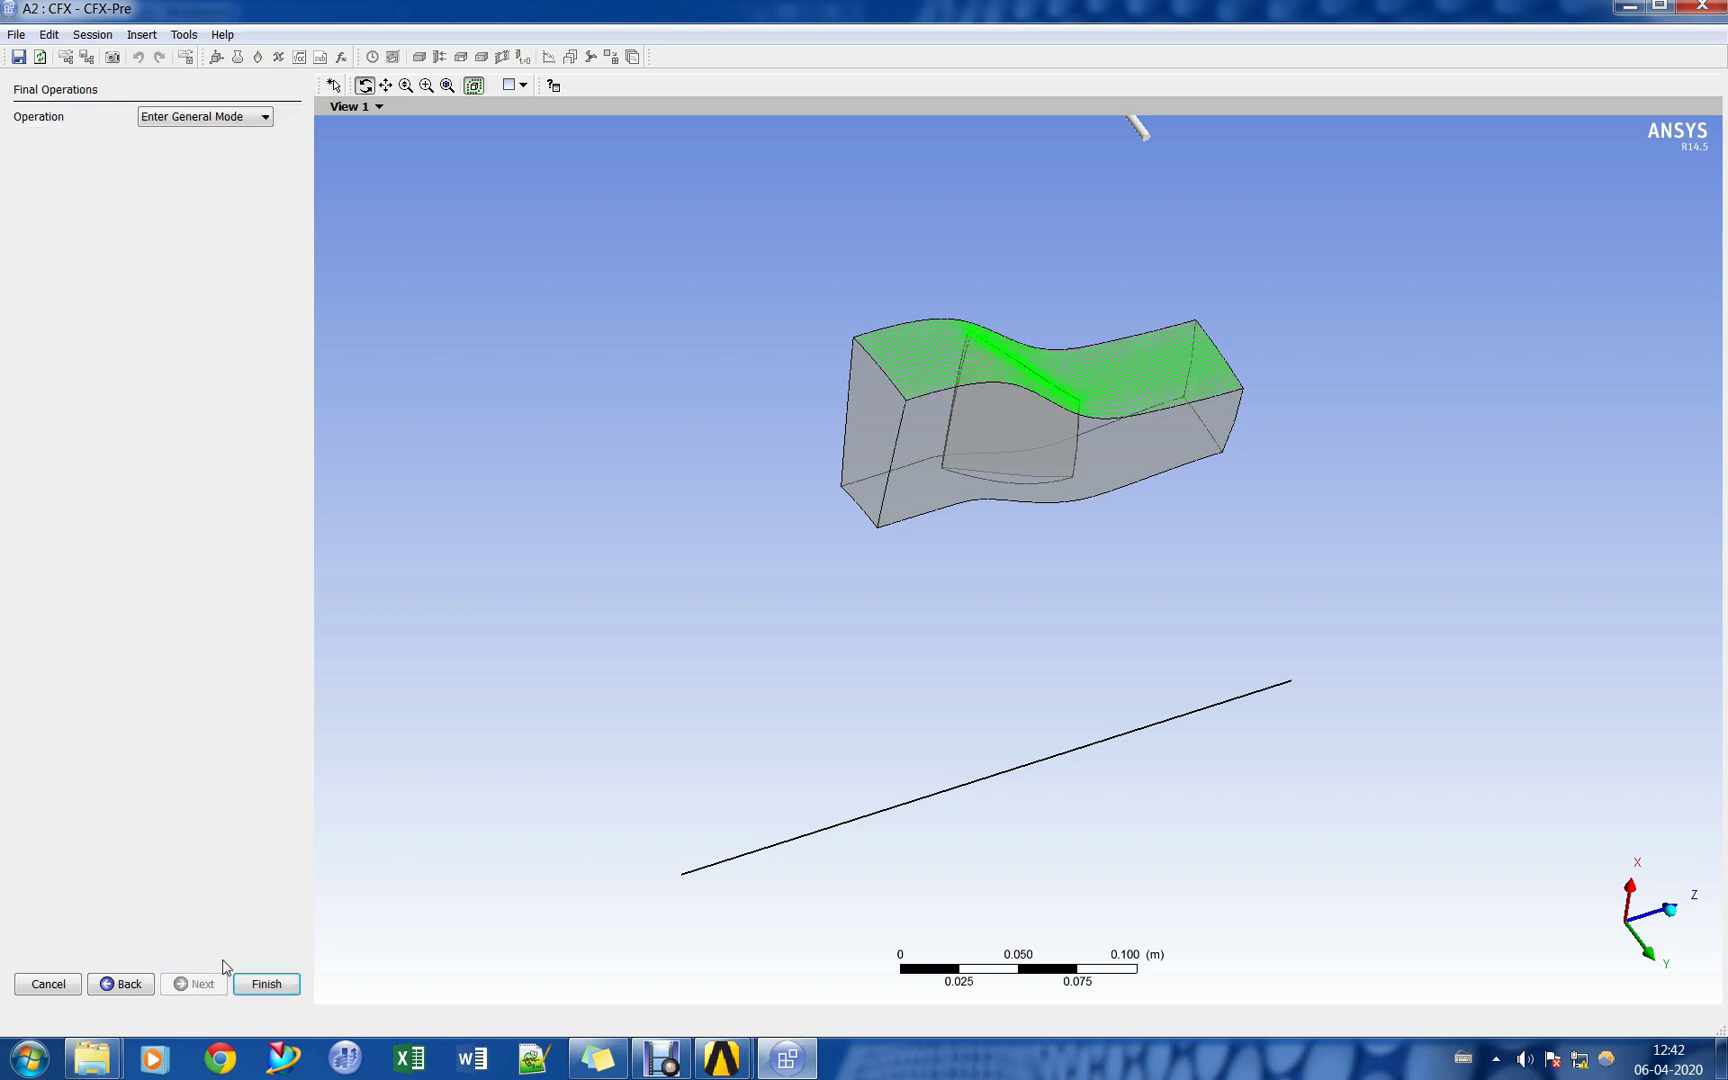
left_click(266, 984)
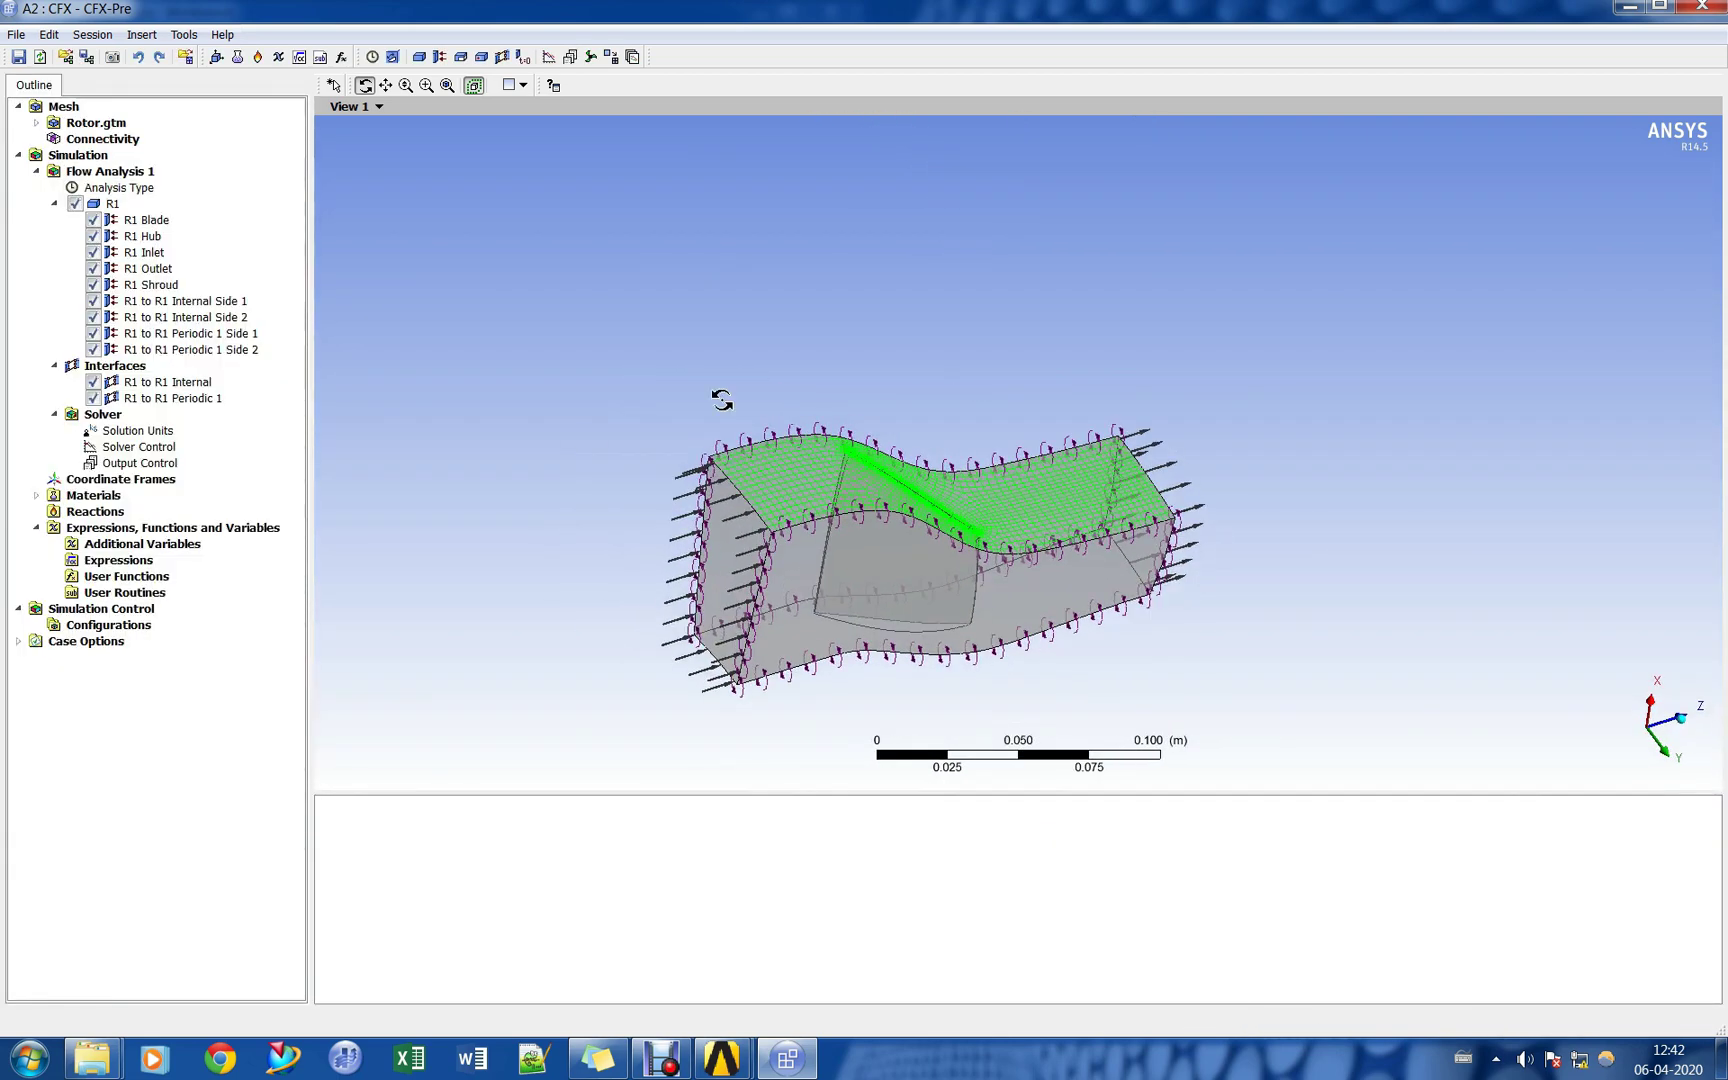
In the solver control, set turbulence numerics to High Resolution, maximum iterations to 200 and the residual target to 0.000001.
double_click(176, 447)
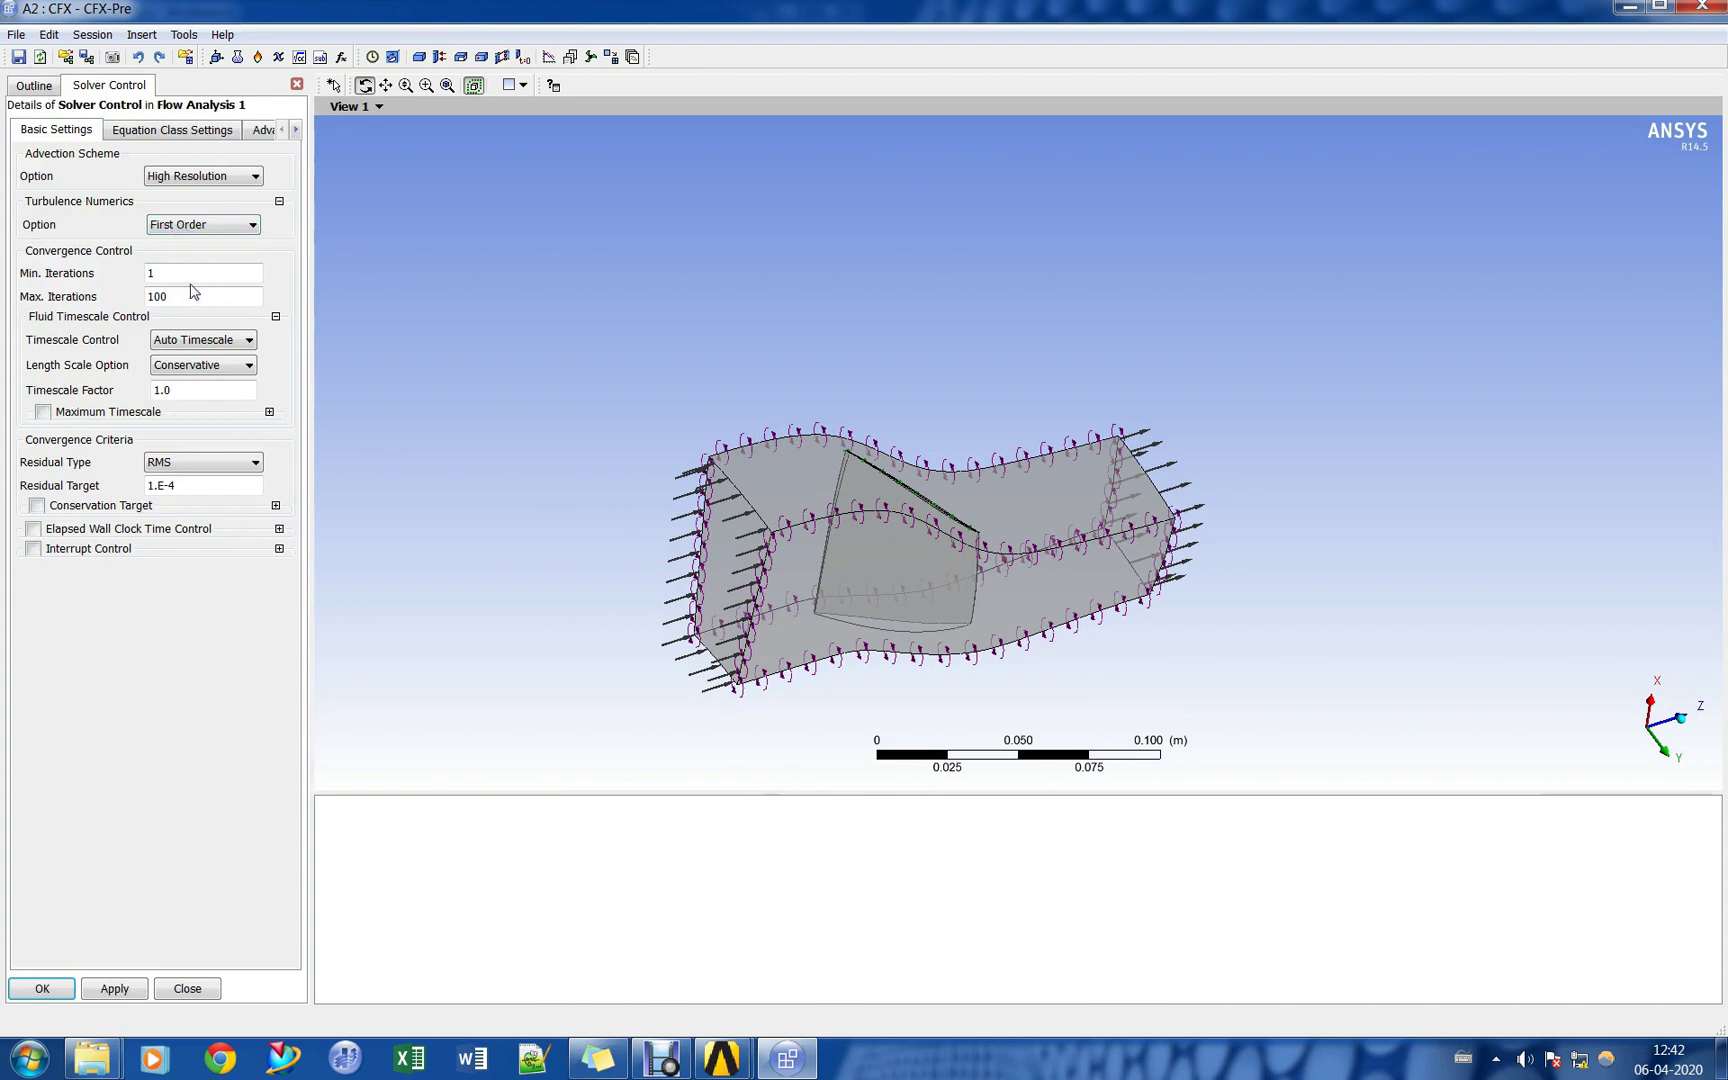
left_click(200, 225)
left_click(198, 257)
left_click_drag(170, 298, 135, 300)
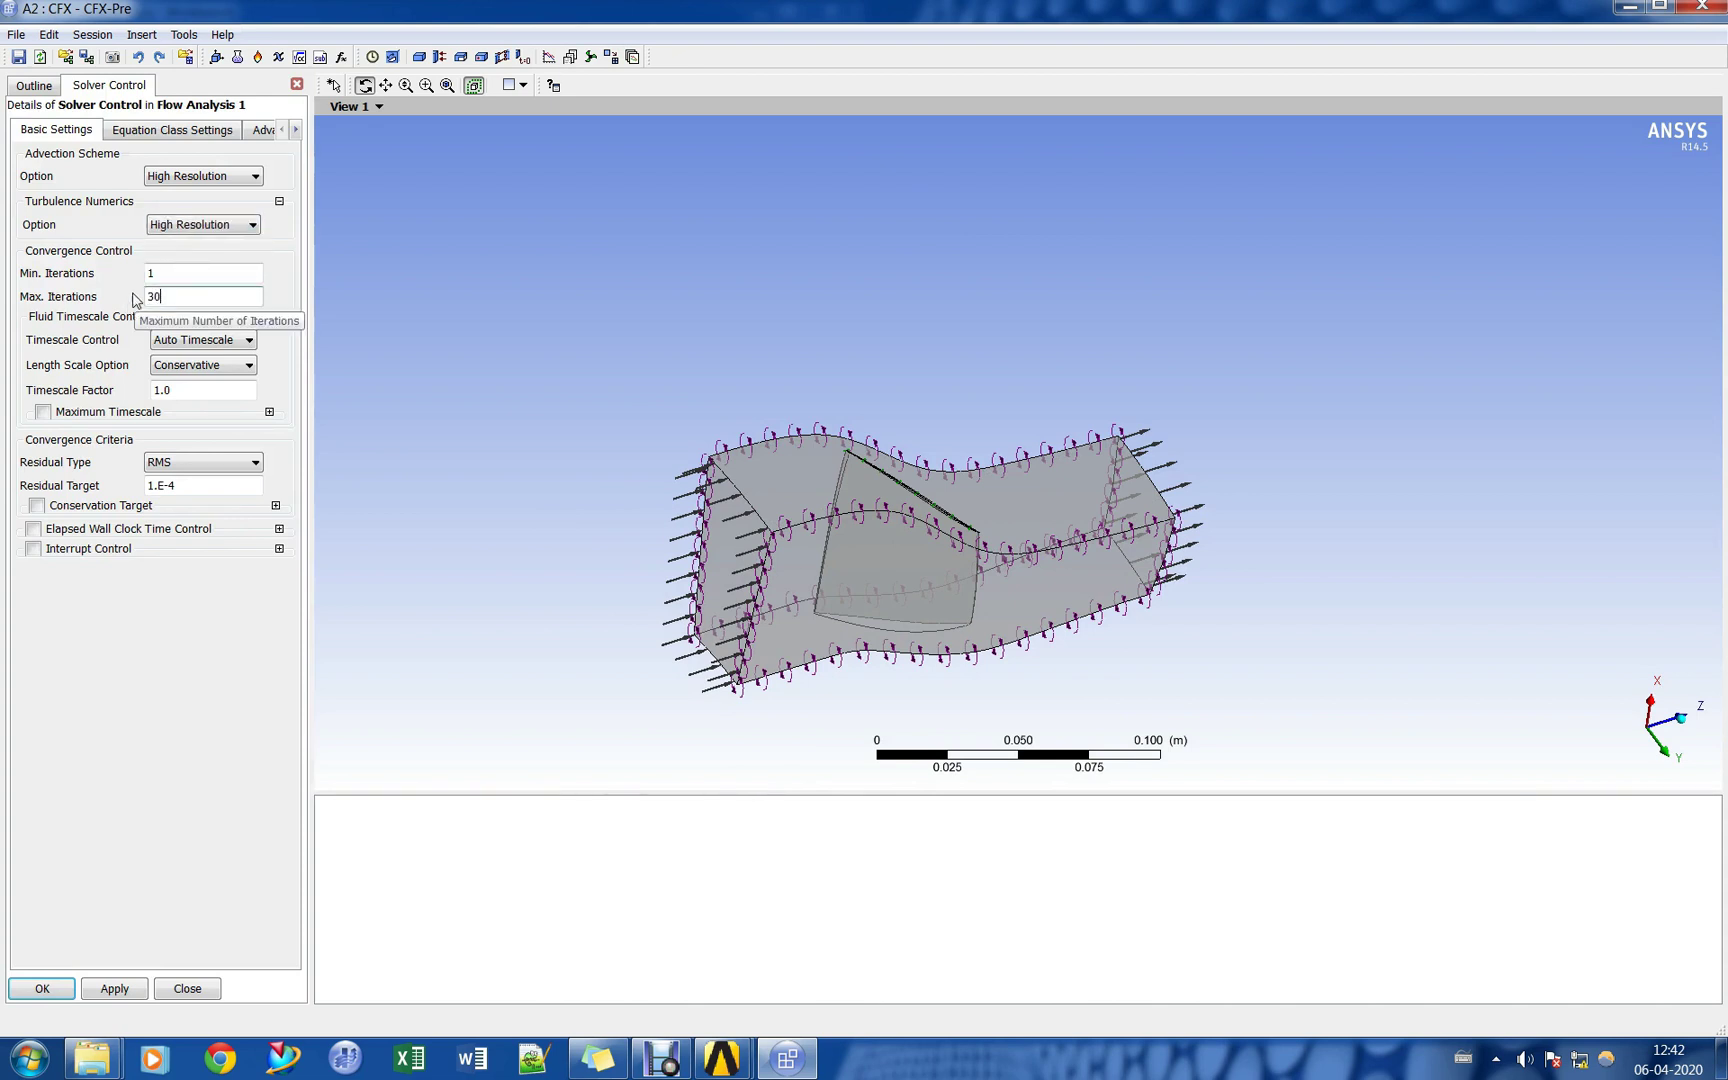
double_click(171, 485)
type("0.0001")
left_click_drag(157, 296, 148, 297)
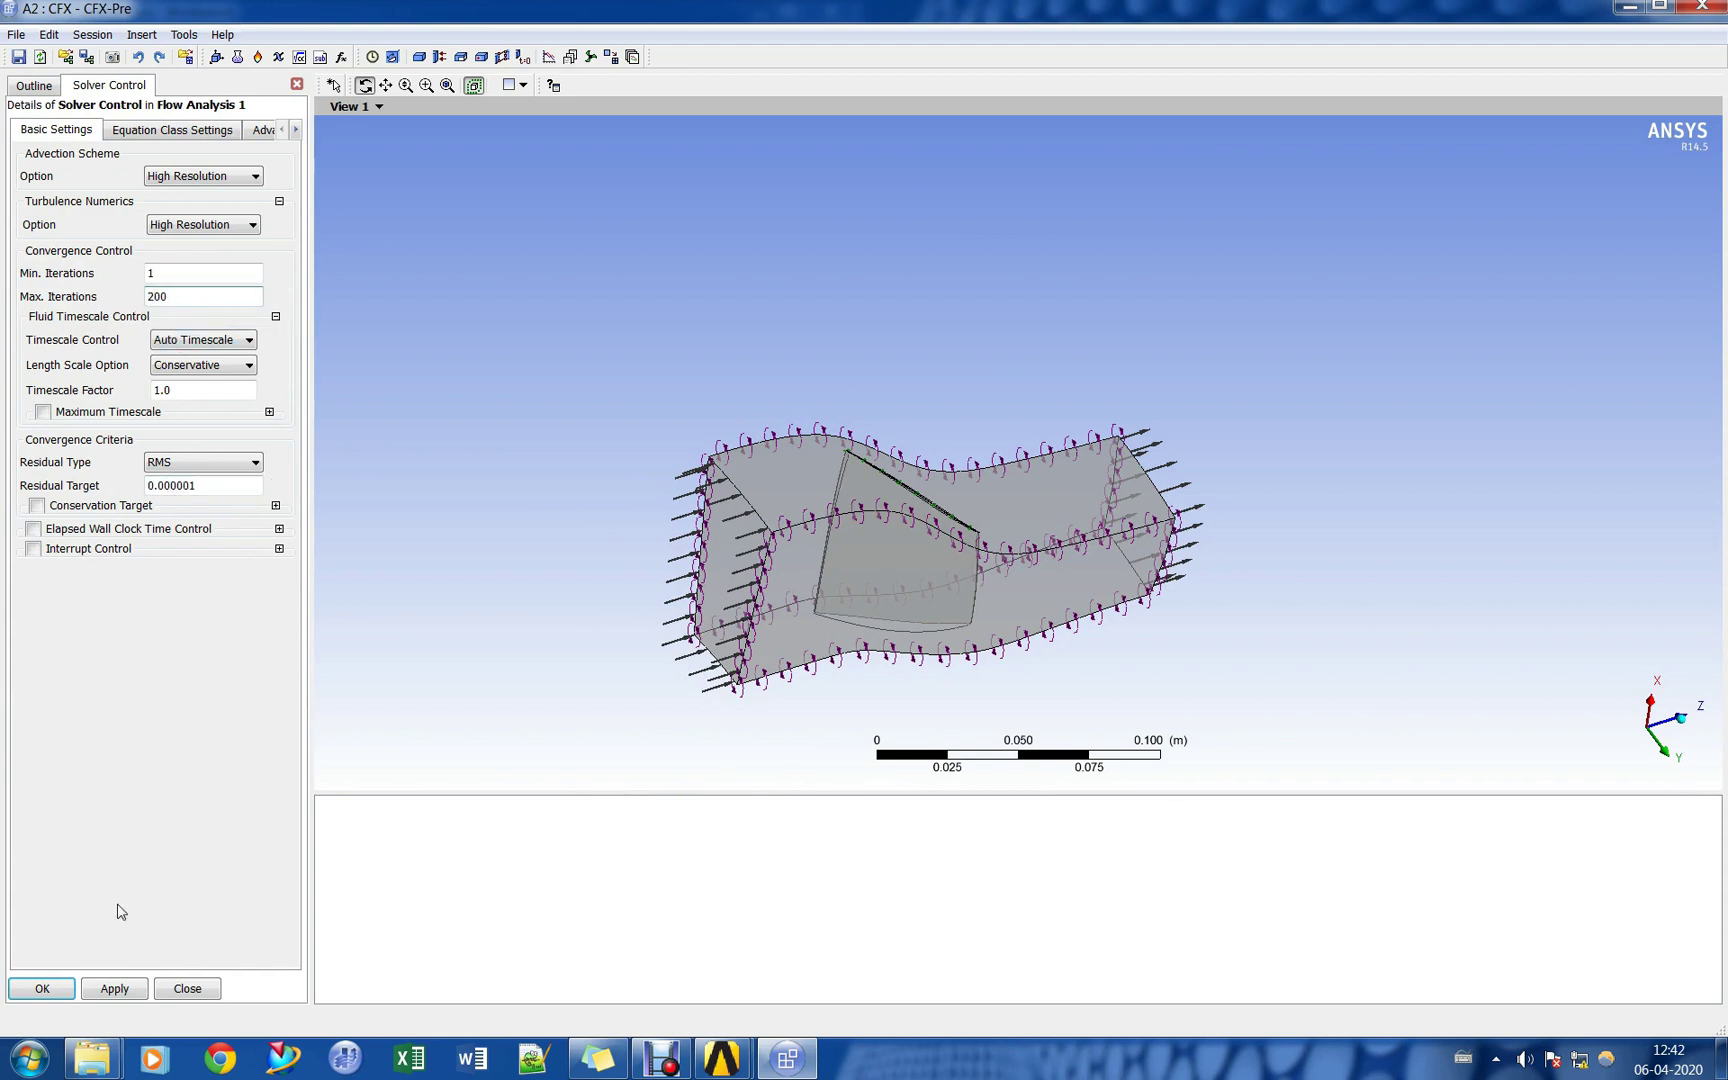
left_click(42, 988)
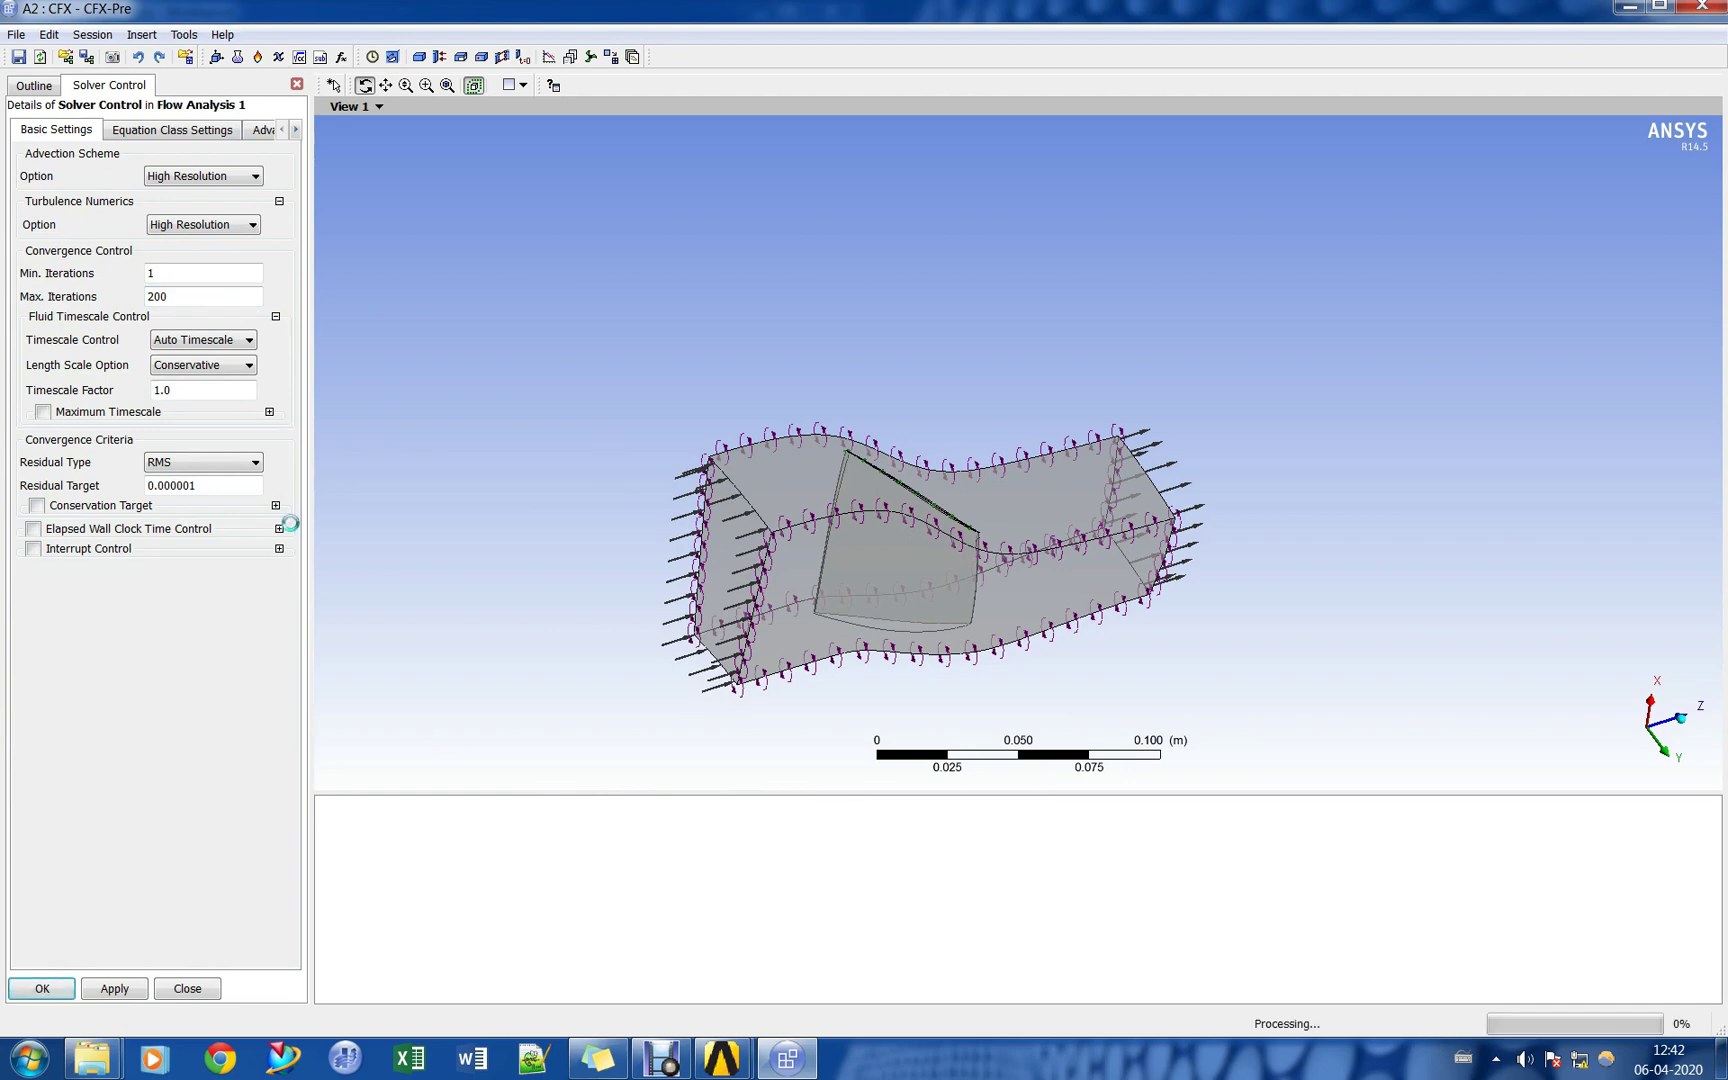
Widen the outline area and insert a new expression named BackPressure.
left_click_drag(308, 567, 432, 567)
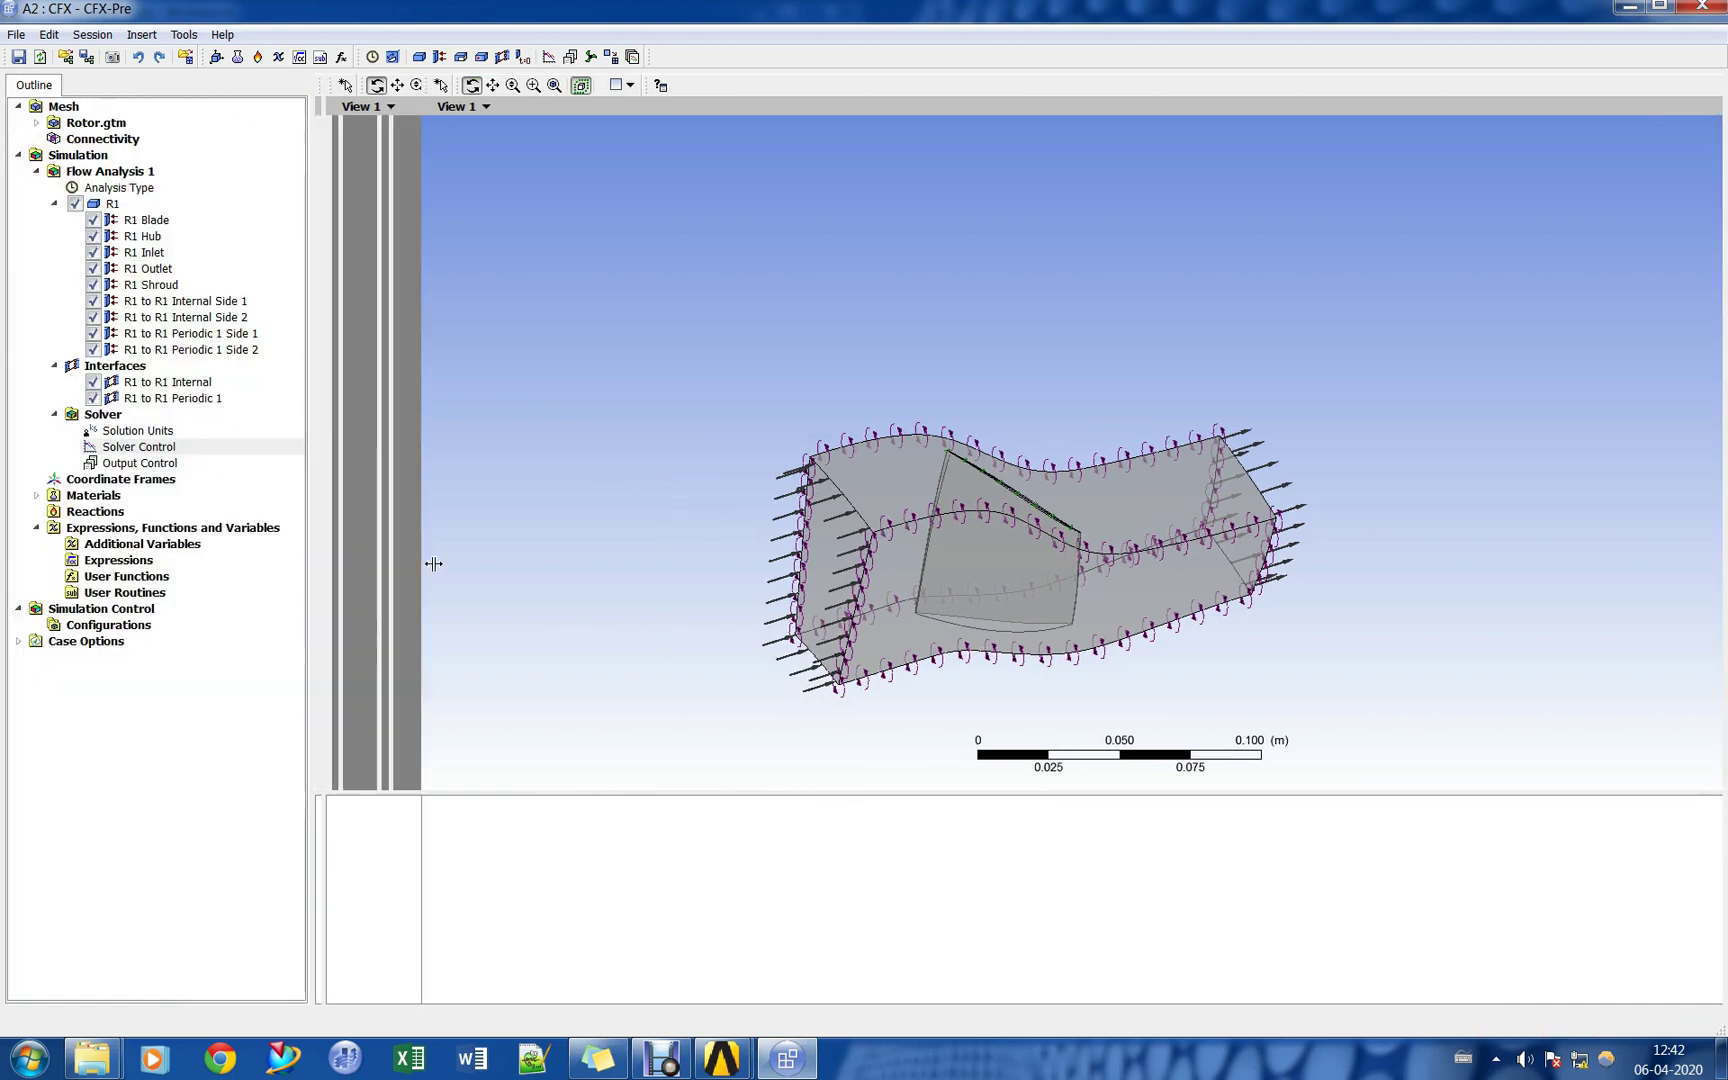
double_click(187, 560)
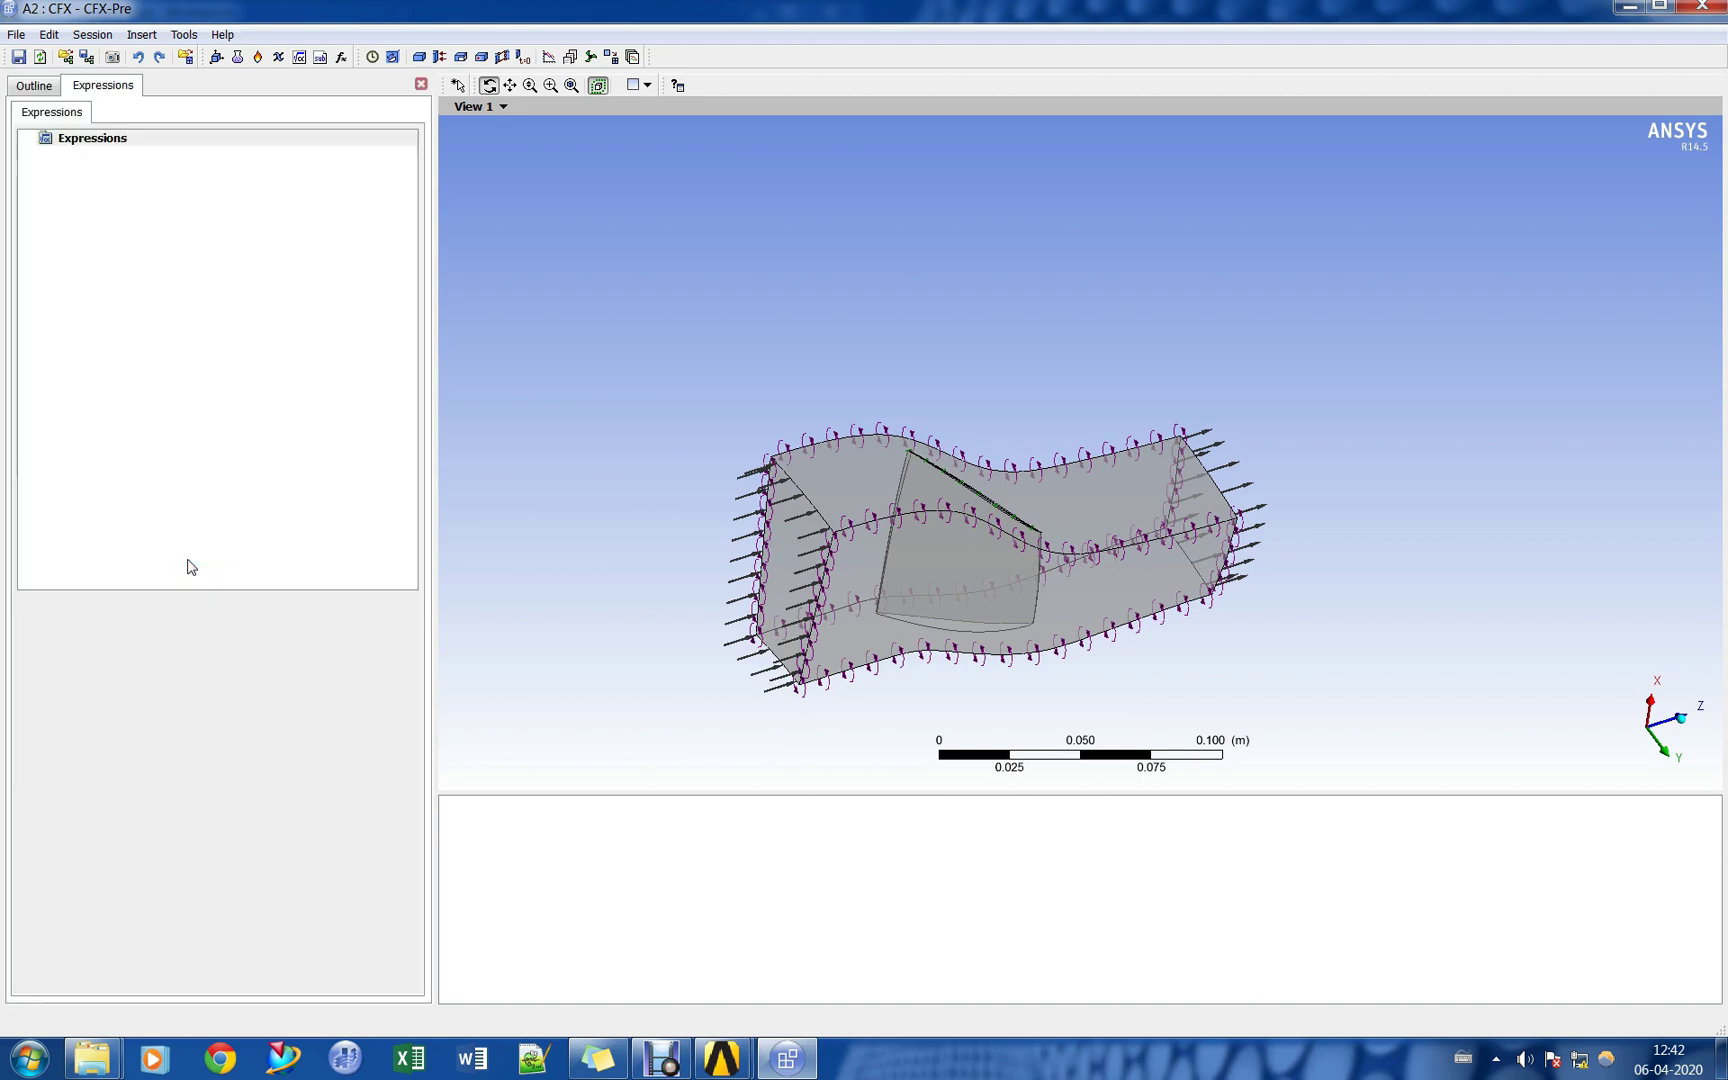
right_click(137, 229)
mouse_move(184, 242)
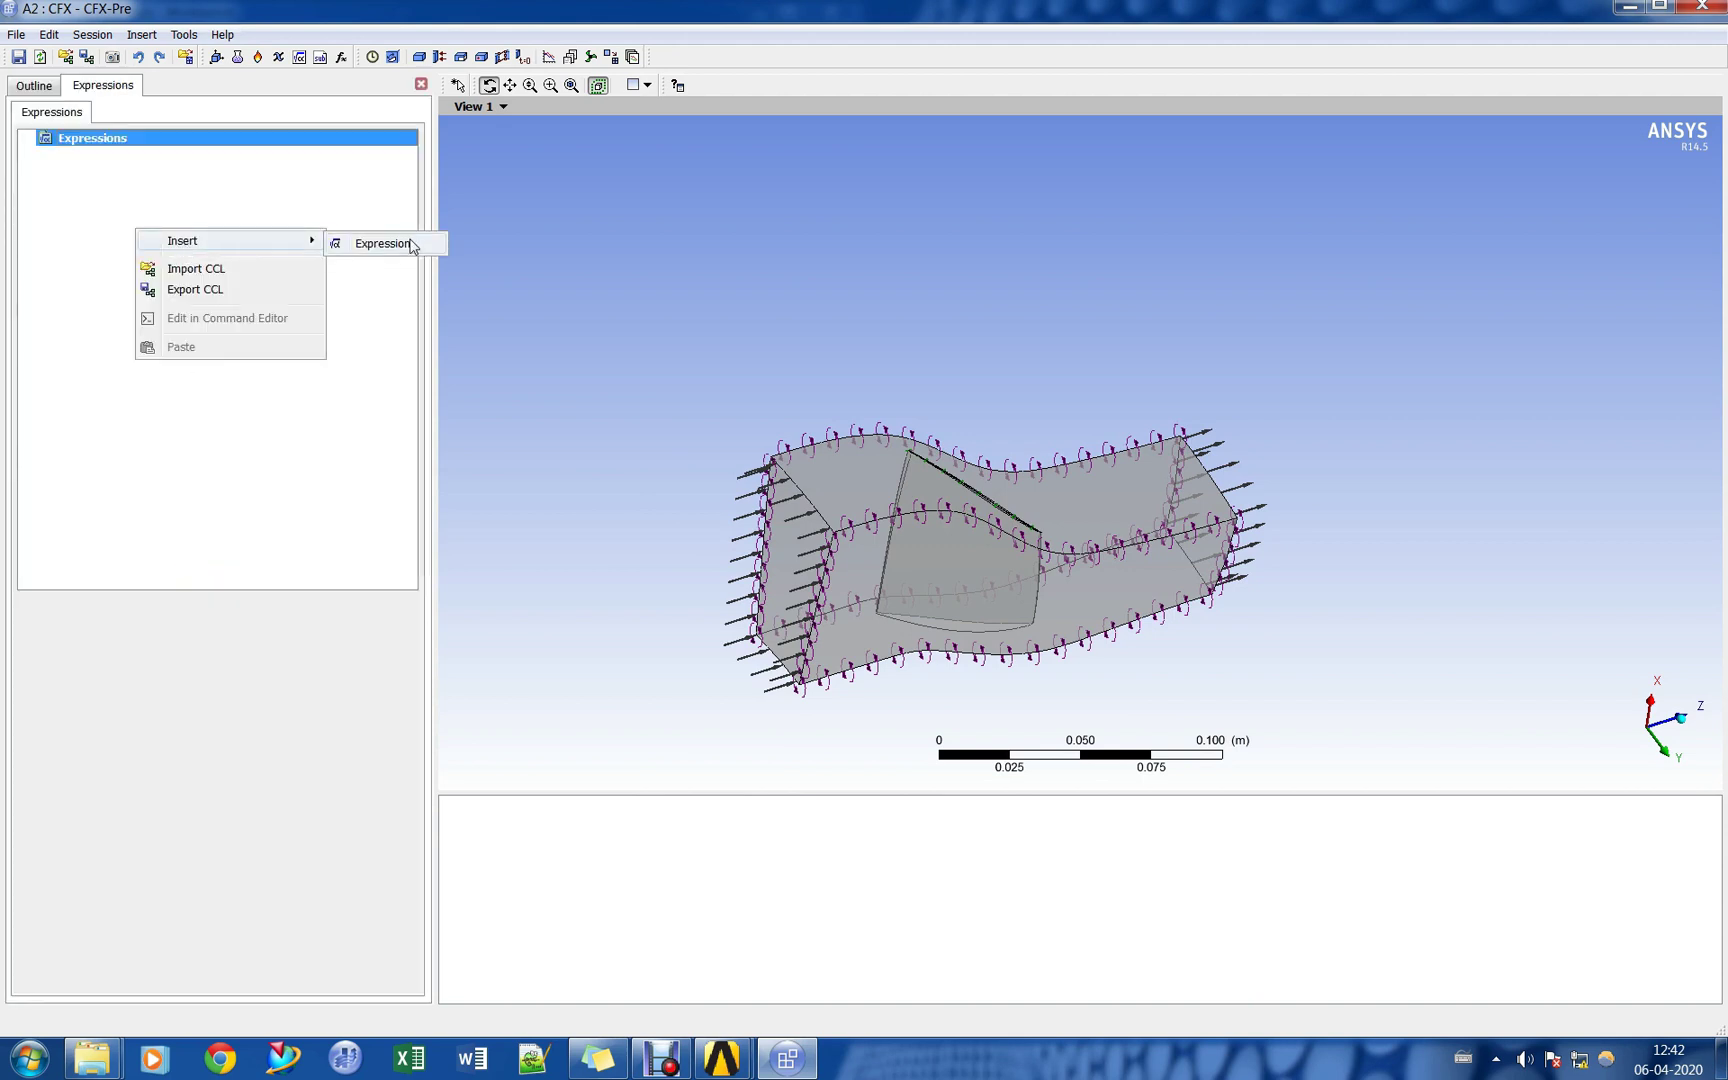
left_click(384, 243)
type("ba")
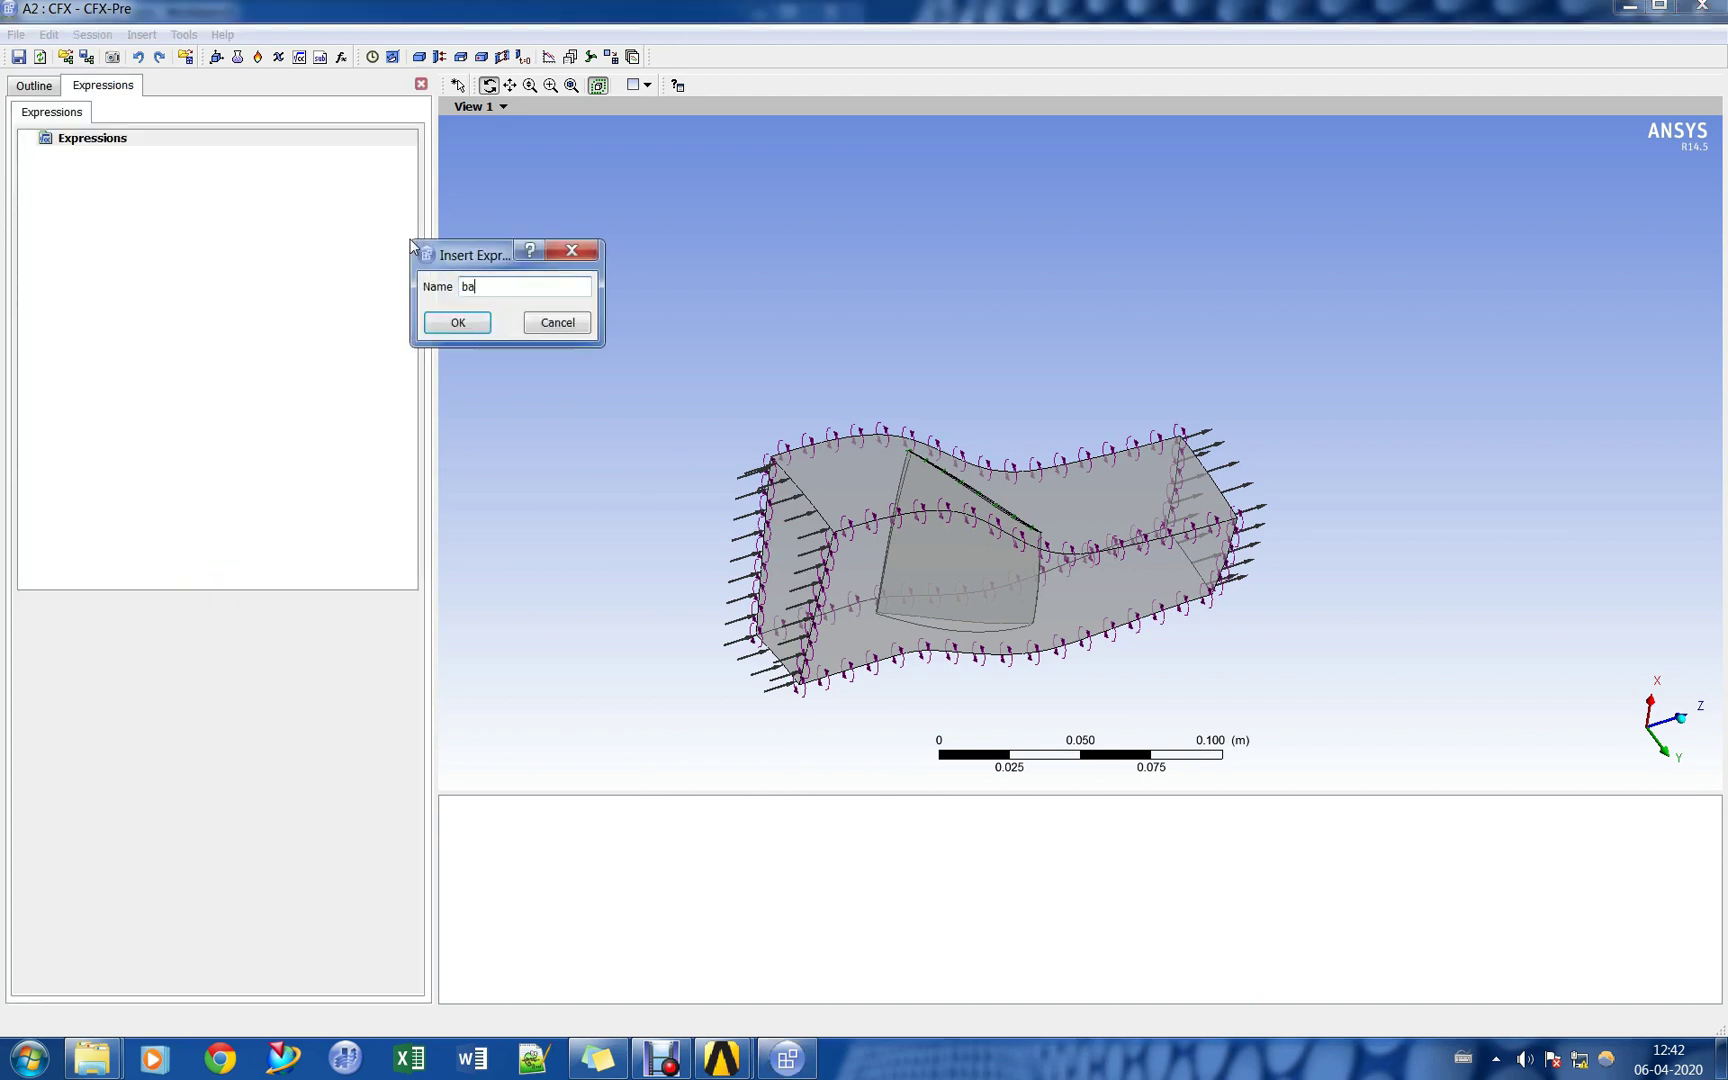
key("BackSpace")
key("BackSpace")
type("BackPressure")
key("Return")
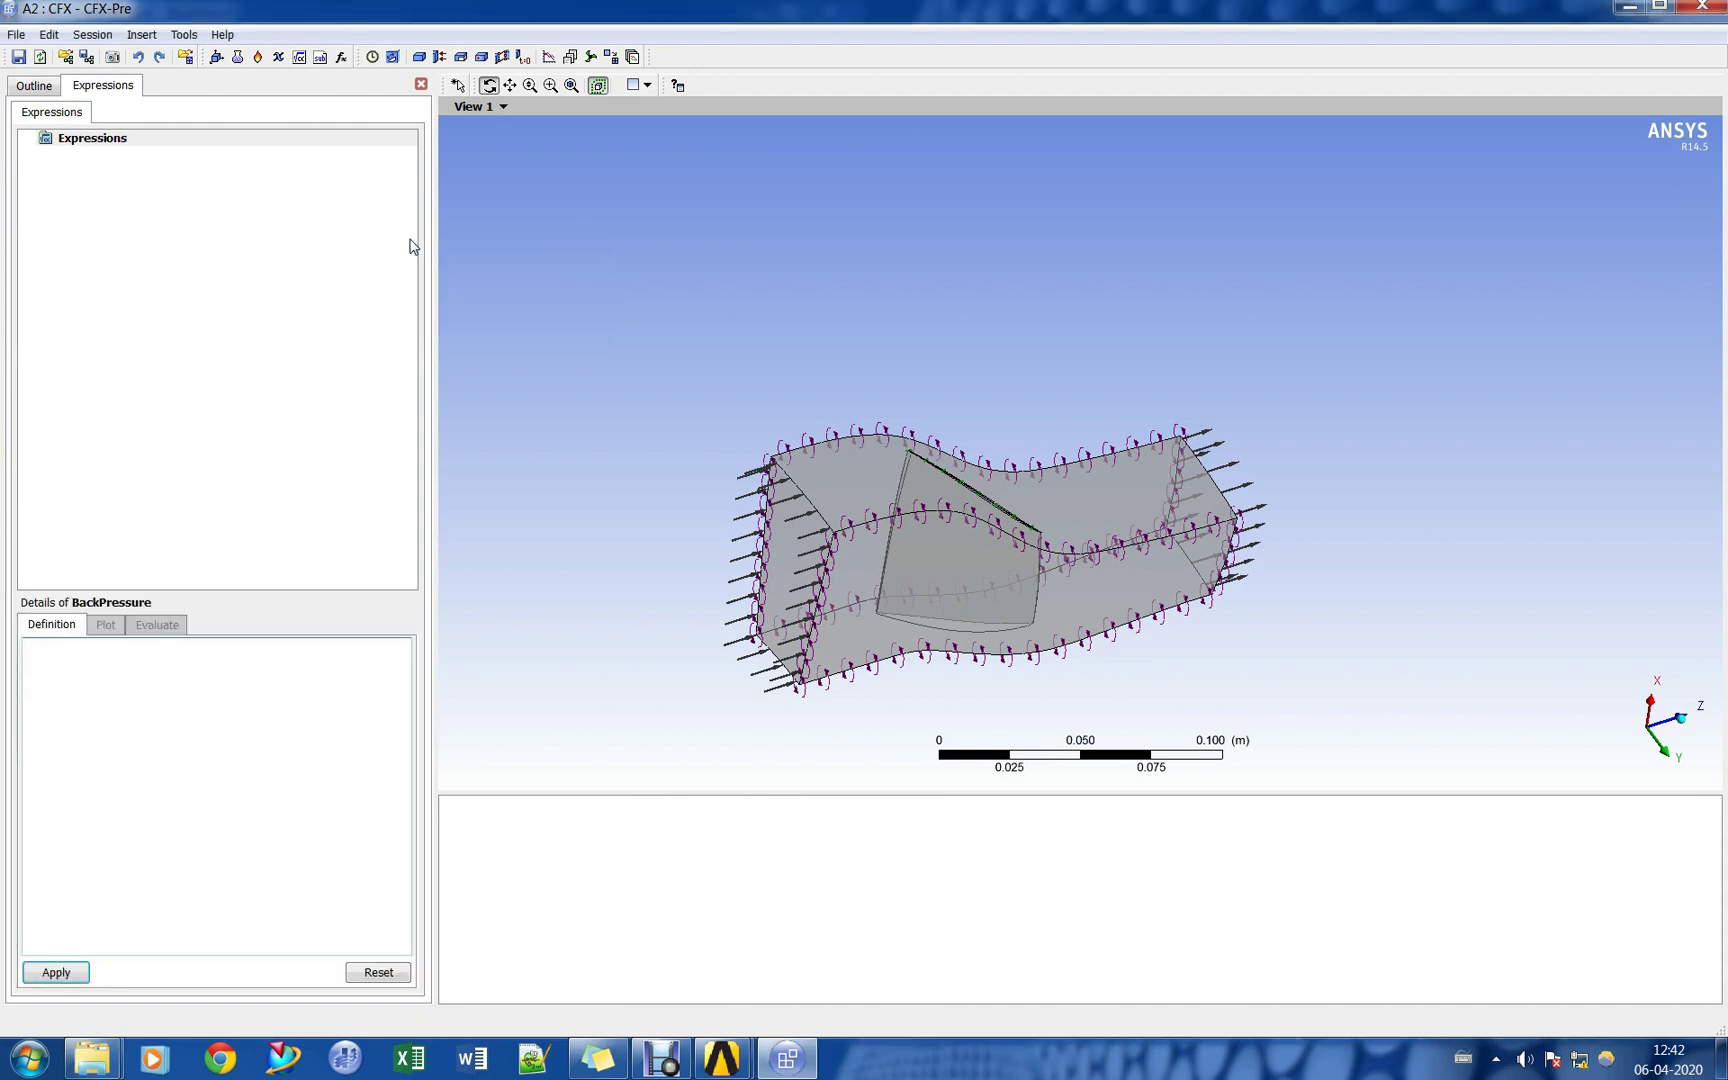
Define BackPressure as 90 [kPa] and use it as a Workbench input parameter.
type("90 [kPa")
left_click(56, 972)
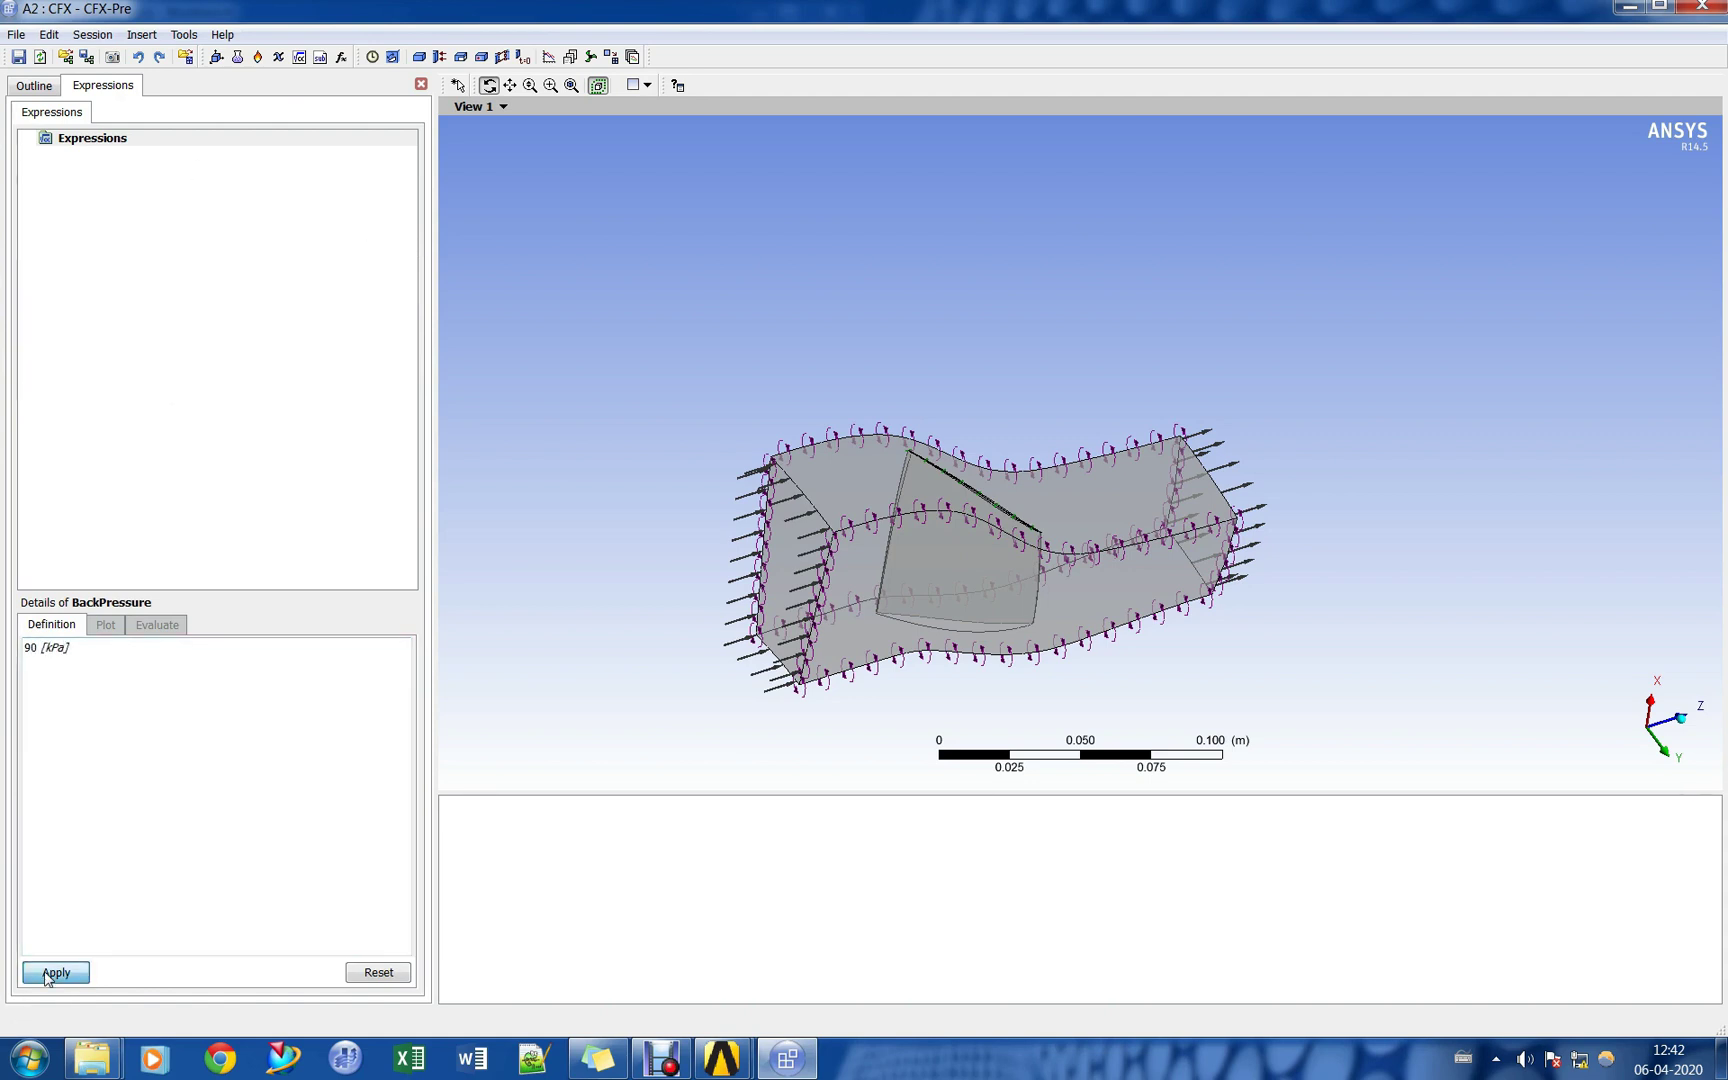
right_click(182, 158)
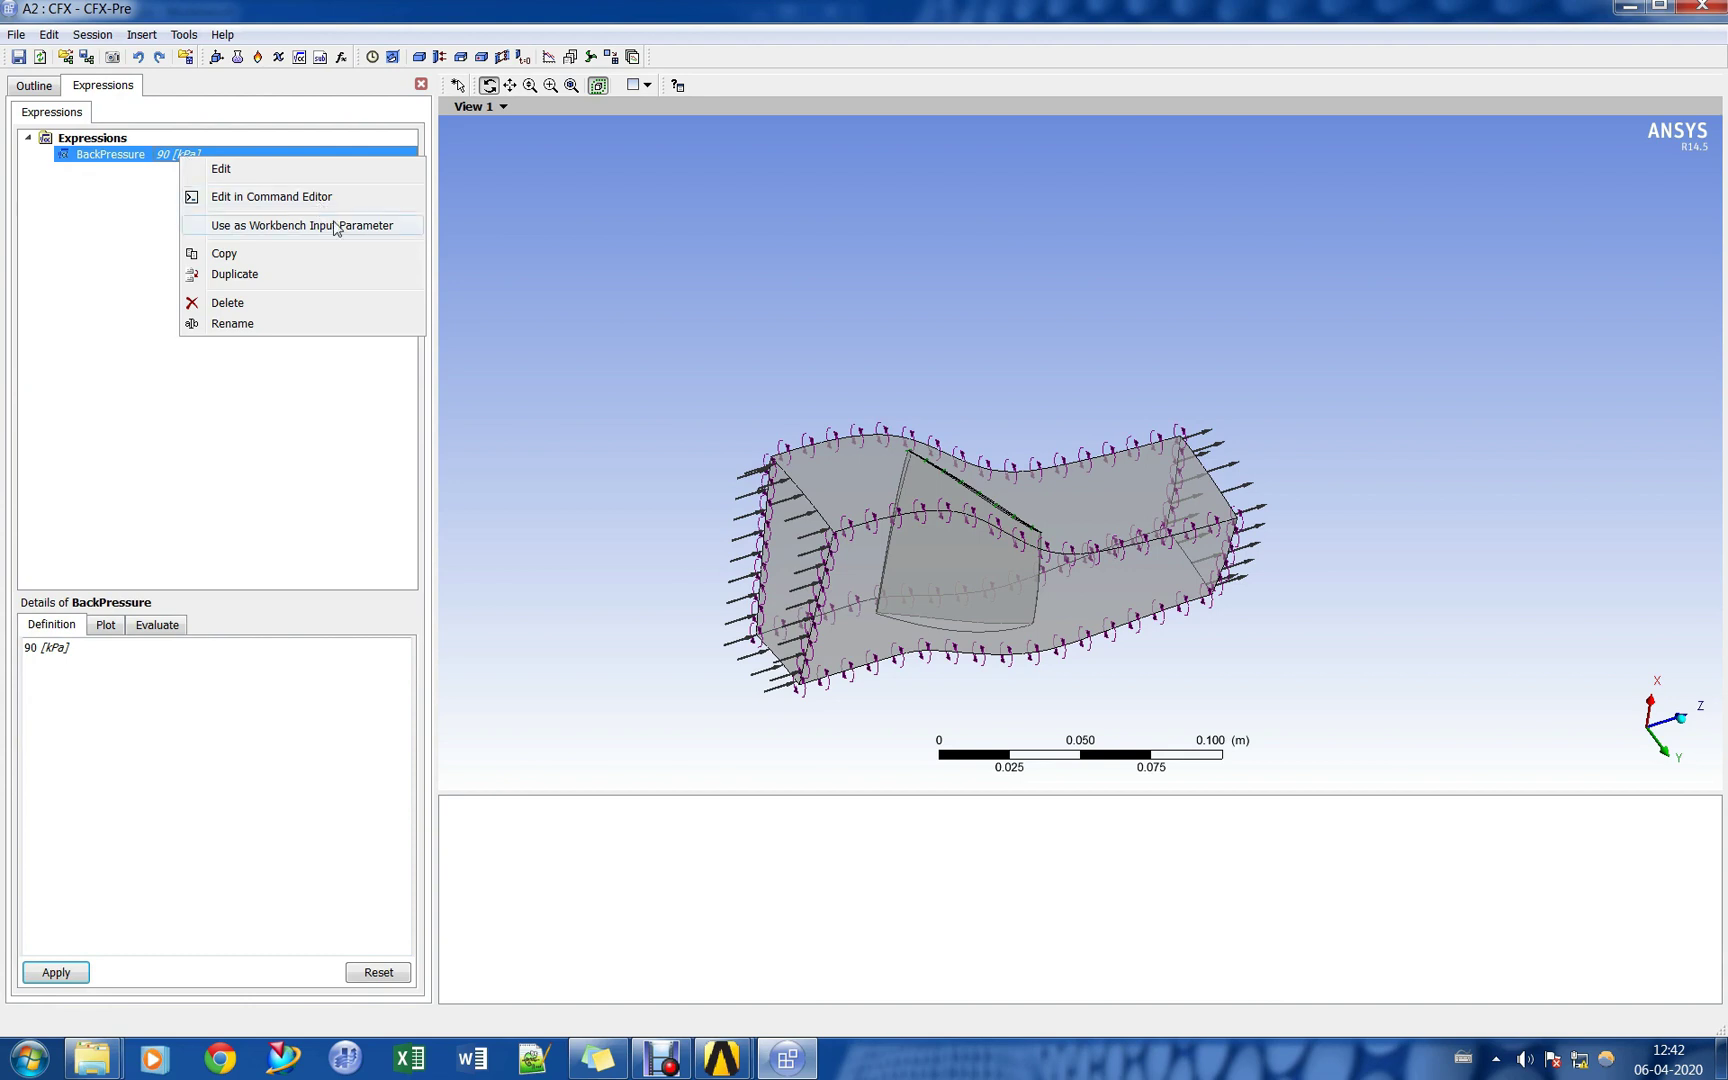
left_click(338, 226)
Replace the relative pressure in the R1 Outlet boundary details with the BackPressure expression.
left_click(40, 87)
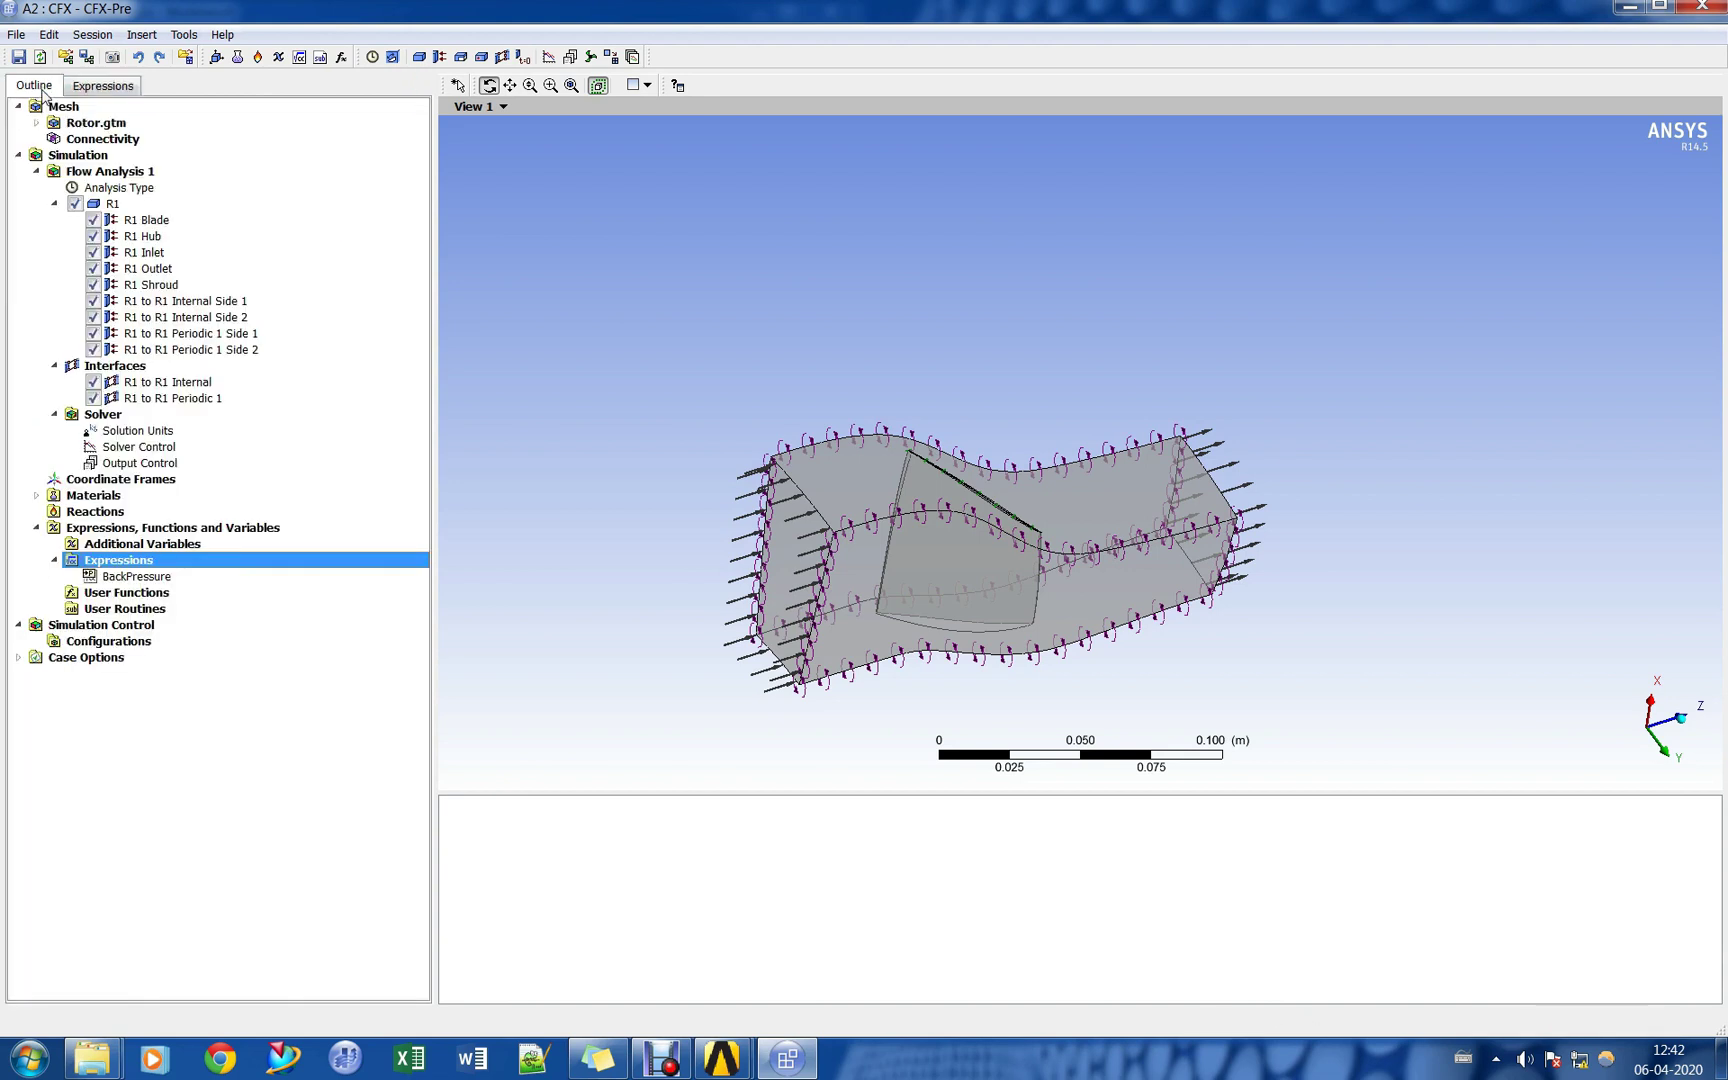
double_click(207, 268)
left_click(158, 130)
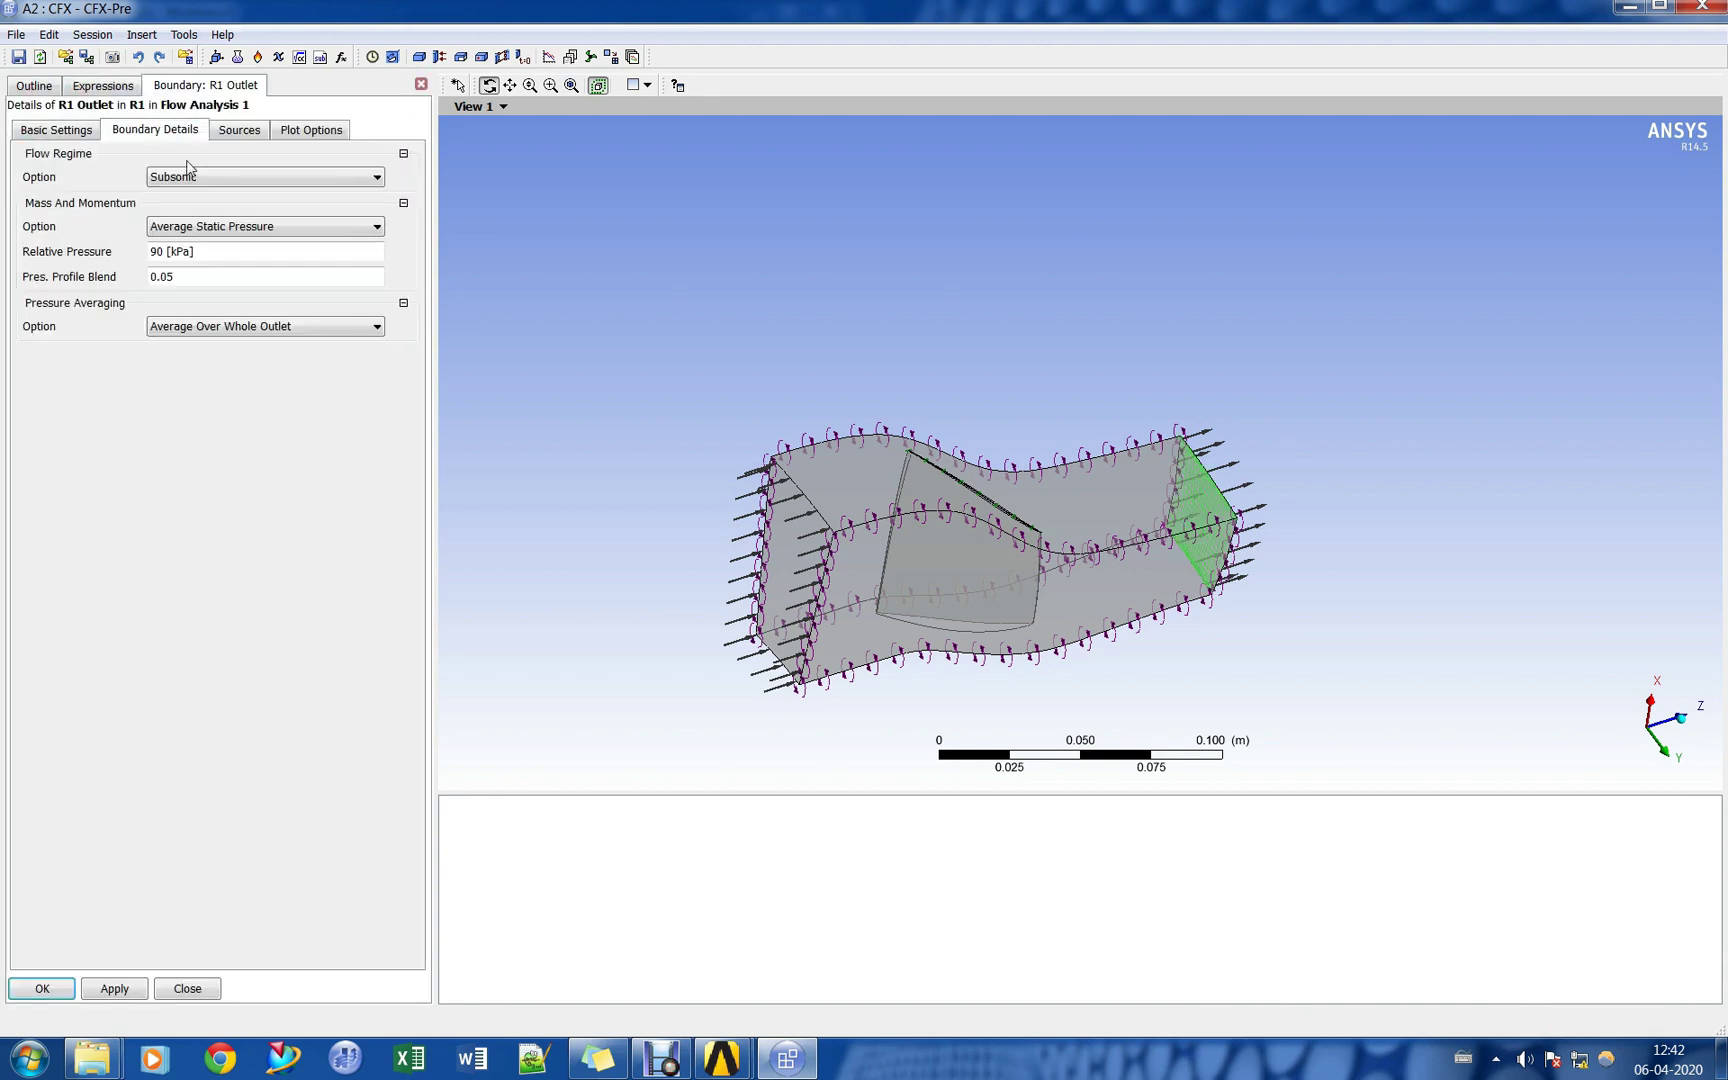
left_click(249, 251)
key("BackSpace")
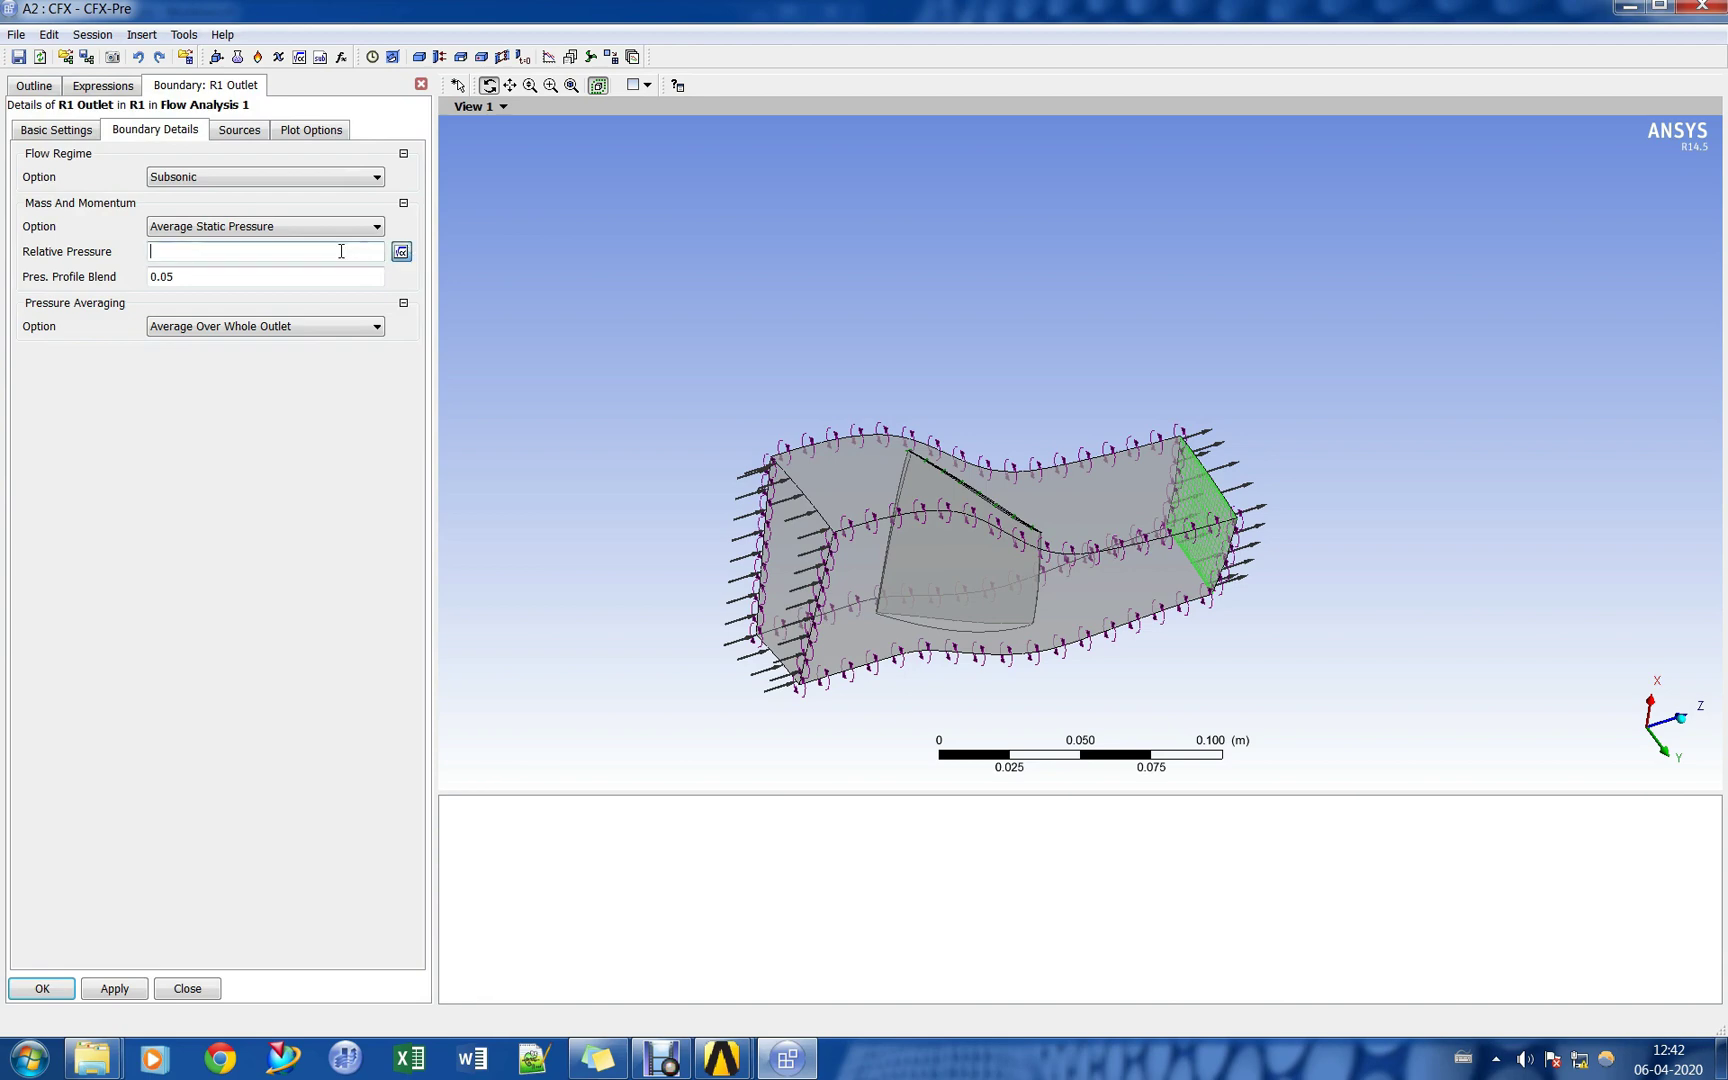
right_click(341, 253)
mouse_move(430, 284)
left_click(560, 284)
left_click(40, 988)
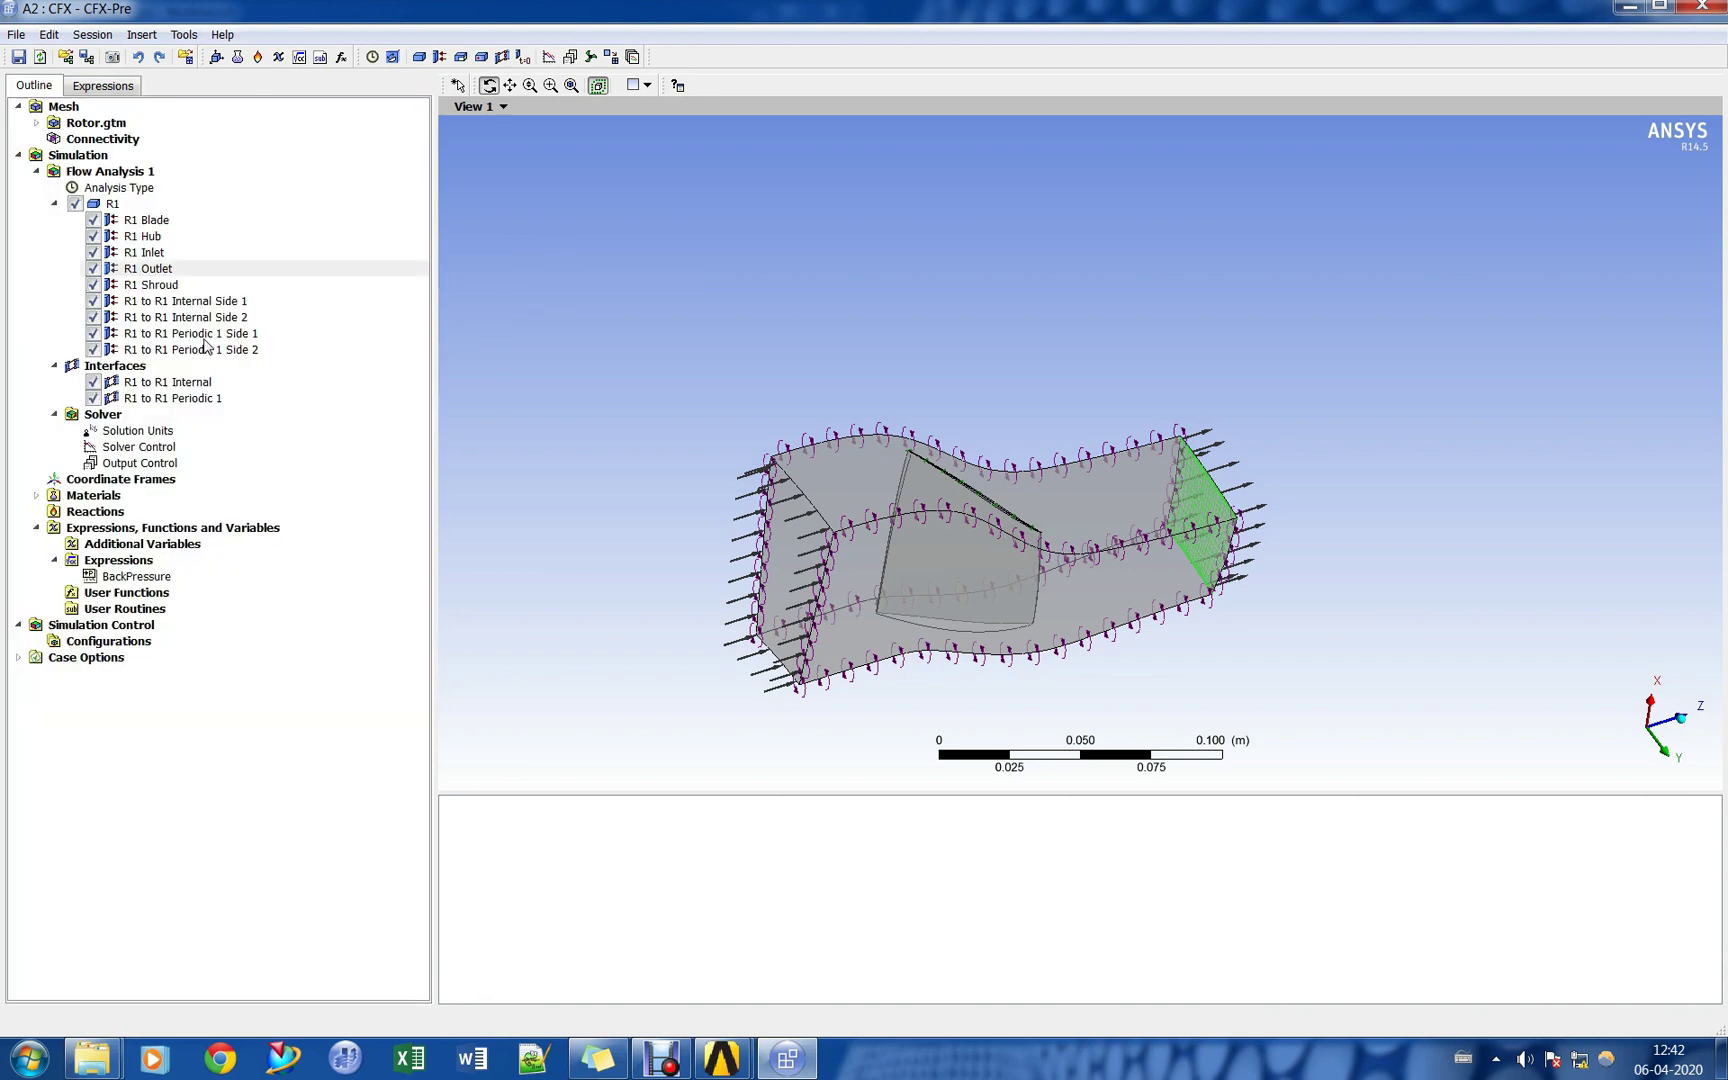
Insert a new expression named mass in.
double_click(148, 577)
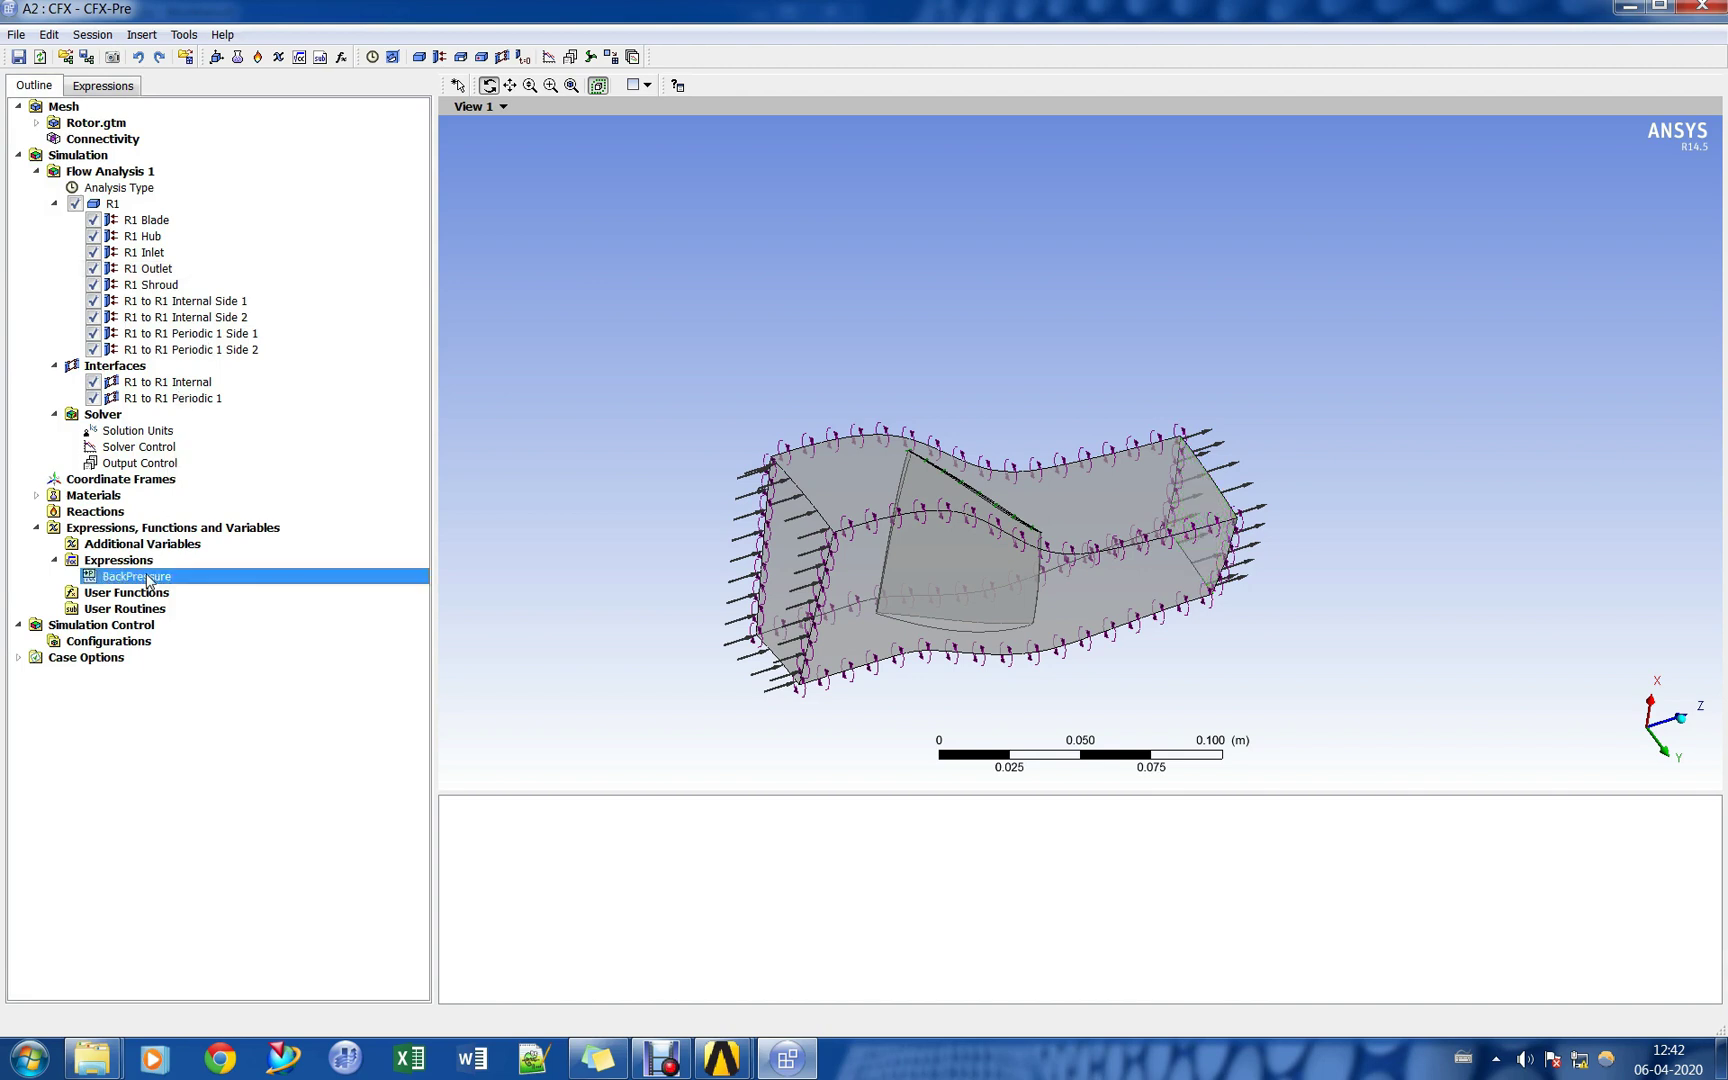
right_click(132, 144)
mouse_move(298, 156)
left_click(370, 160)
type("mass in")
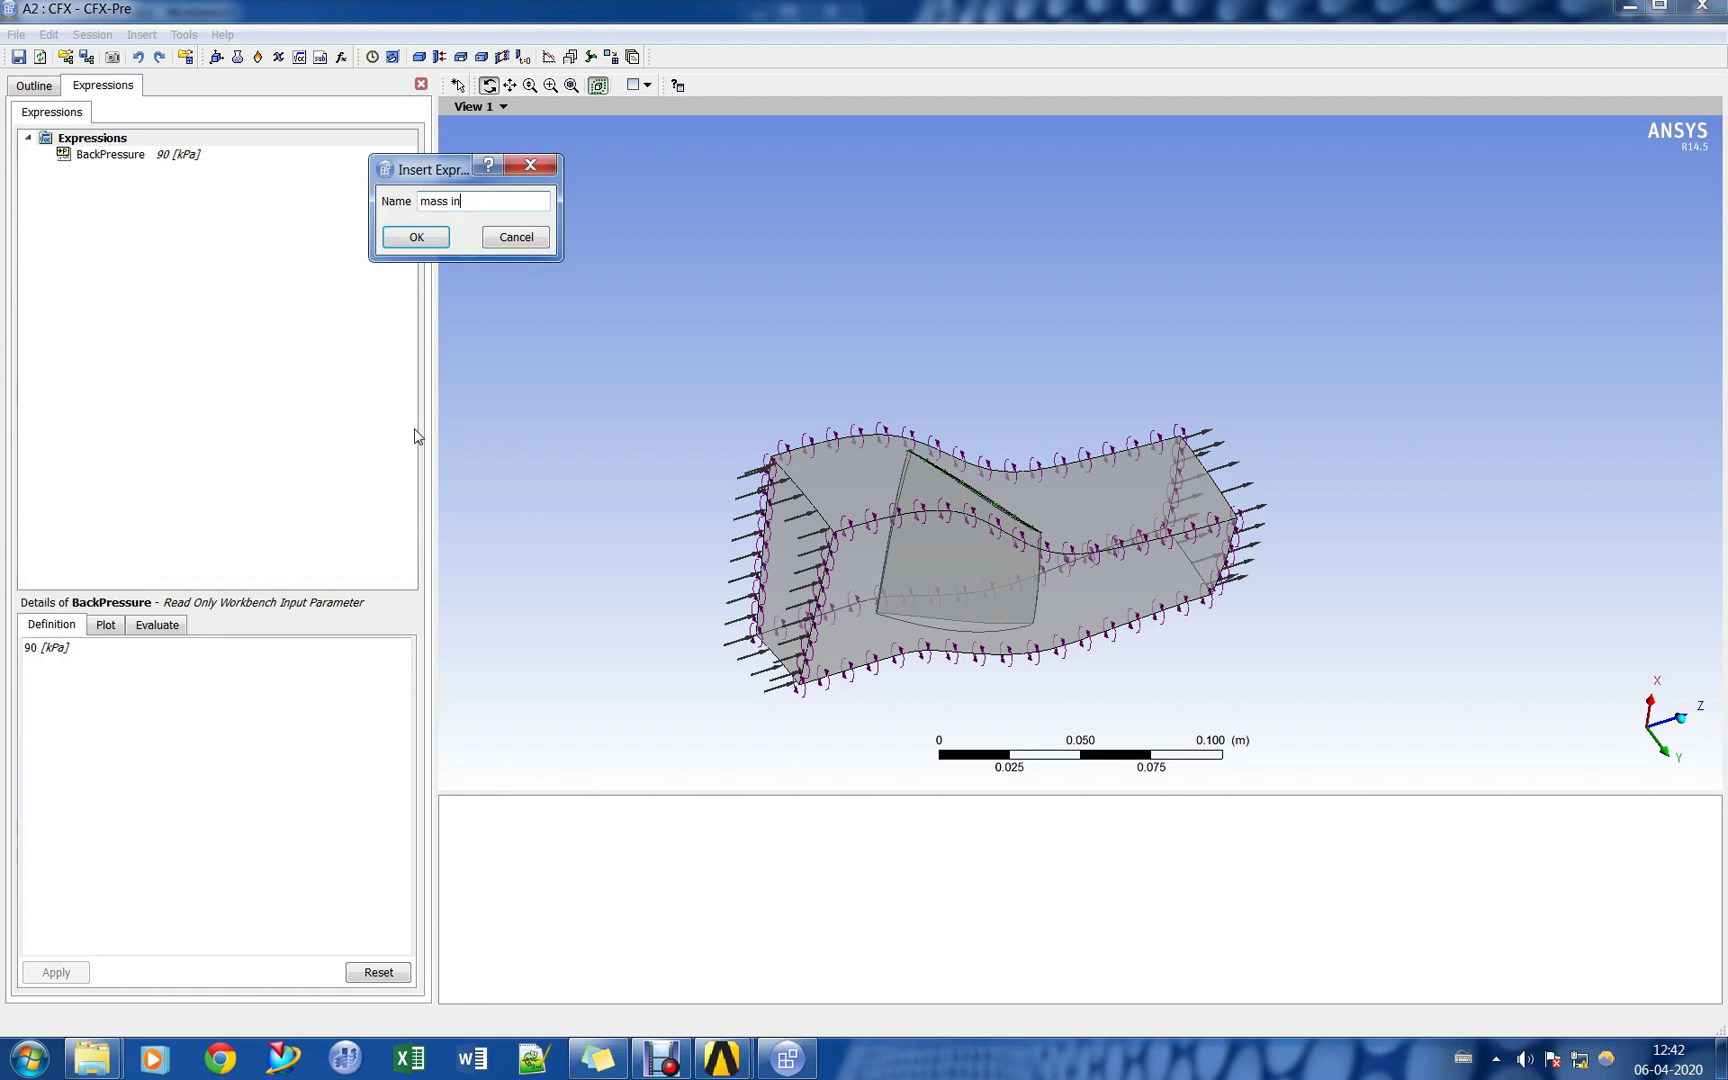
key("Return")
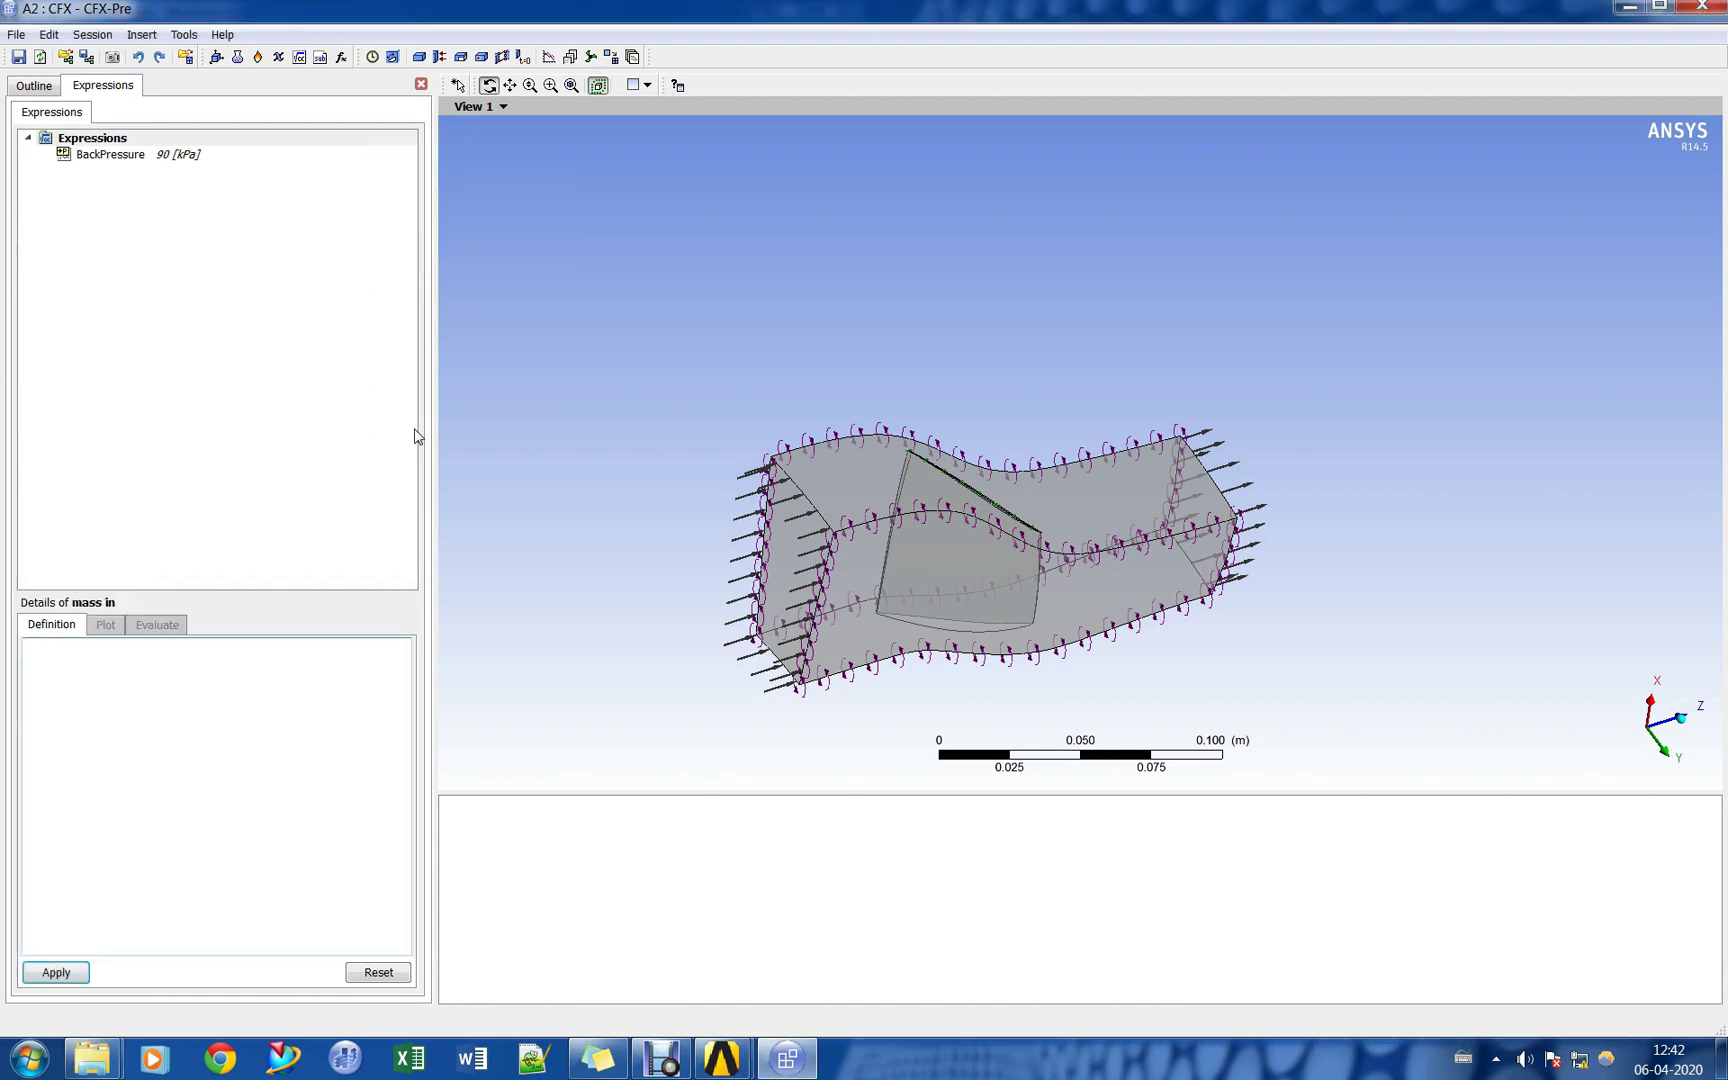
Start the mass in definition with the locator-based massFlow function.
right_click(138, 734)
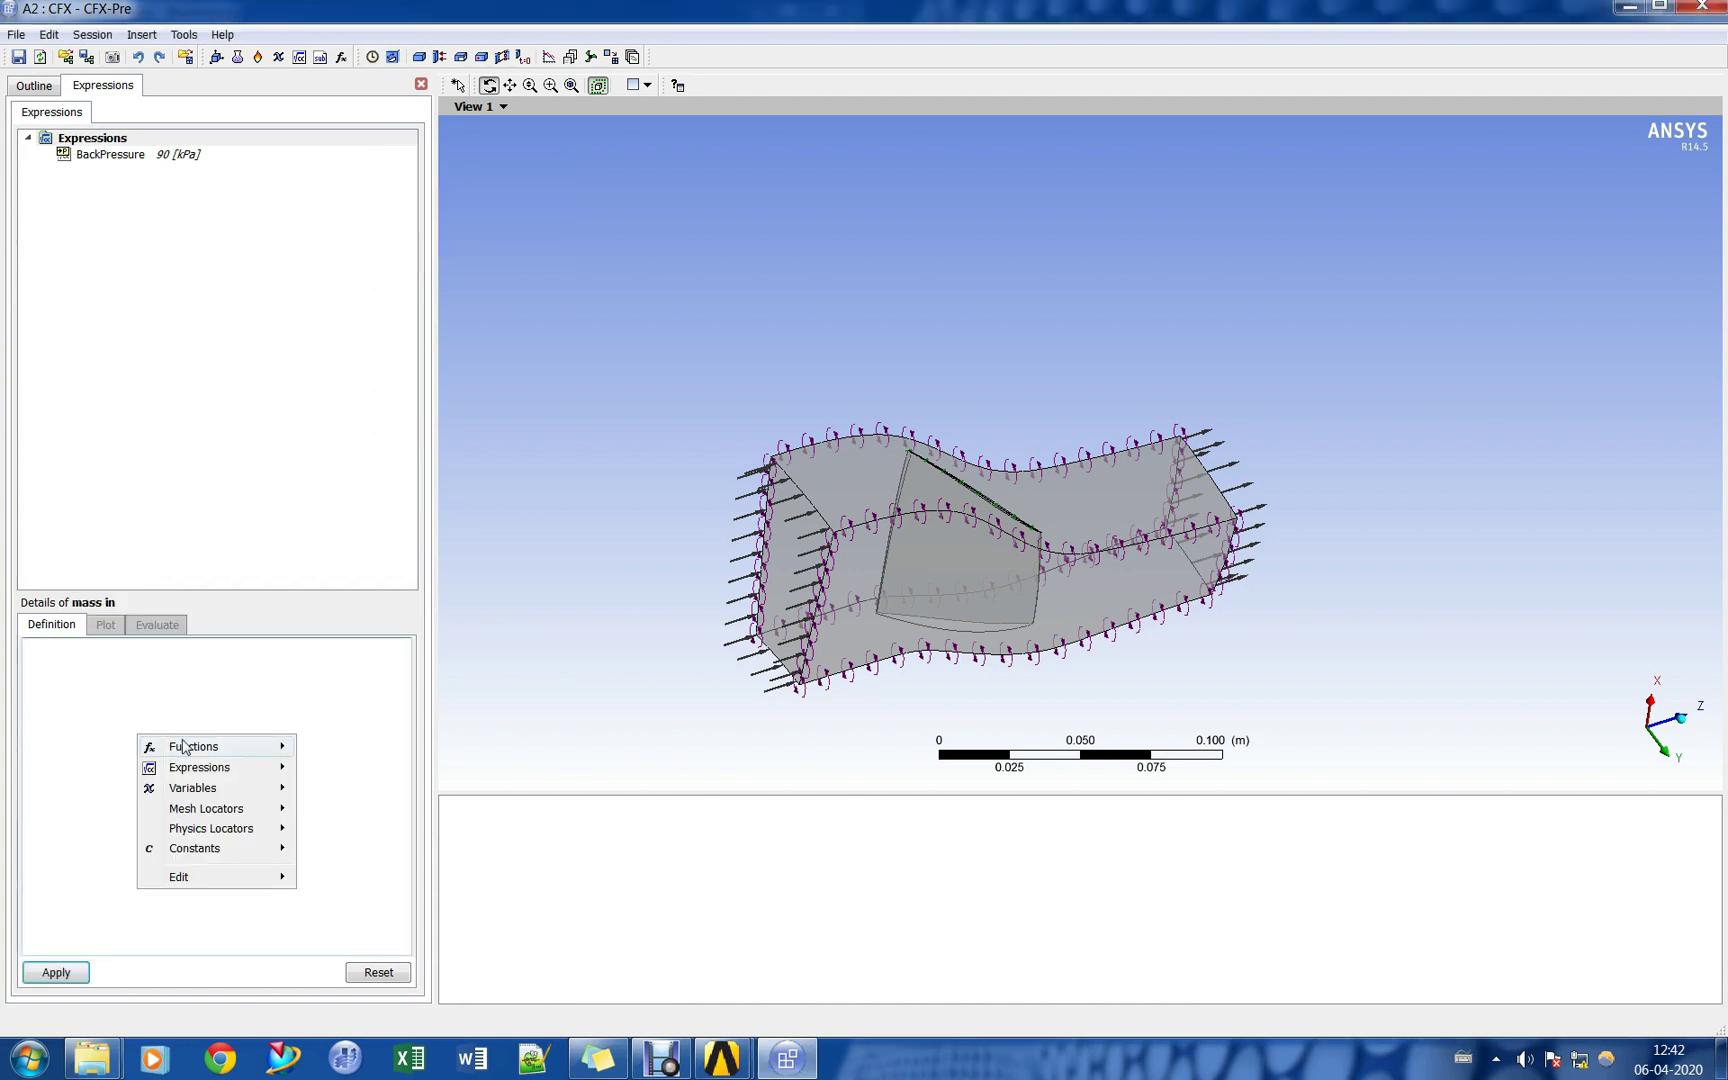
mouse_move(277, 772)
mouse_move(240, 749)
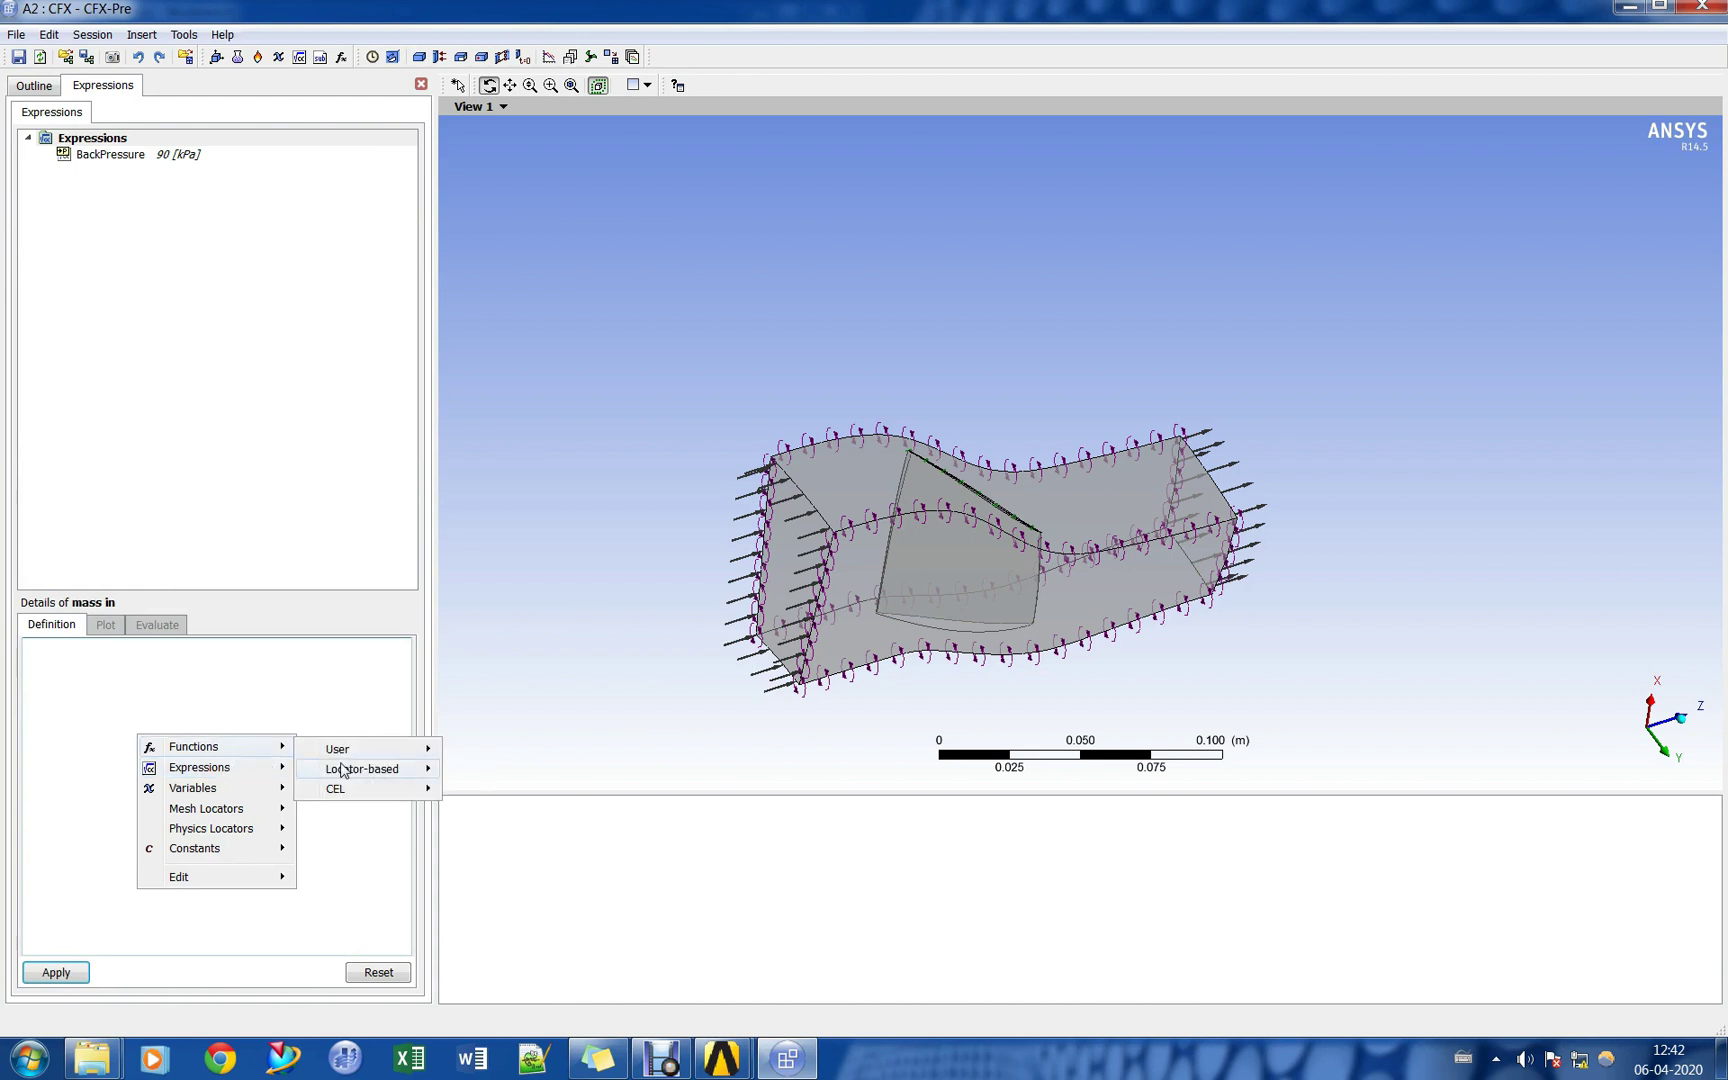
mouse_move(350, 770)
left_click(531, 792)
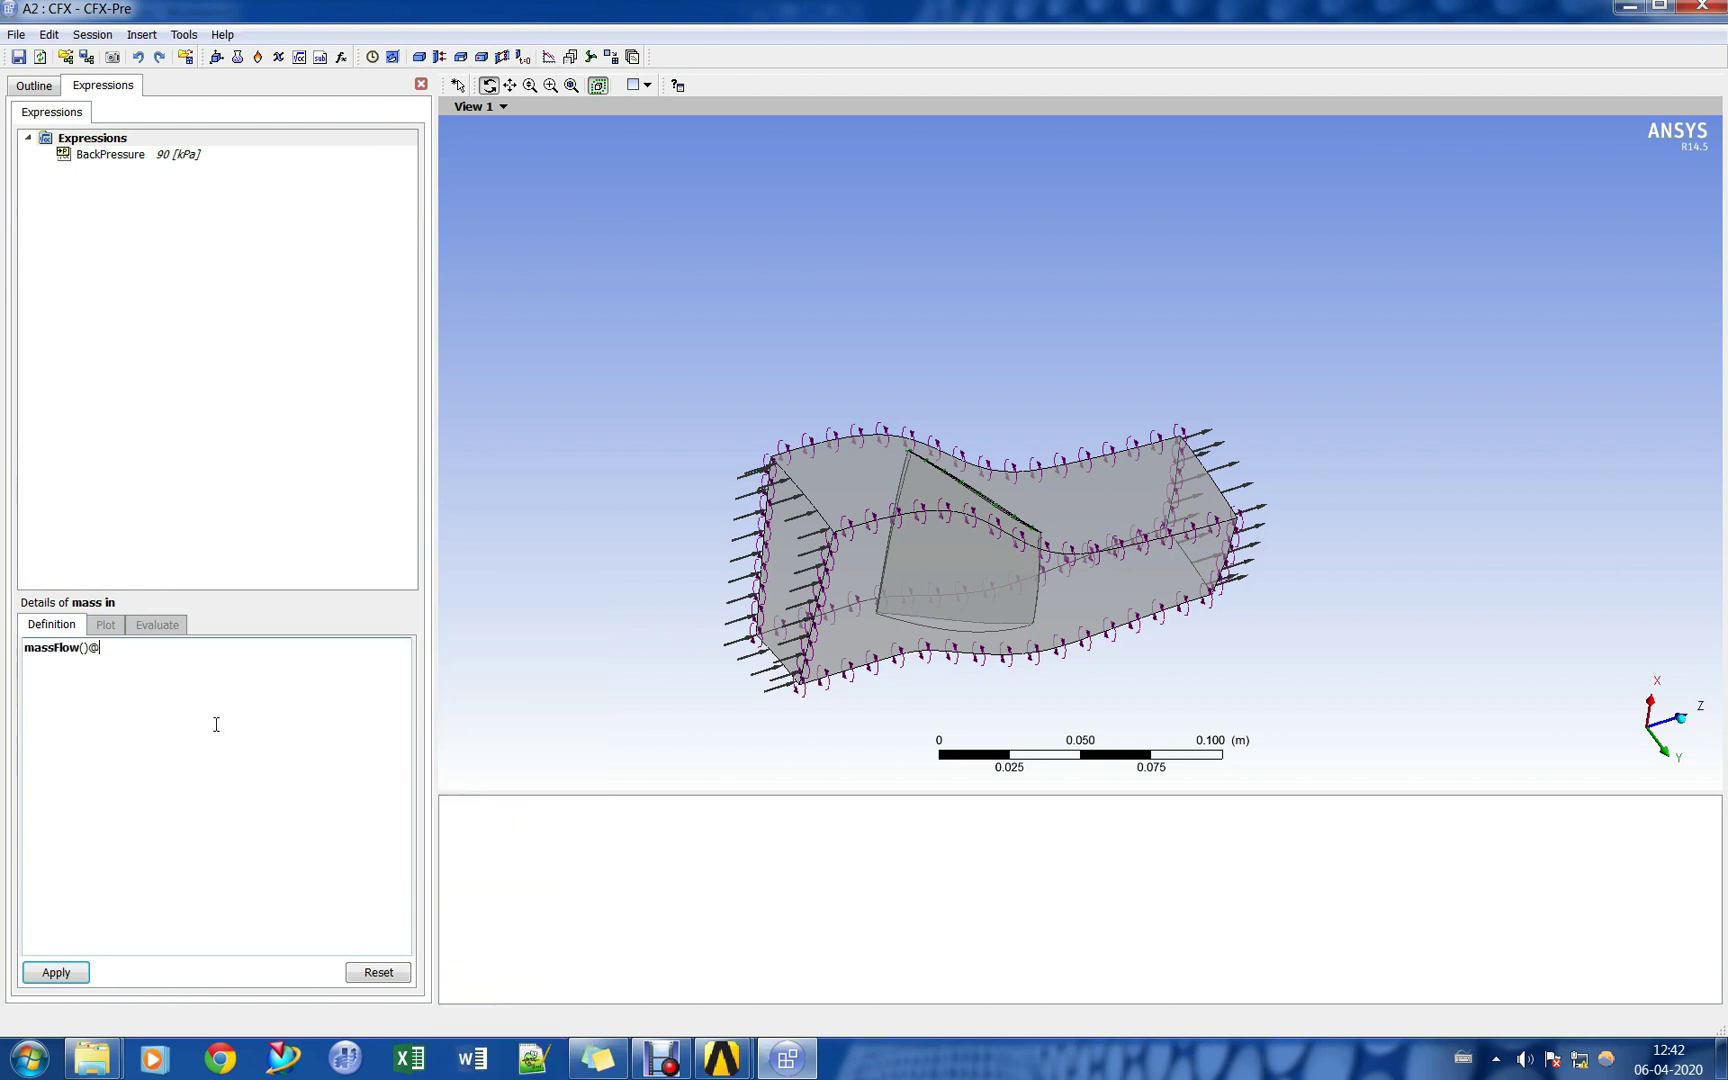
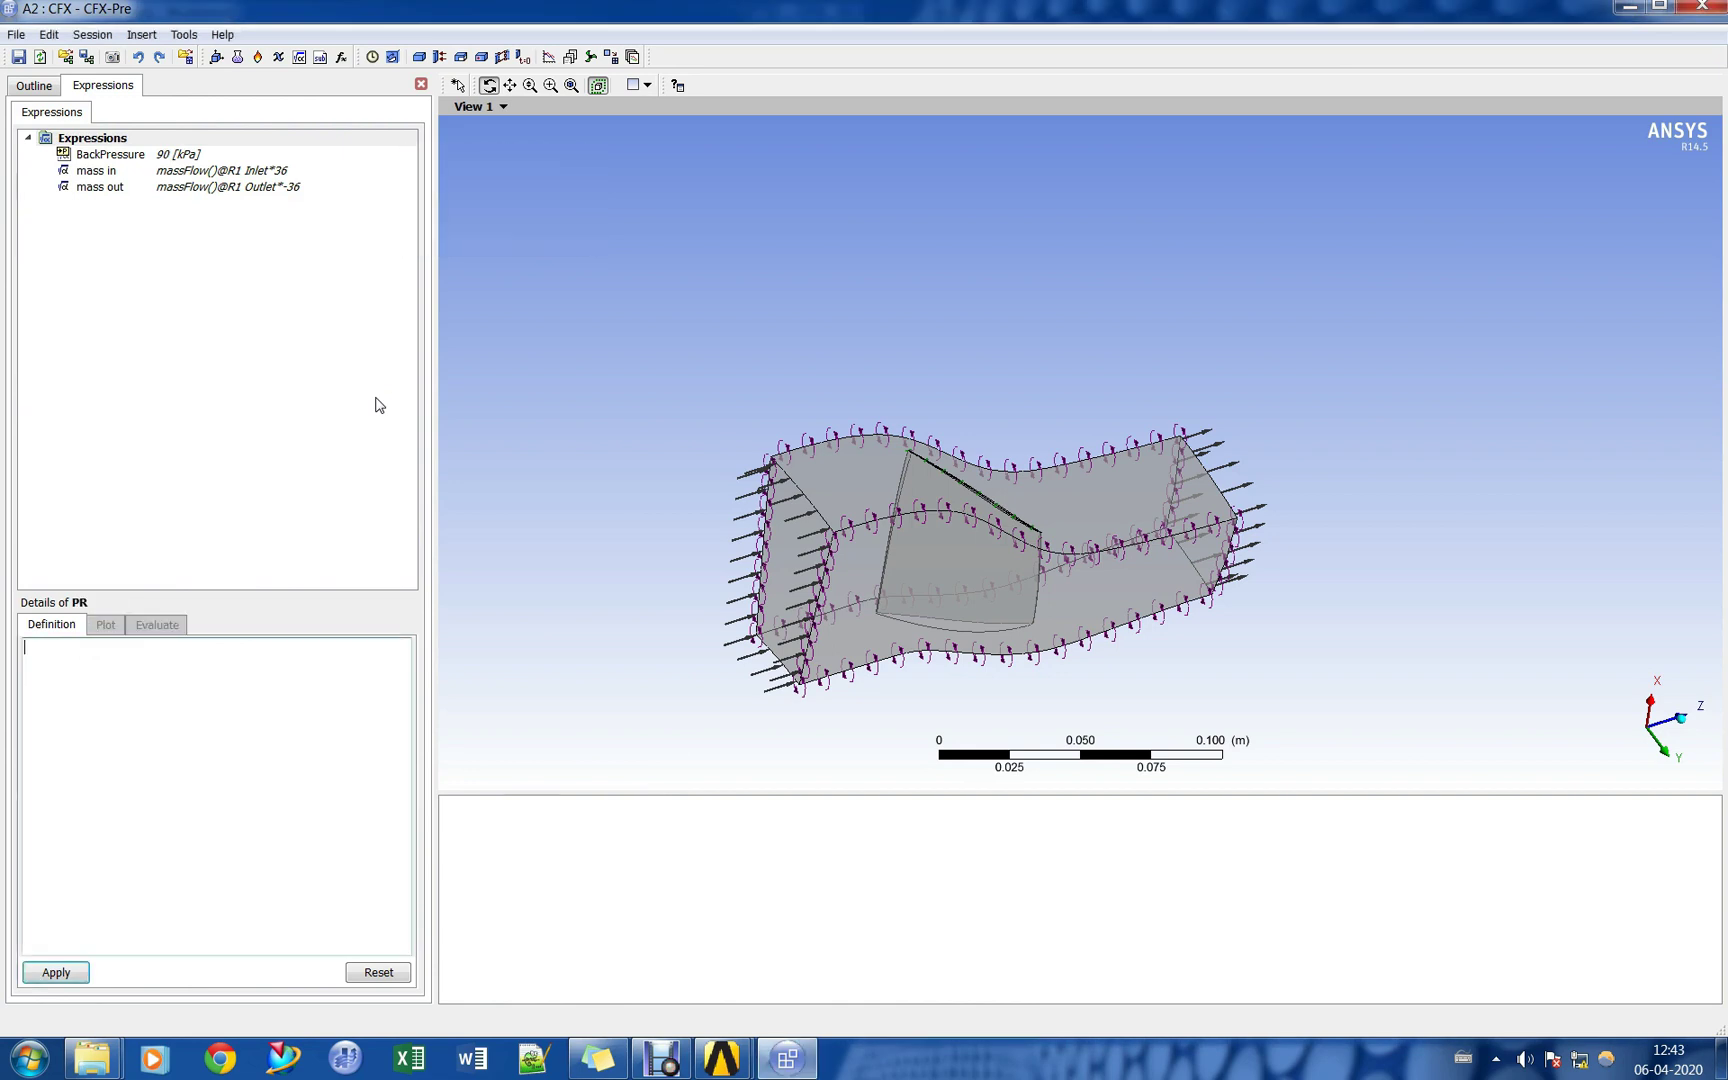
Insert a new expression named Pr Ratio in place of the undefined PR expression.
right_click(137, 145)
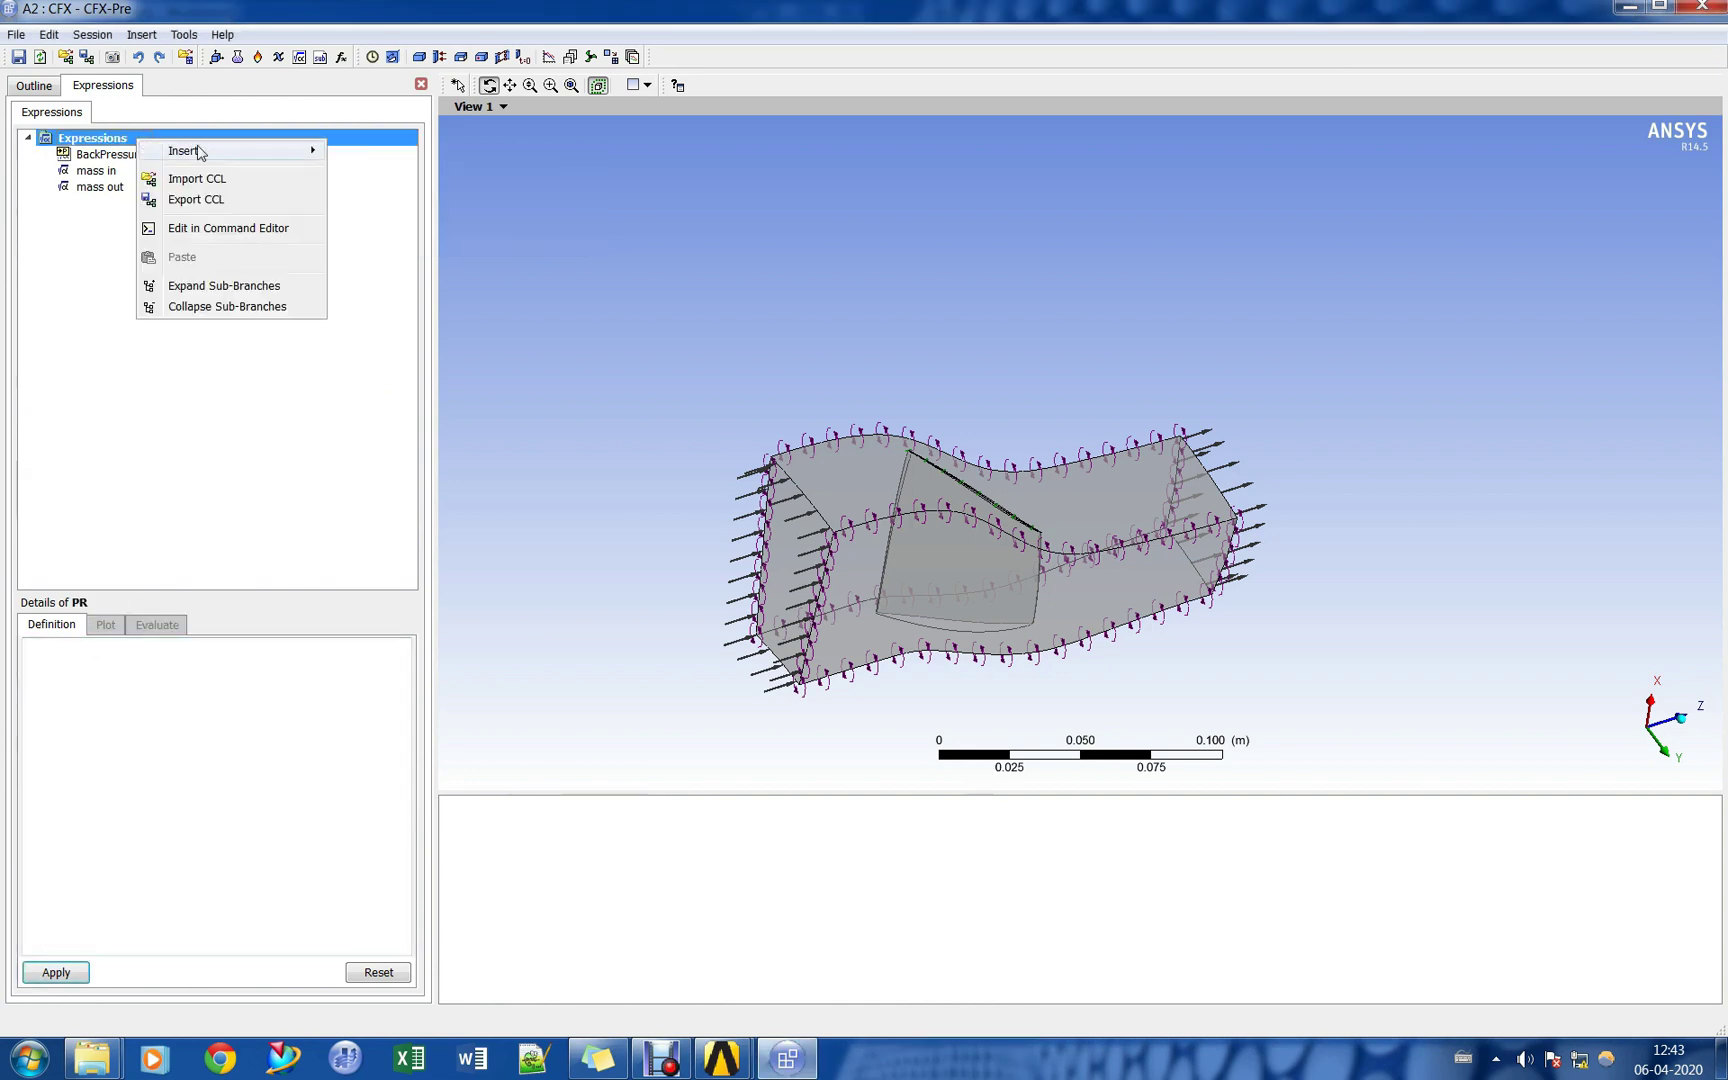
left_click(75, 262)
right_click(120, 150)
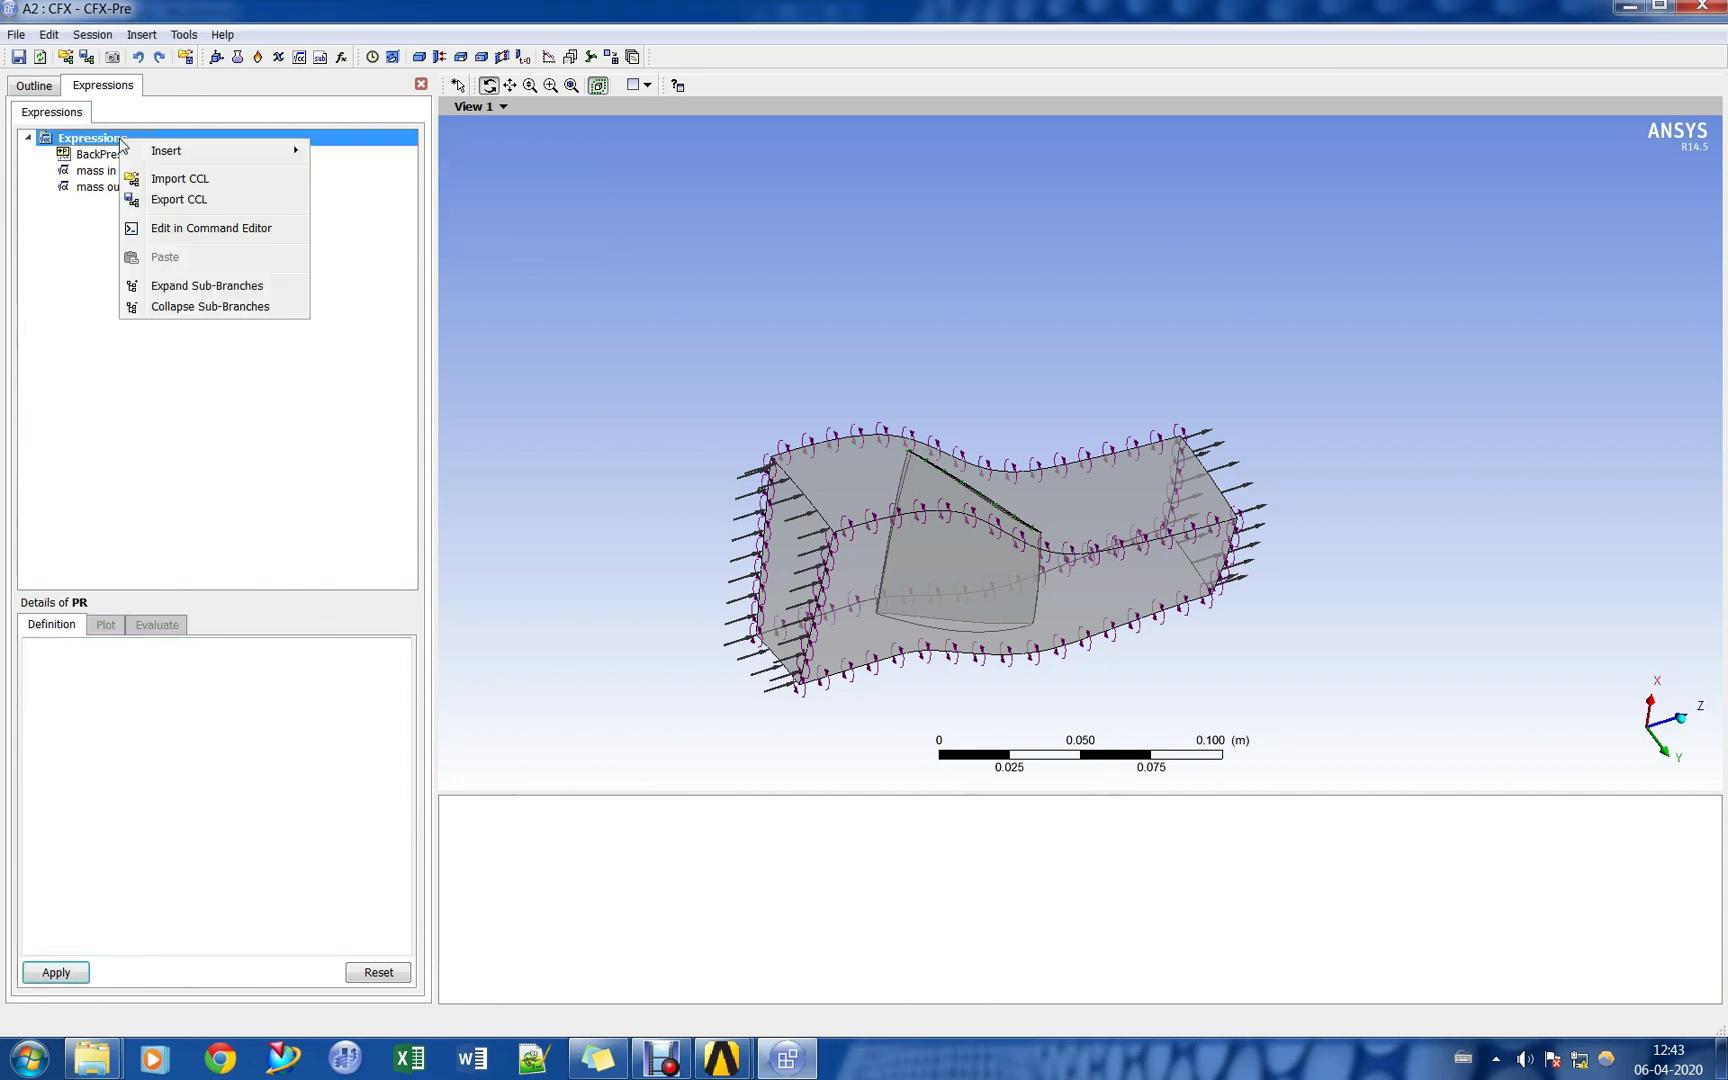
mouse_move(160, 147)
left_click(346, 158)
type("Pr")
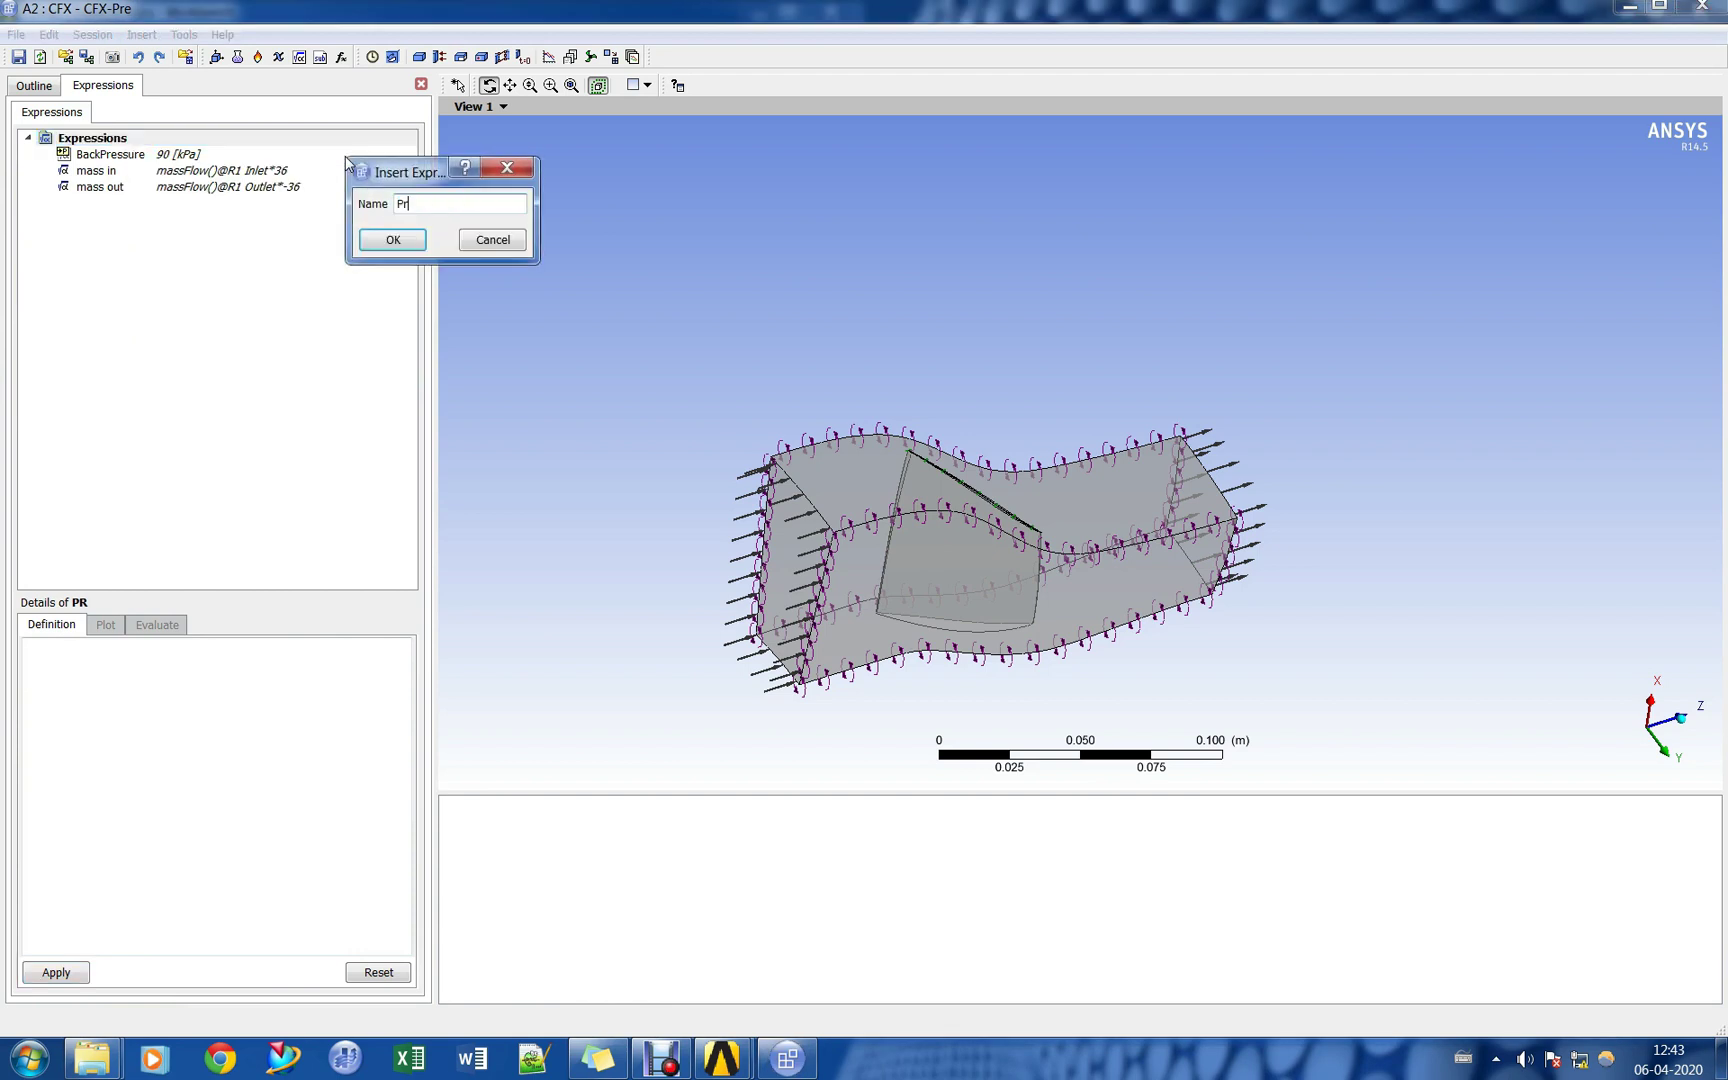
type(" Ratio")
key("Return")
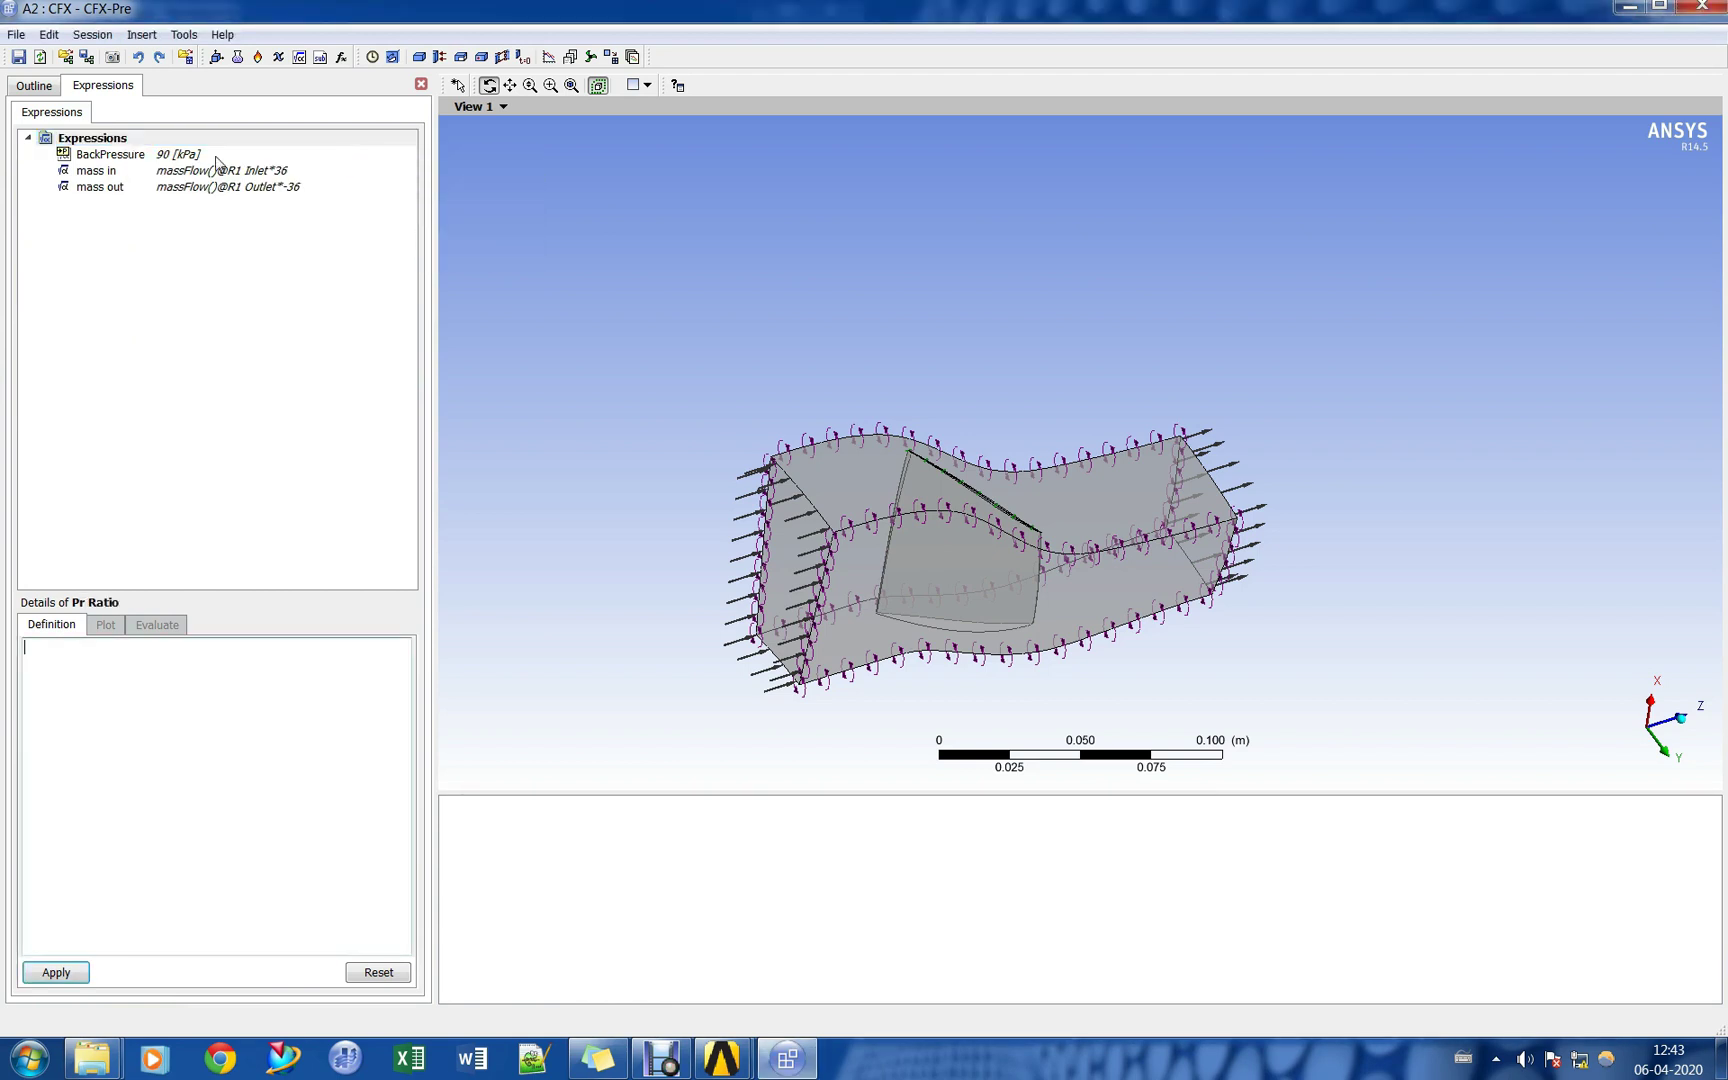
Start the Pr Ratio definition with the locator-based massFlowAve function.
right_click(150, 648)
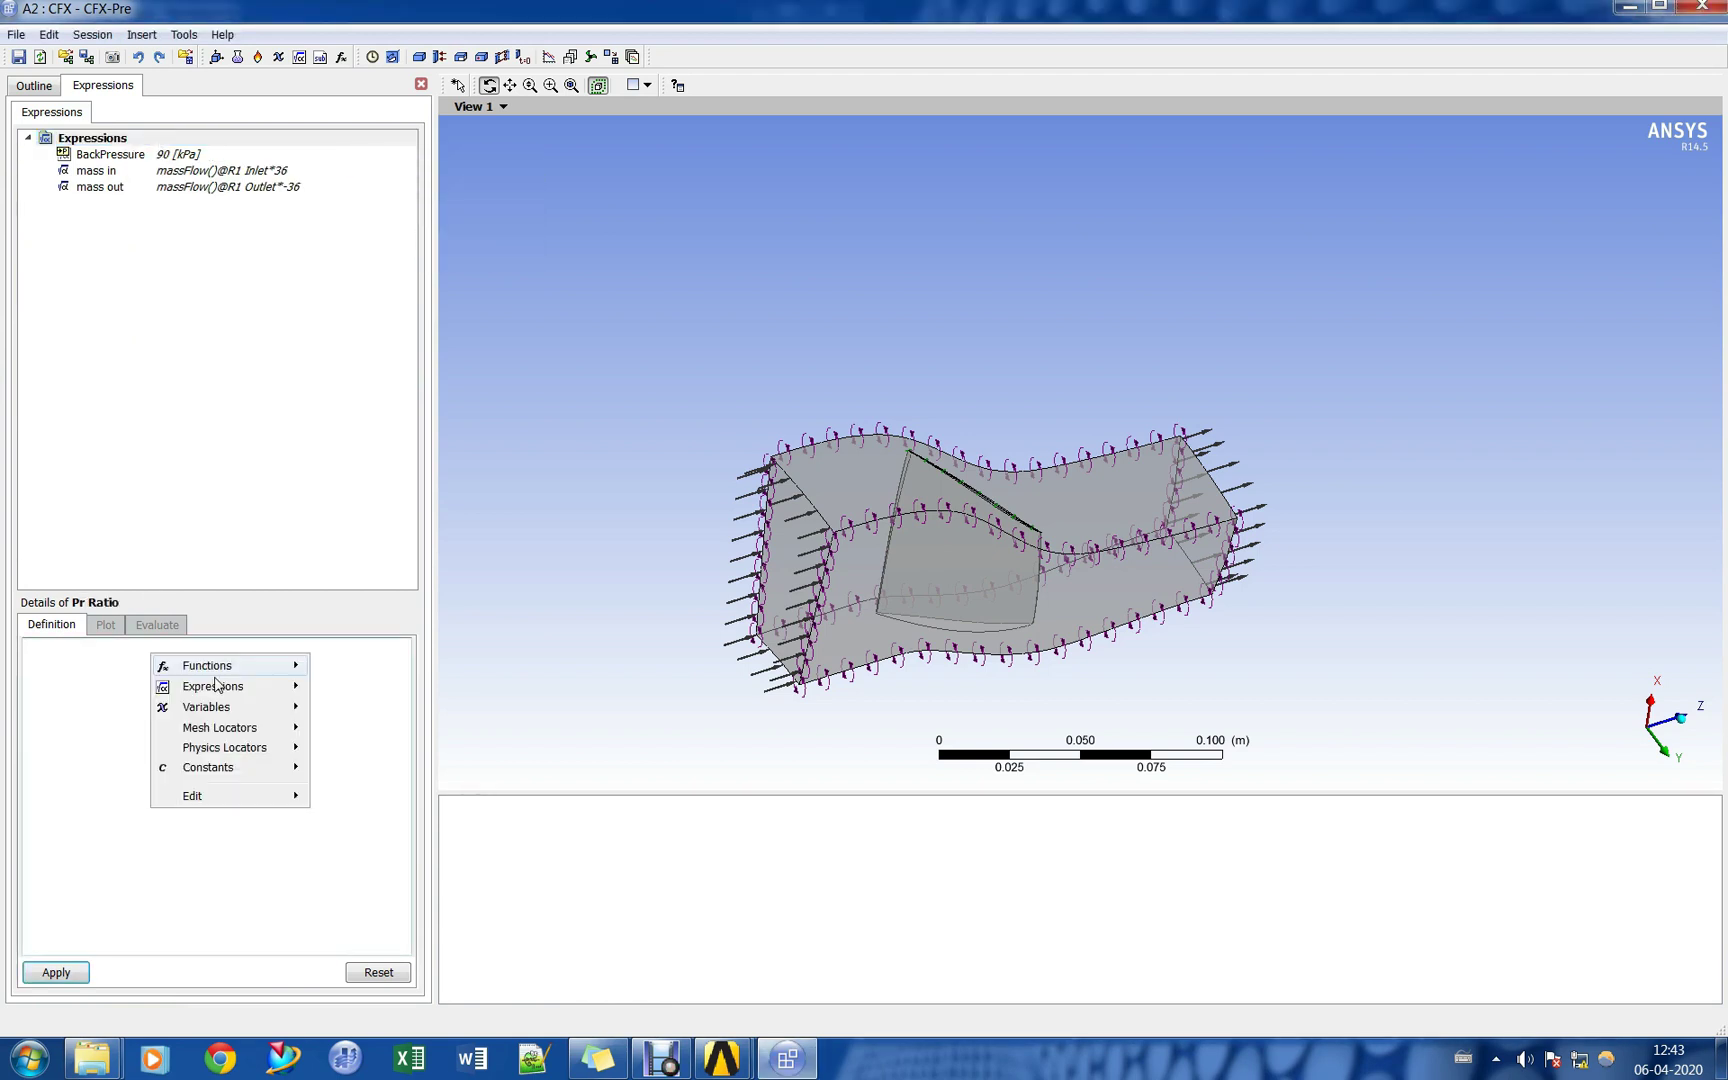
key("Escape")
right_click(198, 684)
mouse_move(255, 693)
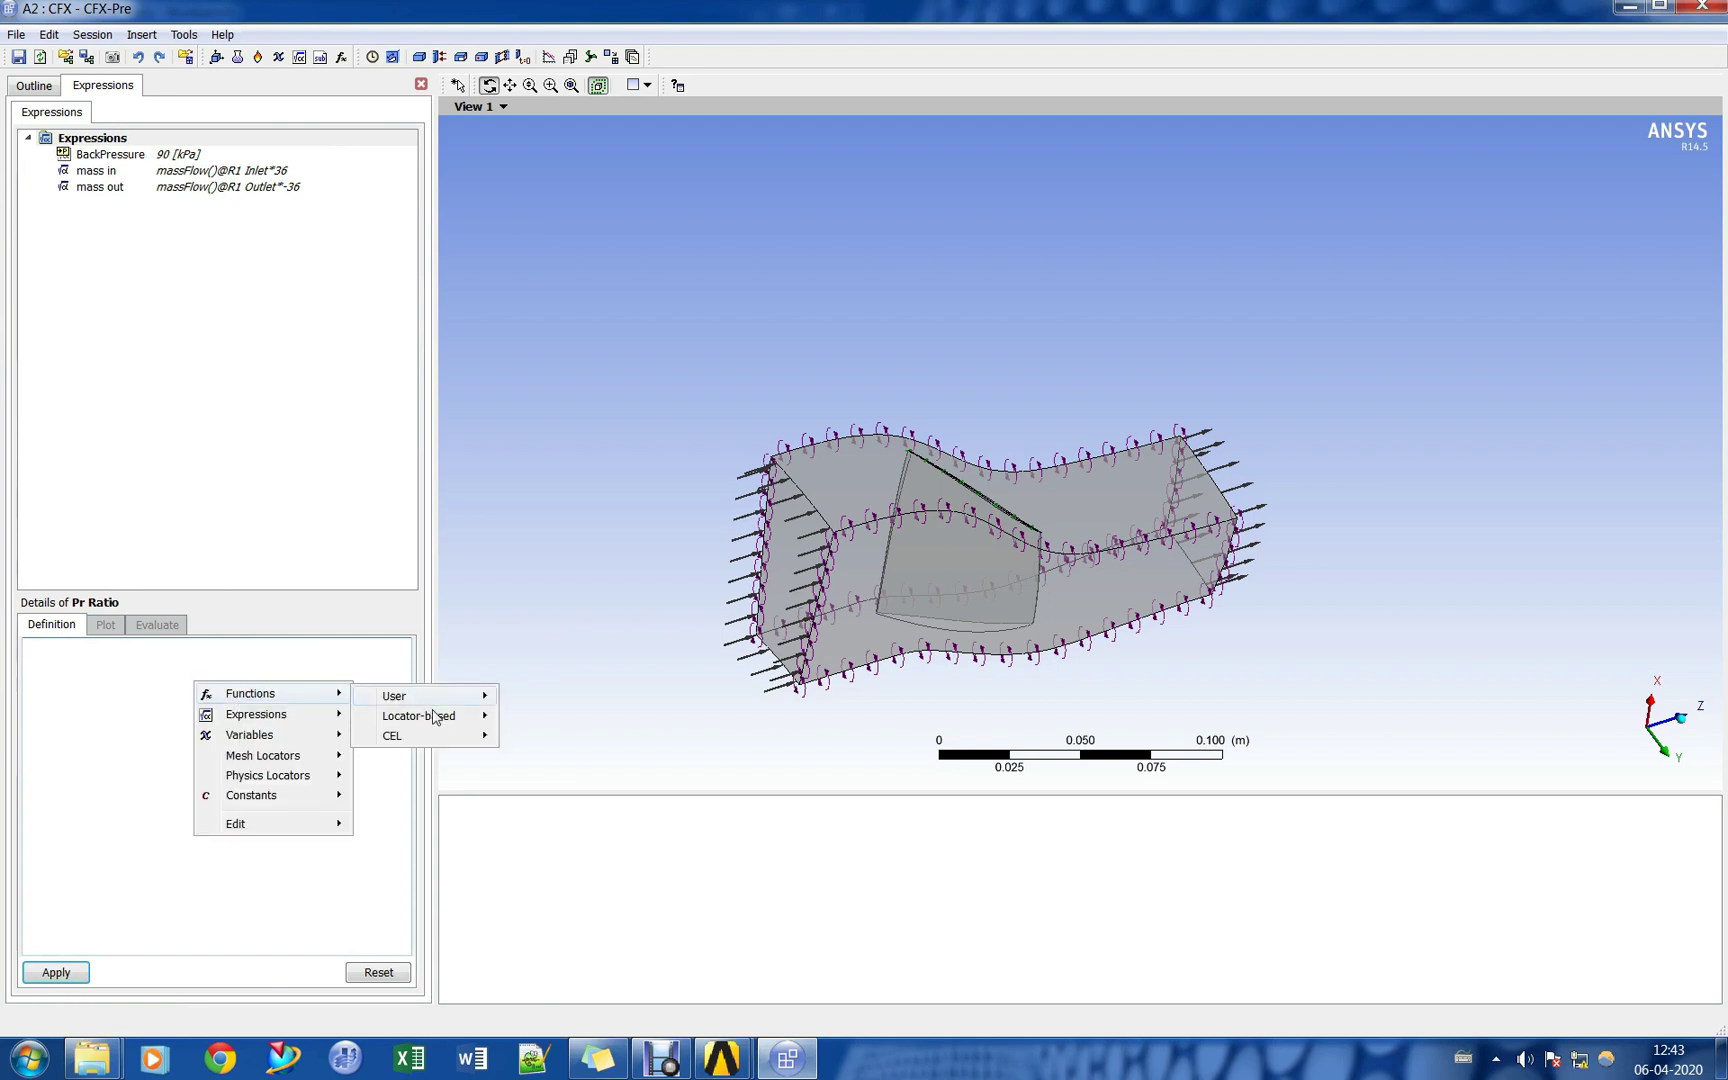
mouse_move(438, 715)
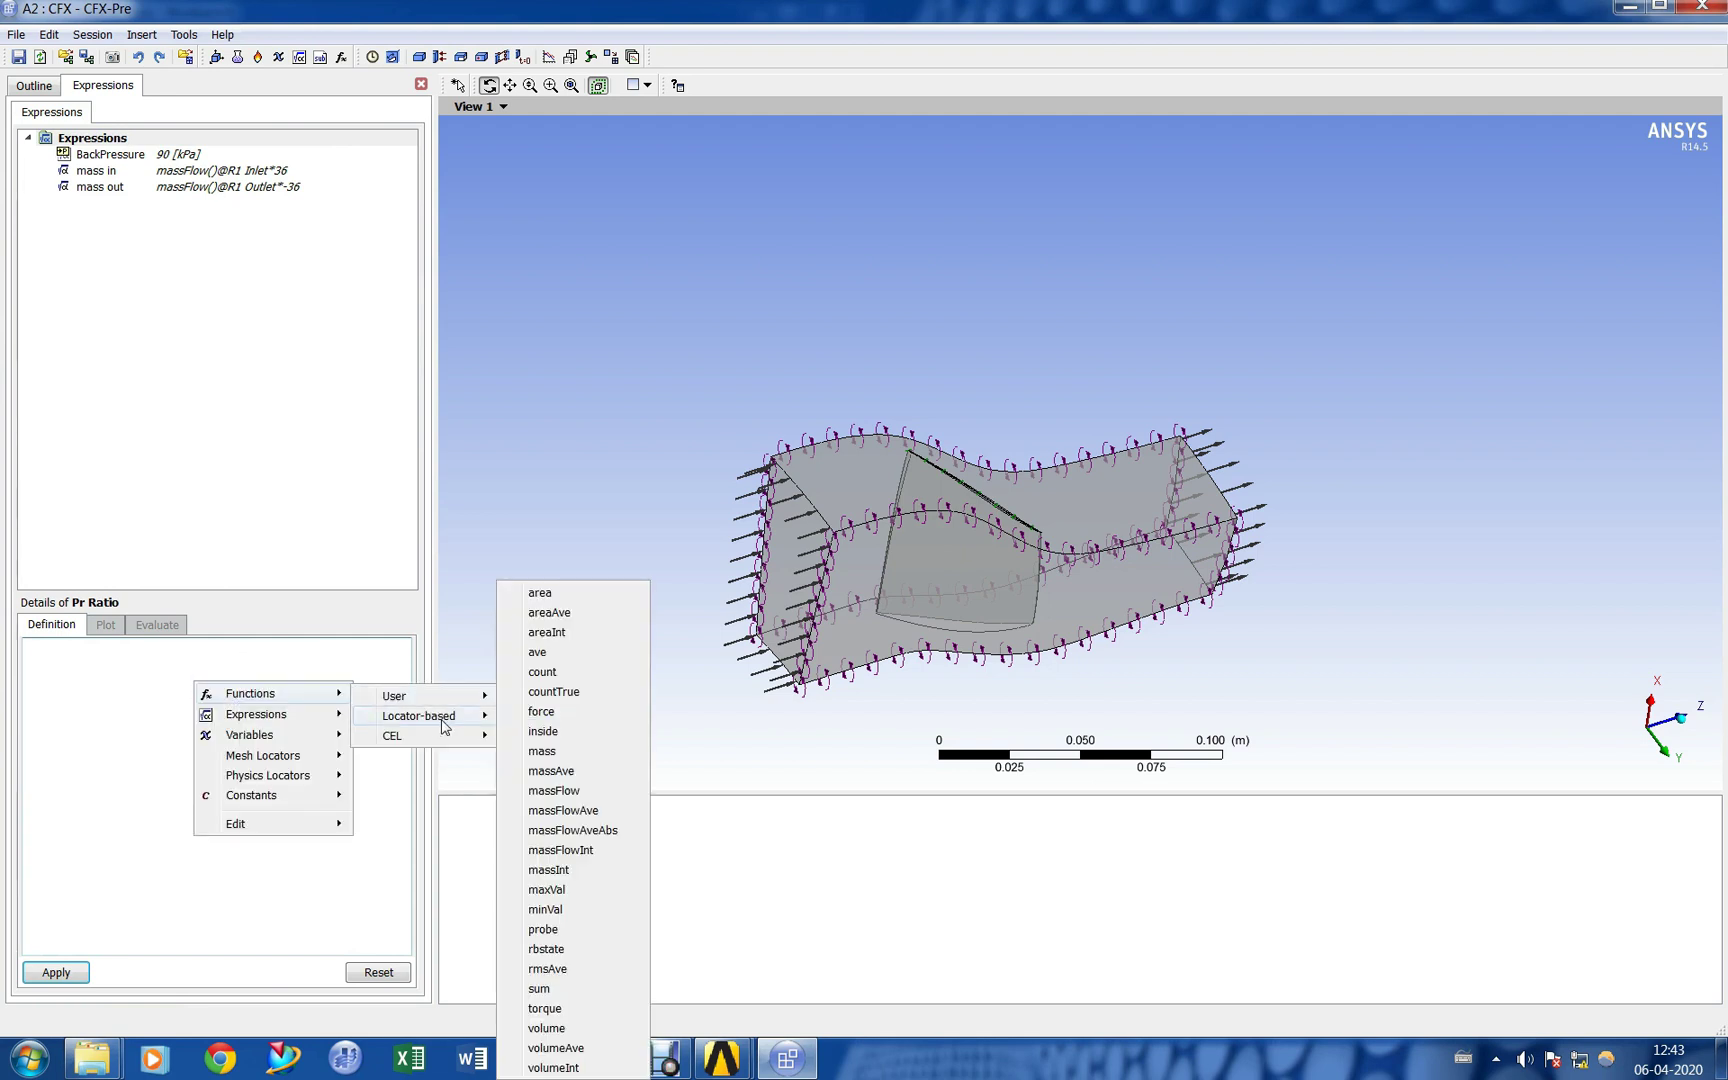
left_click(600, 810)
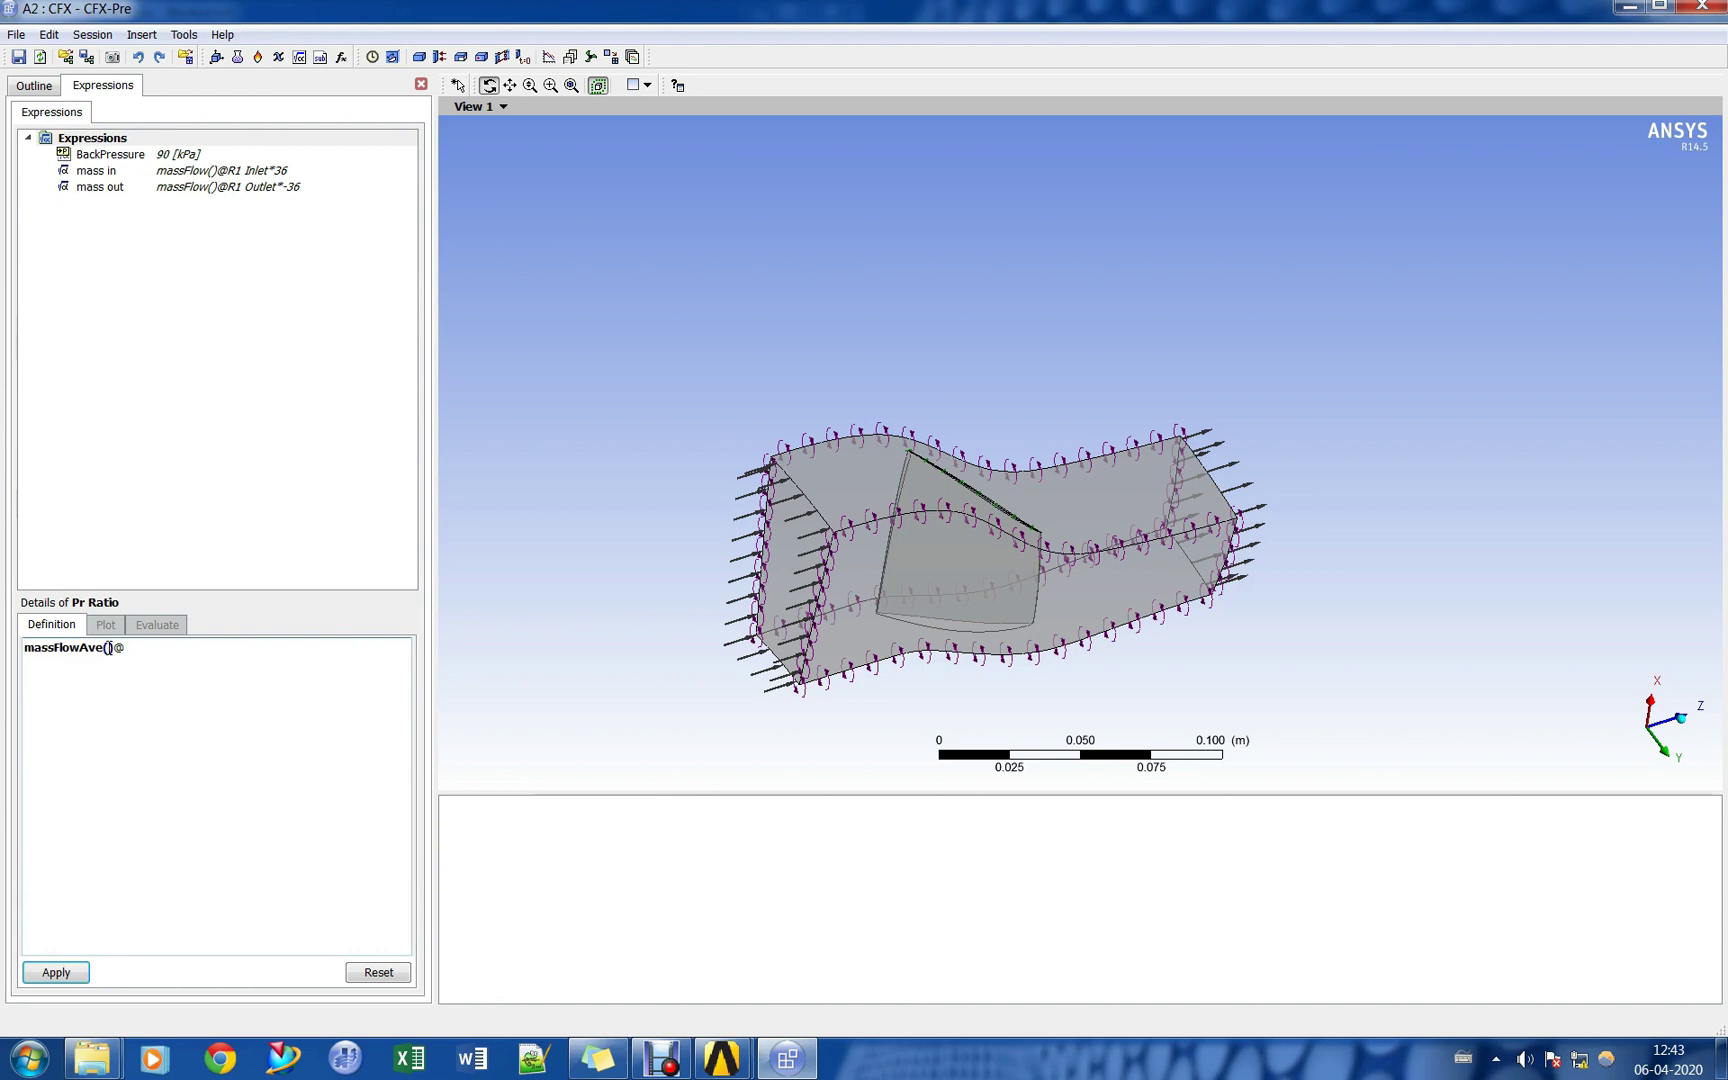
Insert the variable Total Pressure in Stn Frame as the argument of massFlowAve.
right_click(110, 648)
mouse_move(195, 724)
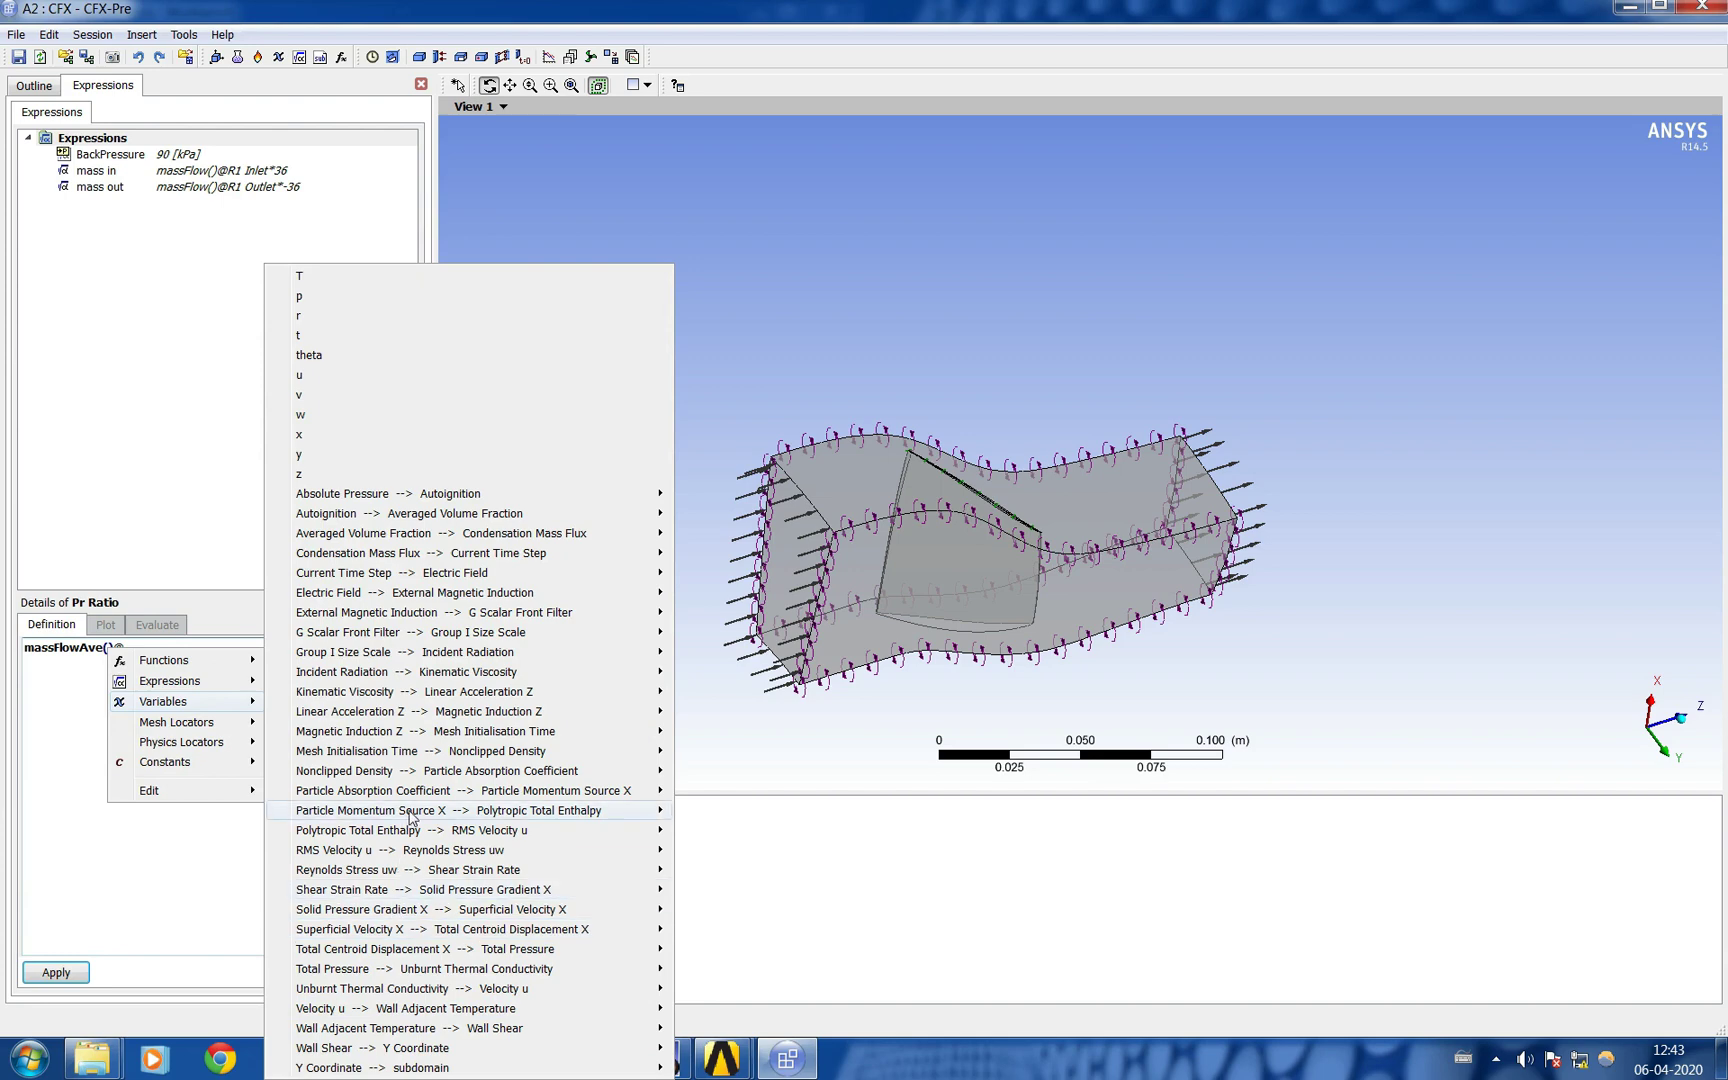
mouse_move(423, 978)
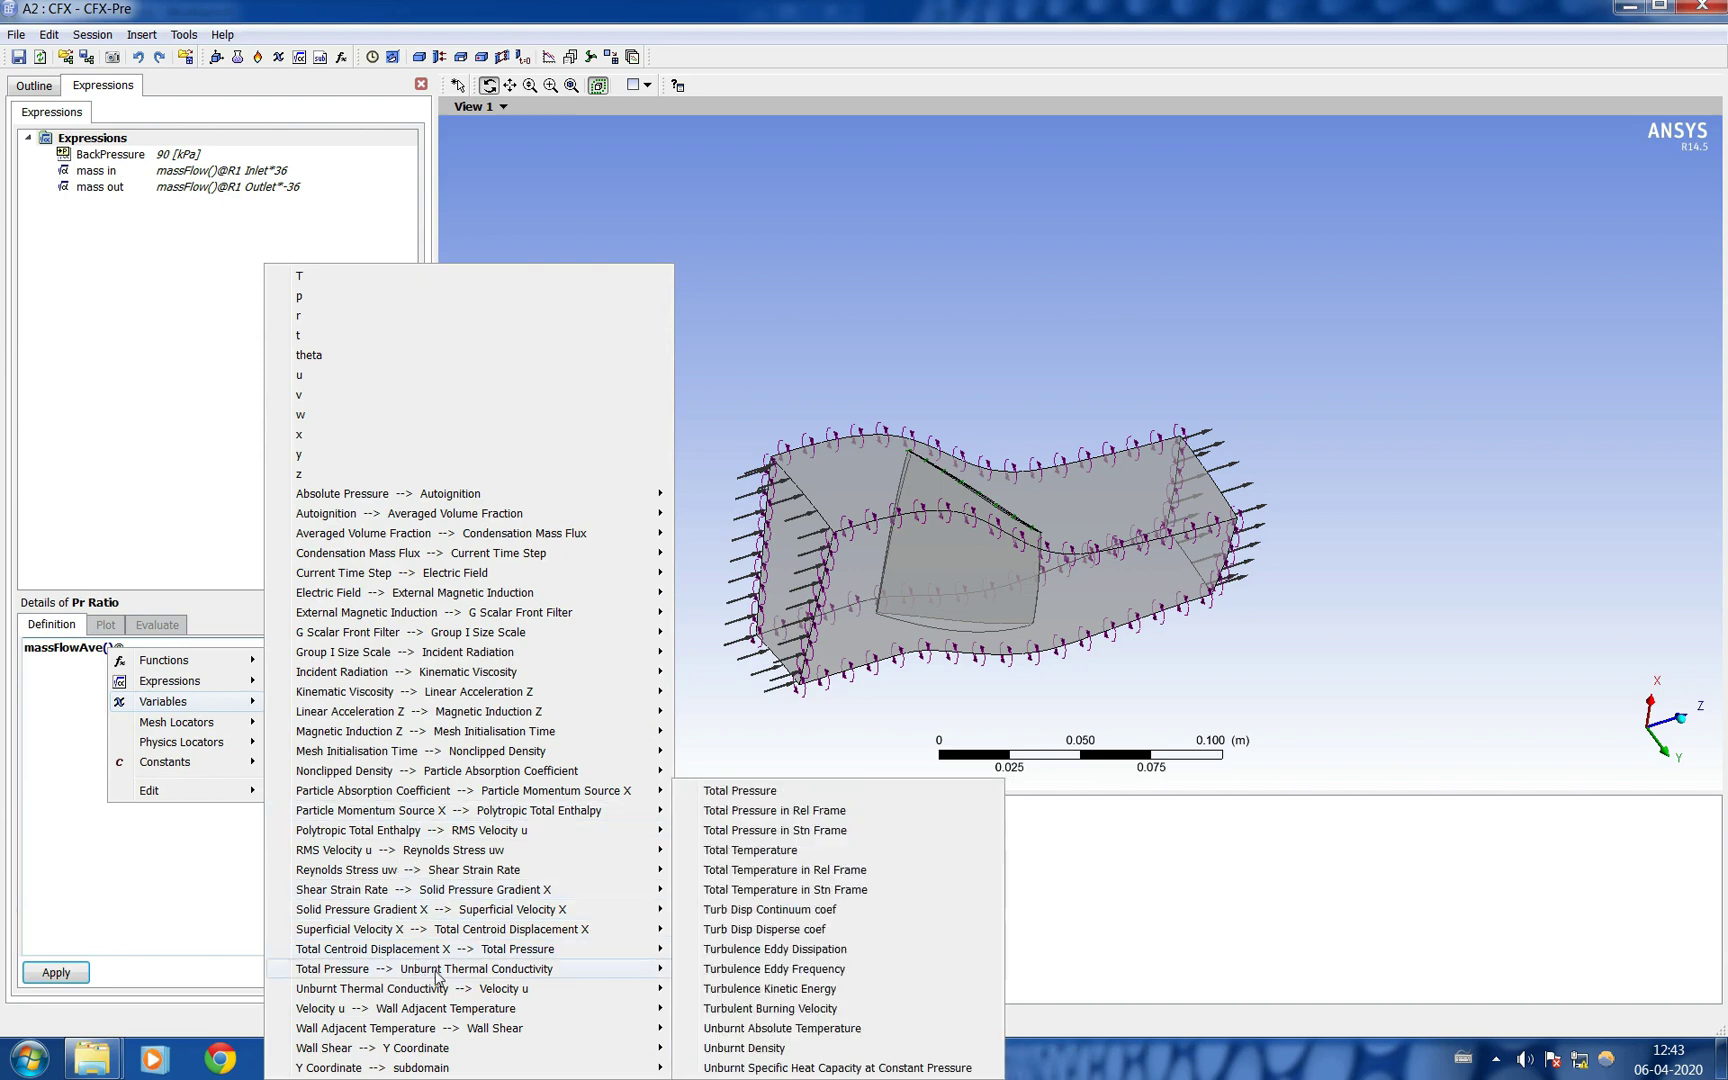
left_click(833, 830)
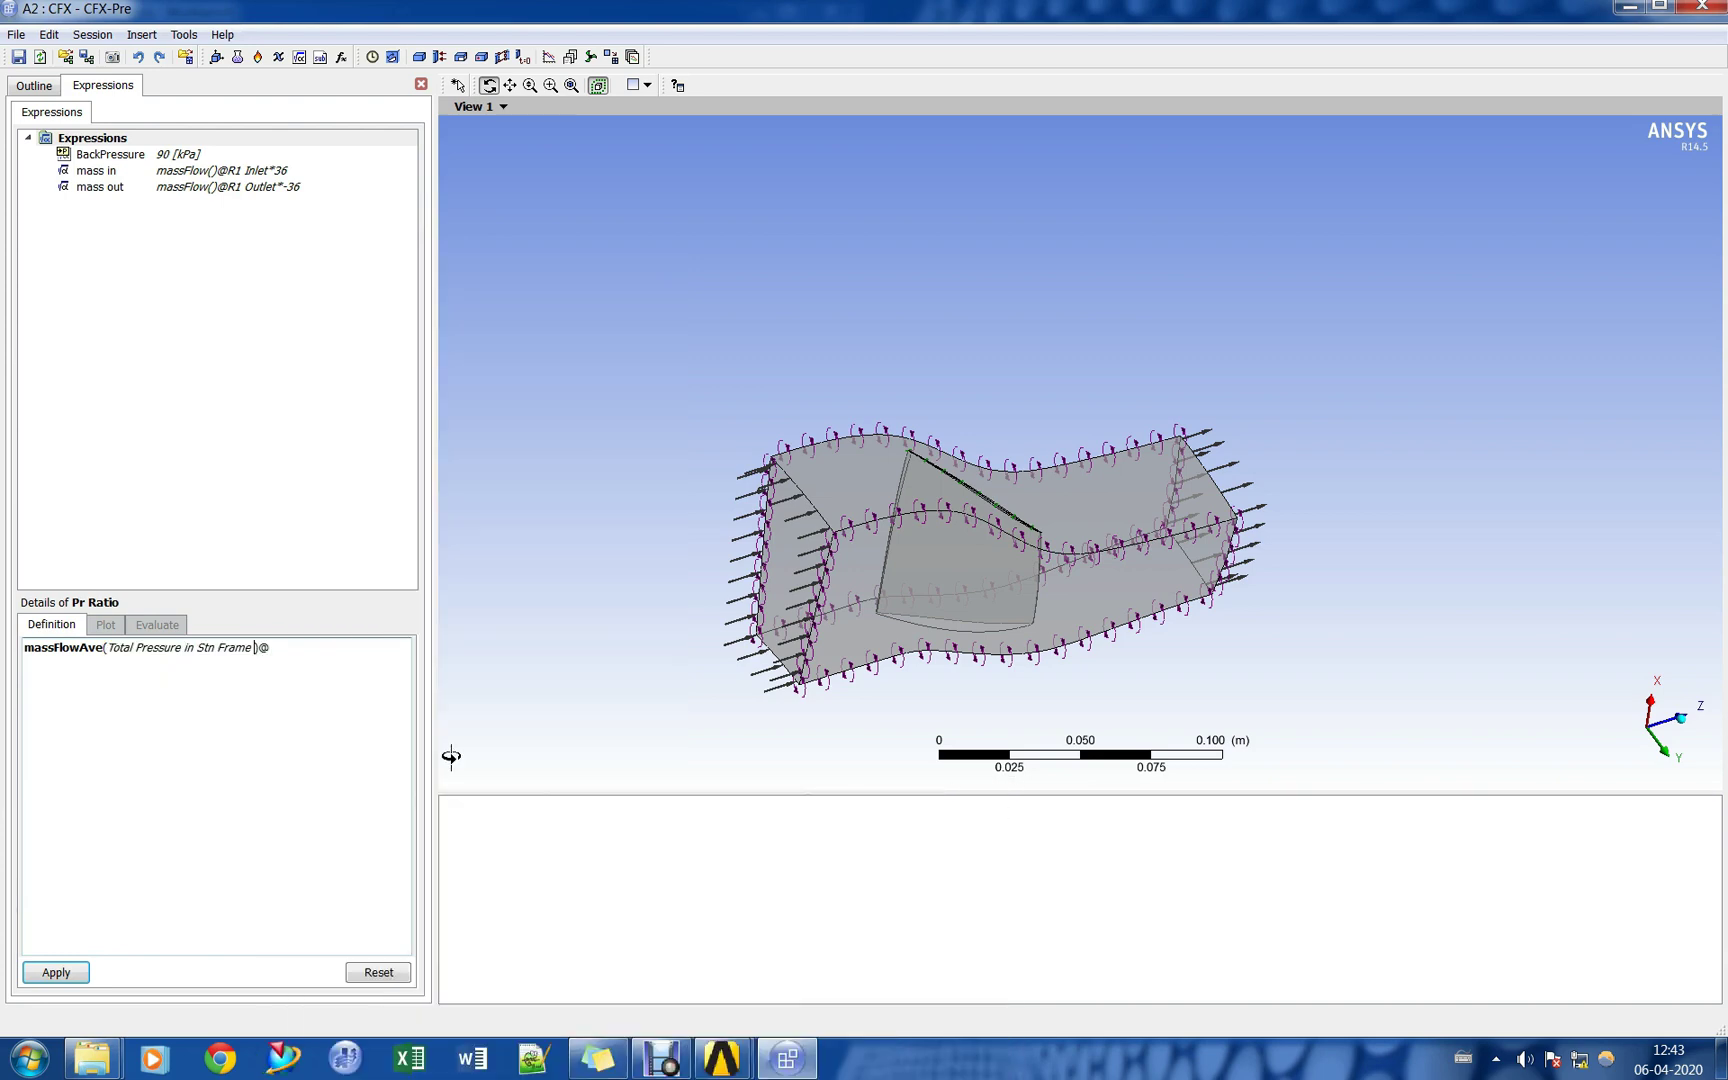
Set R1 Outlet as the 2D physics locator of the massFlowAve function in the Pr Ratio definition.
right_click(308, 646)
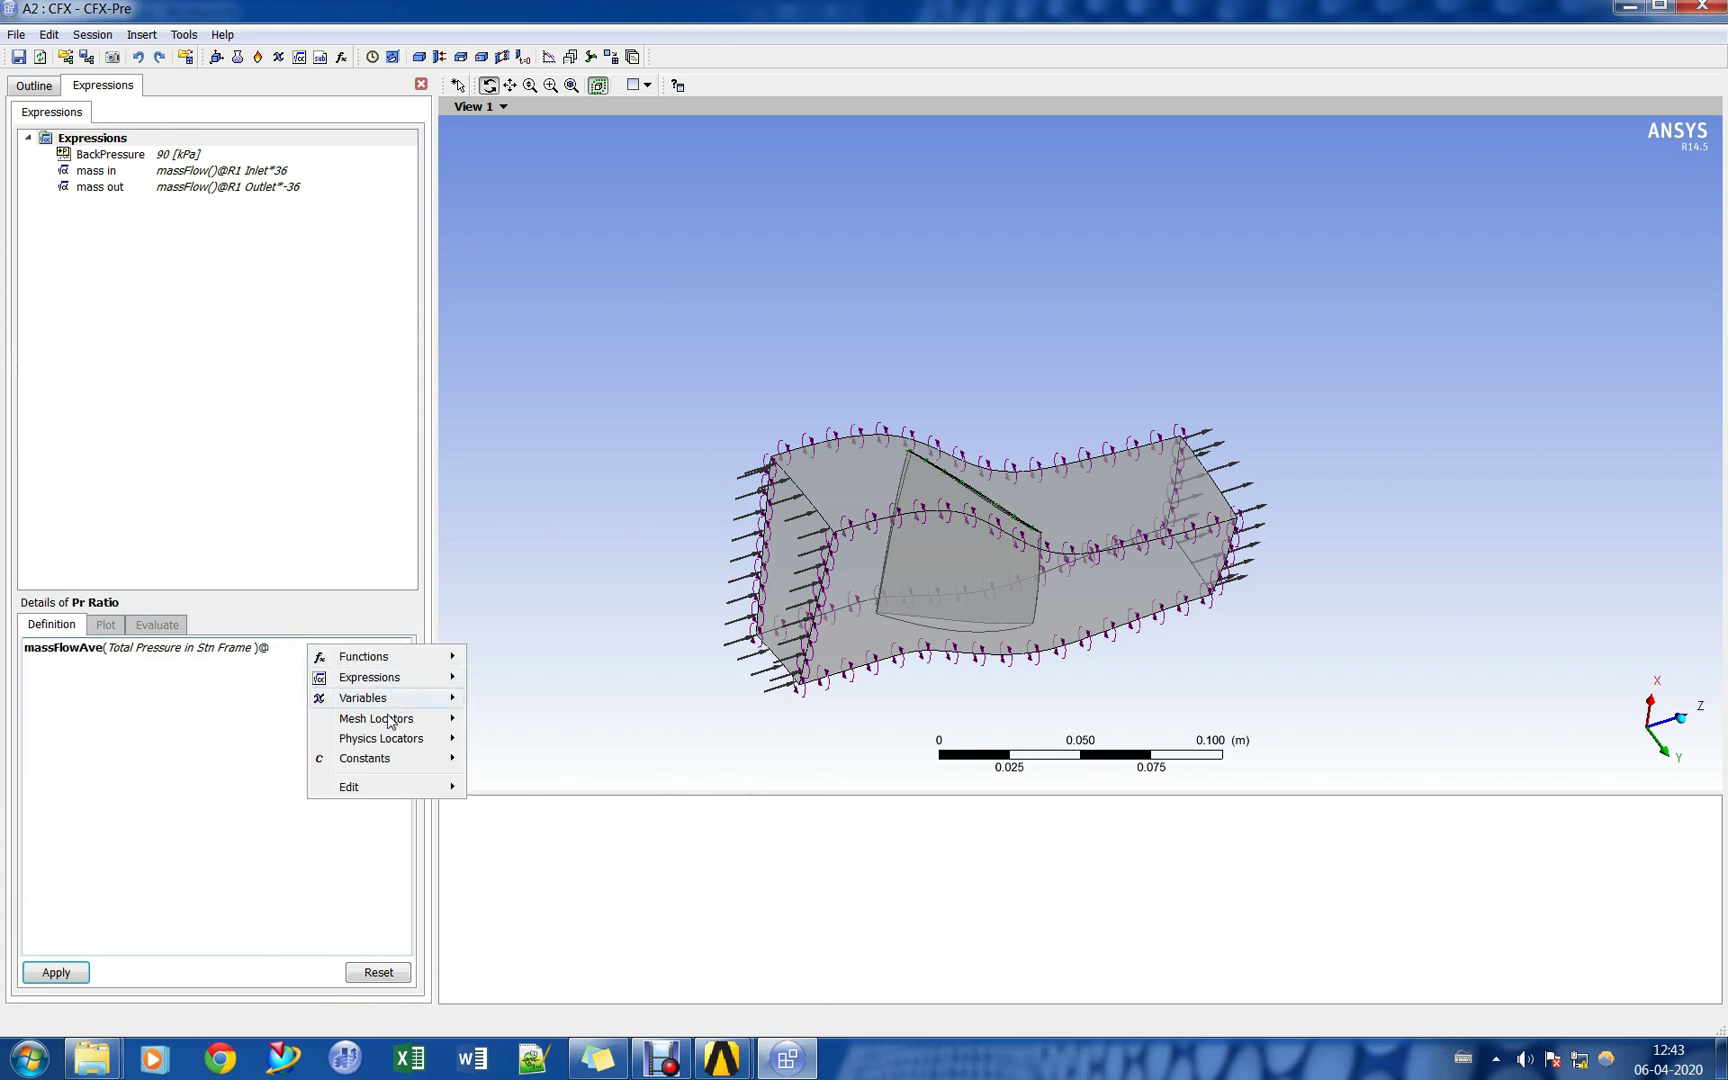
mouse_move(400, 738)
mouse_move(510, 748)
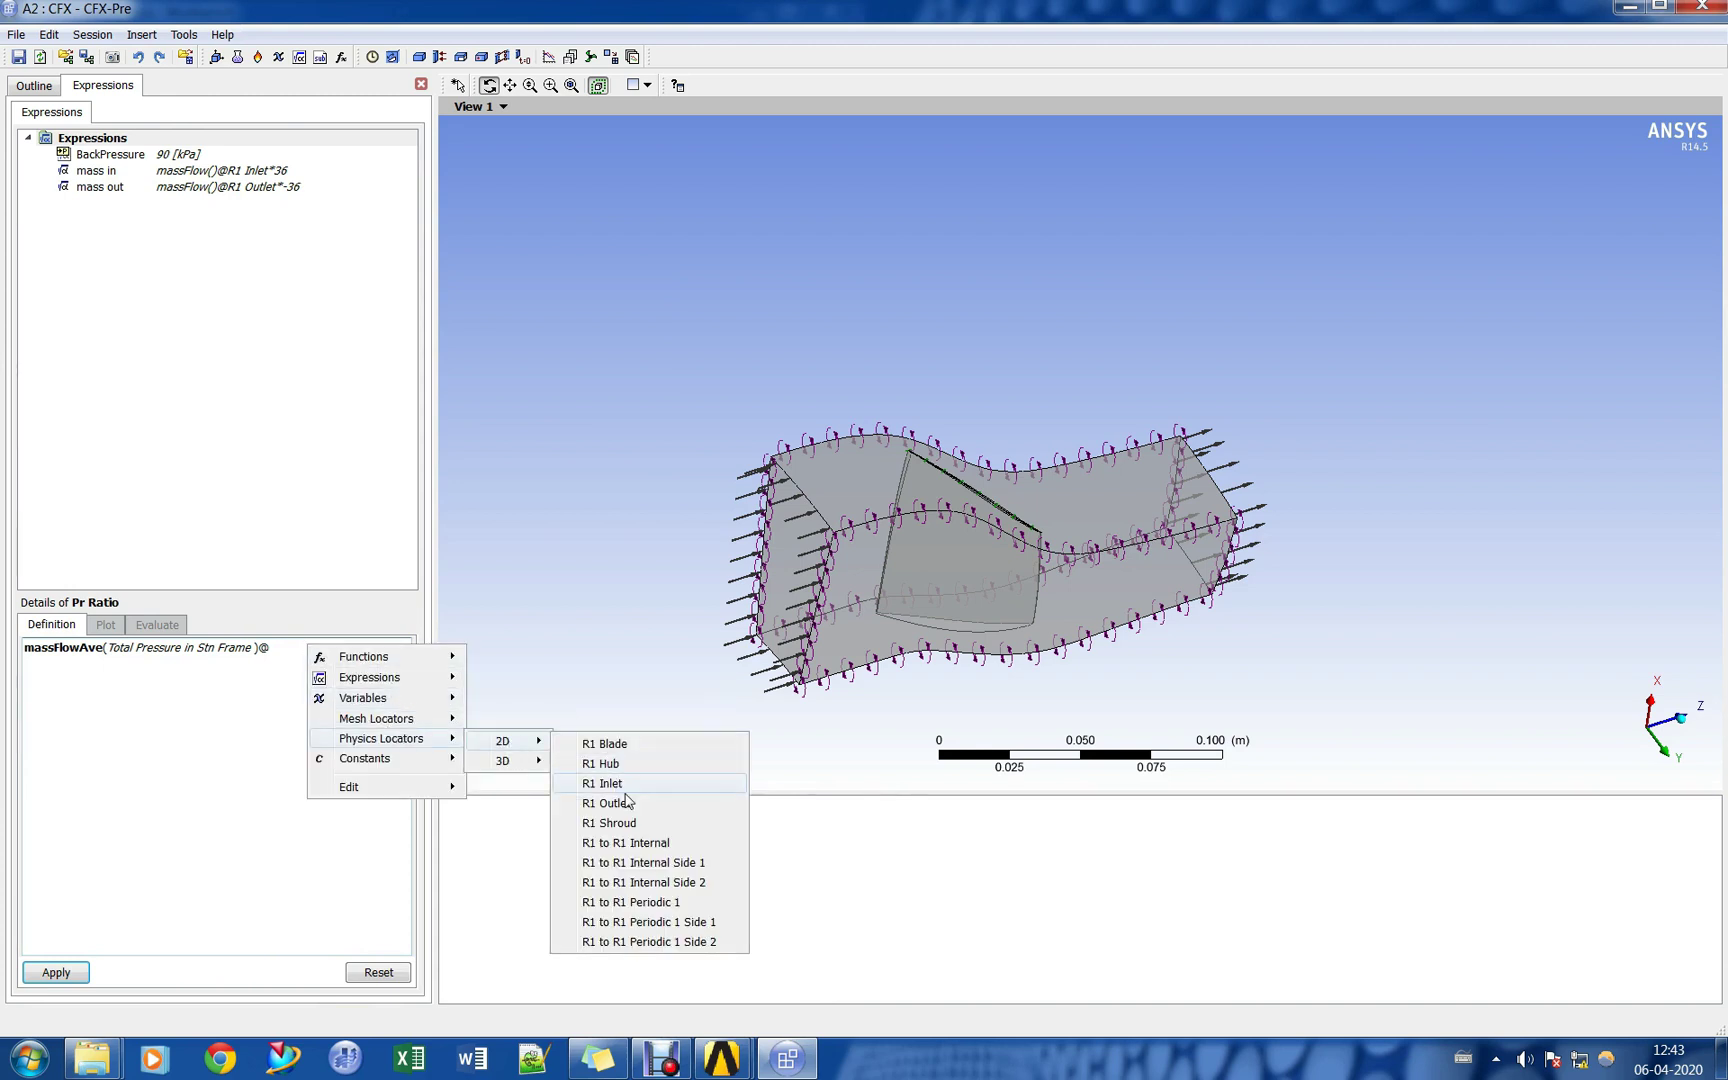
left_click(632, 800)
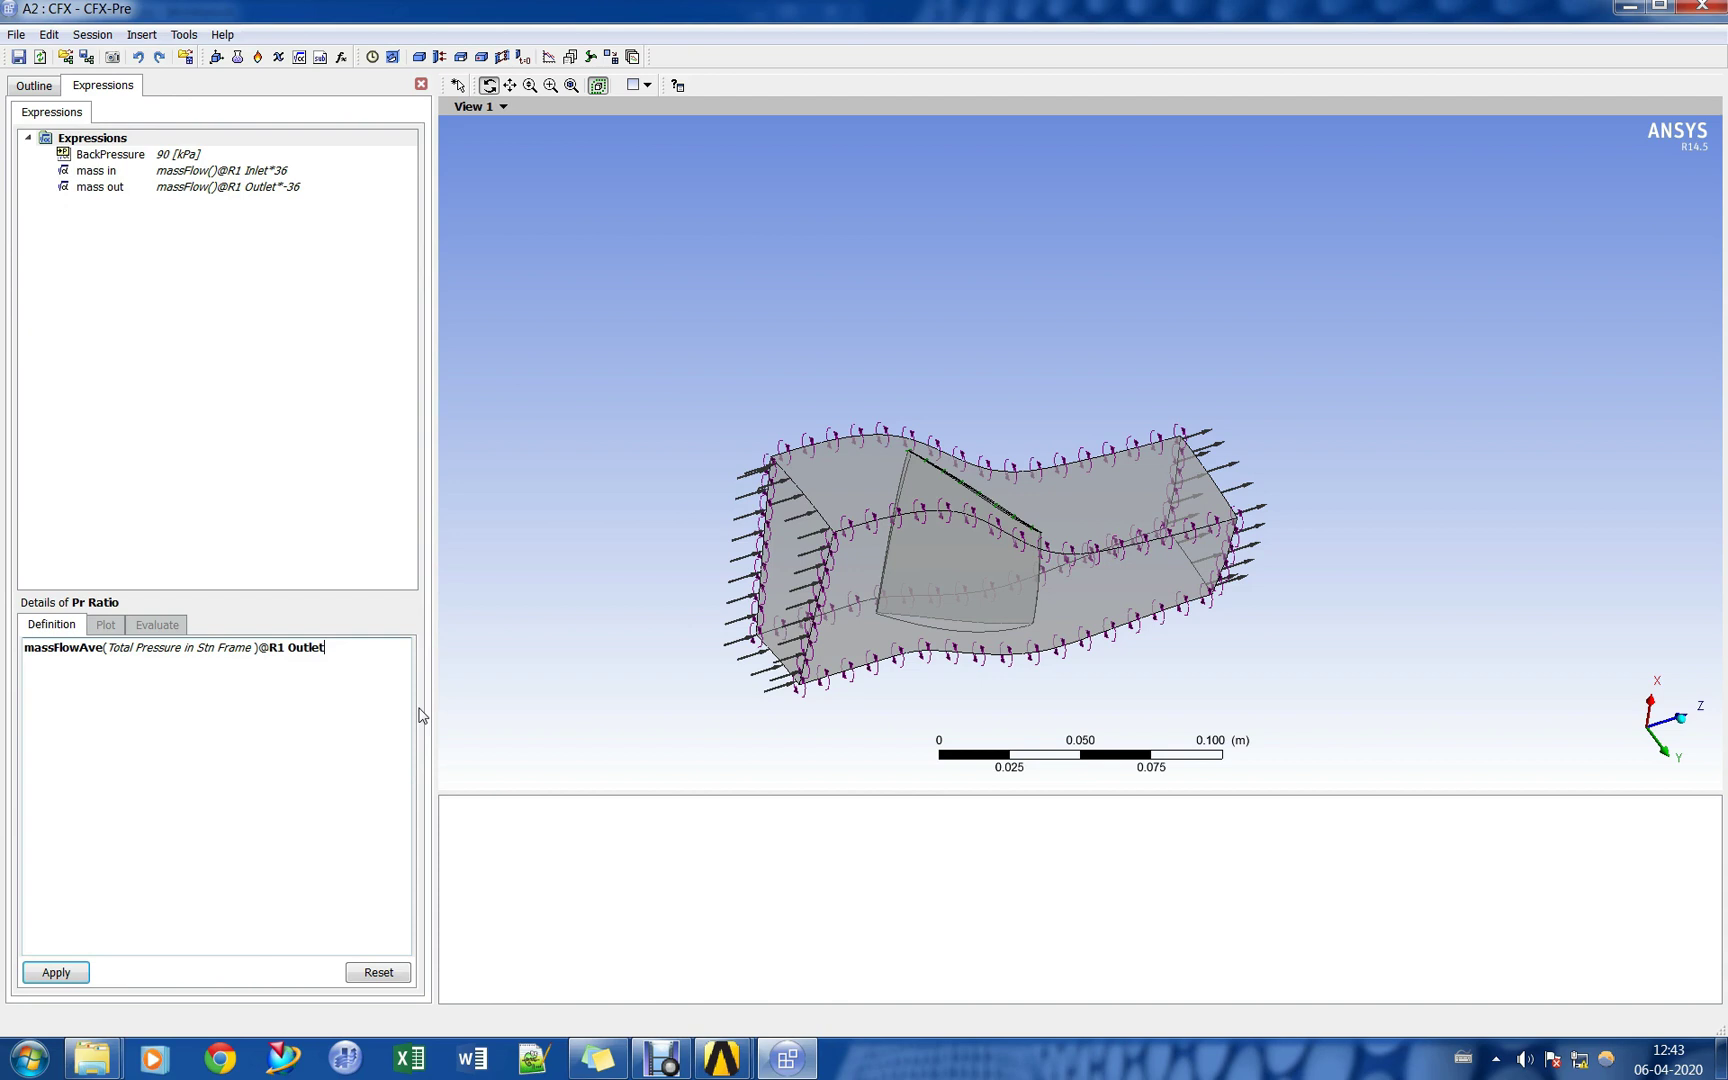
Divide the Pr Ratio definition by the same Total Pressure in Stn Frame mass-flow average at R1 Inlet and apply it.
key("ctrl+a")
key("ctrl+c")
left_click(364, 668)
type("/")
key("ctrl+v")
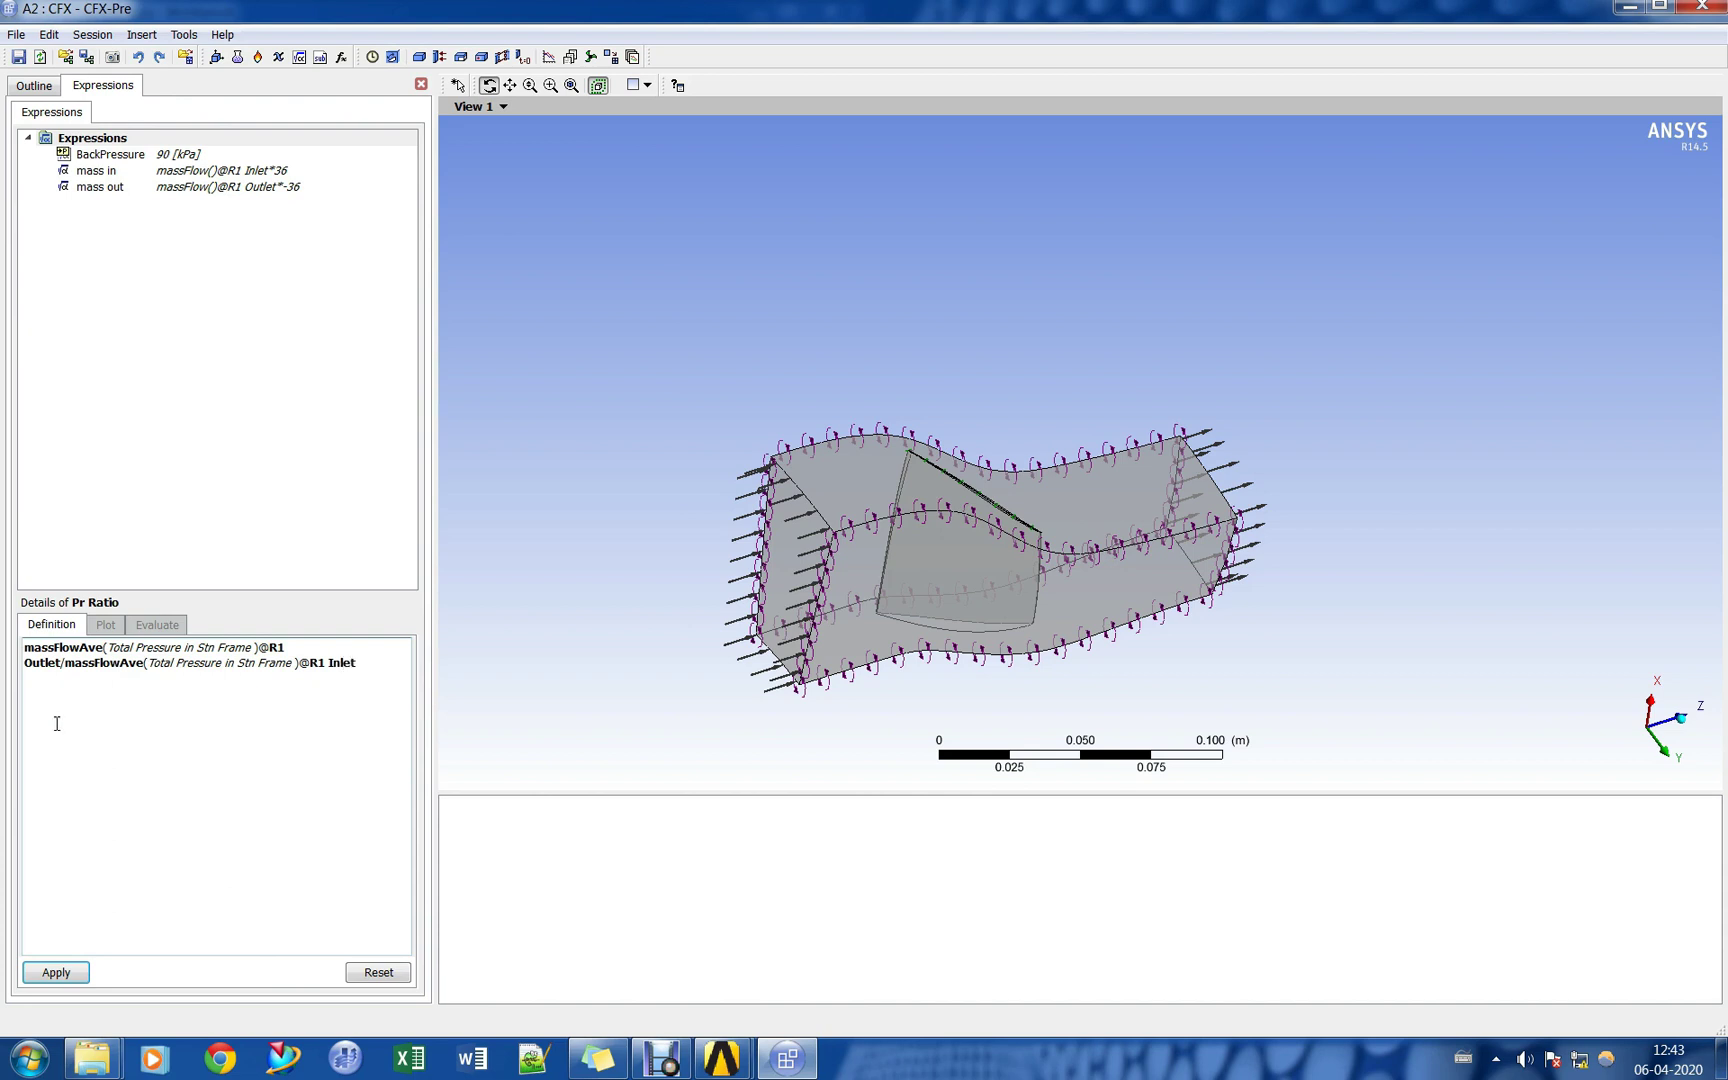
left_click(56, 972)
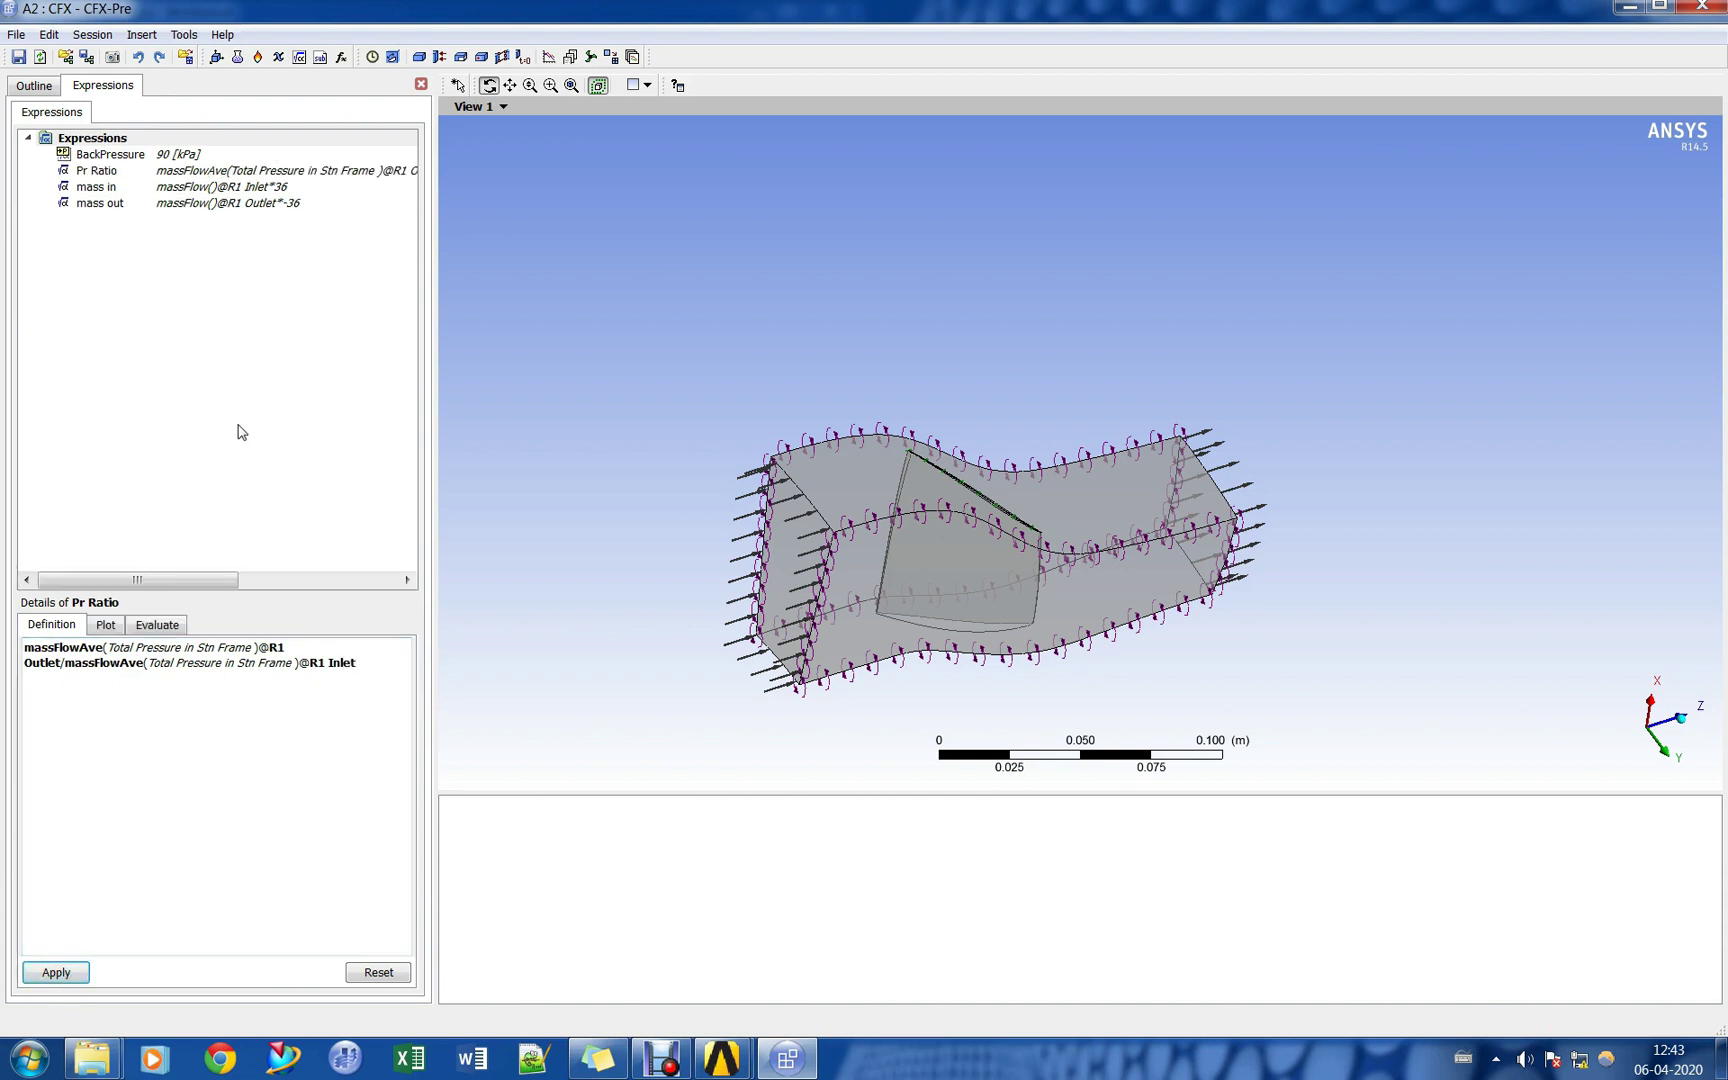
Duplicate the Pr Ratio expression and rename the copy Tr Ratio.
right_click(225, 171)
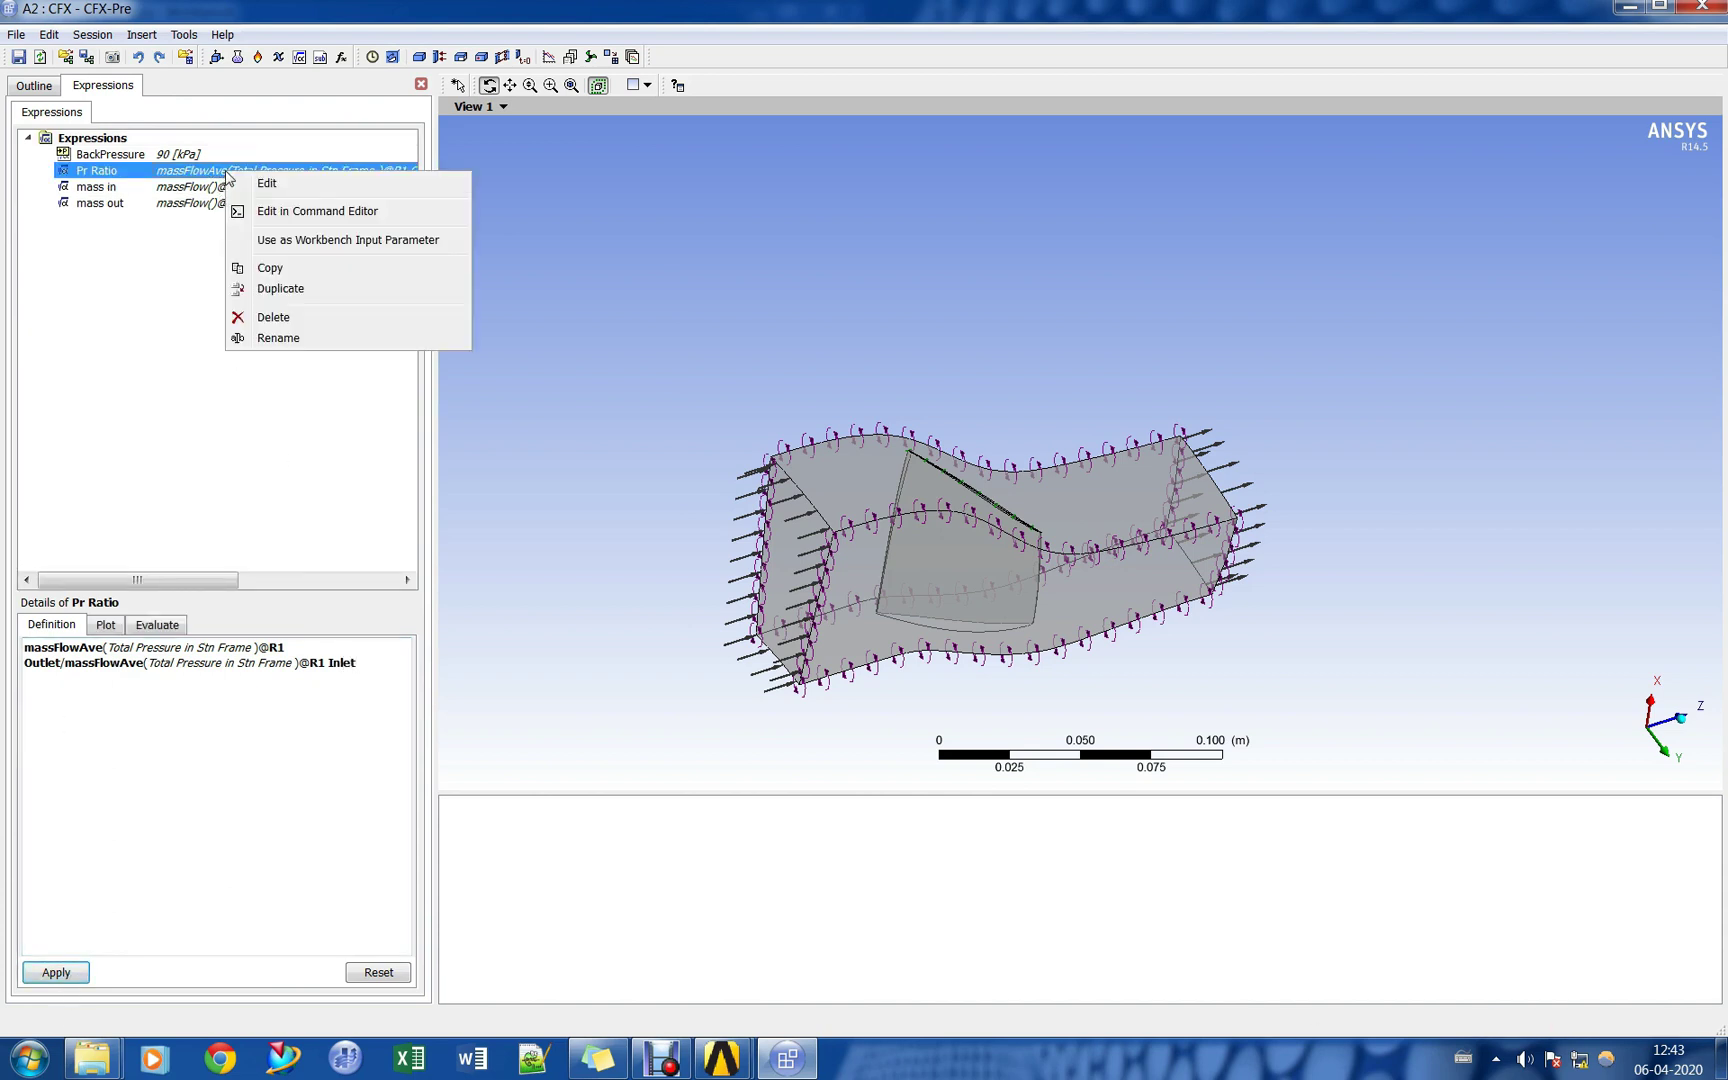
left_click(303, 289)
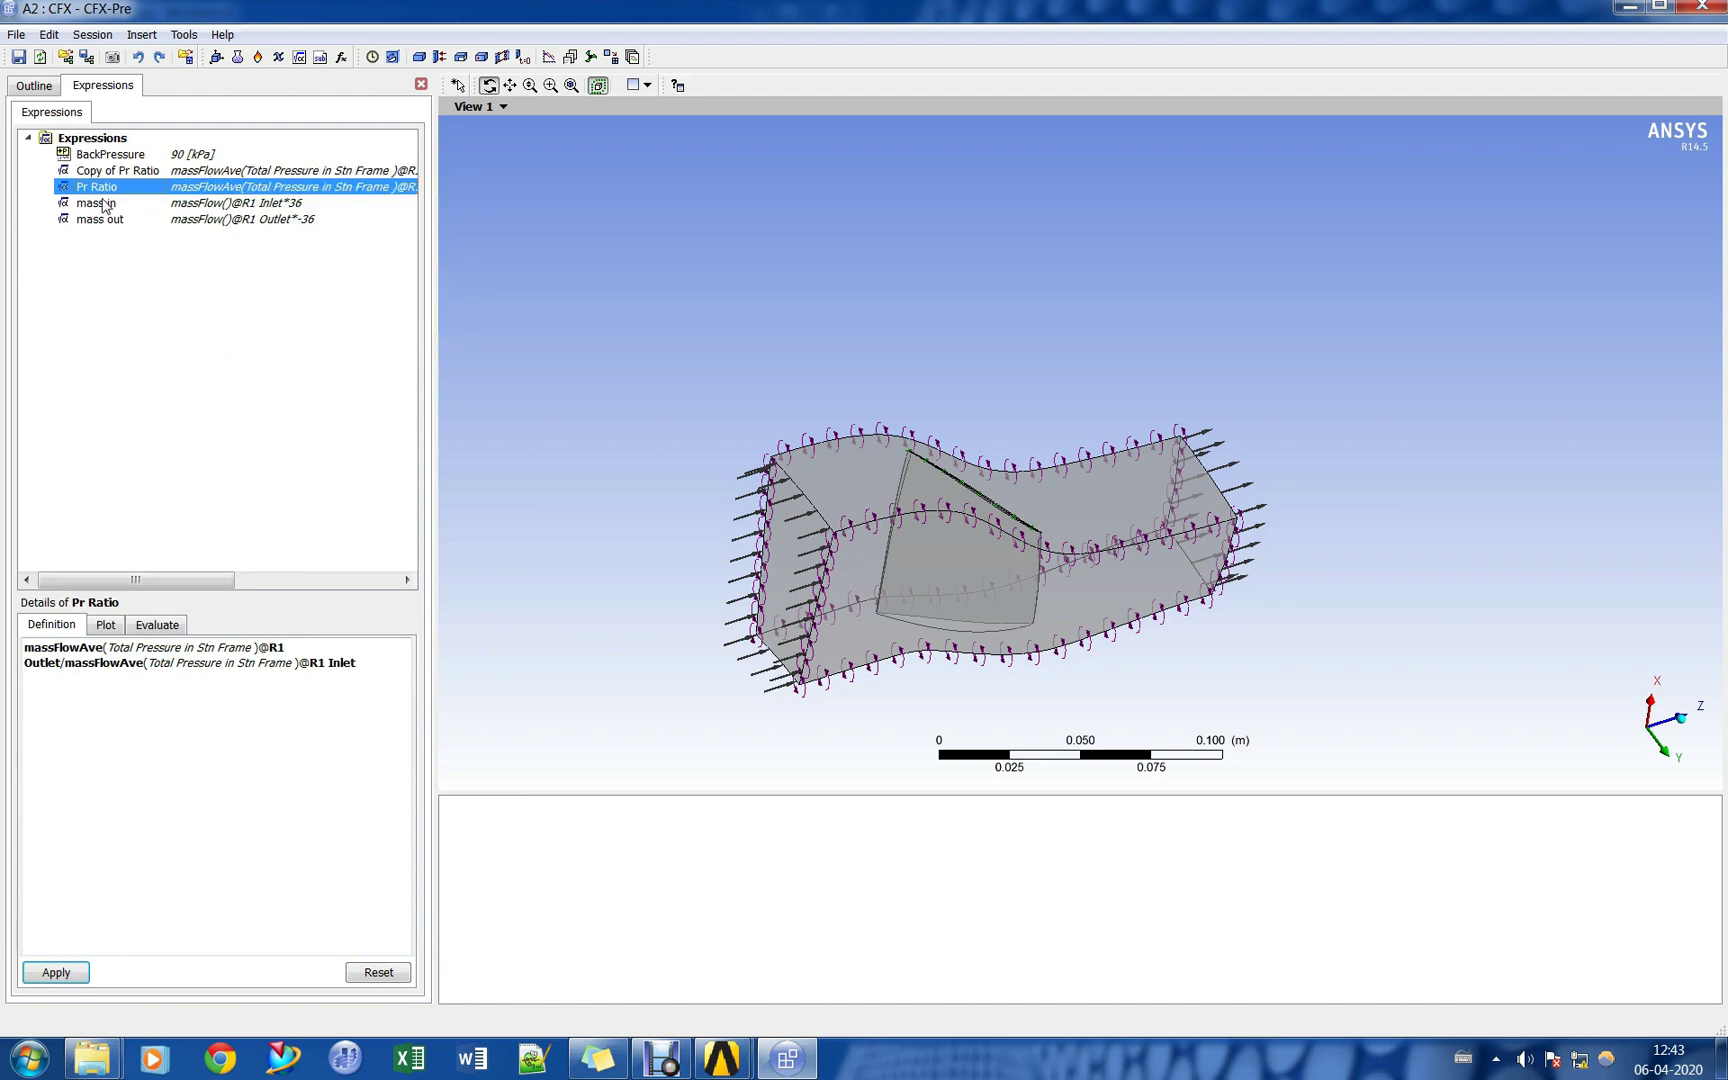
right_click(89, 172)
left_click(125, 340)
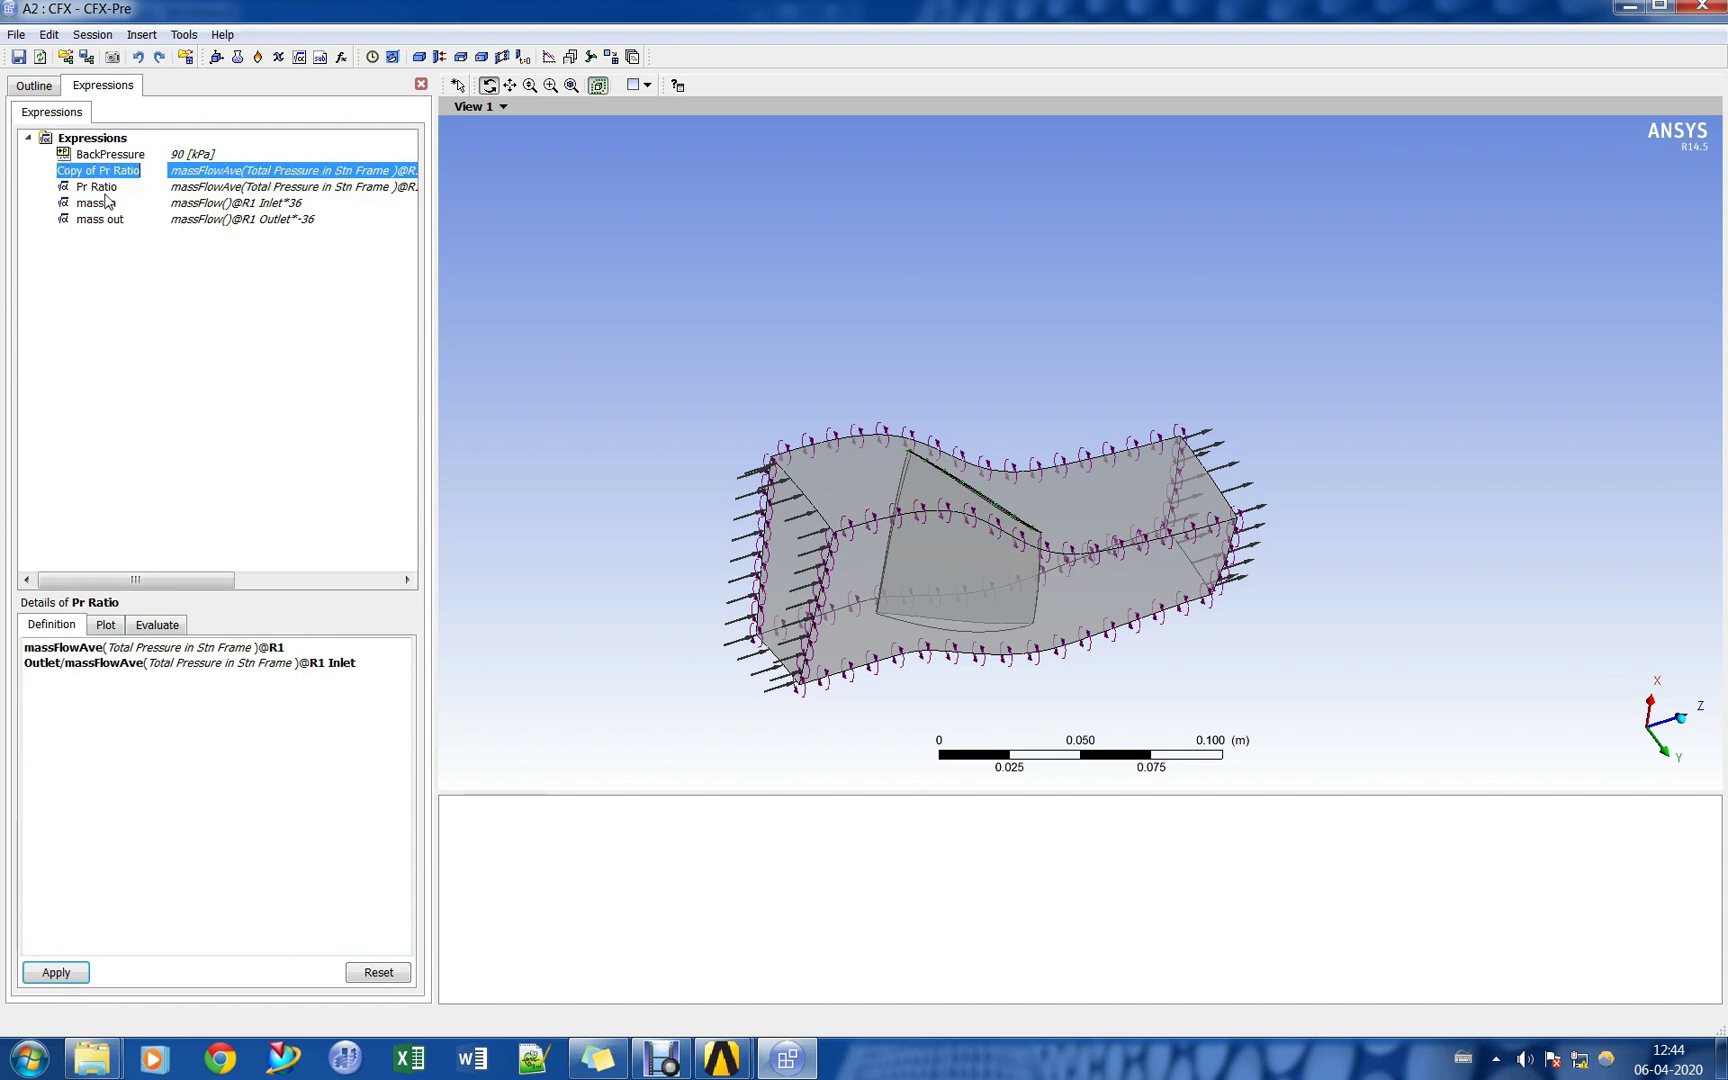
left_click_drag(102, 171, 3, 170)
type("T")
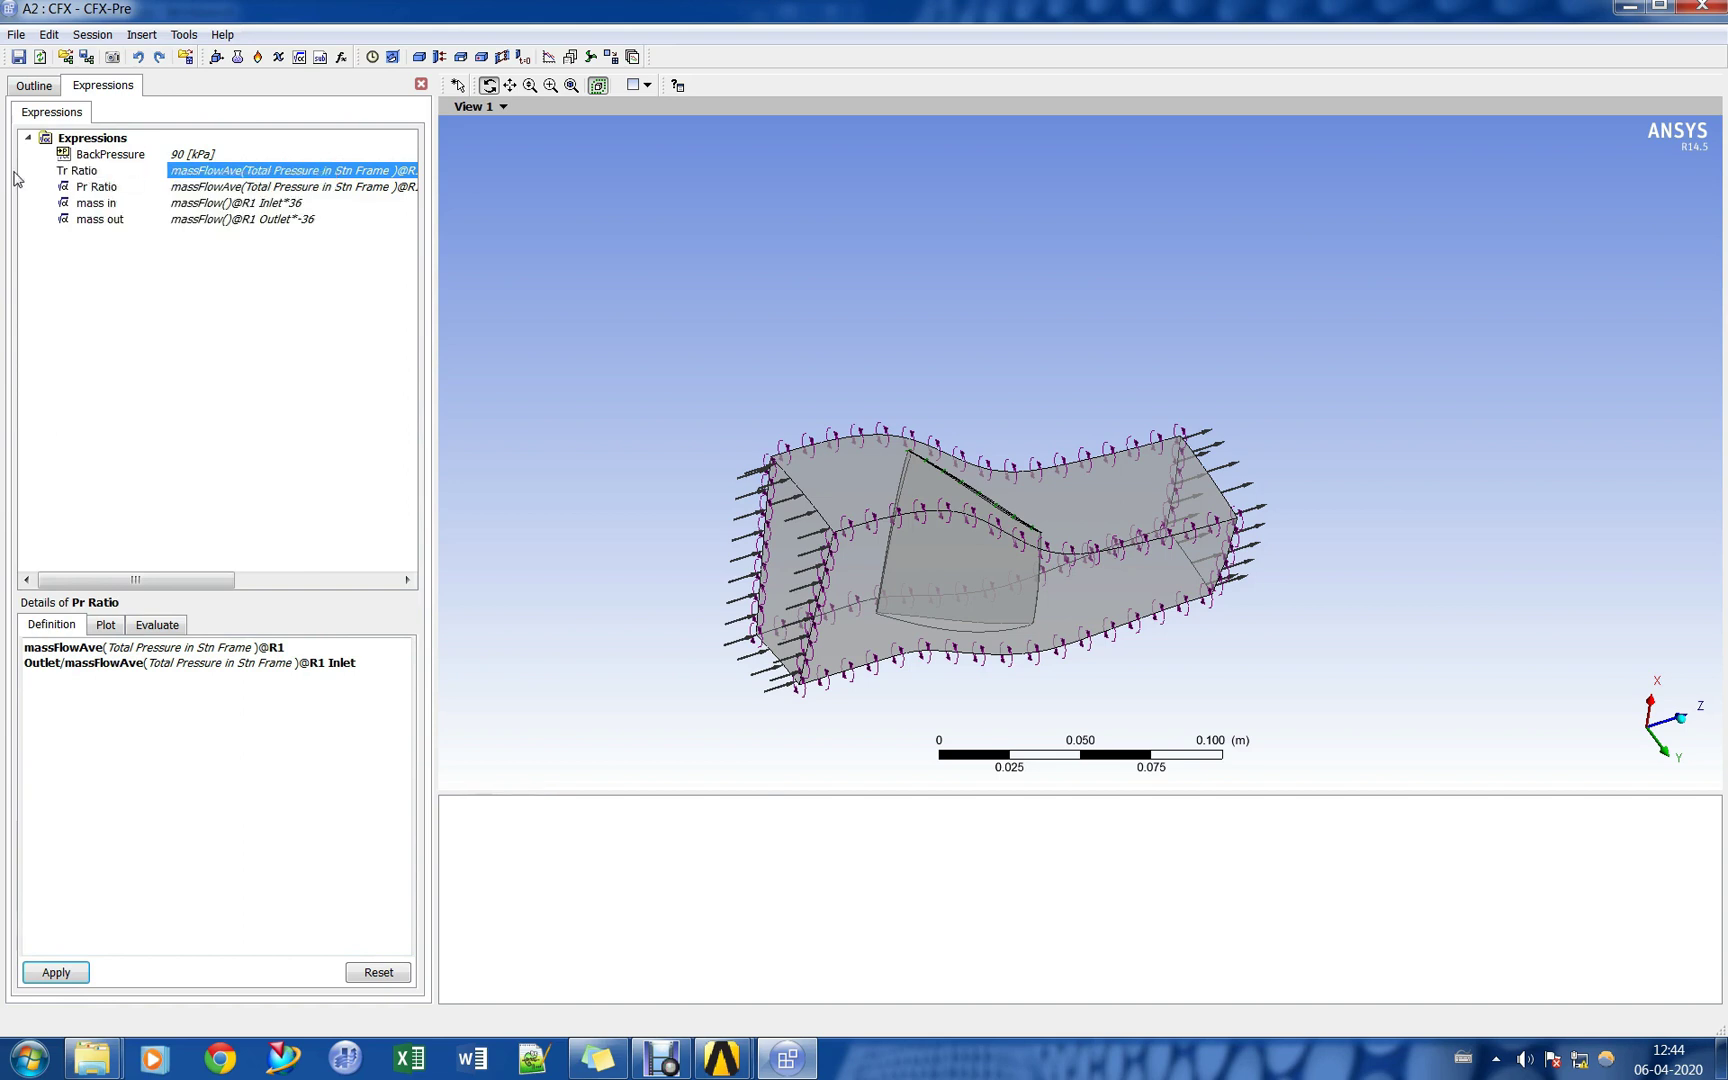
key("Return")
Replace Pressure with Temperature in both massFlowAve terms of the Tr Ratio expression and apply the definition.
left_click(119, 189)
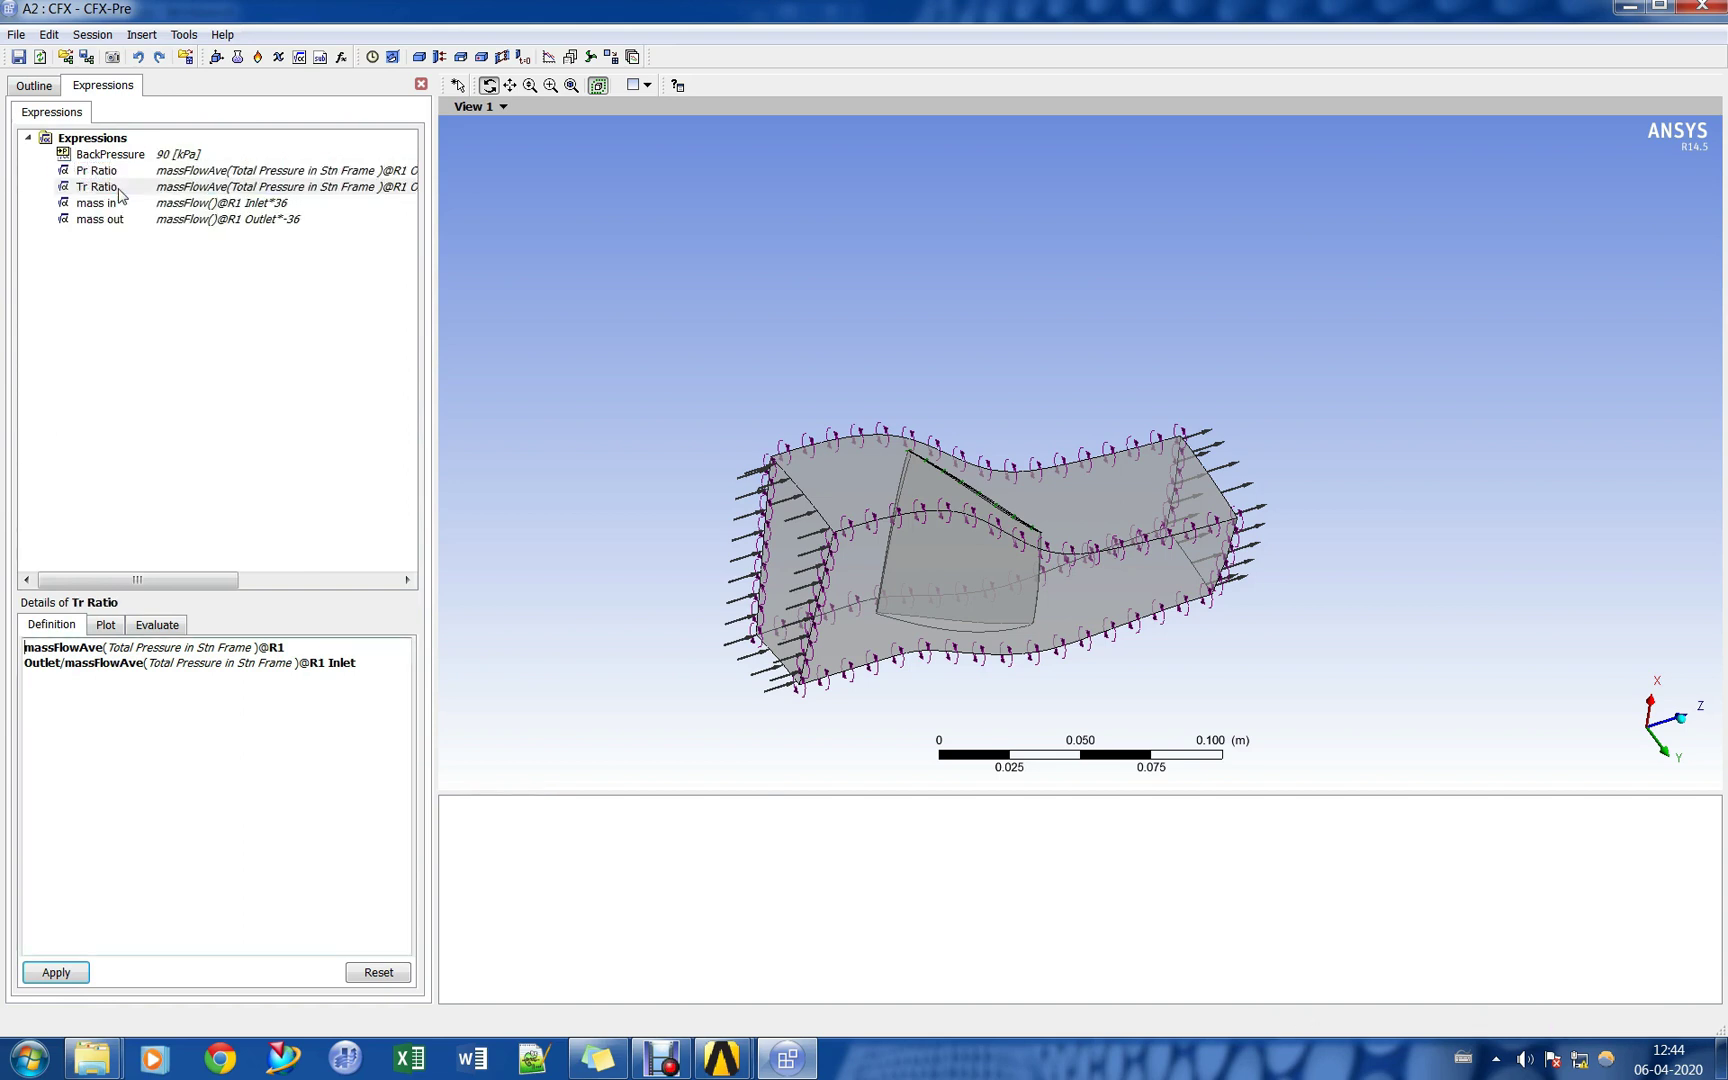
double_click(158, 650)
type("Temperature")
double_click(202, 664)
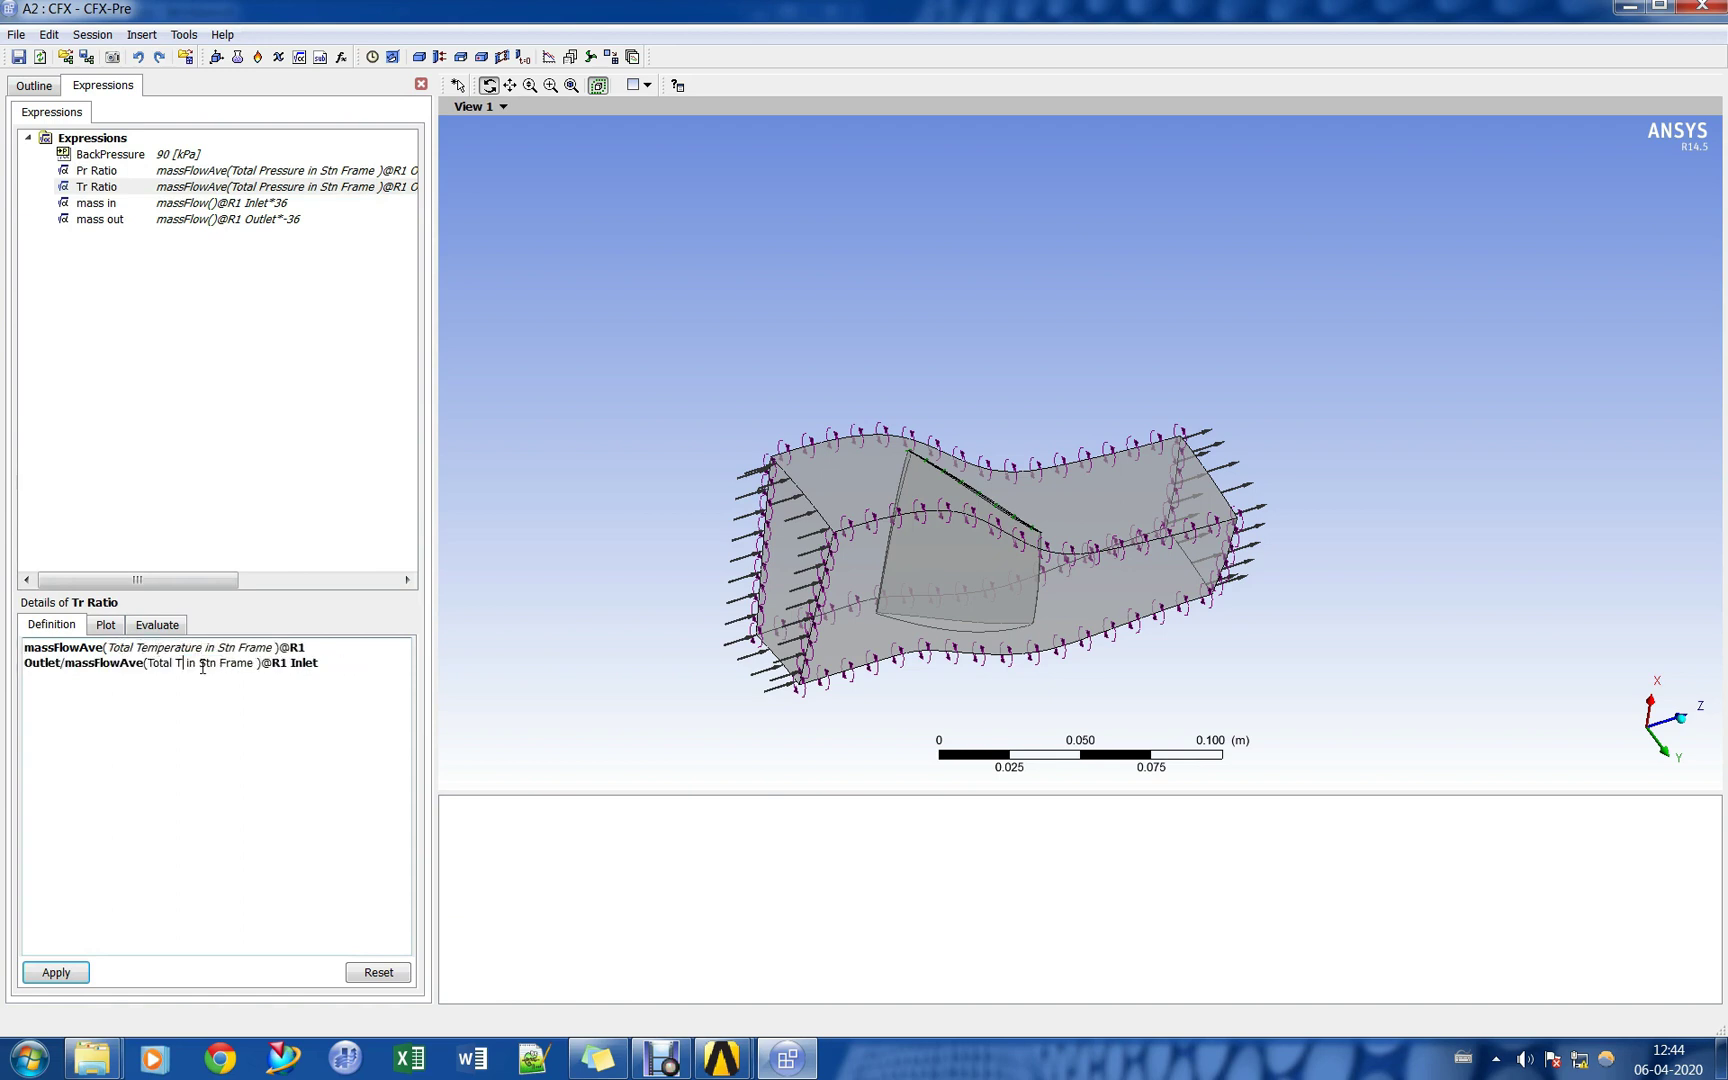
type("Temperature")
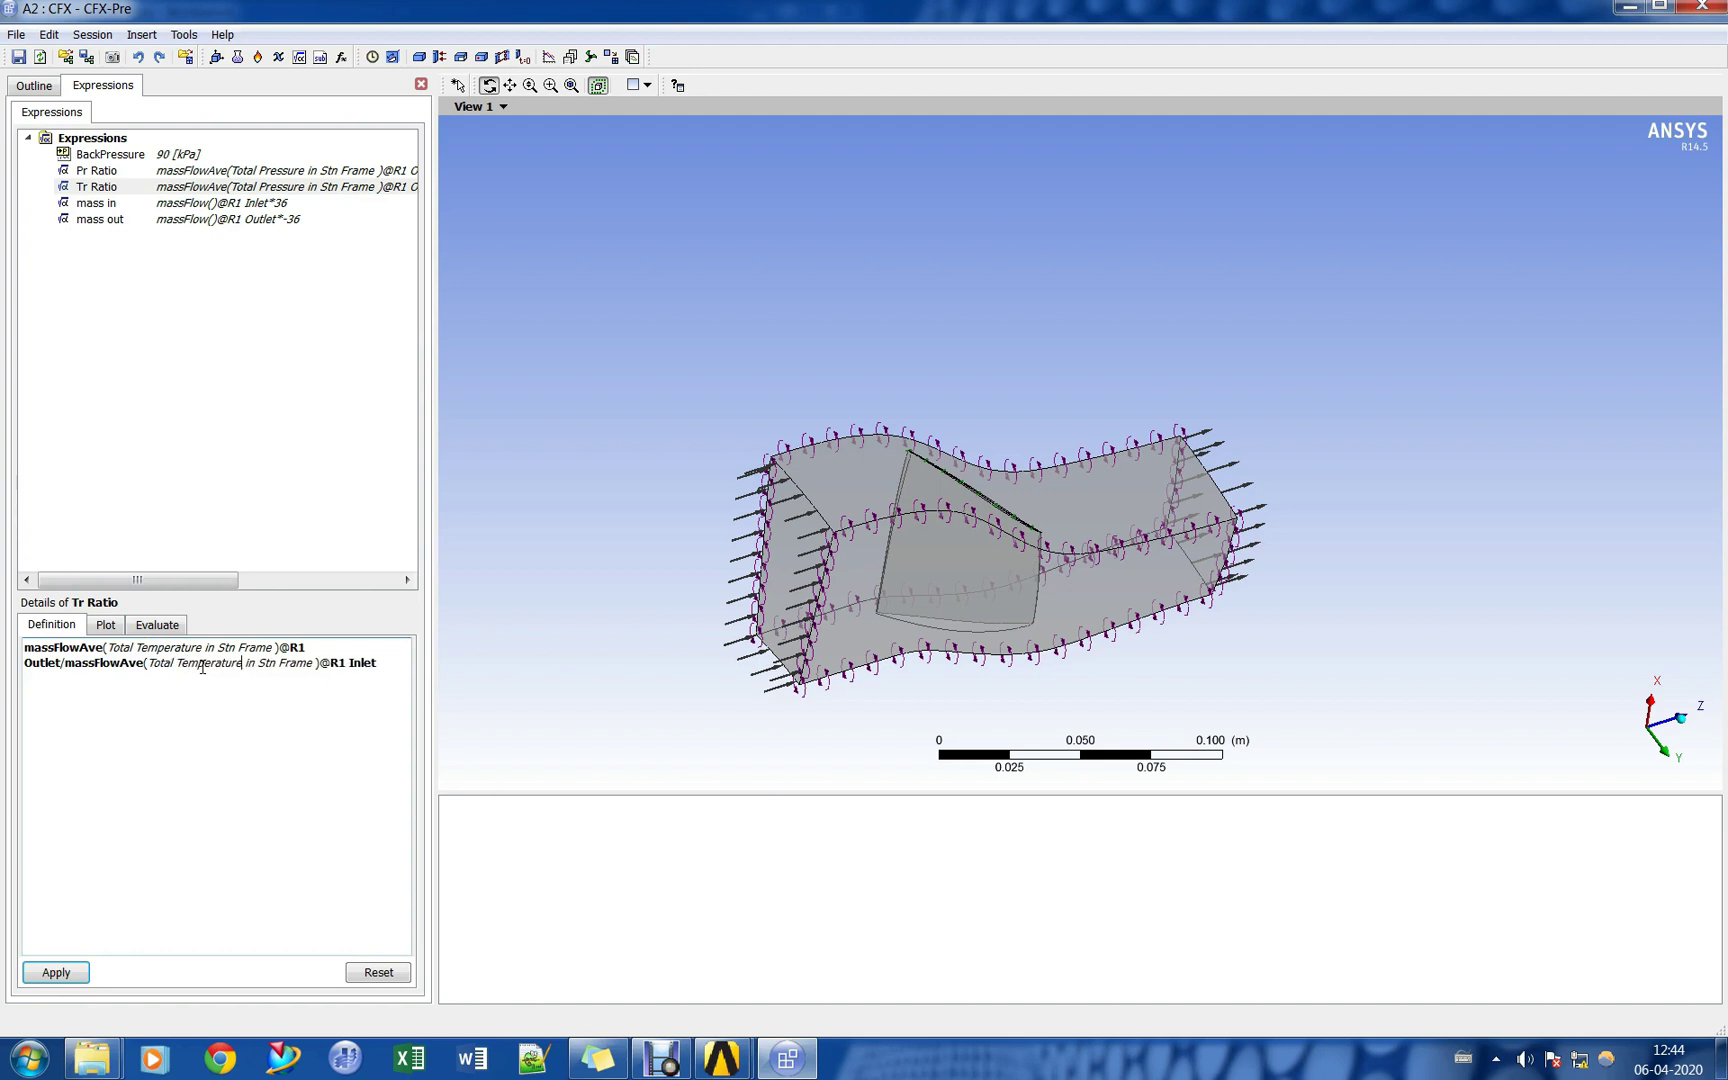
left_click(56, 972)
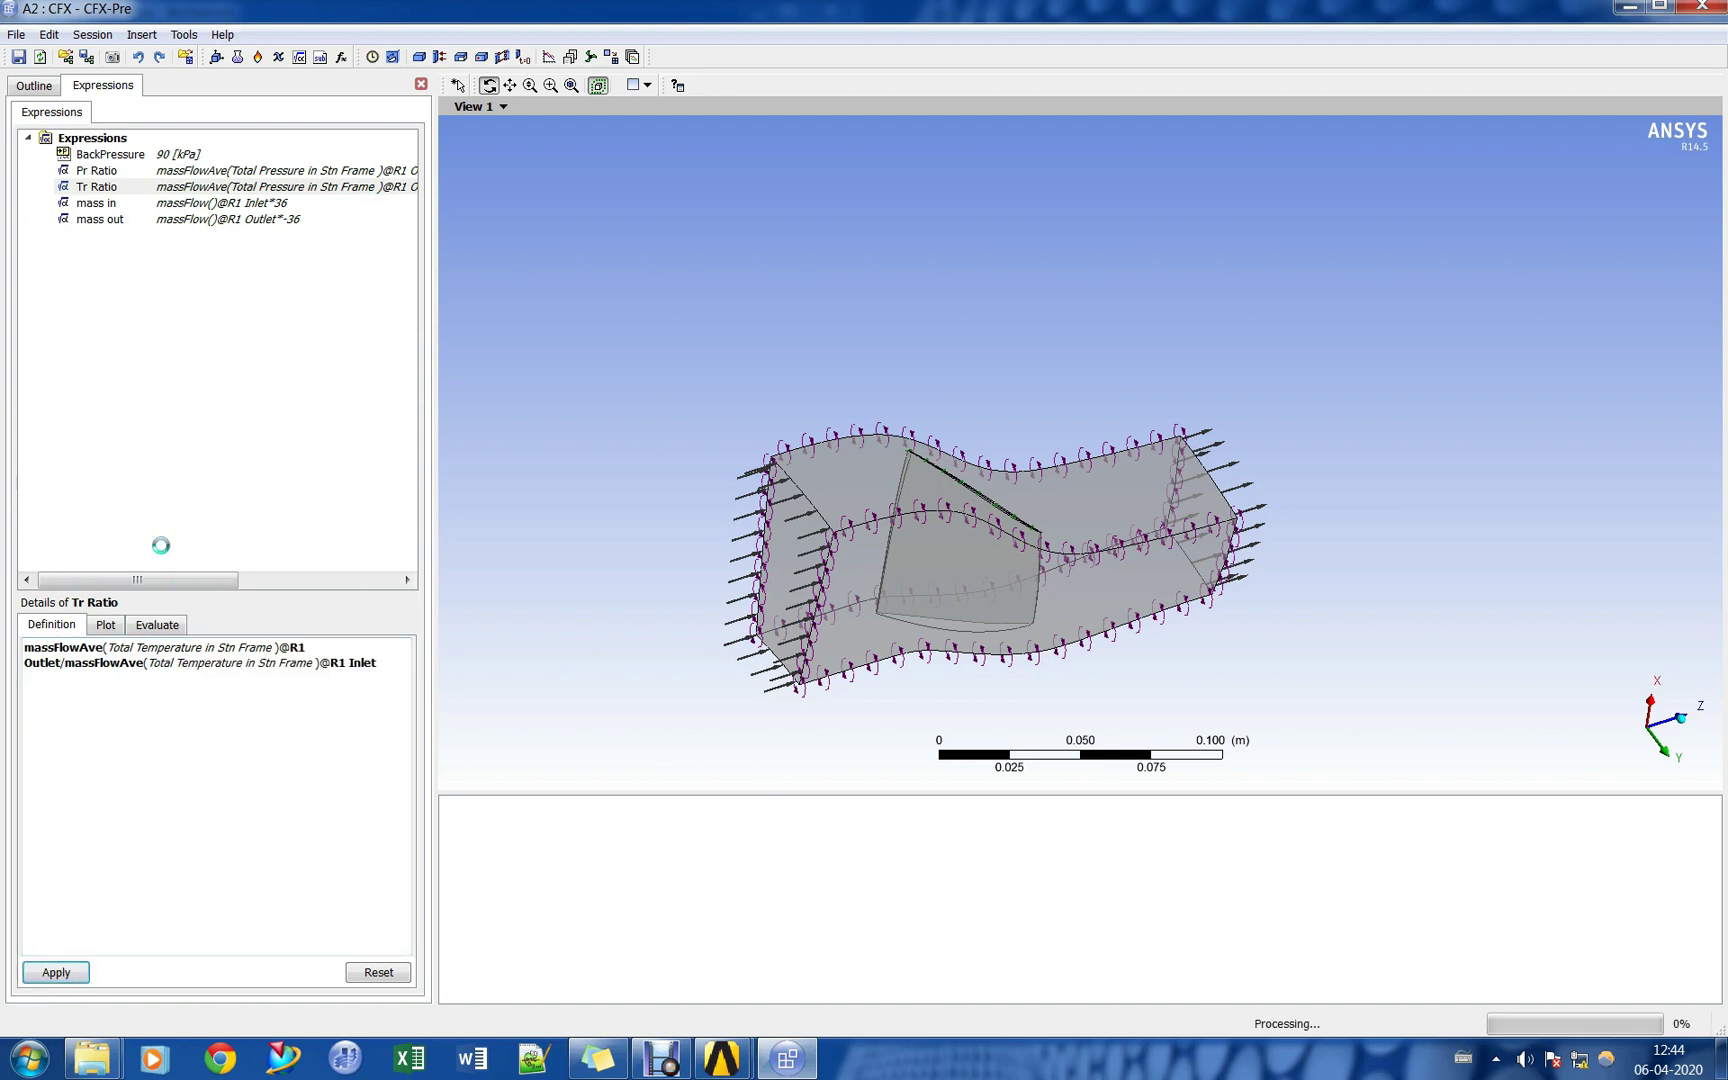
Insert a new expression named Eff.
right_click(106, 138)
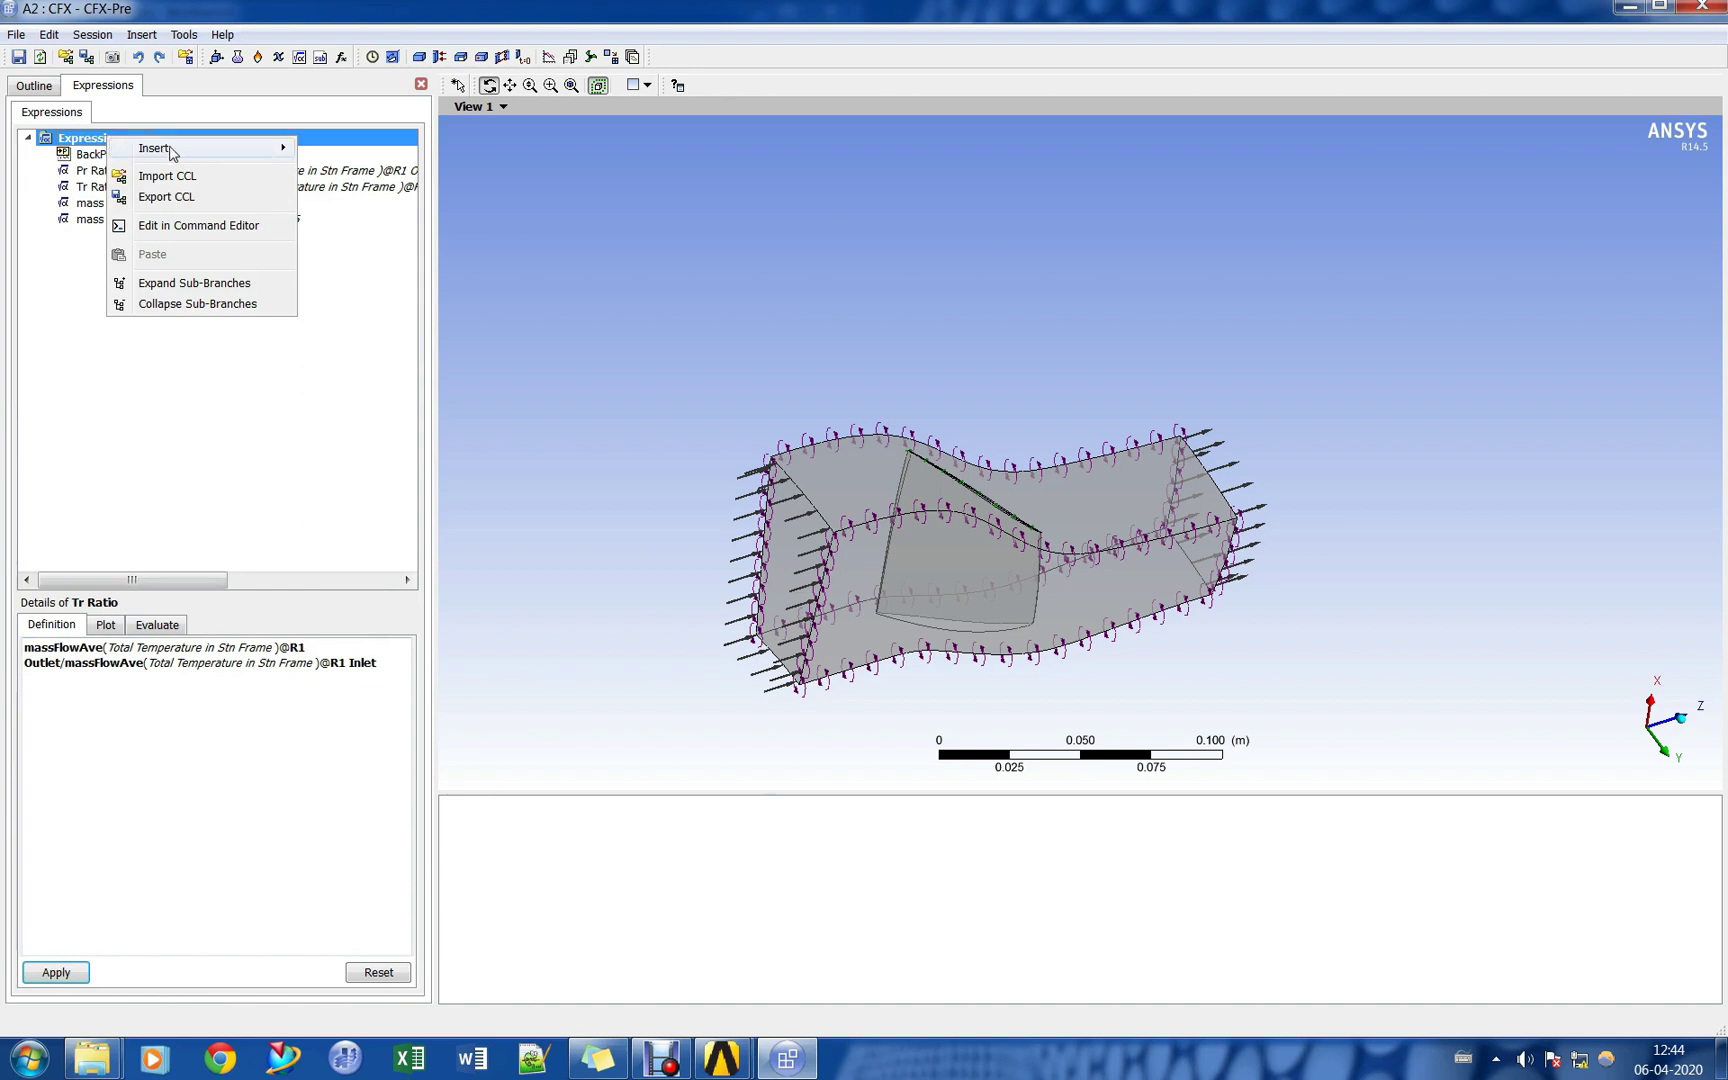
mouse_move(262, 150)
left_click(368, 152)
type("Eff")
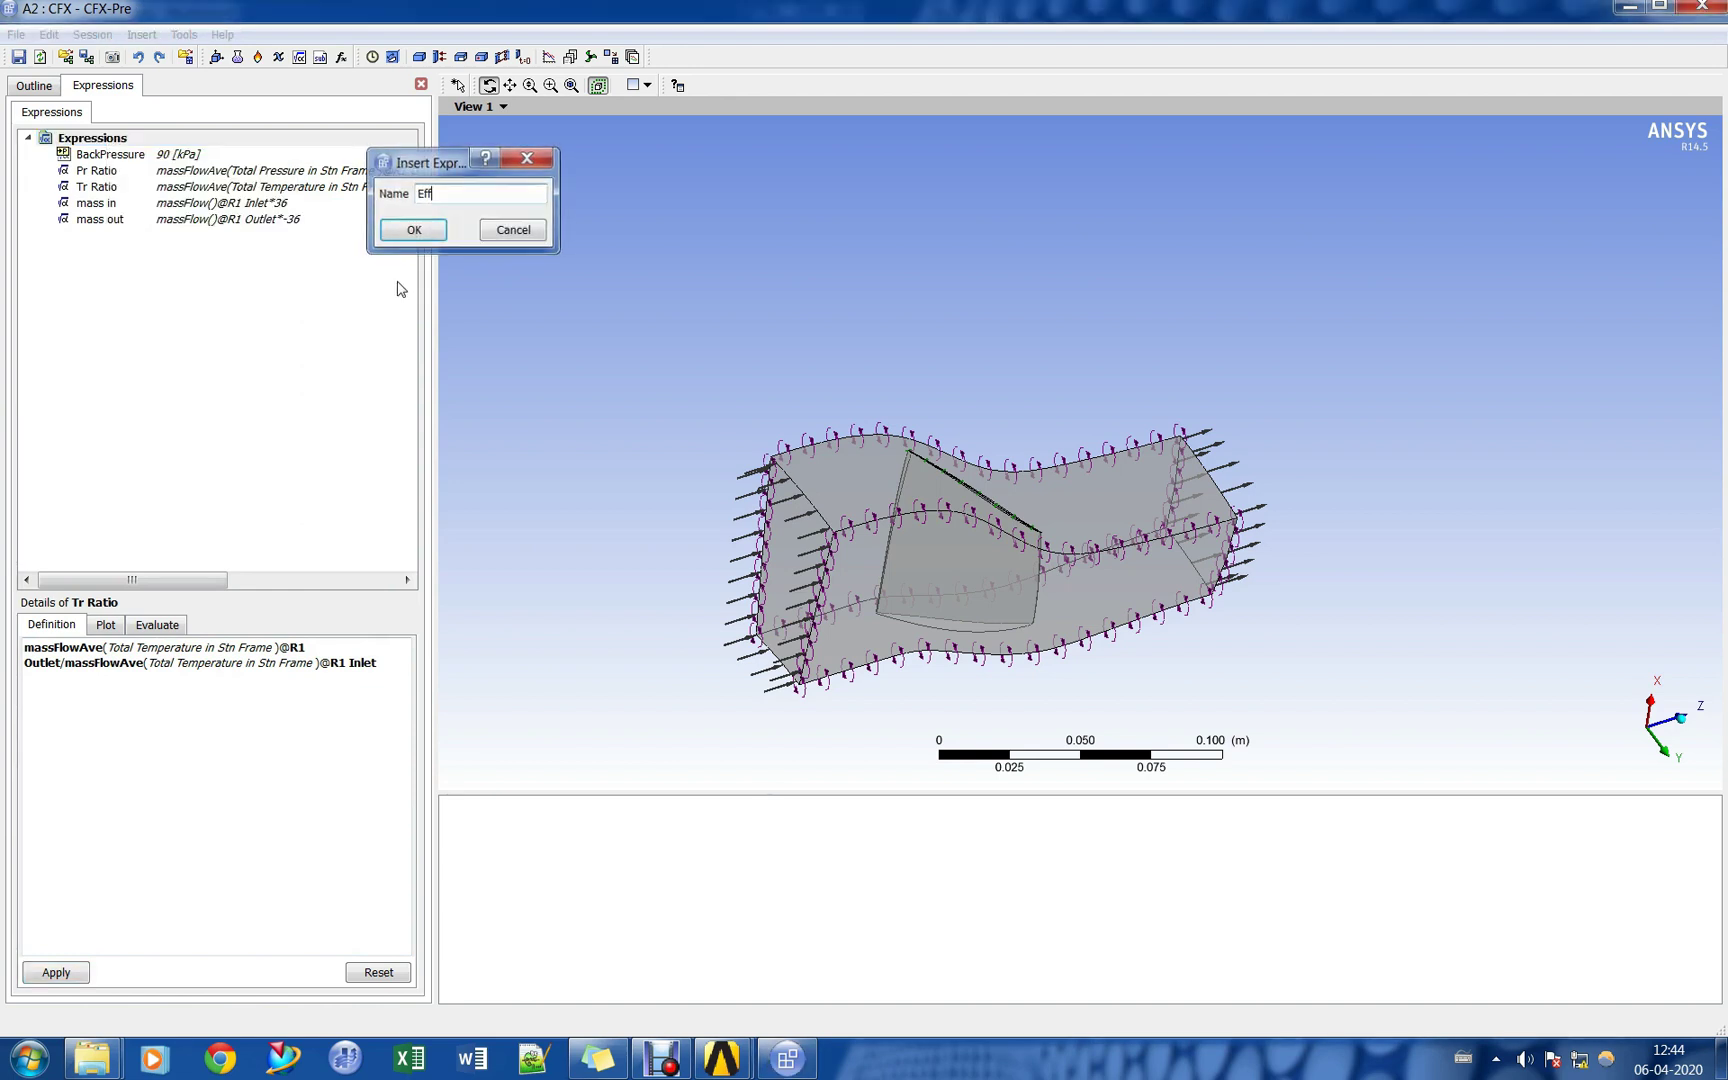
key("Return")
Define Eff as (Pr Ratio^0.2857-1)/(Tr Ratio-1), inserting the existing ratio expressions.
right_click(109, 681)
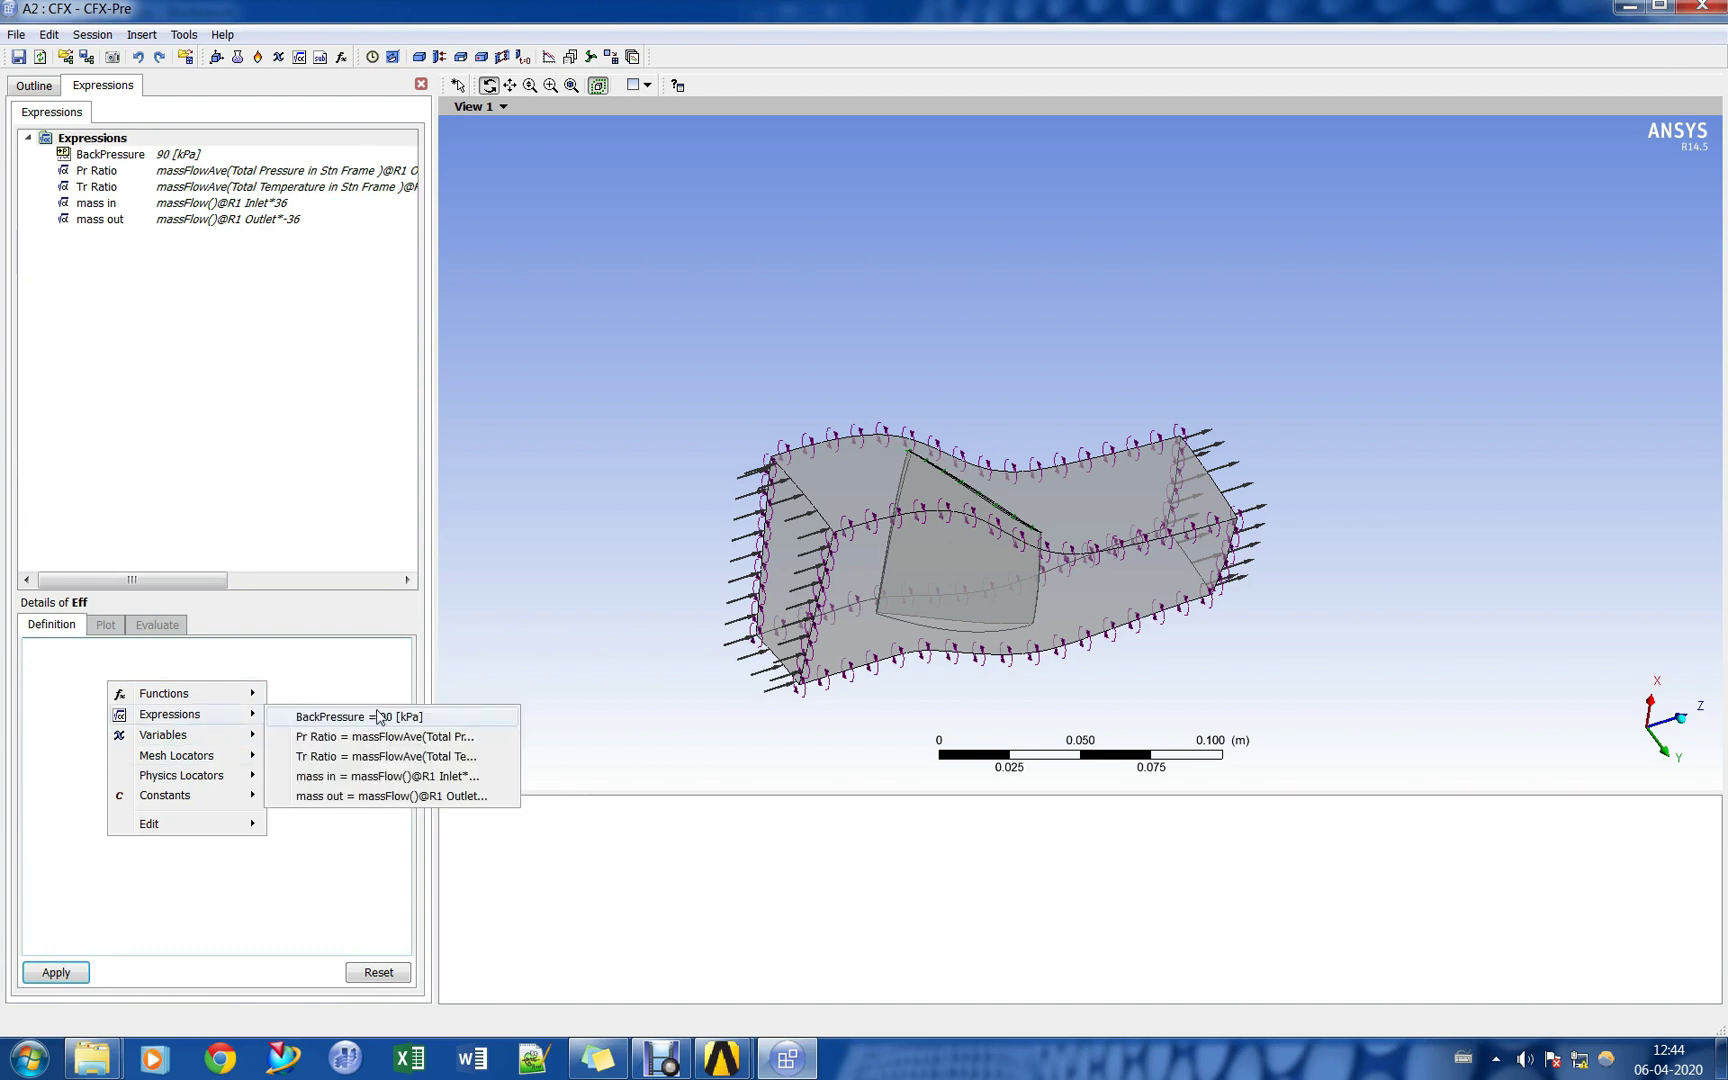
left_click(392, 740)
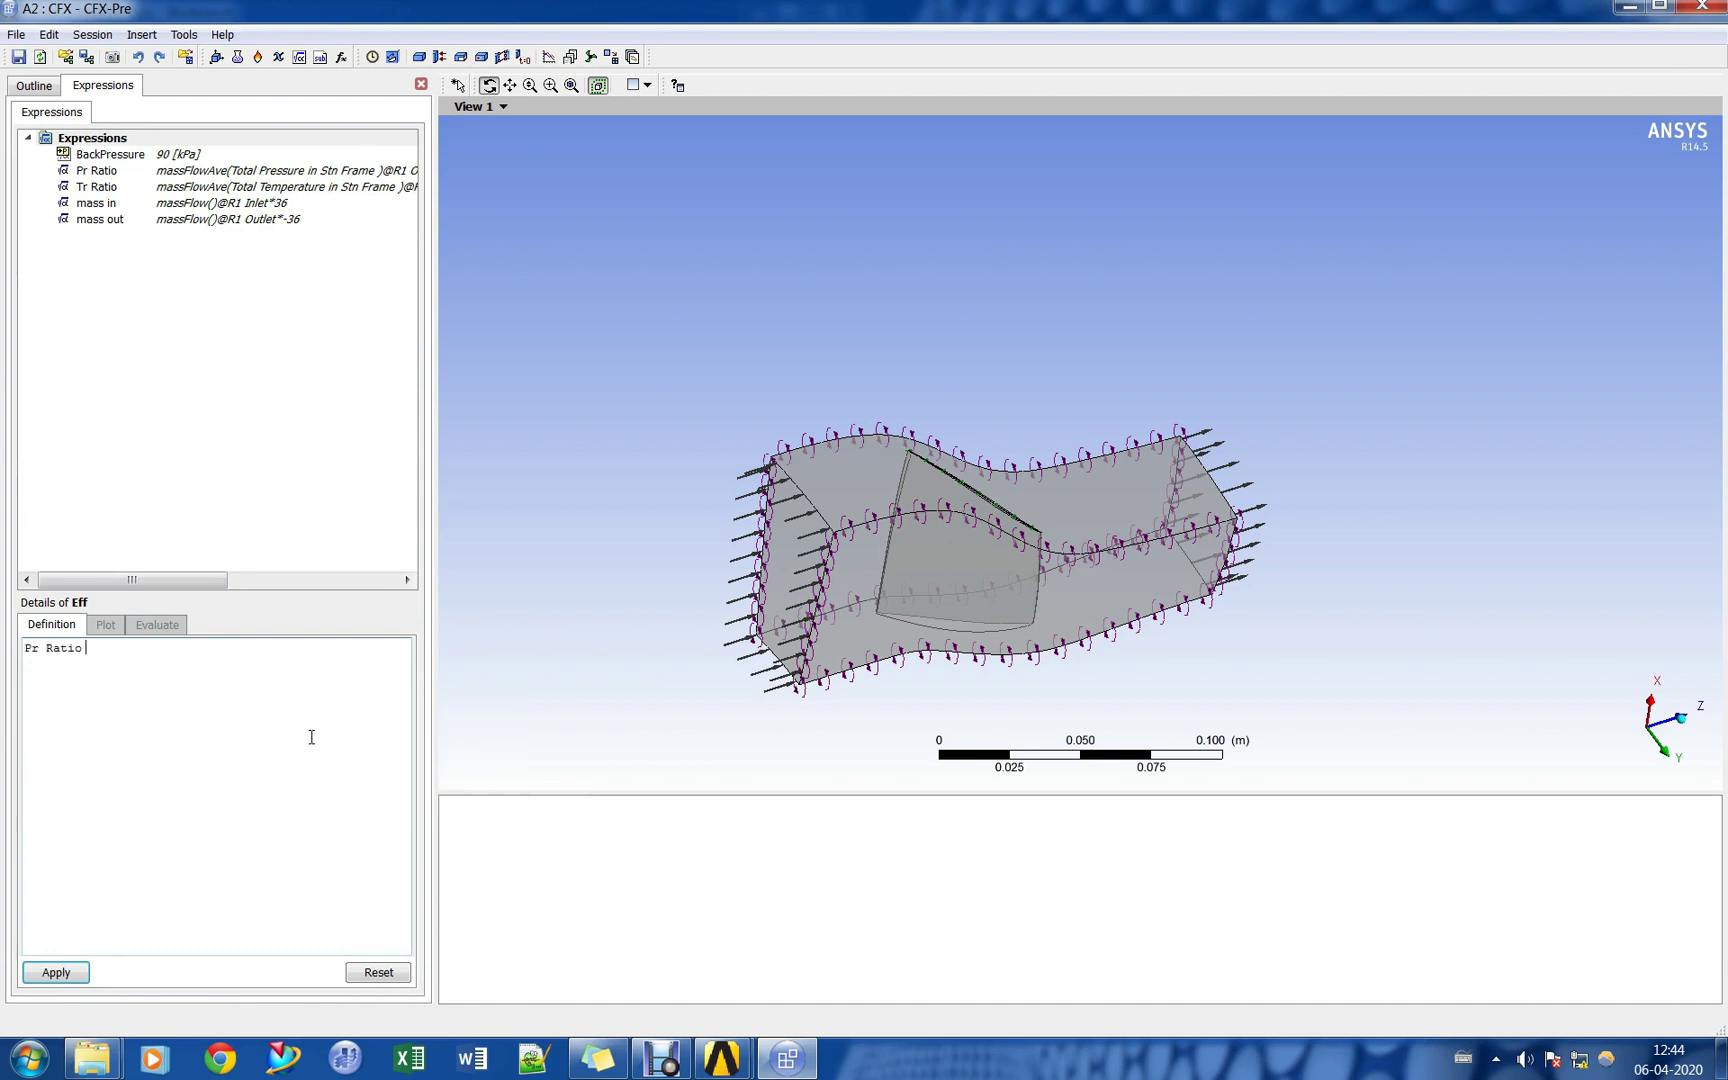
type("^0.2857-1)/(")
right_click(258, 678)
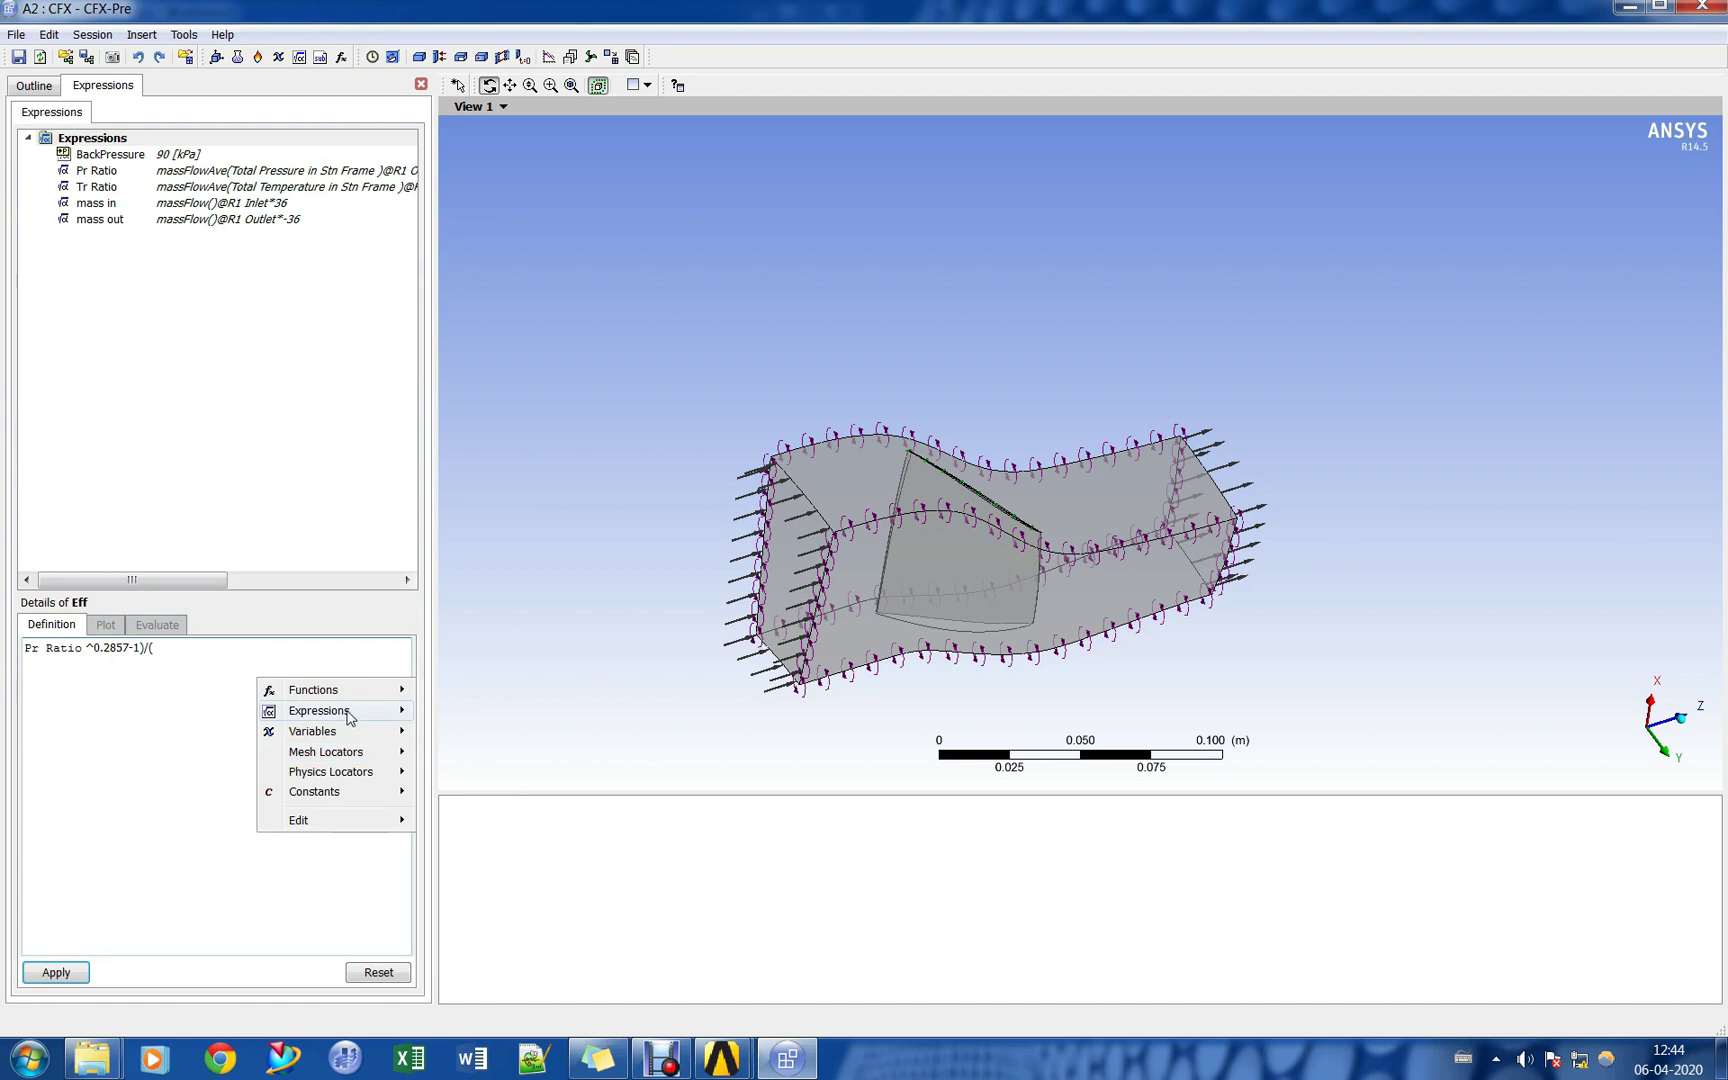
mouse_move(350, 712)
left_click(513, 753)
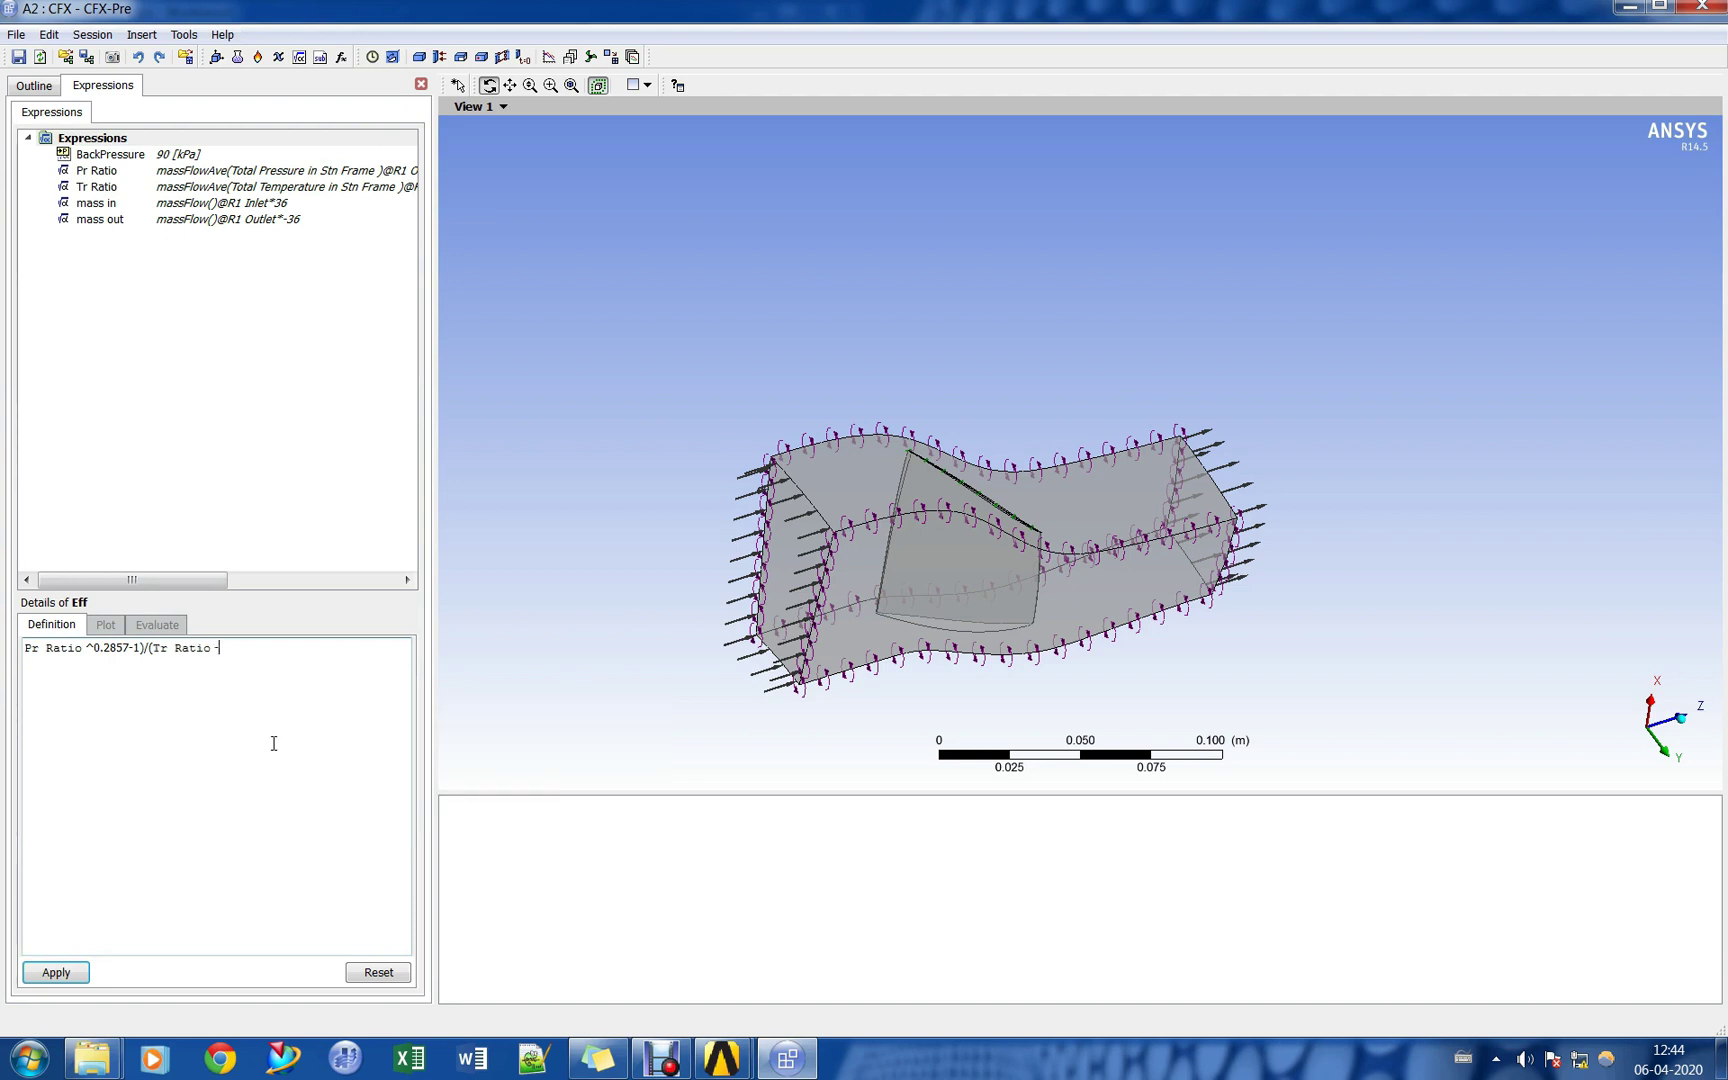
type(")")
key("Home")
type("(")
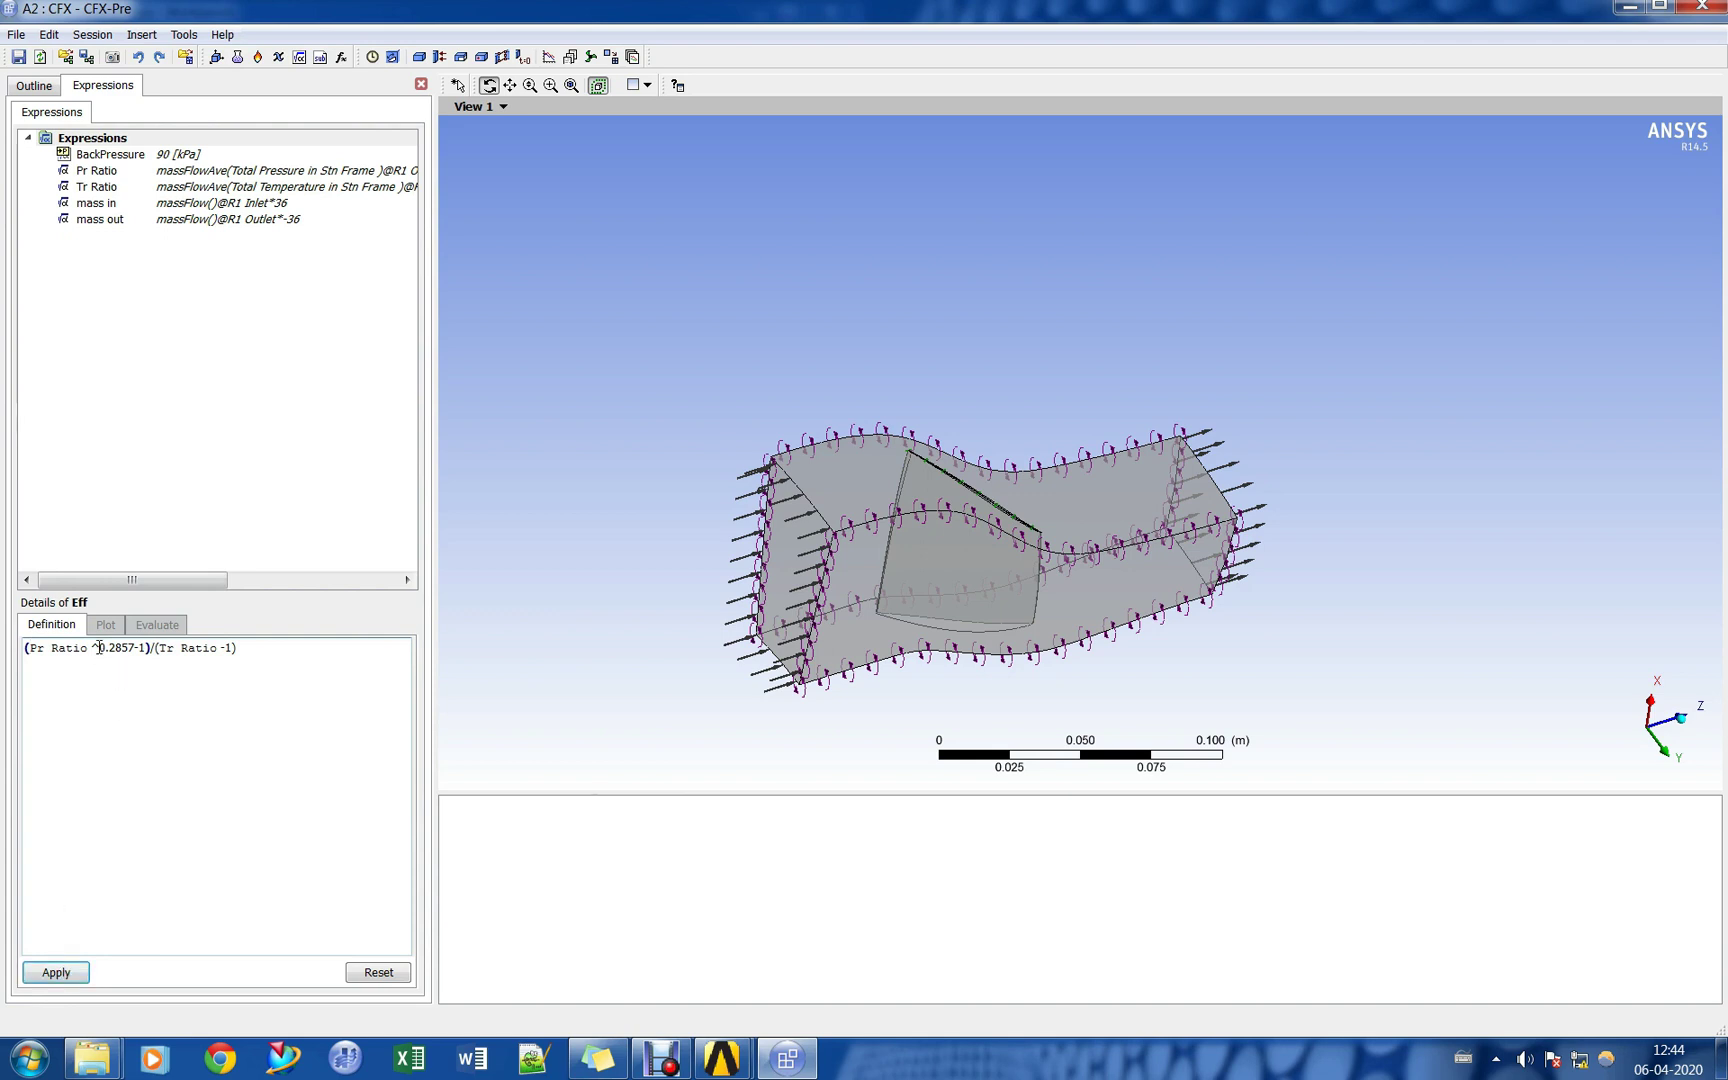
Replace the 0.2857 exponent in the Eff definition with ((1.4-1)/1.4) and apply the expression.
left_click_drag(99, 648, 135, 648)
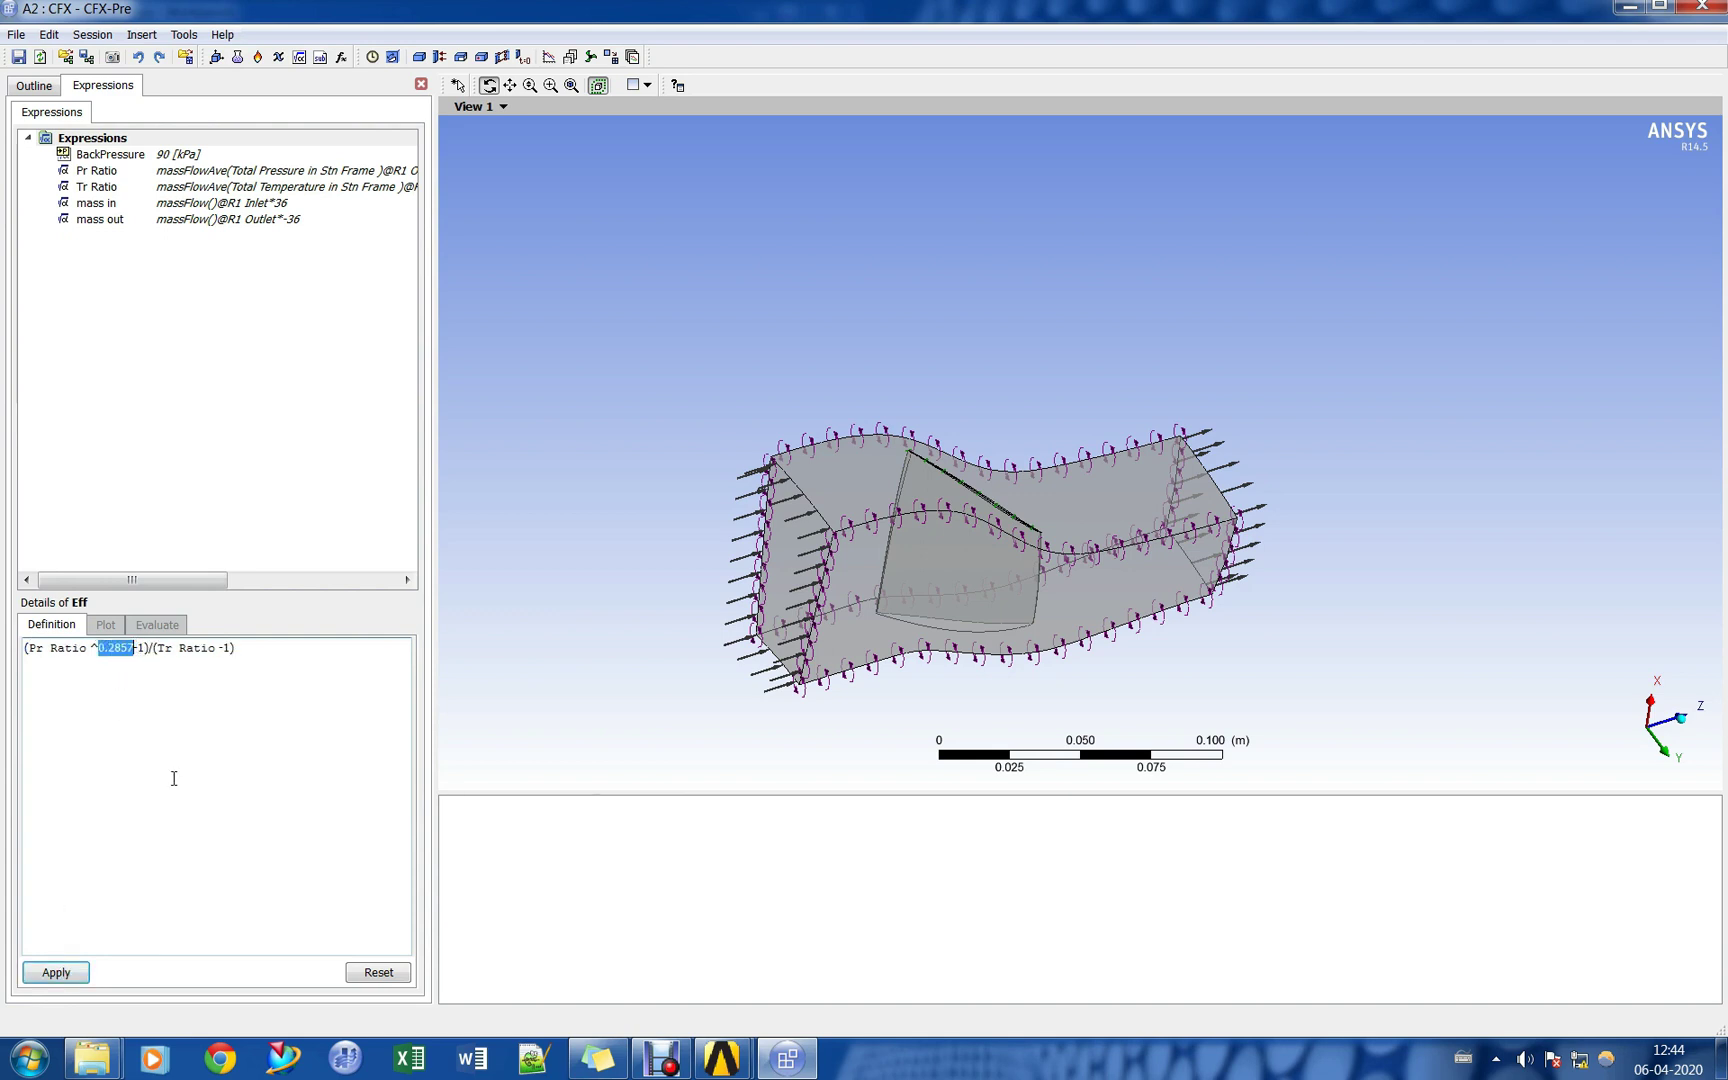
type("()")
type("((")
type("1.4")
type("-1")
key("Right")
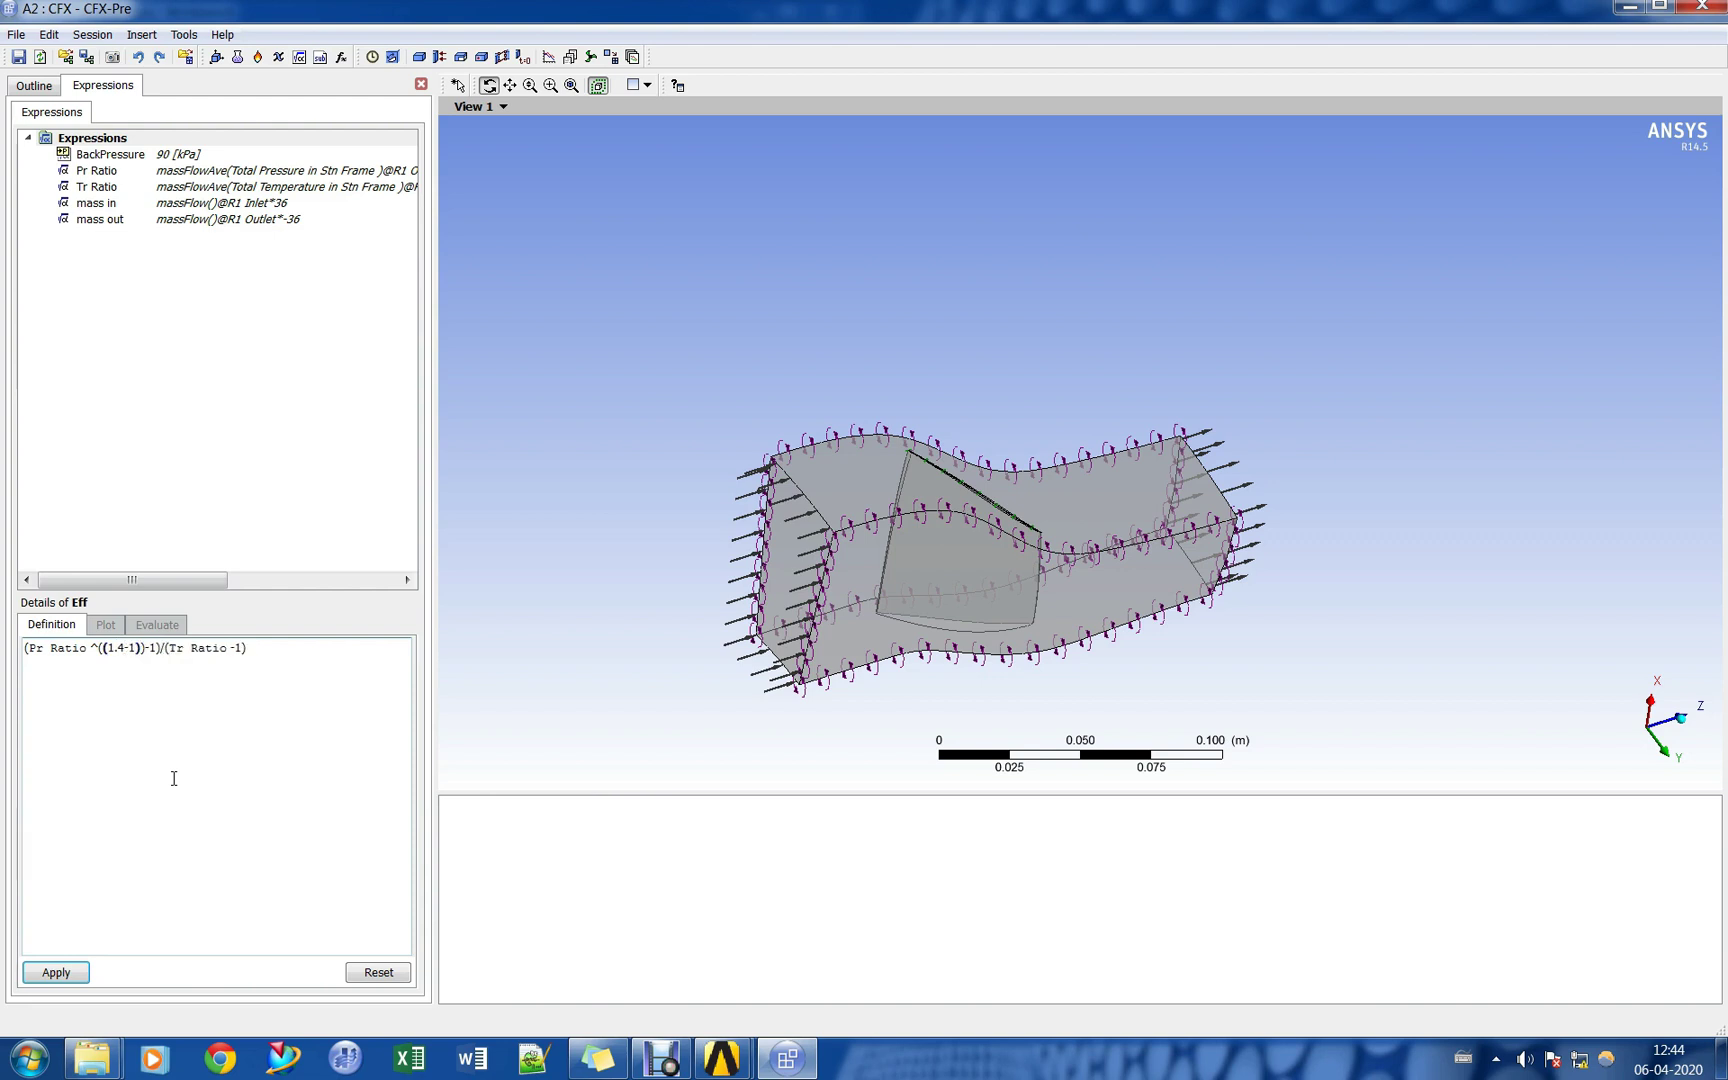
type("/1.4")
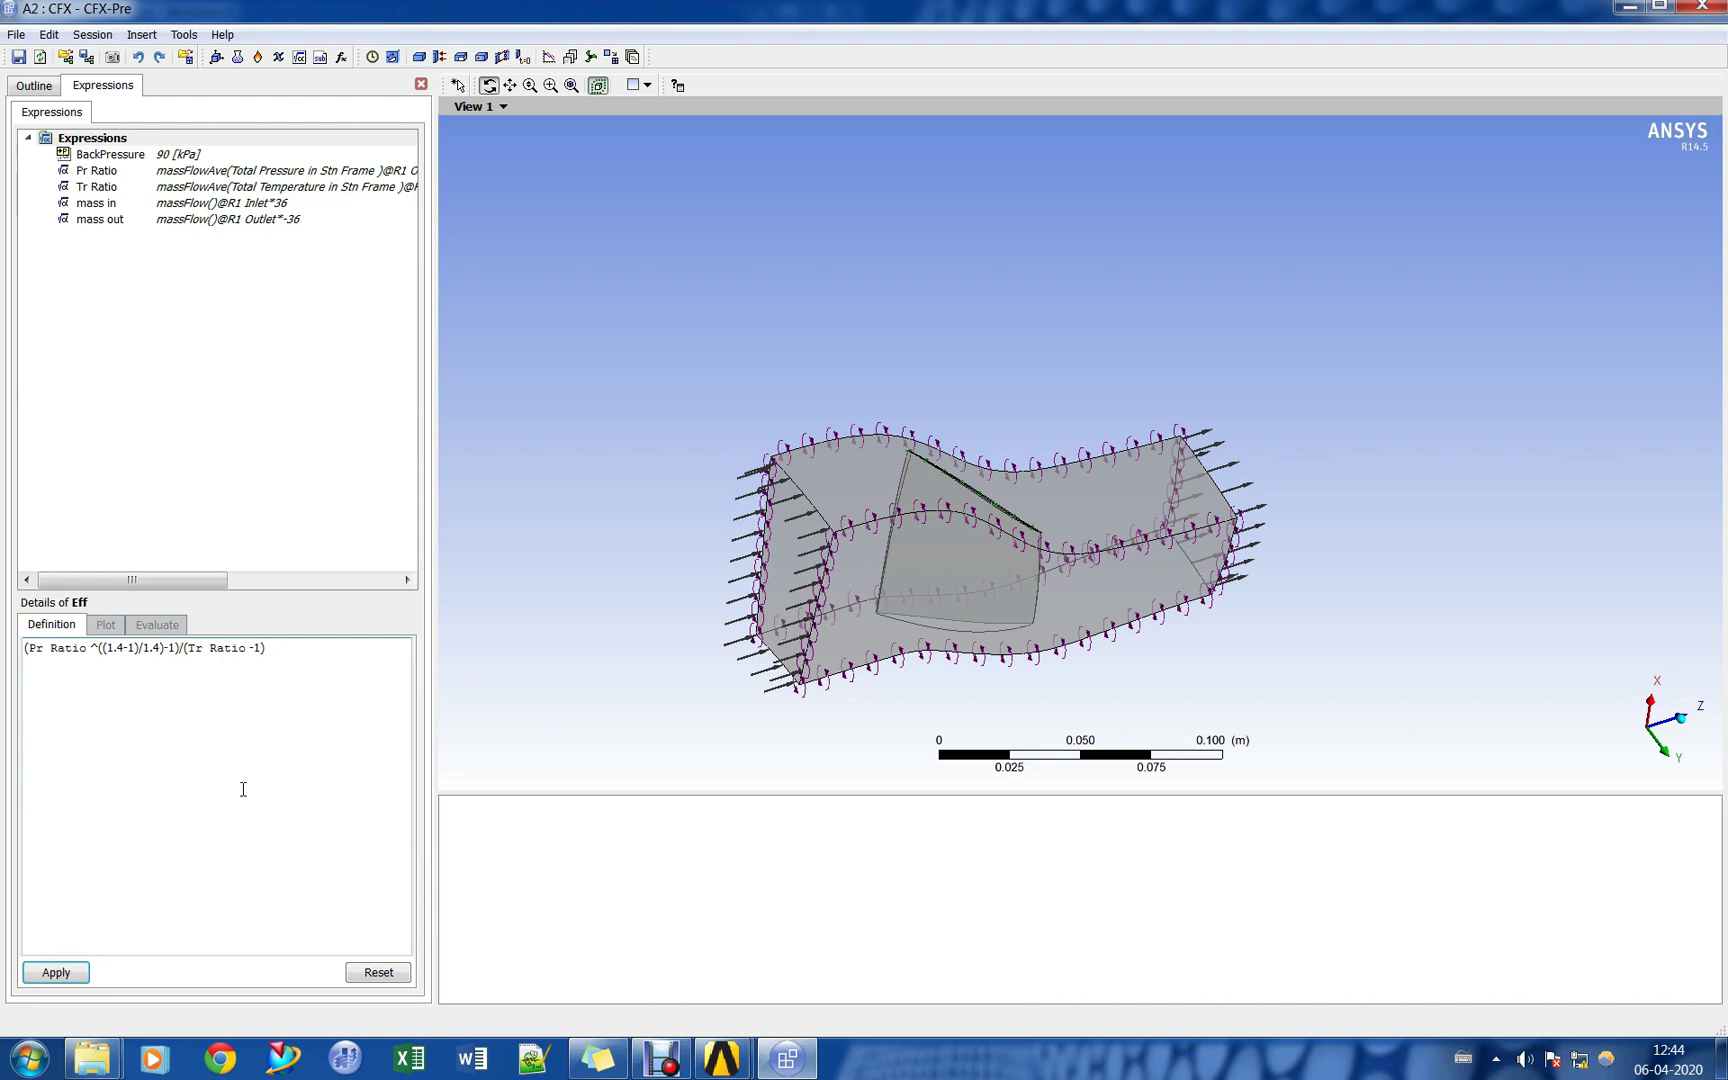
left_click(56, 972)
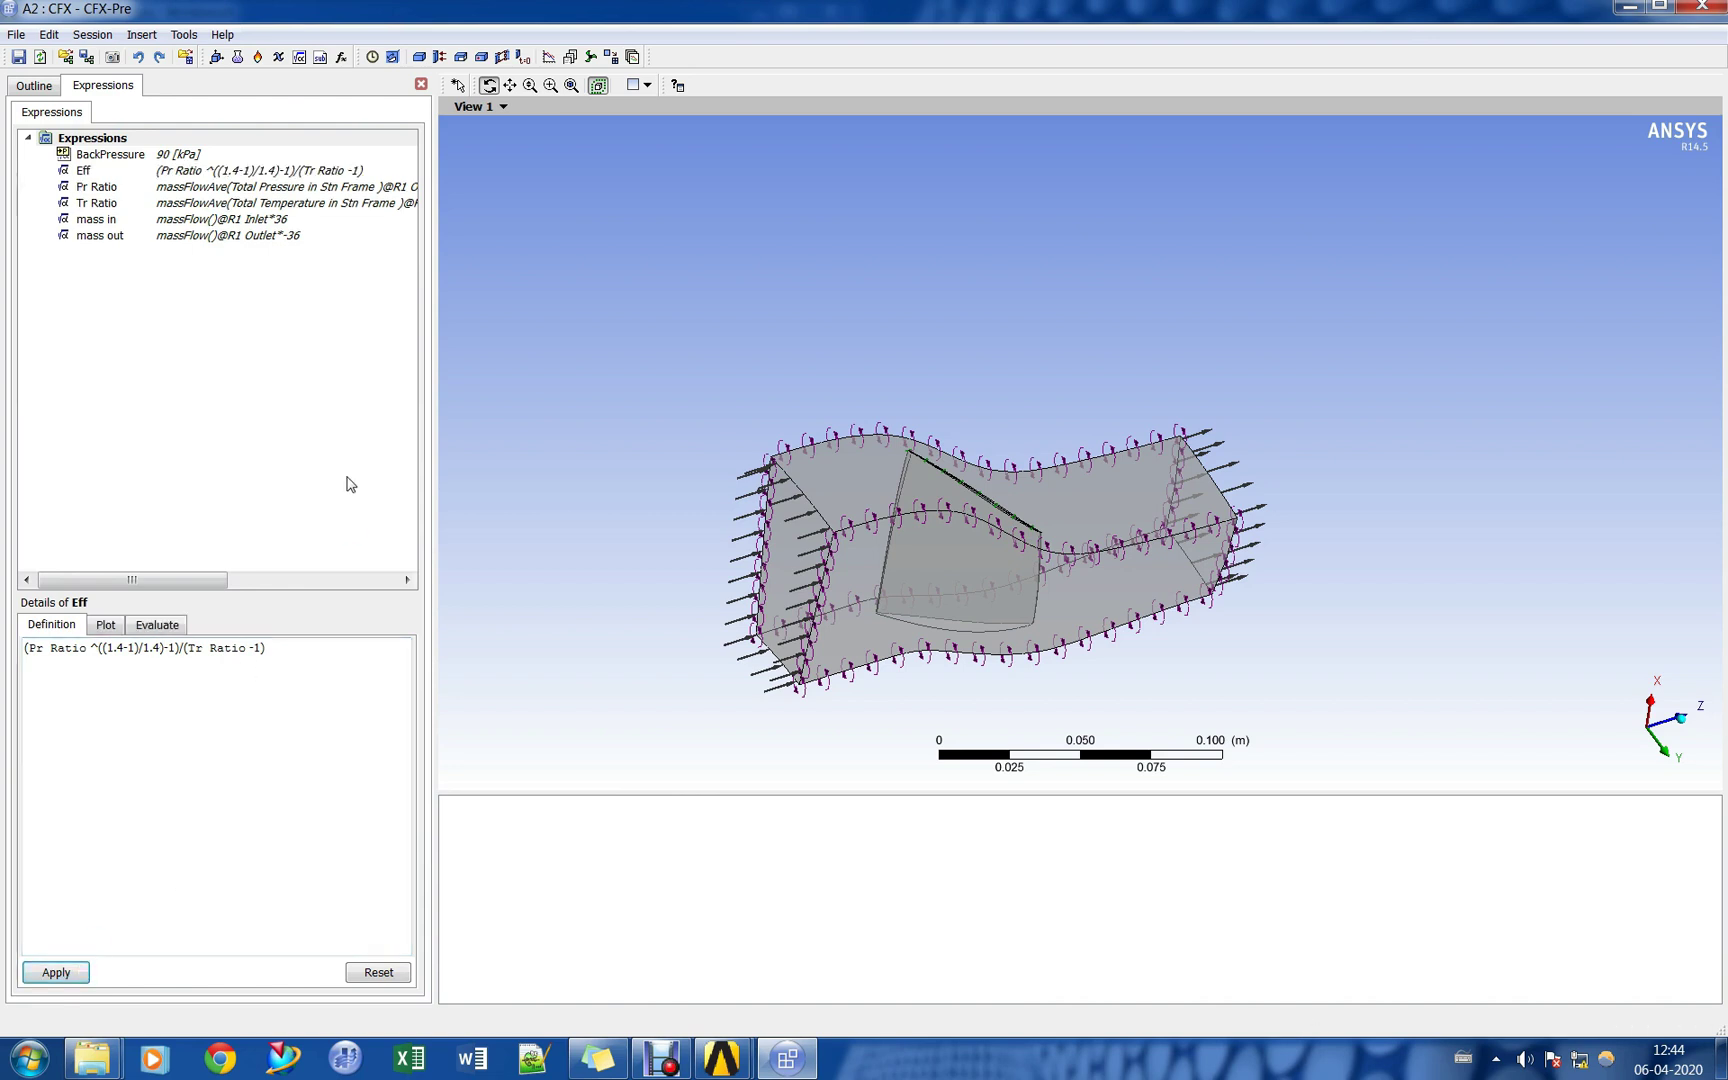
Add a monitor object named Mass in to the monitor settings of the Flow Analysis 1 Output Control.
left_click(40, 89)
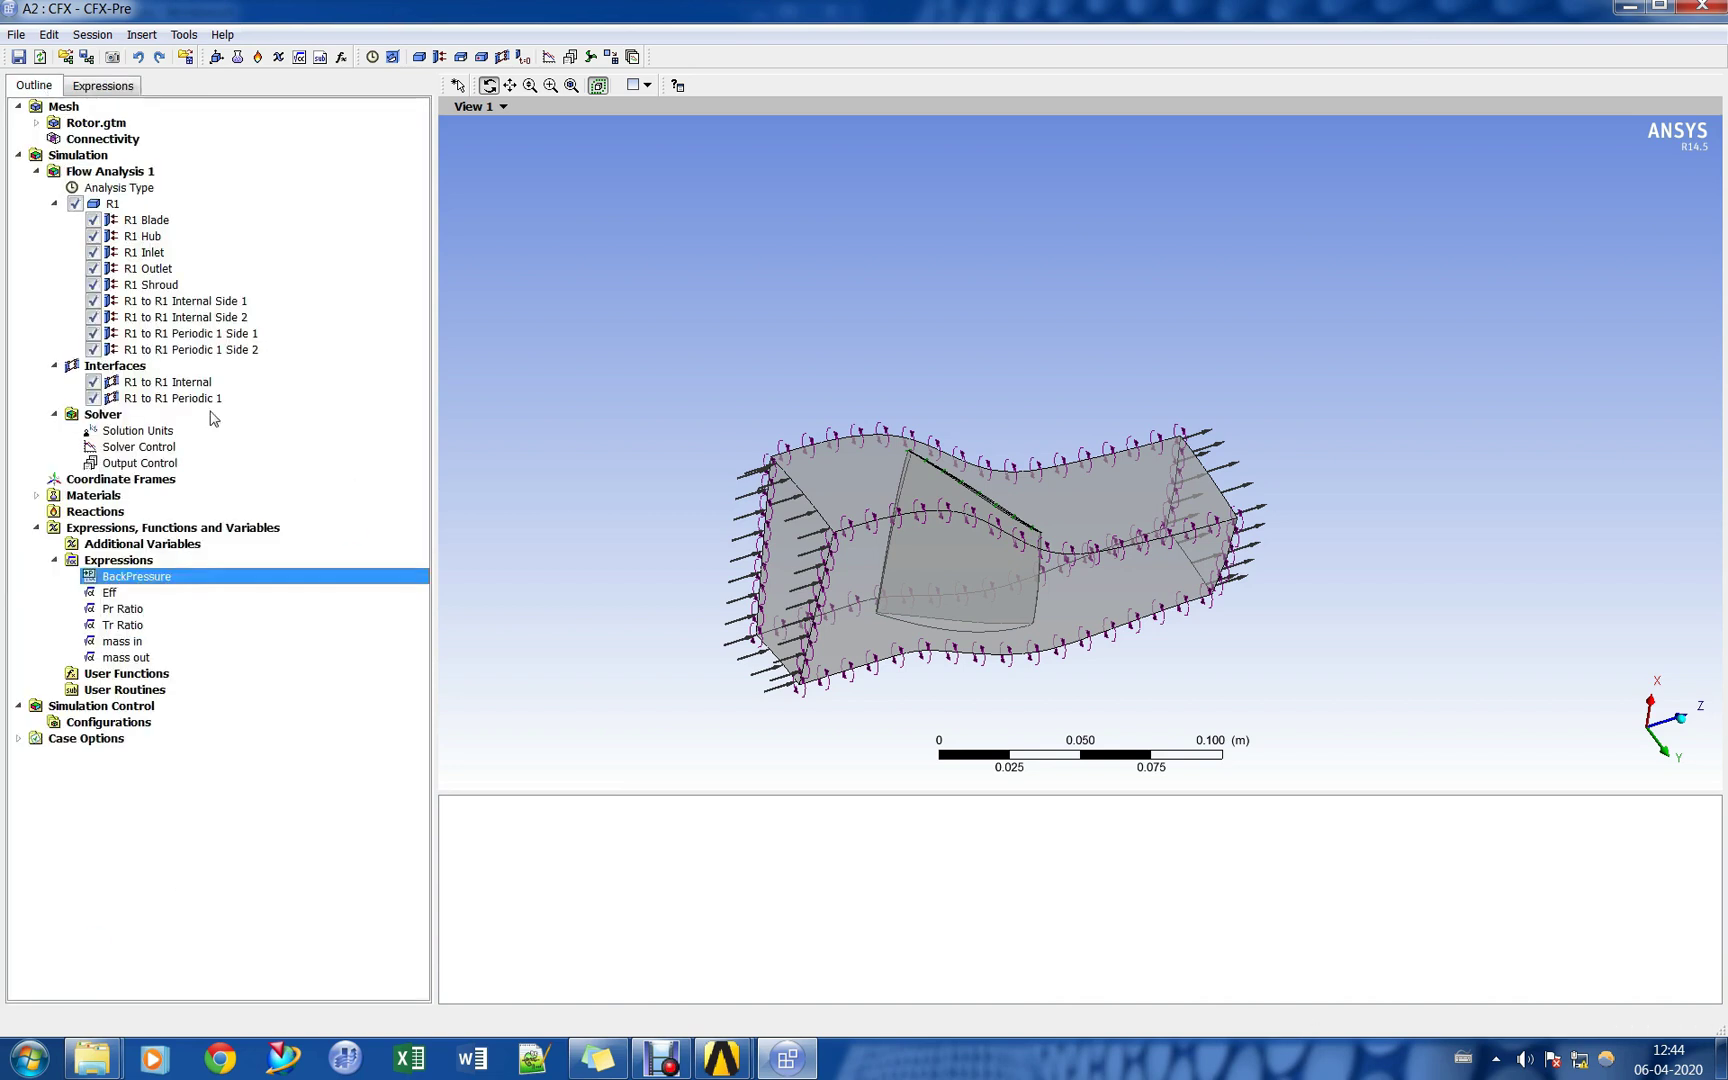
double_click(140, 463)
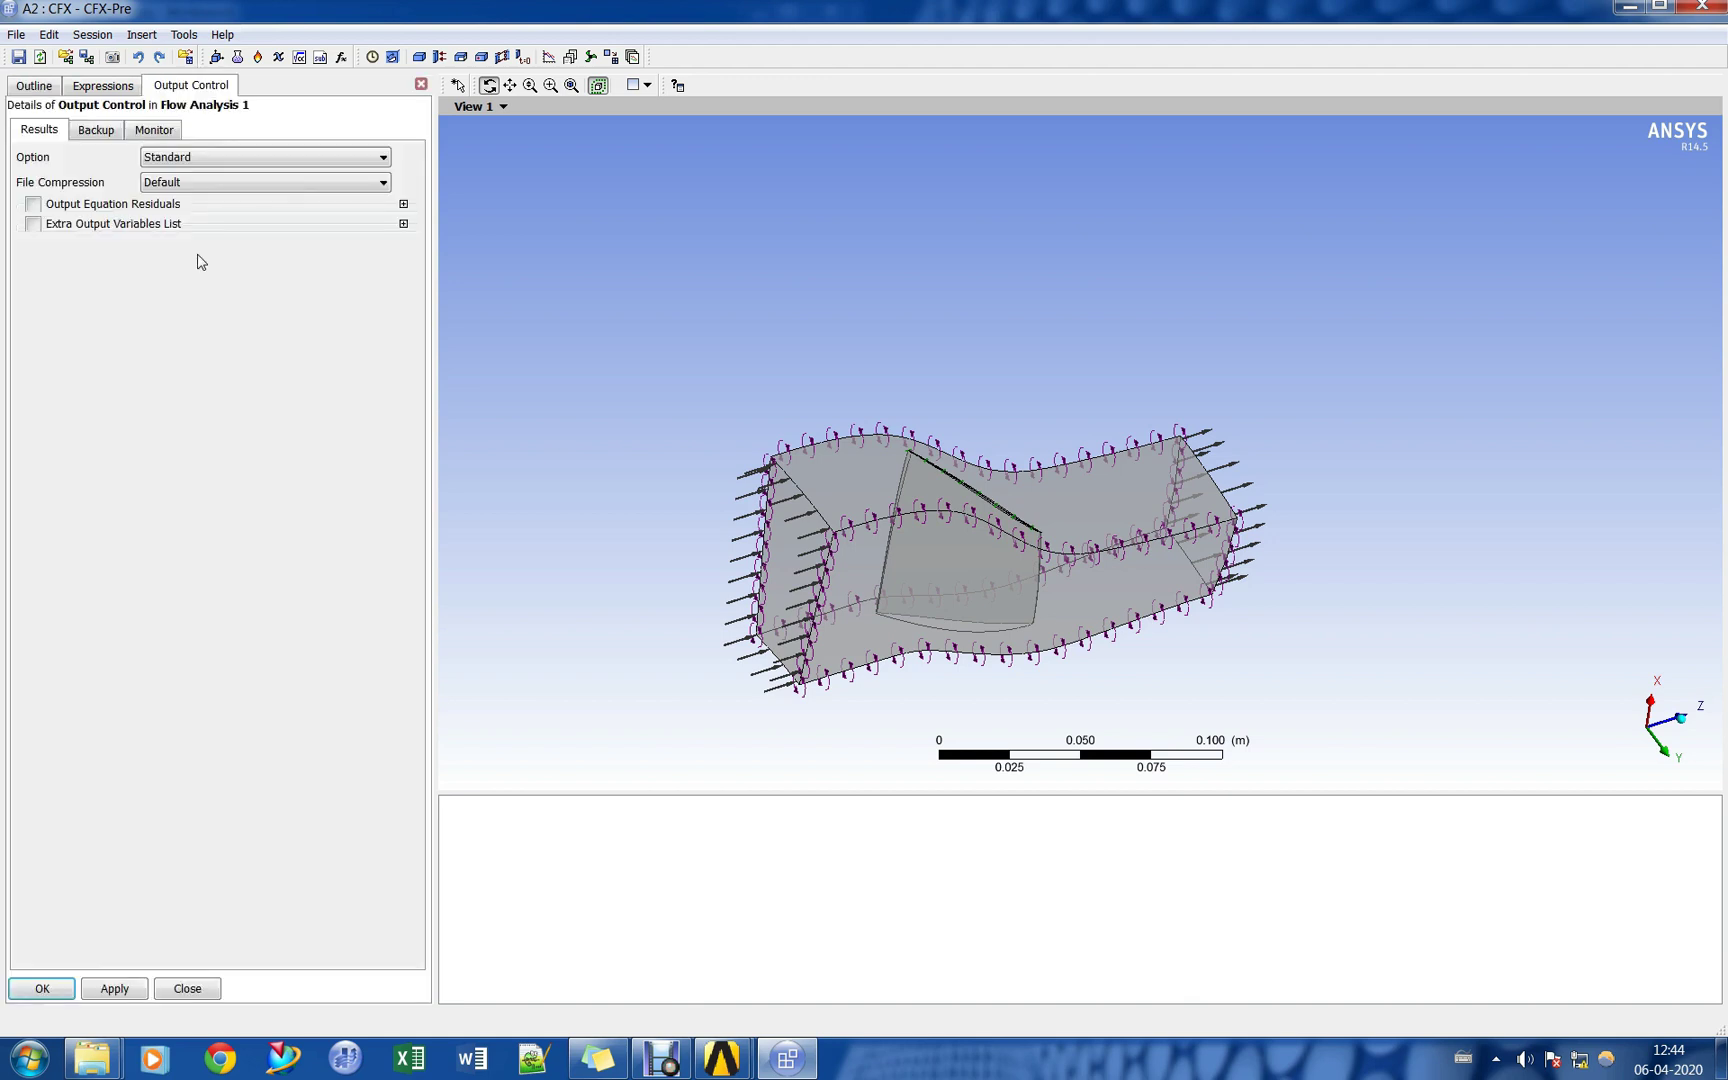
left_click(154, 129)
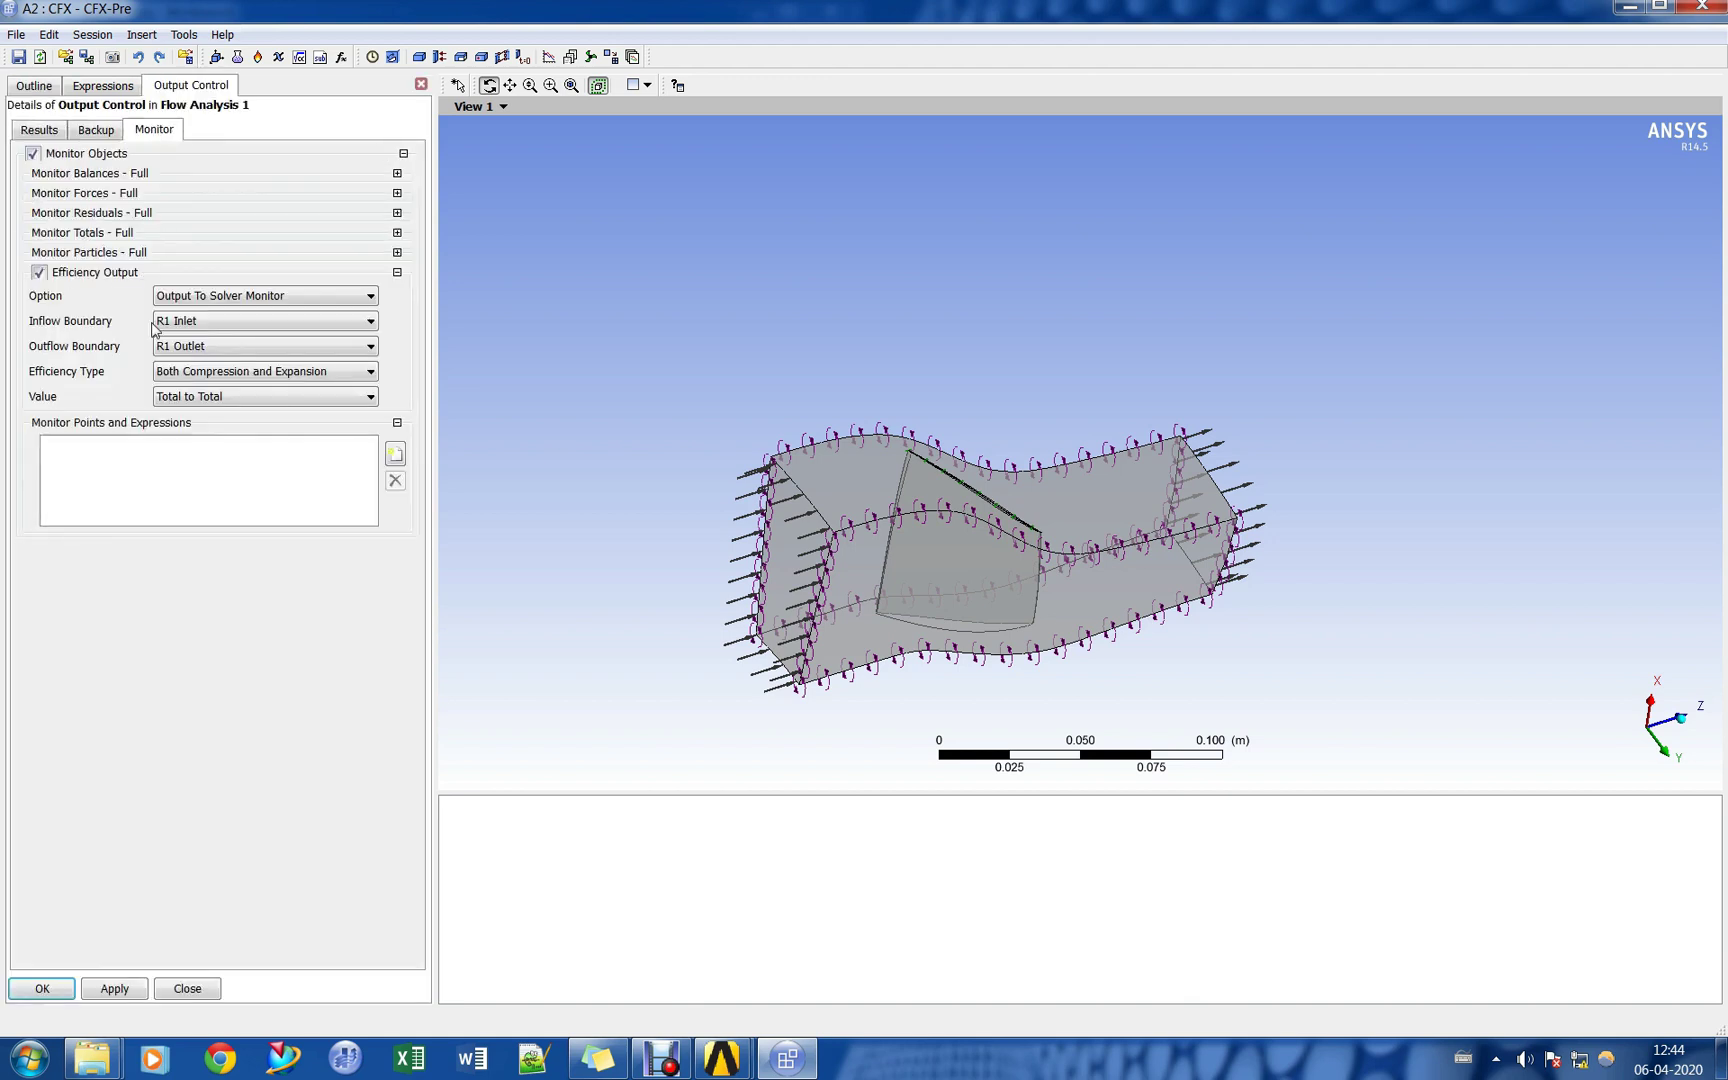
left_click(396, 454)
type("mass in")
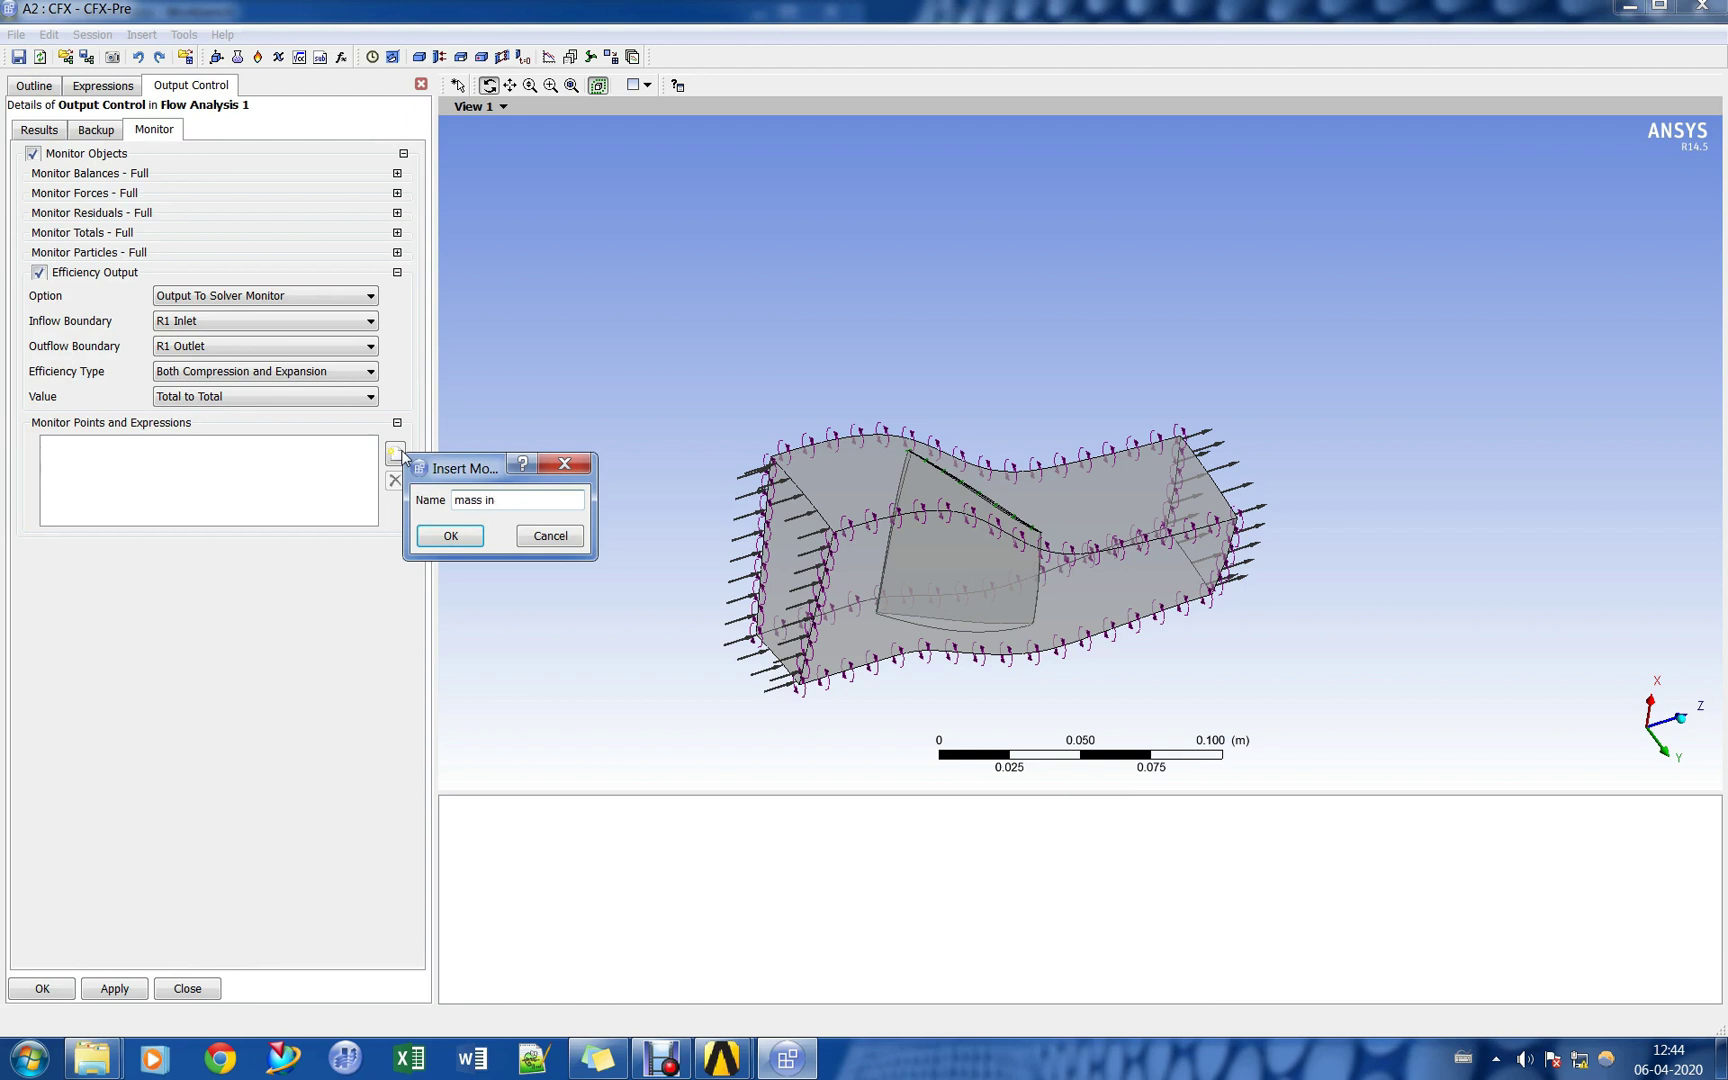
key("Delete")
type("M")
key("Return")
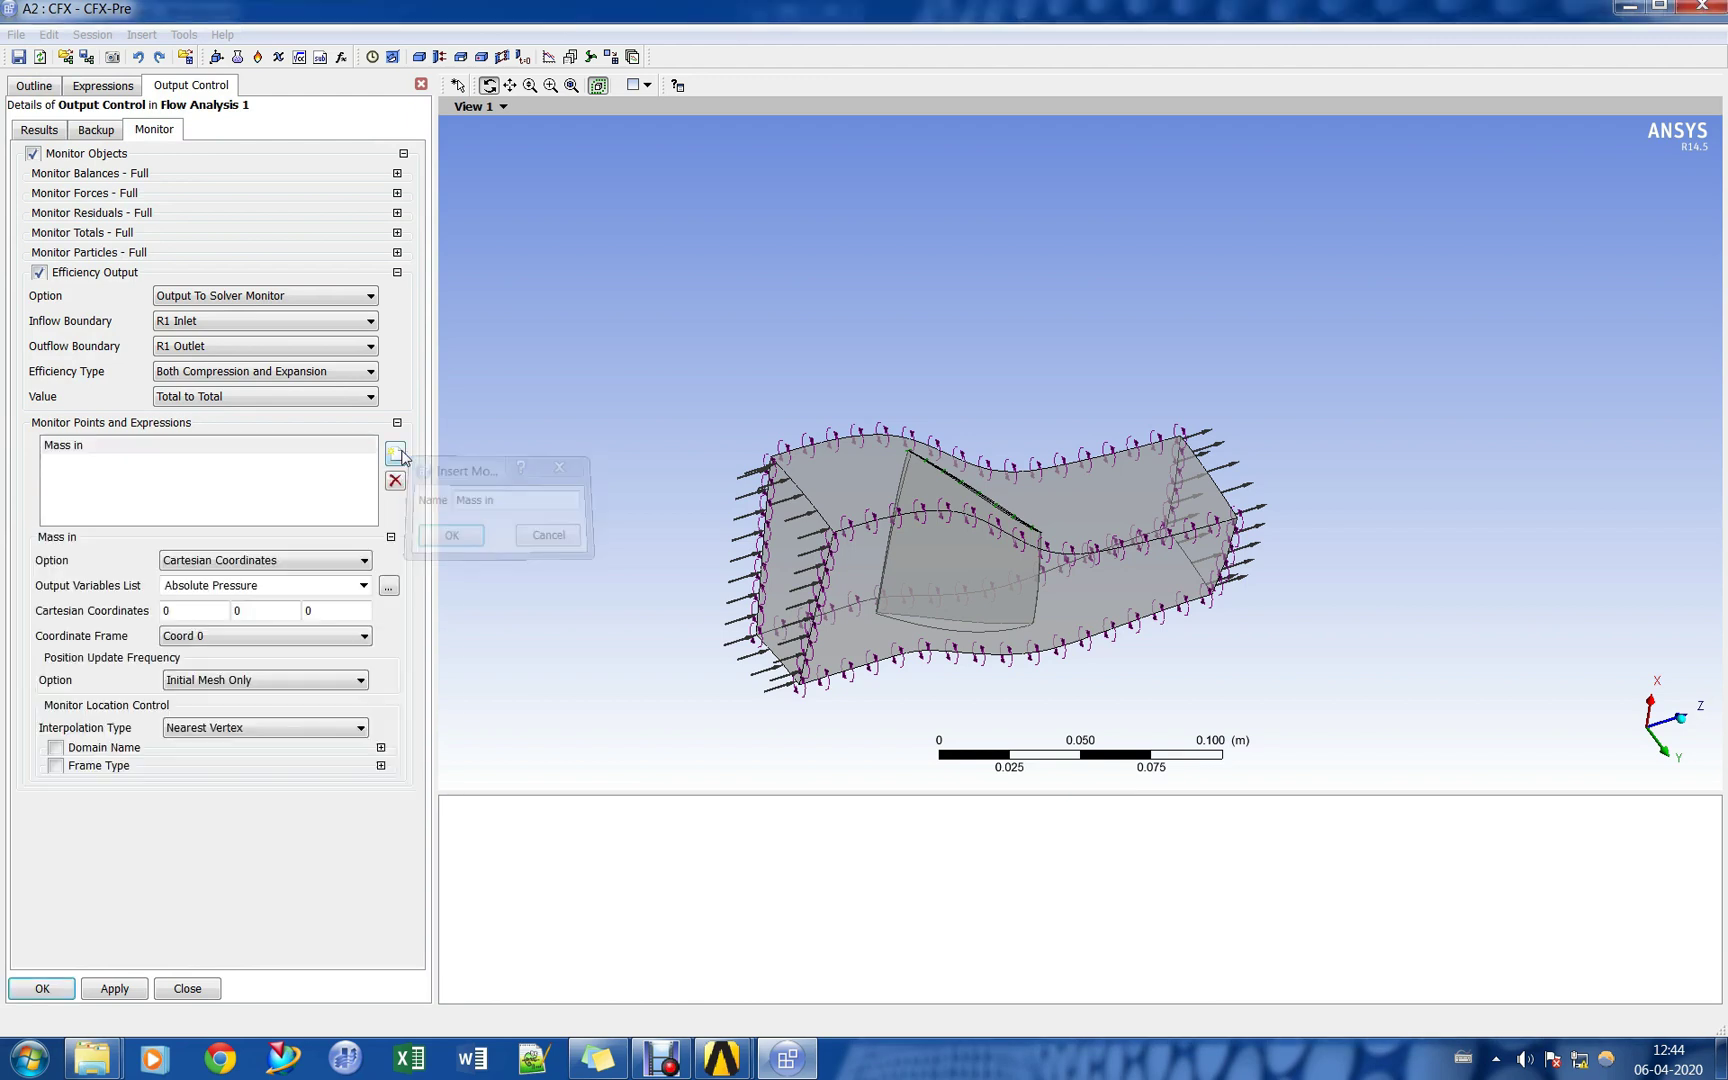
Set the Mass in monitor's option to Expression and use the mass in expression as its value.
left_click(289, 561)
left_click(282, 603)
left_click(283, 588)
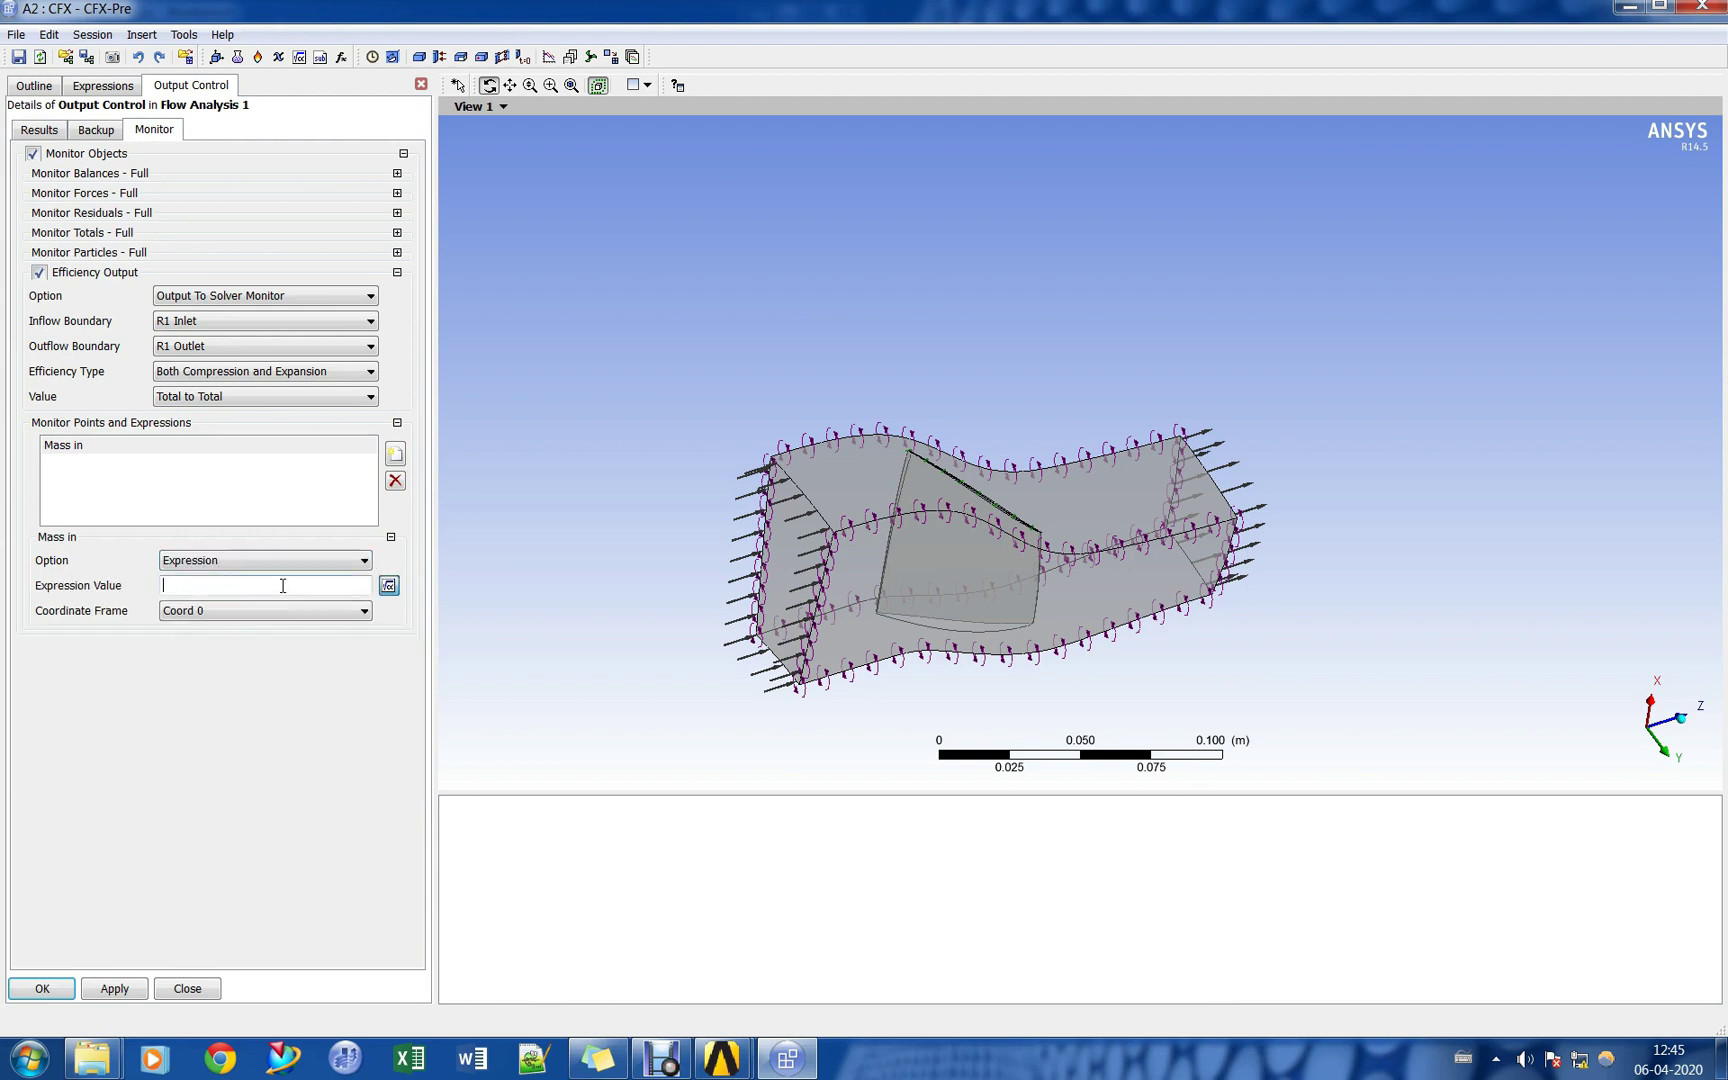
right_click(283, 586)
mouse_move(343, 619)
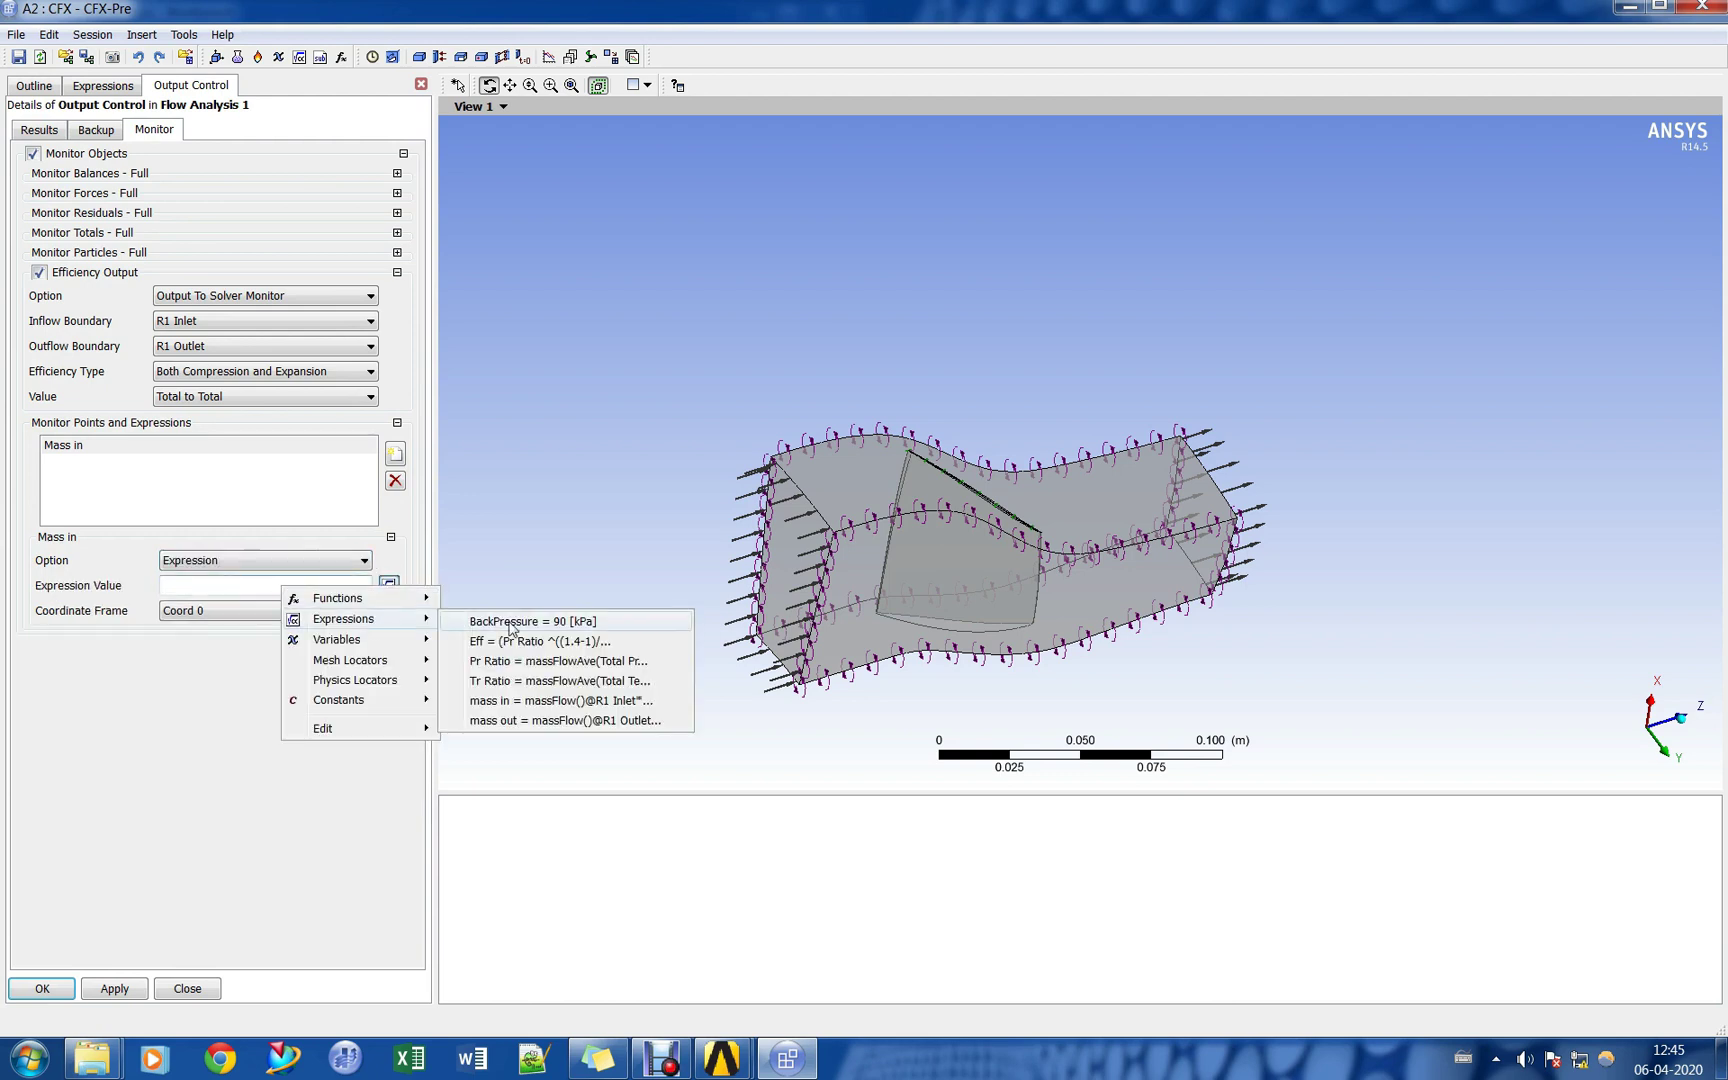
left_click(521, 700)
Add a monitor object named Mass out, set its option to Expression and assign the mass out expression.
left_click(395, 455)
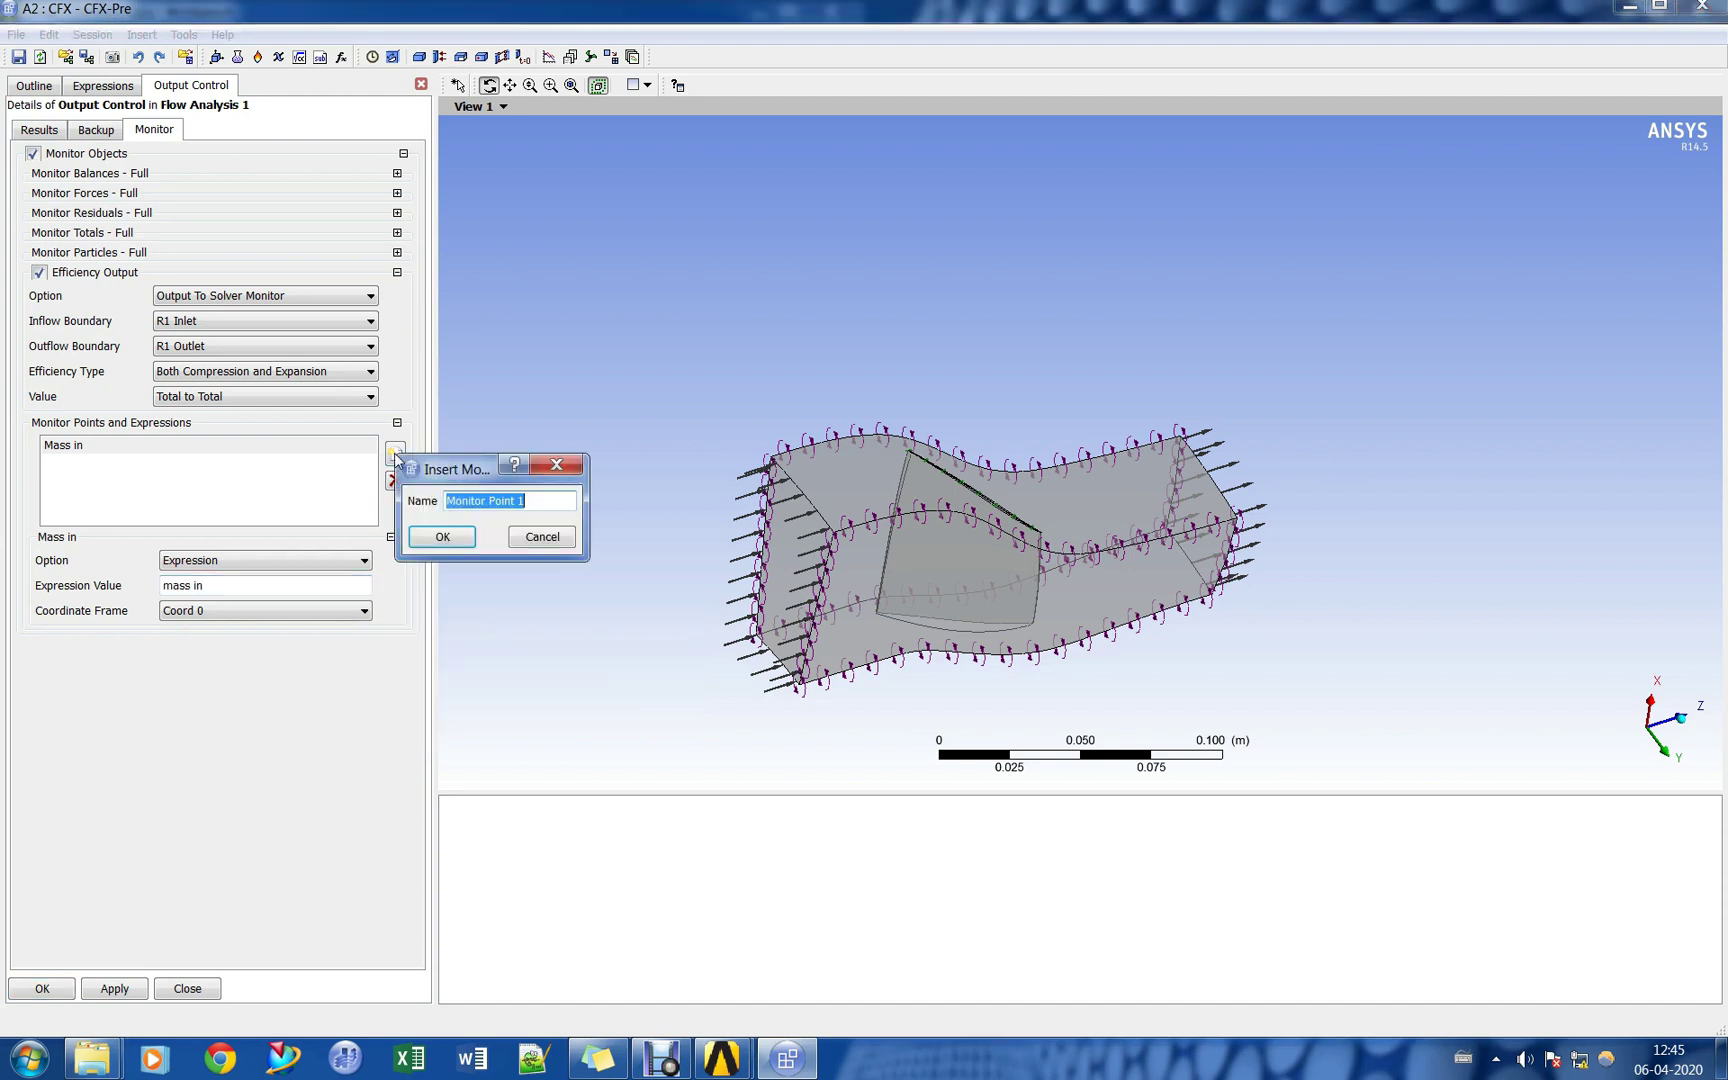
type("Mass out")
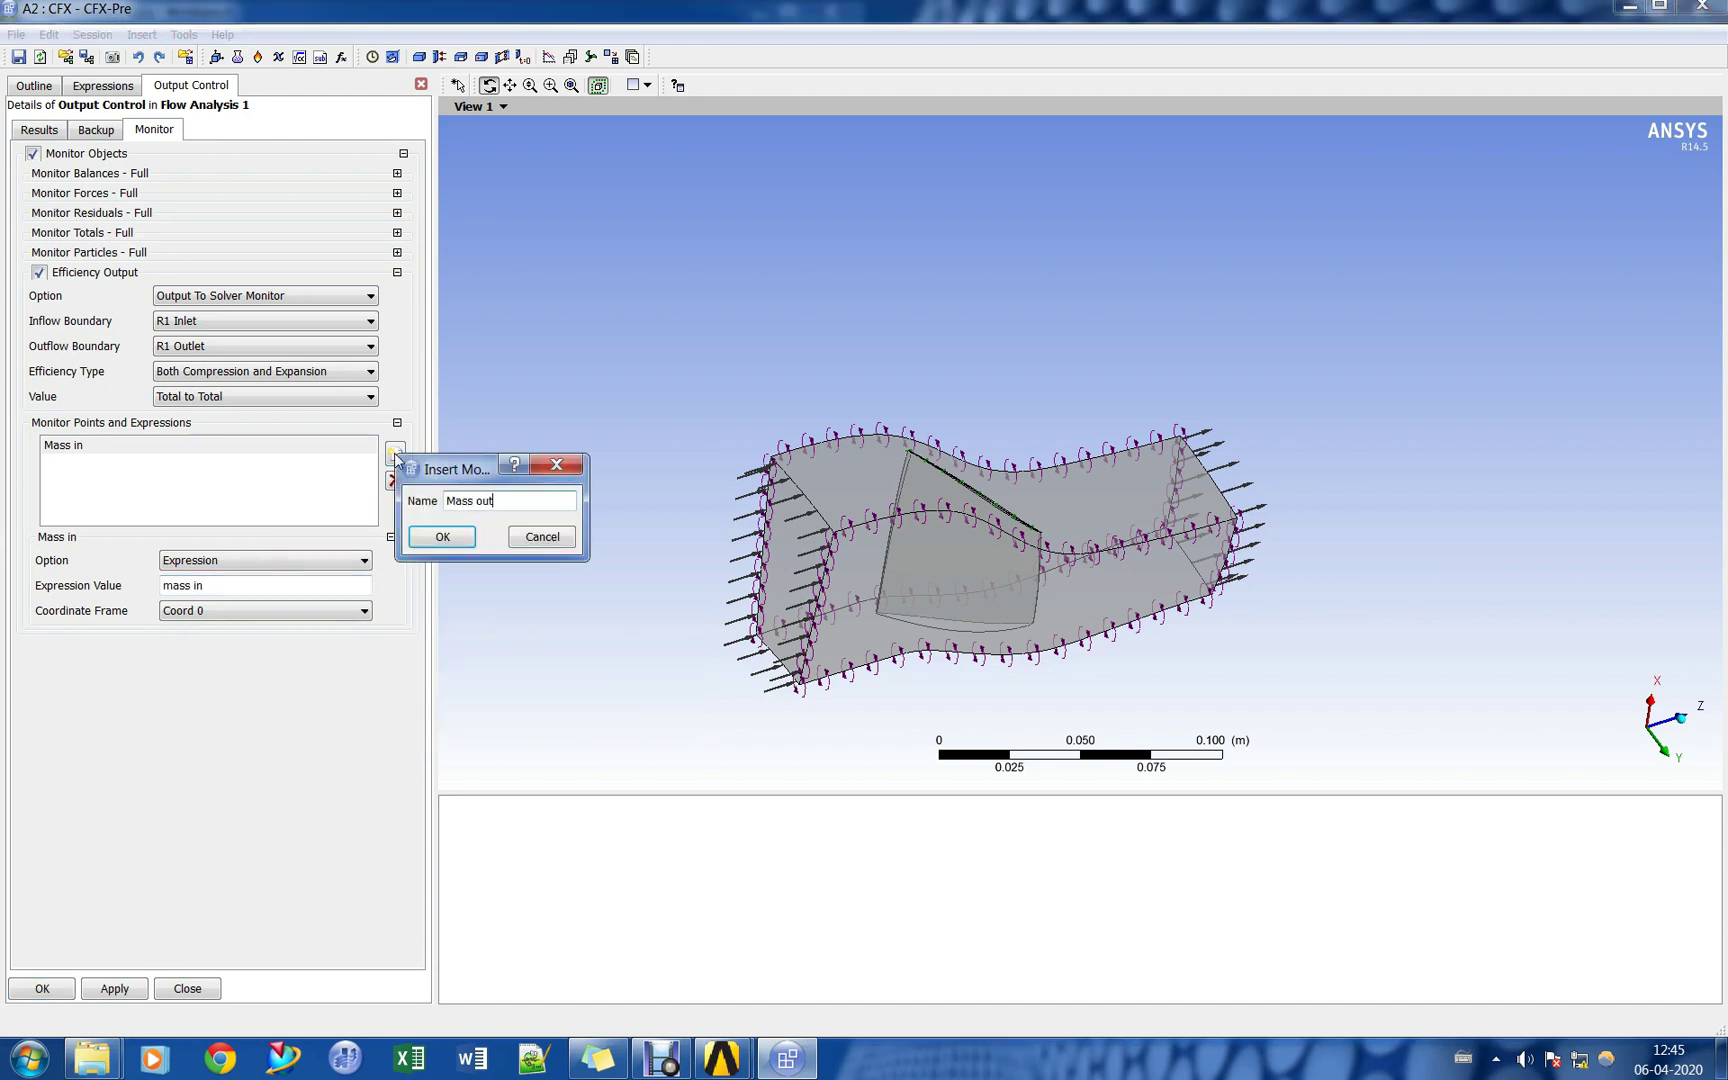
key("Return")
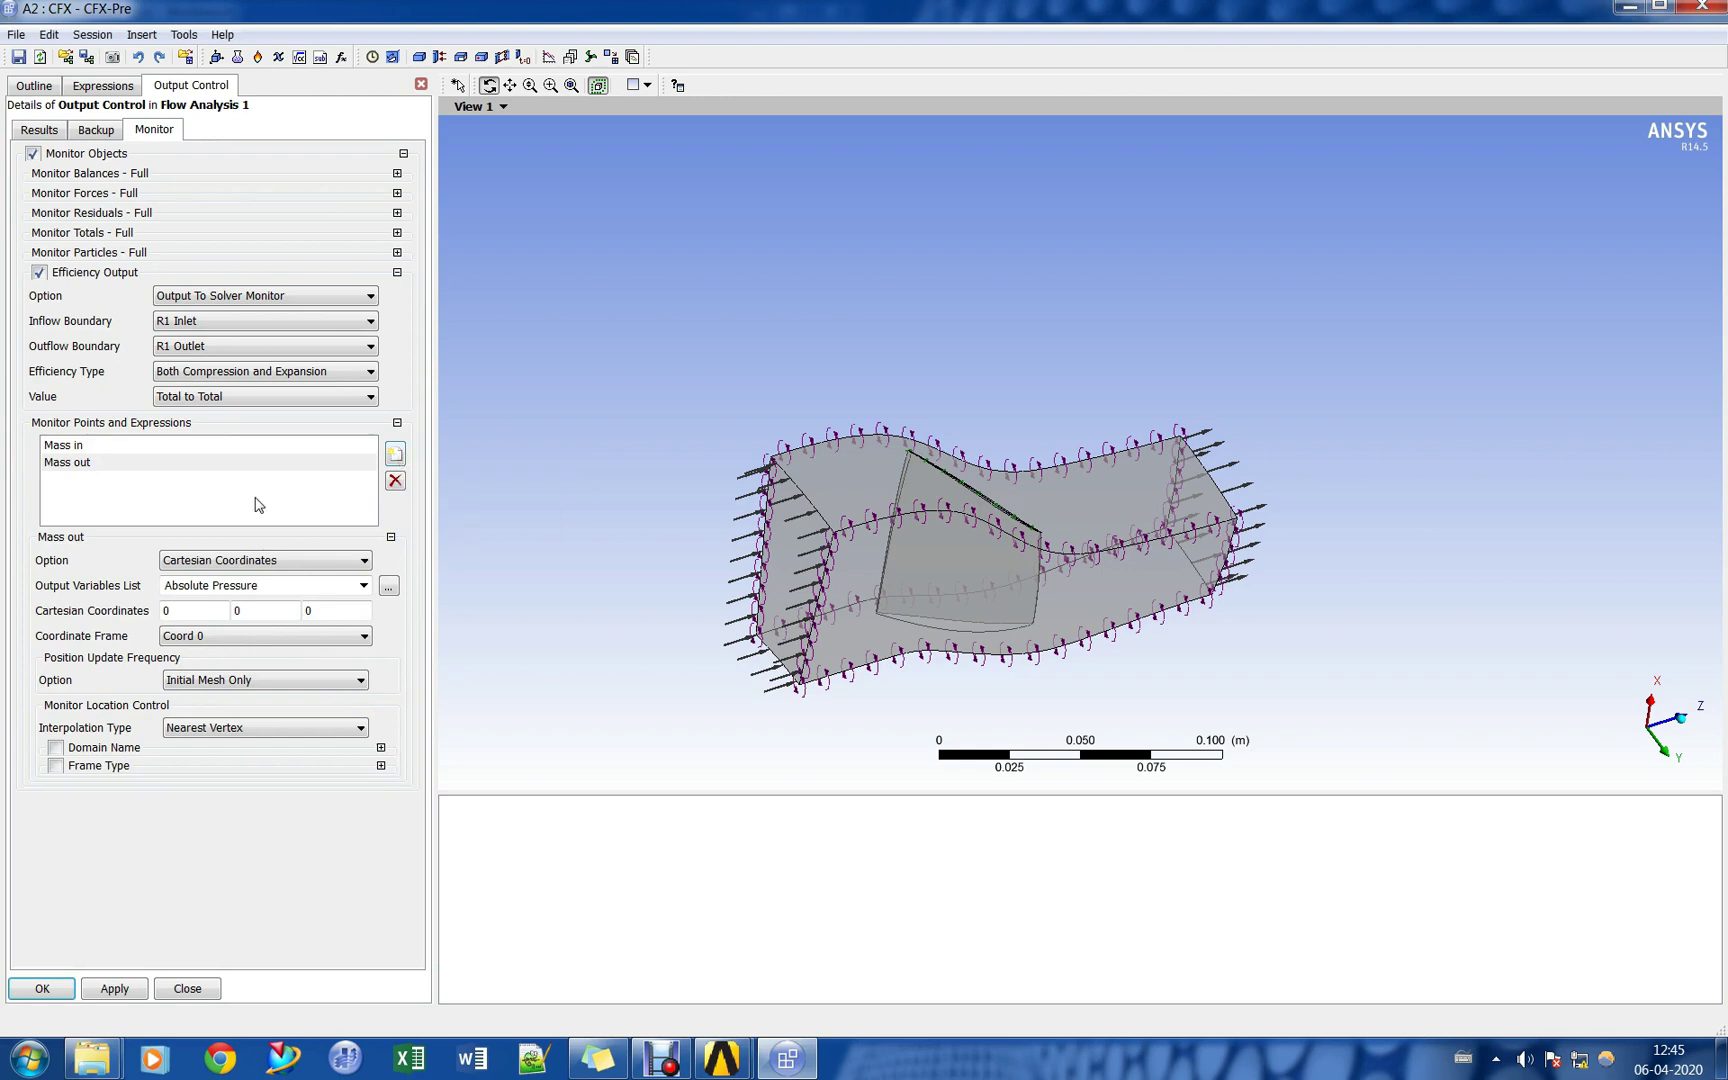
left_click(286, 567)
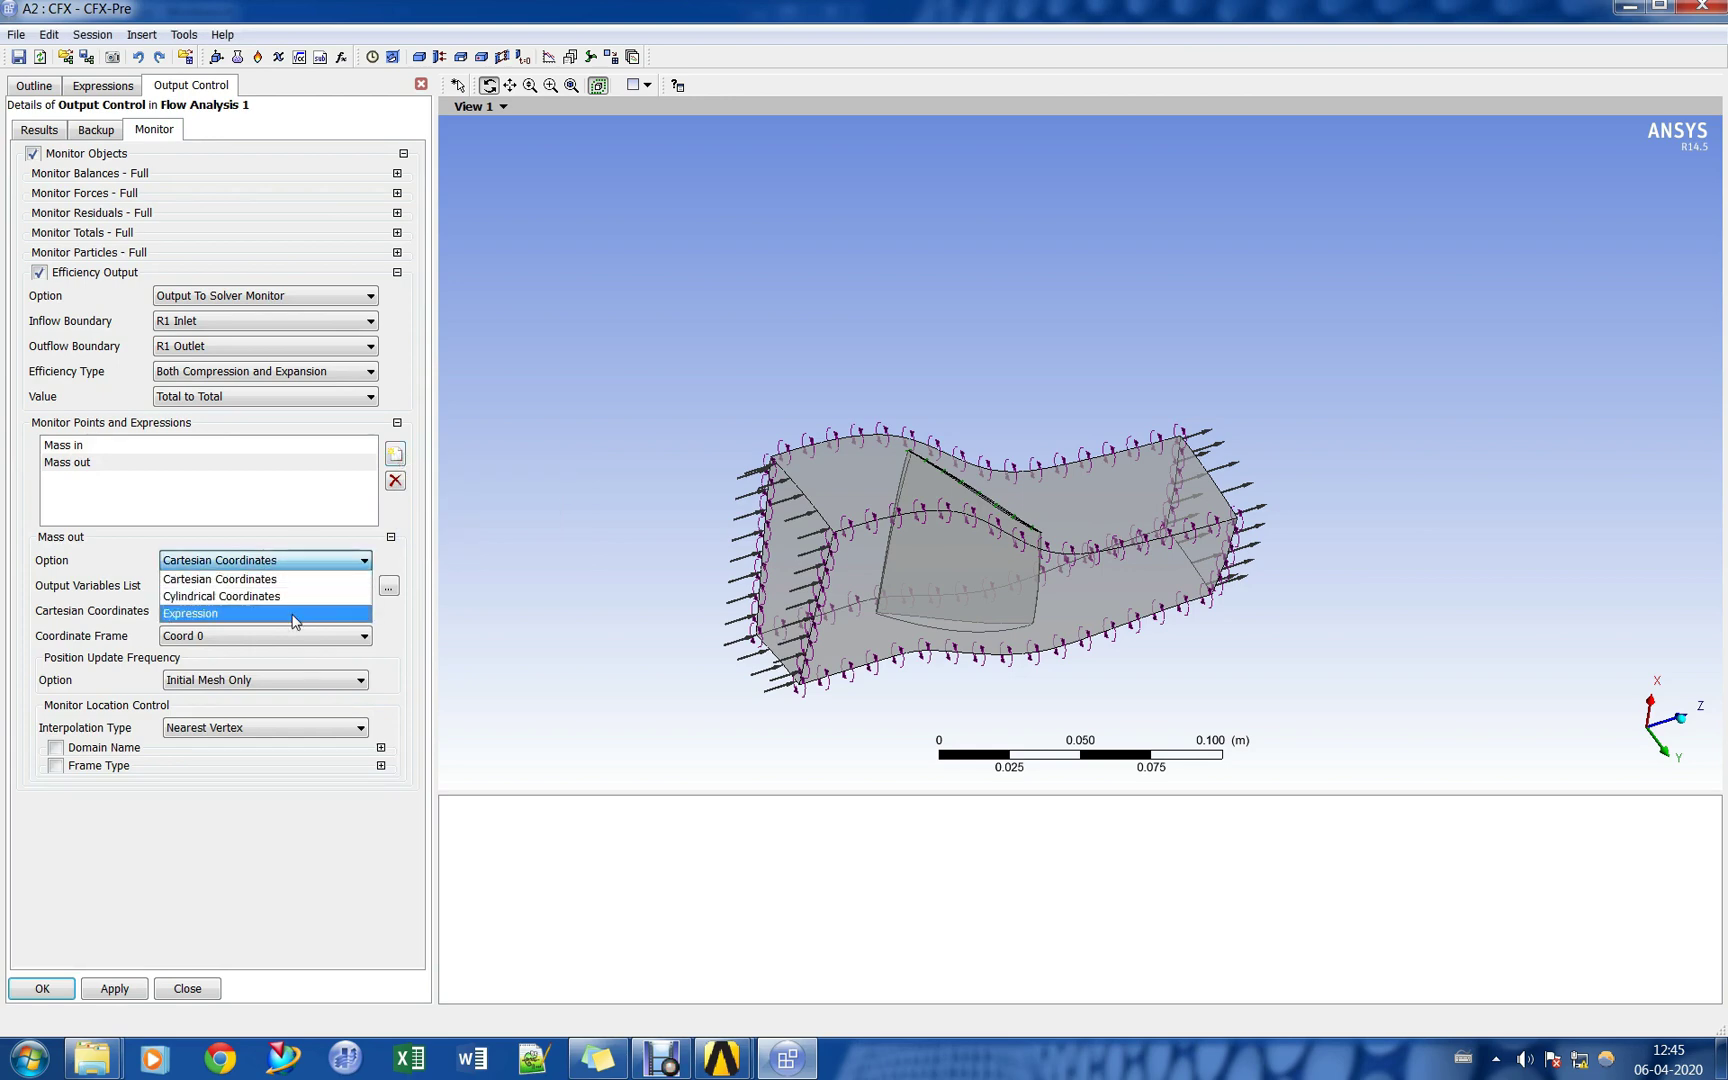
left_click(295, 616)
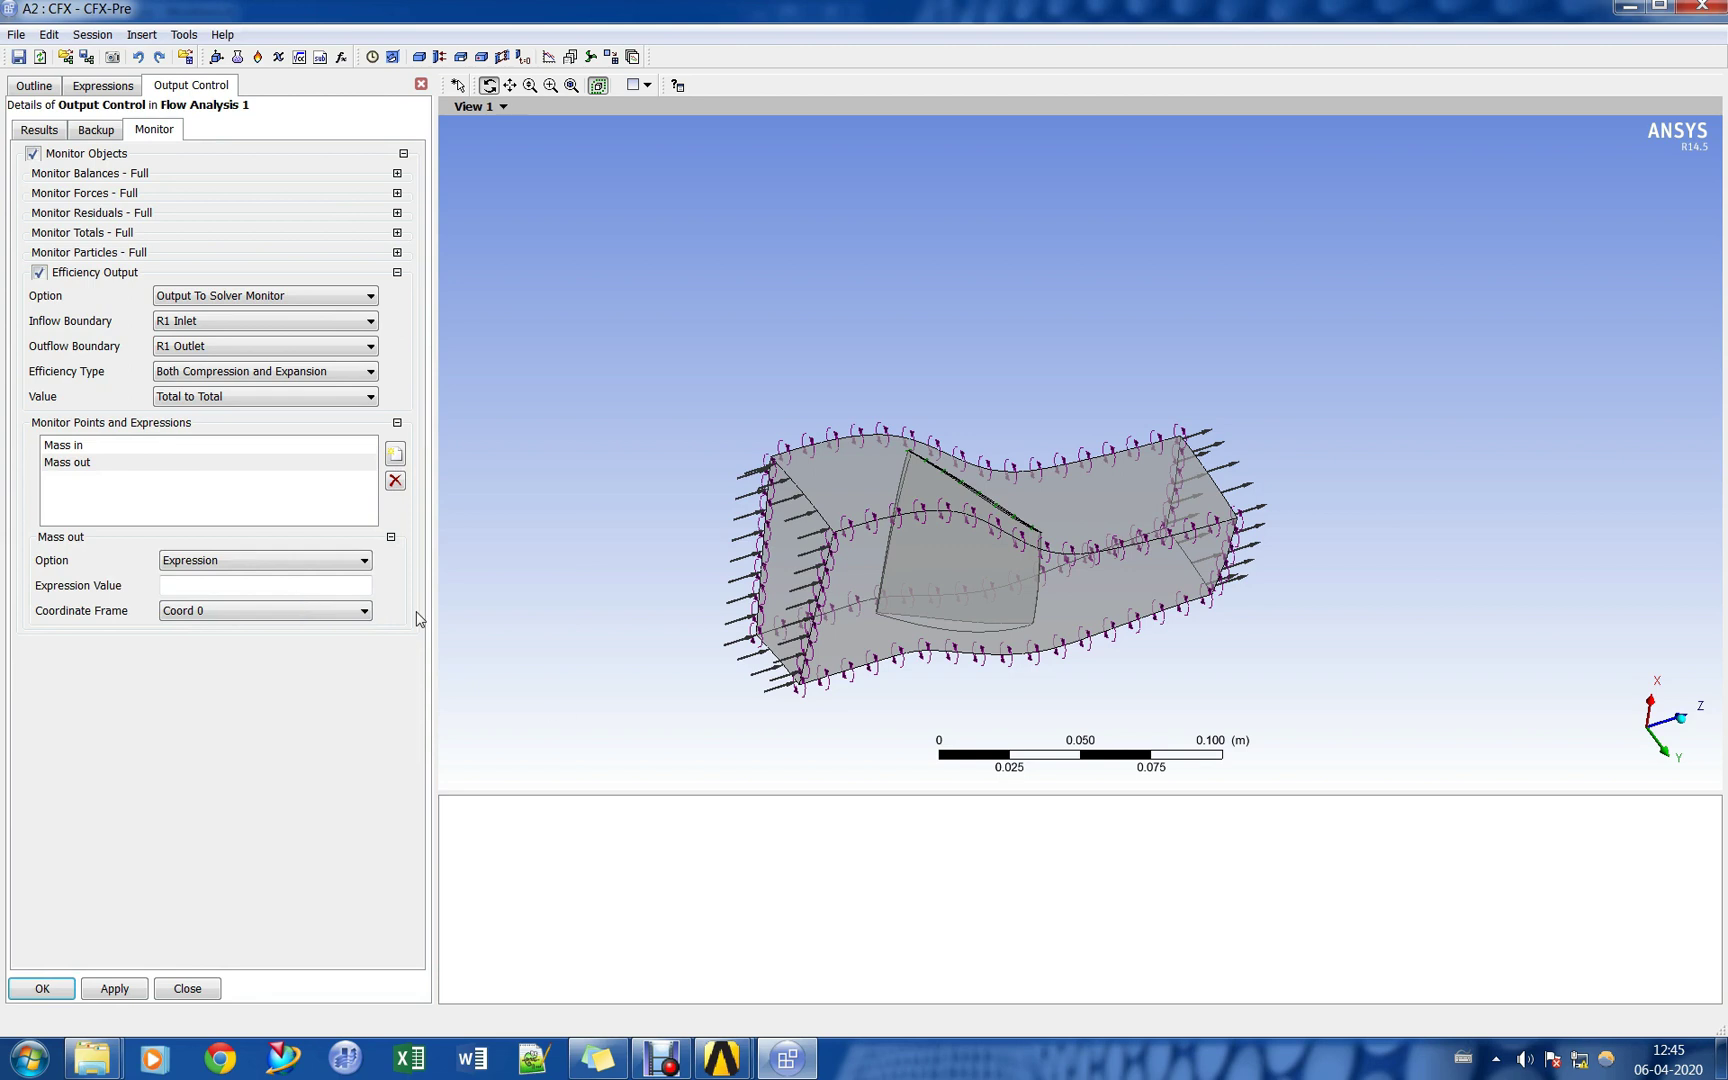
left_click(297, 586)
right_click(301, 588)
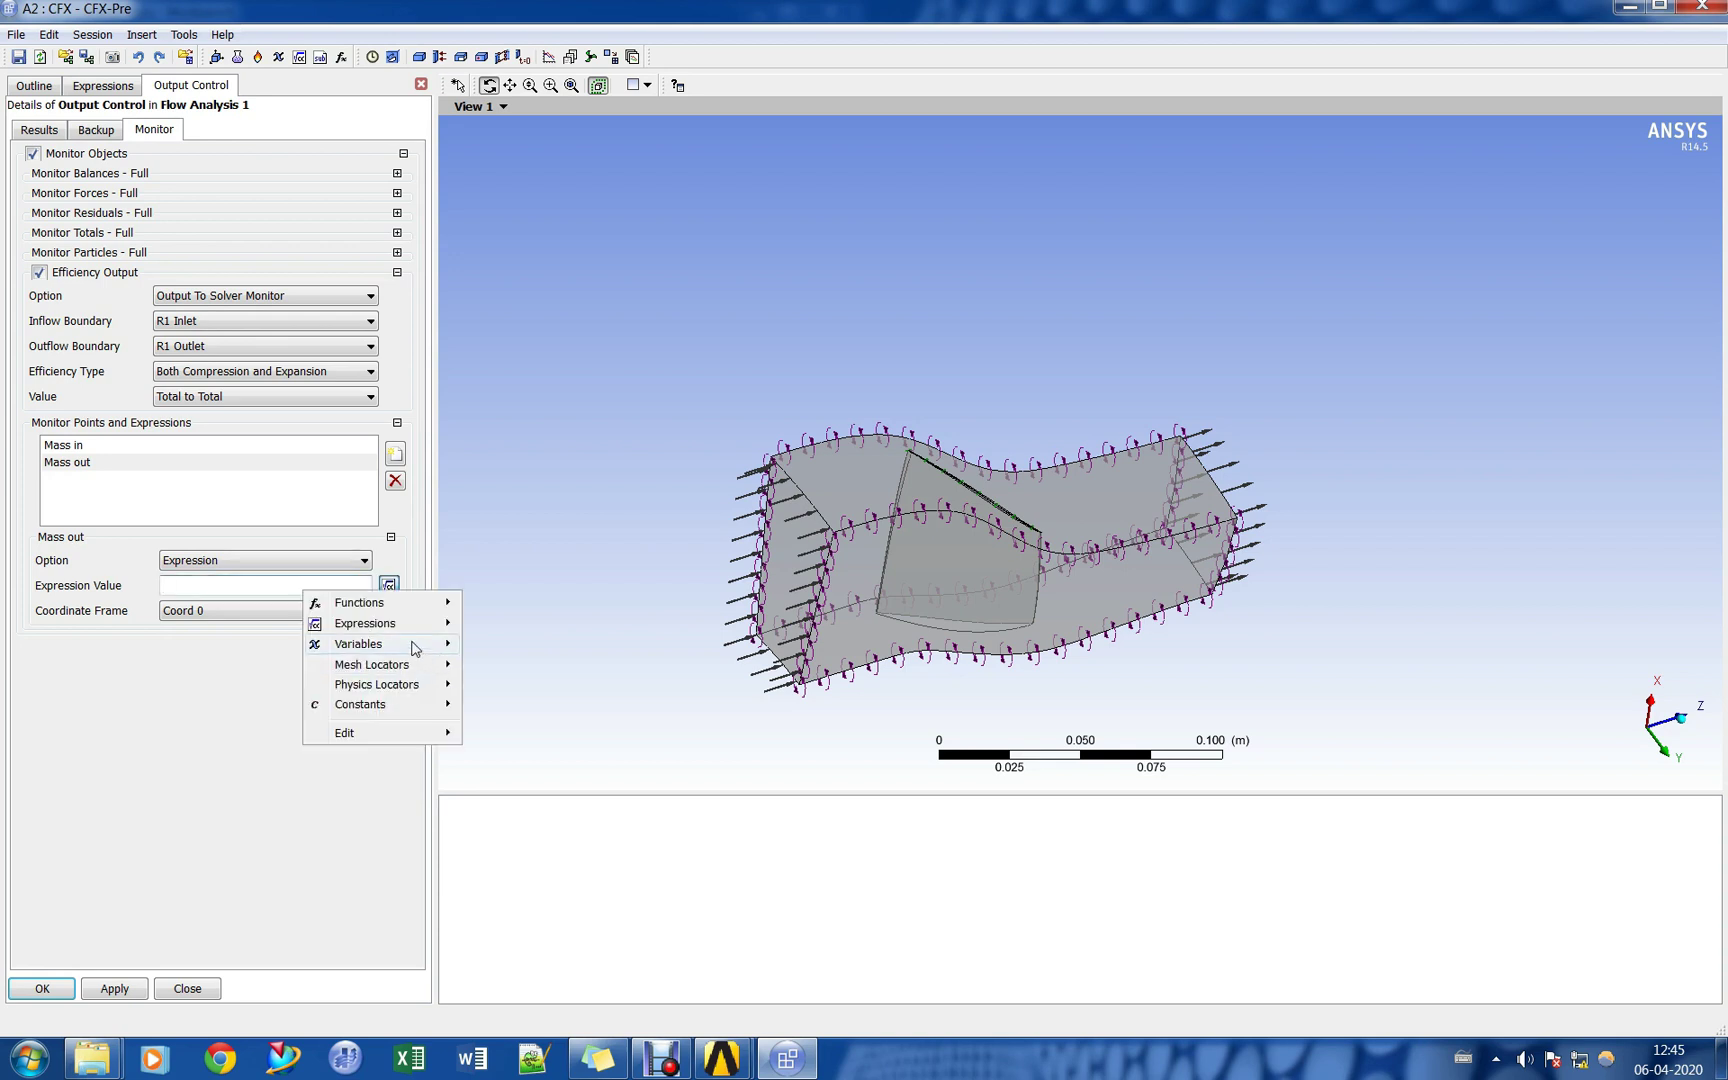
mouse_move(423, 624)
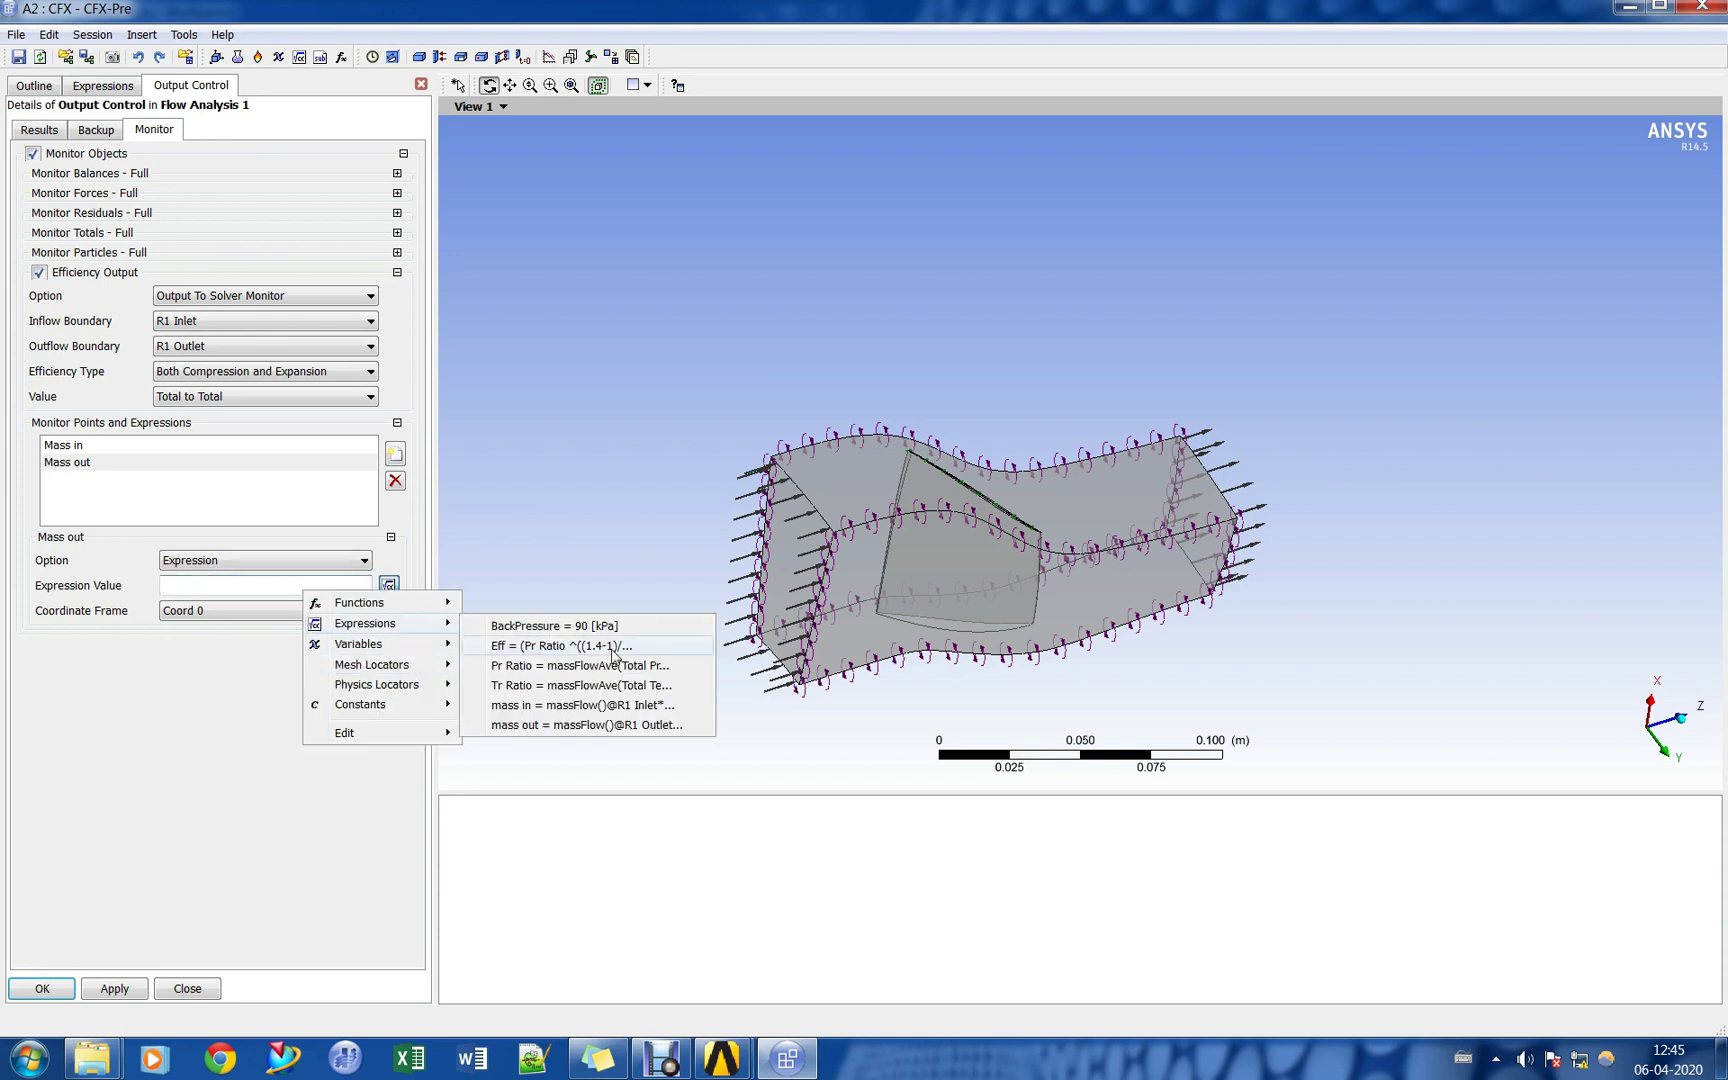
left_click(580, 725)
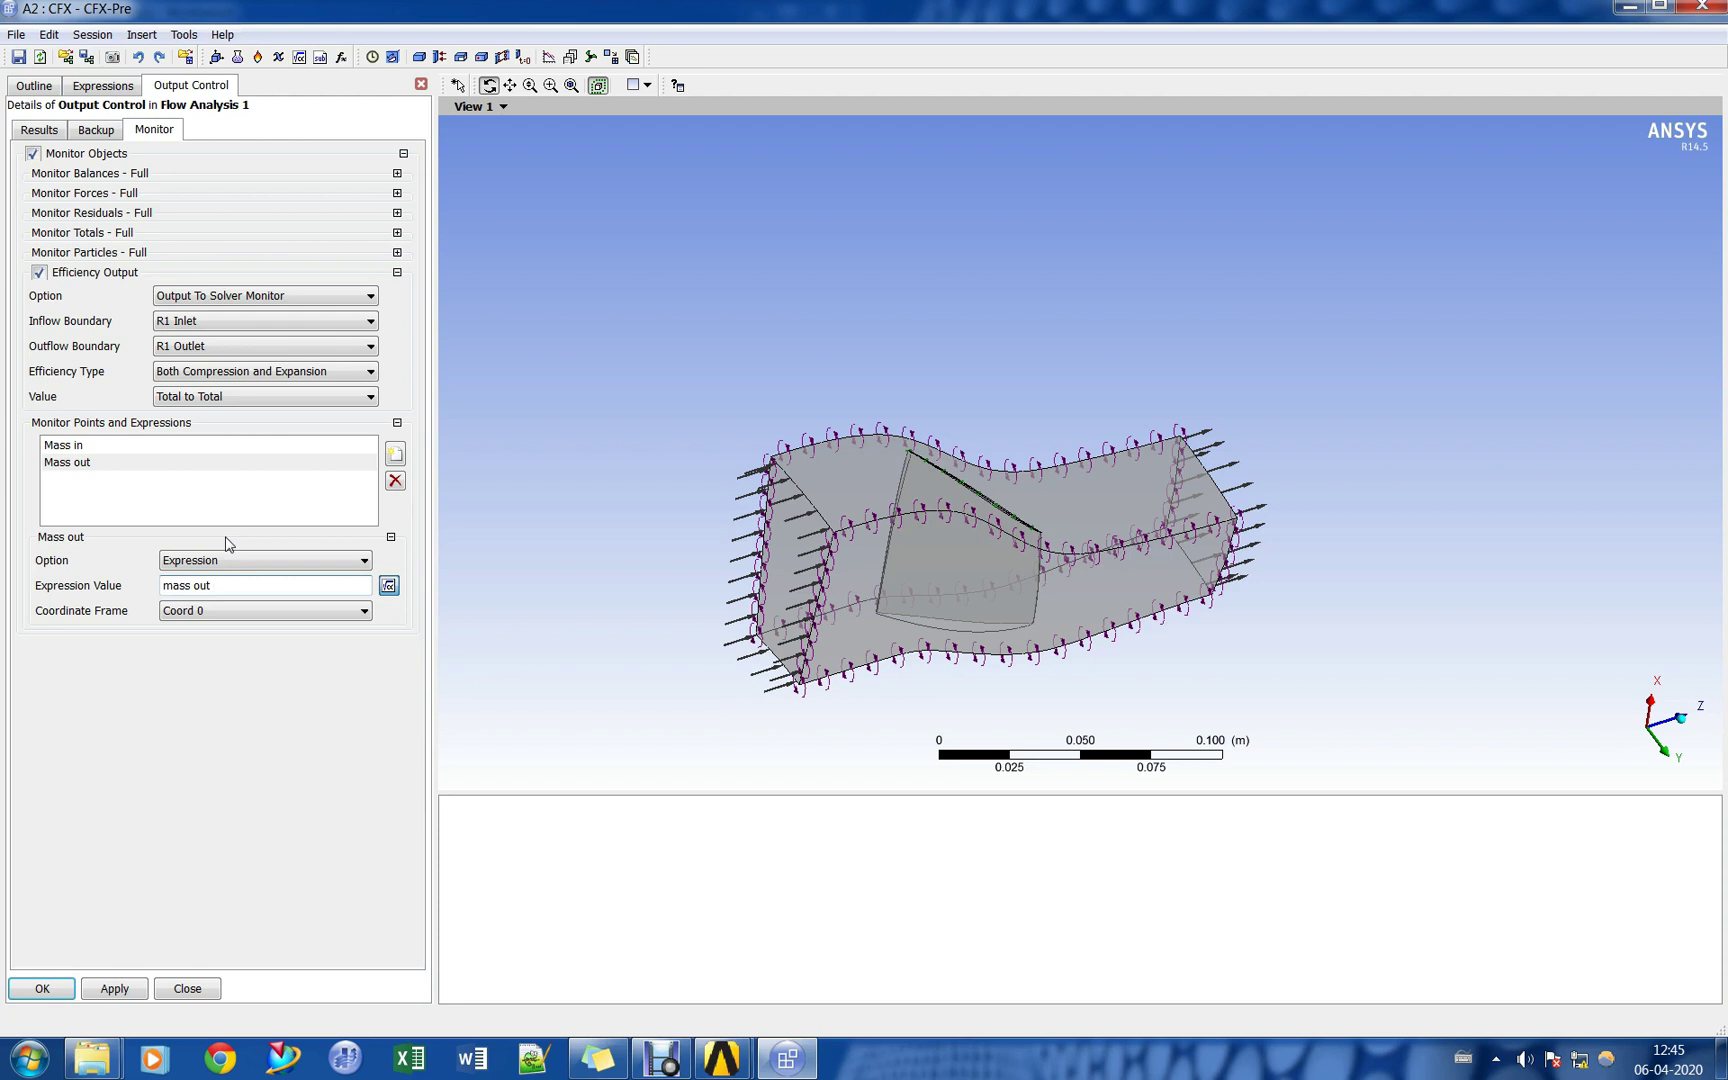
Add a monitor object named Pressure Ratio, set its option to Expression and assign the Pr Ratio expression.
left_click(395, 454)
type("Pressure Ratio")
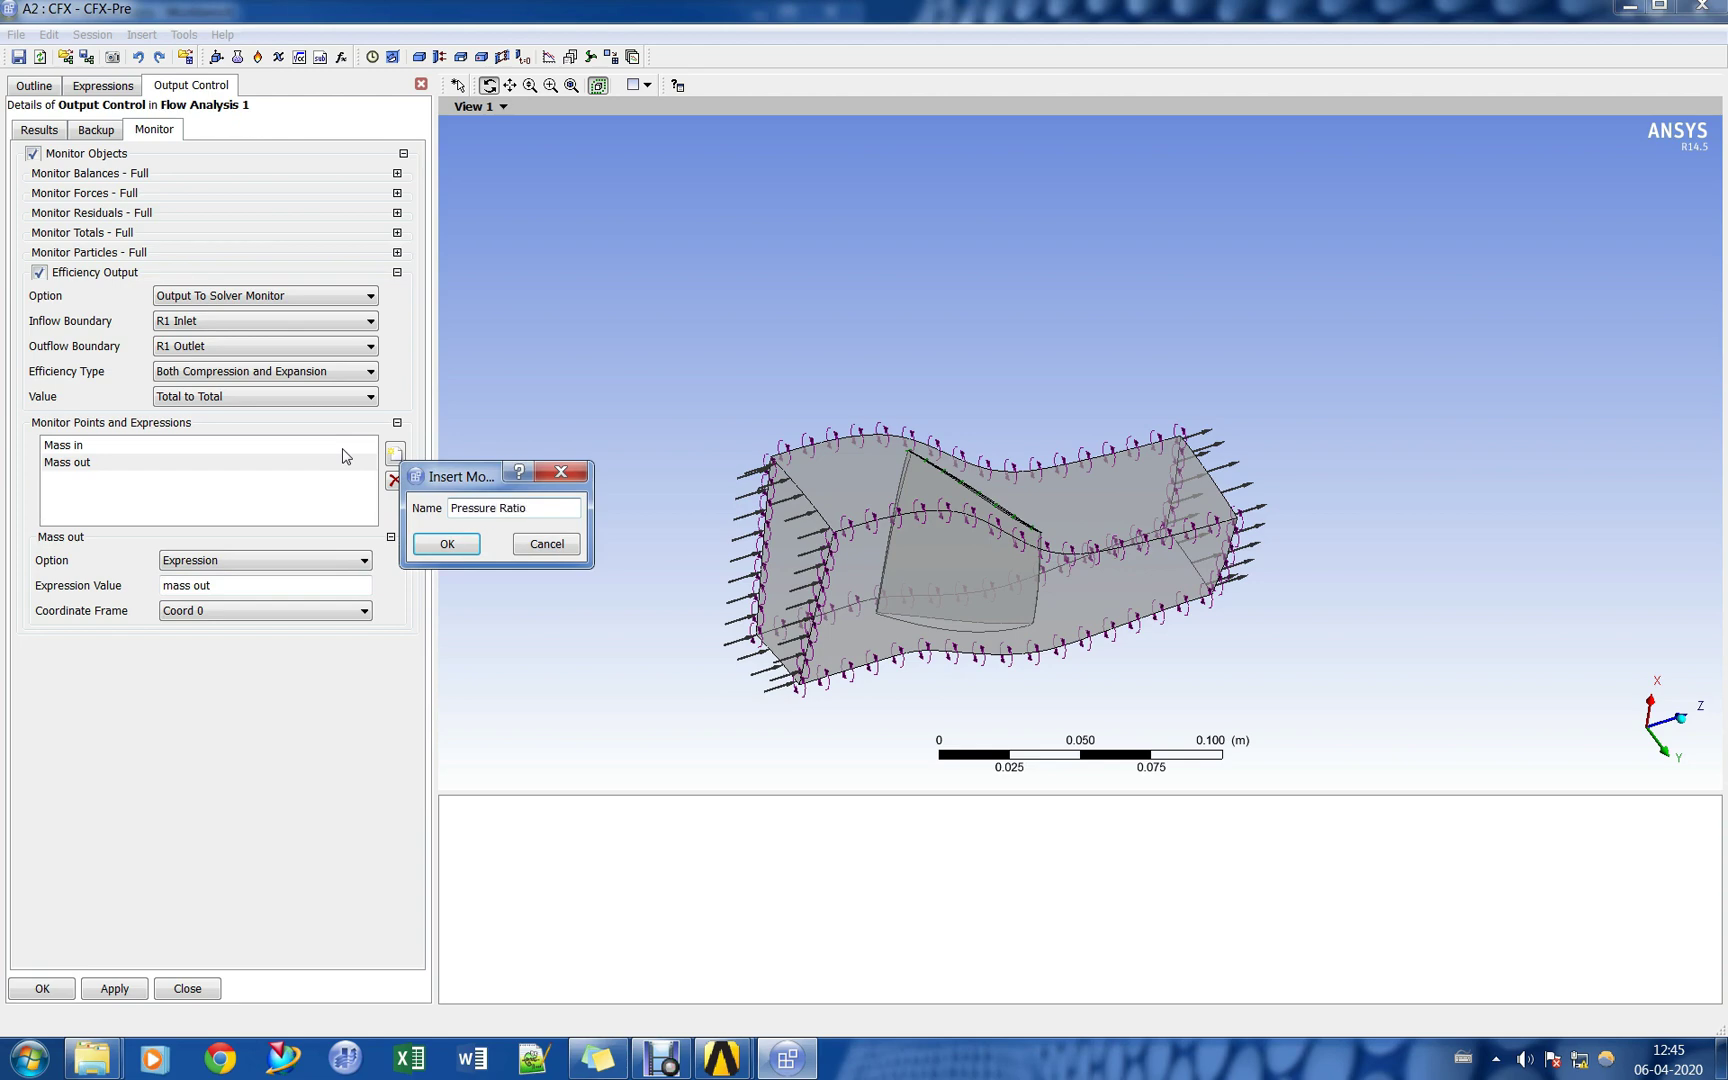
key("Return")
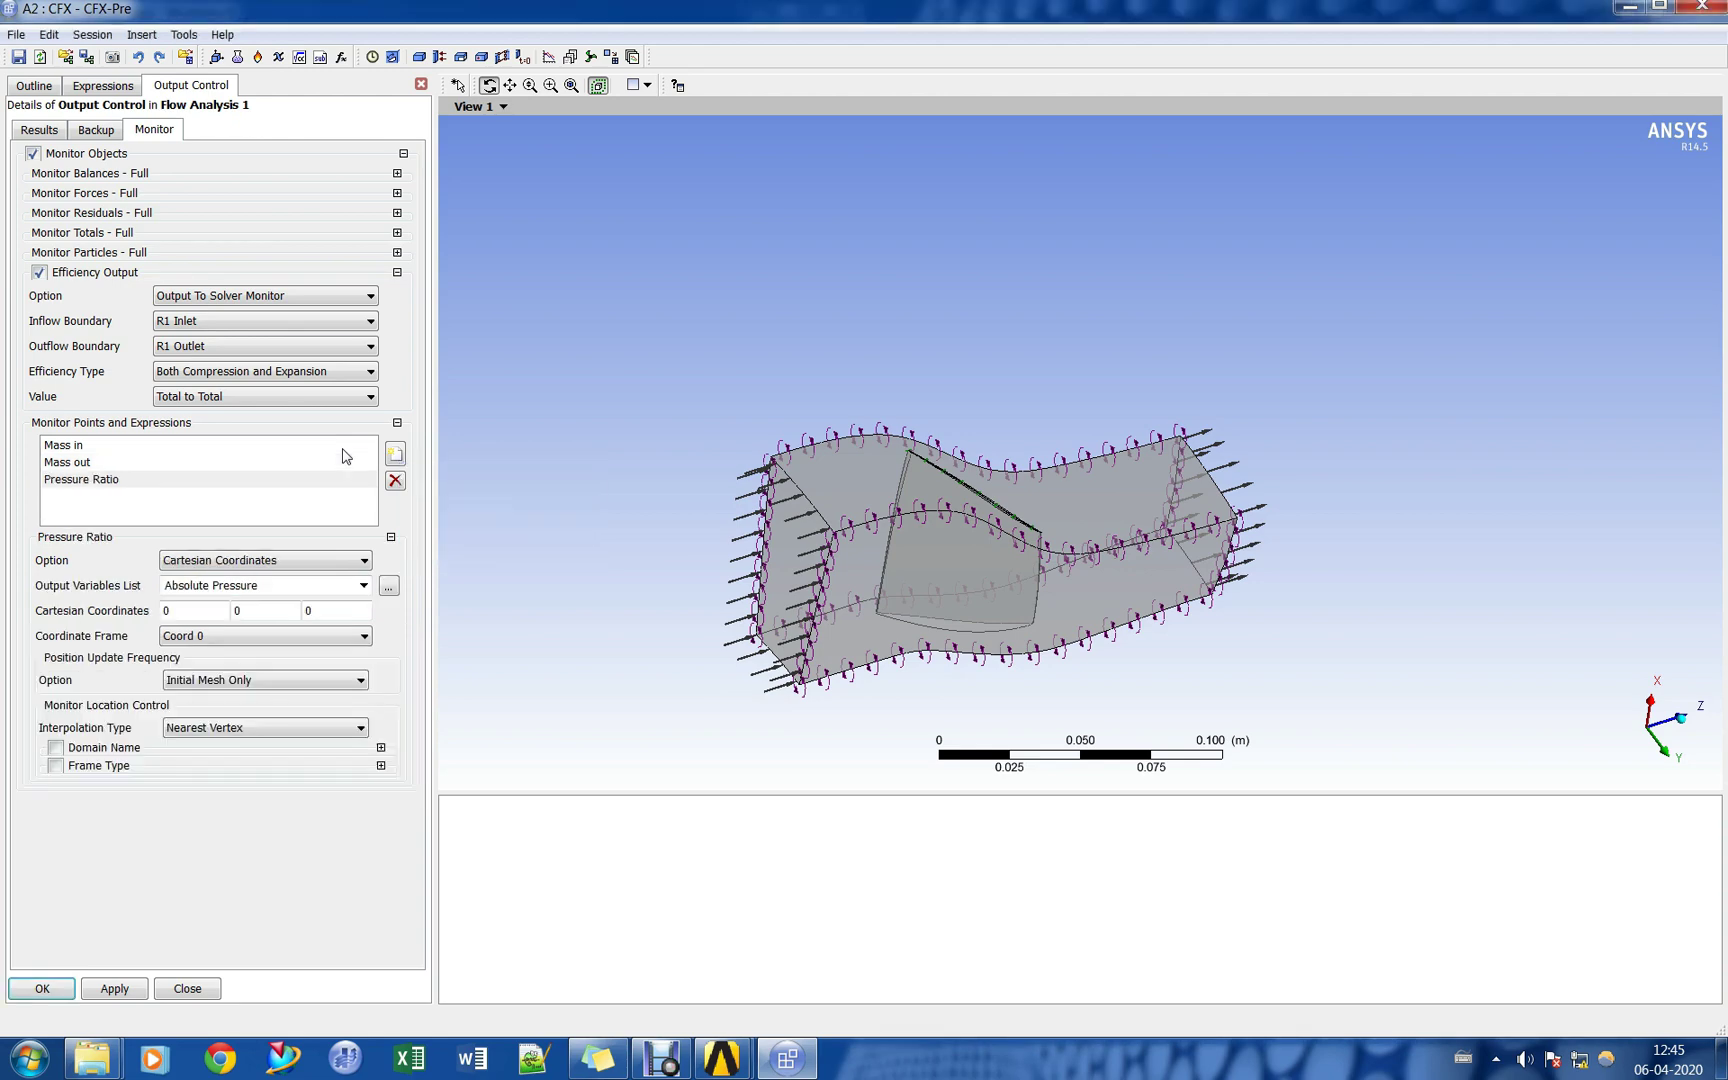
left_click(247, 560)
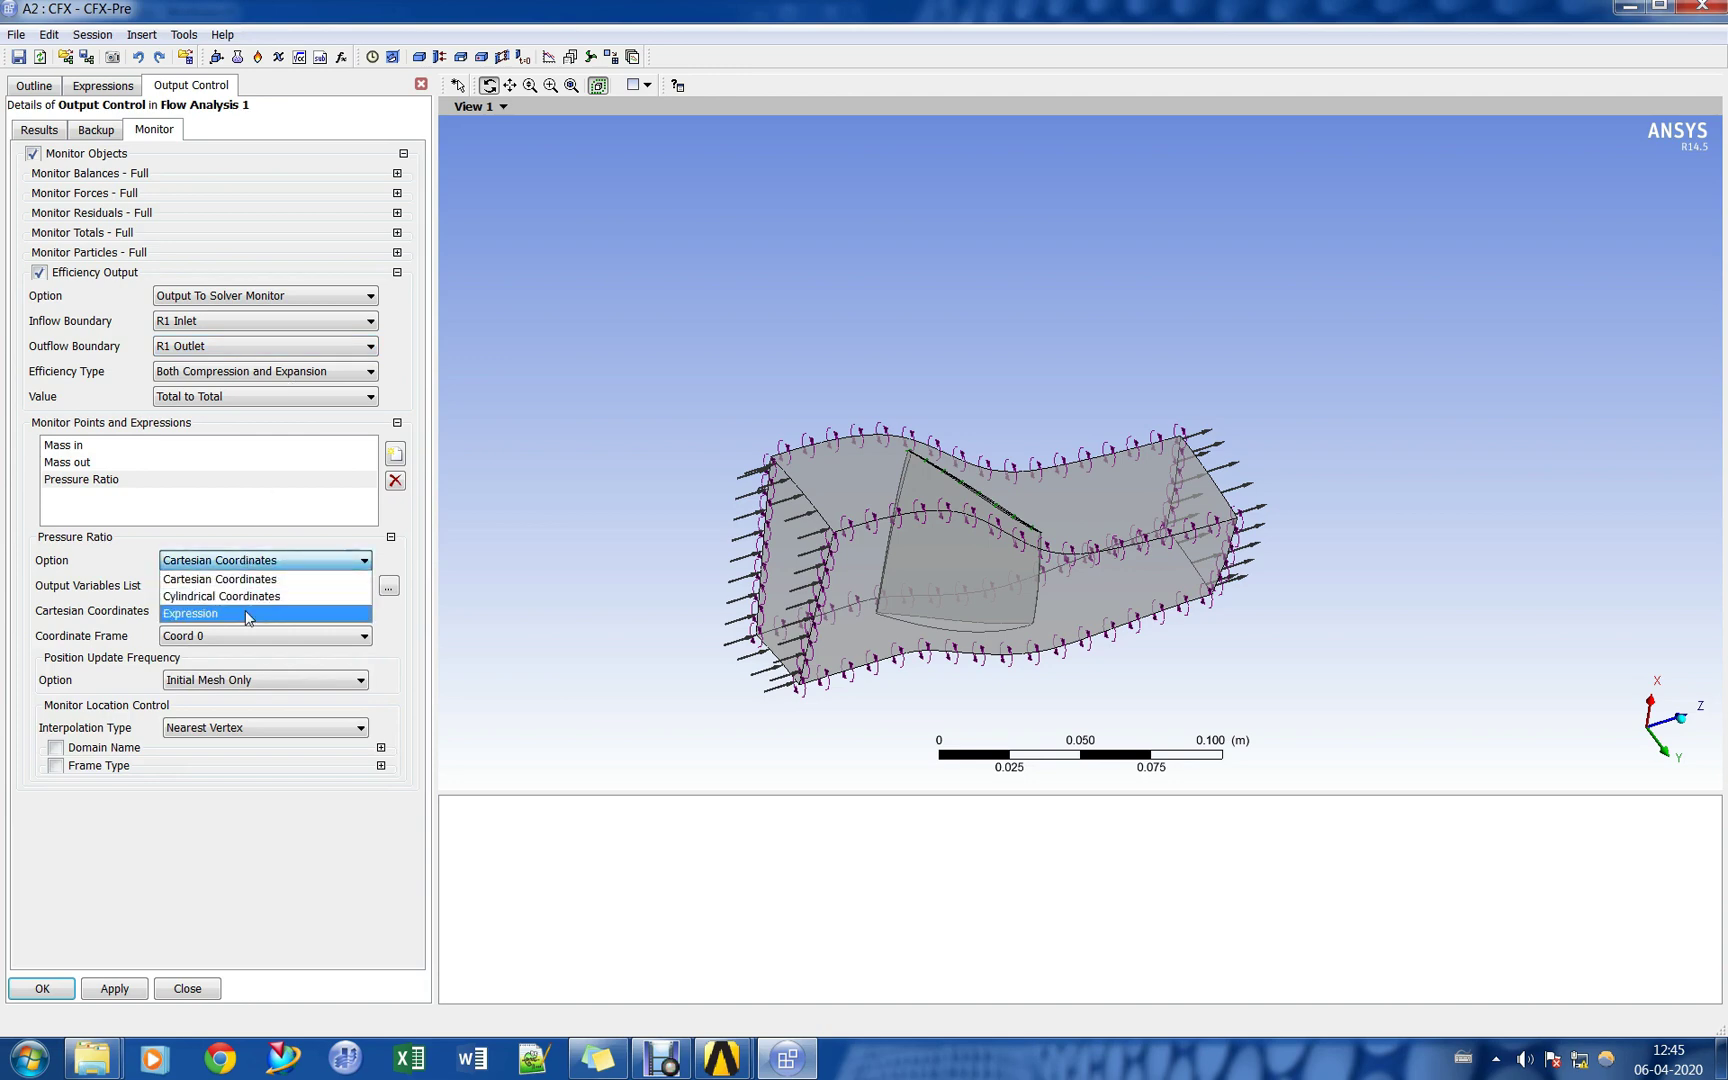
left_click(247, 612)
right_click(251, 585)
mouse_move(366, 619)
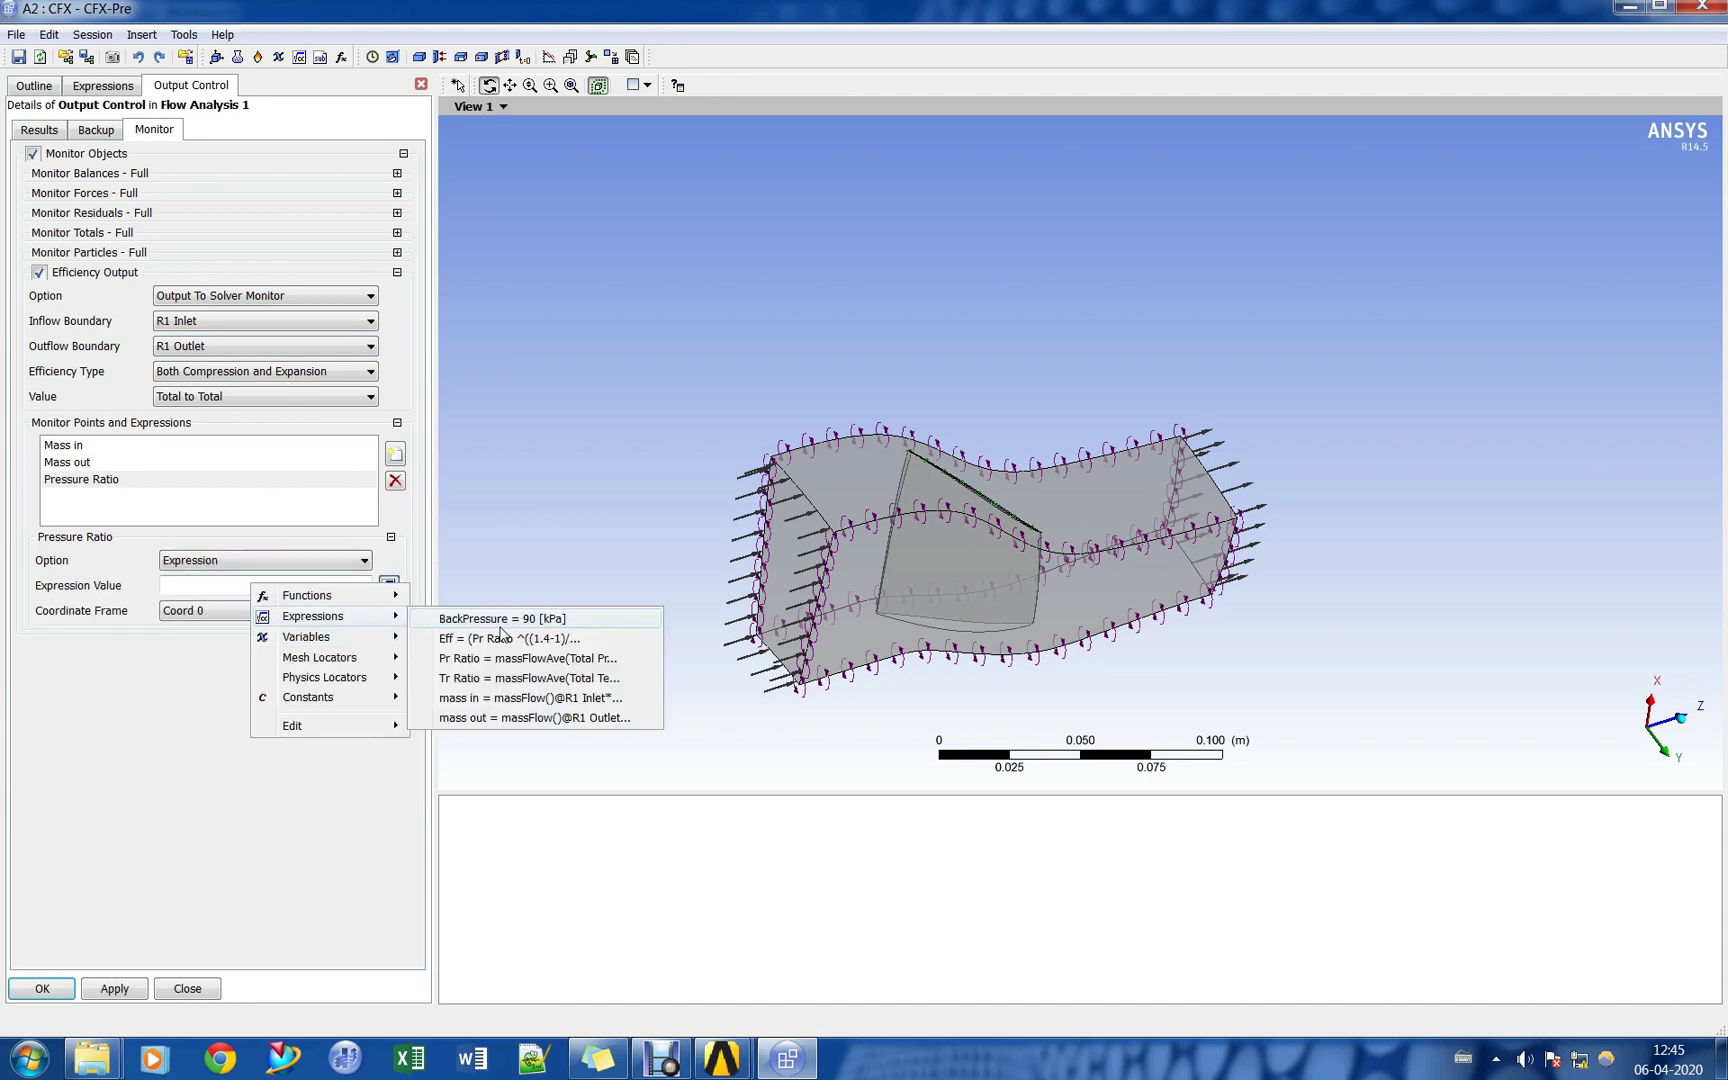
left_click(520, 657)
Add a monitor object named Temp Ratio, set its option to Expression and assign the Tr Ratio expression.
left_click(392, 455)
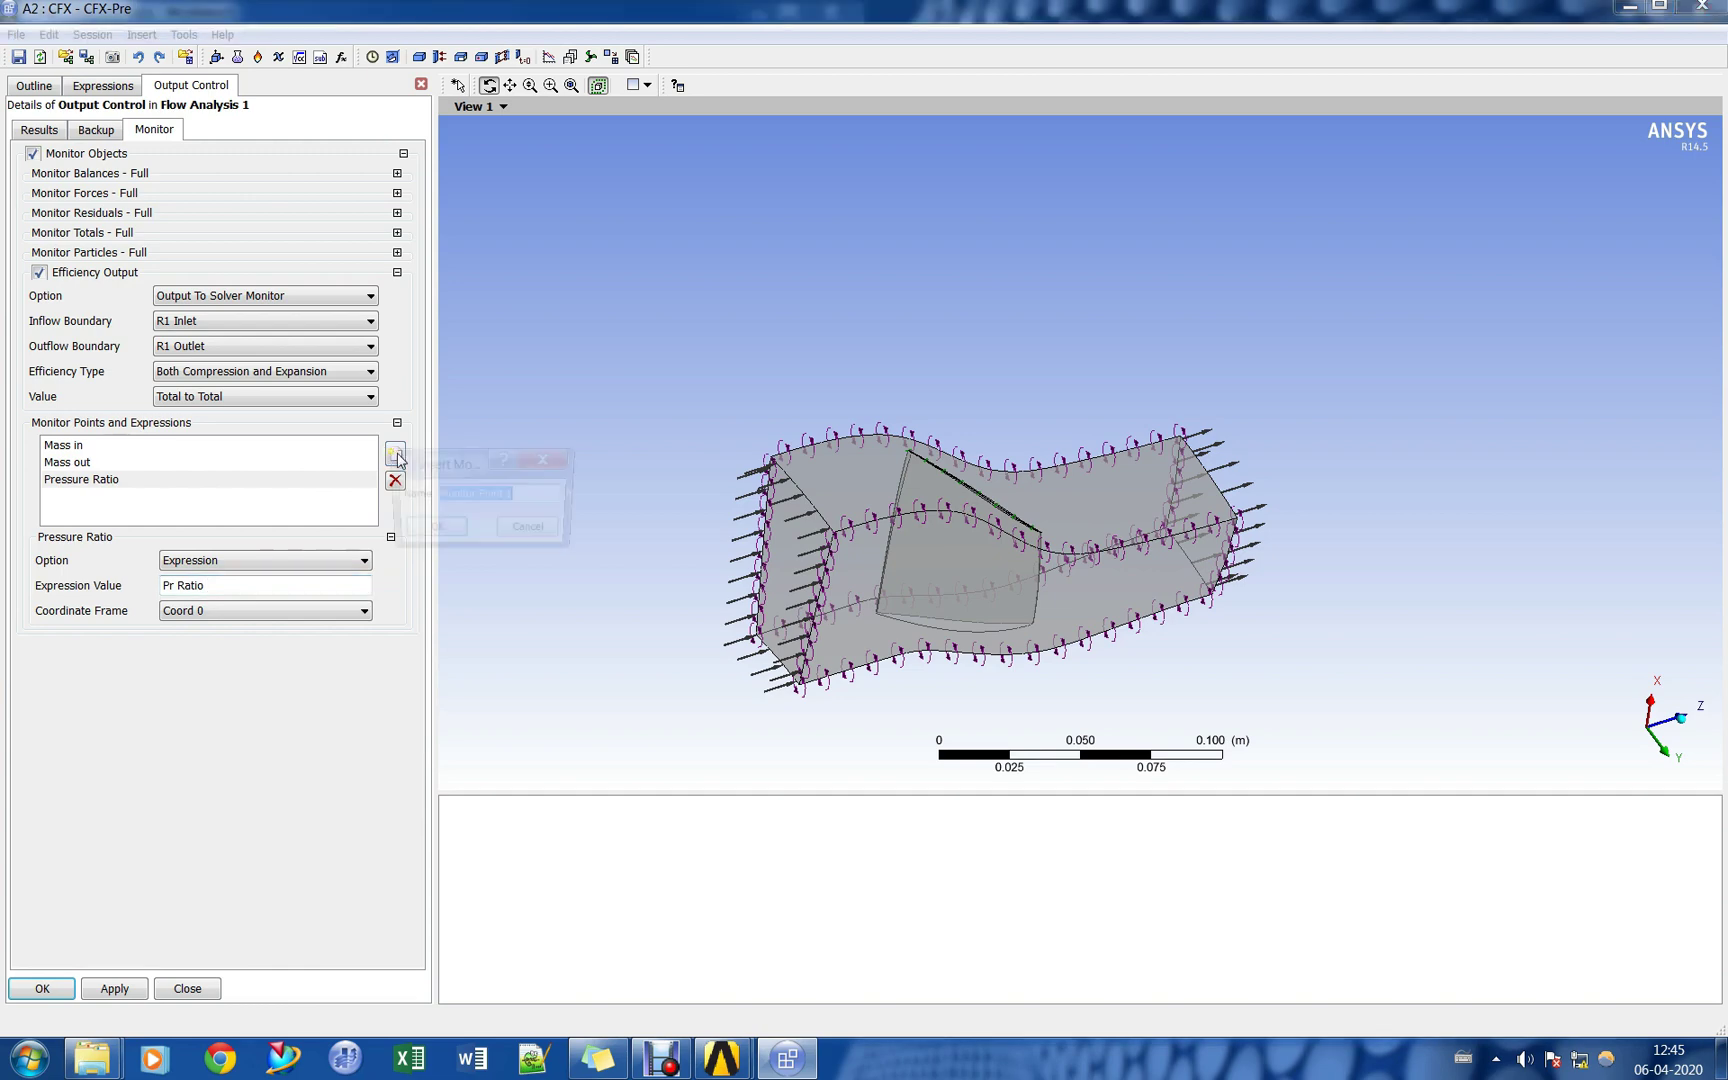
type("Tem")
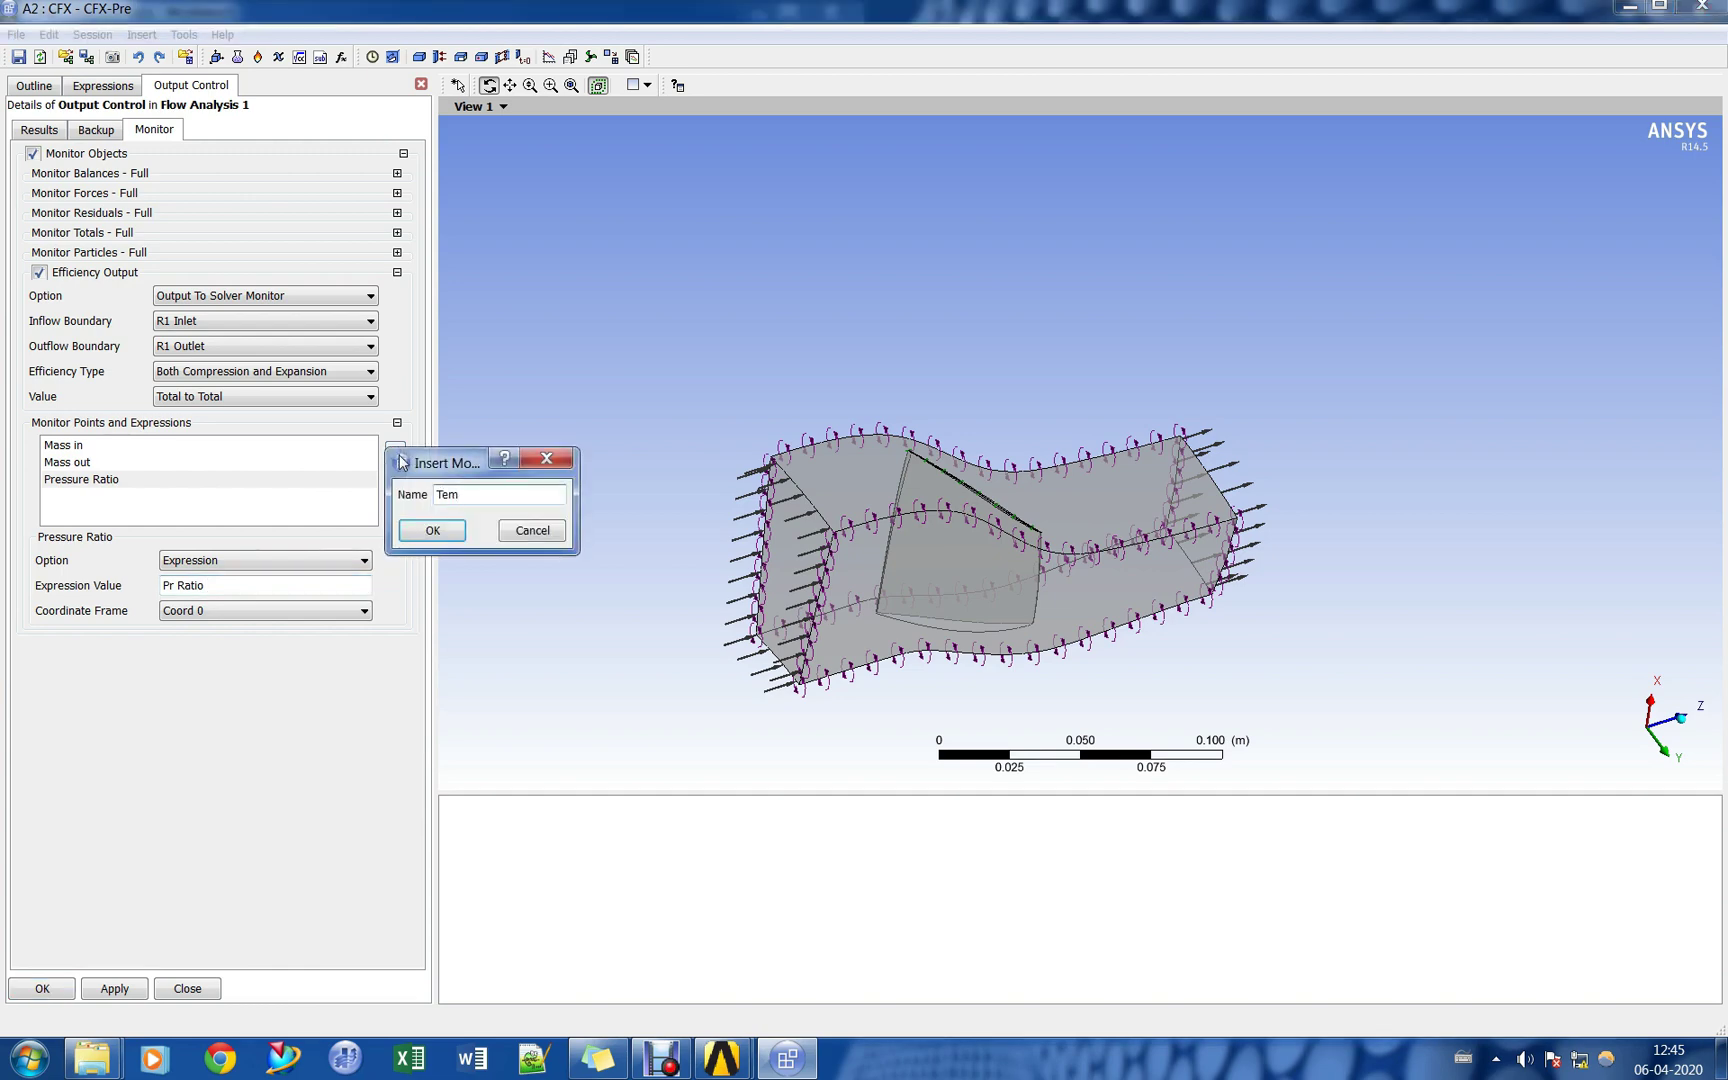
type("p Ratio")
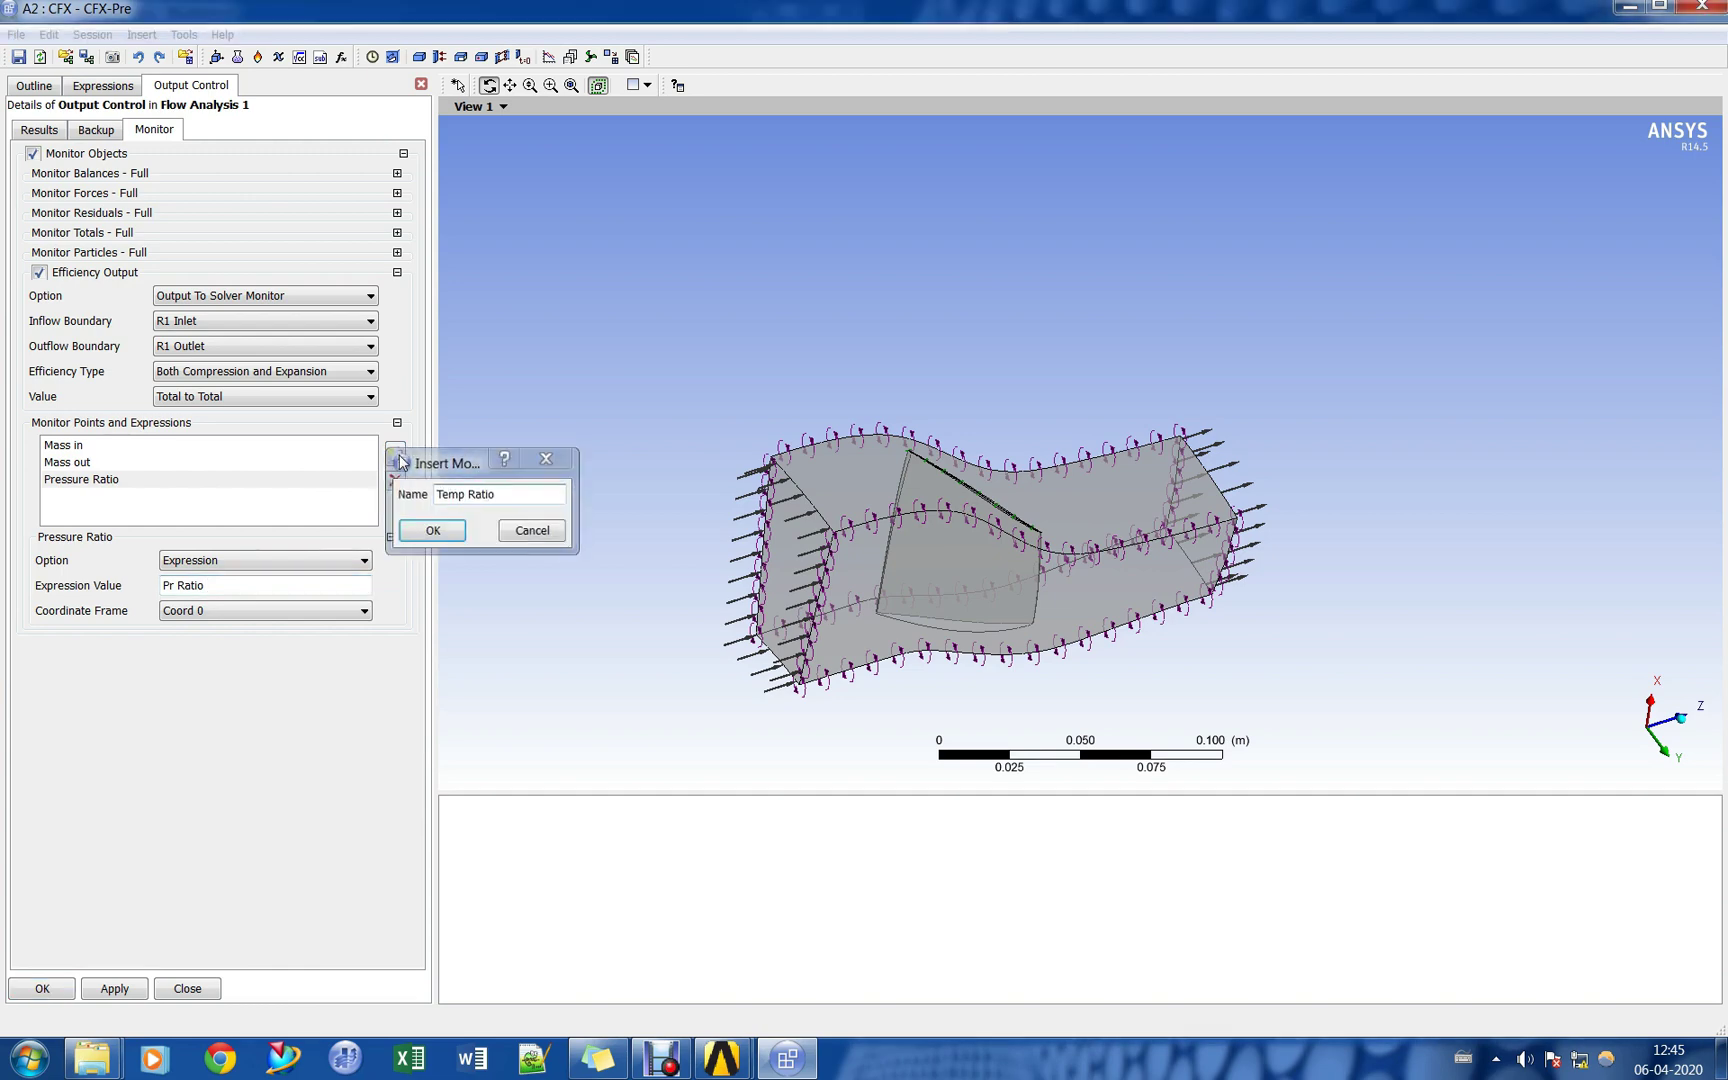
key("Return")
left_click(297, 569)
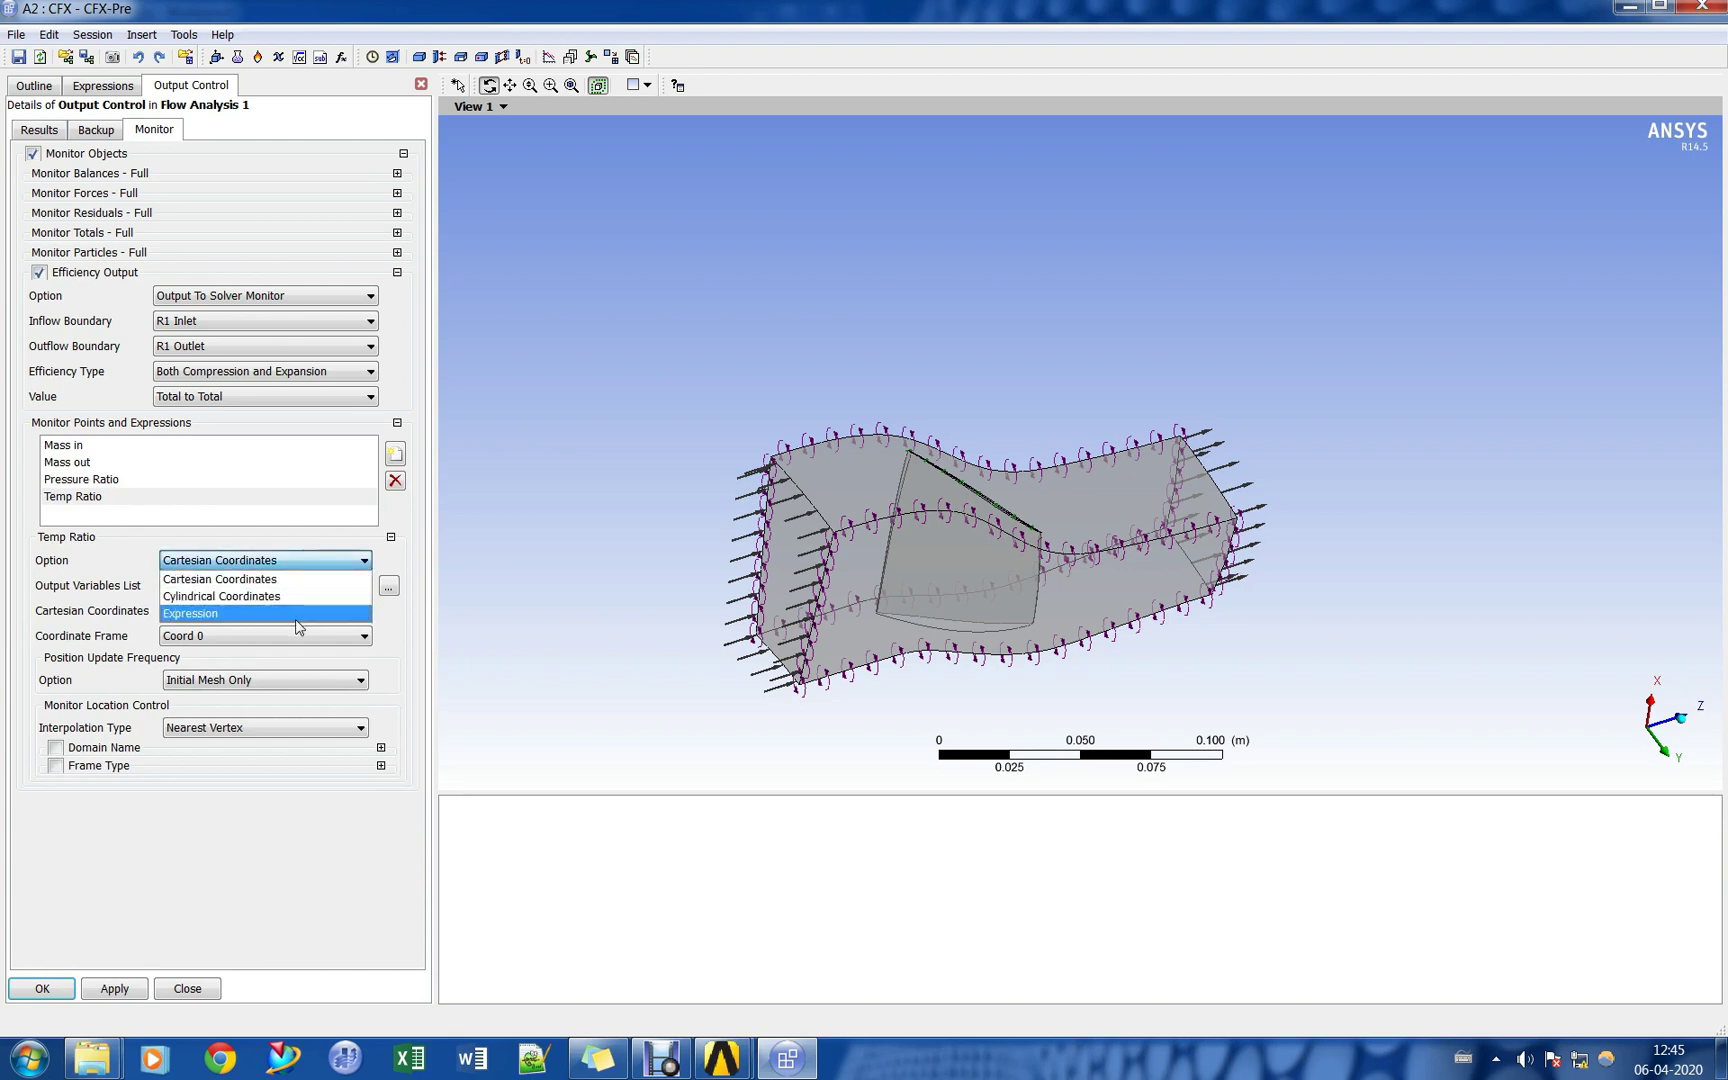
left_click(300, 605)
right_click(306, 588)
mouse_move(393, 627)
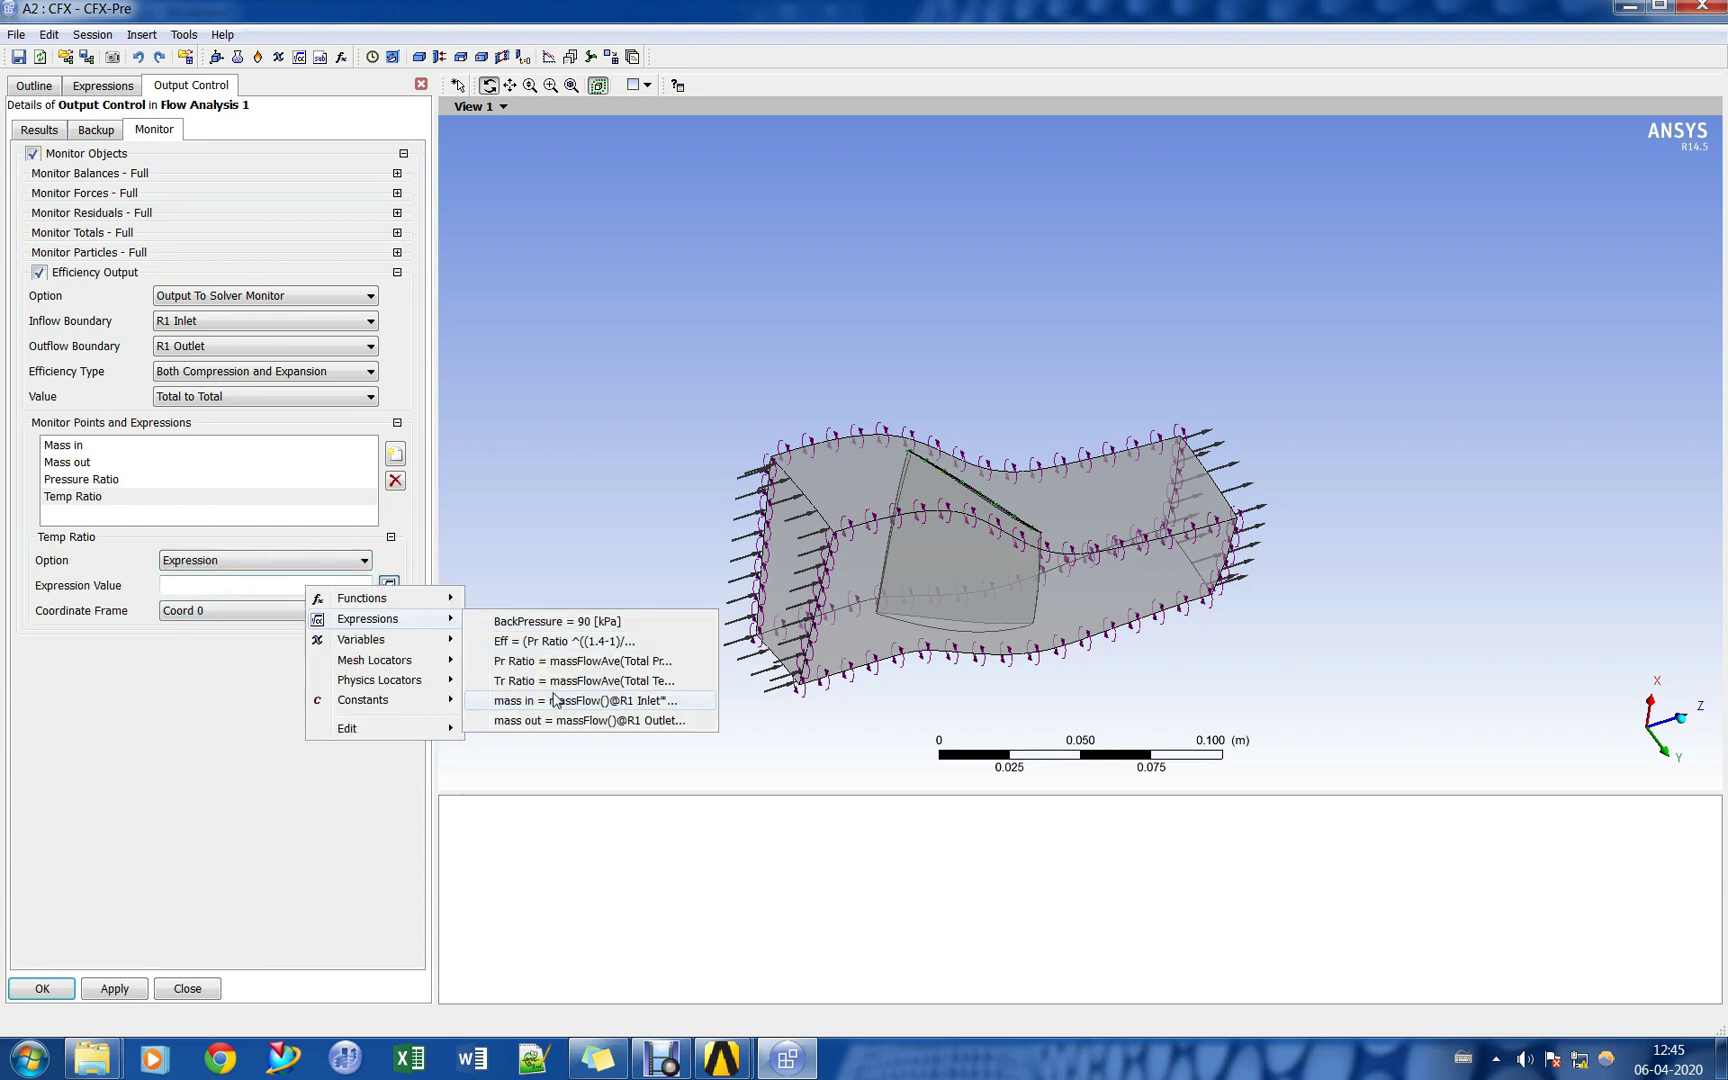
left_click(560, 683)
Add an Expression-type monitor object named Efficiency using the Eff expression, and accept the Output Control settings.
left_click(396, 456)
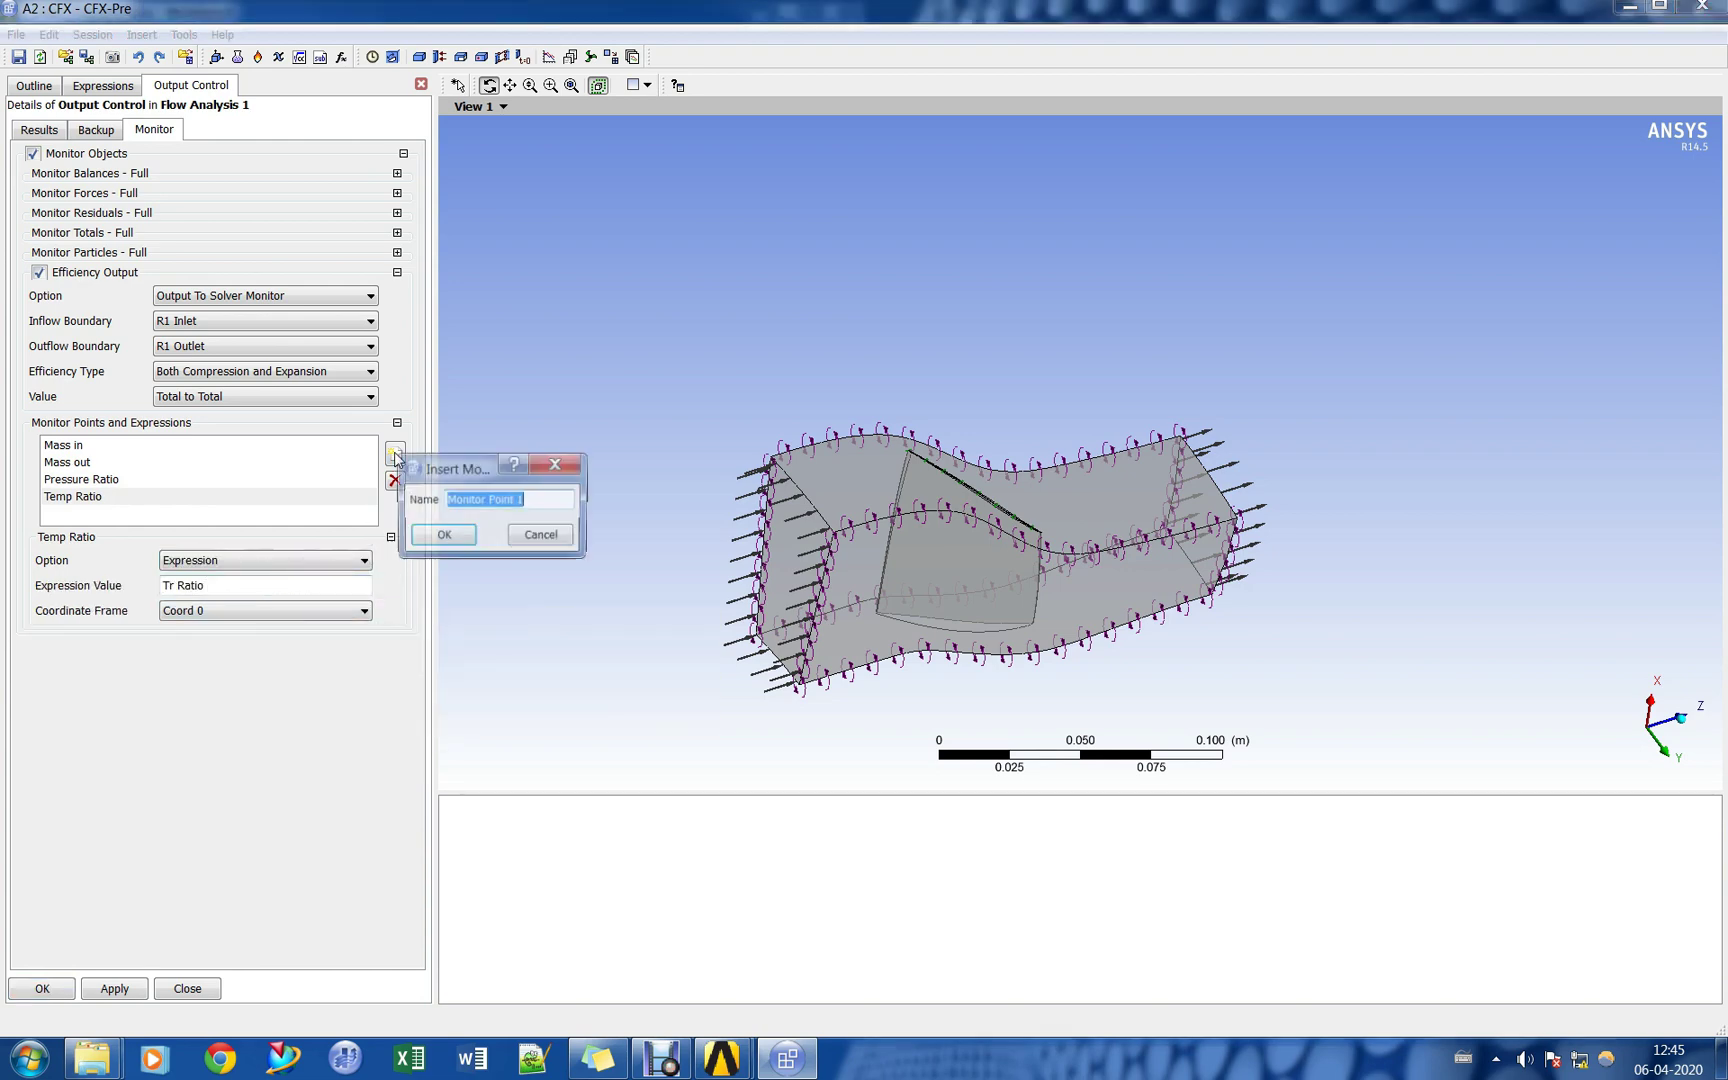
type("Efficiency")
key("Return")
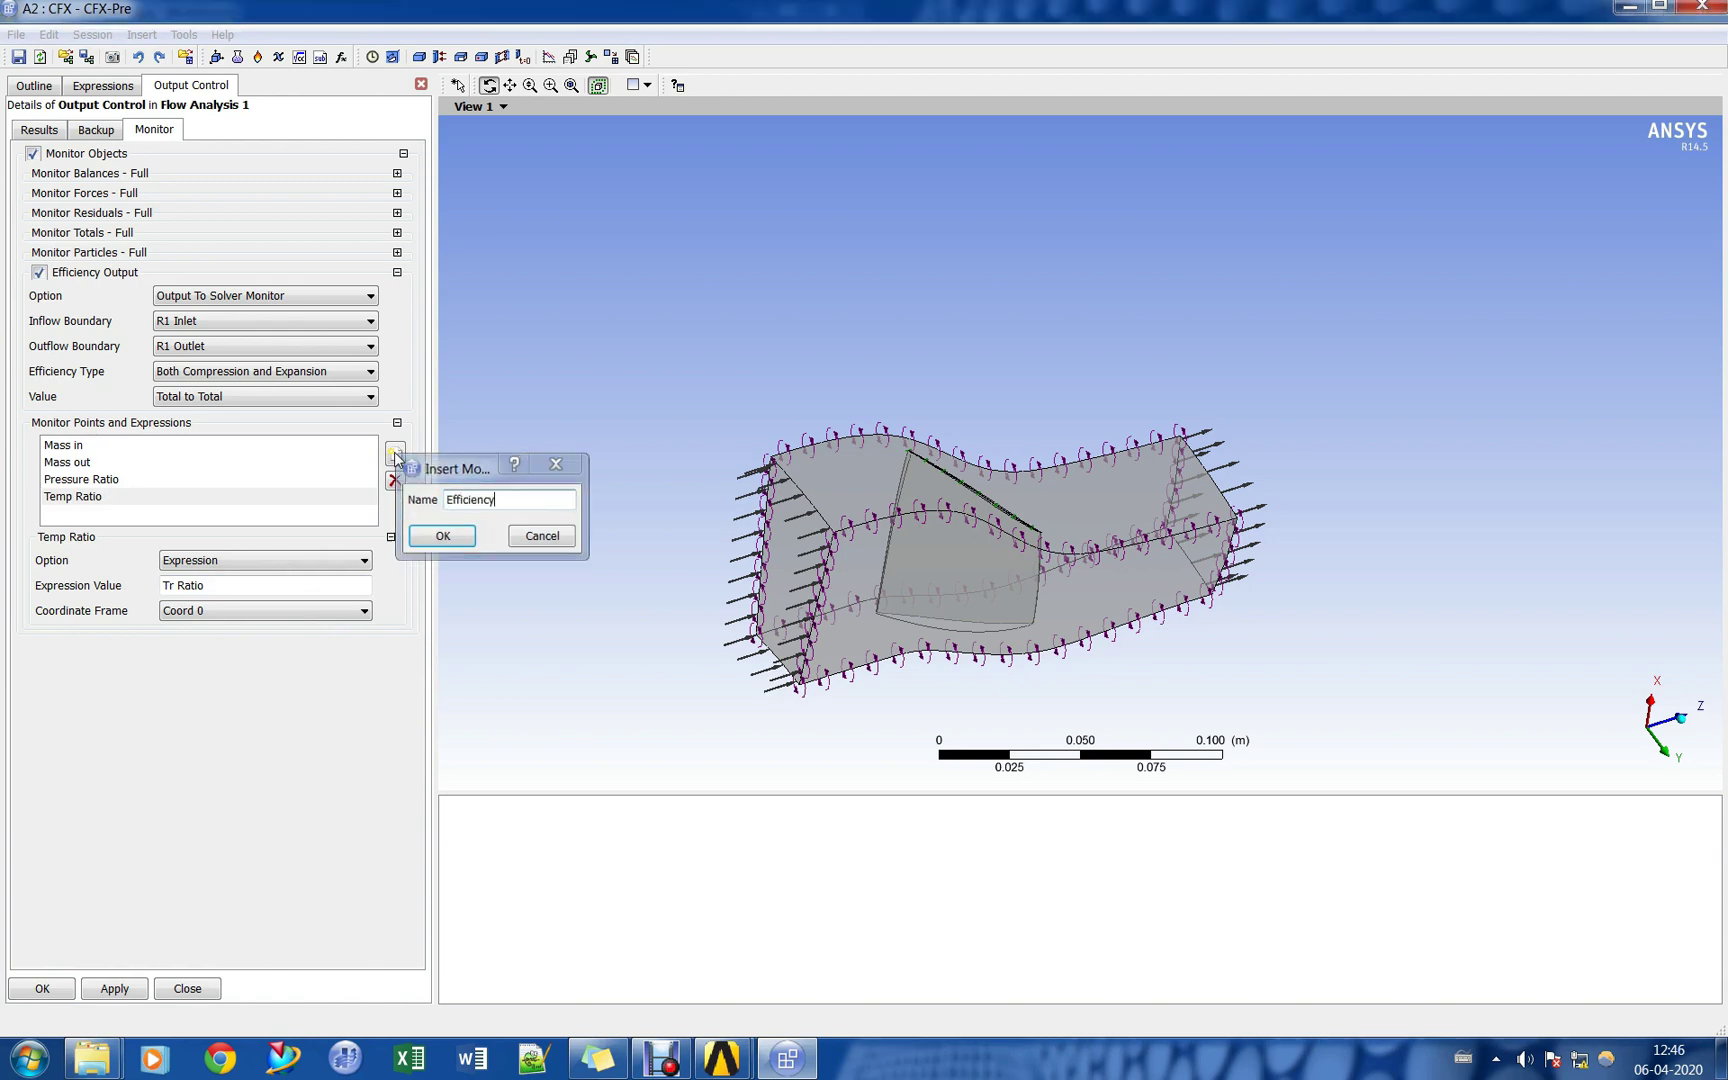
left_click(333, 561)
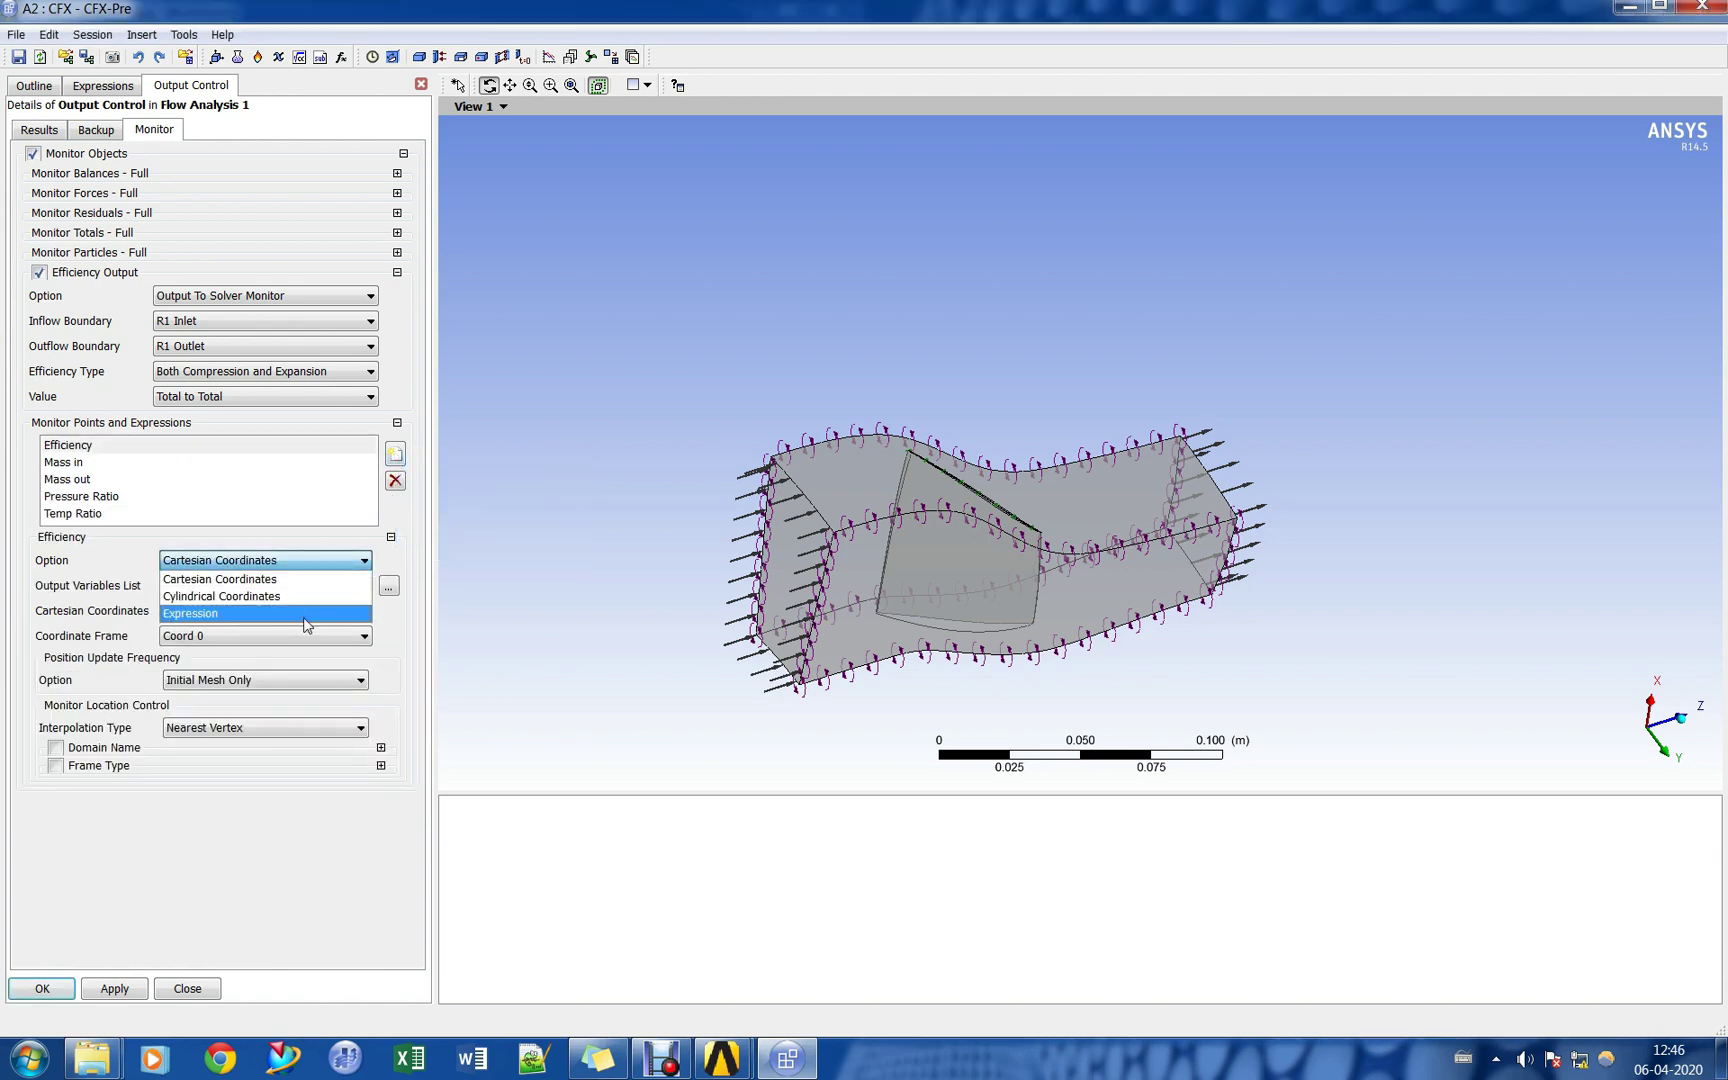
left_click(305, 613)
right_click(290, 595)
left_click(231, 586)
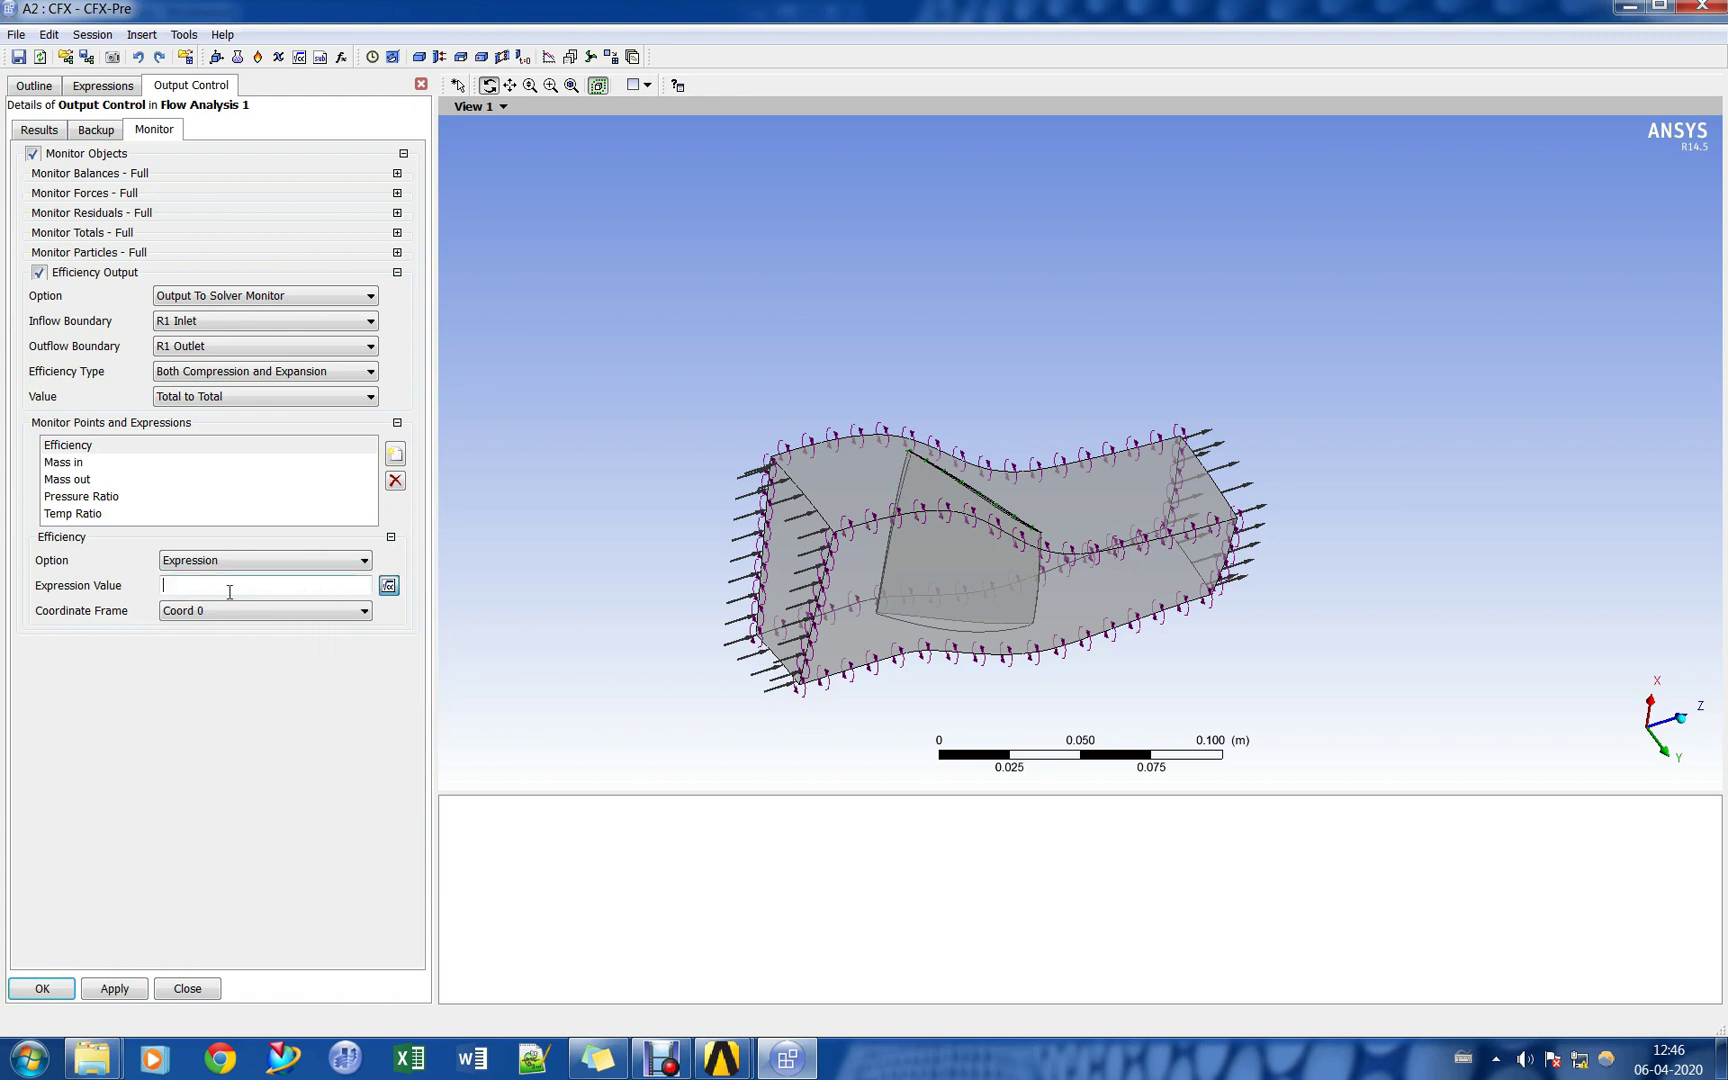
left_click(389, 585)
mouse_move(388, 627)
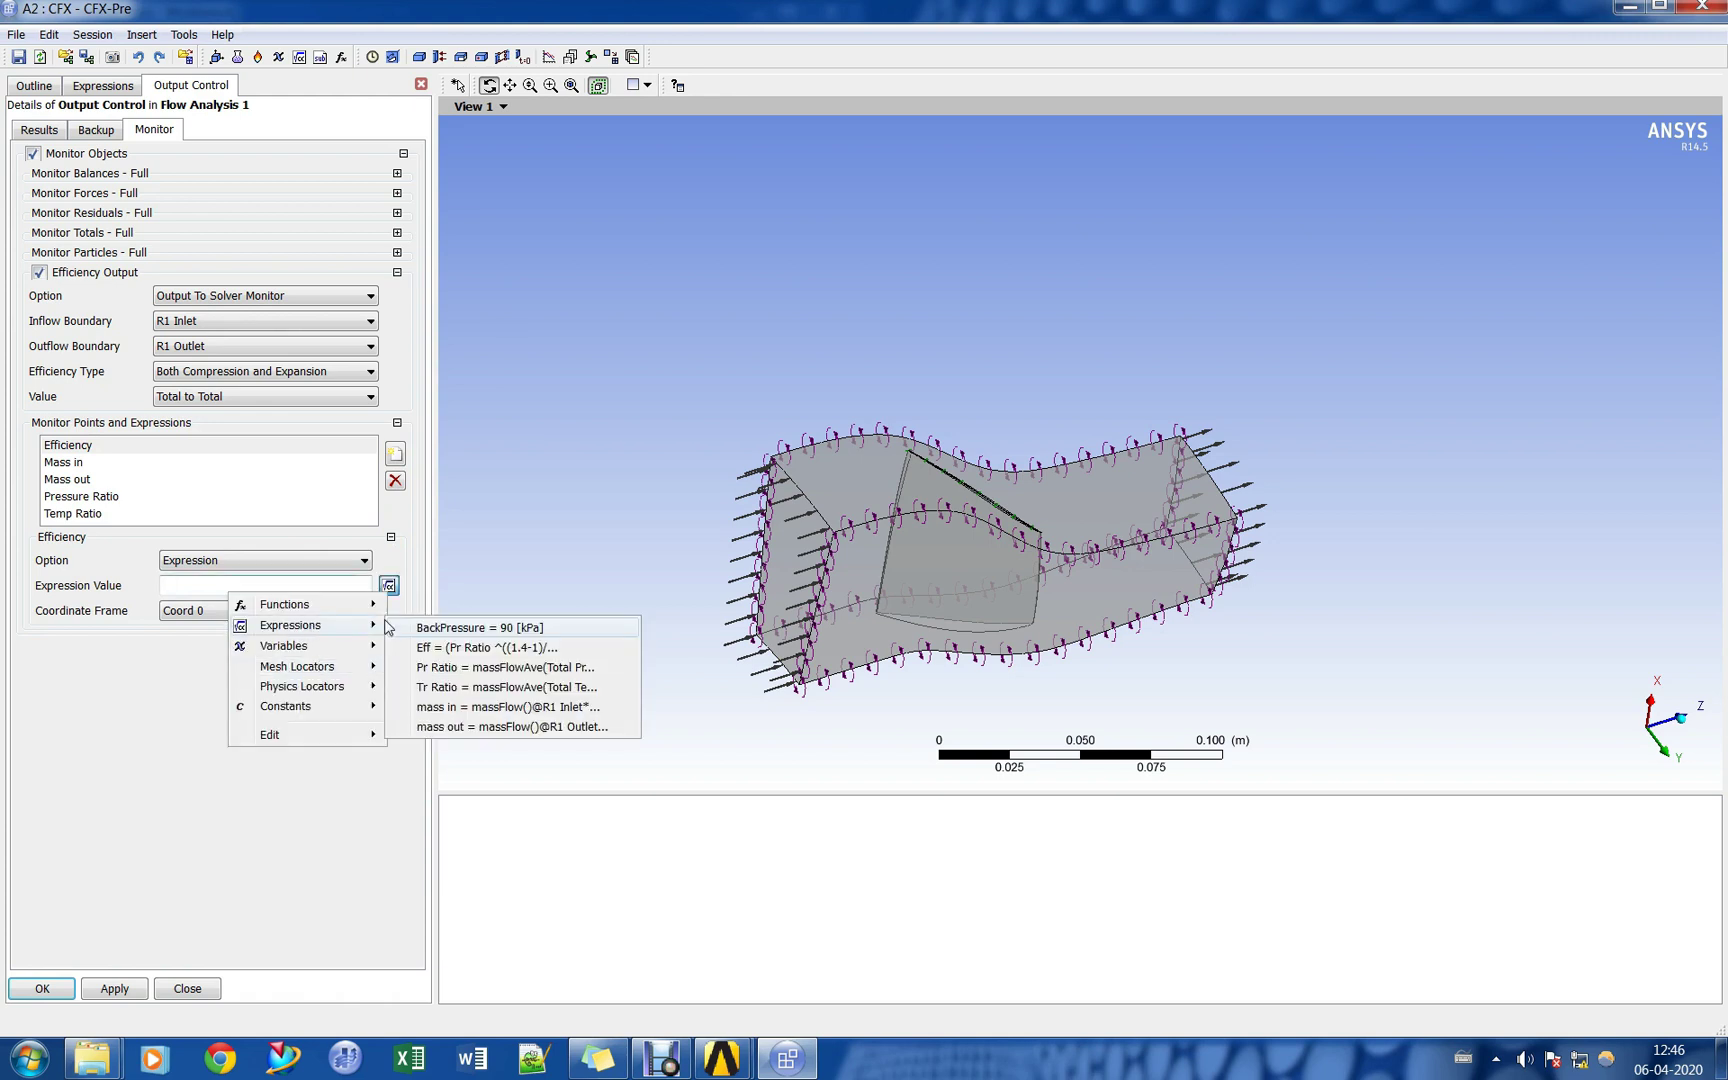
left_click(476, 648)
left_click(42, 988)
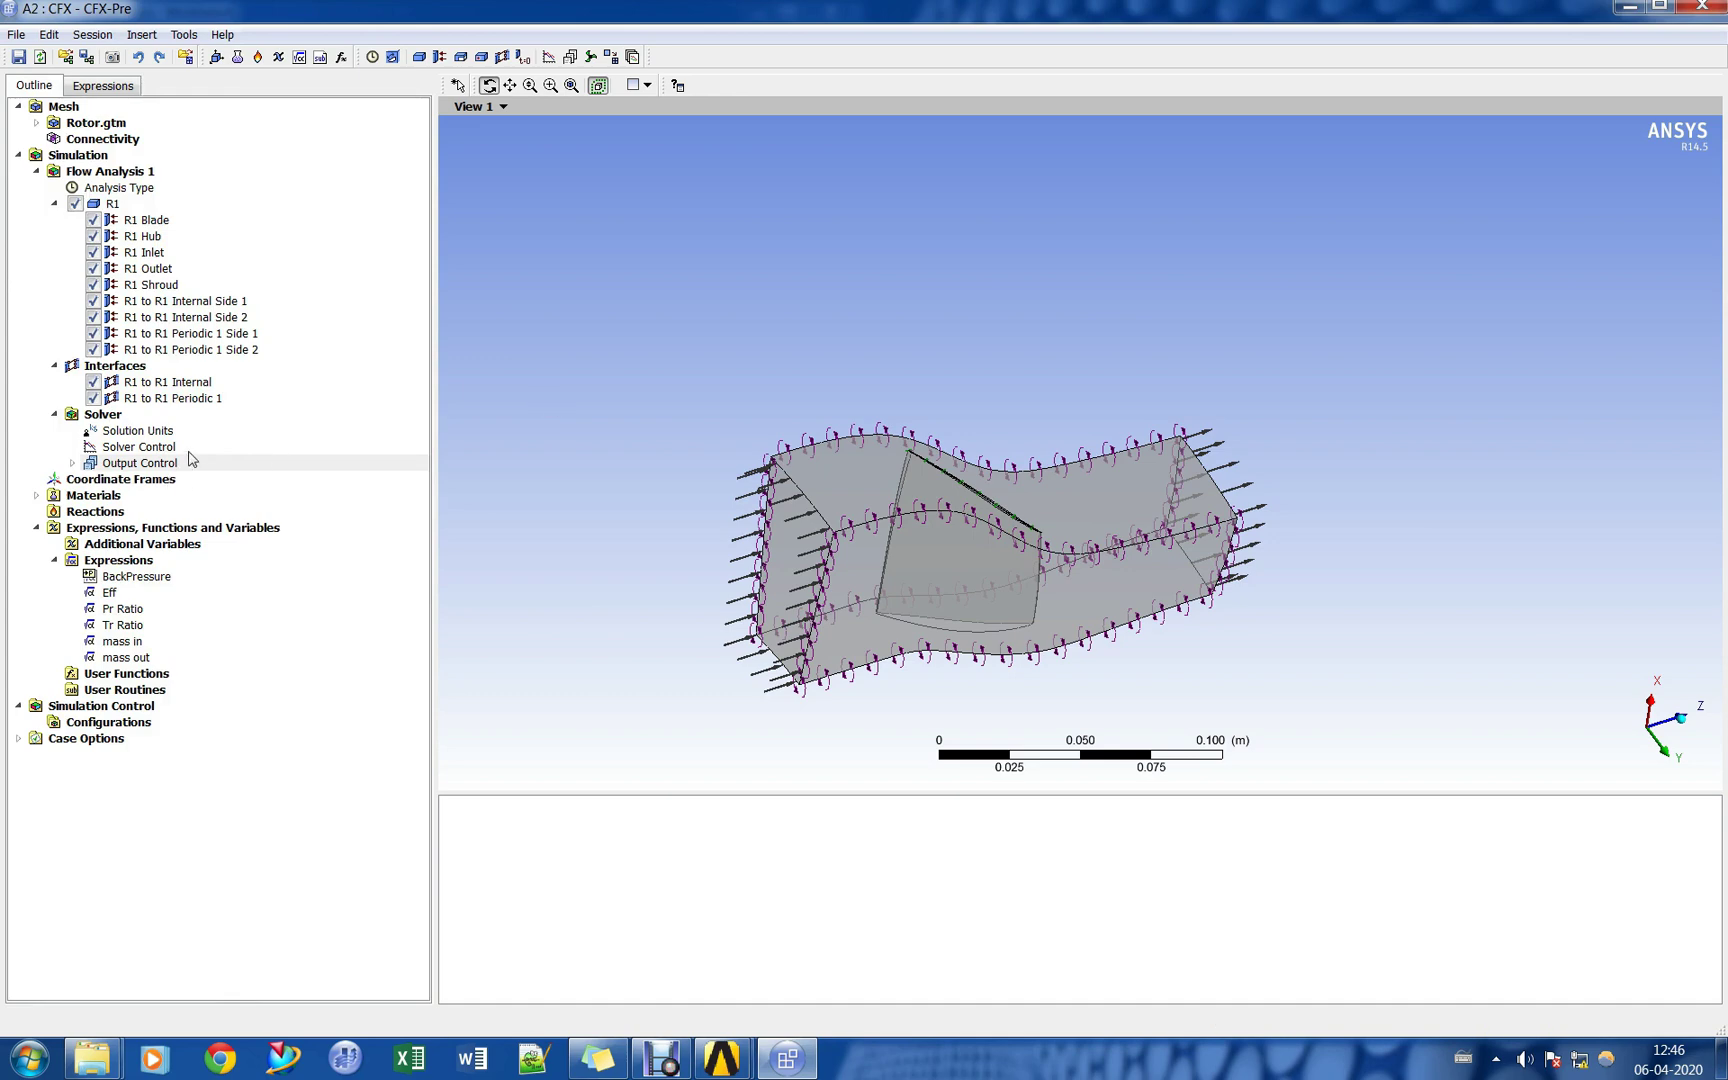
Review the defined expressions and the boundary details of R1 Outlet, then close both views.
left_click_drag(765, 450, 716, 415)
left_click_drag(779, 435, 750, 428)
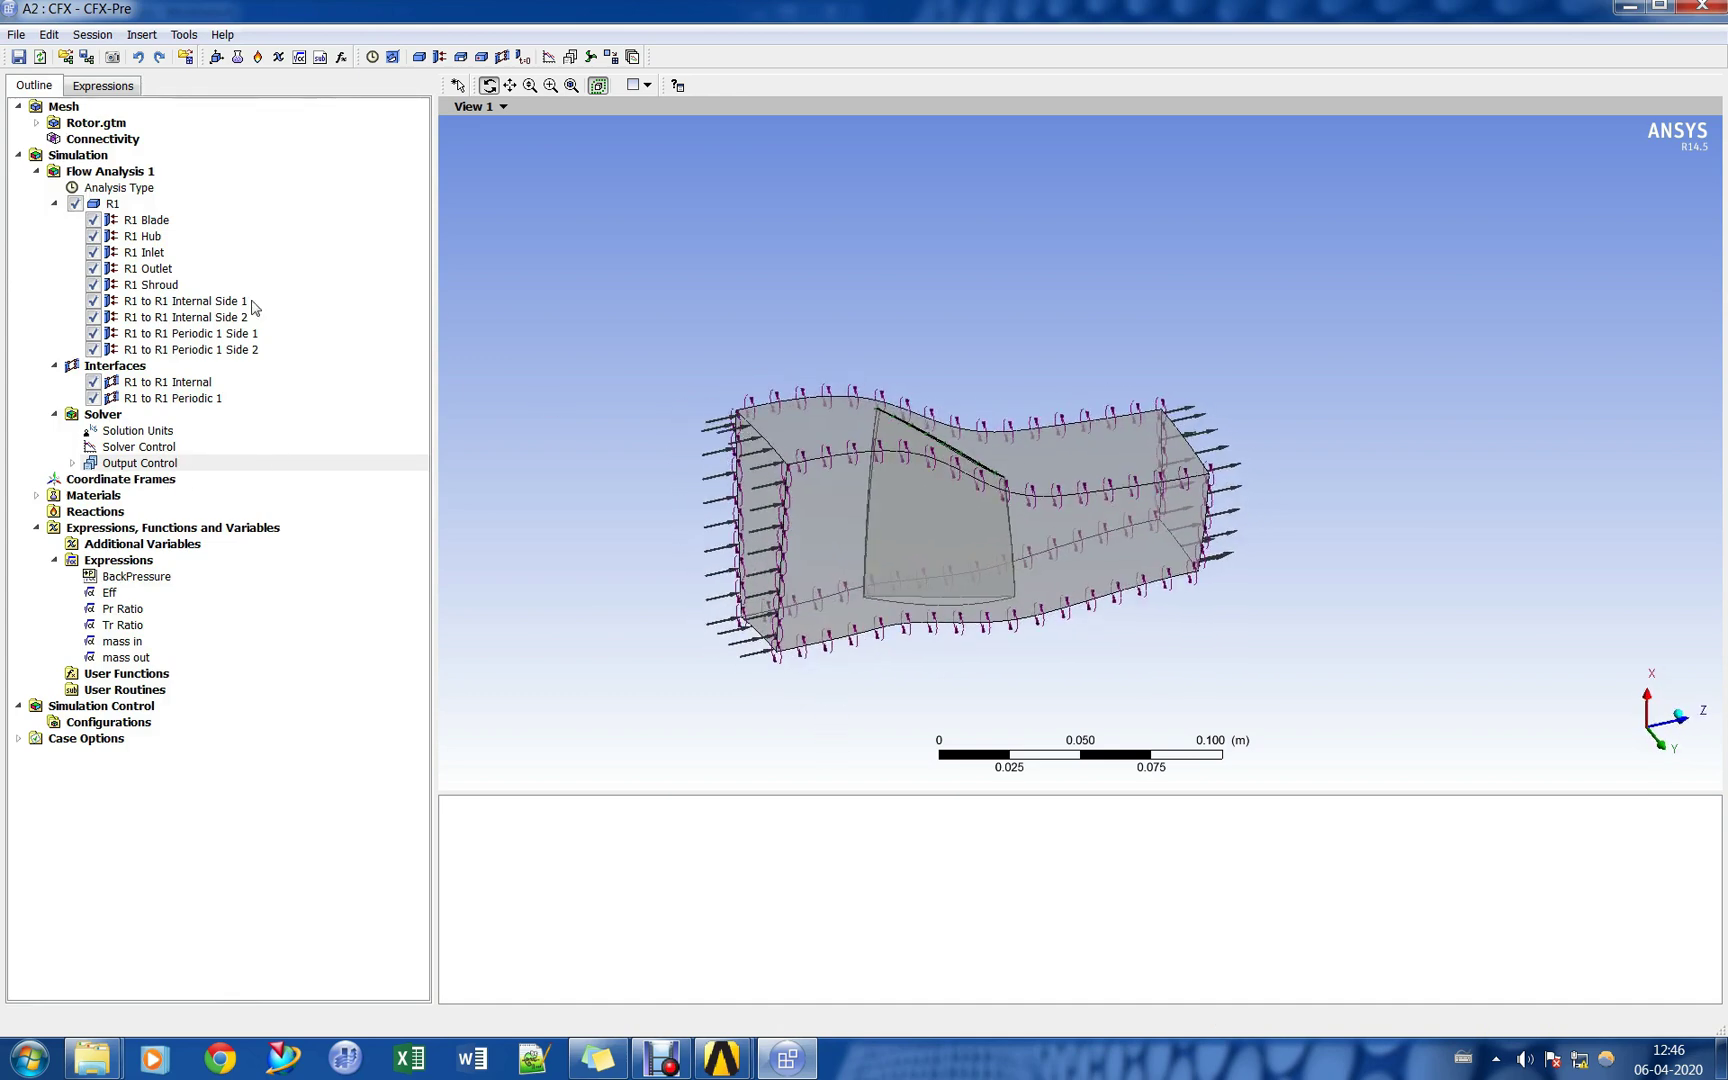
left_click(90, 88)
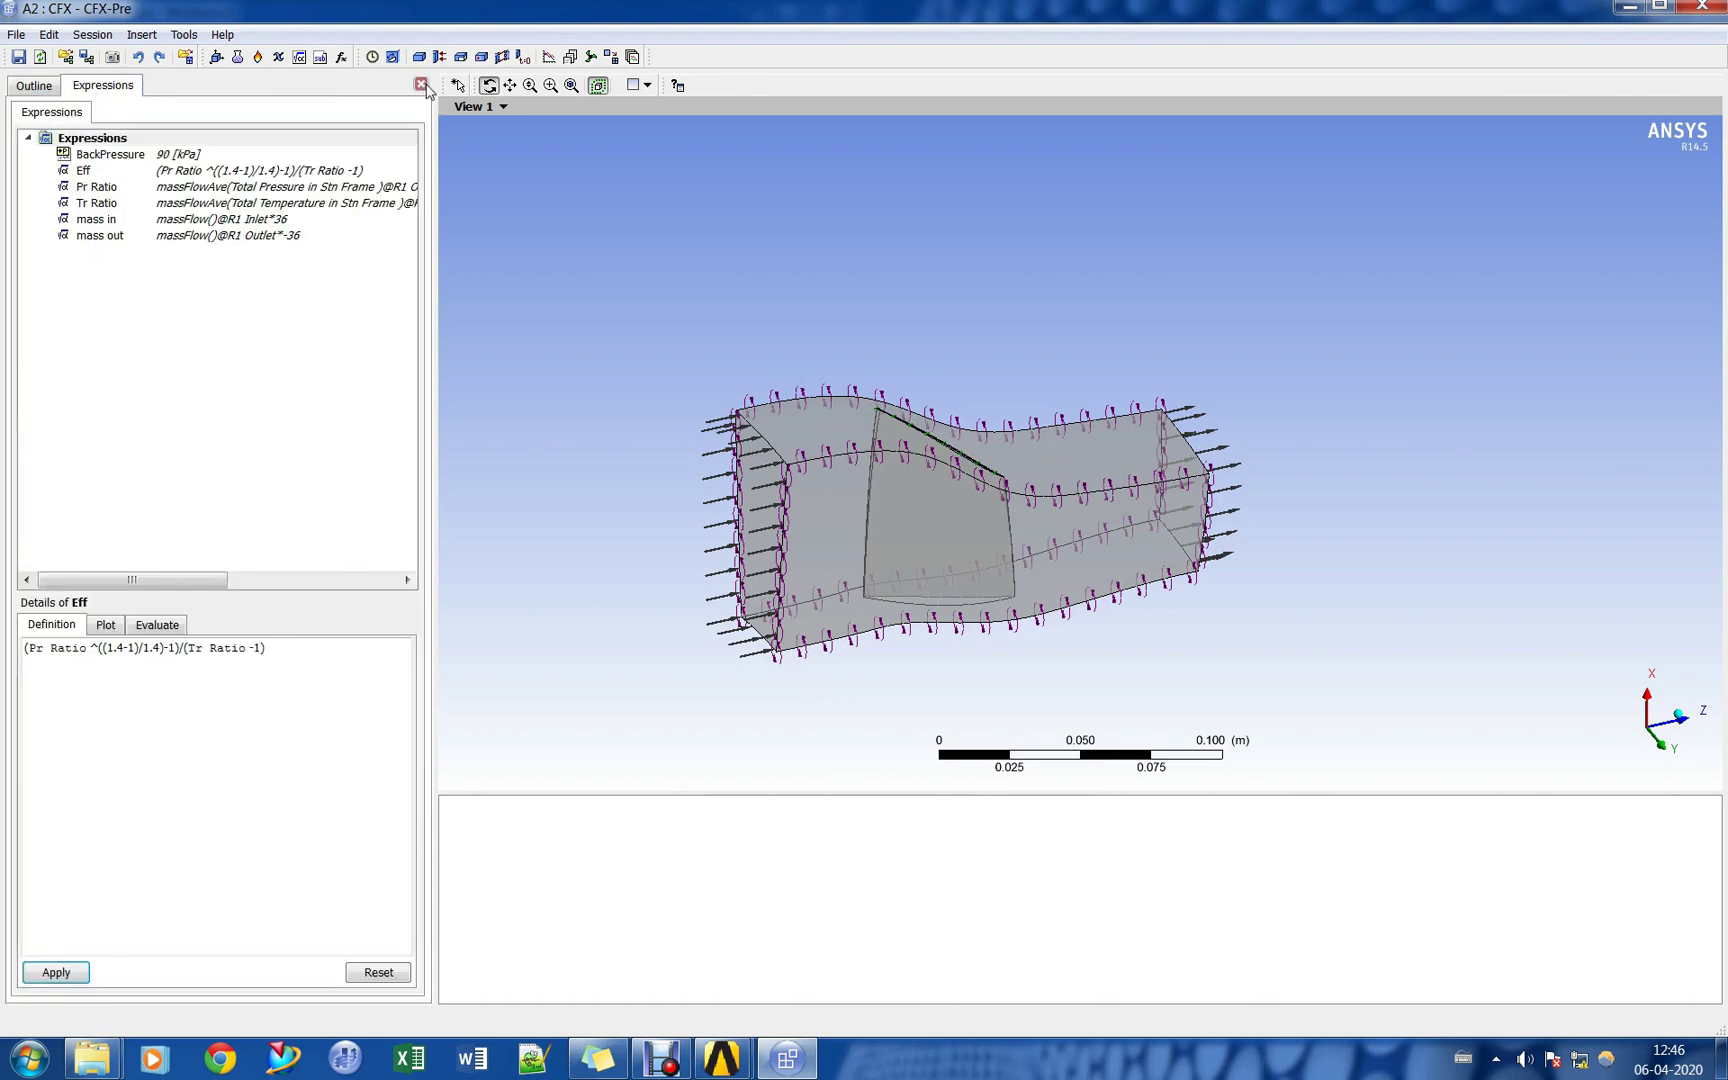
left_click(34, 86)
left_click(158, 270)
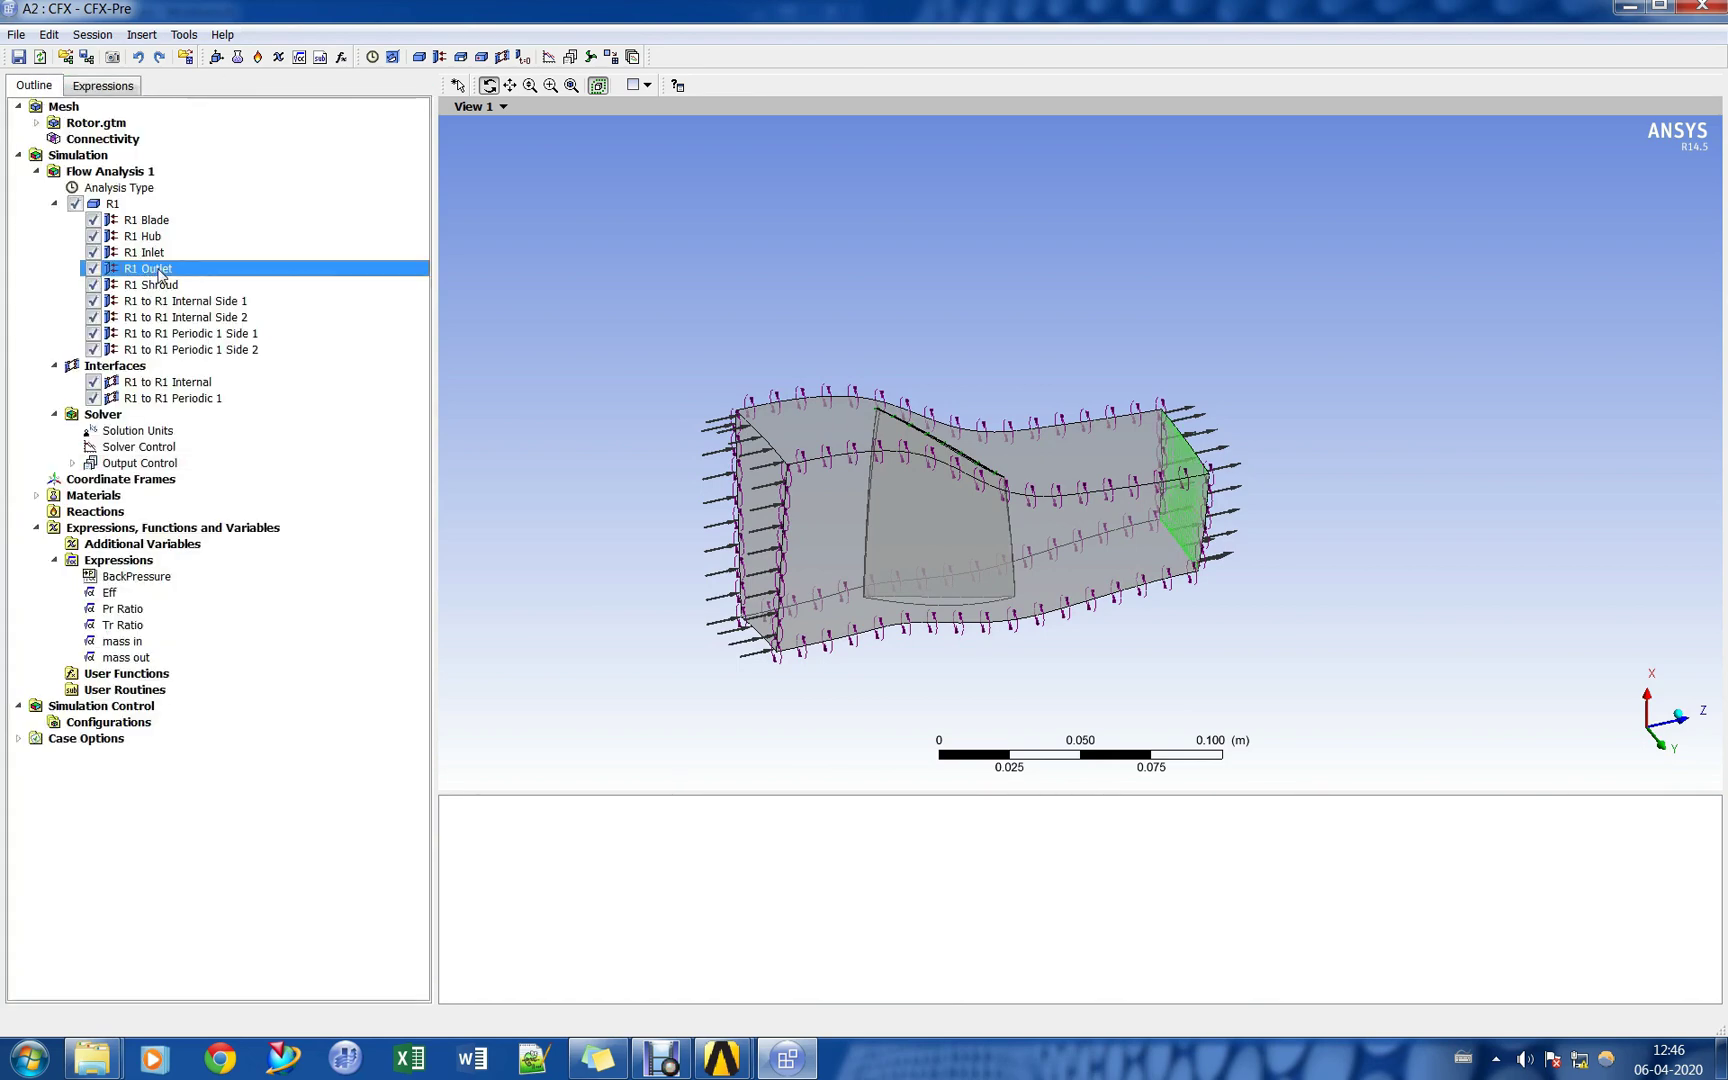
double_click(158, 270)
left_click(135, 133)
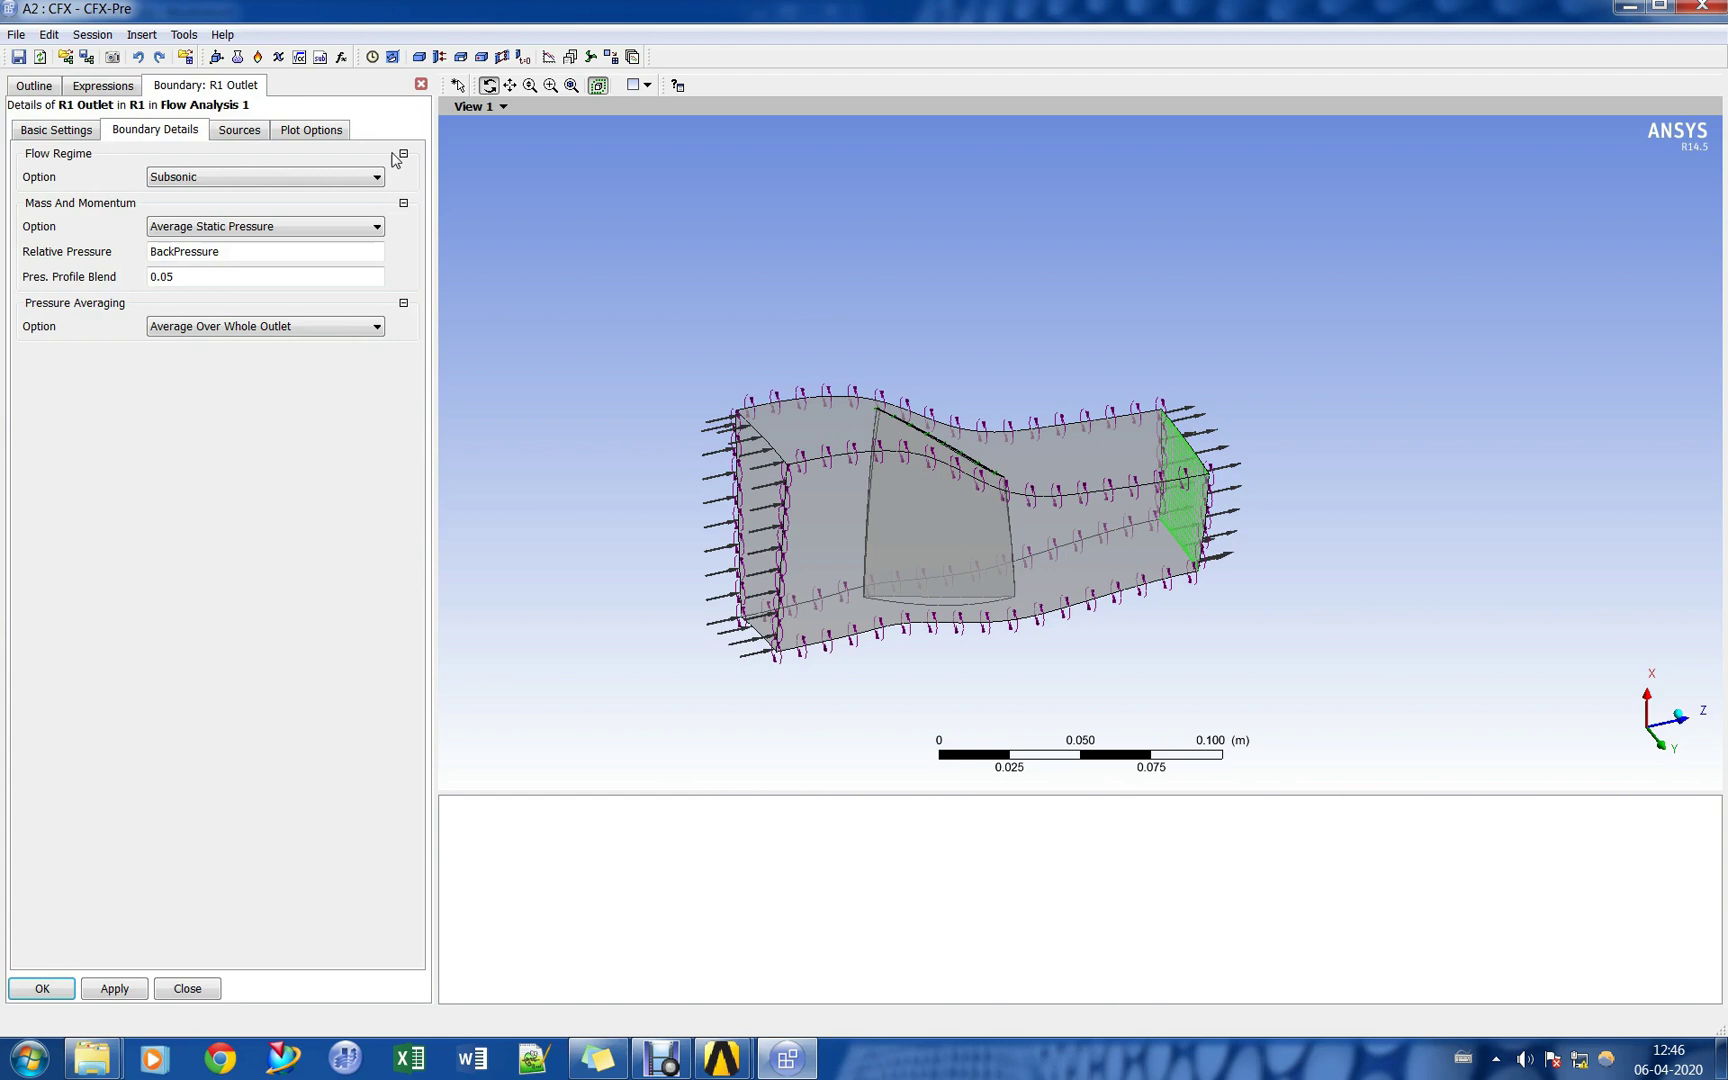
left_click(420, 84)
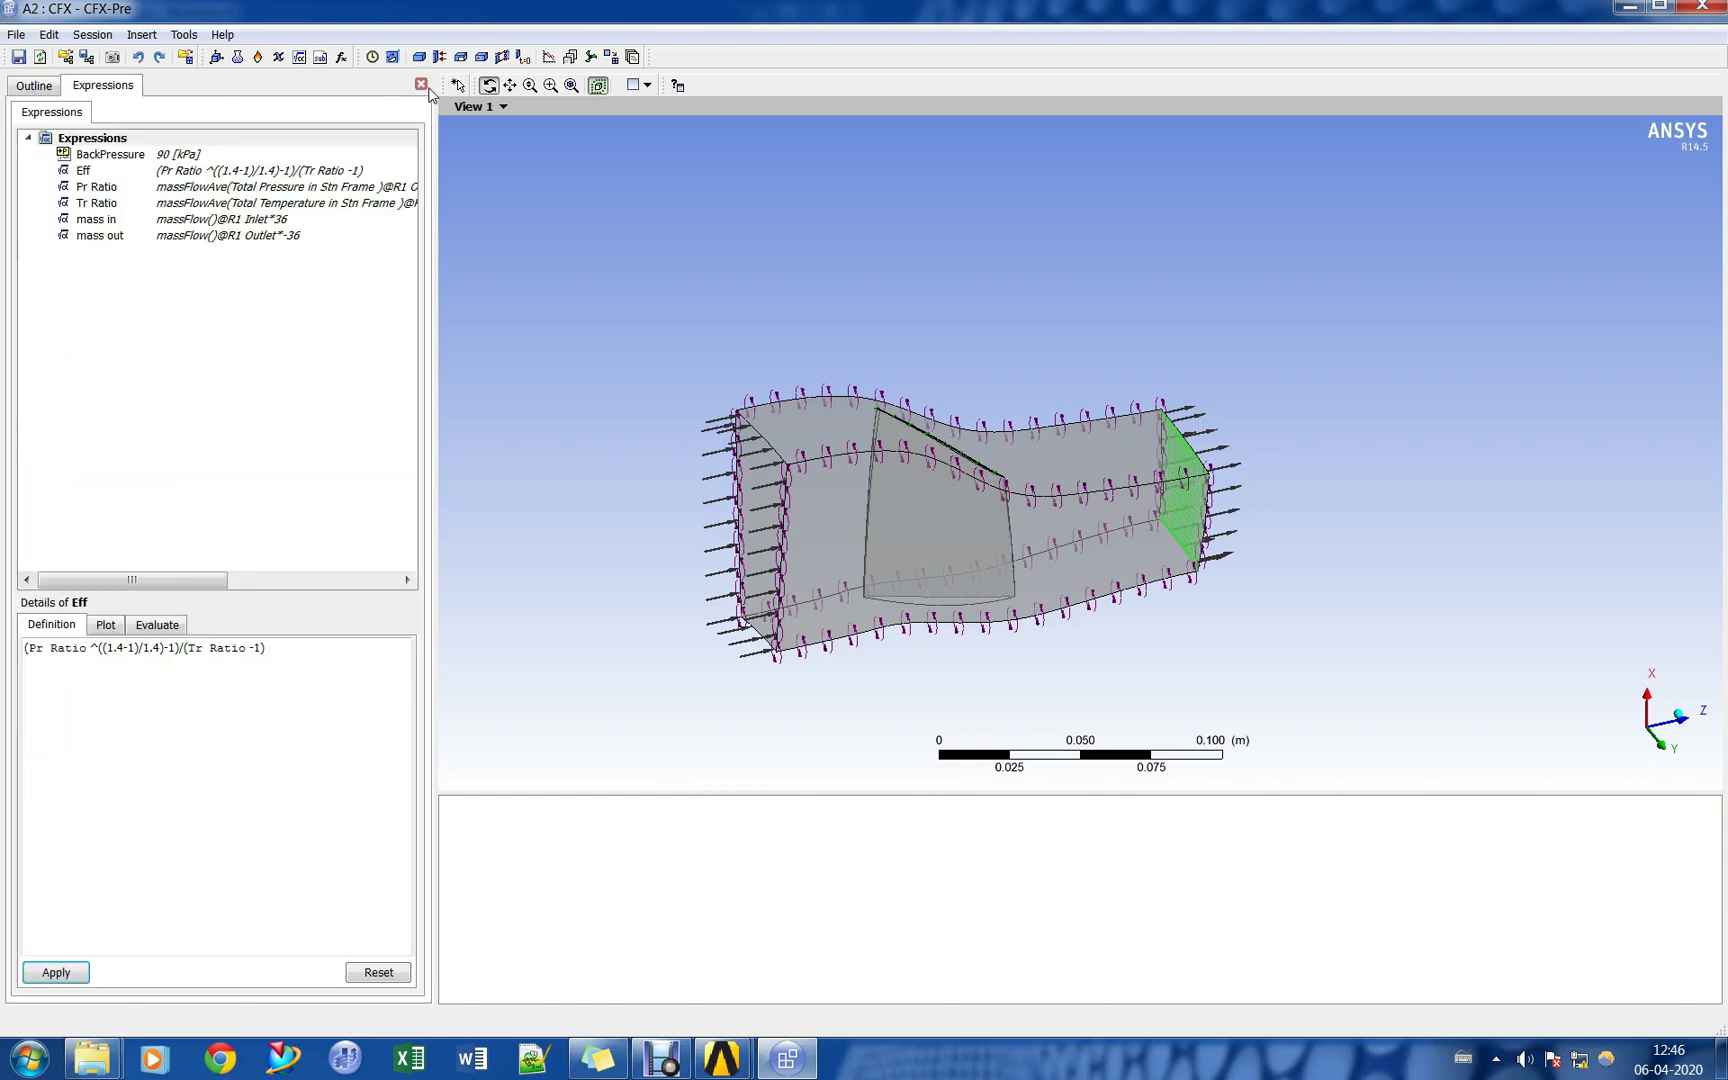
left_click(421, 84)
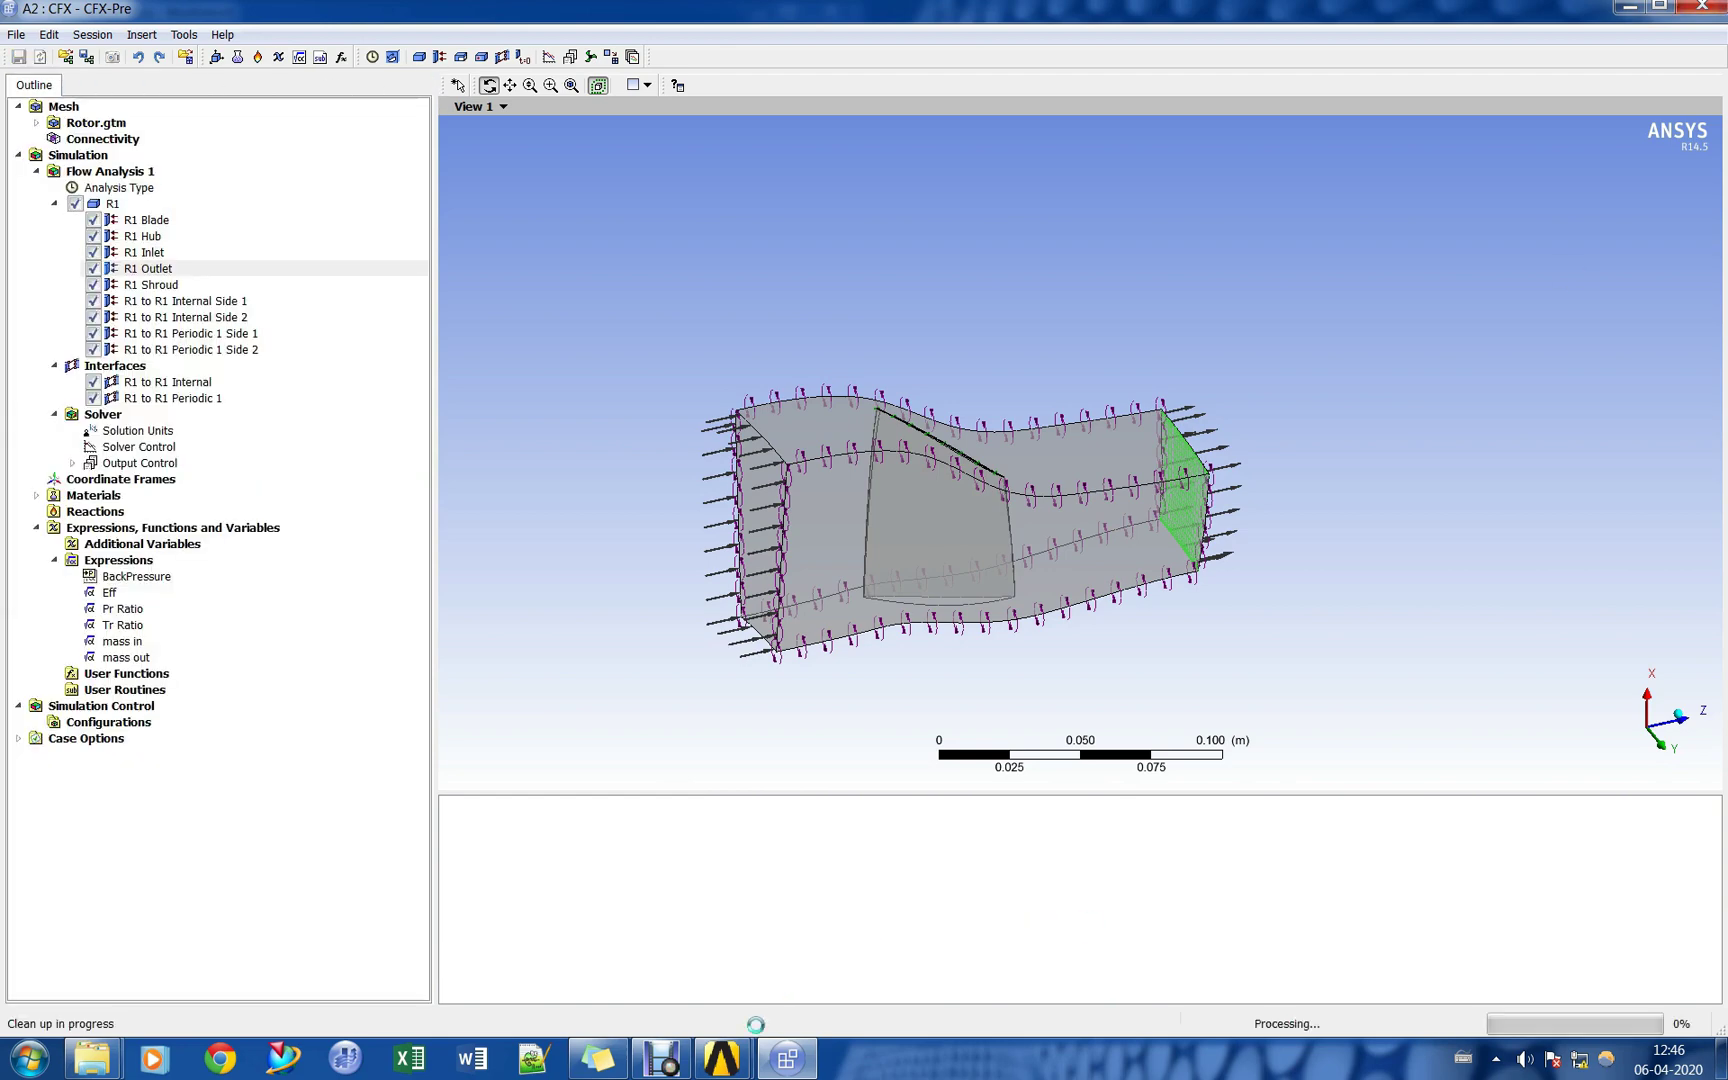
Switch to the Compr_Characteristics project in Workbench and save it.
mouse_move(722, 1058)
left_click(820, 955)
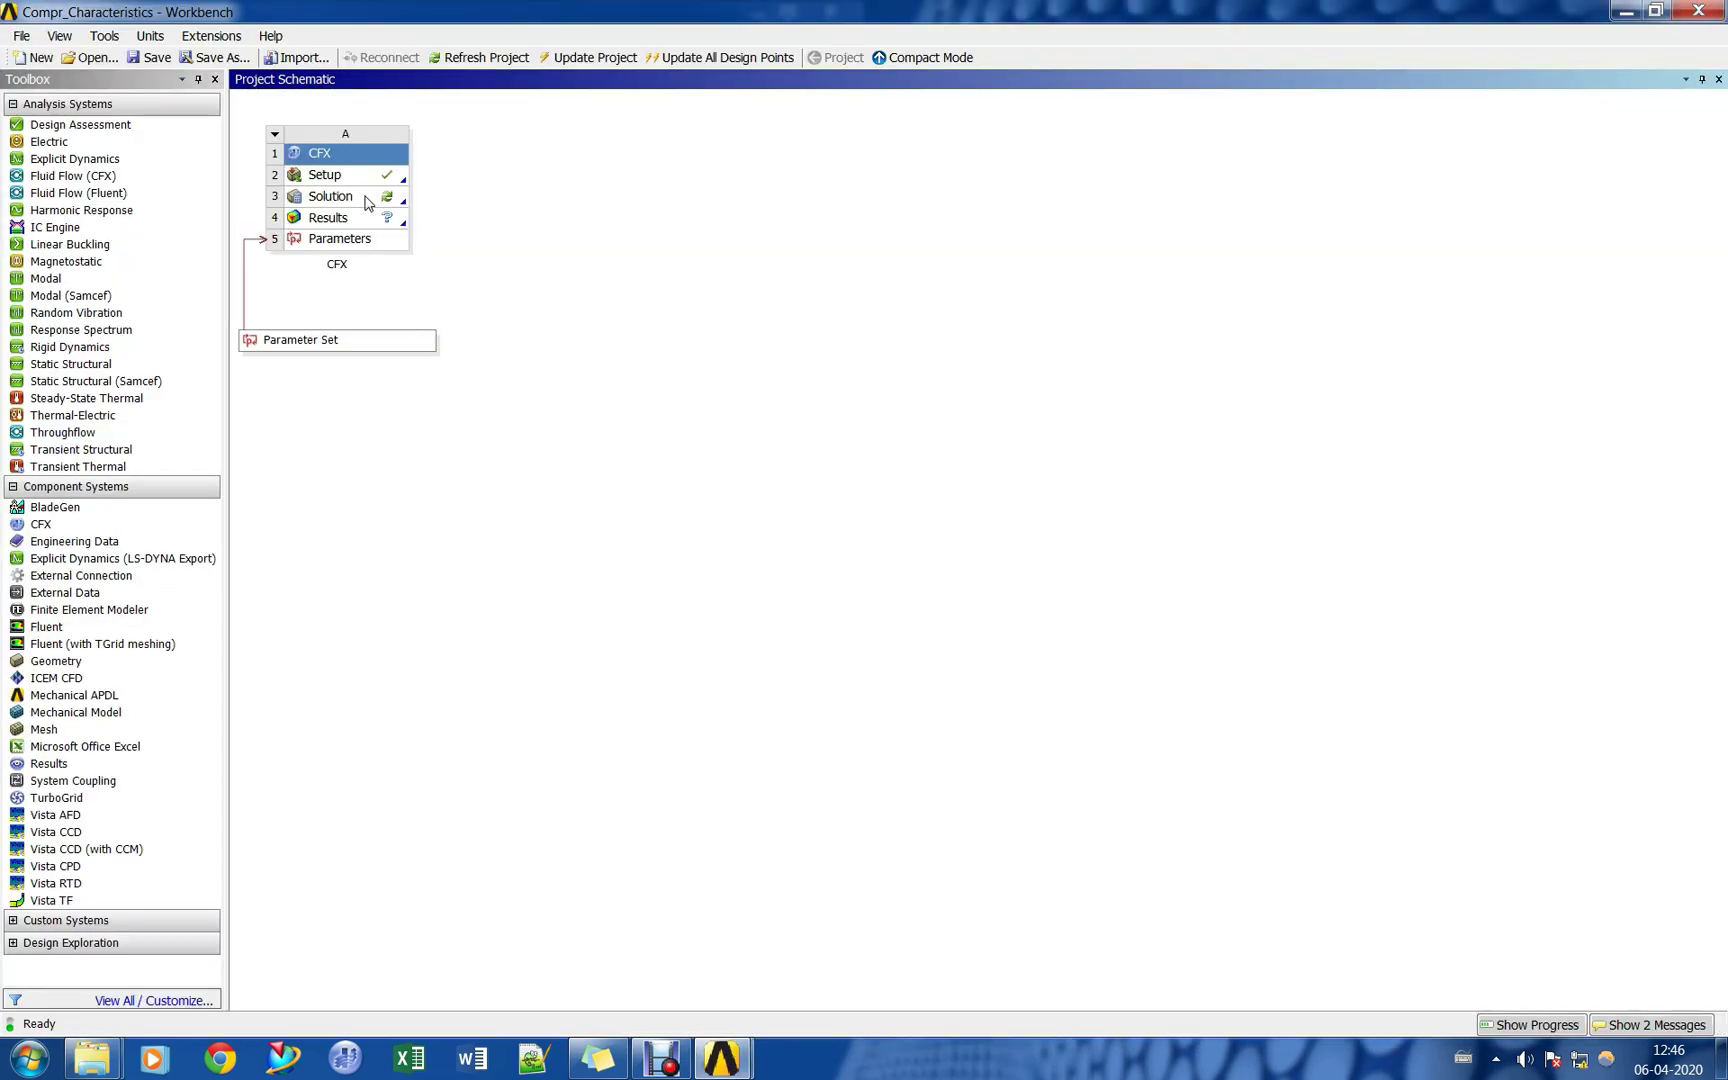
left_click(156, 58)
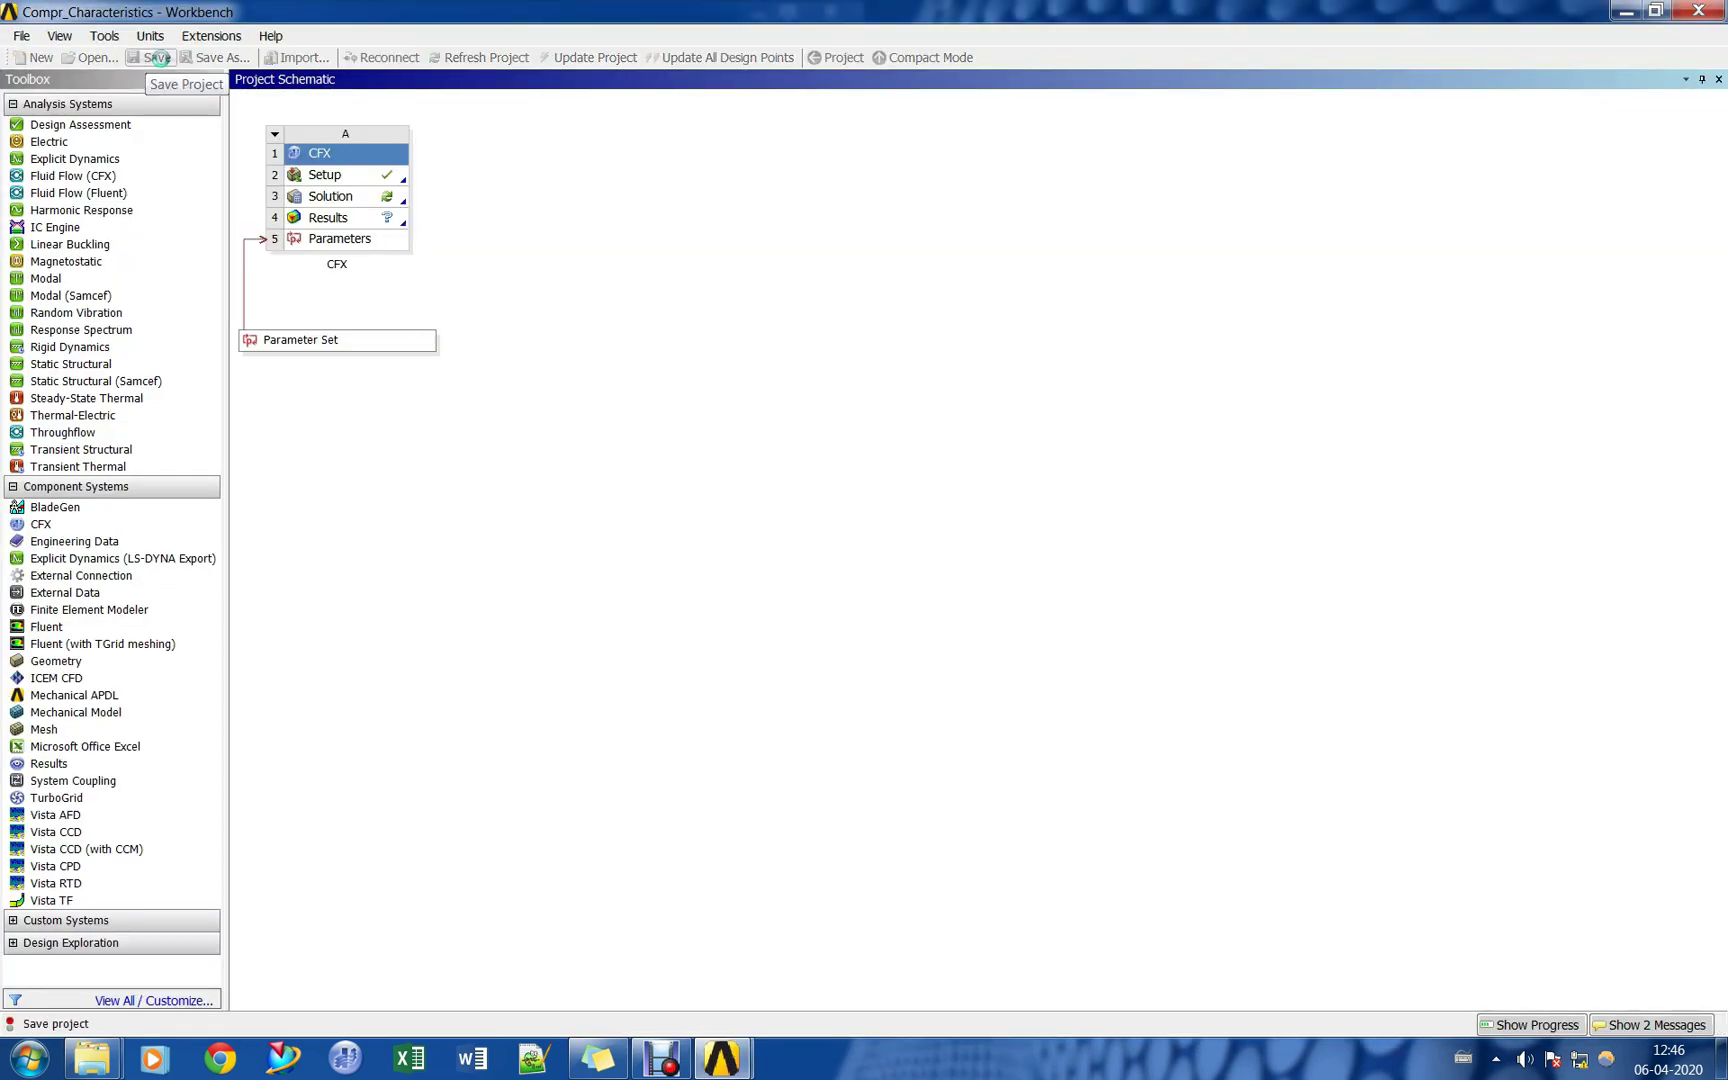
Open the CFX Solution for editing and set the run mode to Platform MPI Local Parallel.
right_click(352, 200)
left_click(518, 213)
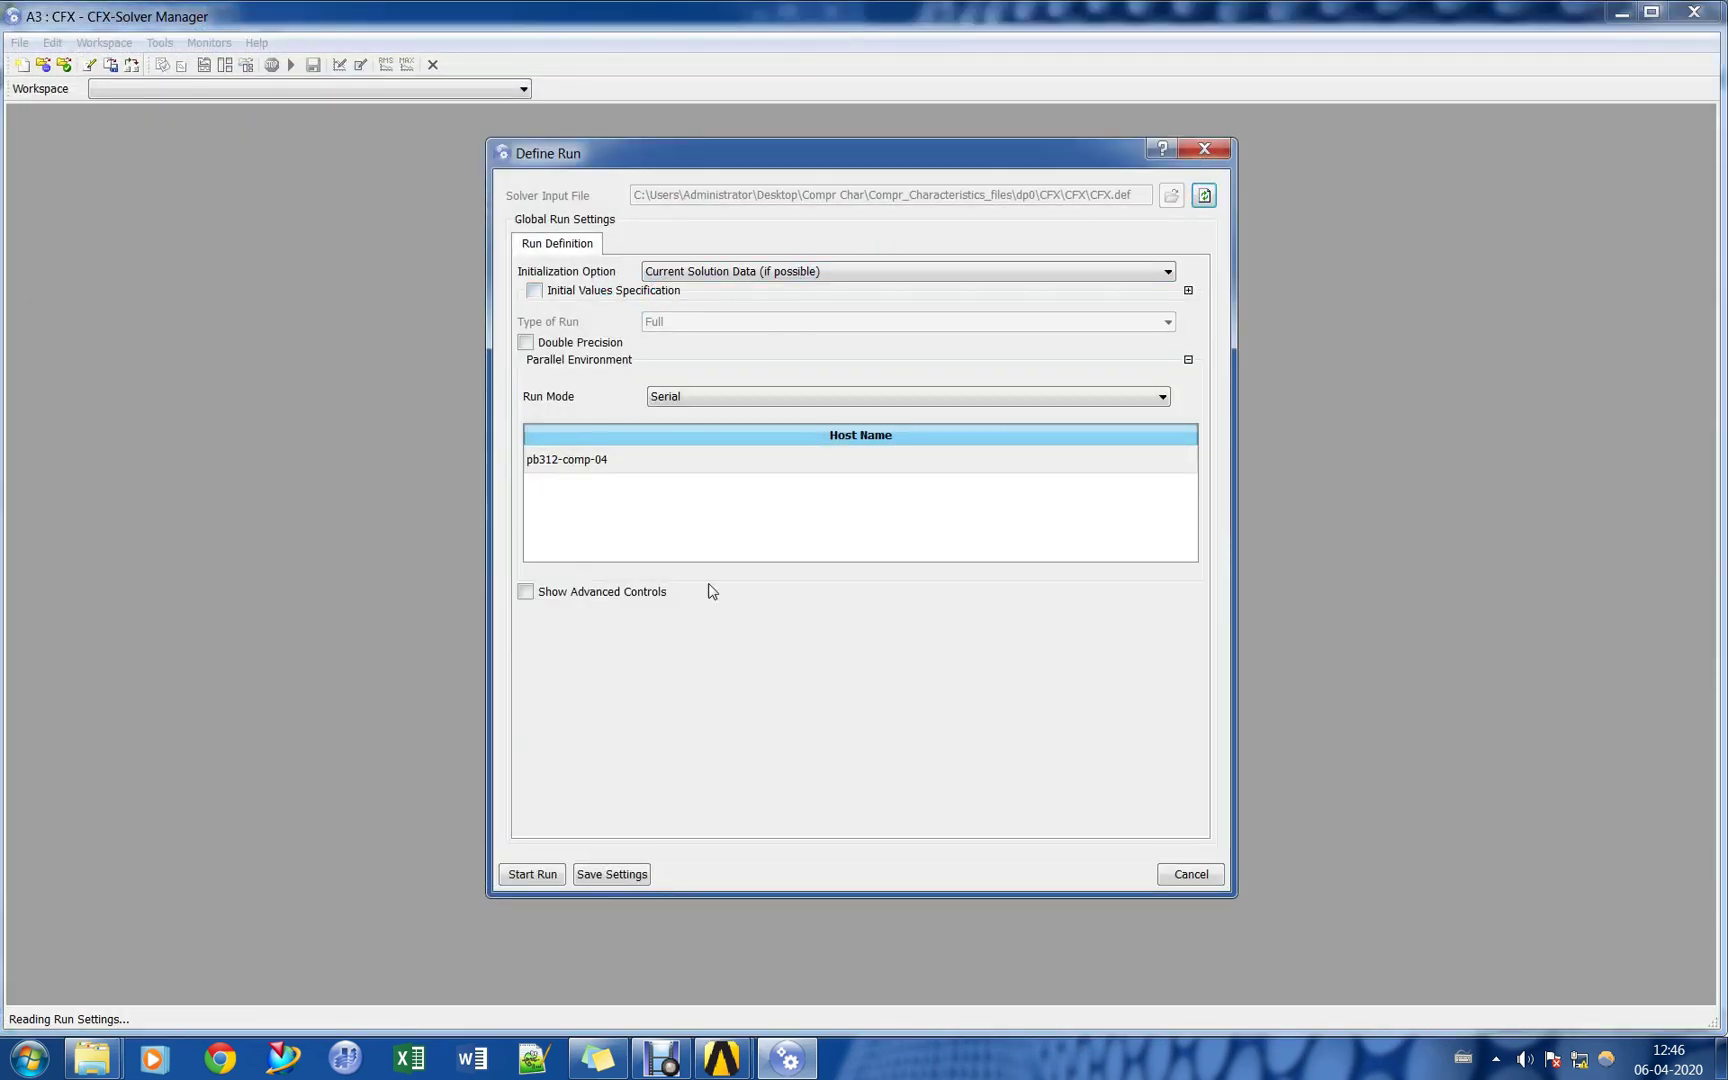
left_click(856, 459)
left_click(875, 398)
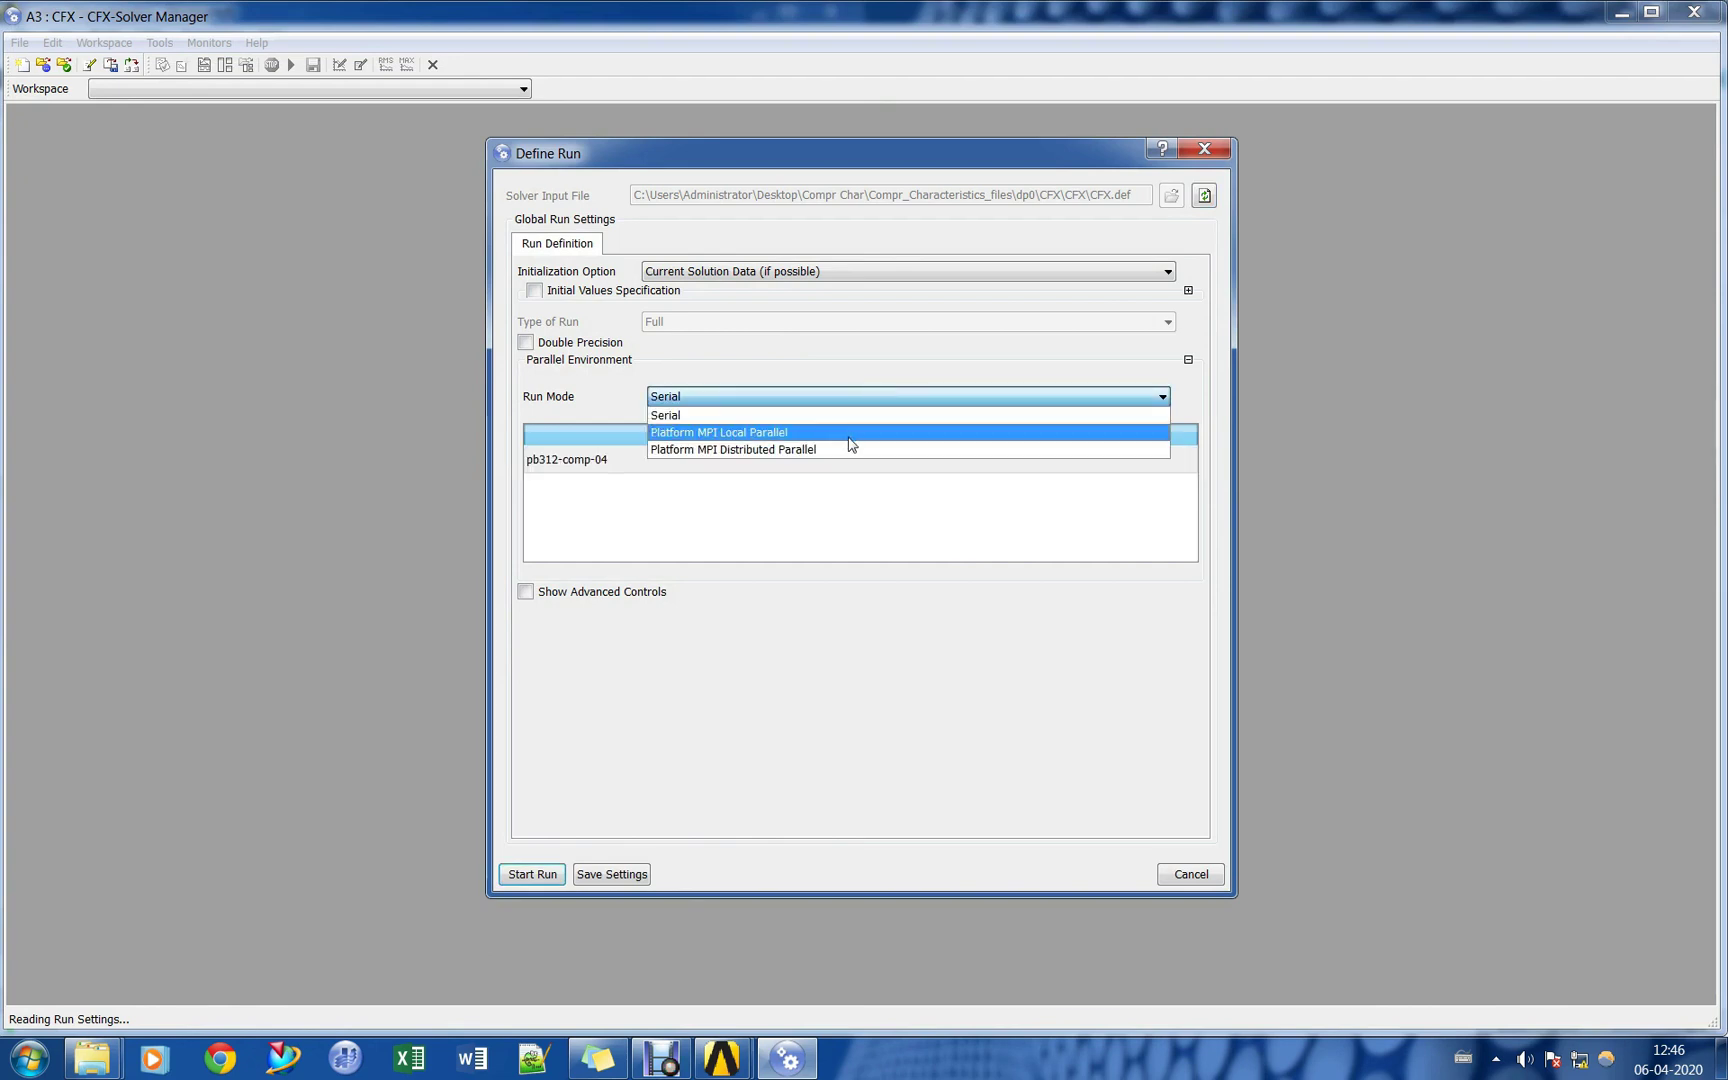
left_click(880, 432)
Increase the number of partitions for the local host and start the solver run.
left_click(1040, 459)
left_click(1184, 457)
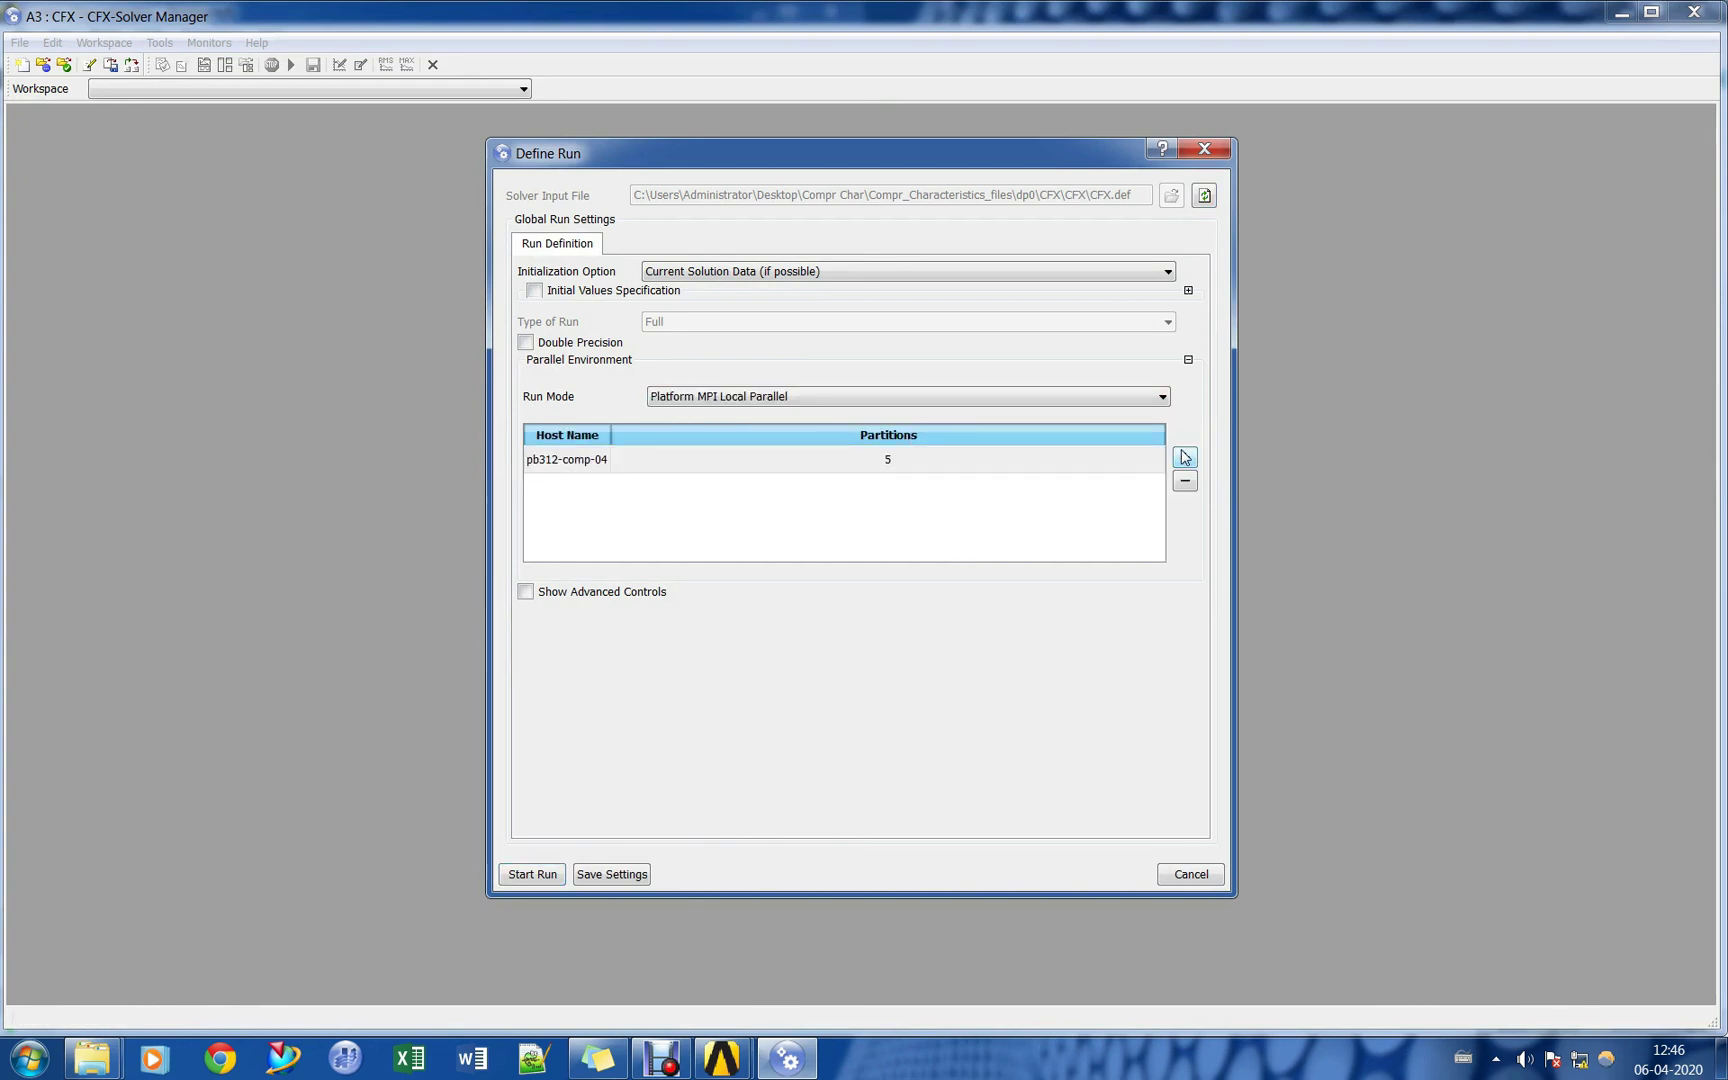
left_click(1184, 457)
left_click(1184, 457)
left_click(1184, 457)
left_click(533, 875)
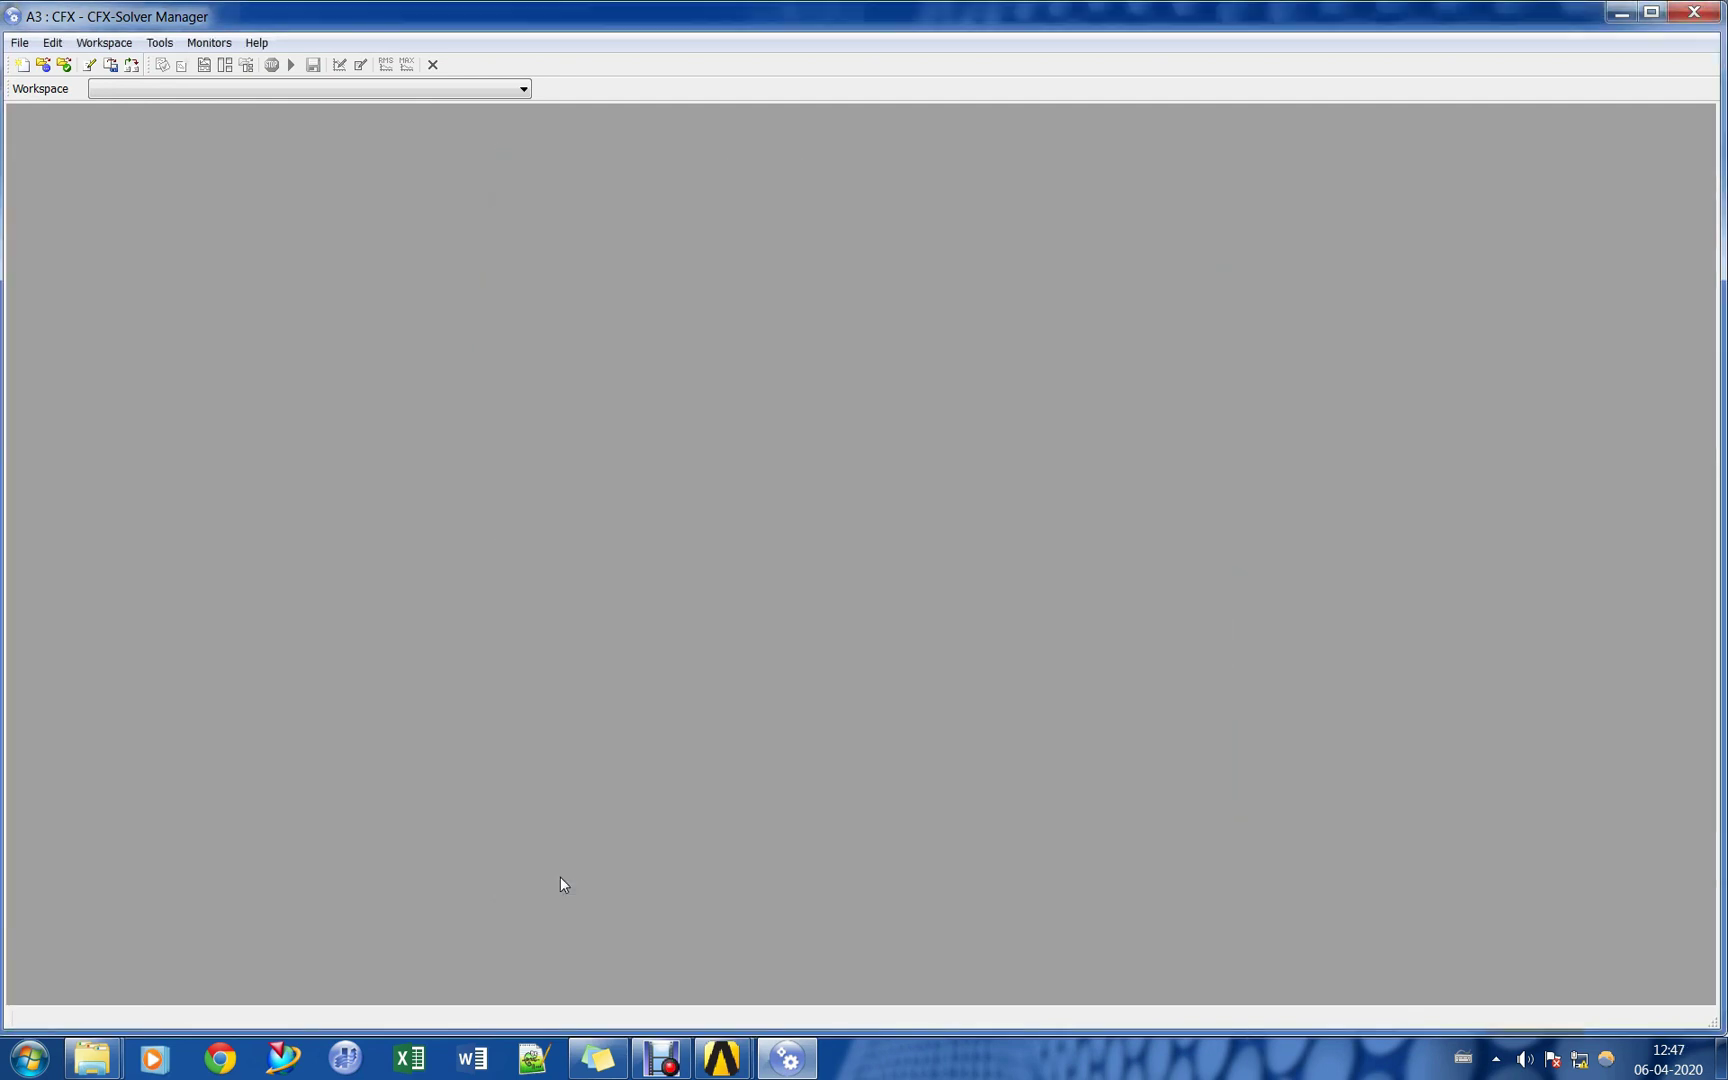
Review the User Points monitor plot and Momentum and Mass residuals of the finished solver run, then close CFX-Solver Manager.
double_click(840, 19)
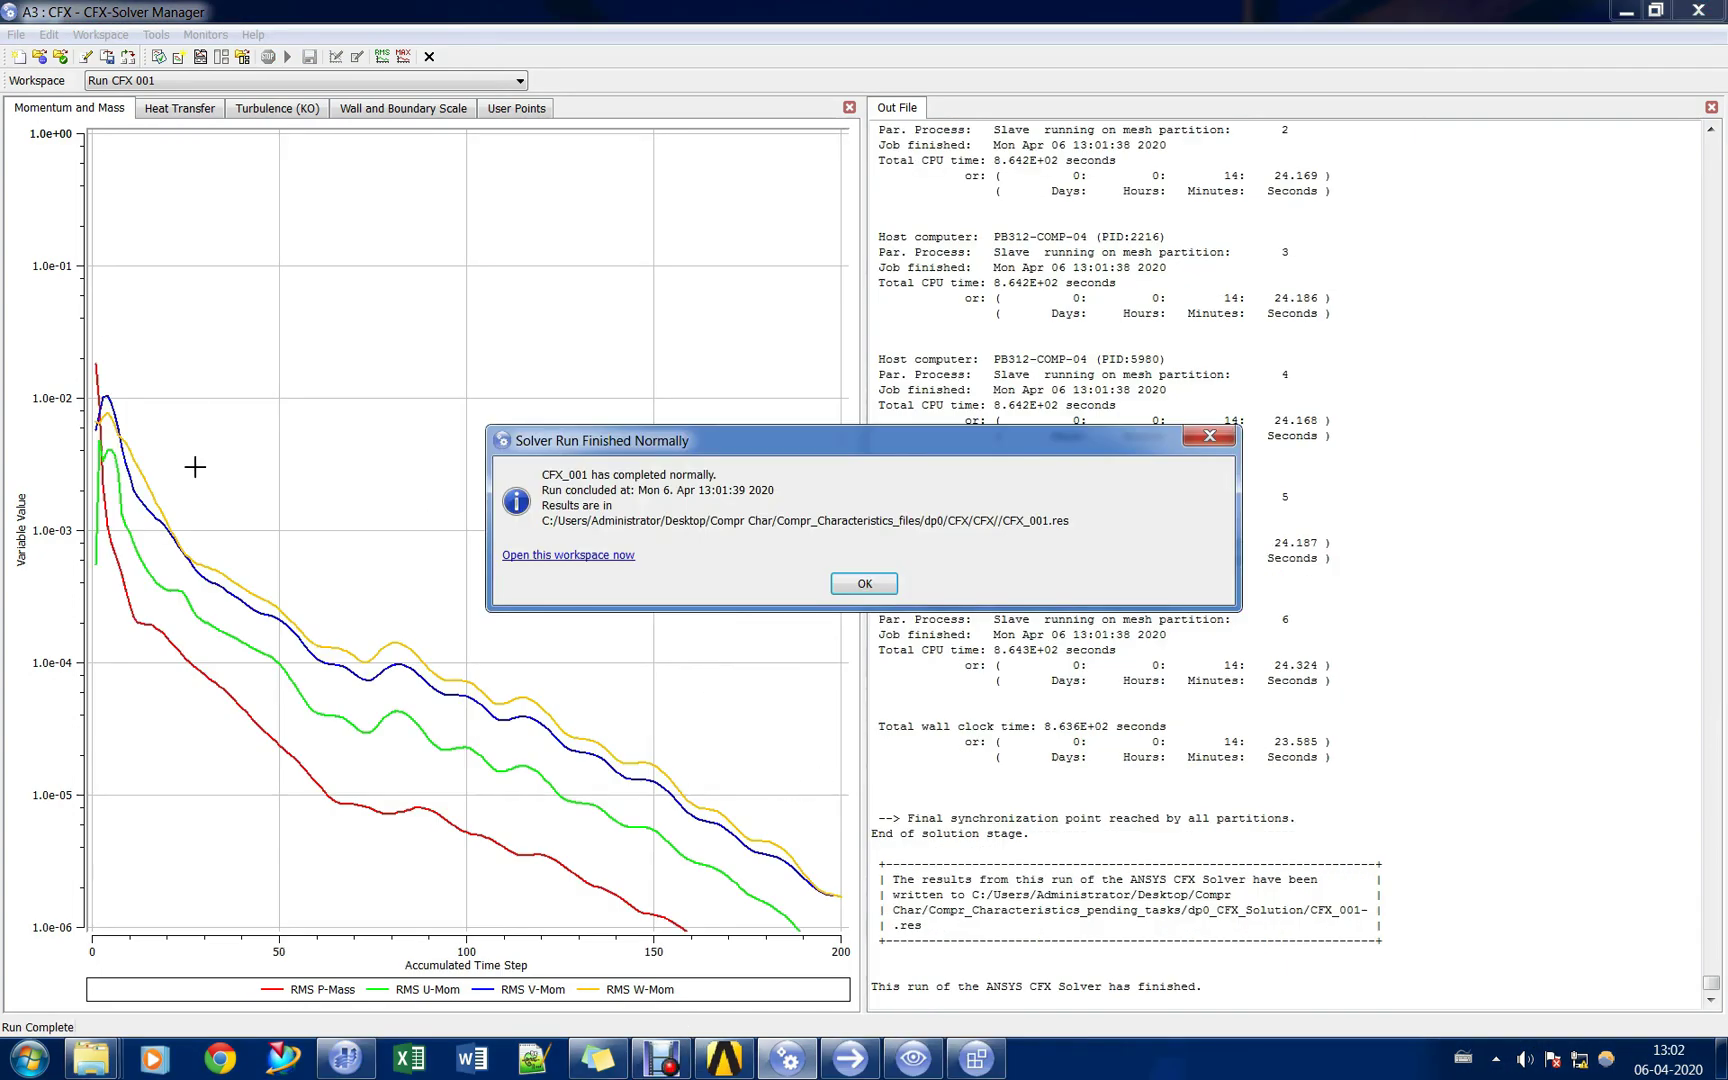
left_click(864, 585)
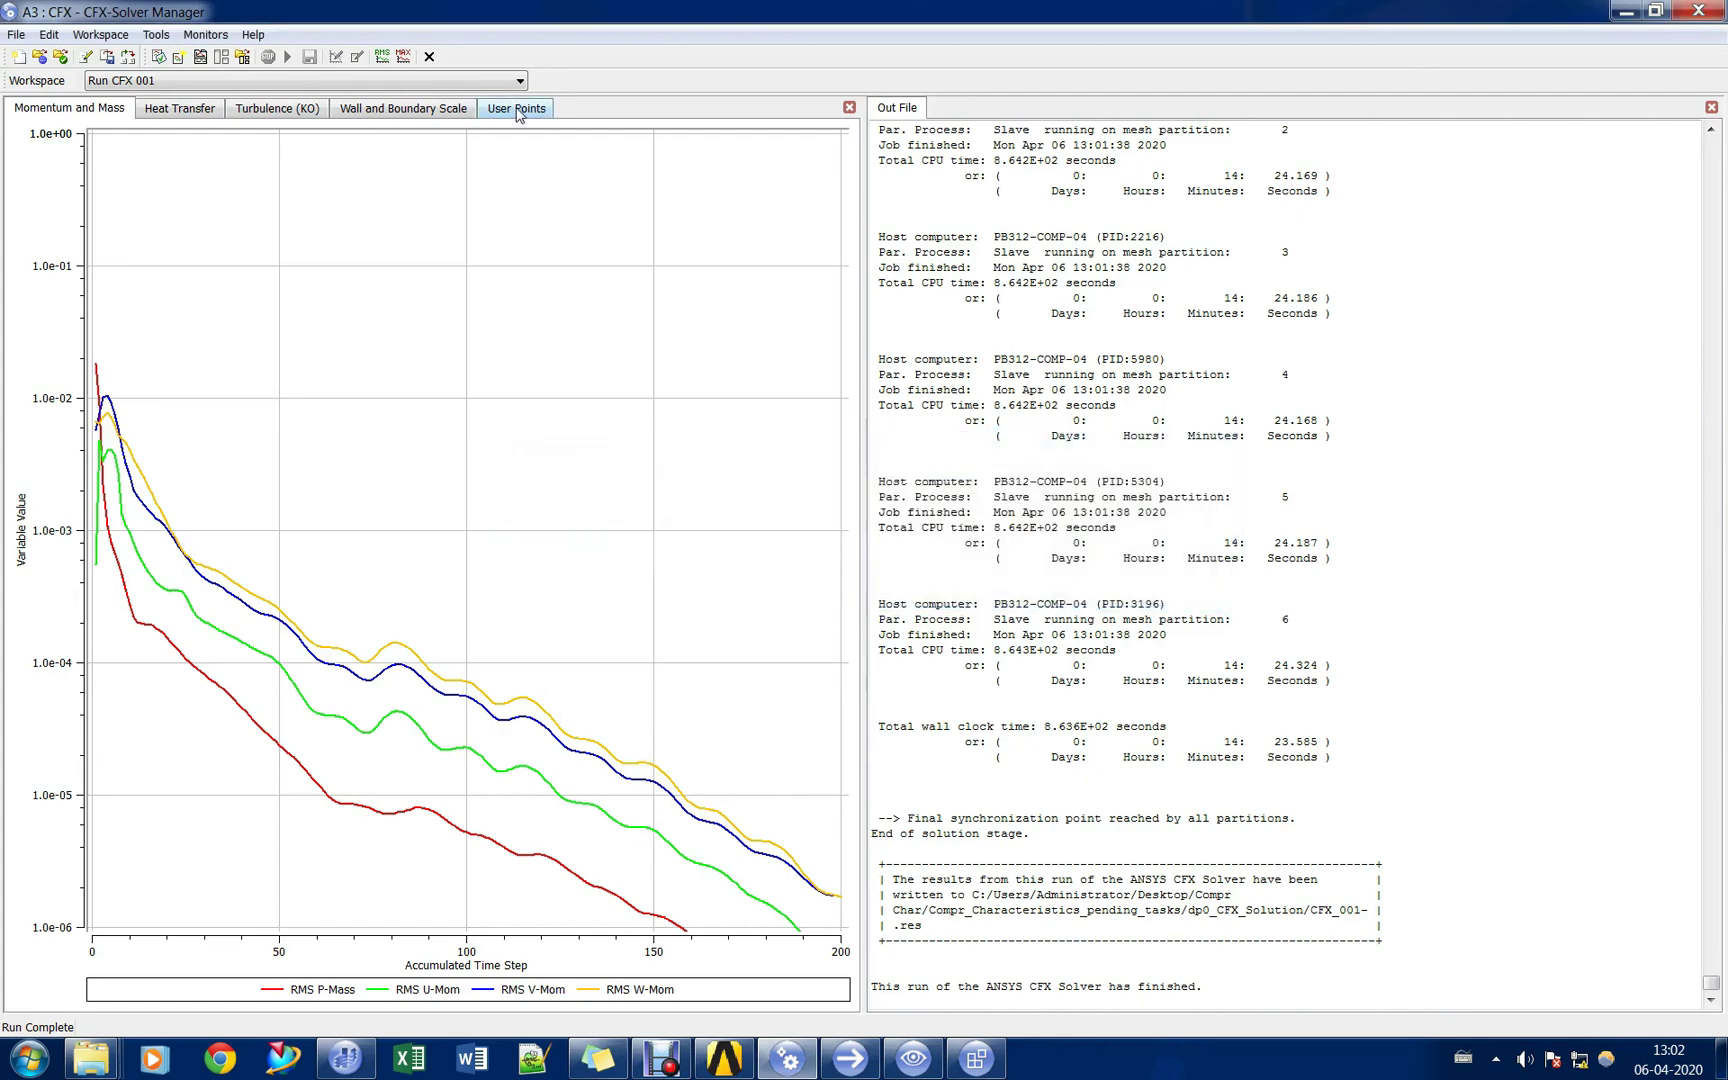
left_click(517, 108)
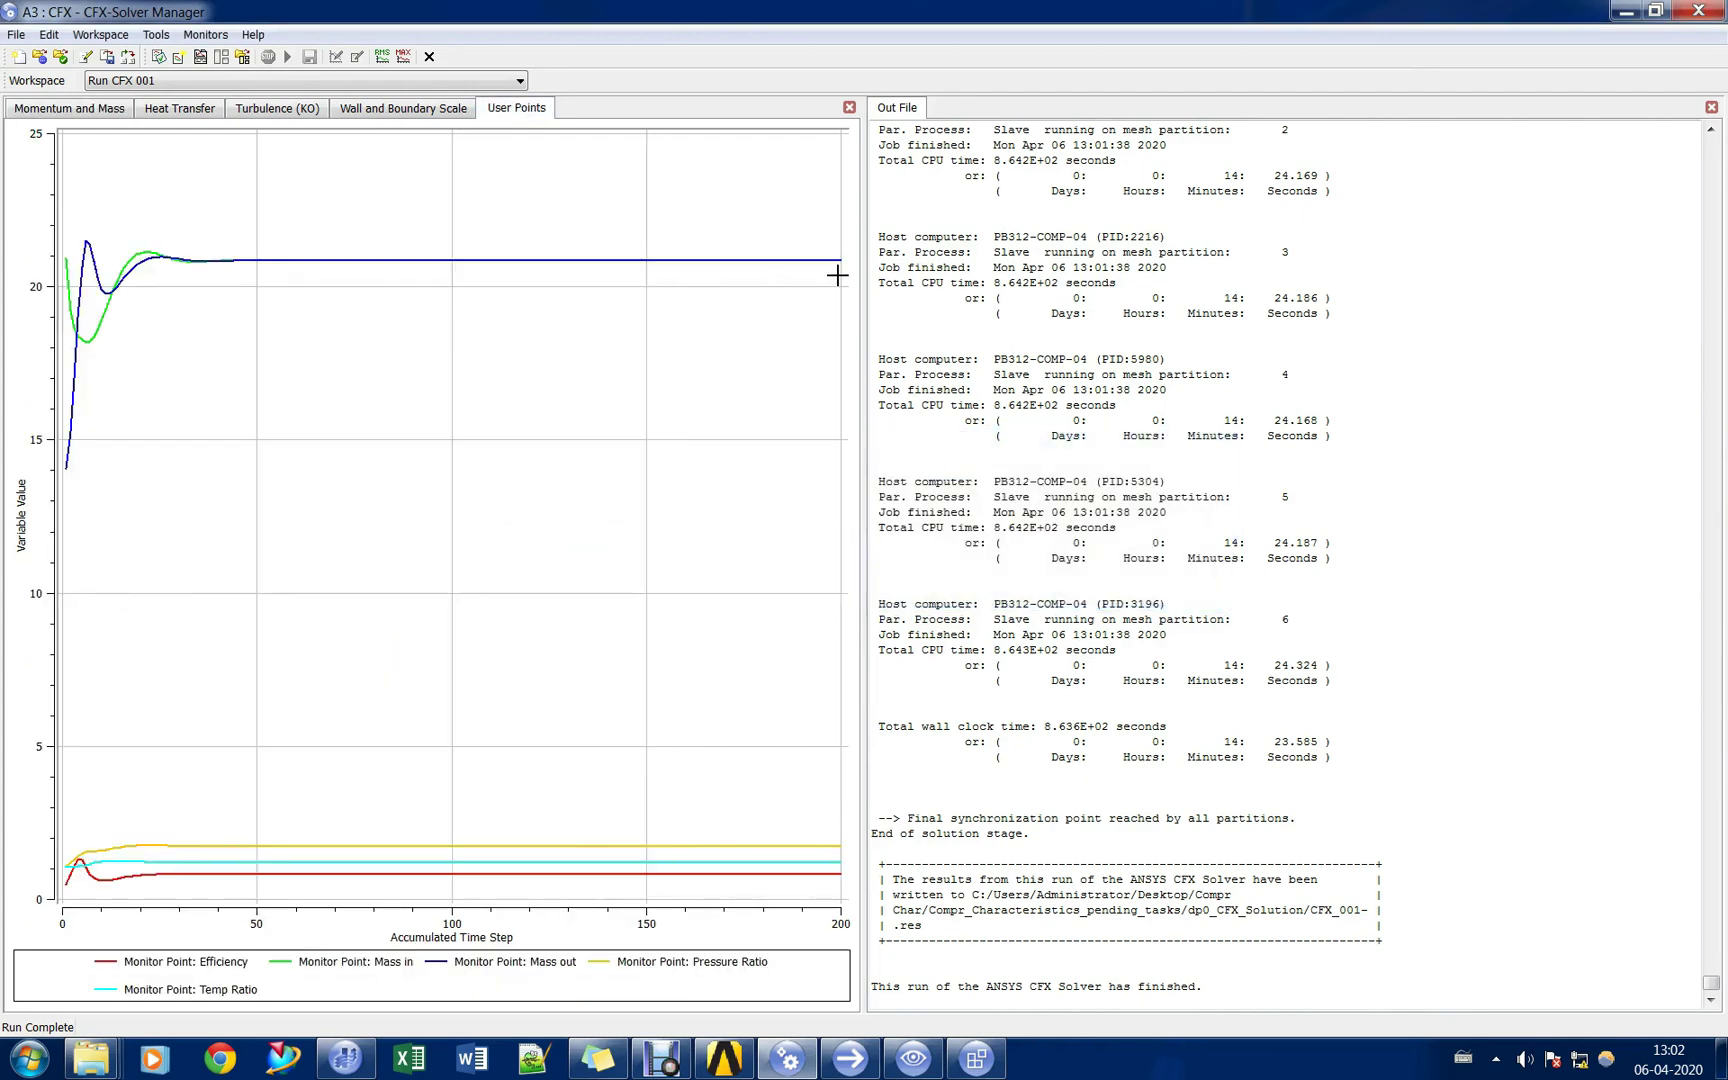
mouse_move(840, 265)
mouse_move(845, 877)
mouse_move(845, 842)
left_click(48, 116)
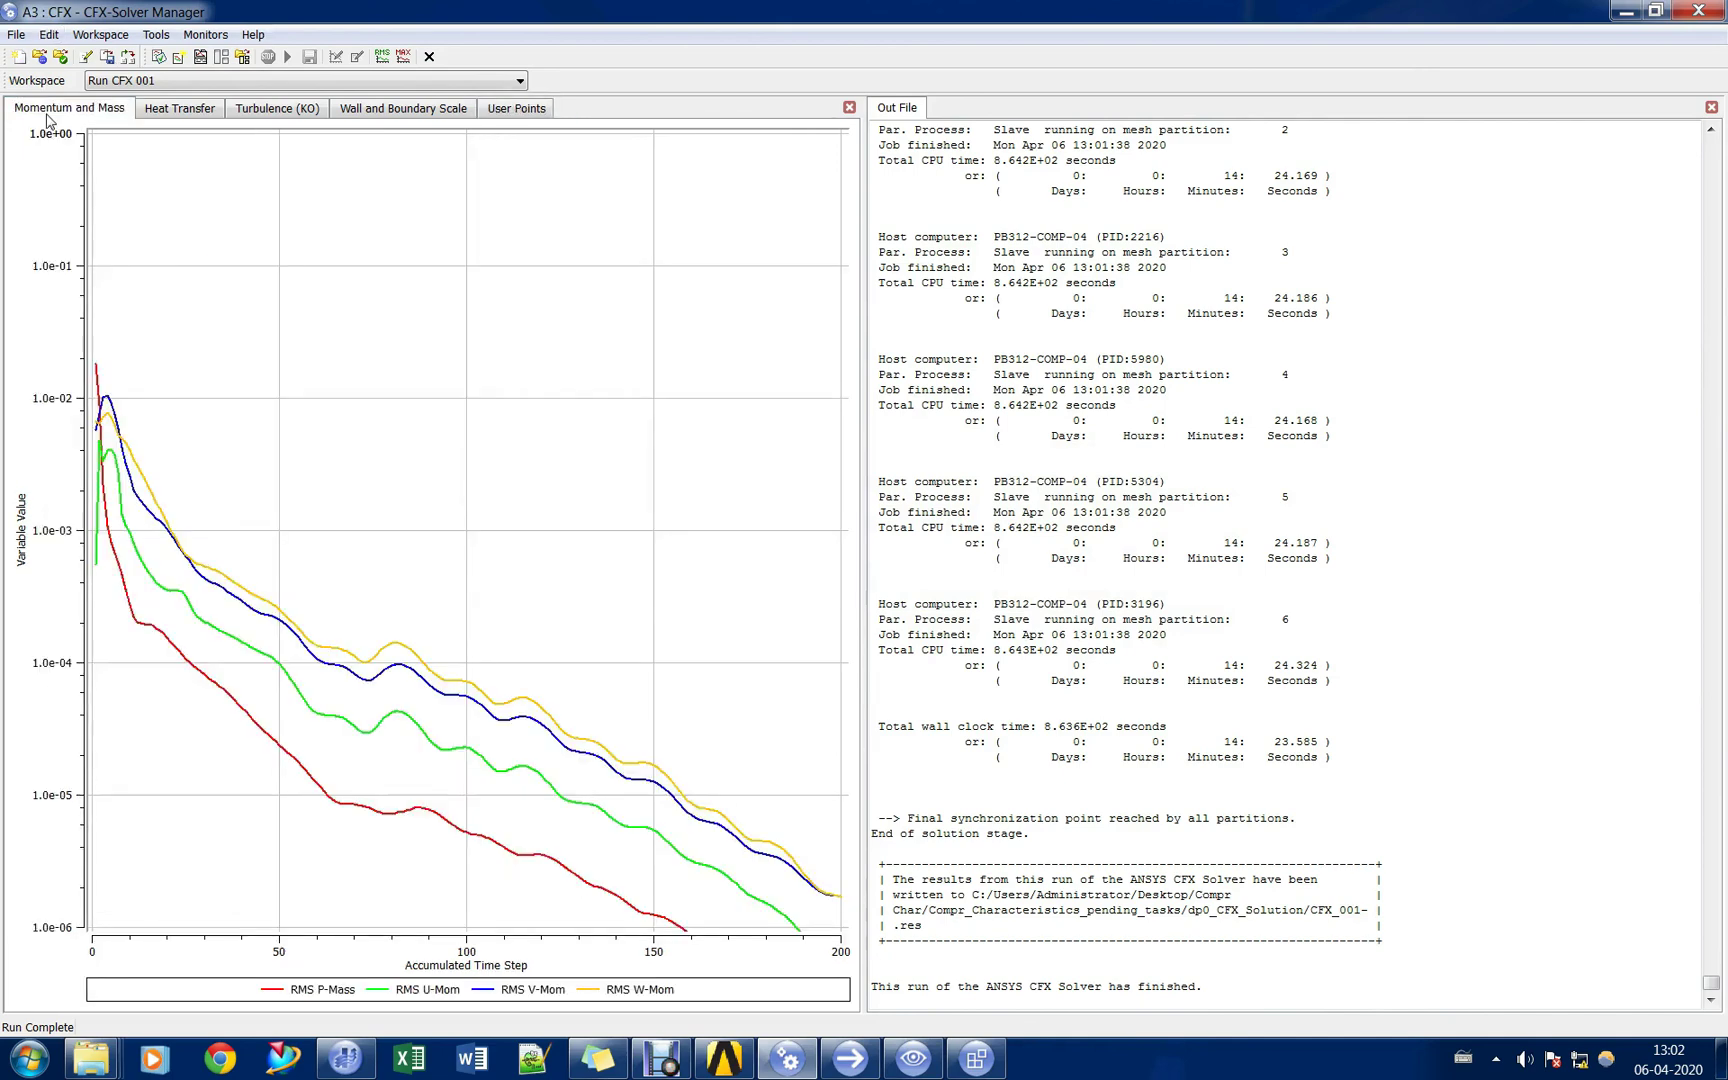
left_click(1698, 11)
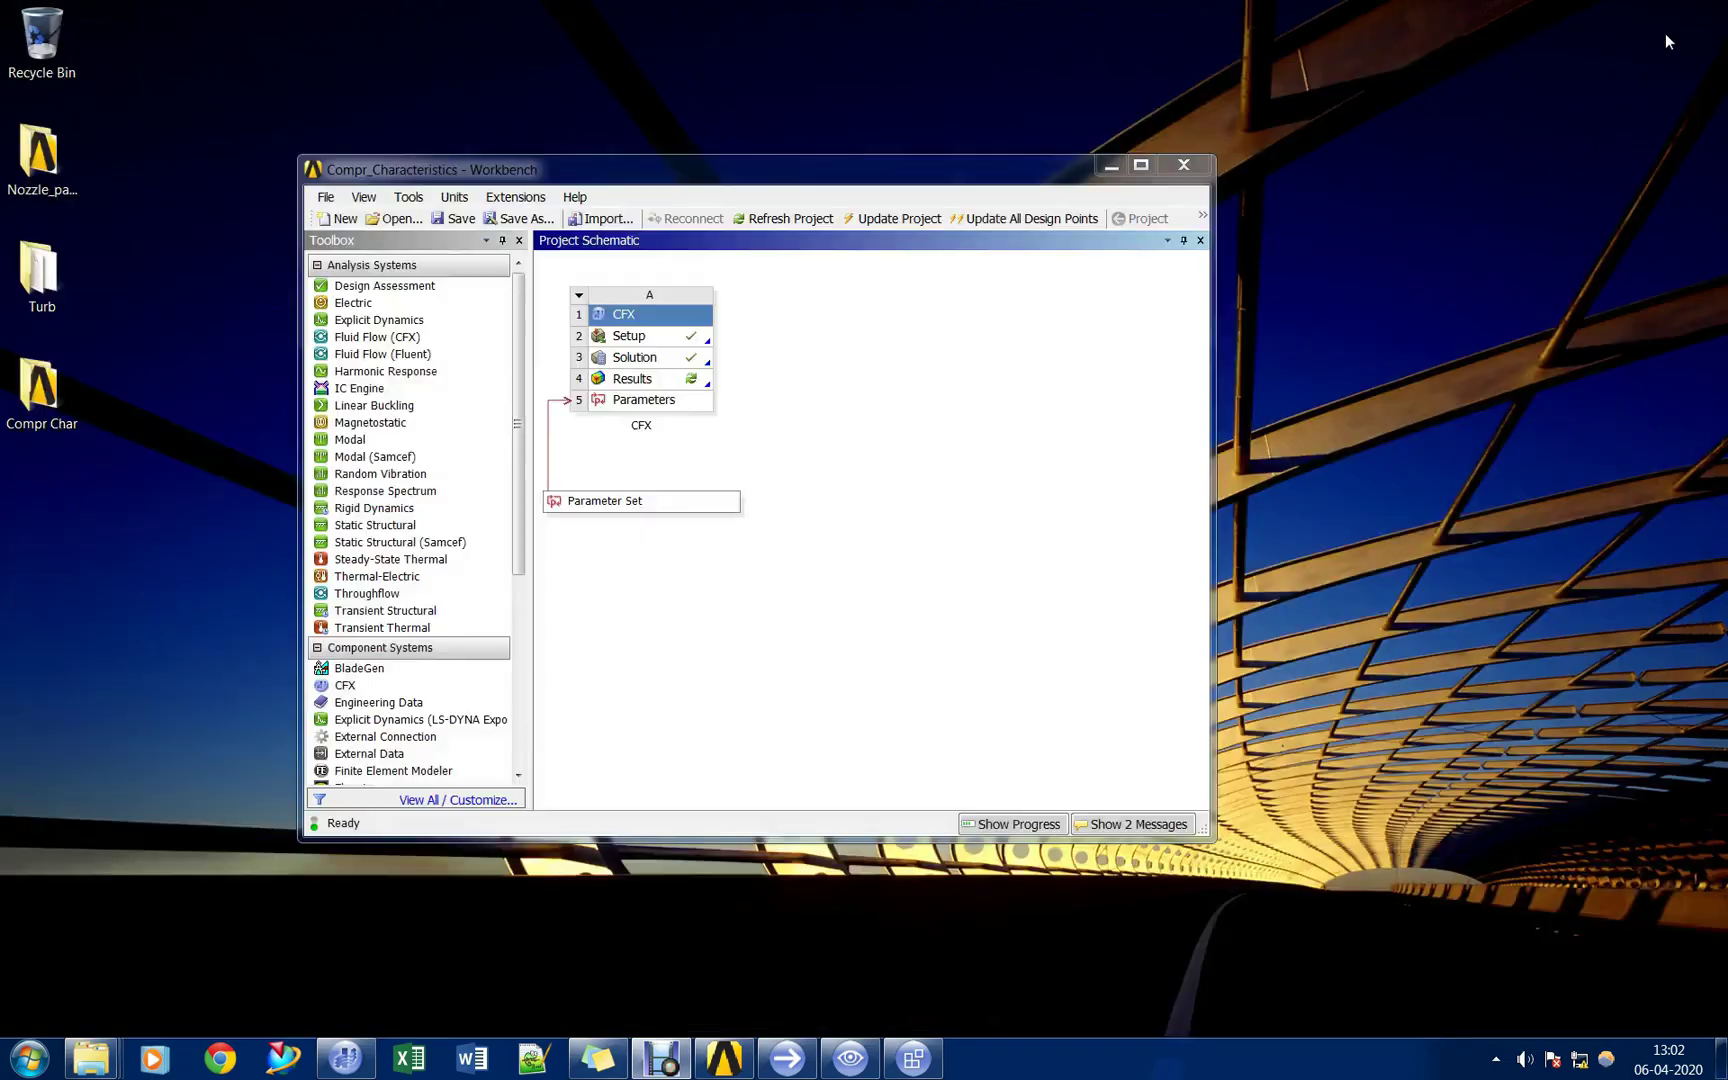
Switch to the Compr_Characteristics project in Workbench and open the CFX system's Results in CFD-Post.
left_click(724, 1068)
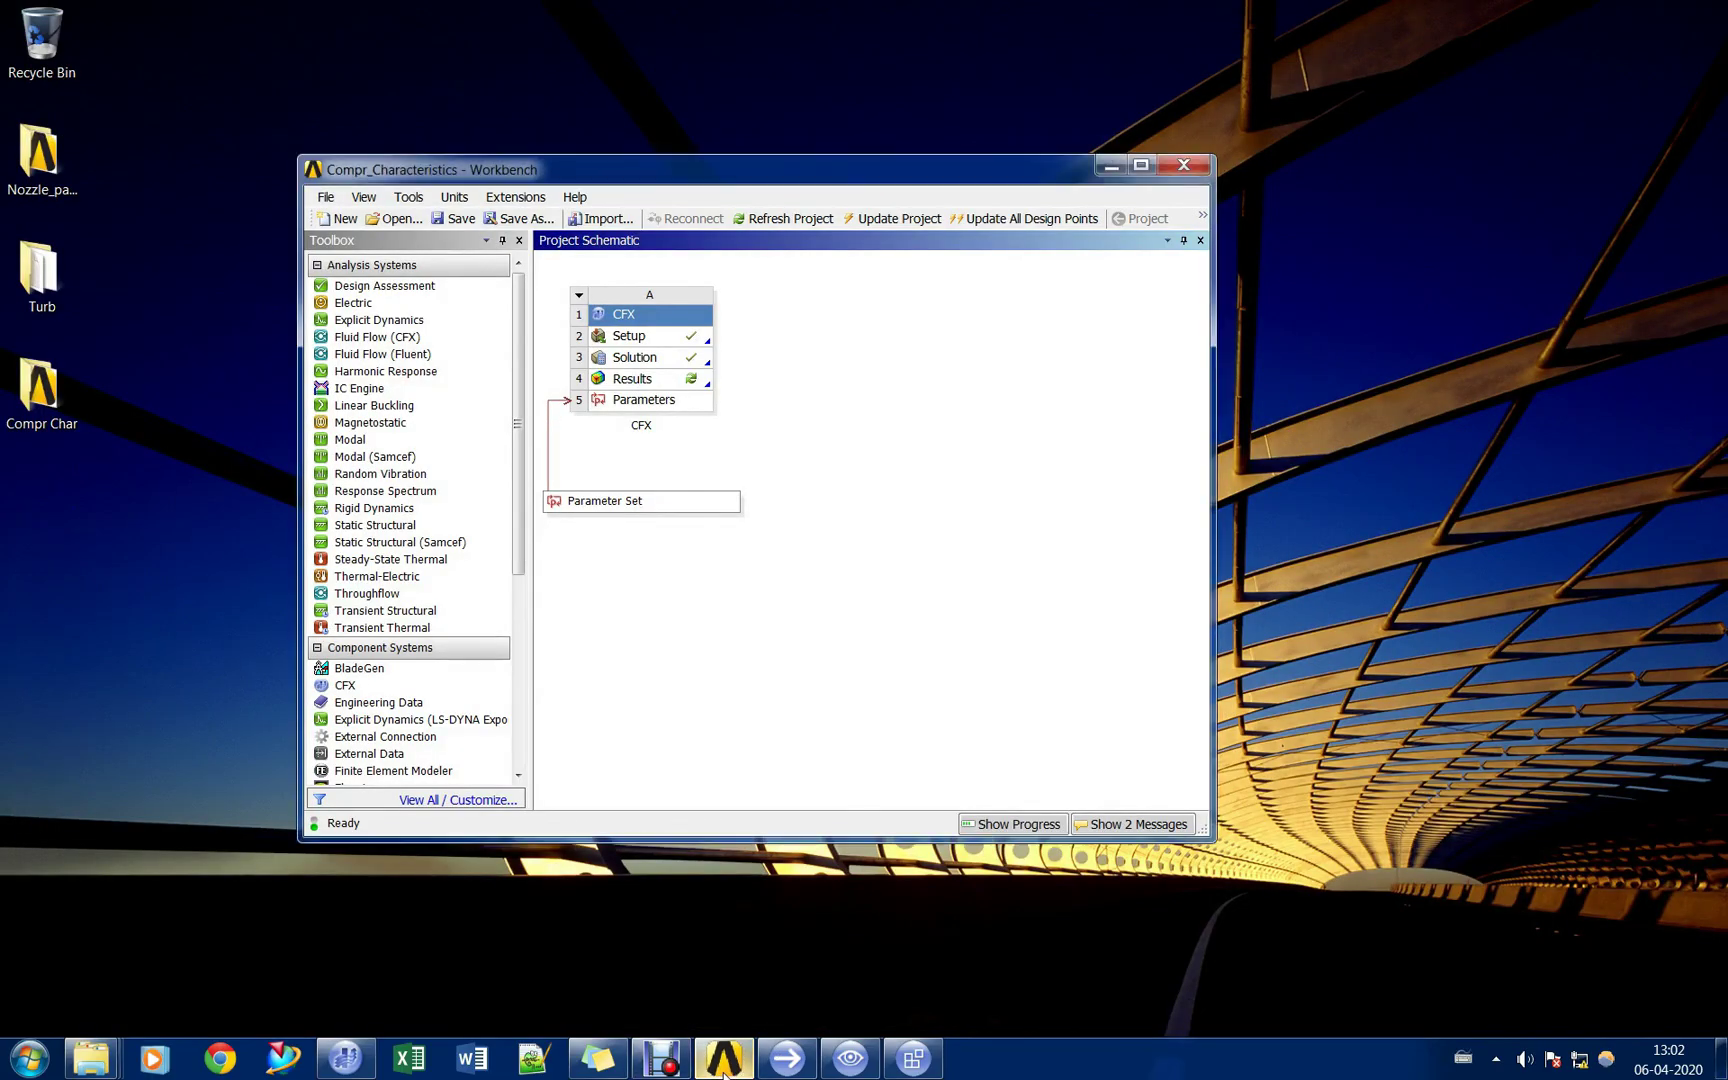
double_click(836, 167)
right_click(349, 221)
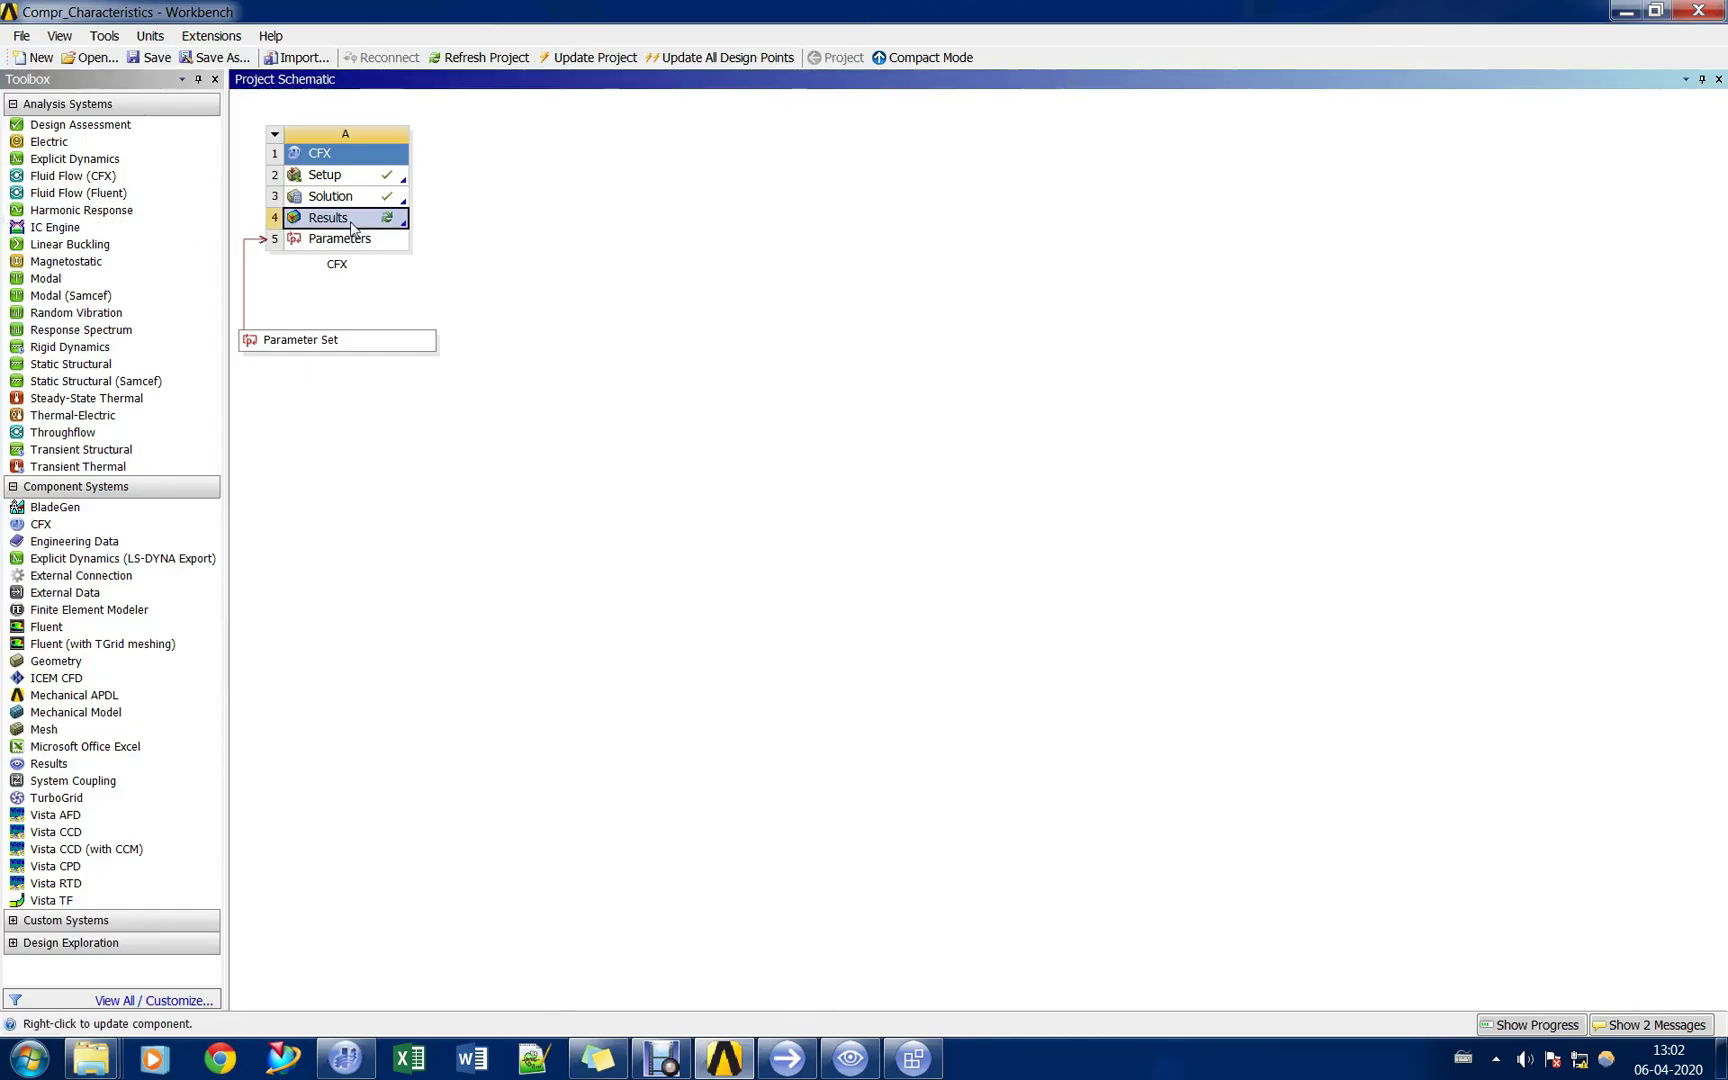
left_click(435, 324)
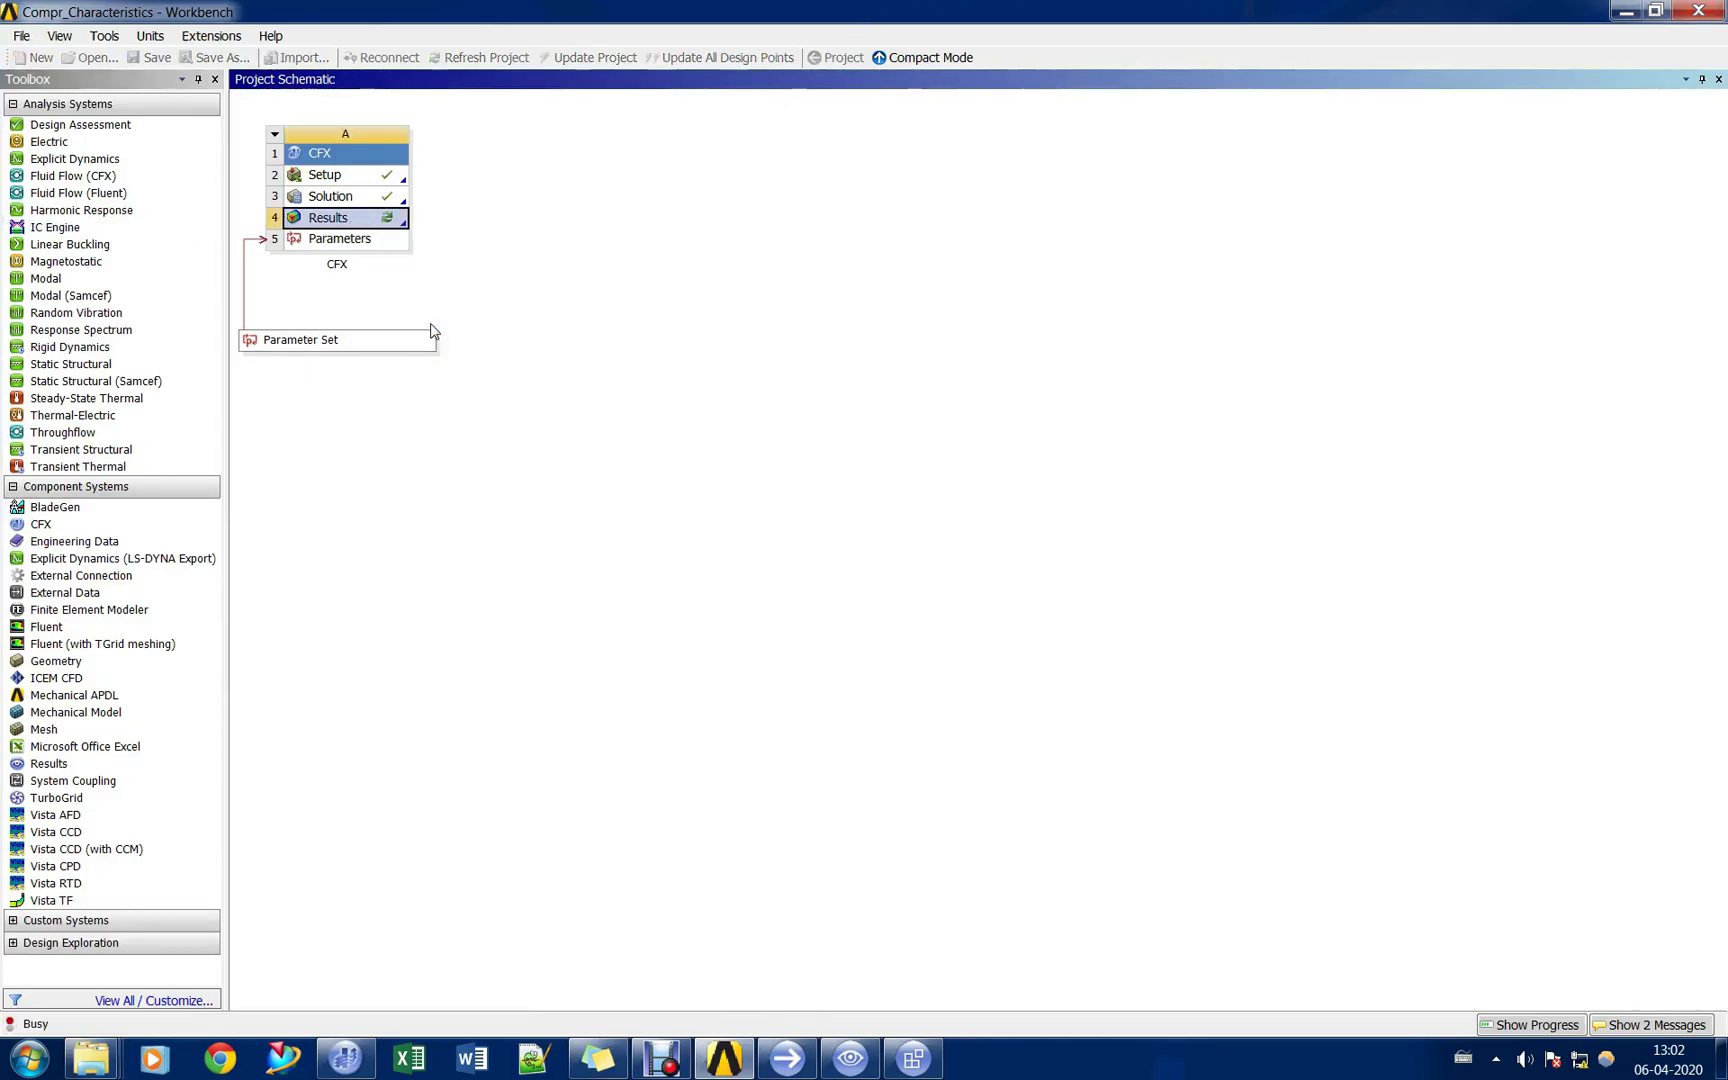
right_click(490, 226)
left_click(512, 222)
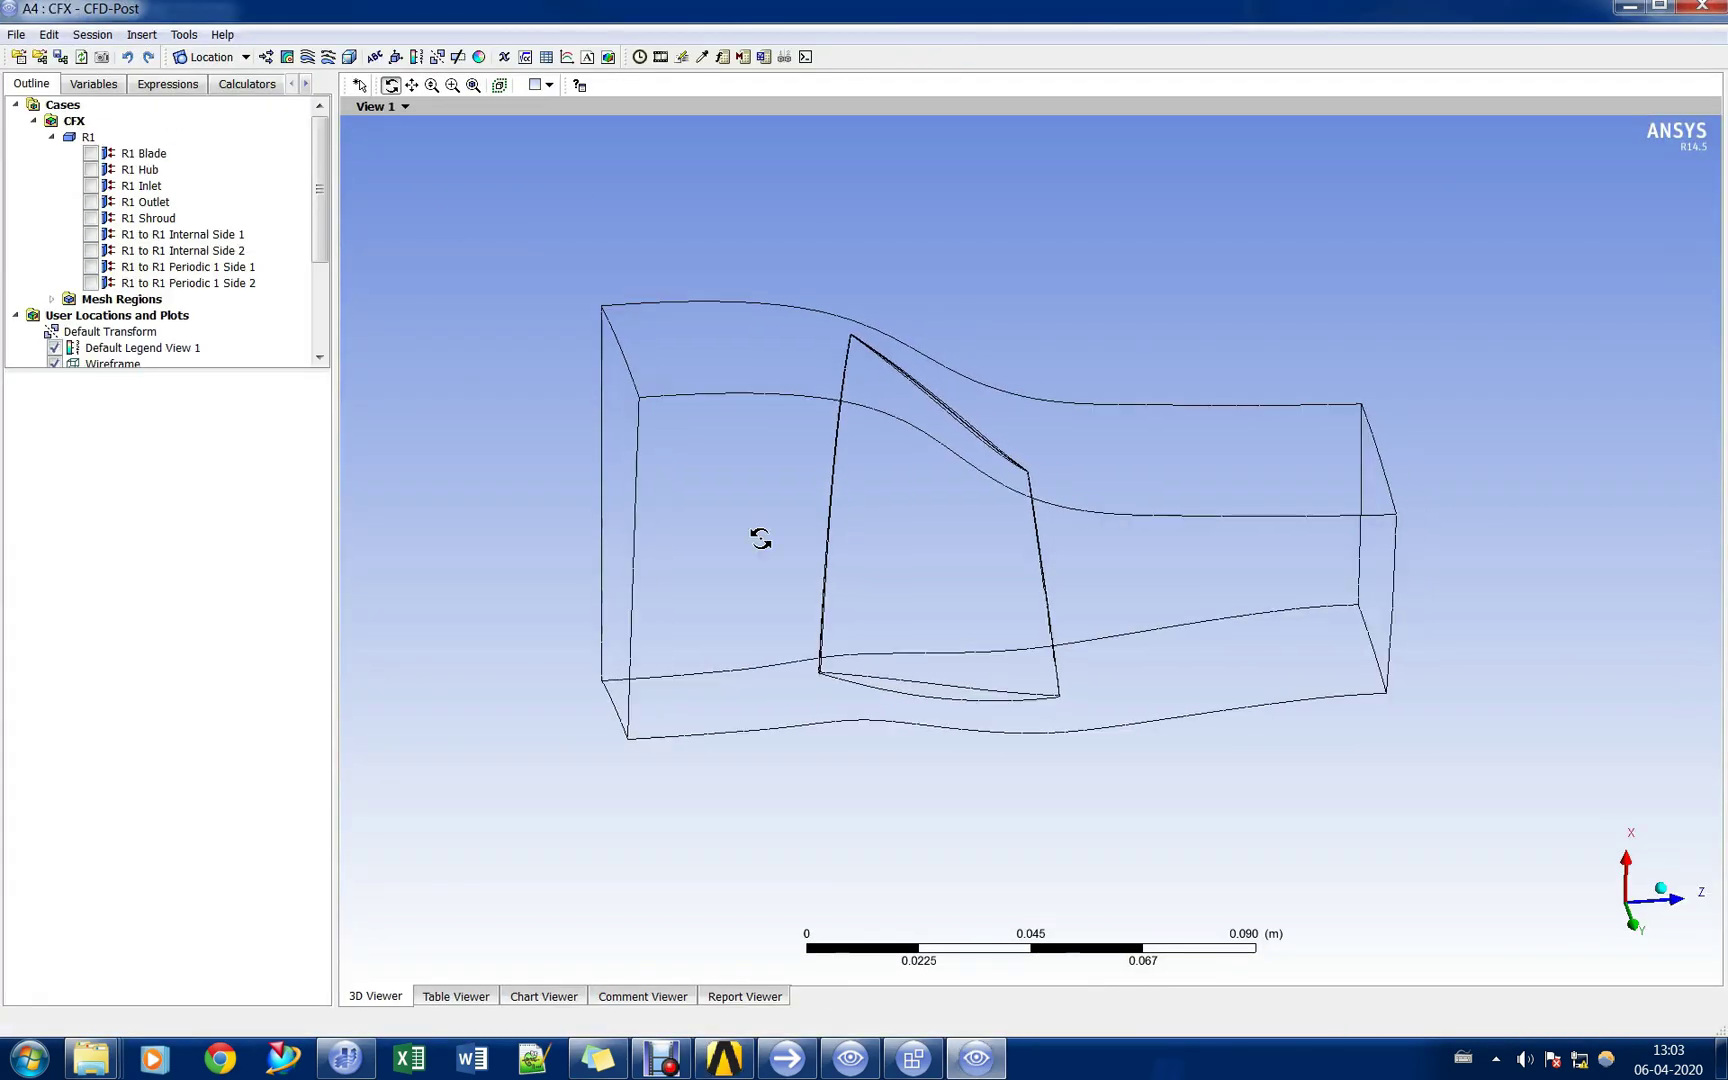
Initialize all turbo components and calculate the velocity components for the R1 rotor.
left_click(305, 83)
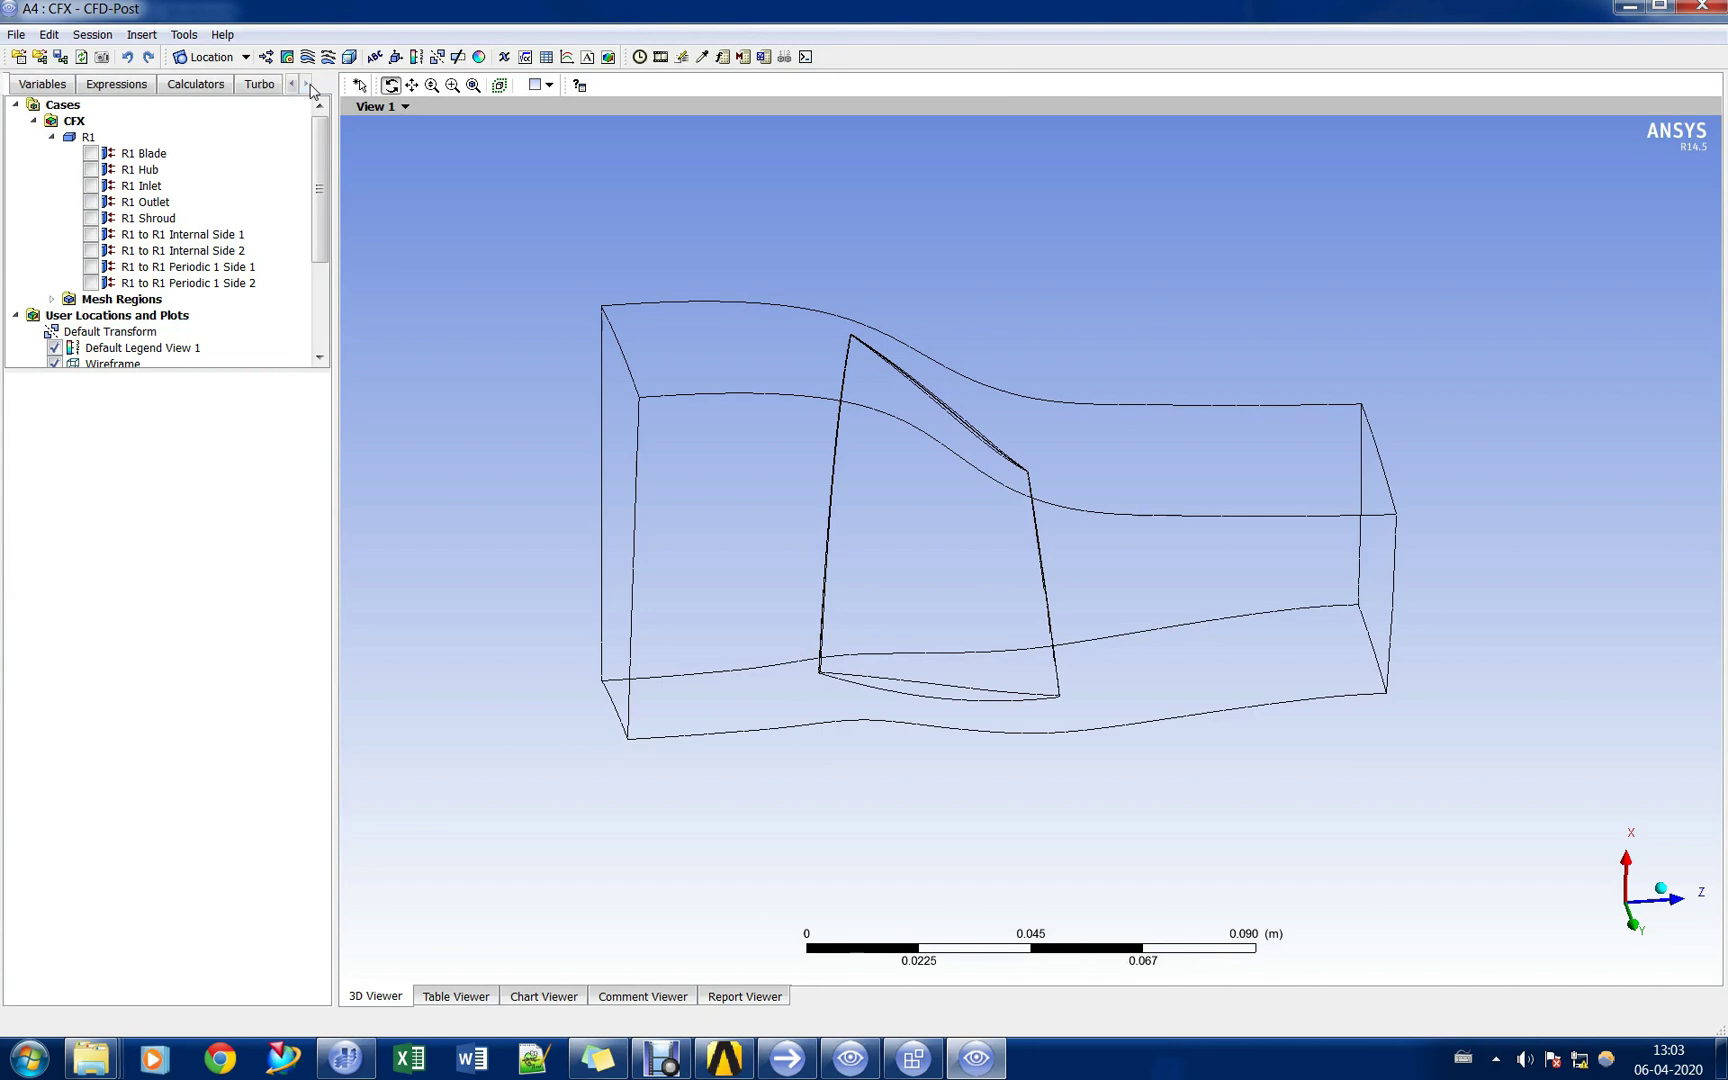
left_click(259, 84)
left_click(255, 625)
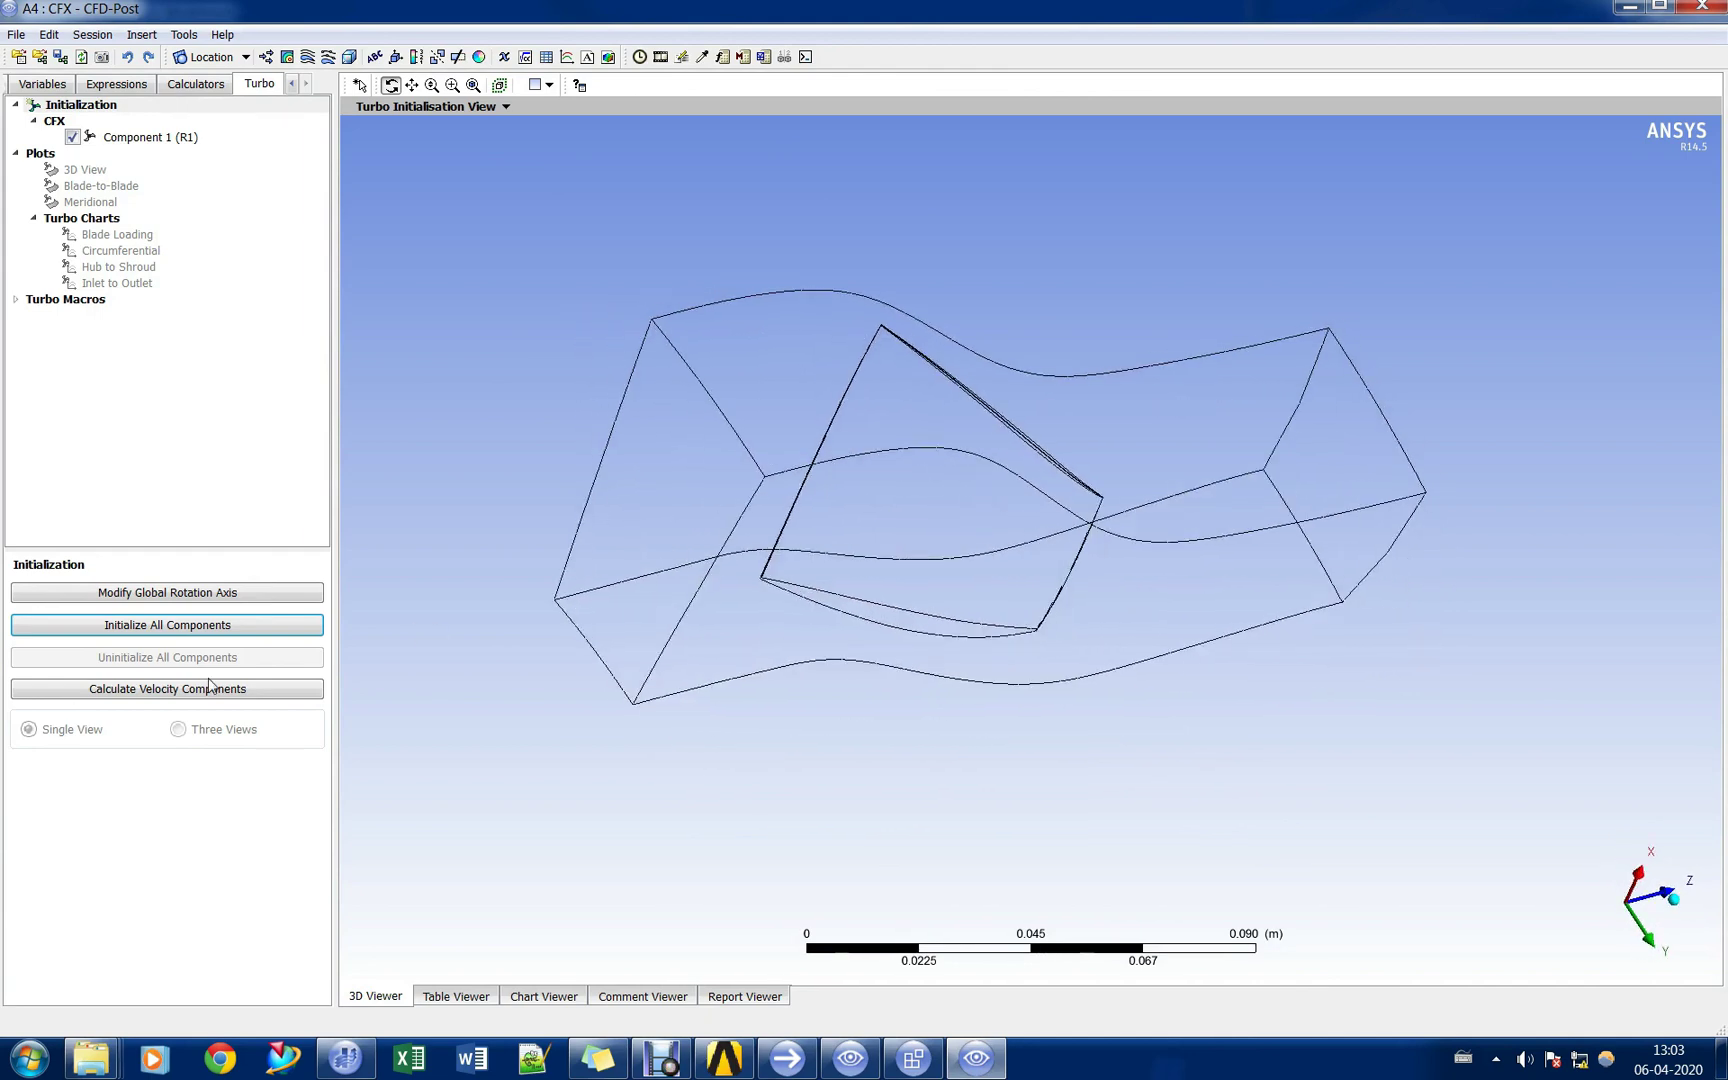
left_click(170, 625)
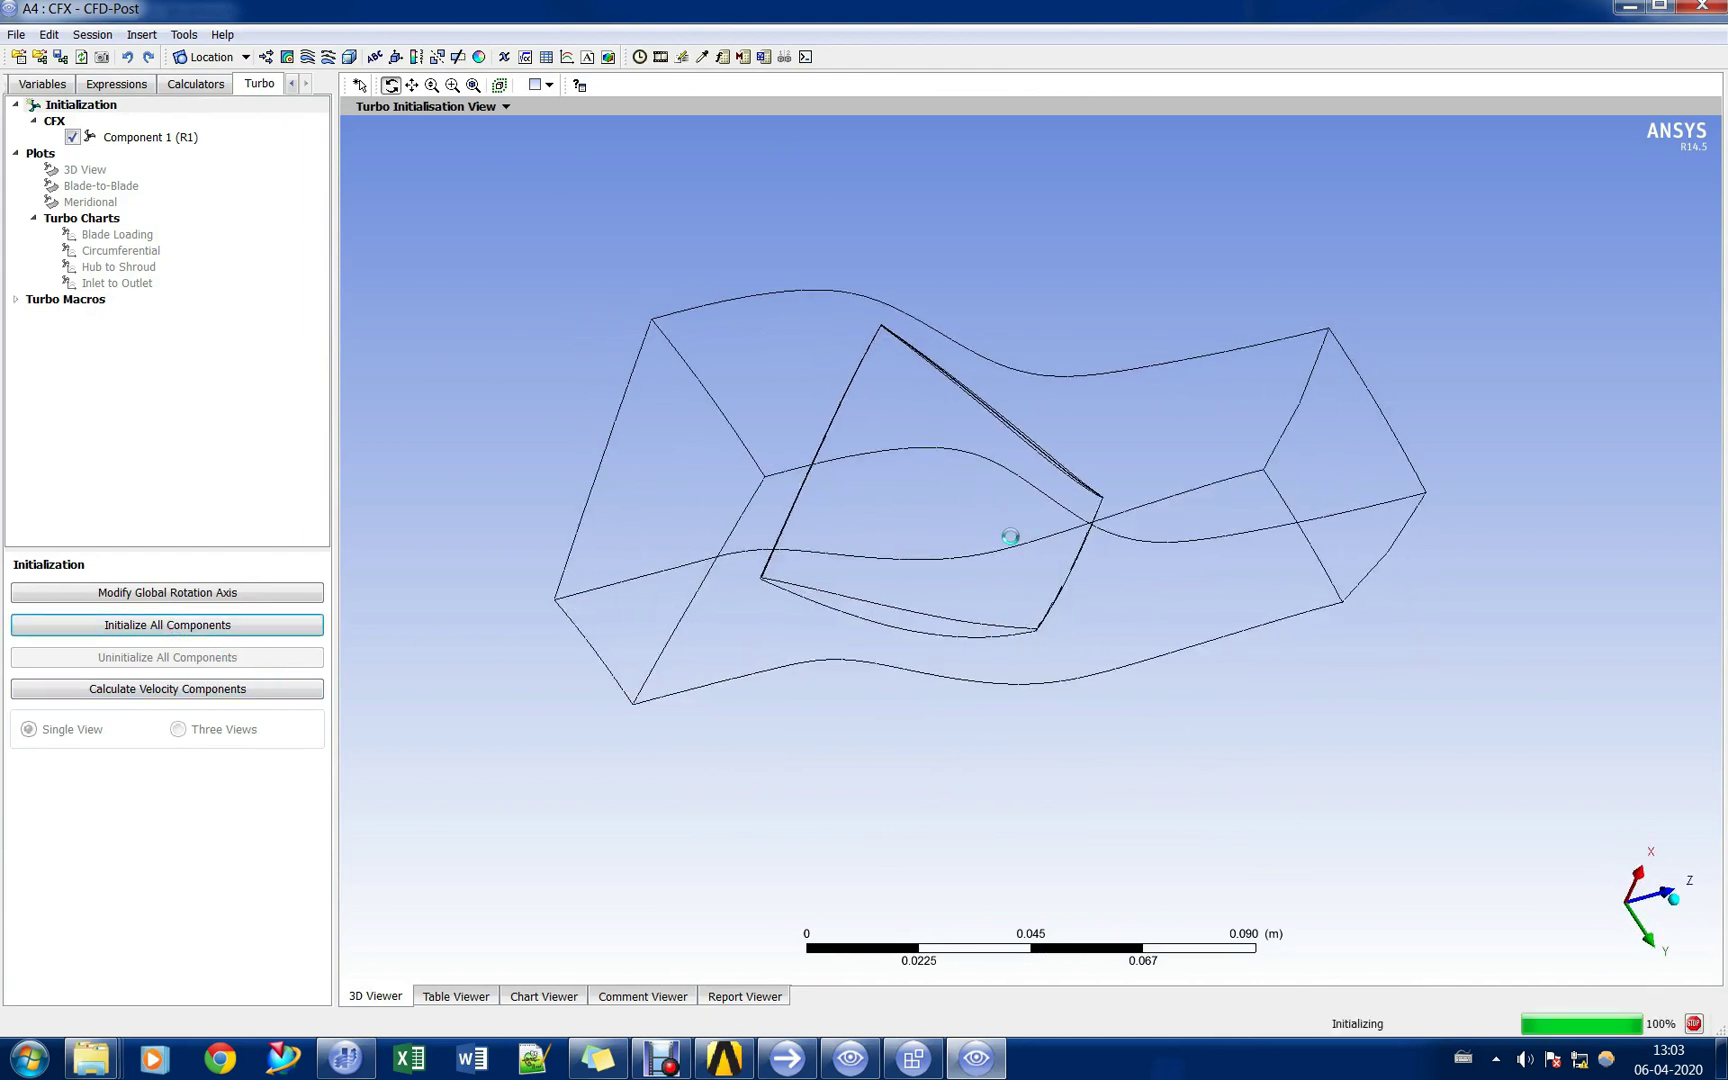
left_click(176, 692)
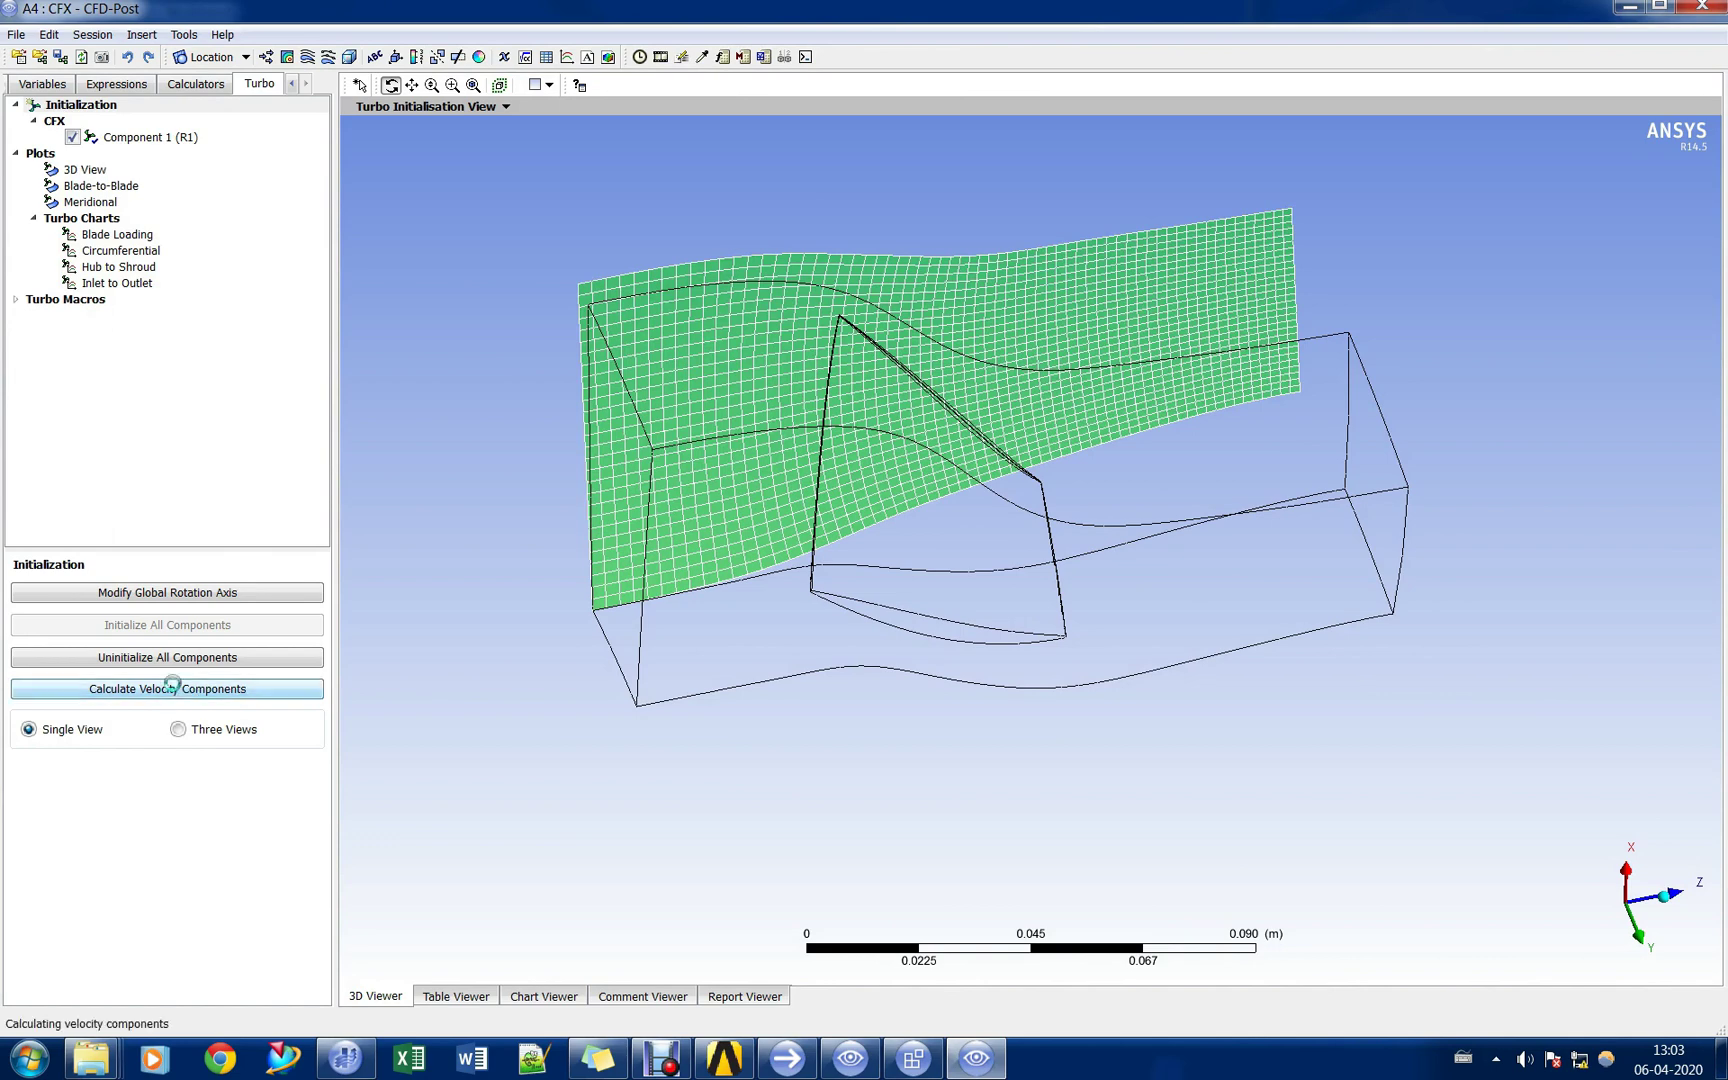
Create a blade-to-blade plot of Mach Number at span 0.8 with Local range and 3 copies of domain R1.
double_click(133, 187)
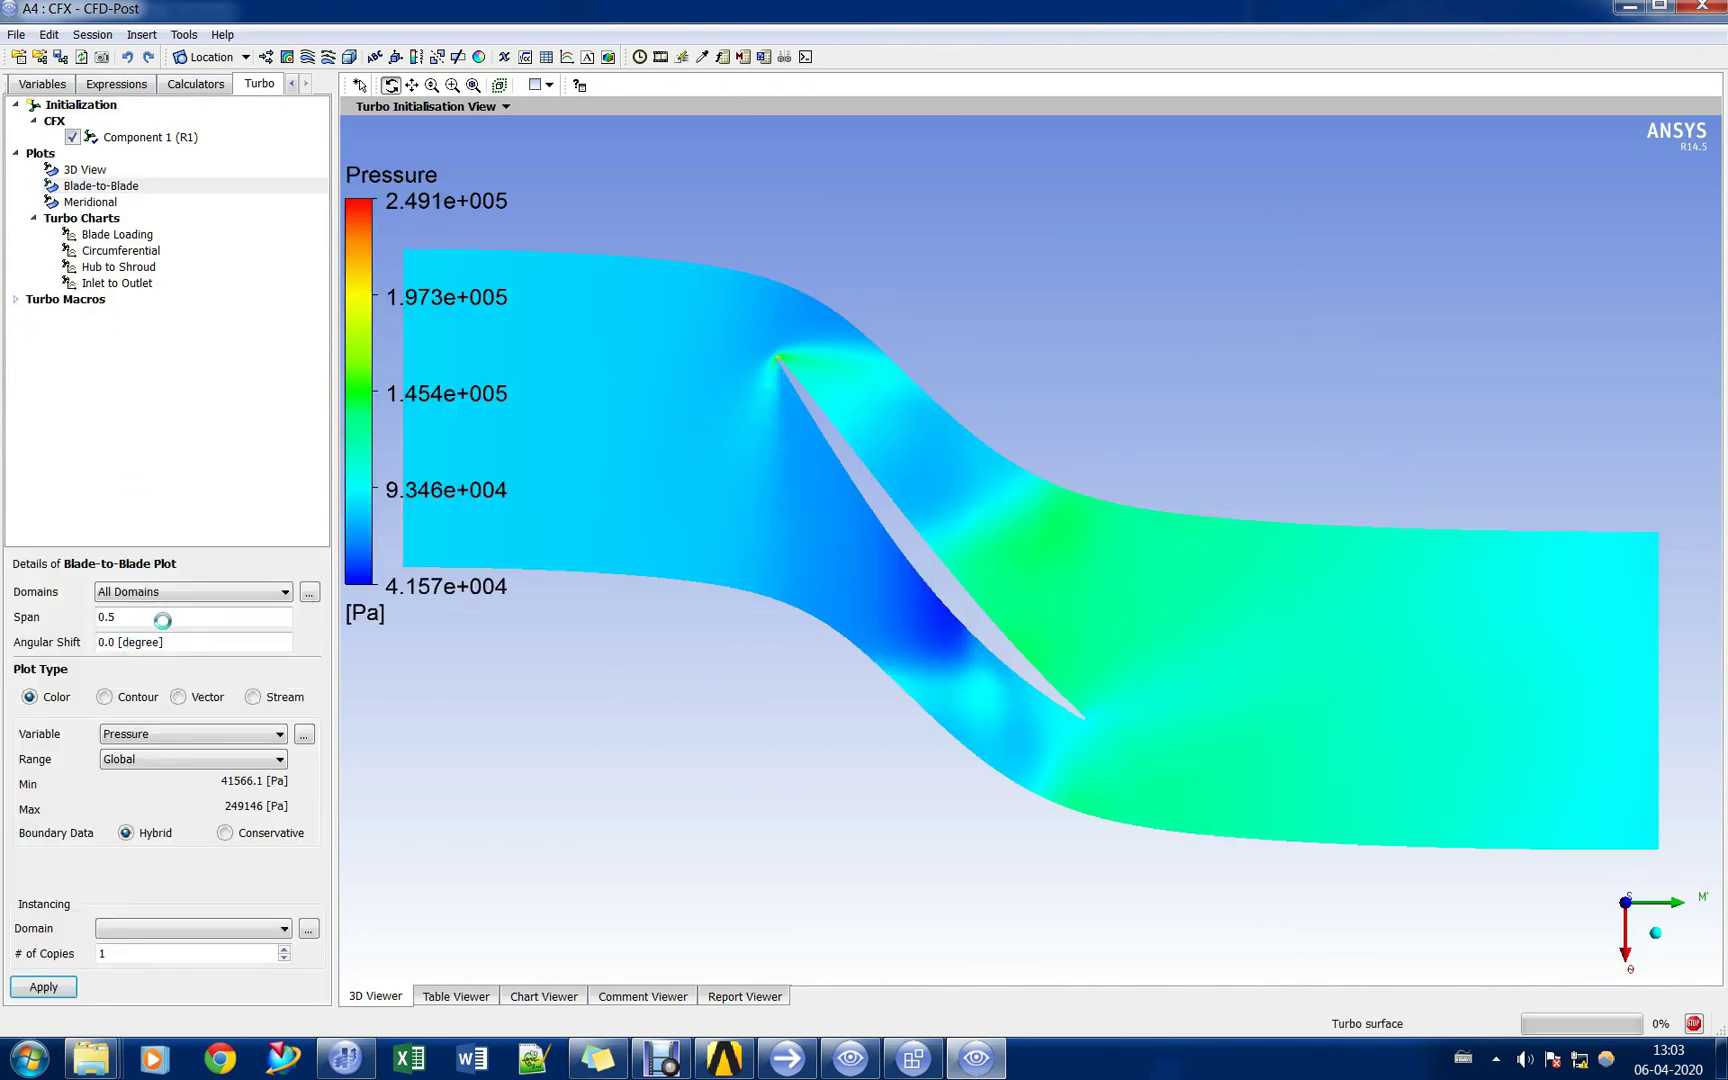
type("0")
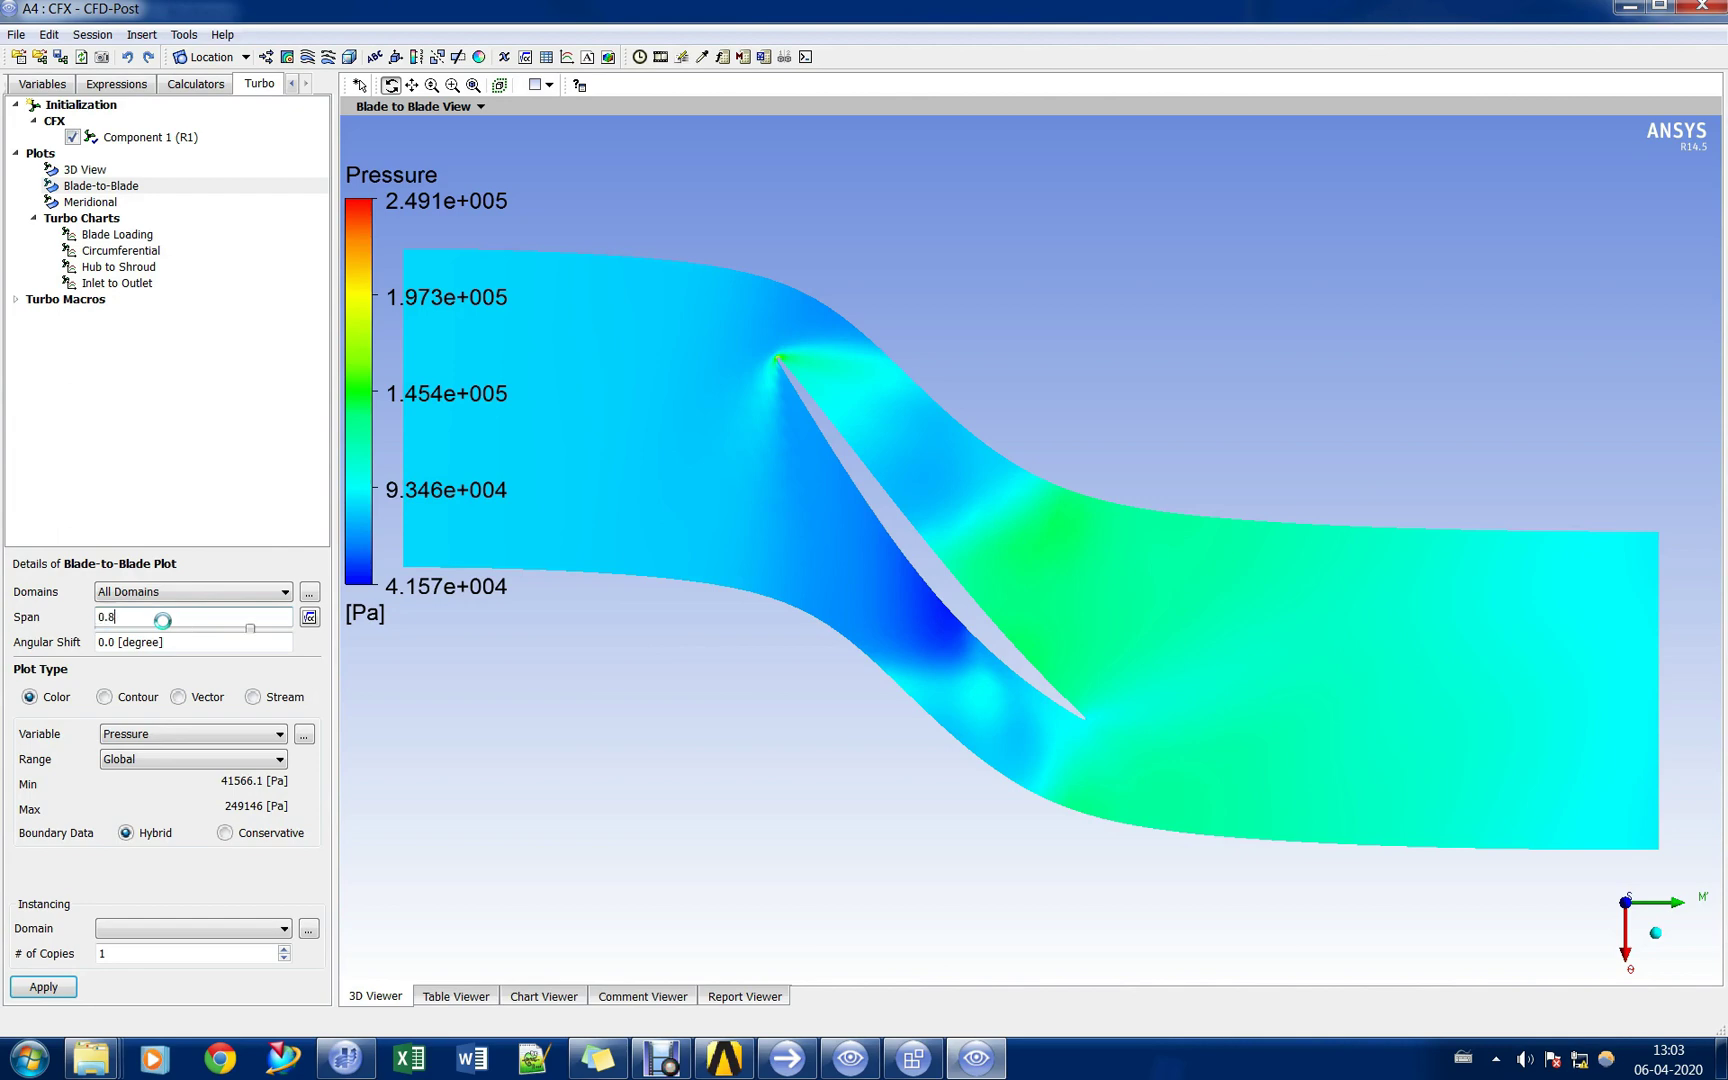
left_click(204, 763)
left_click(200, 784)
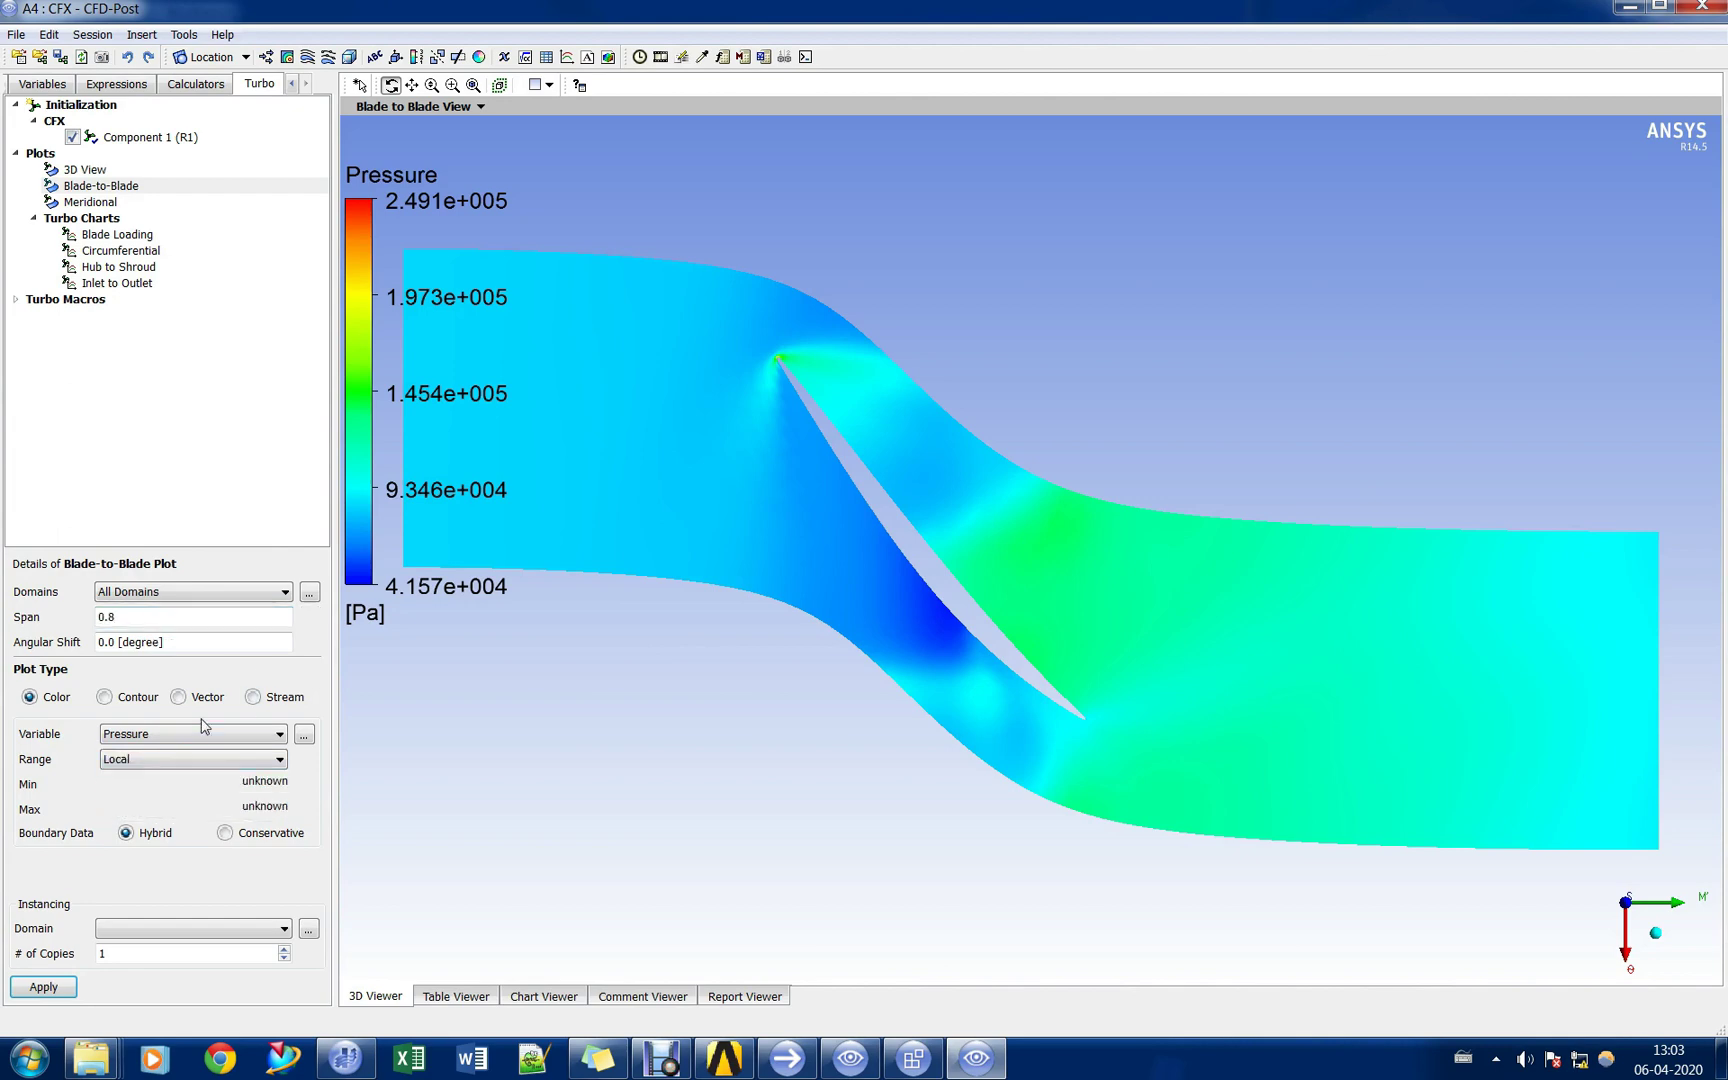
left_click(204, 728)
left_click(249, 780)
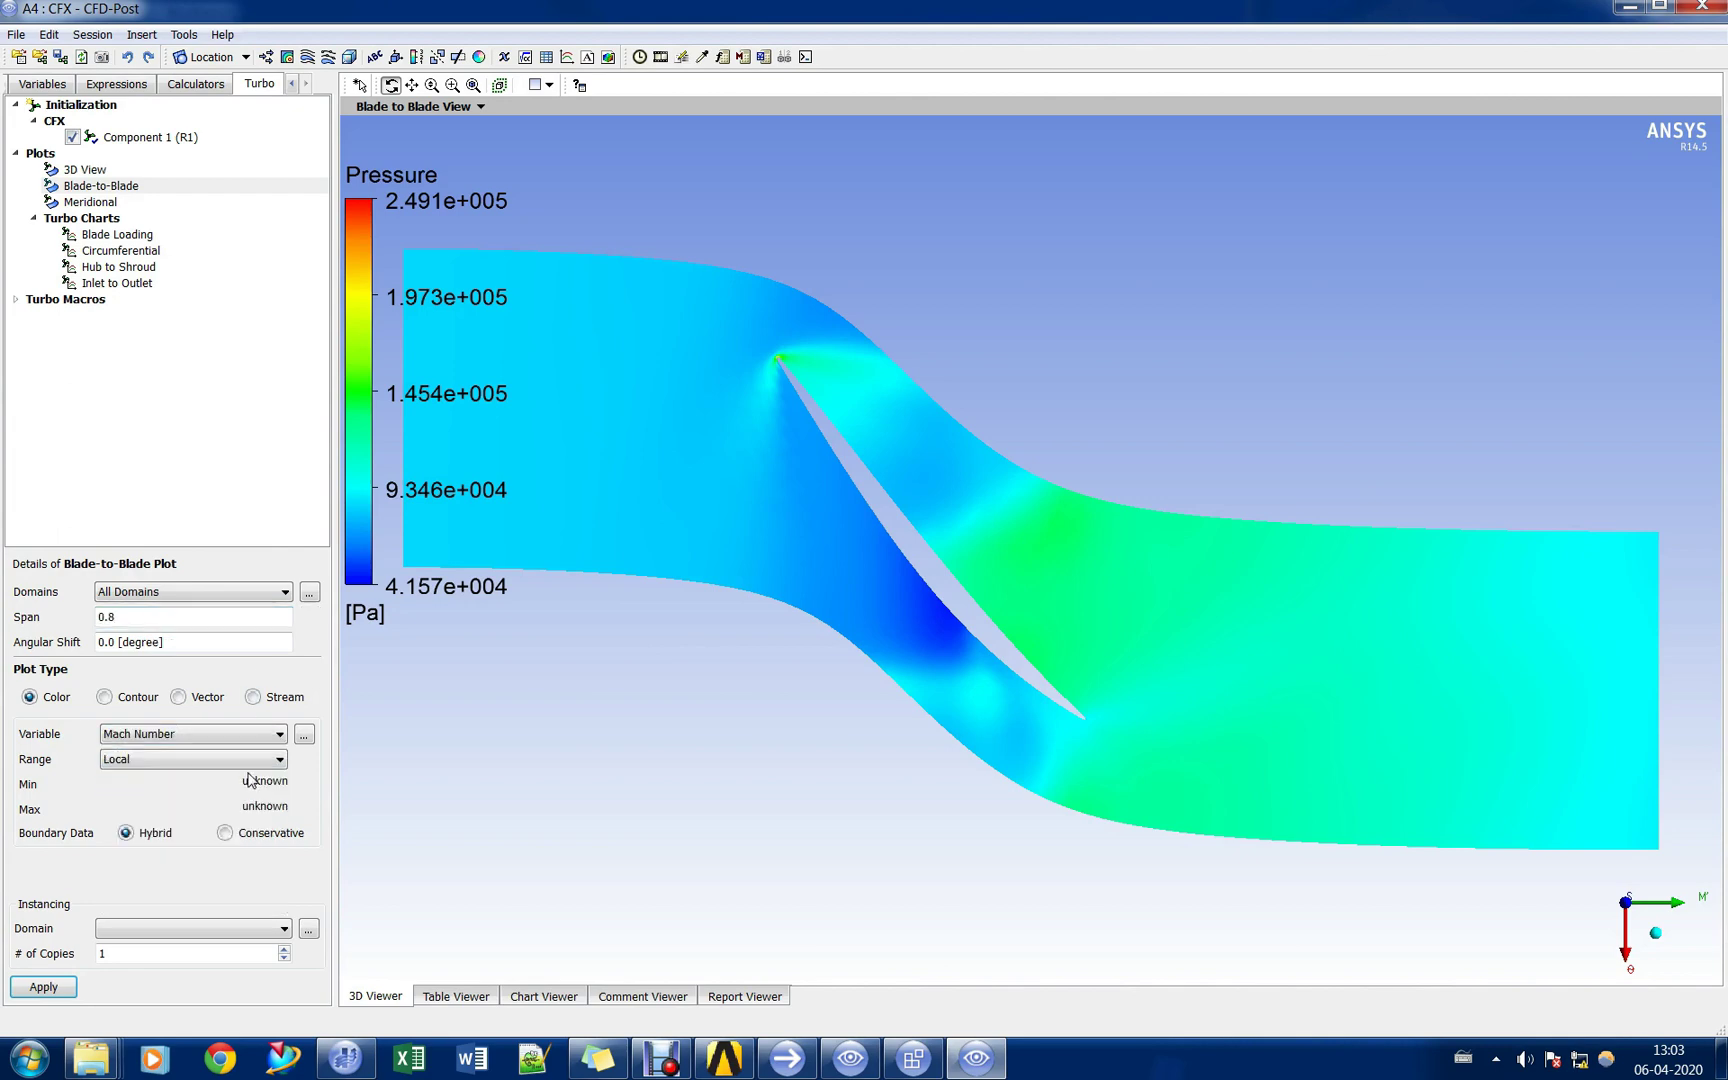
left_click(171, 930)
left_click(150, 946)
type("3")
left_click(43, 987)
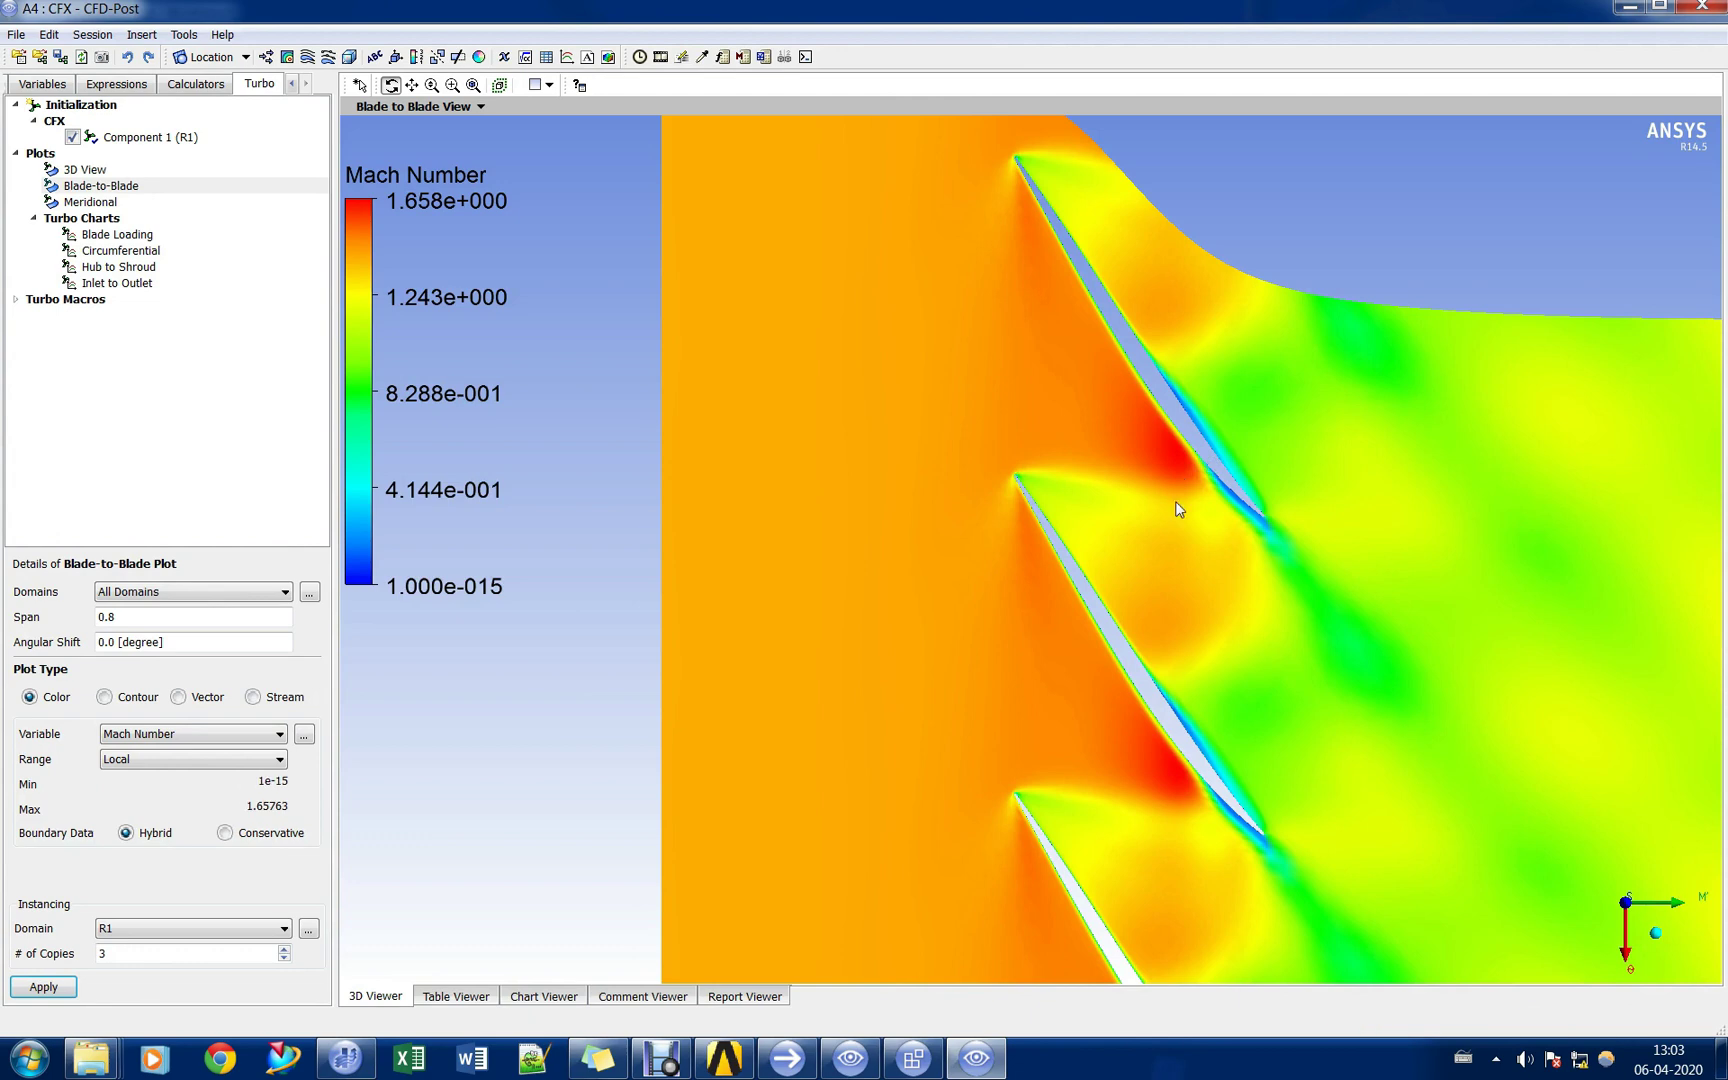
Set the blade-to-blade plot's span to 0.95 and inspect the Mach Number distribution around the blades.
scroll(1180, 501, "down", 2)
left_click_drag(1098, 522, 985, 490)
left_click(155, 621)
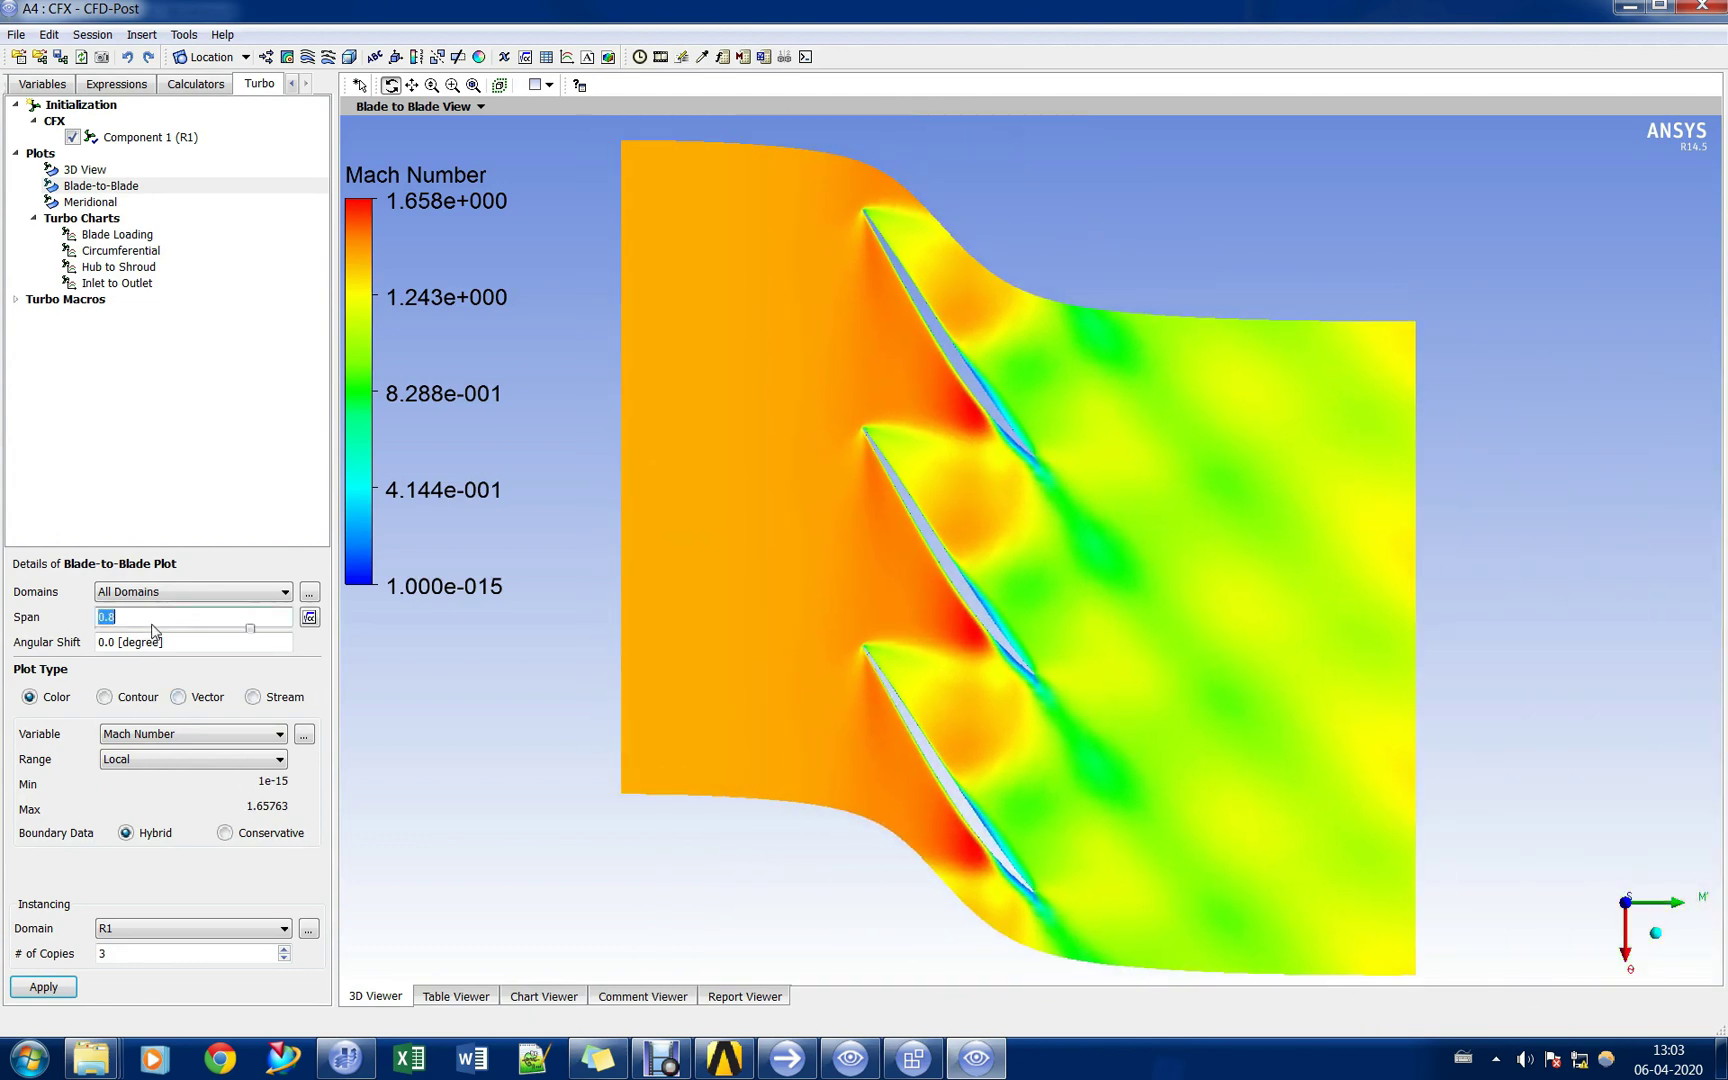
type("0.95")
left_click(72, 988)
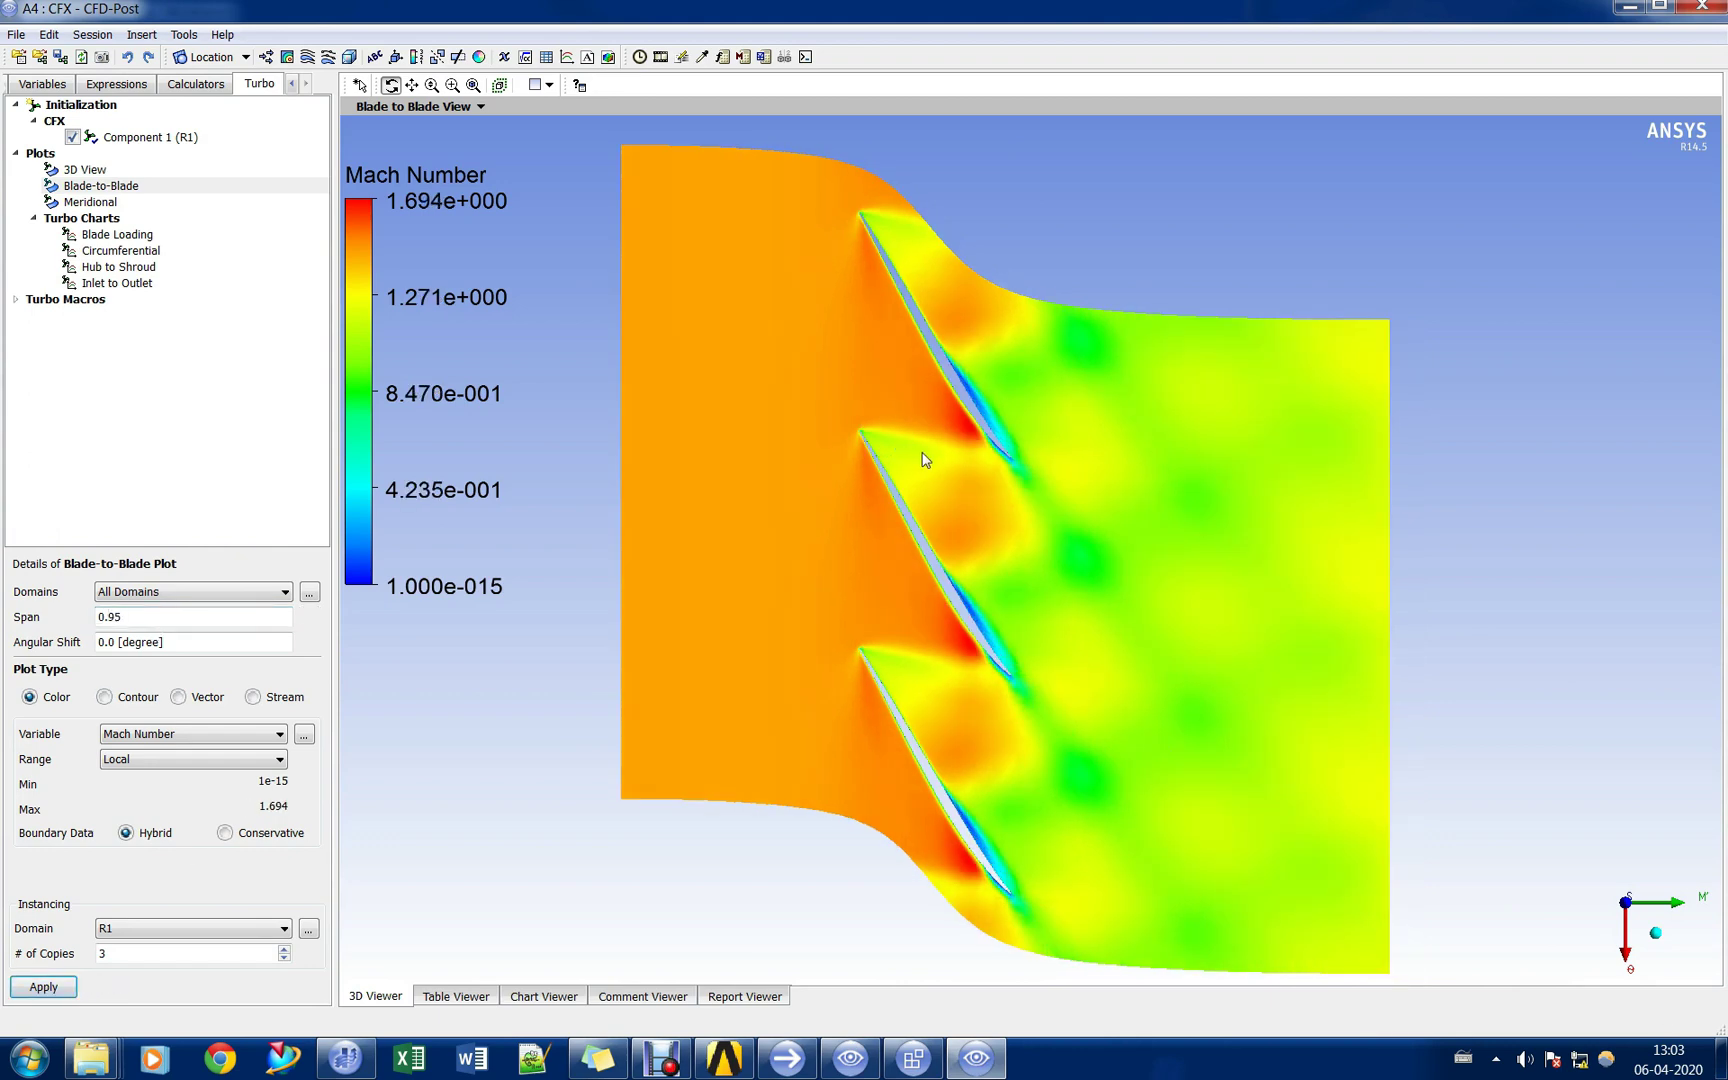
scroll(930, 458, "down", 1)
scroll(955, 455, "up", 3)
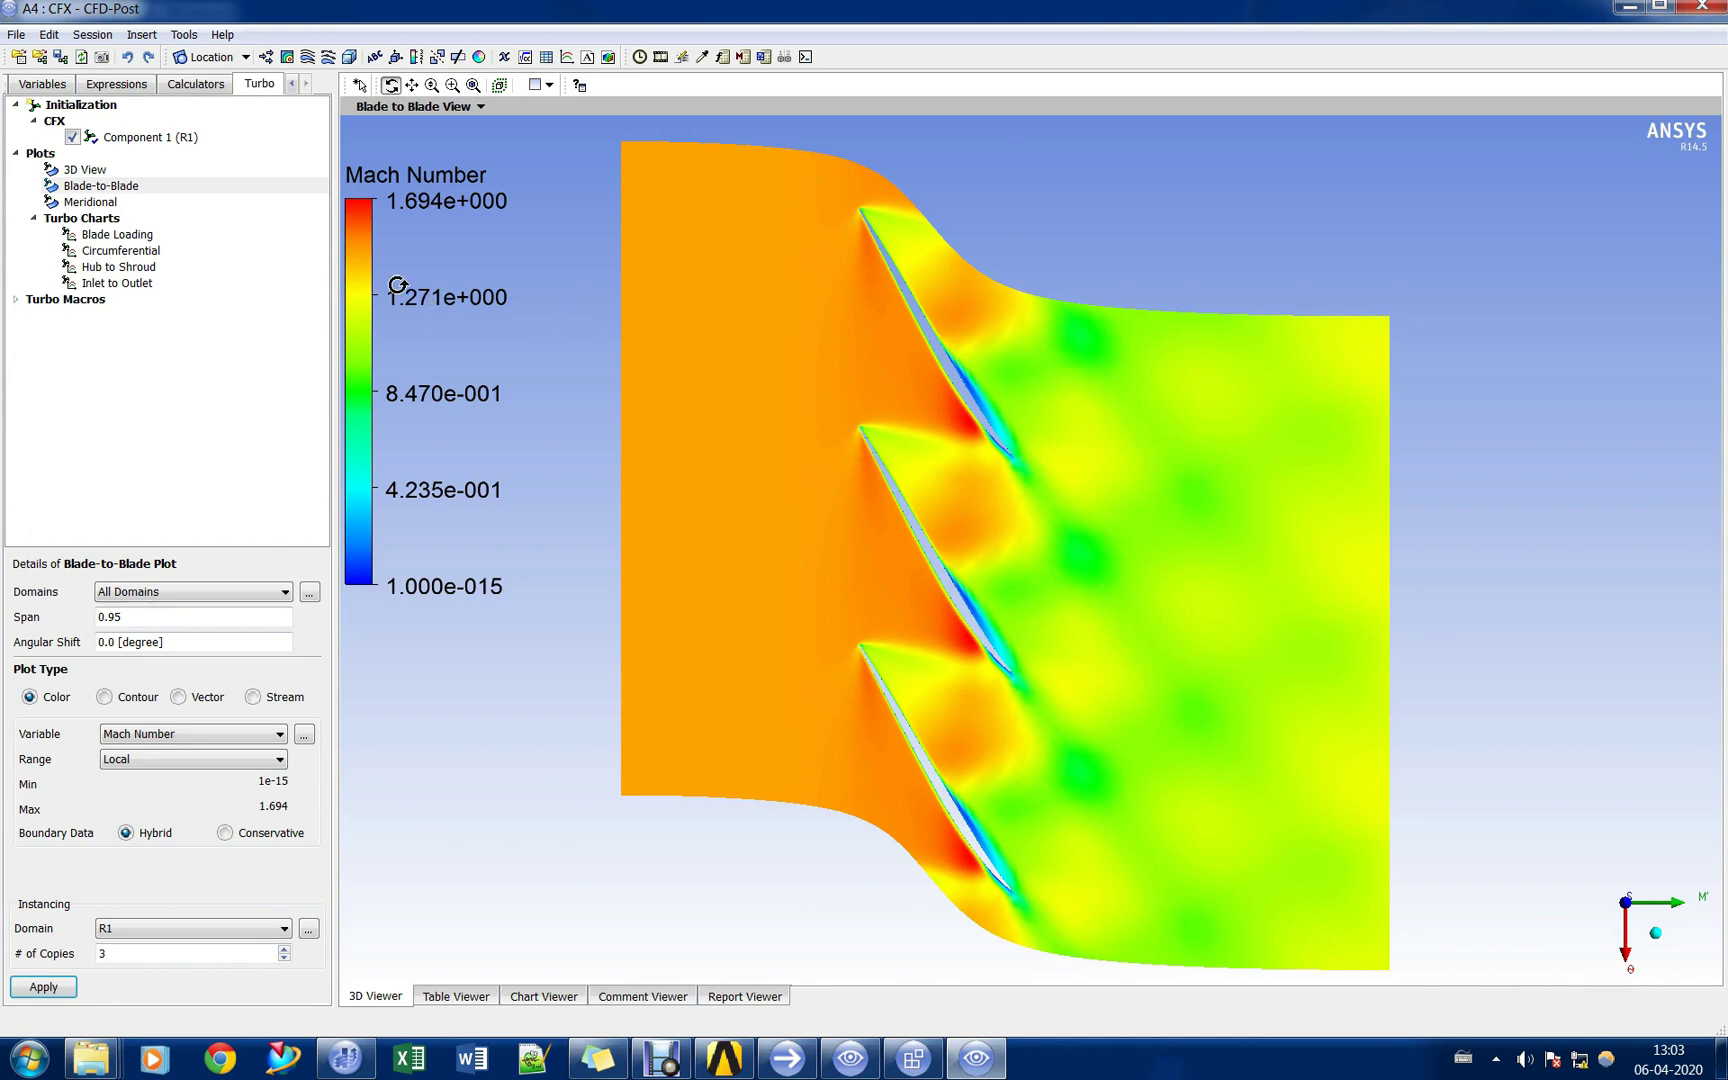
Display the full expressions list and designate the mass in and mass out expressions as Workbench output parameters.
left_click(14, 86)
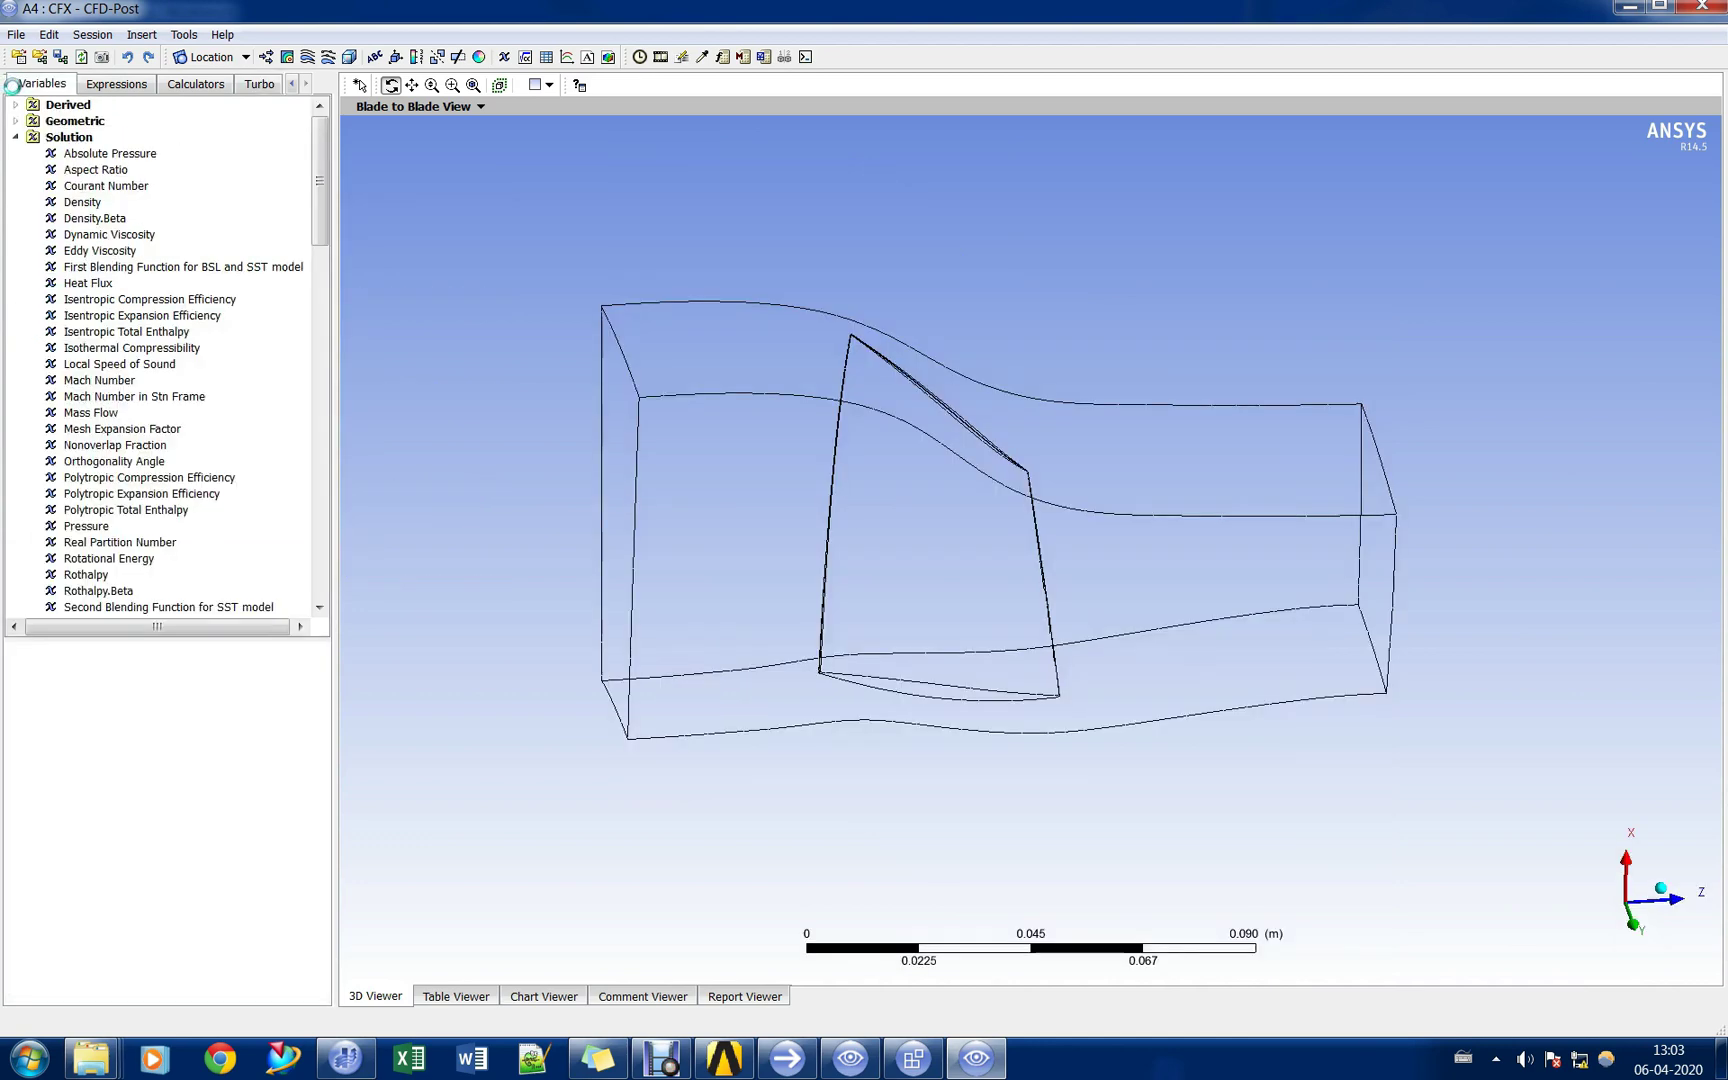
left_click(125, 86)
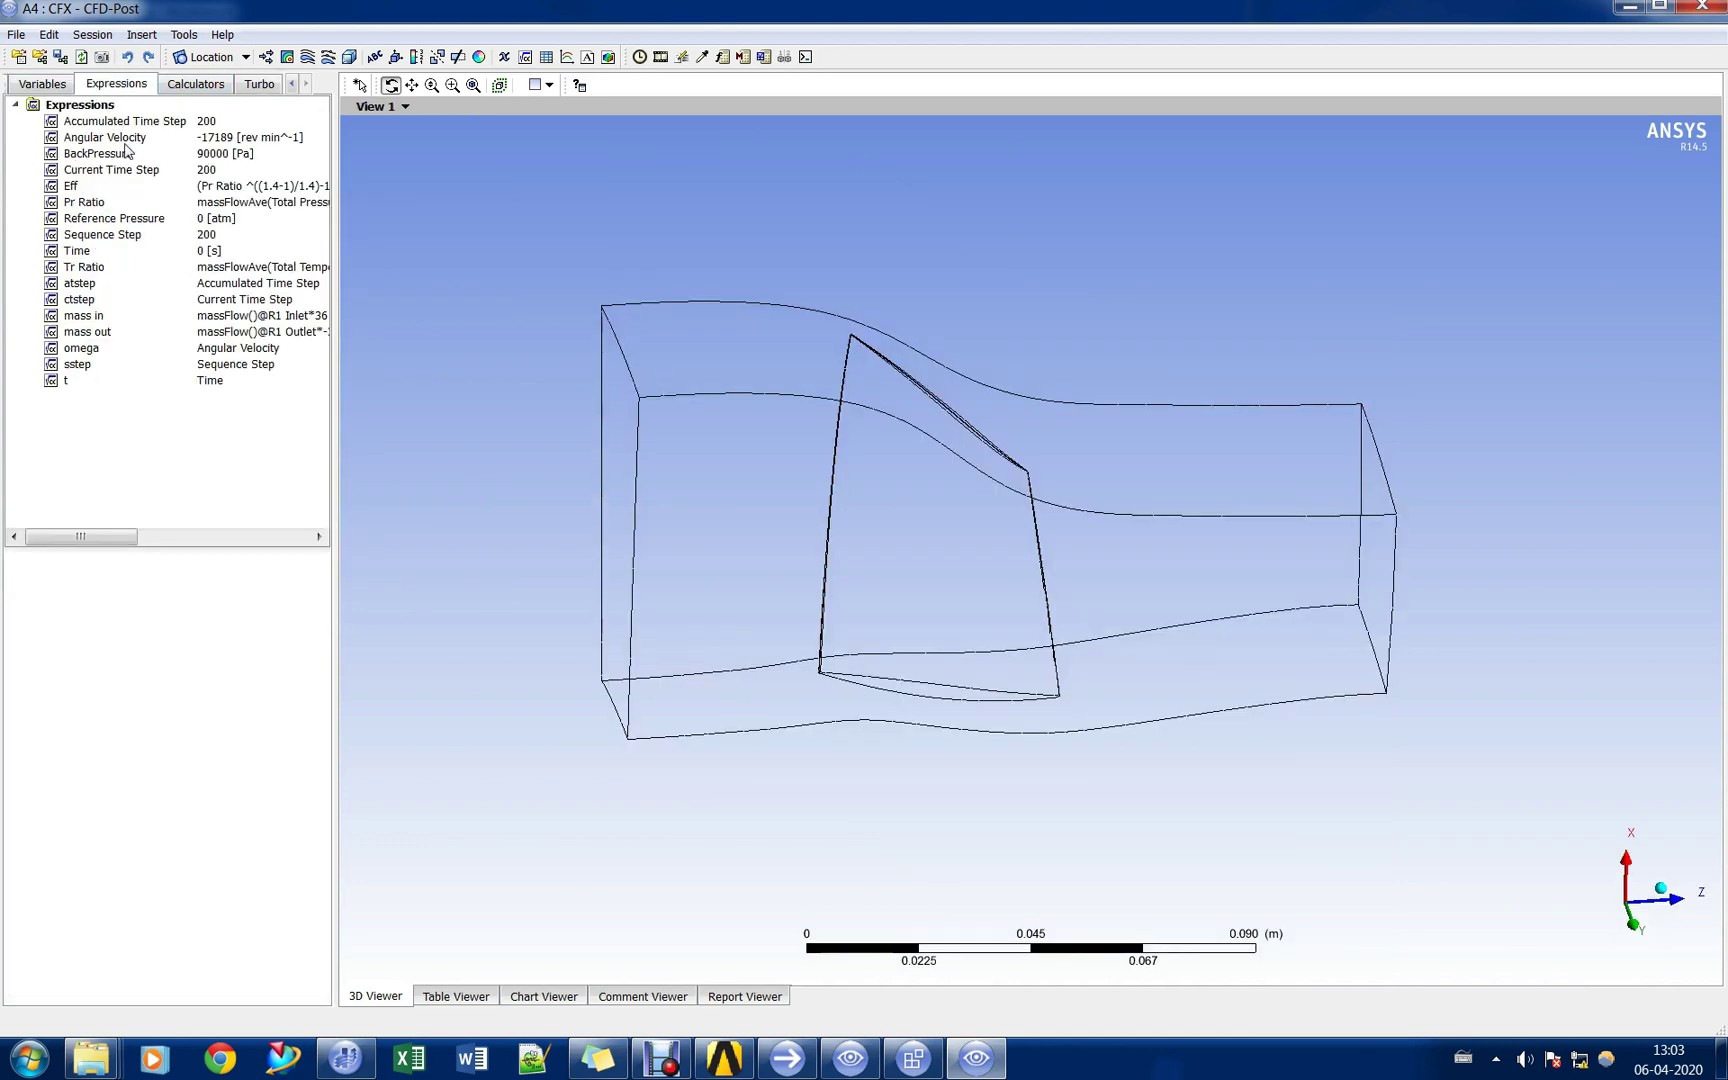
mouse_move(856, 513)
left_mouse_down()
mouse_move(887, 543)
mouse_move(838, 530)
left_mouse_up()
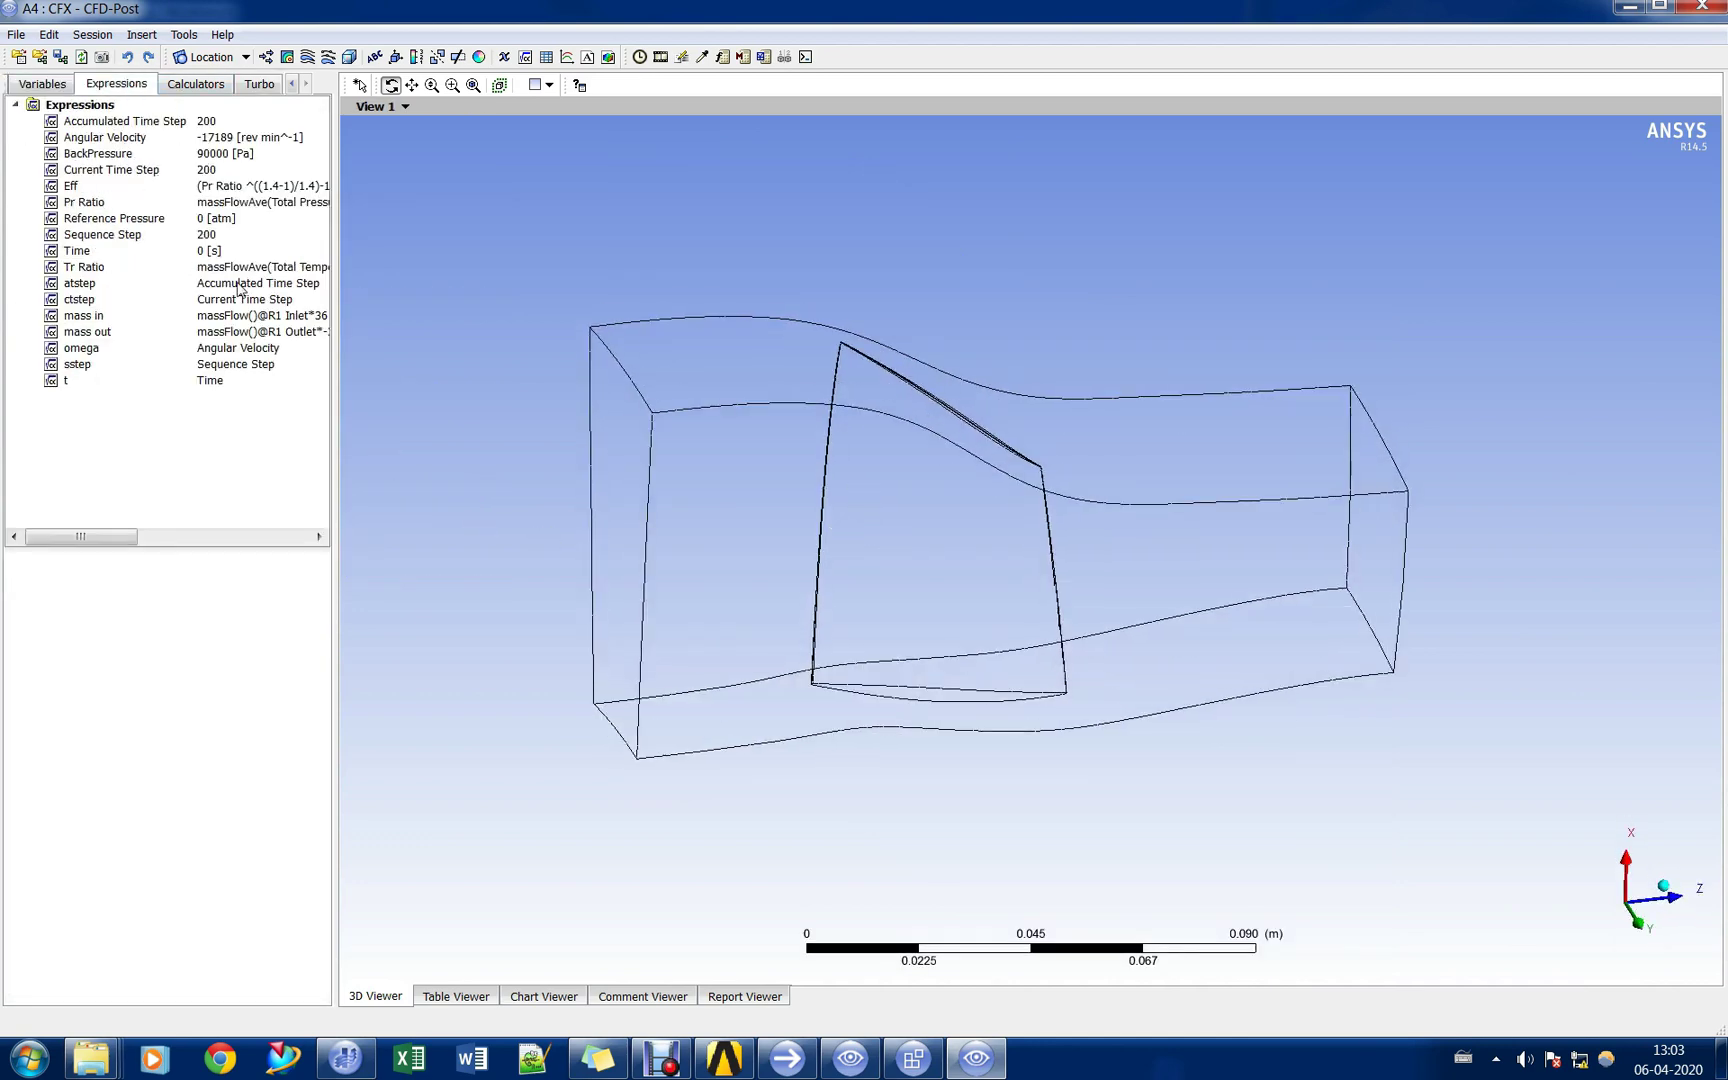
left_click_drag(336, 318, 476, 310)
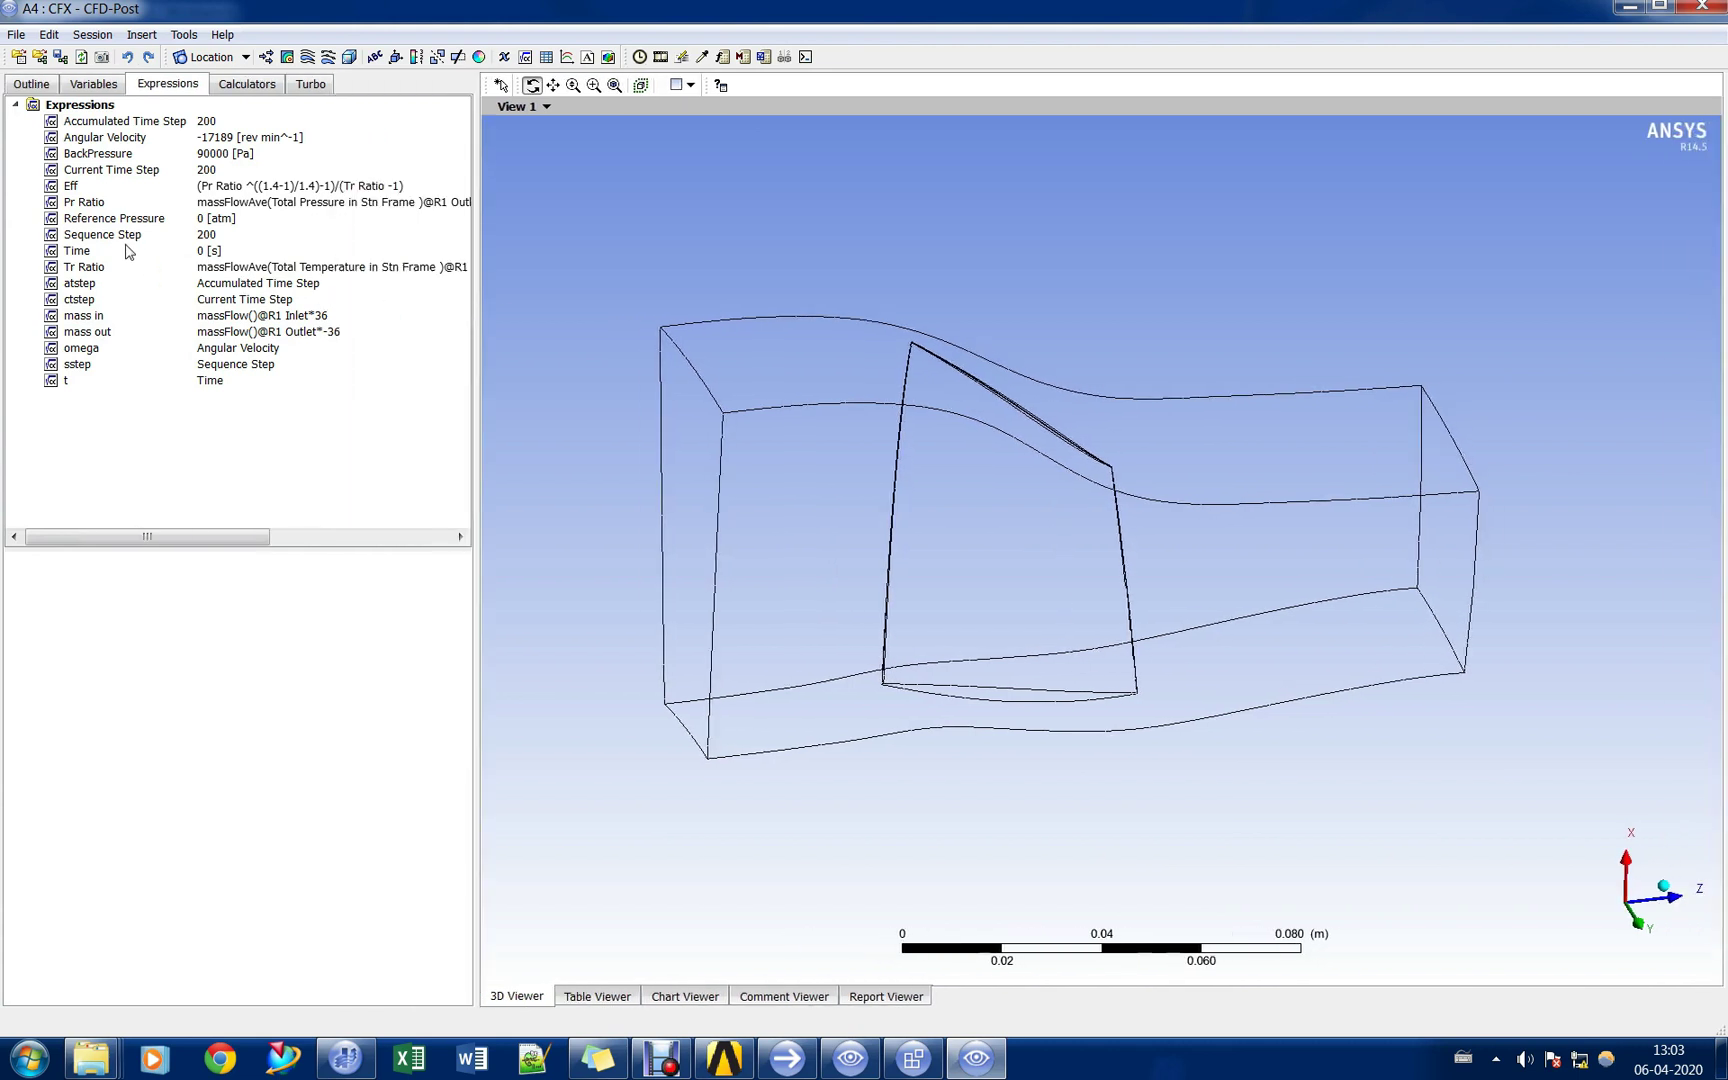
left_click(112, 316)
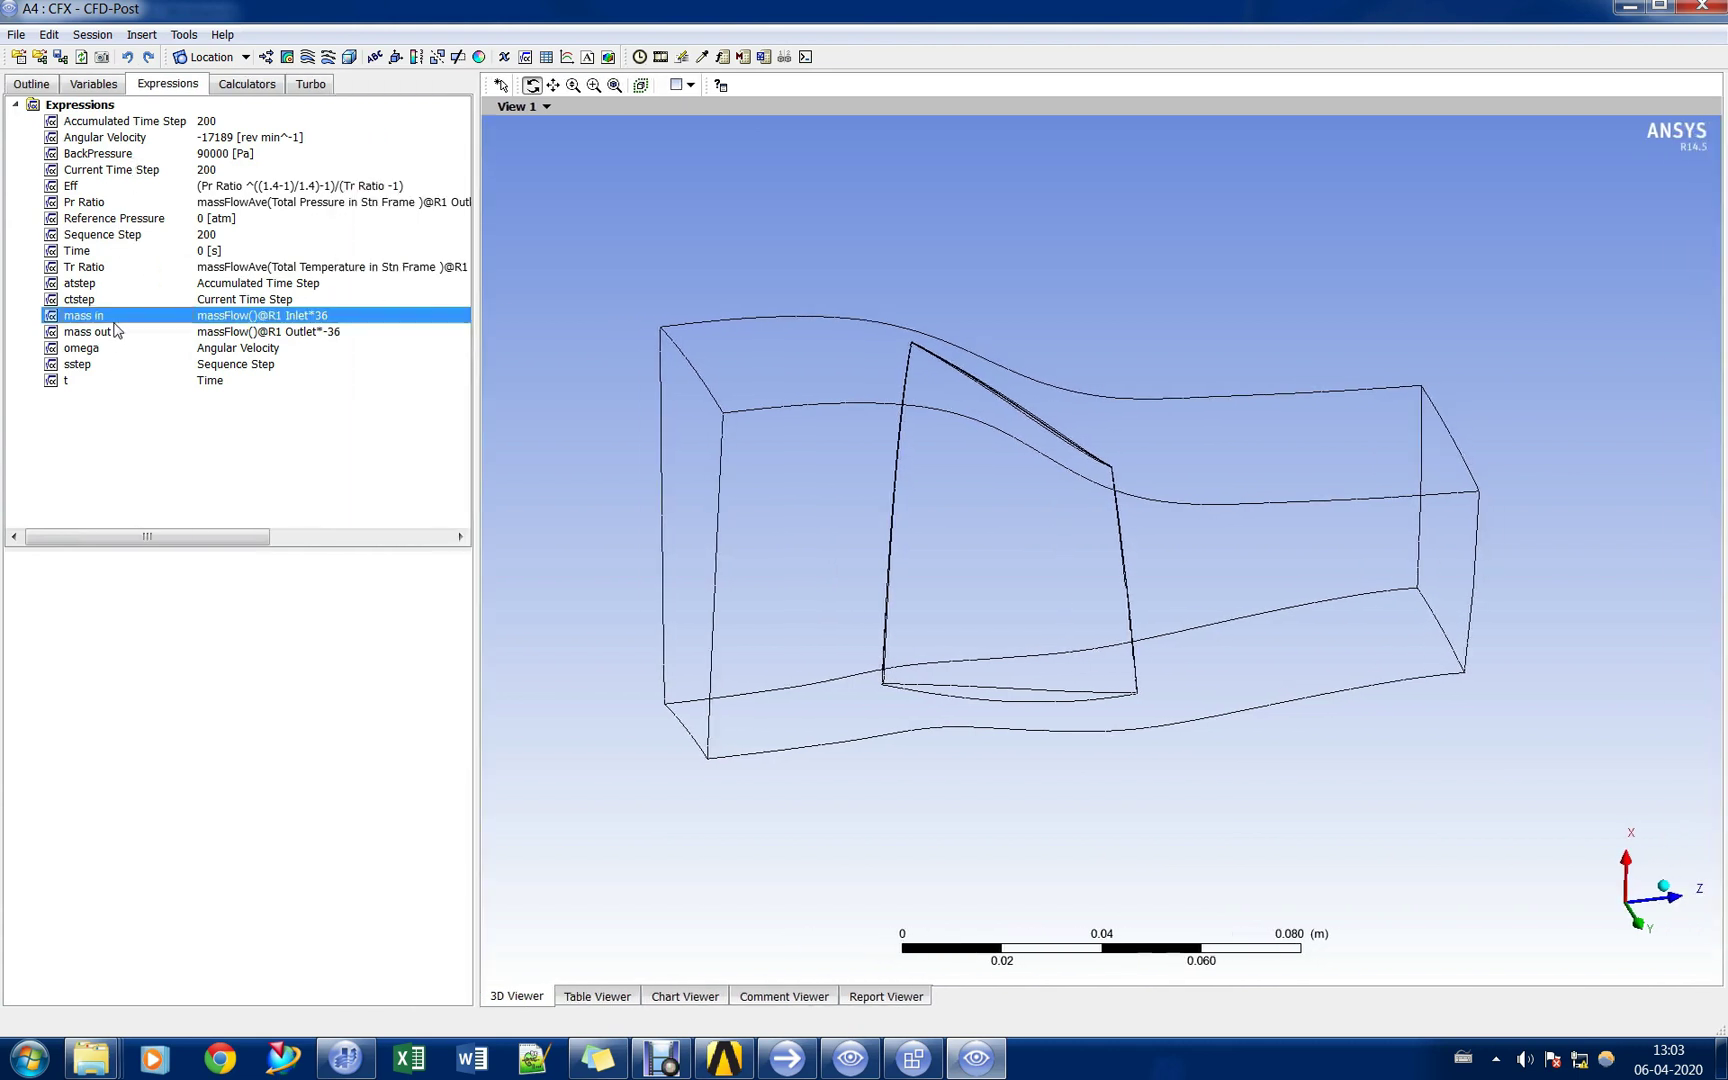
right_click(181, 316)
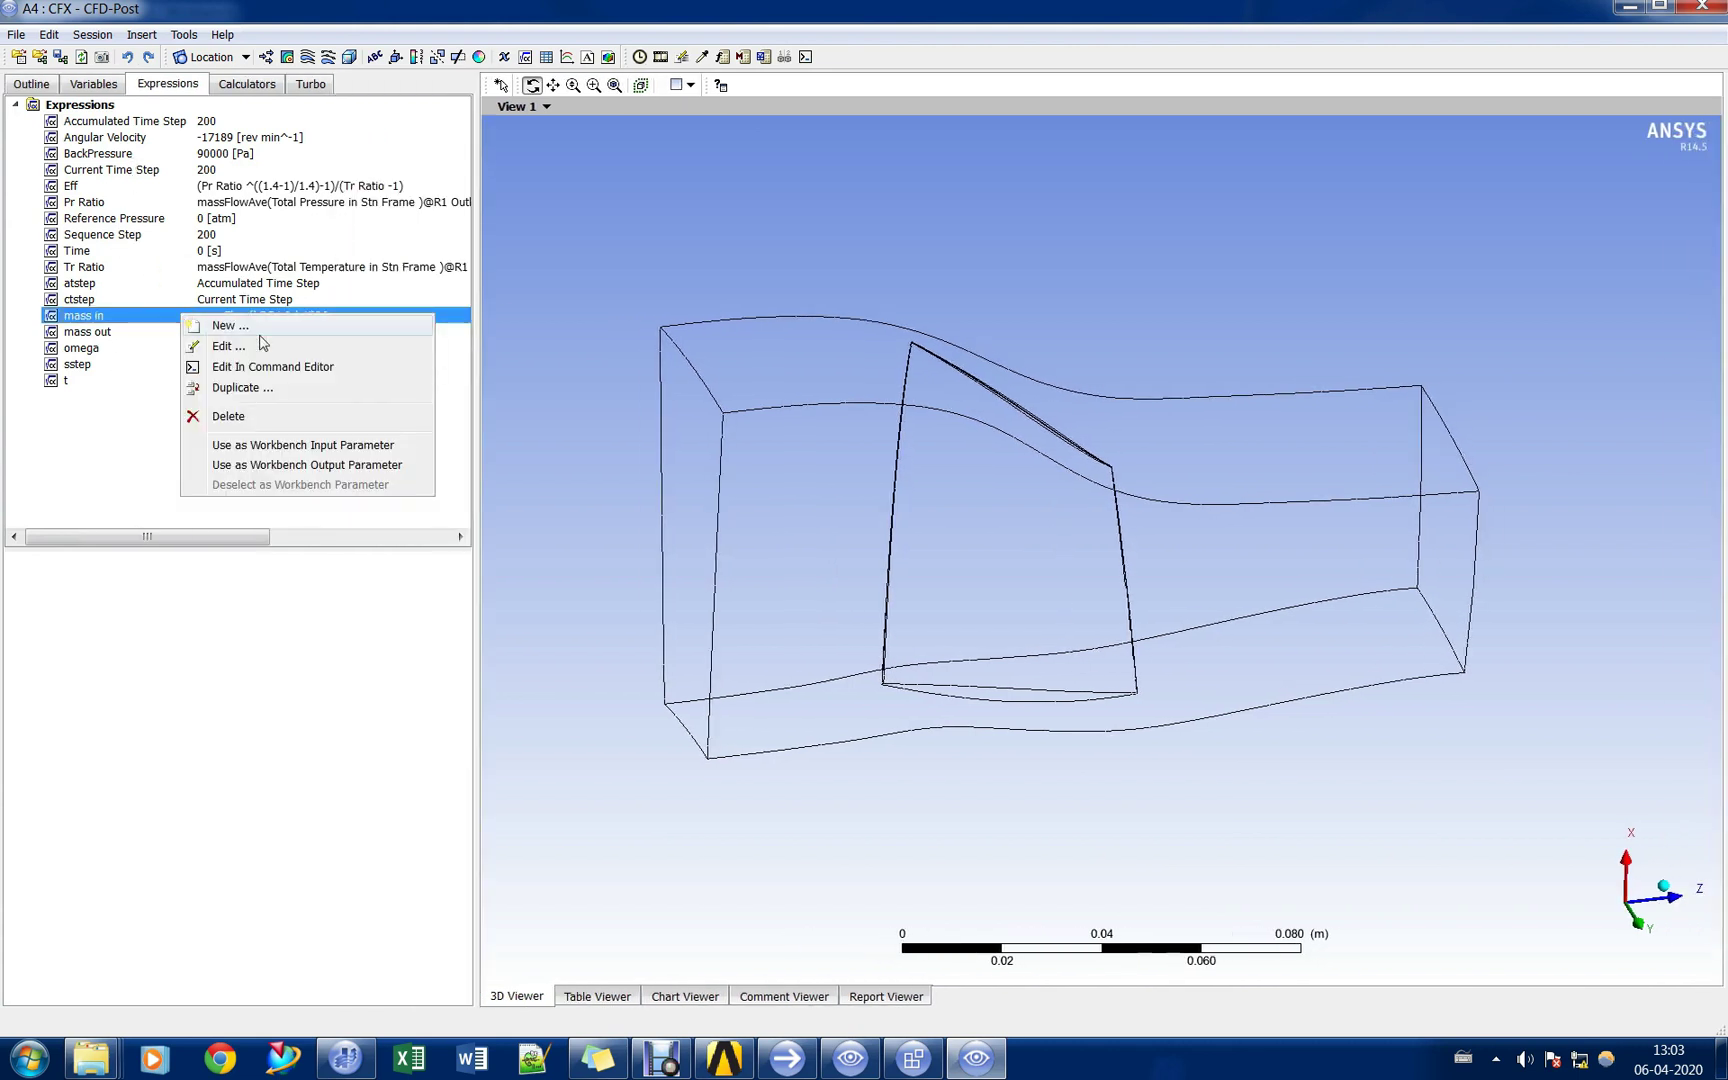
left_click(375, 466)
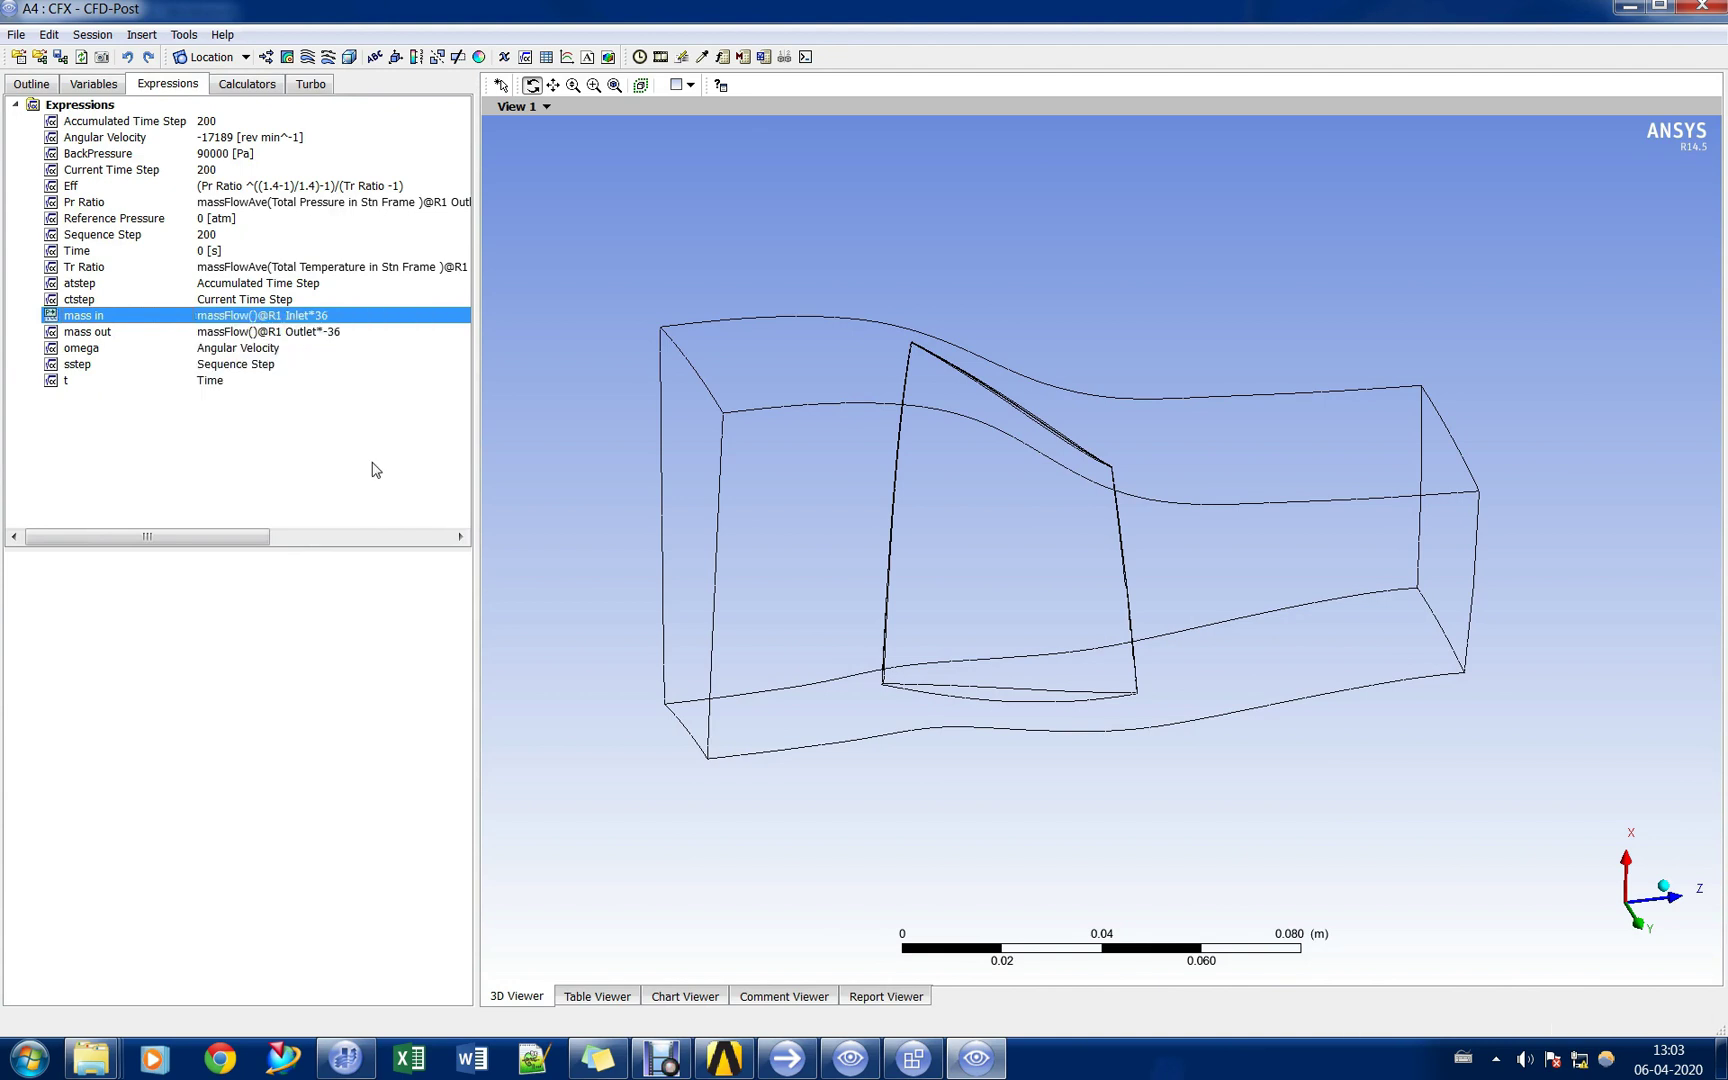
left_click(288, 334)
right_click(287, 333)
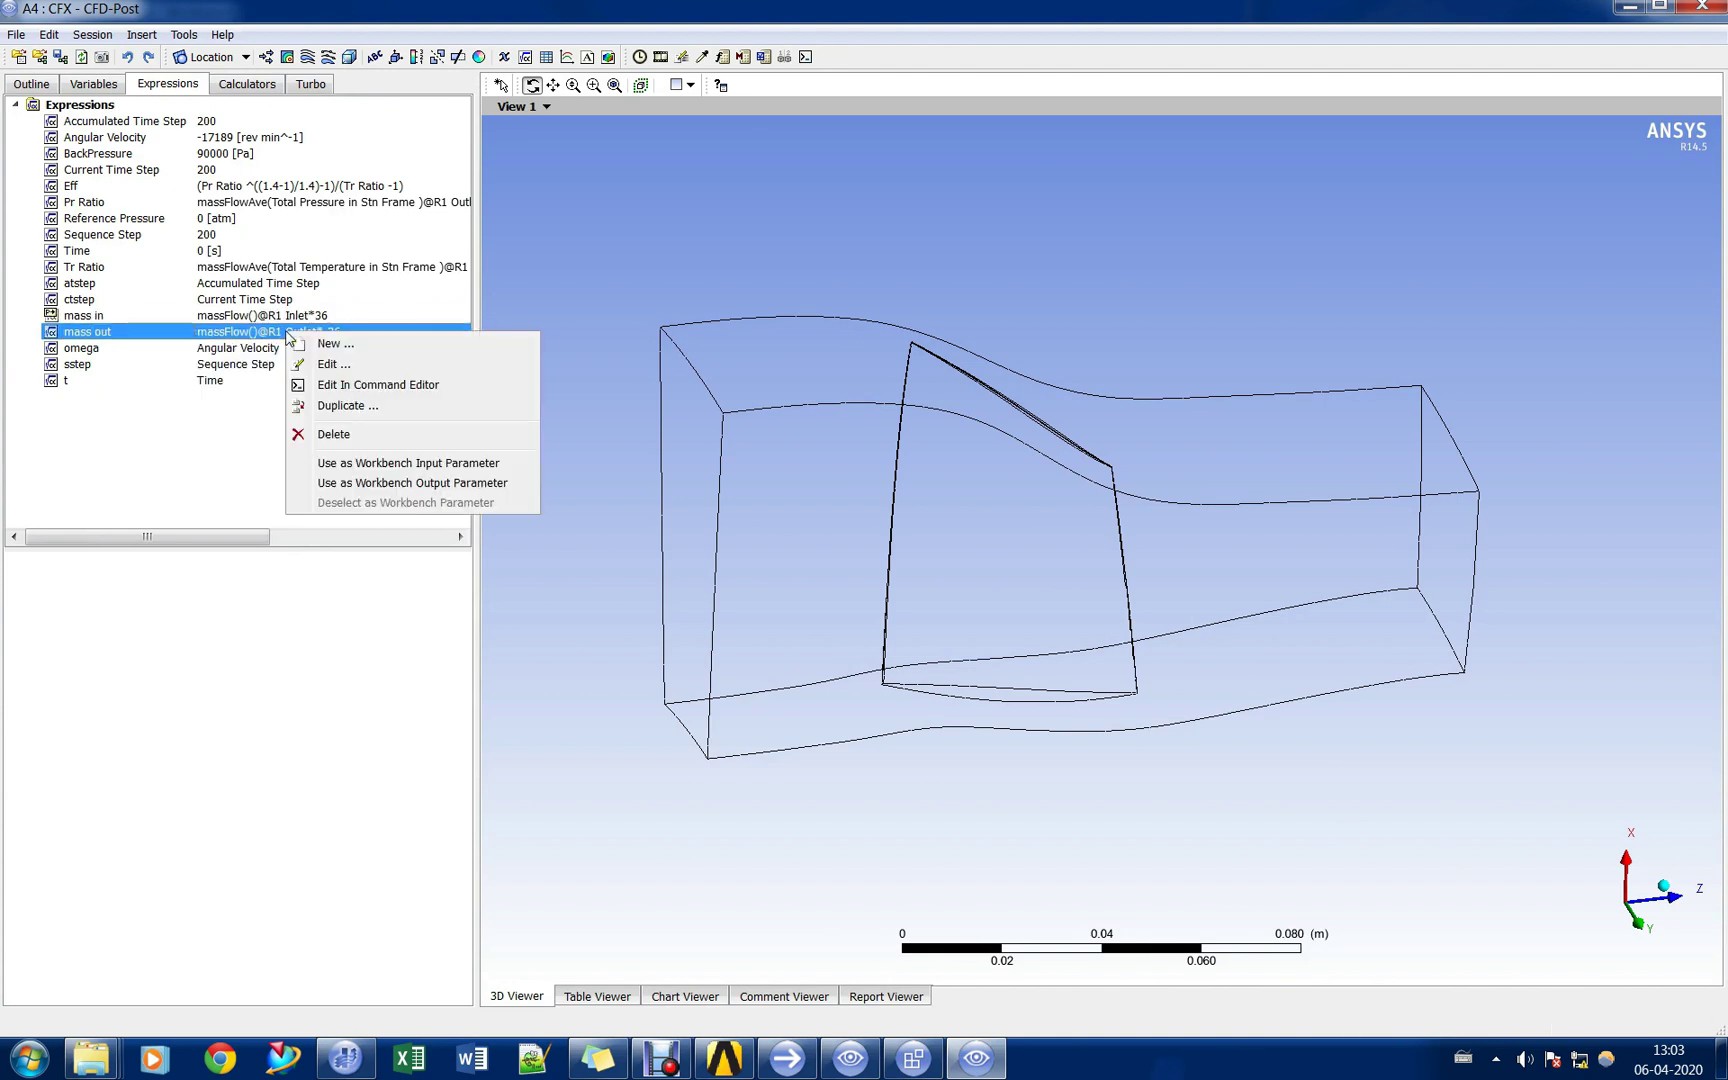
left_click(404, 484)
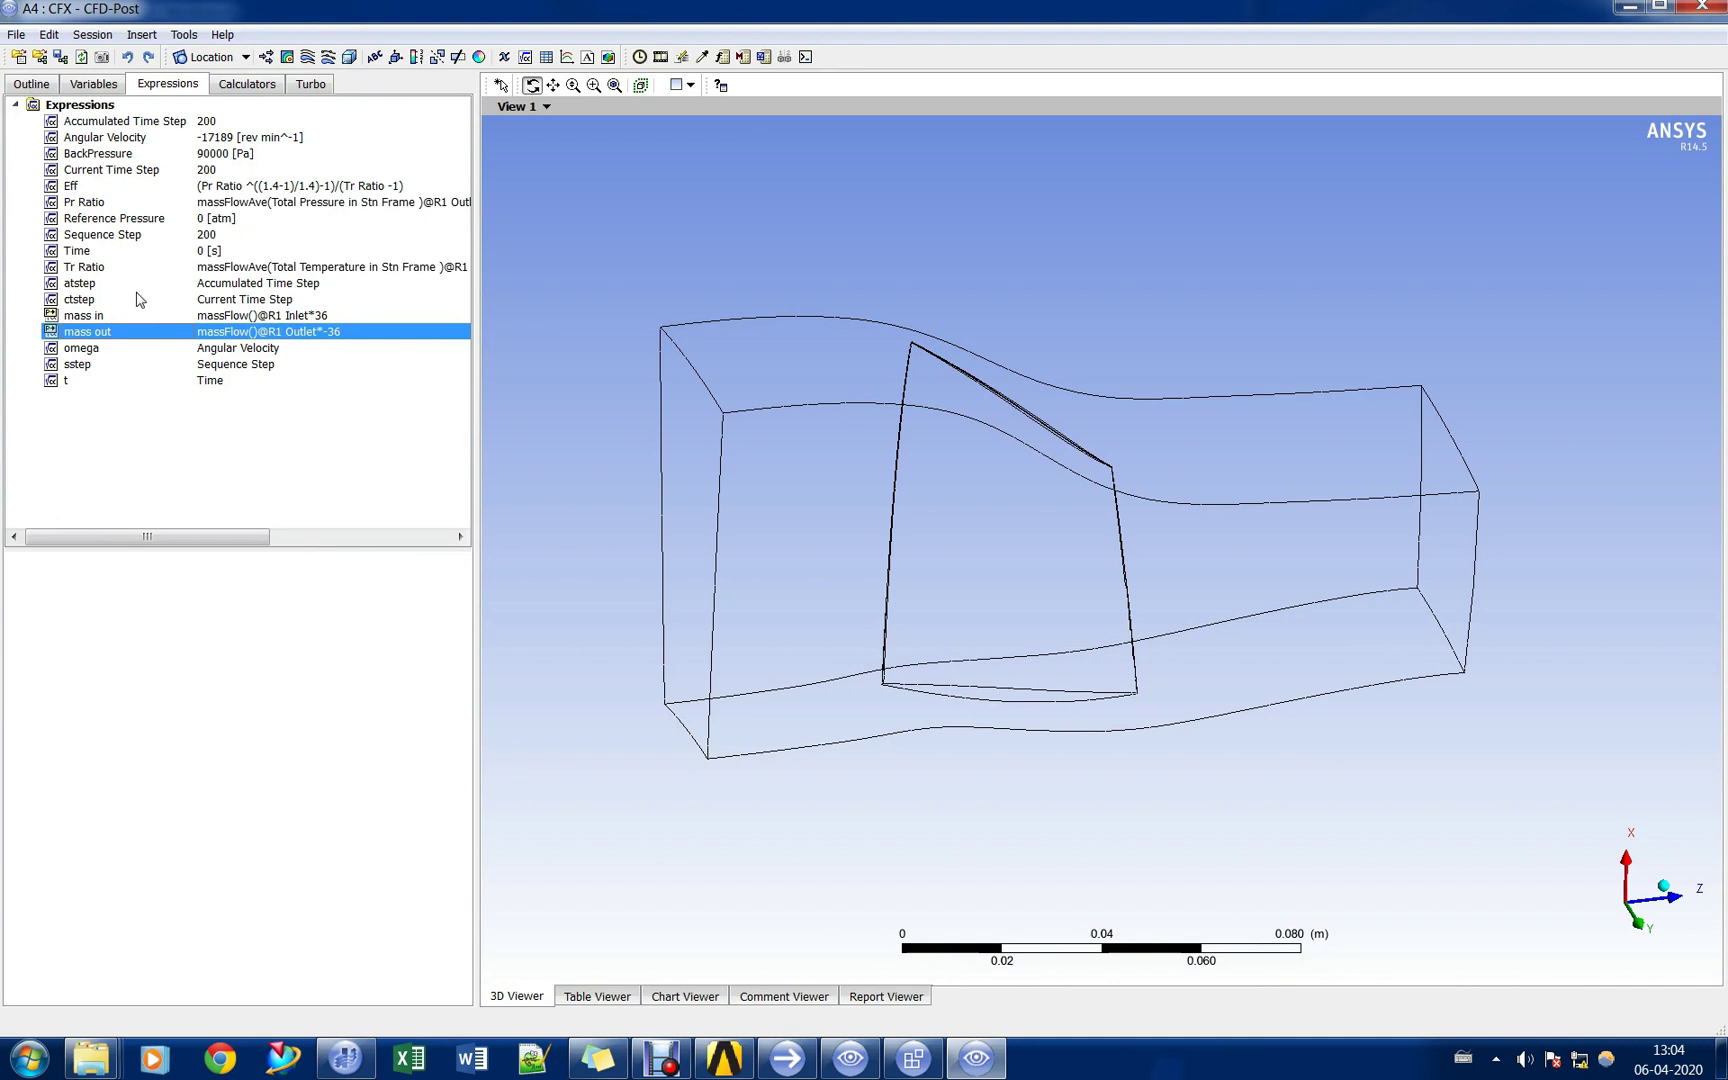
Designate the Pr Ratio and Tr Ratio expressions as Workbench output parameters.
left_click(124, 203)
right_click(125, 203)
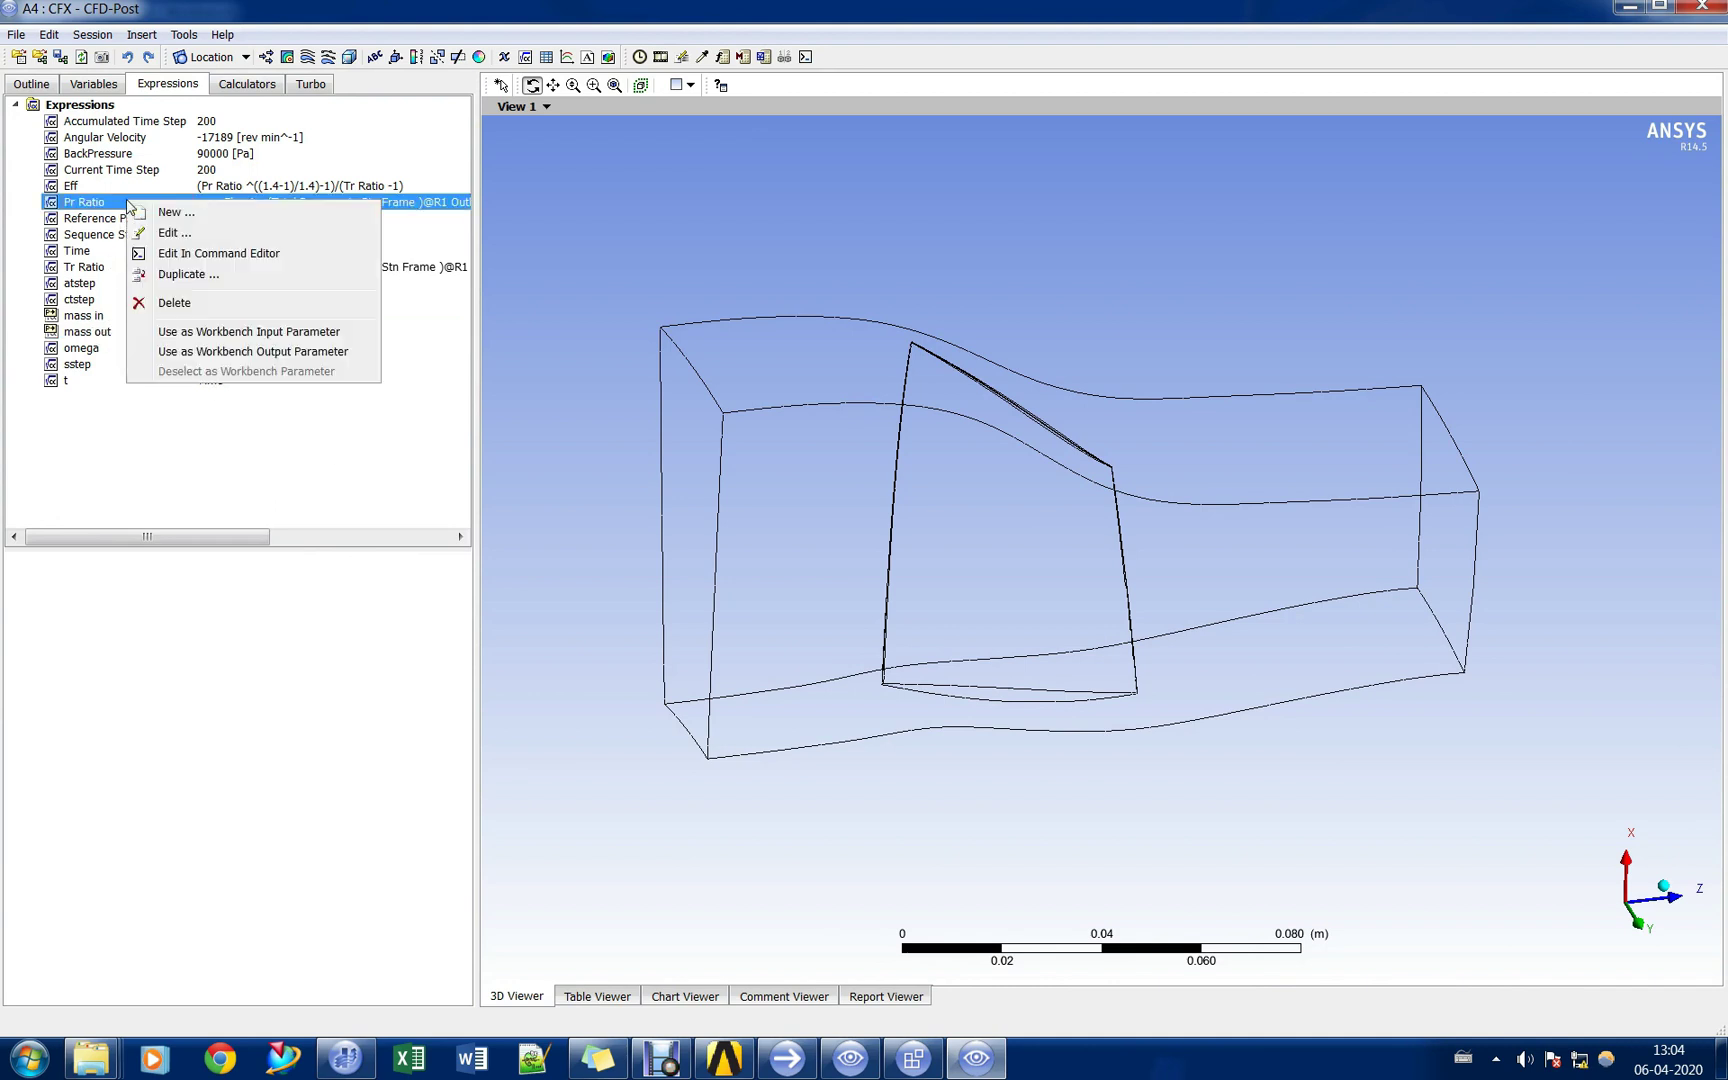
left_click(238, 354)
right_click(113, 270)
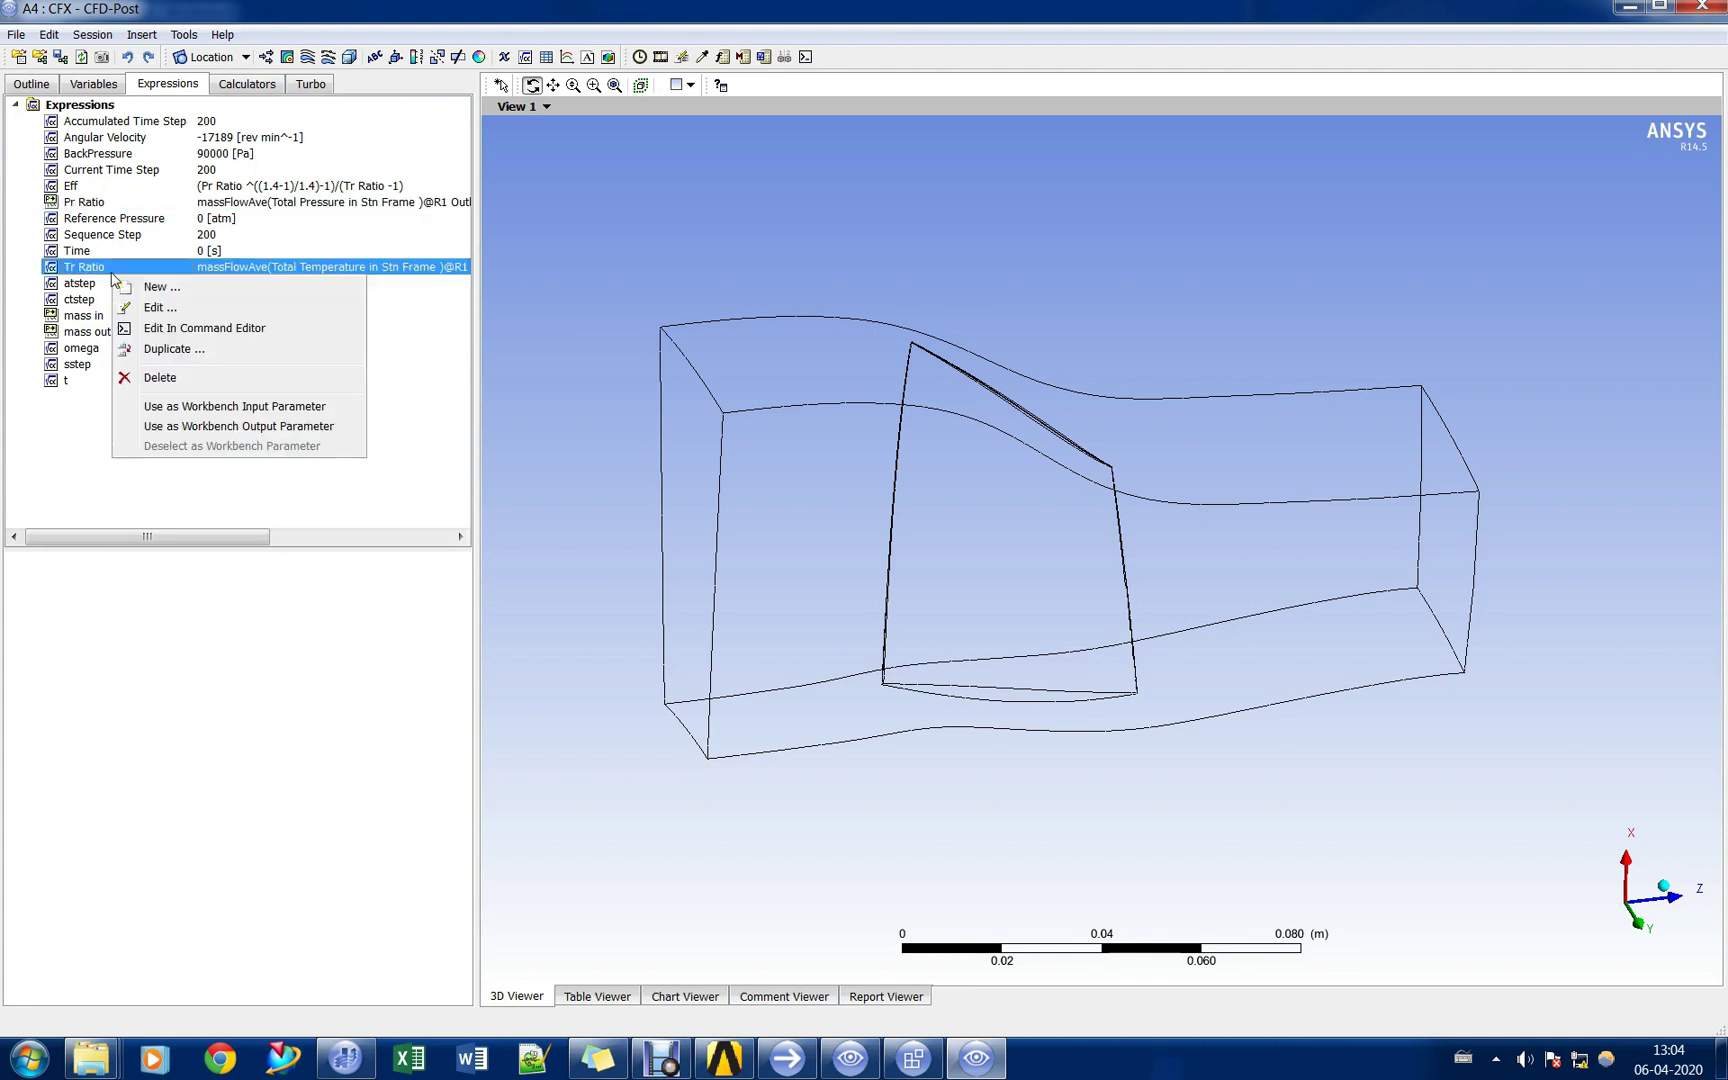
left_click(253, 428)
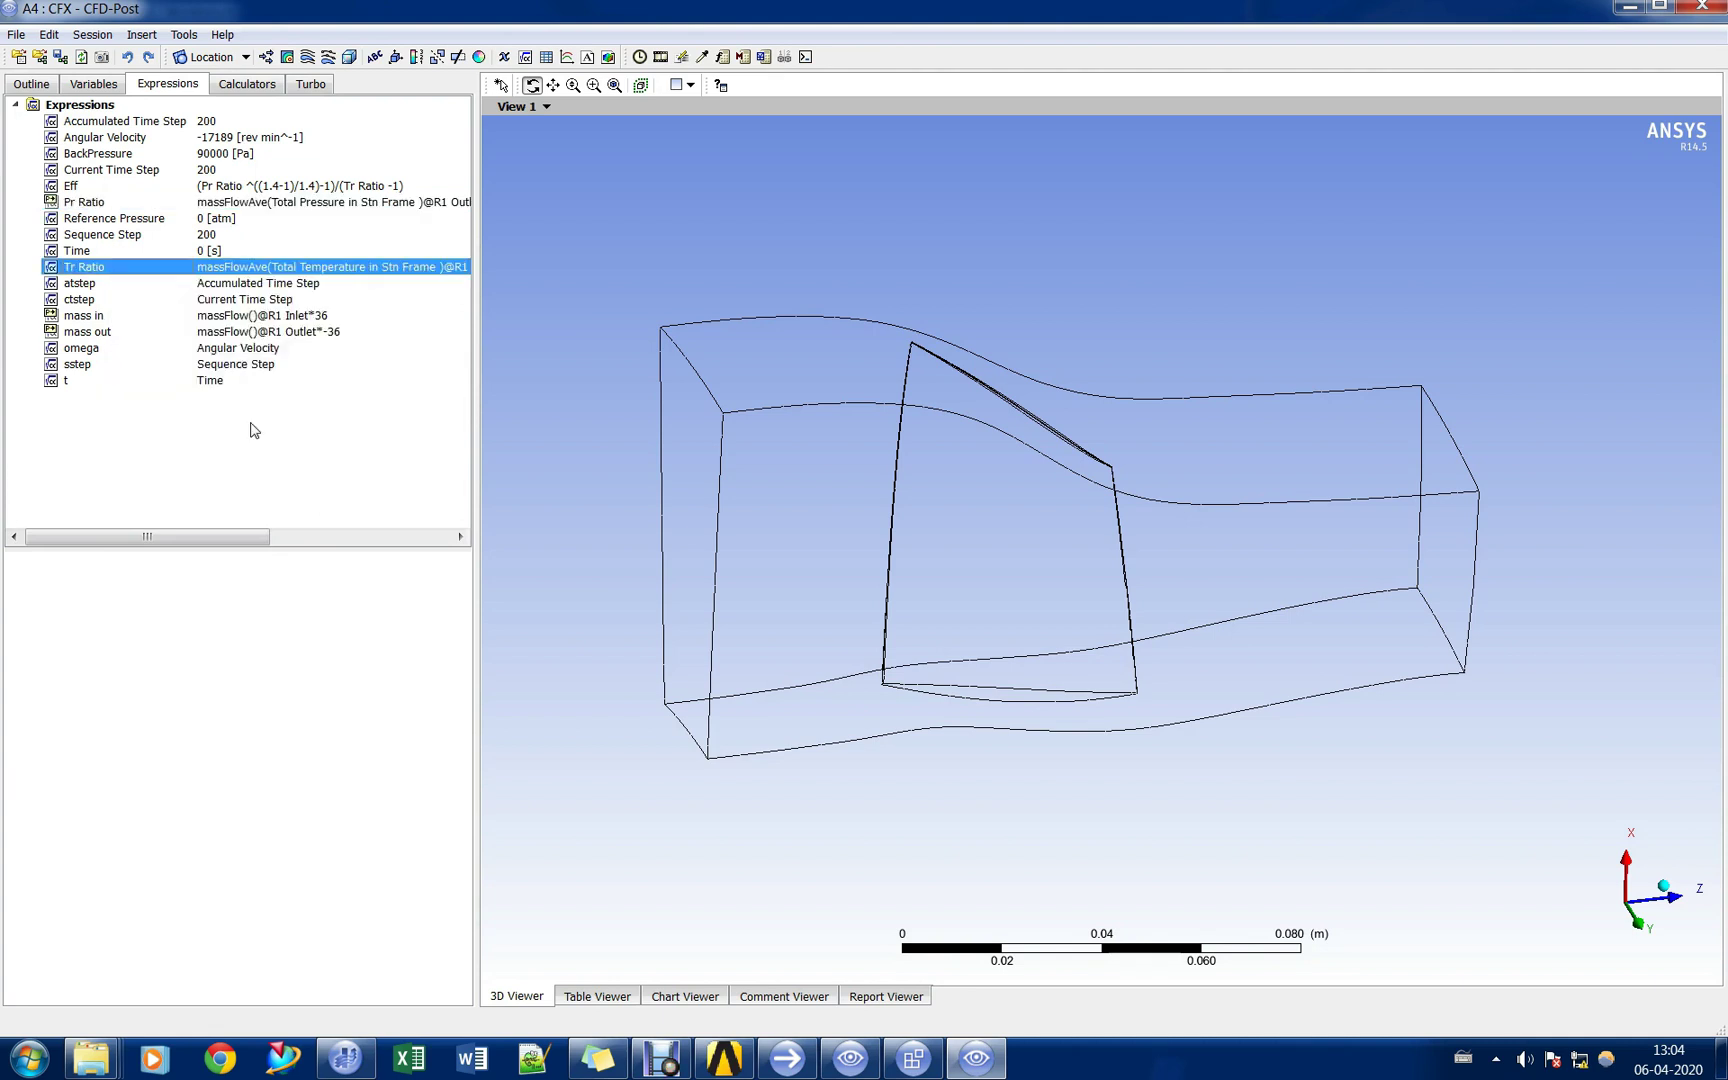
left_click(130, 155)
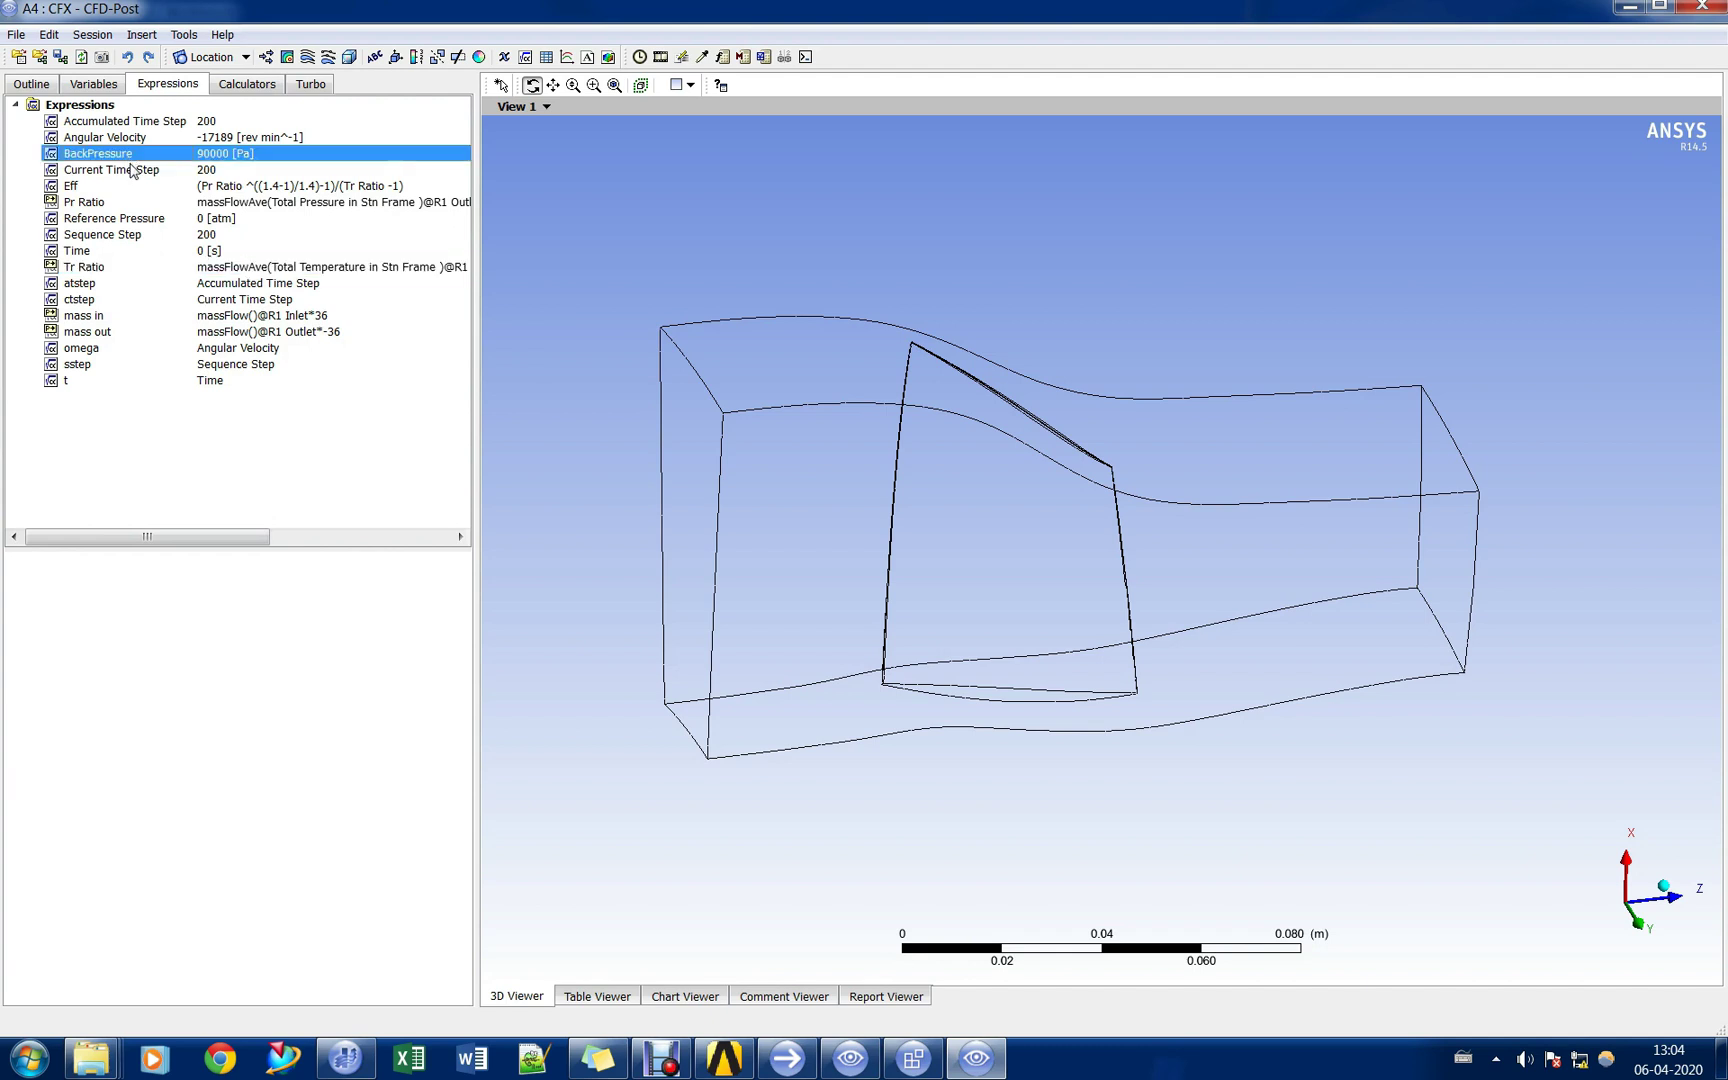
right_click(138, 165)
key("Escape")
right_click(126, 155)
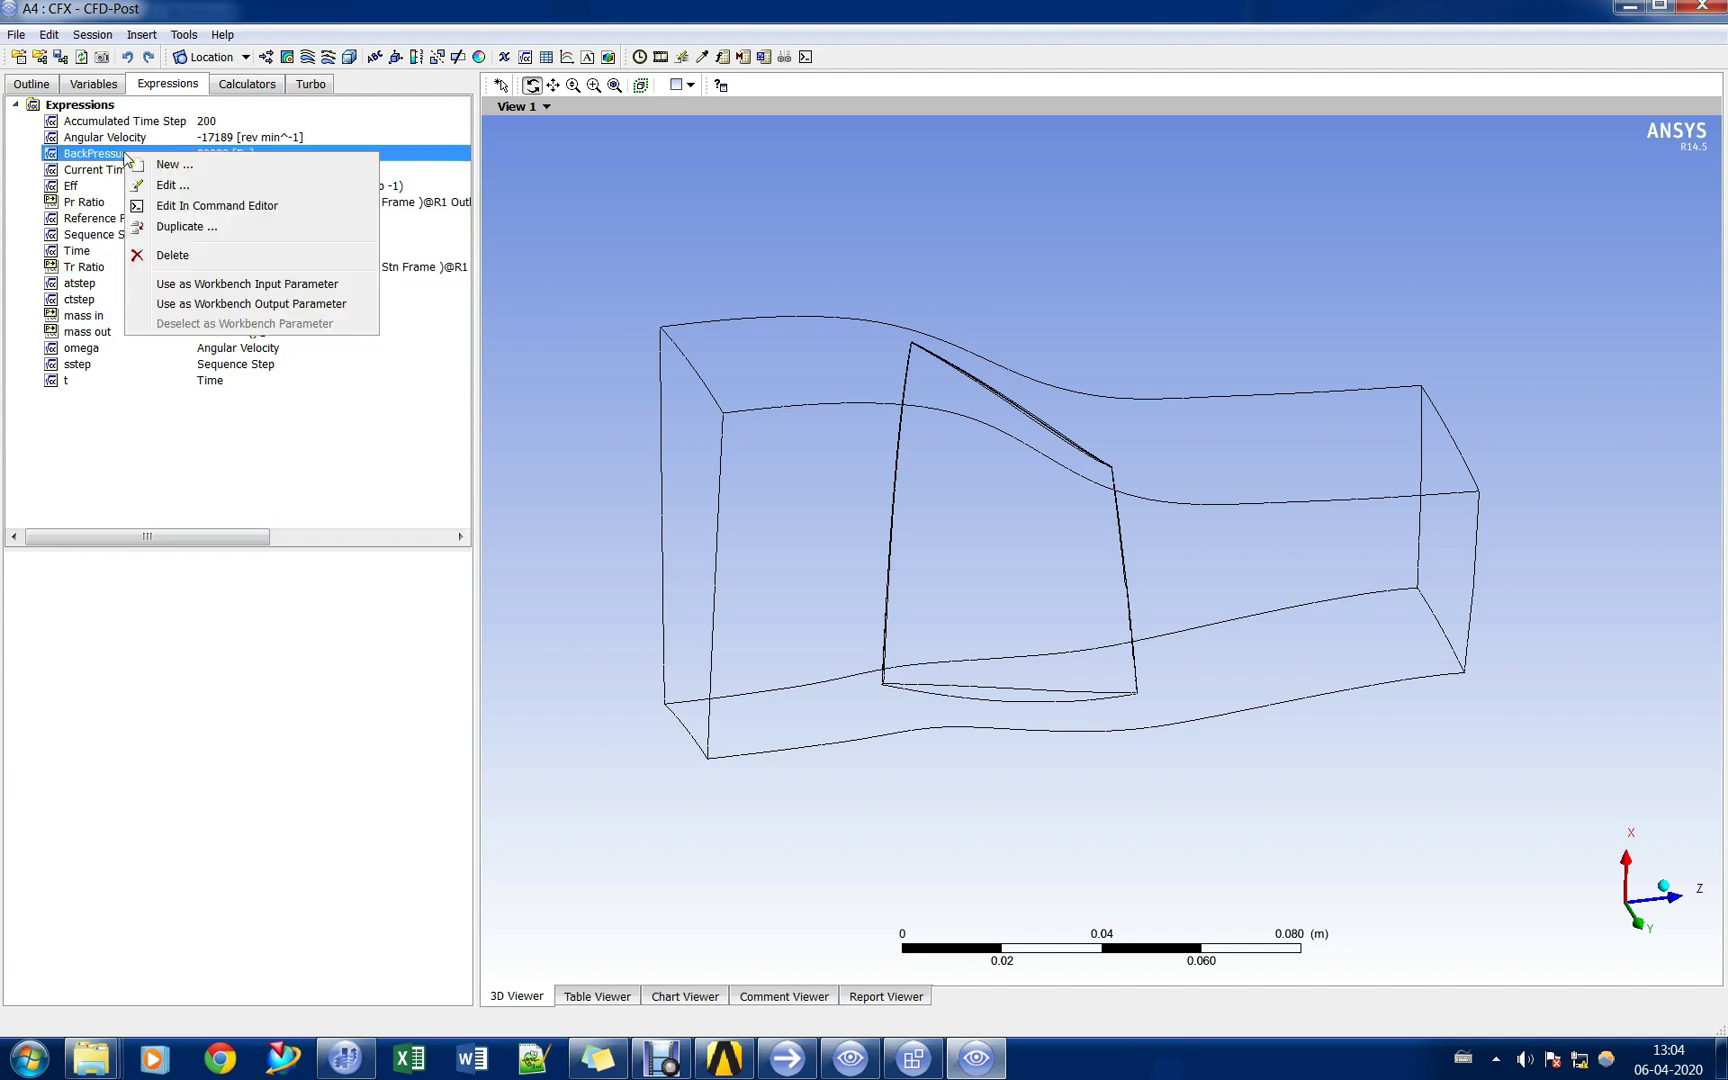
left_click(143, 483)
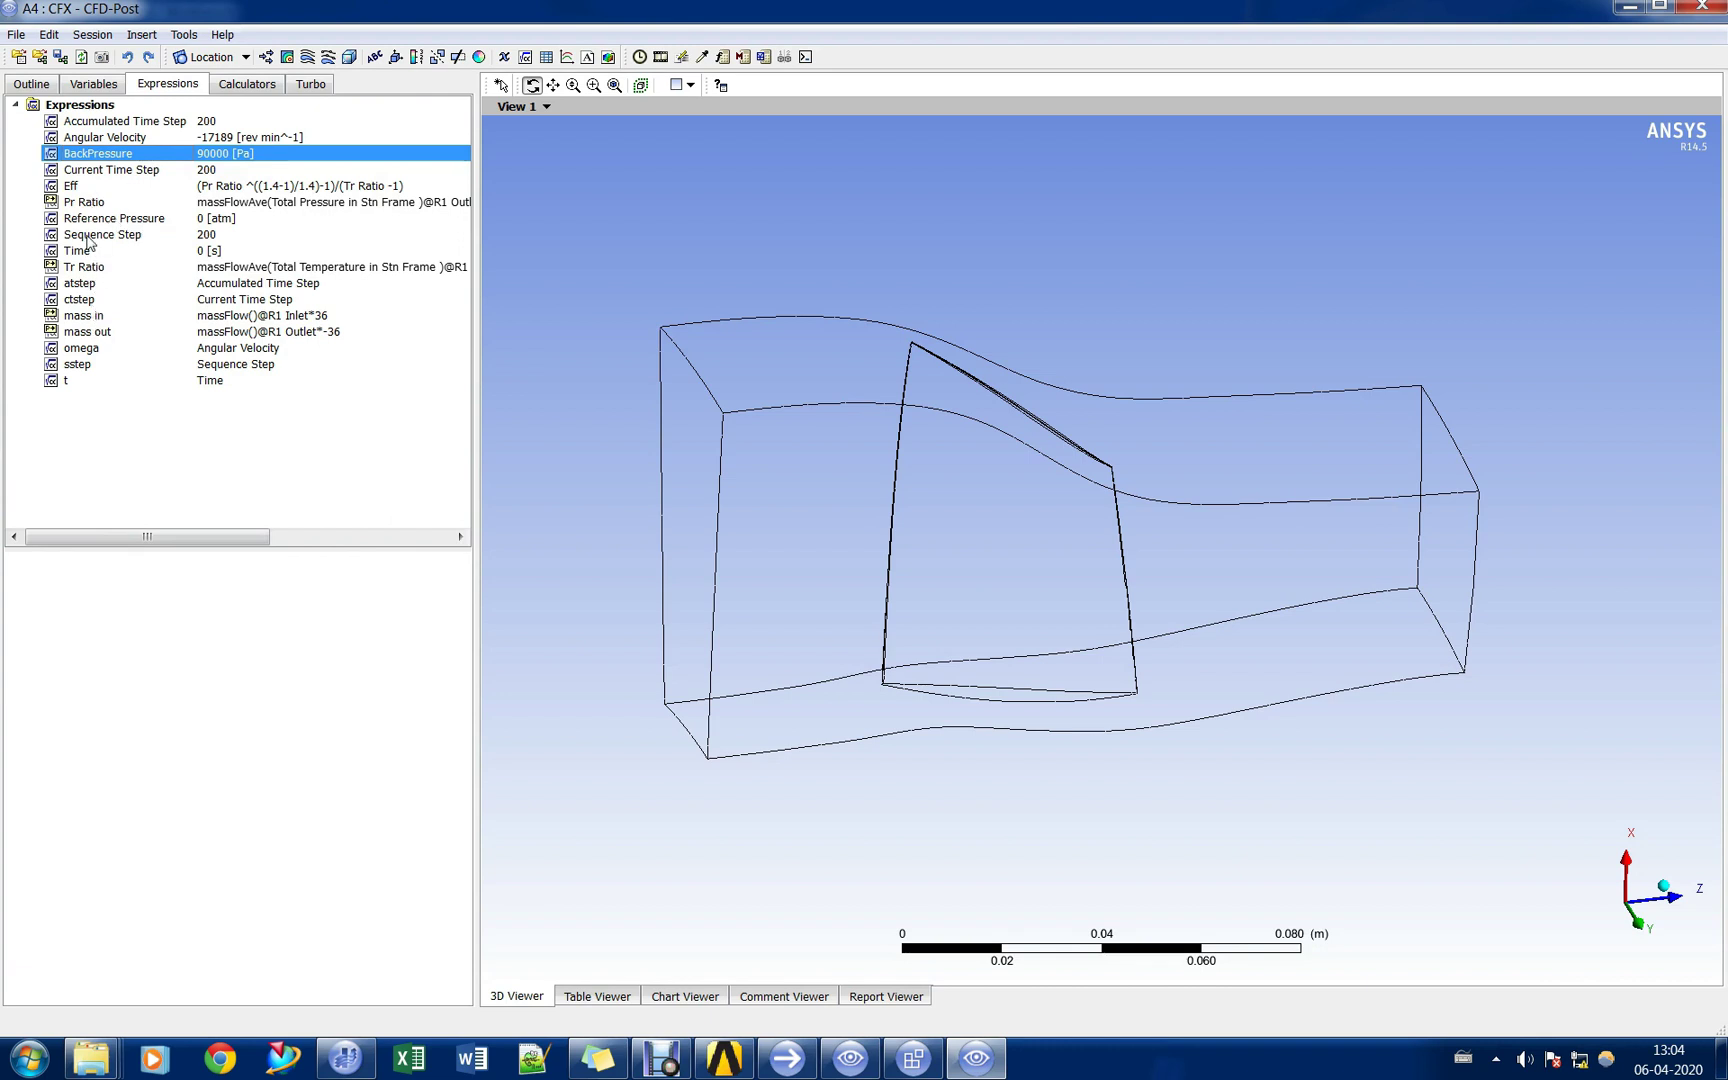
Designate the Eff expression as a Workbench output parameter, and switch to Workbench to open the project's Parameter Set.
right_click(89, 187)
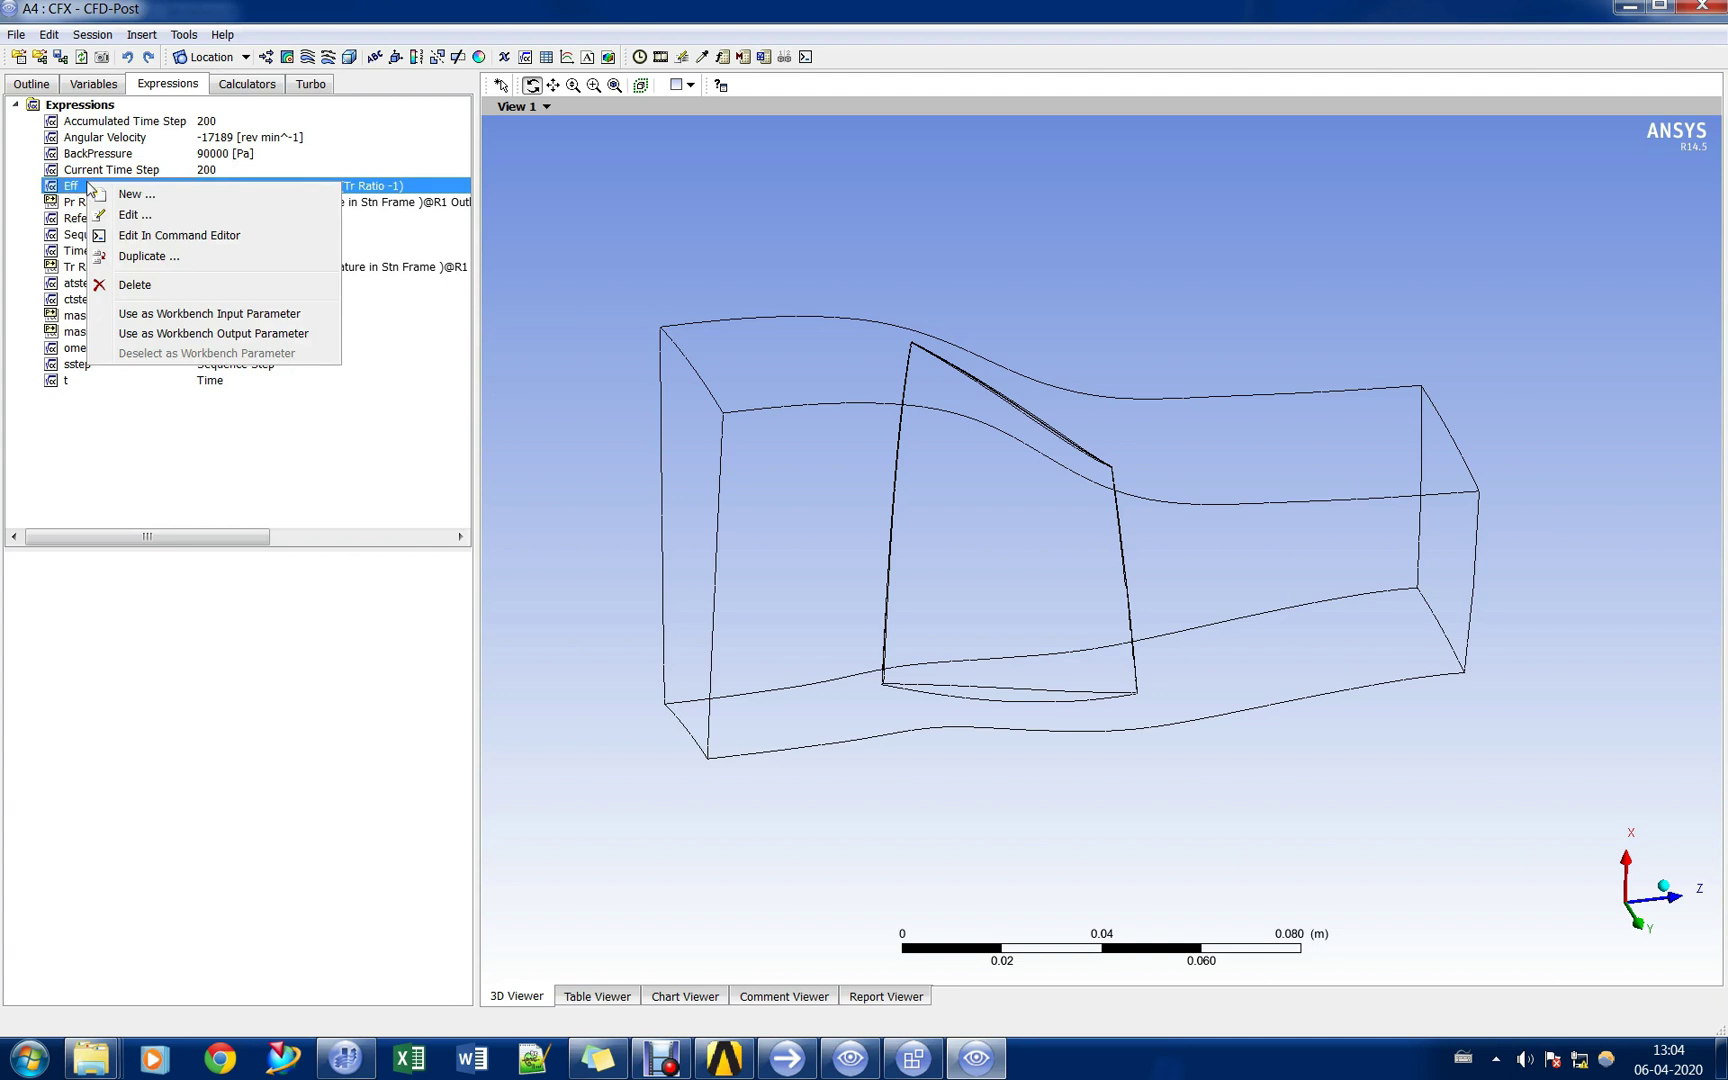
left_click(196, 334)
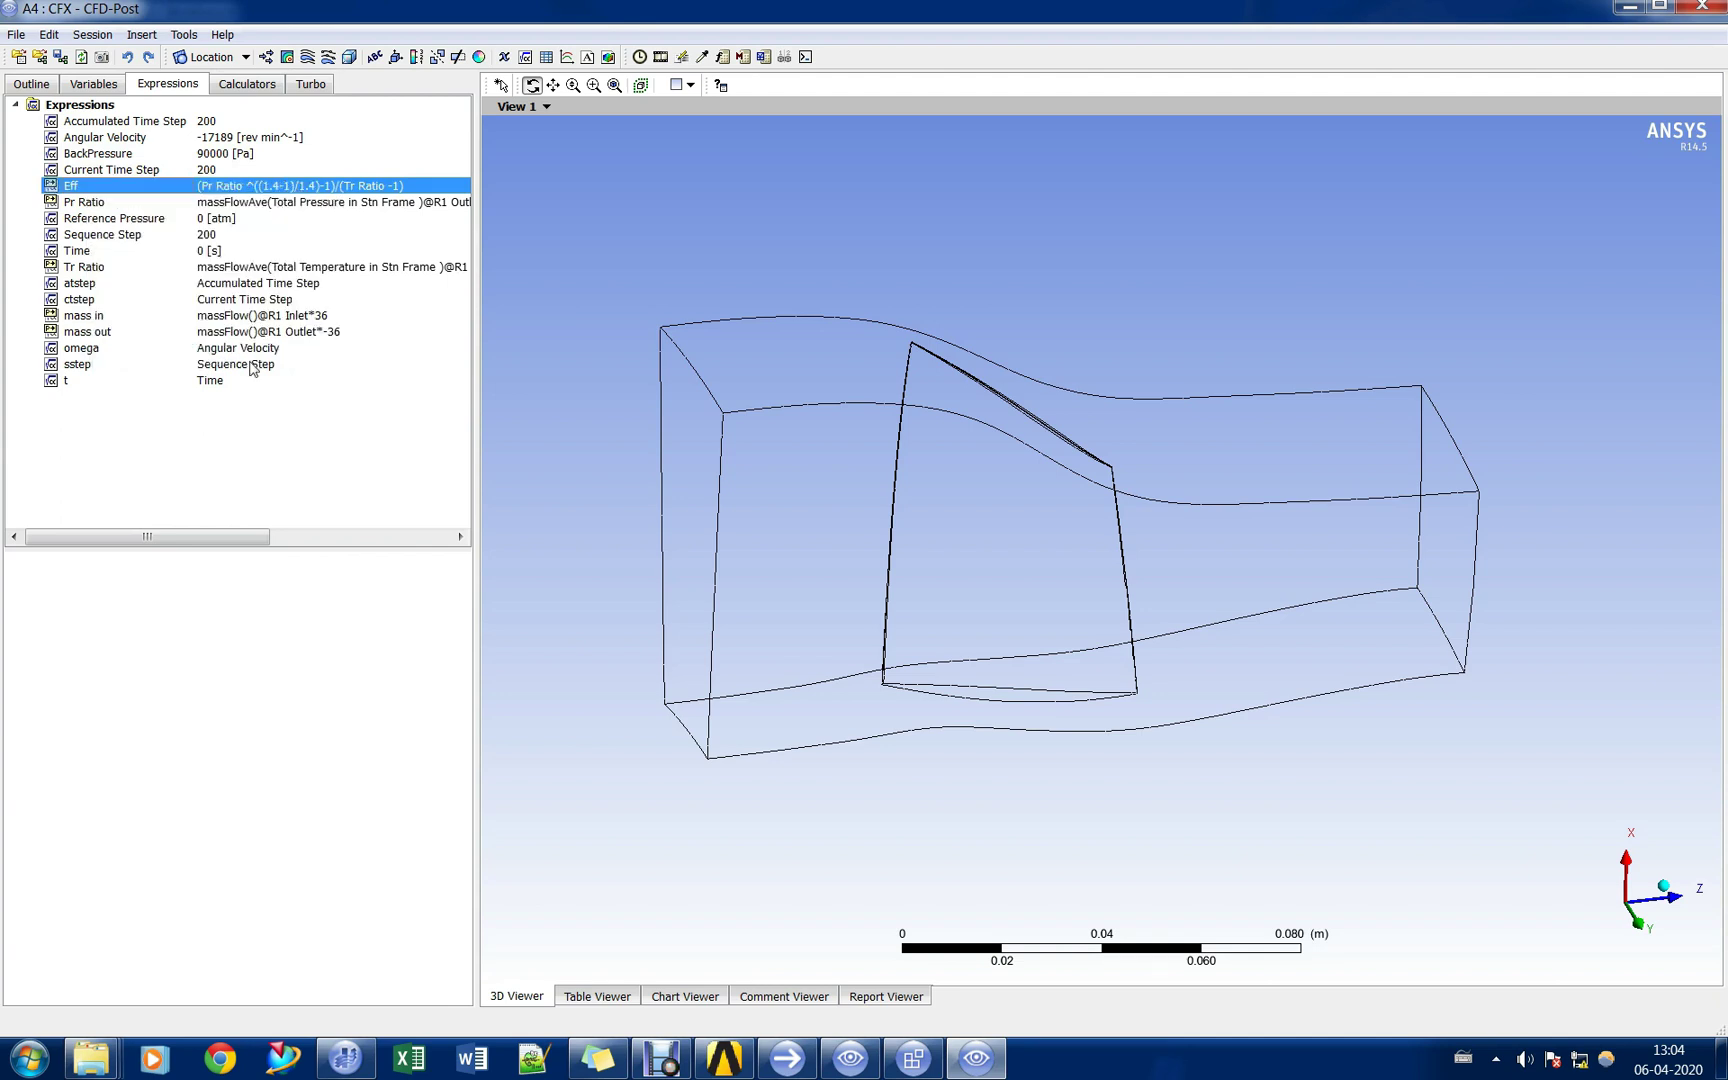
left_click(738, 1053)
double_click(347, 341)
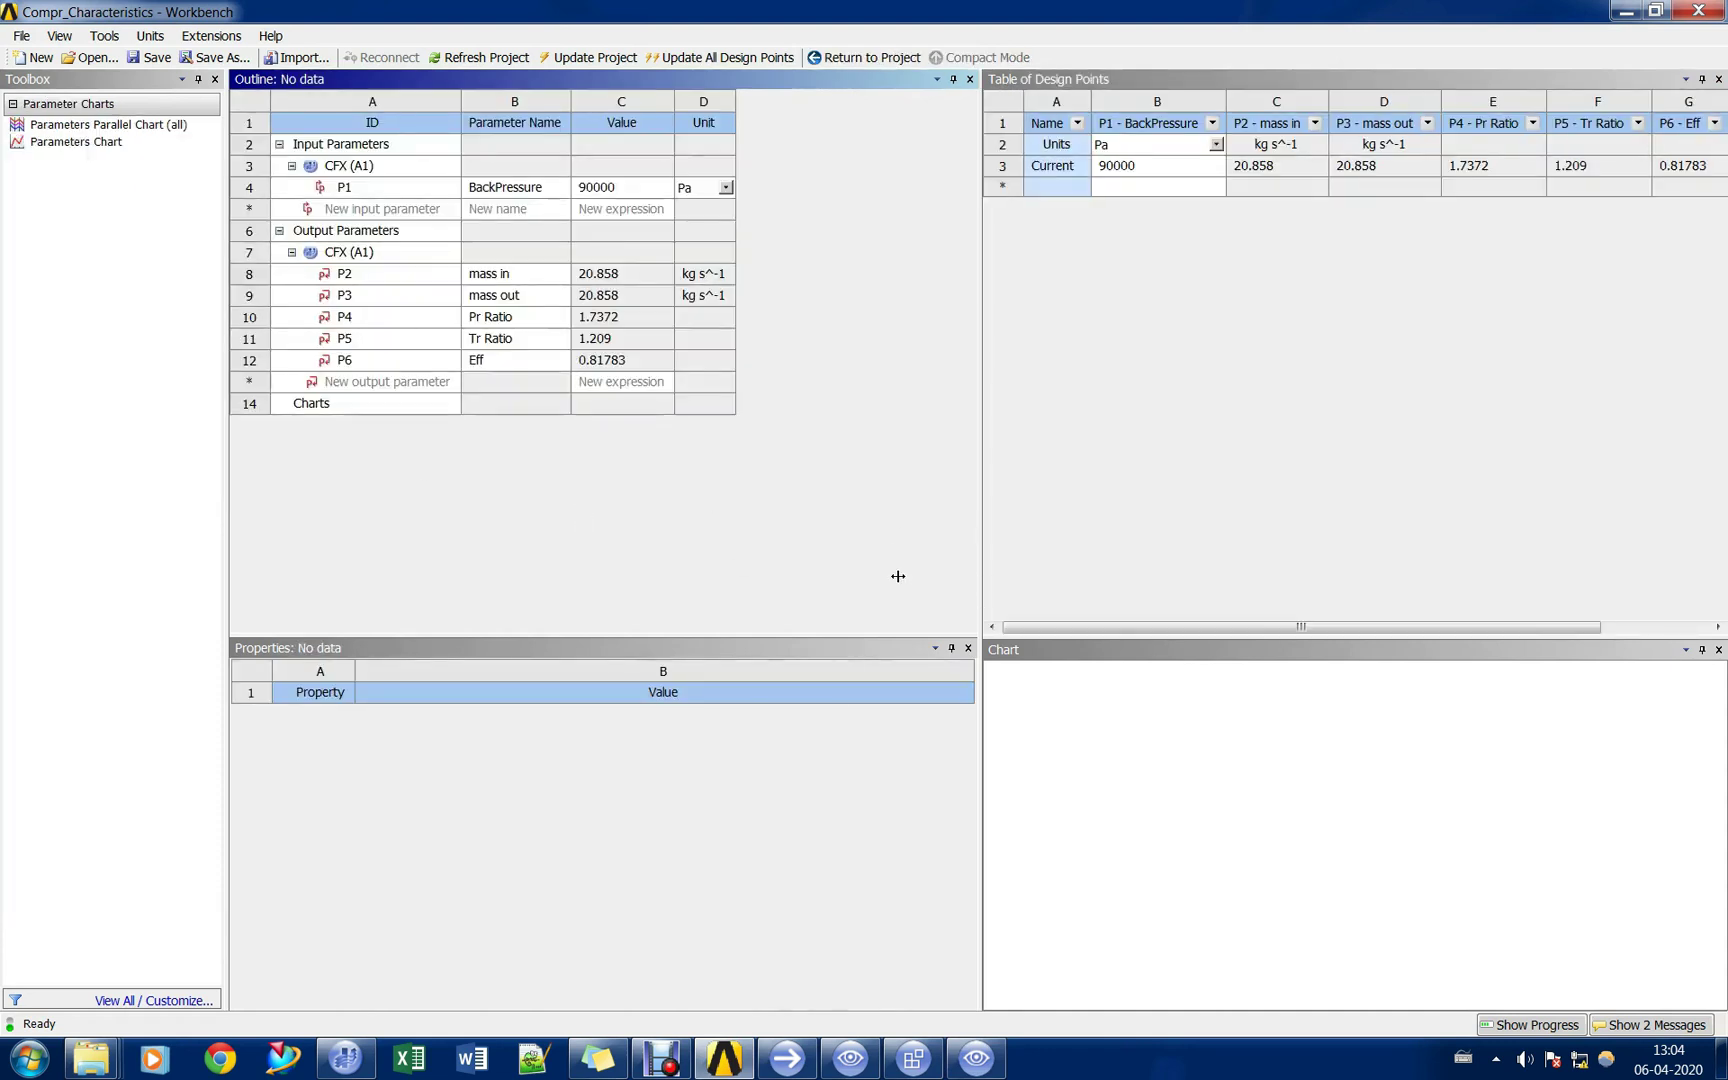
Widen the Table of Design Points, set the BackPressure unit to kPa, and save the project.
left_click_drag(898, 576, 553, 520)
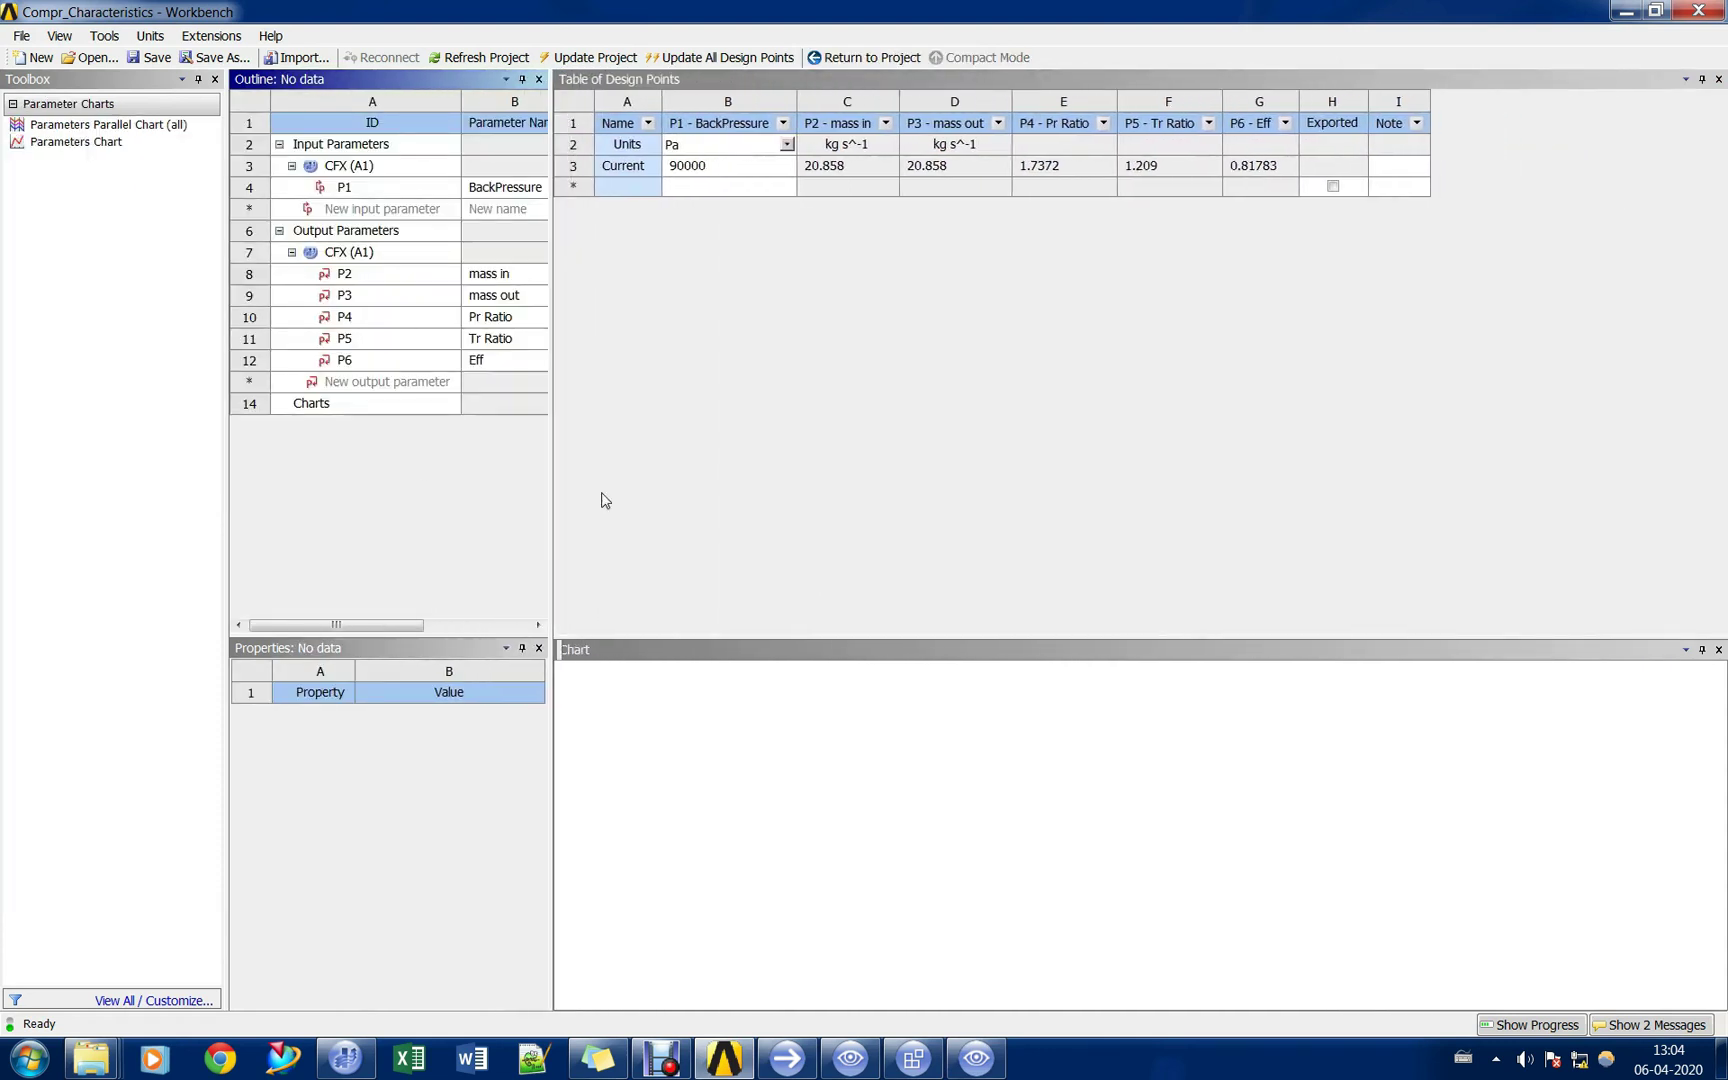
left_click(787, 146)
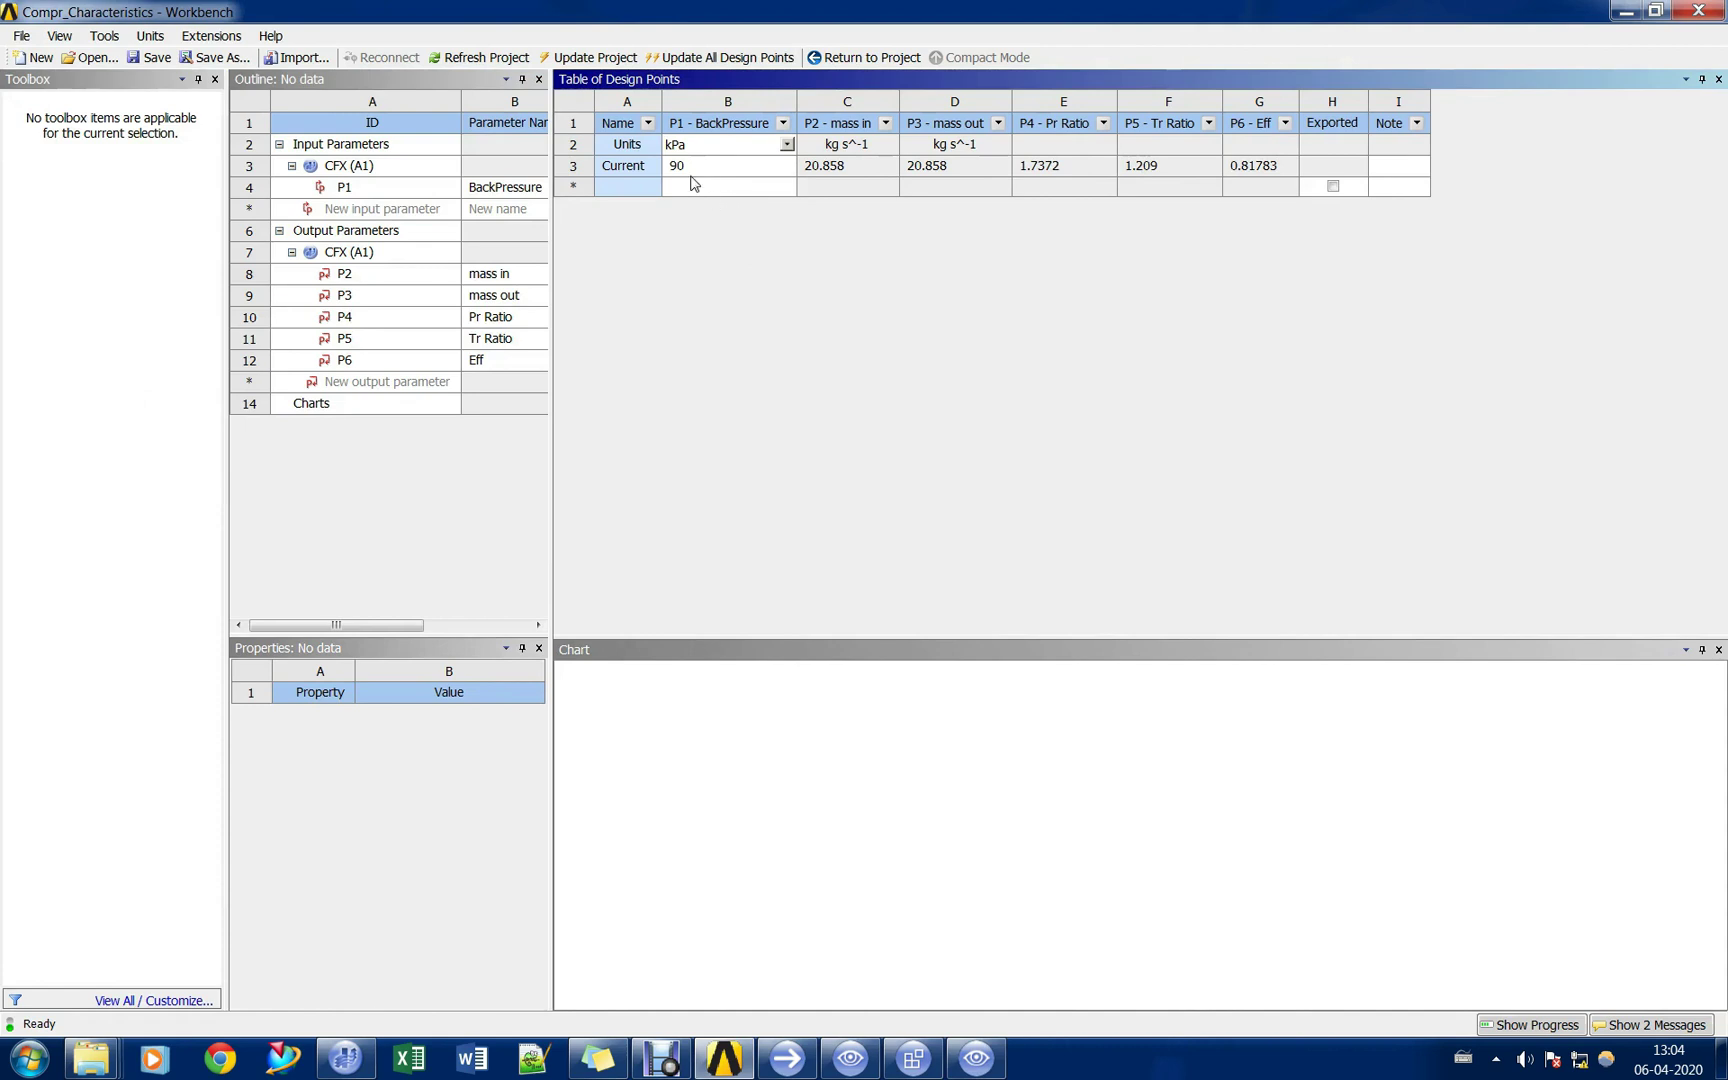
left_click(845, 170)
left_click(935, 170)
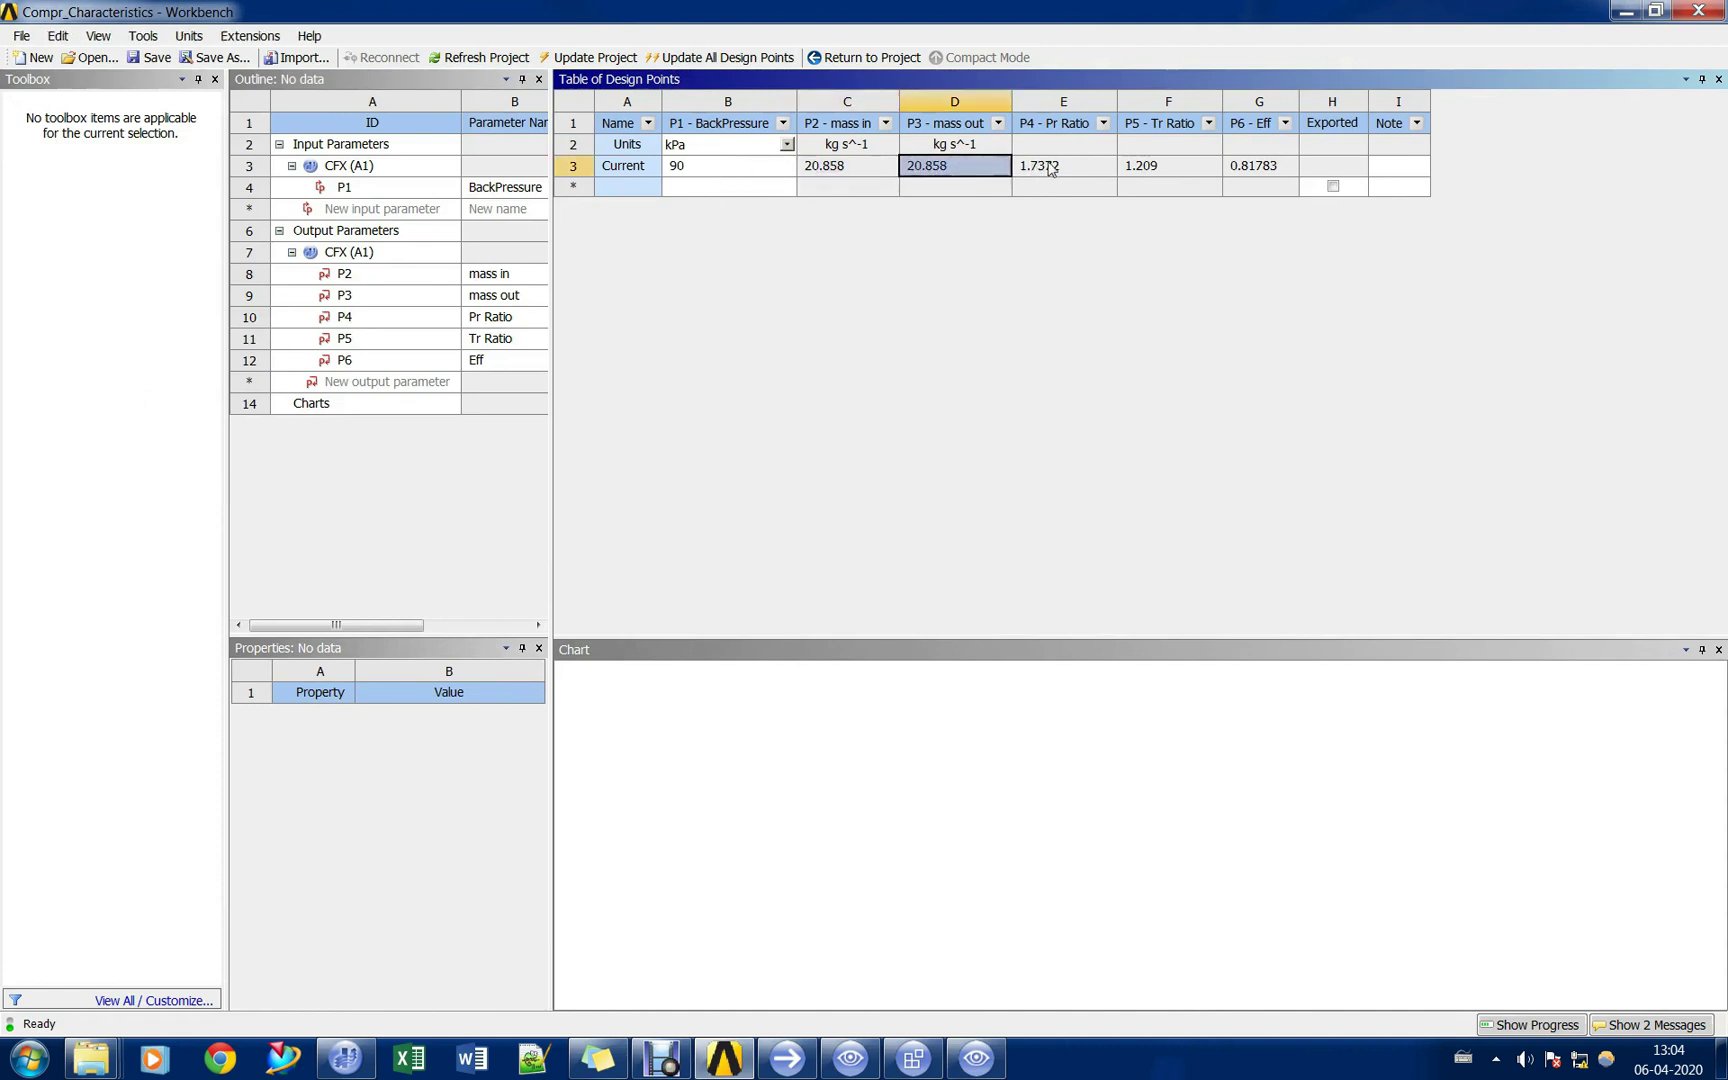
left_click(1050, 170)
left_click(1198, 167)
left_click(1276, 167)
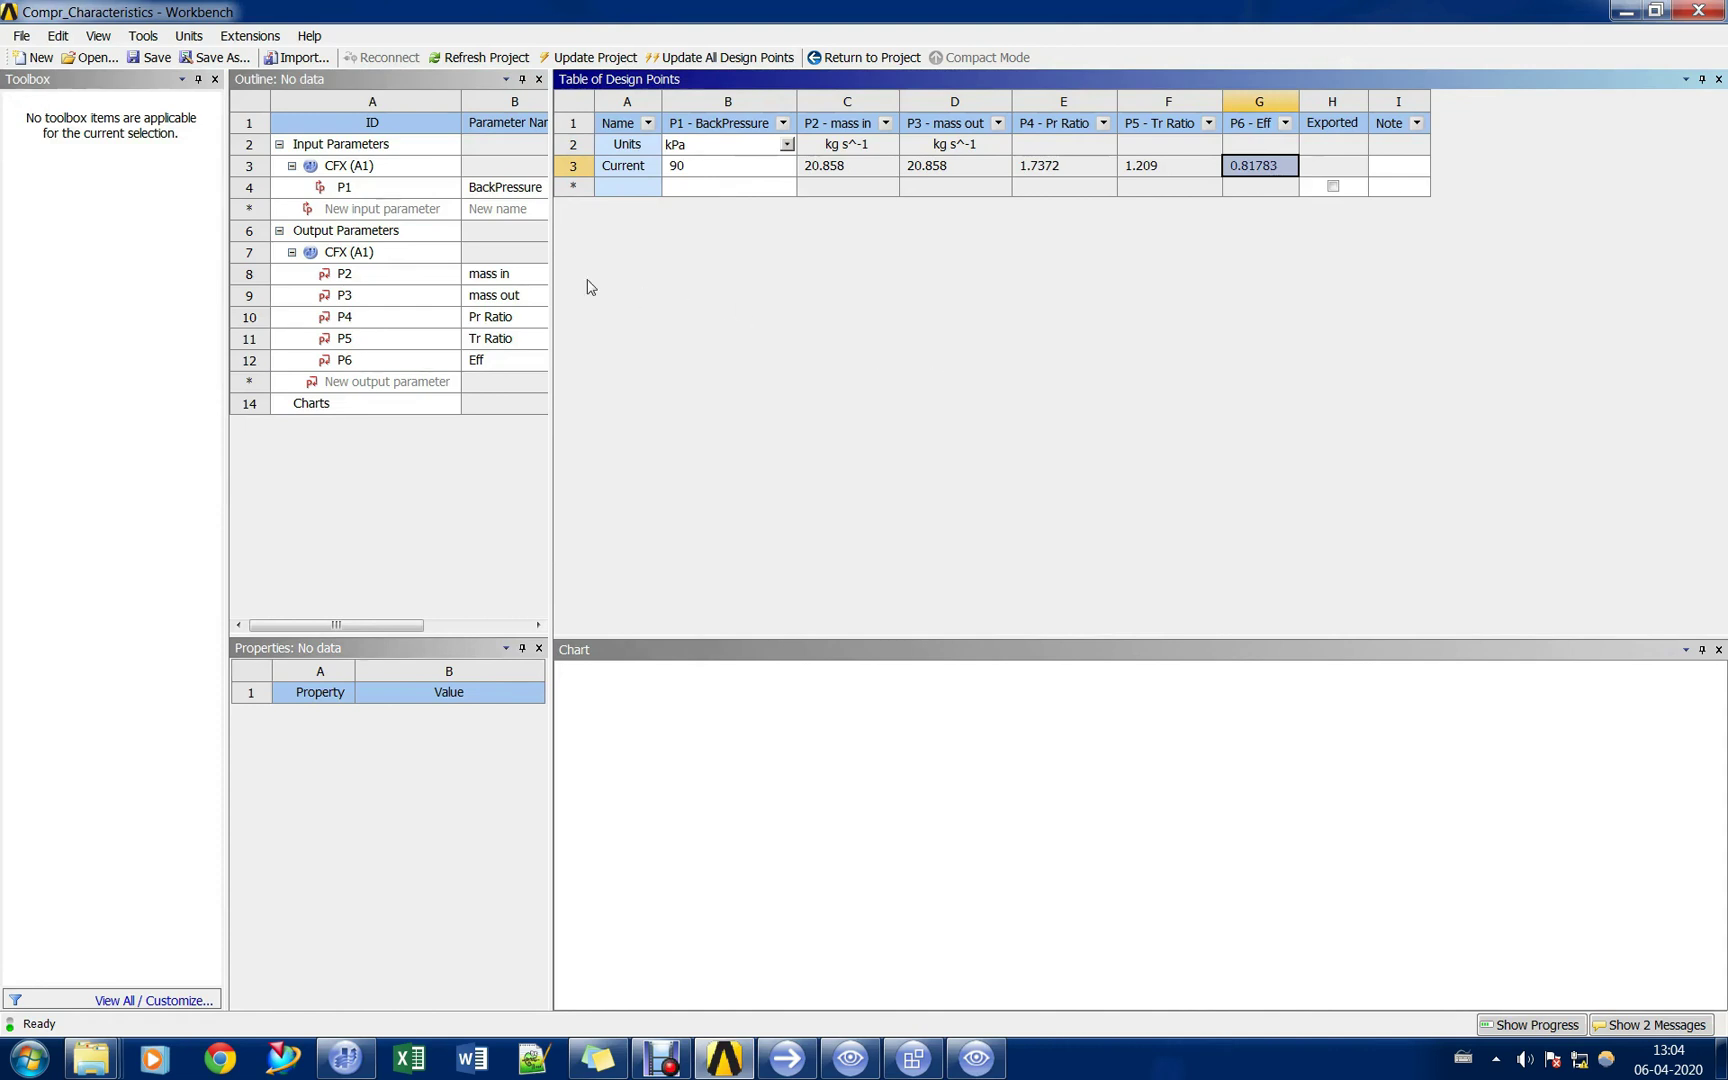
left_click(150, 57)
Add five design points with BackPressure values of 100, 110, 120, 125 and 127 kPa.
left_click(760, 188)
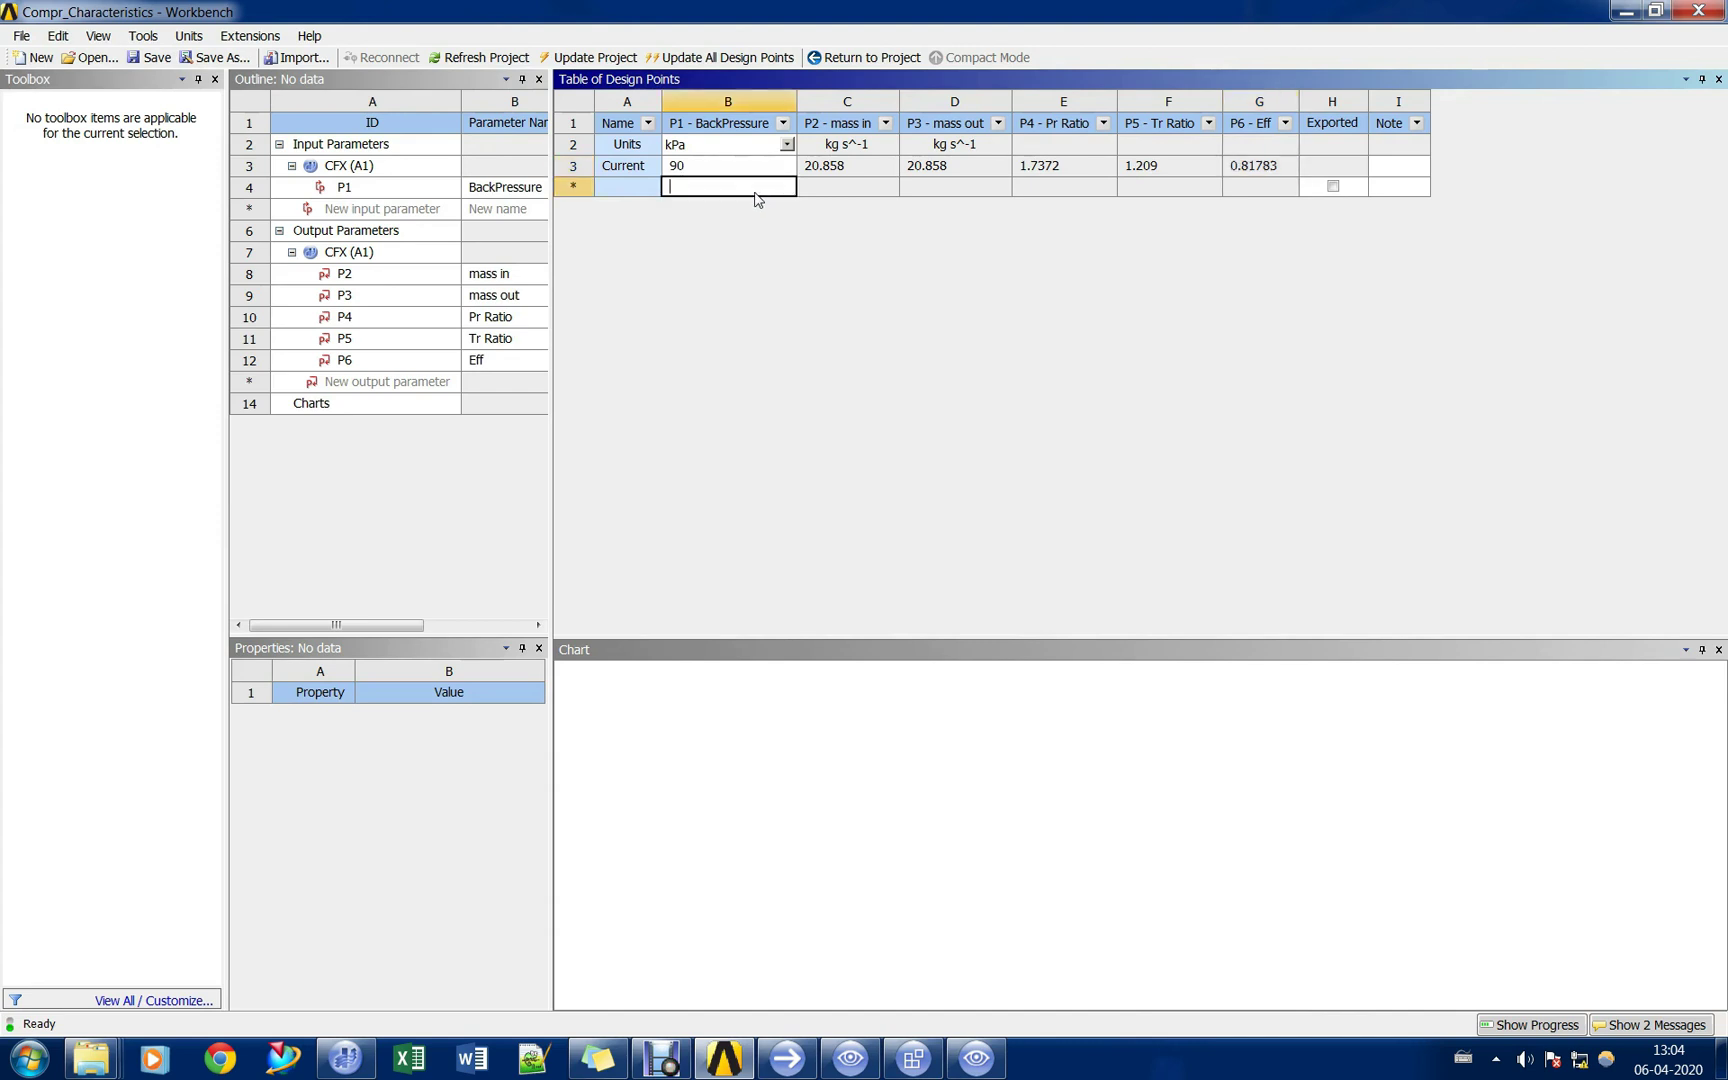
type("100")
key("Return")
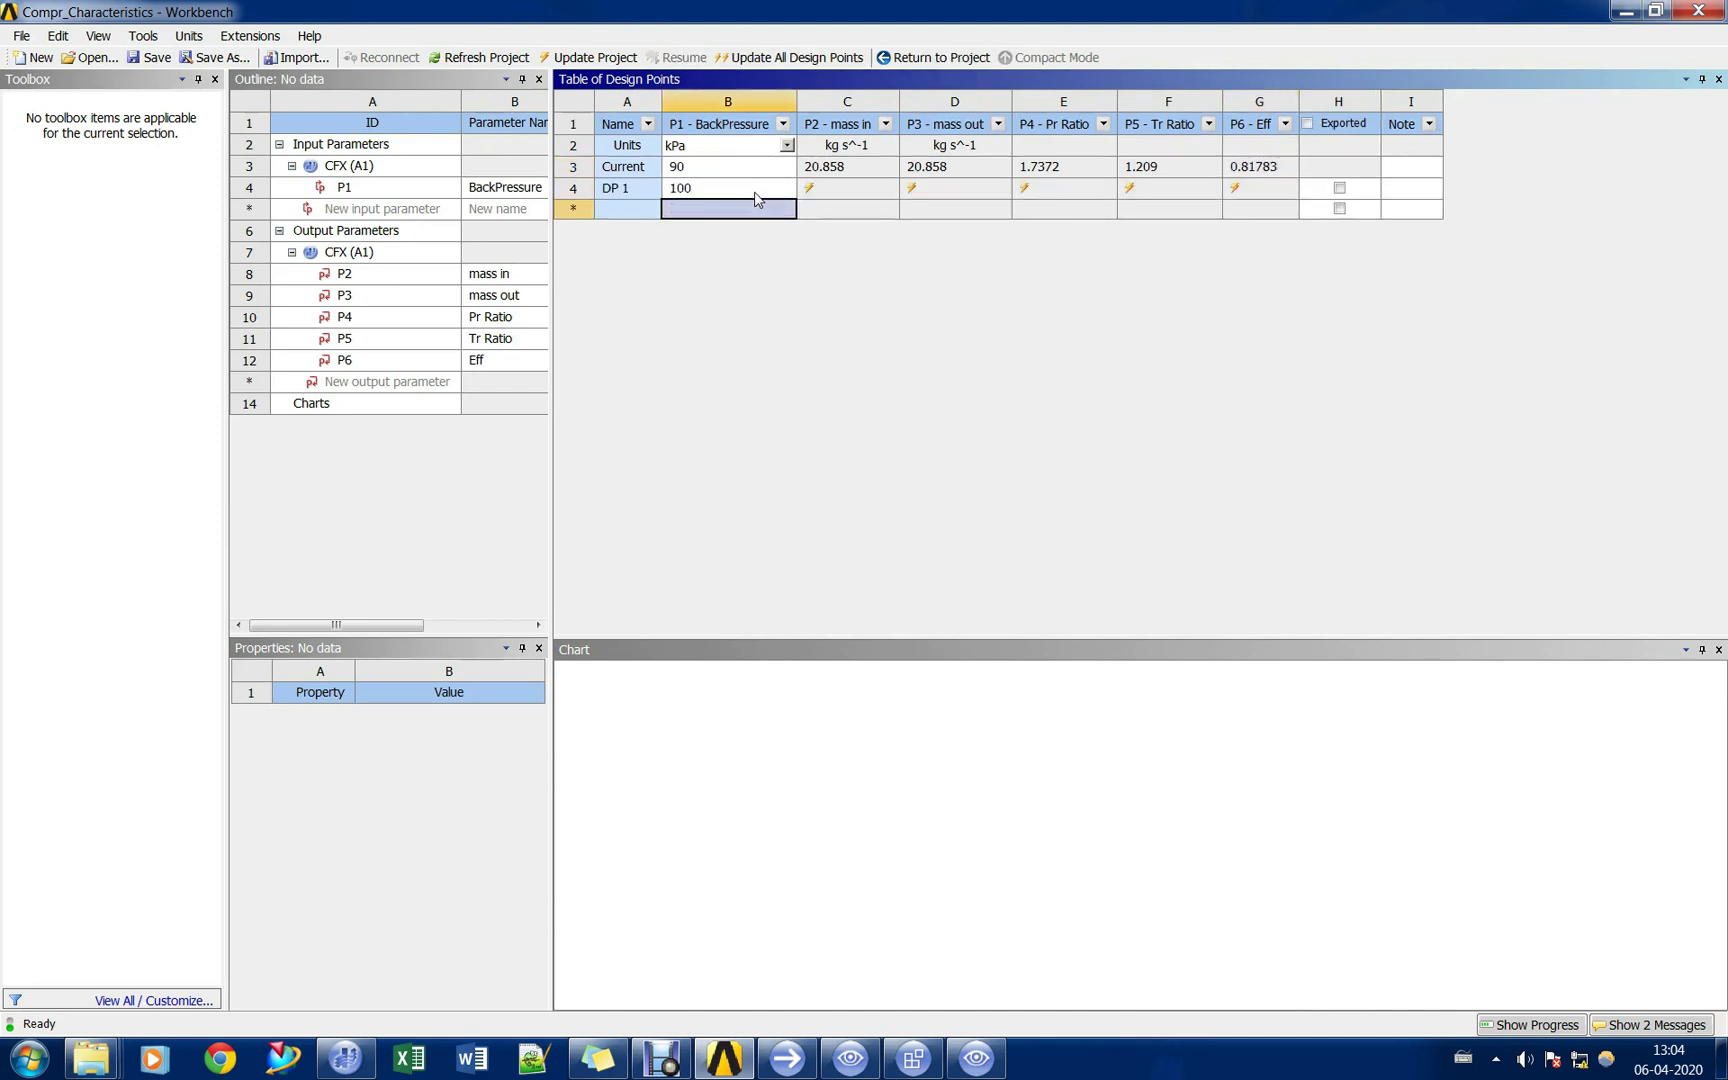
type("110")
key("Return")
type("120")
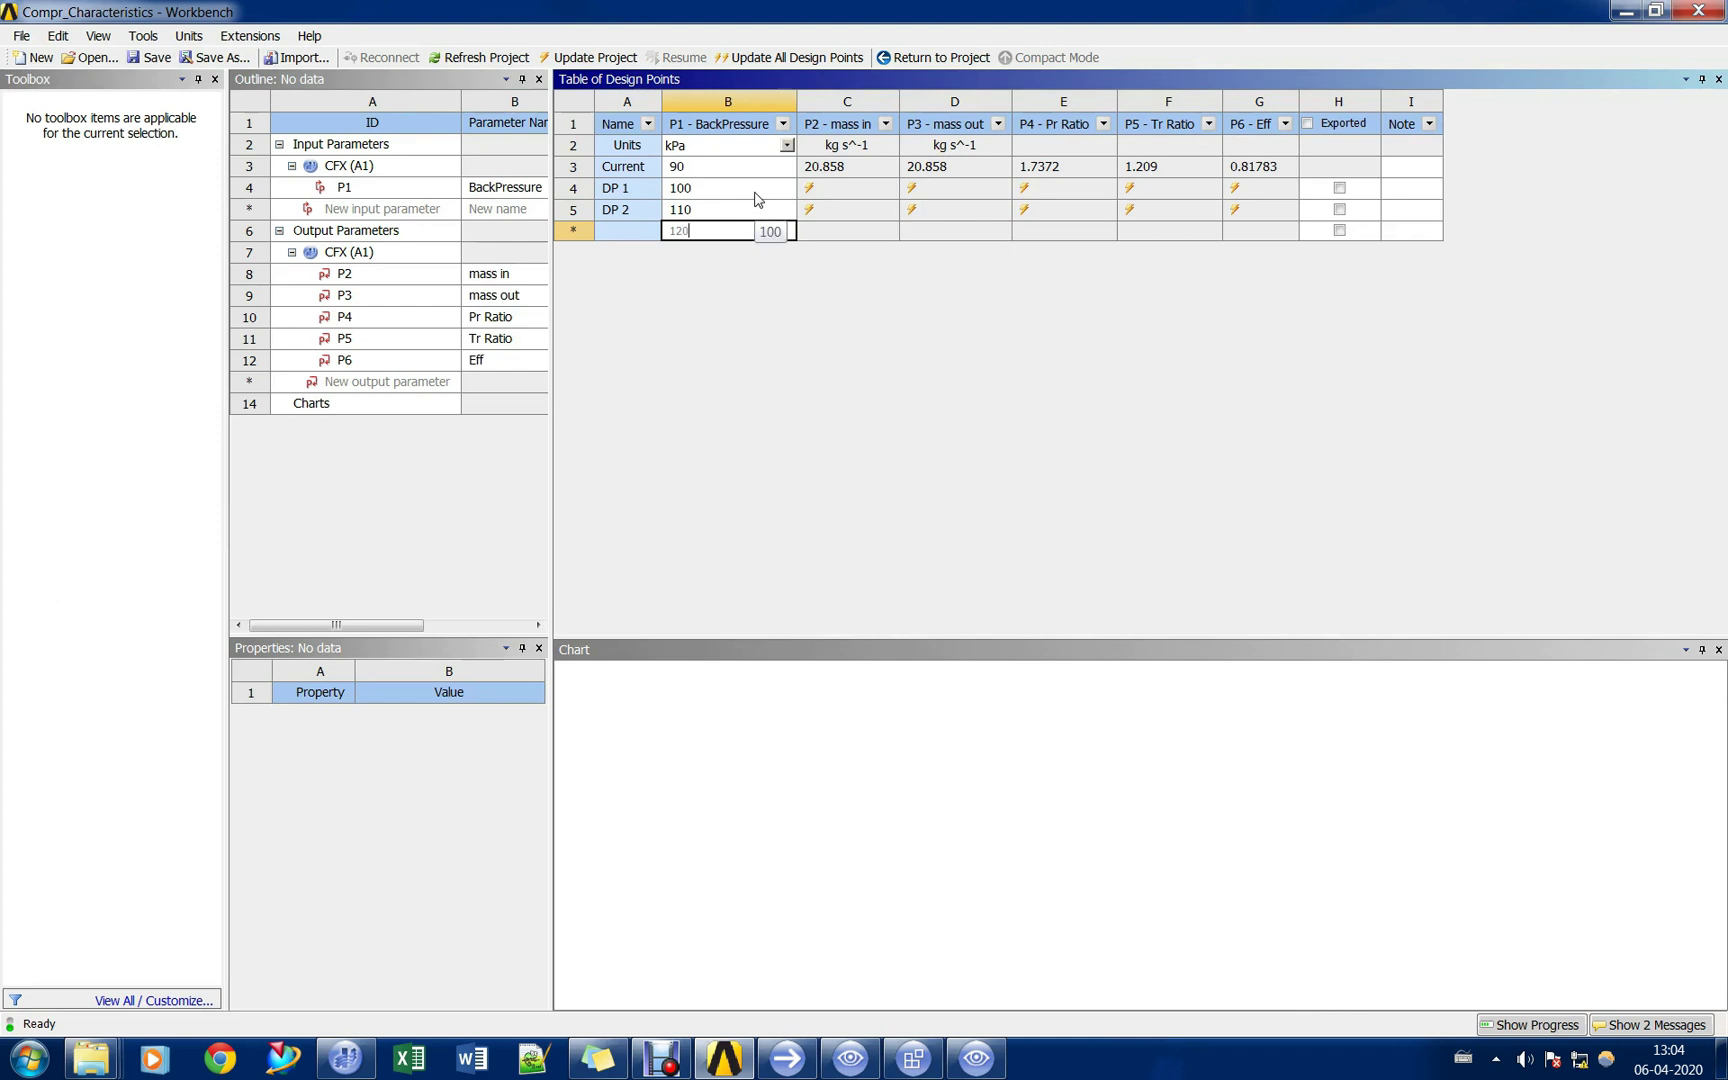
key("Return")
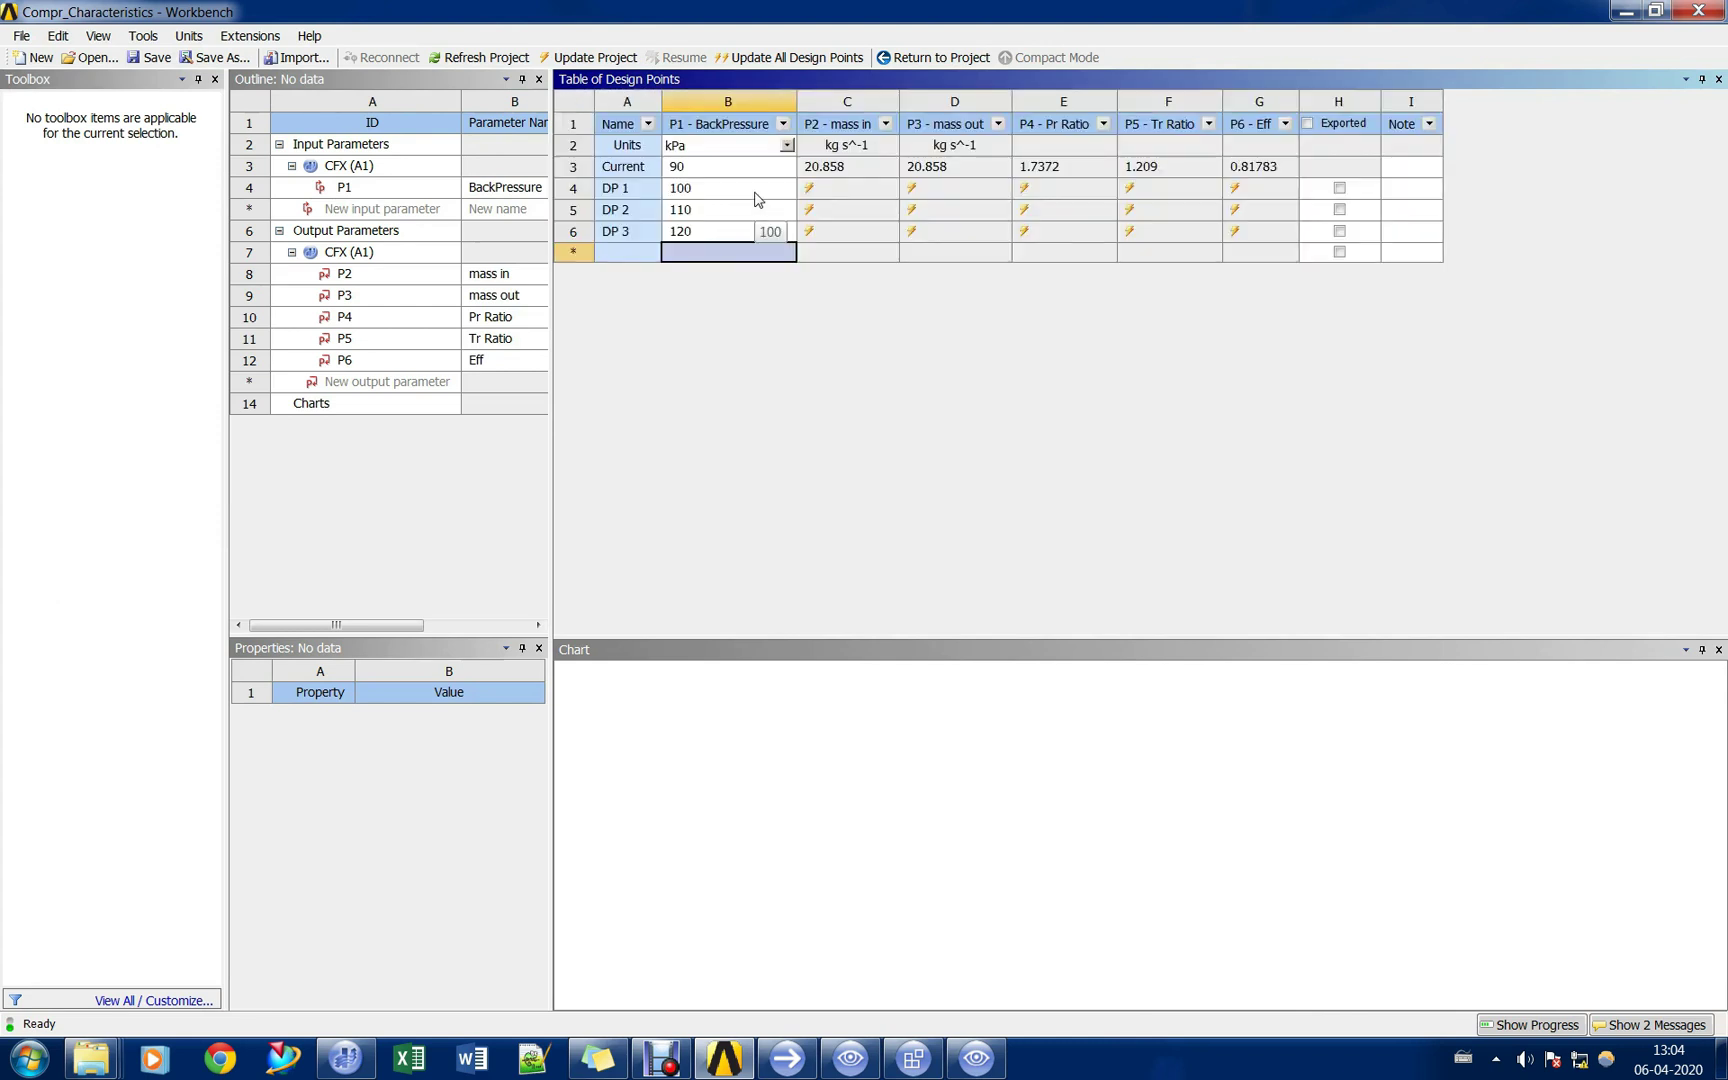
type("125")
key("Return")
type("12")
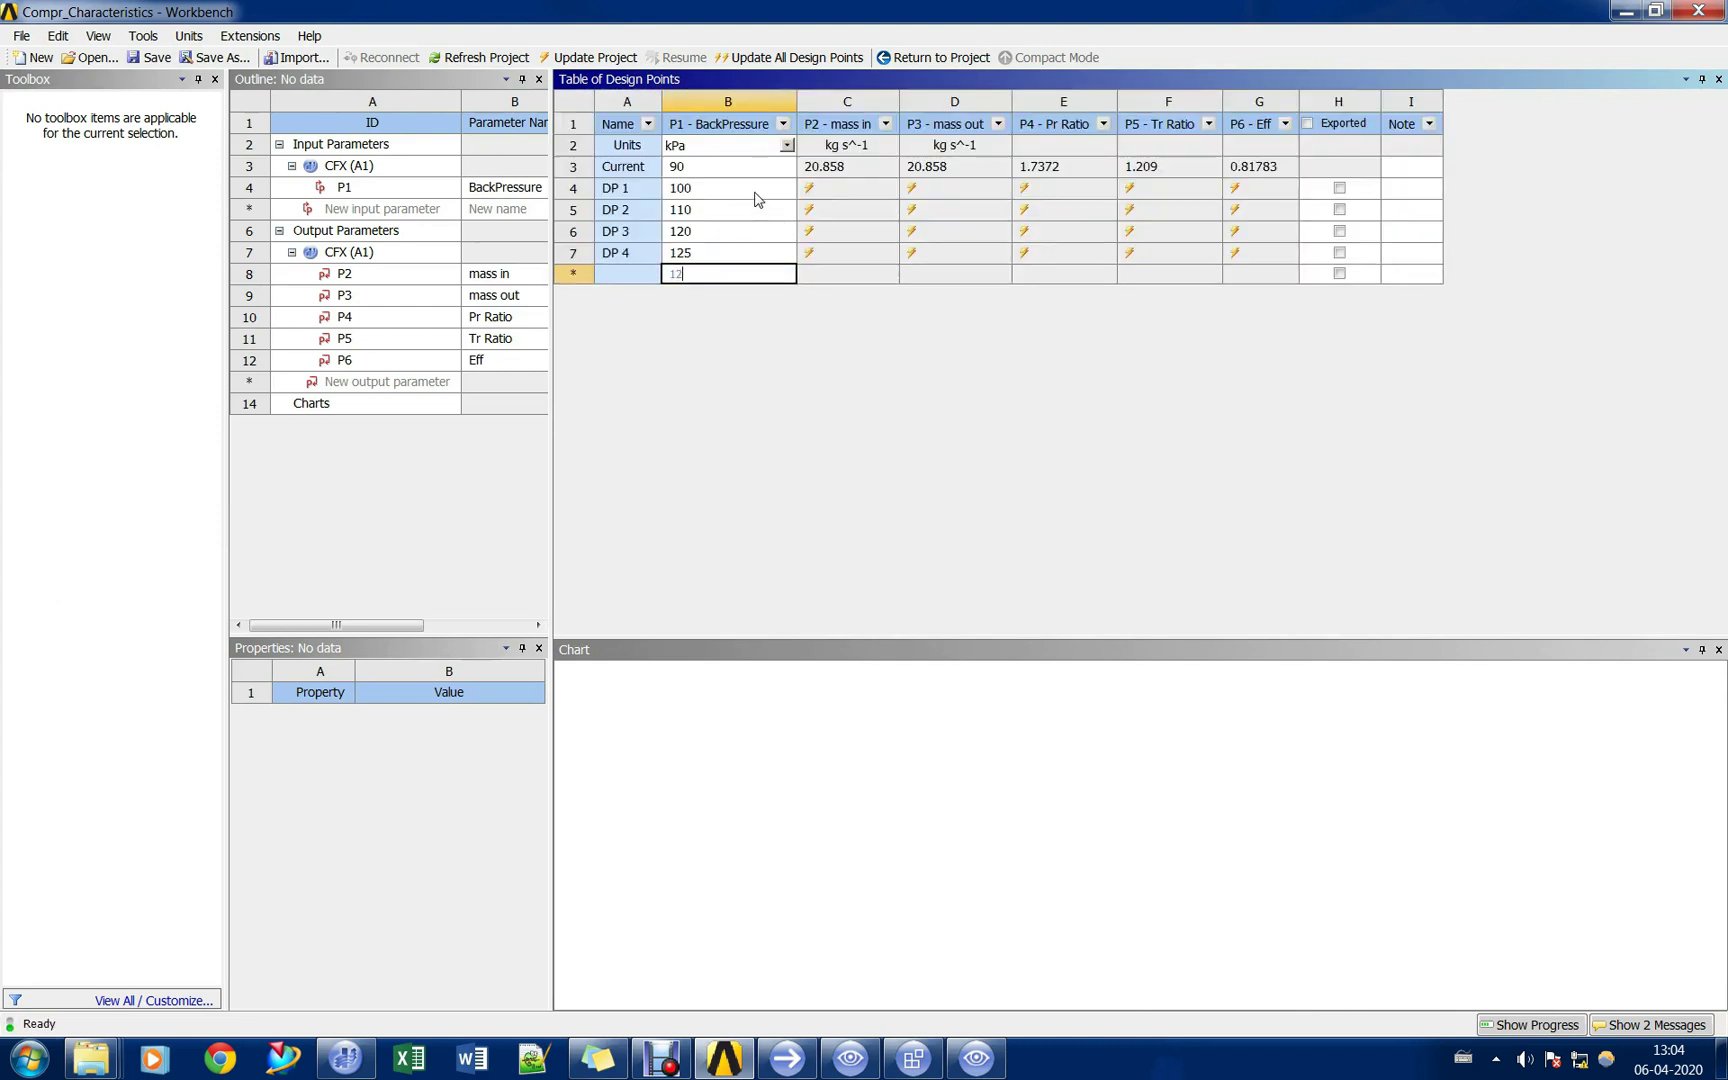
type("7")
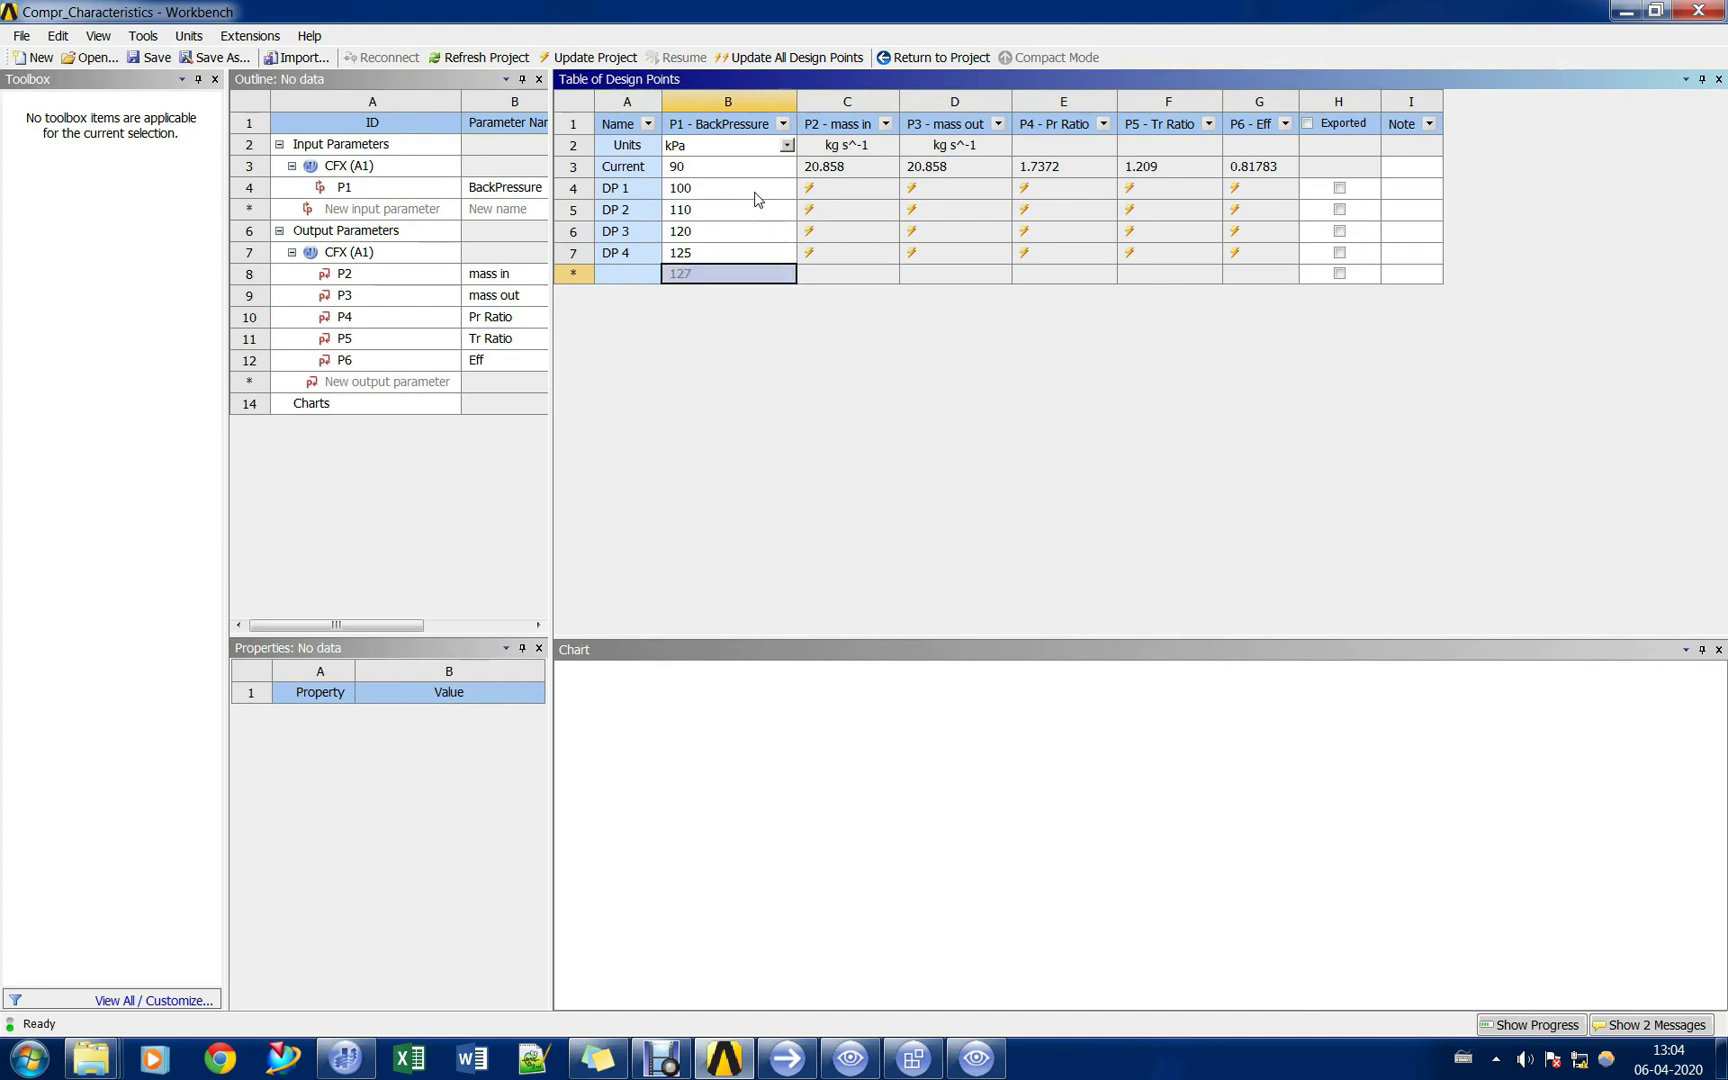
key("Return")
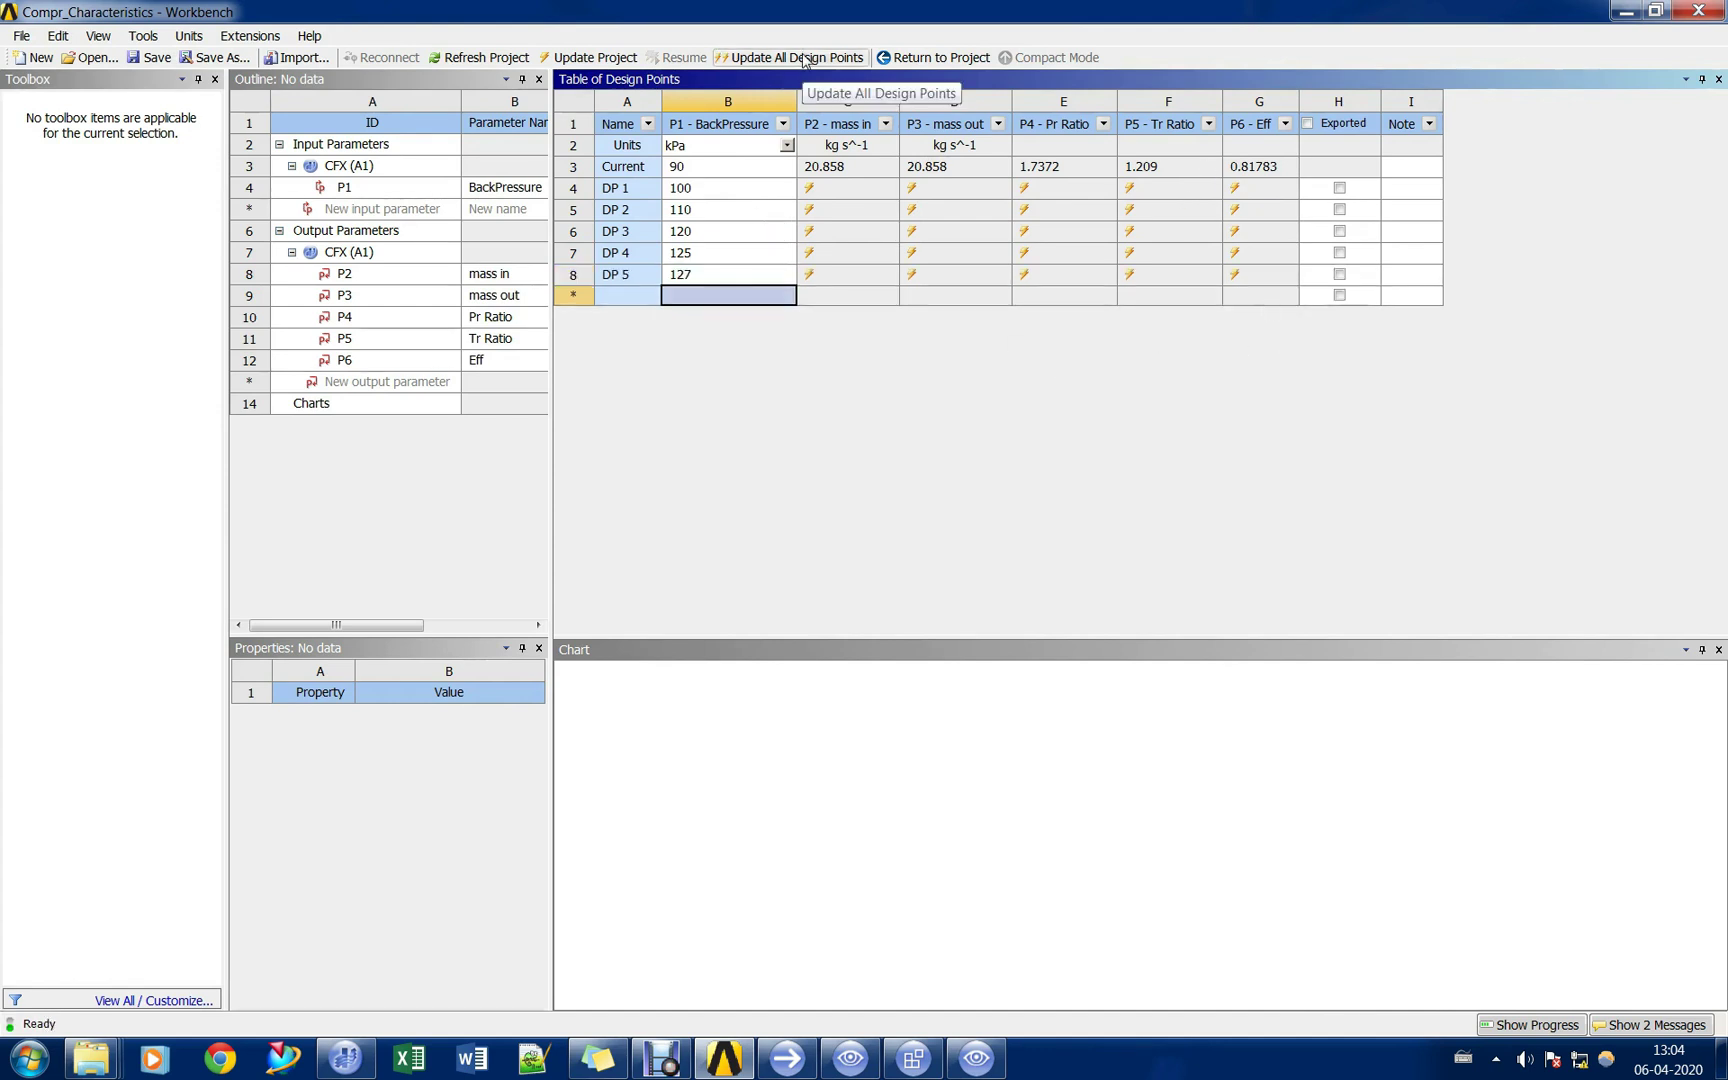
Save the project and update all design points, accepting that open editors may close.
left_click(158, 57)
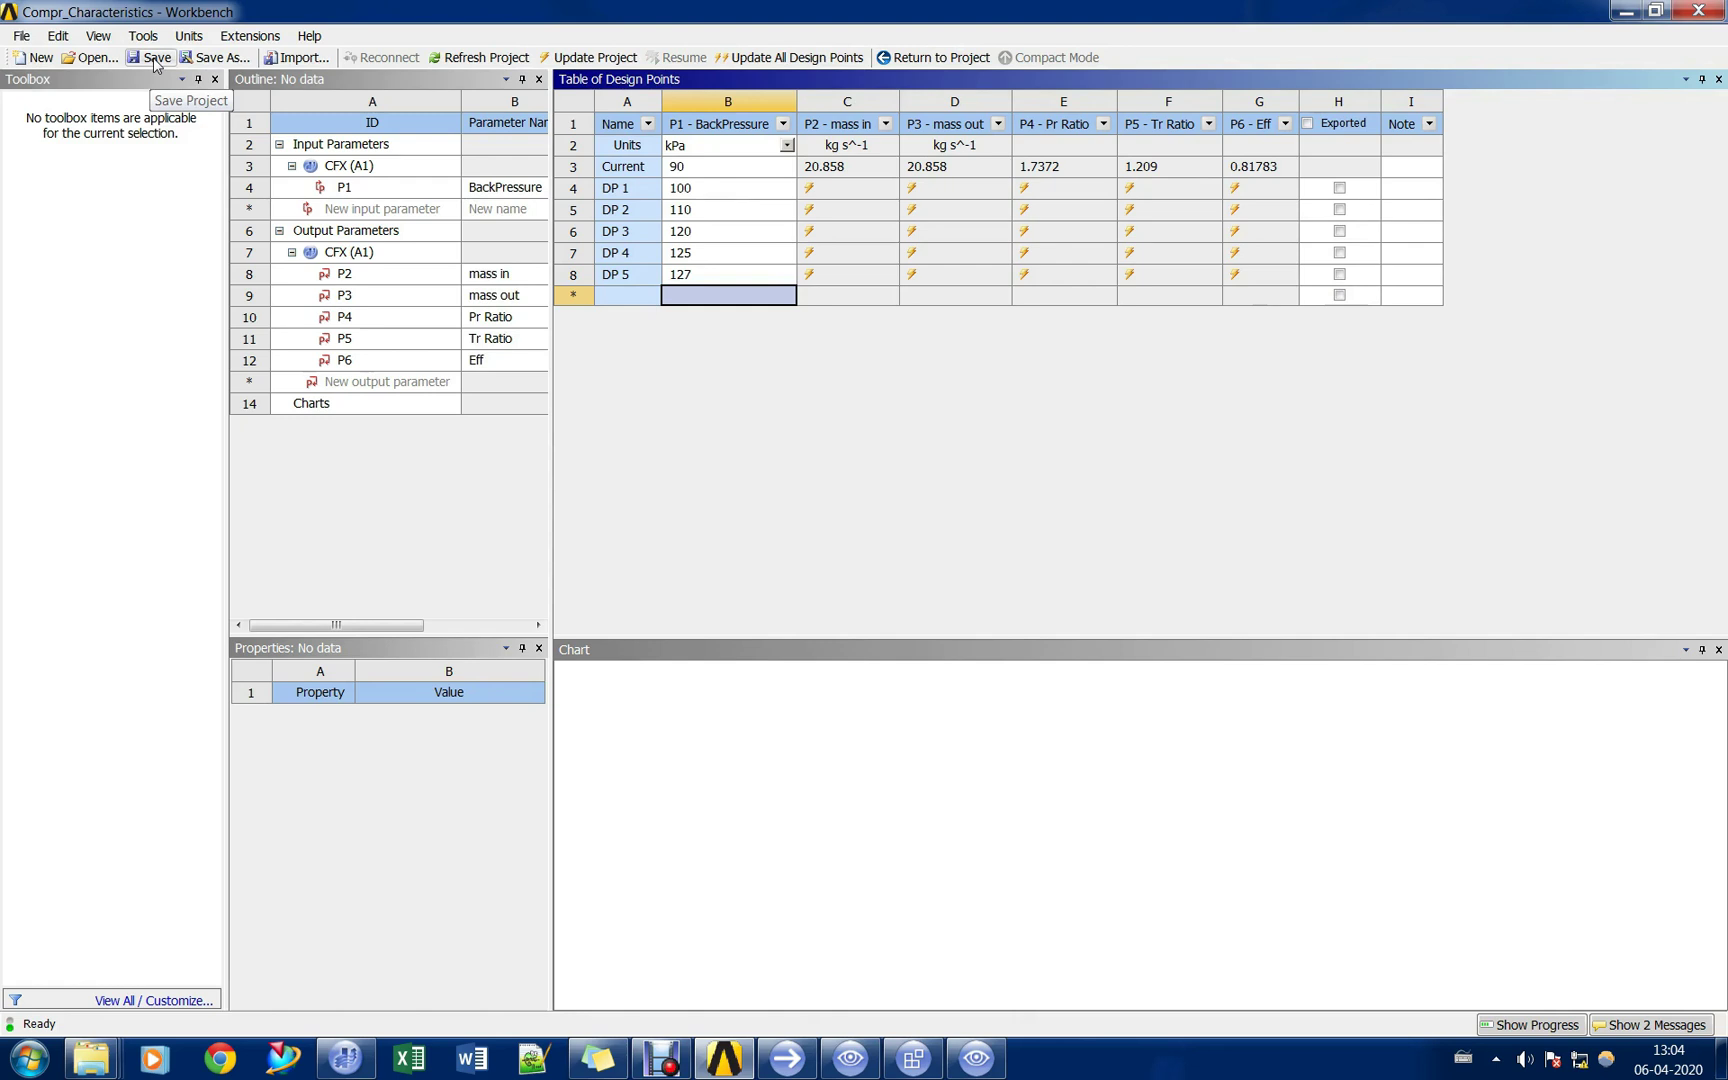
left_click(774, 62)
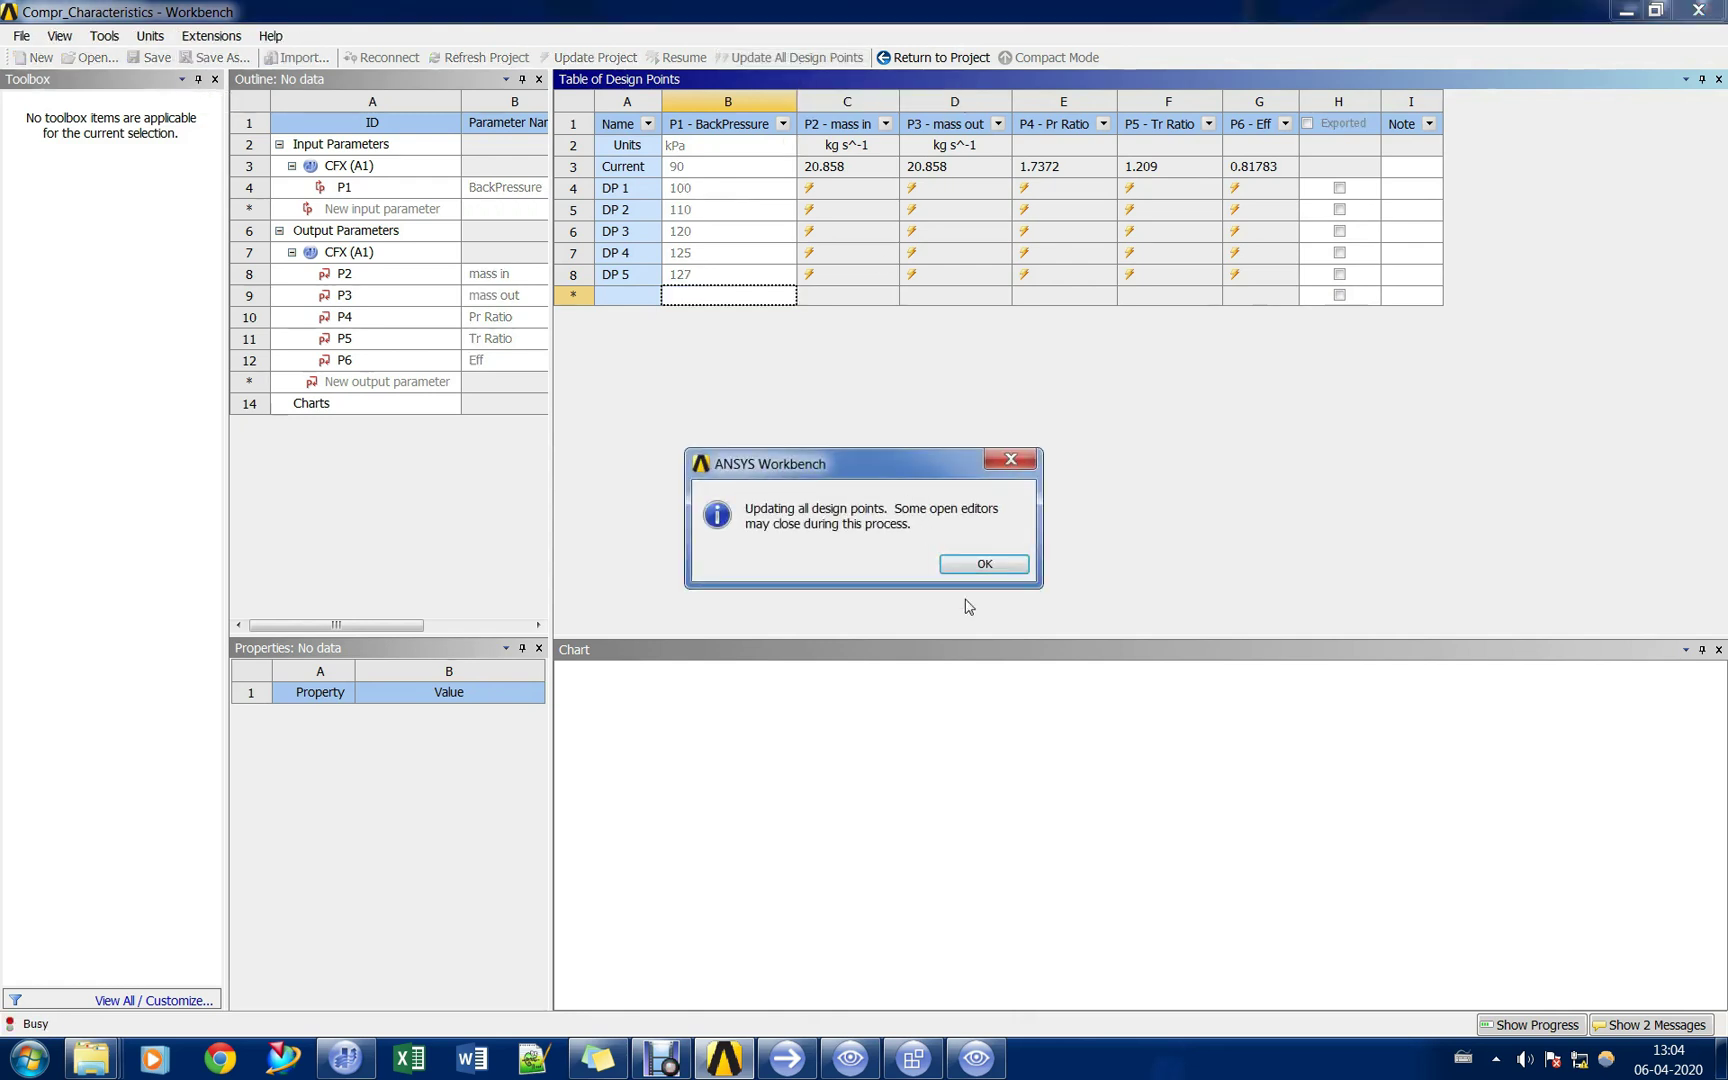
left_click(990, 566)
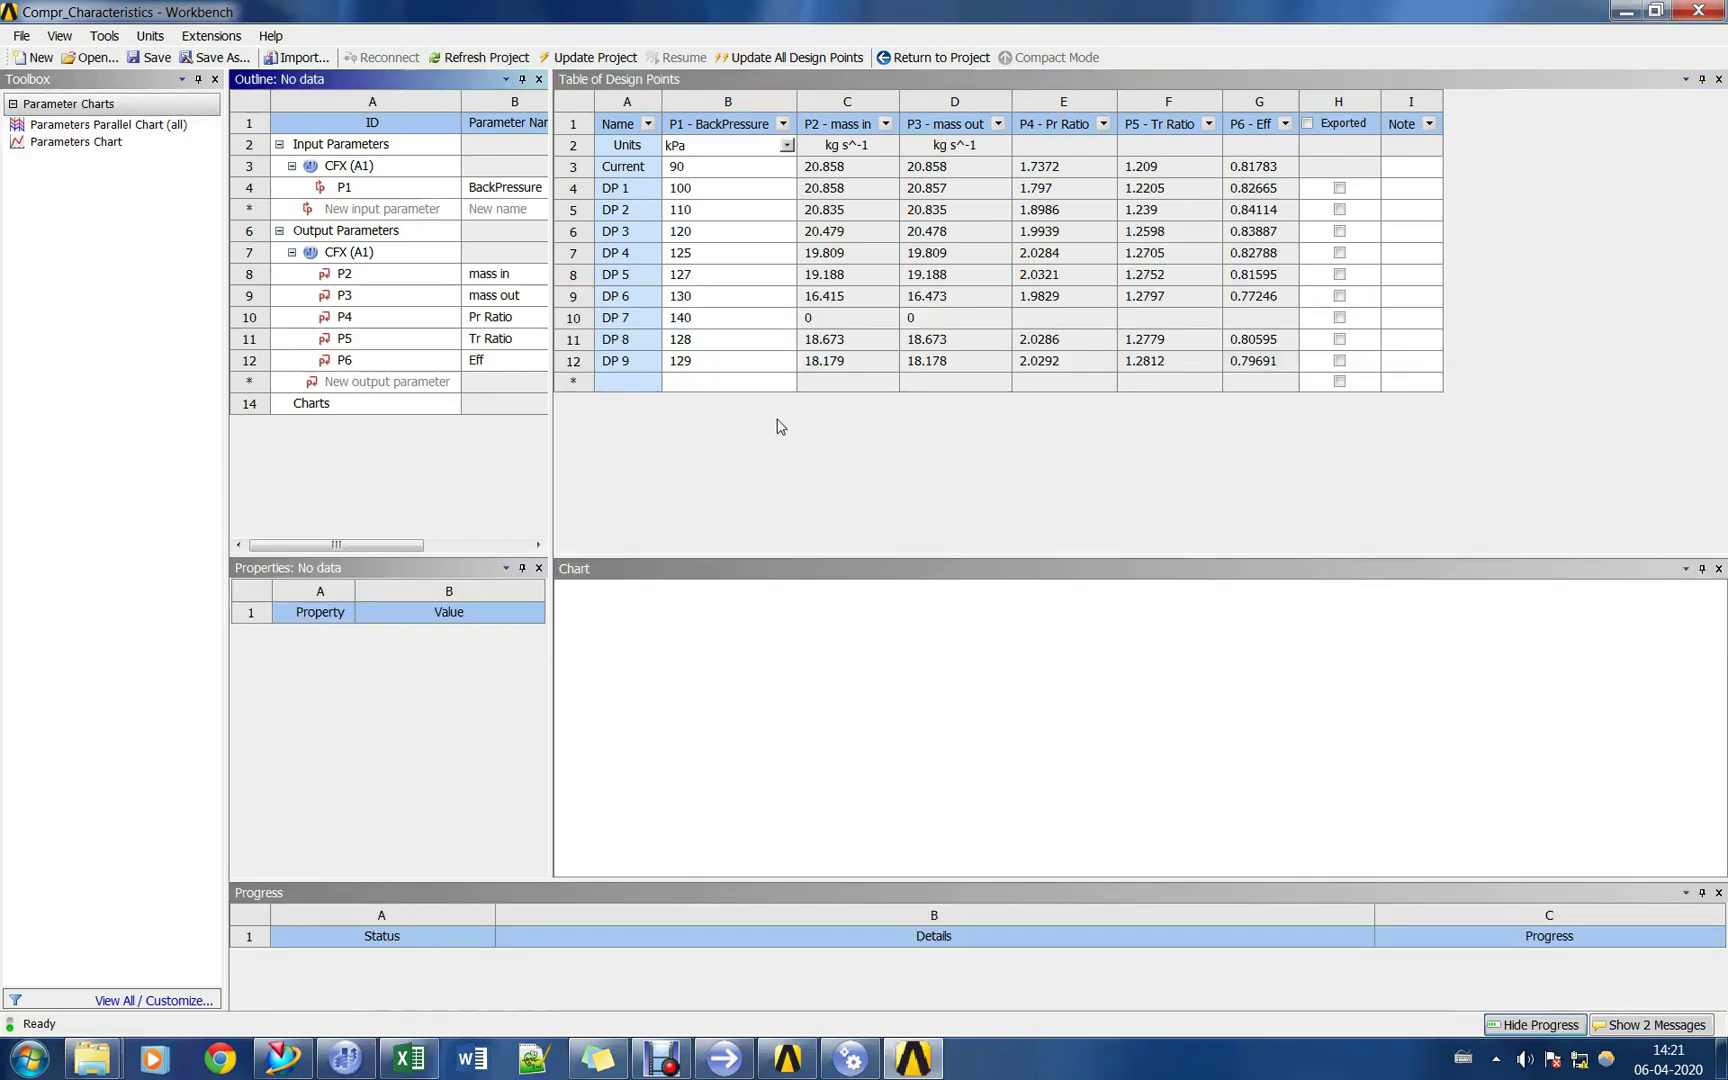
Sort the Table of Design Points by BackPressure in ascending order.
left_click(769, 146)
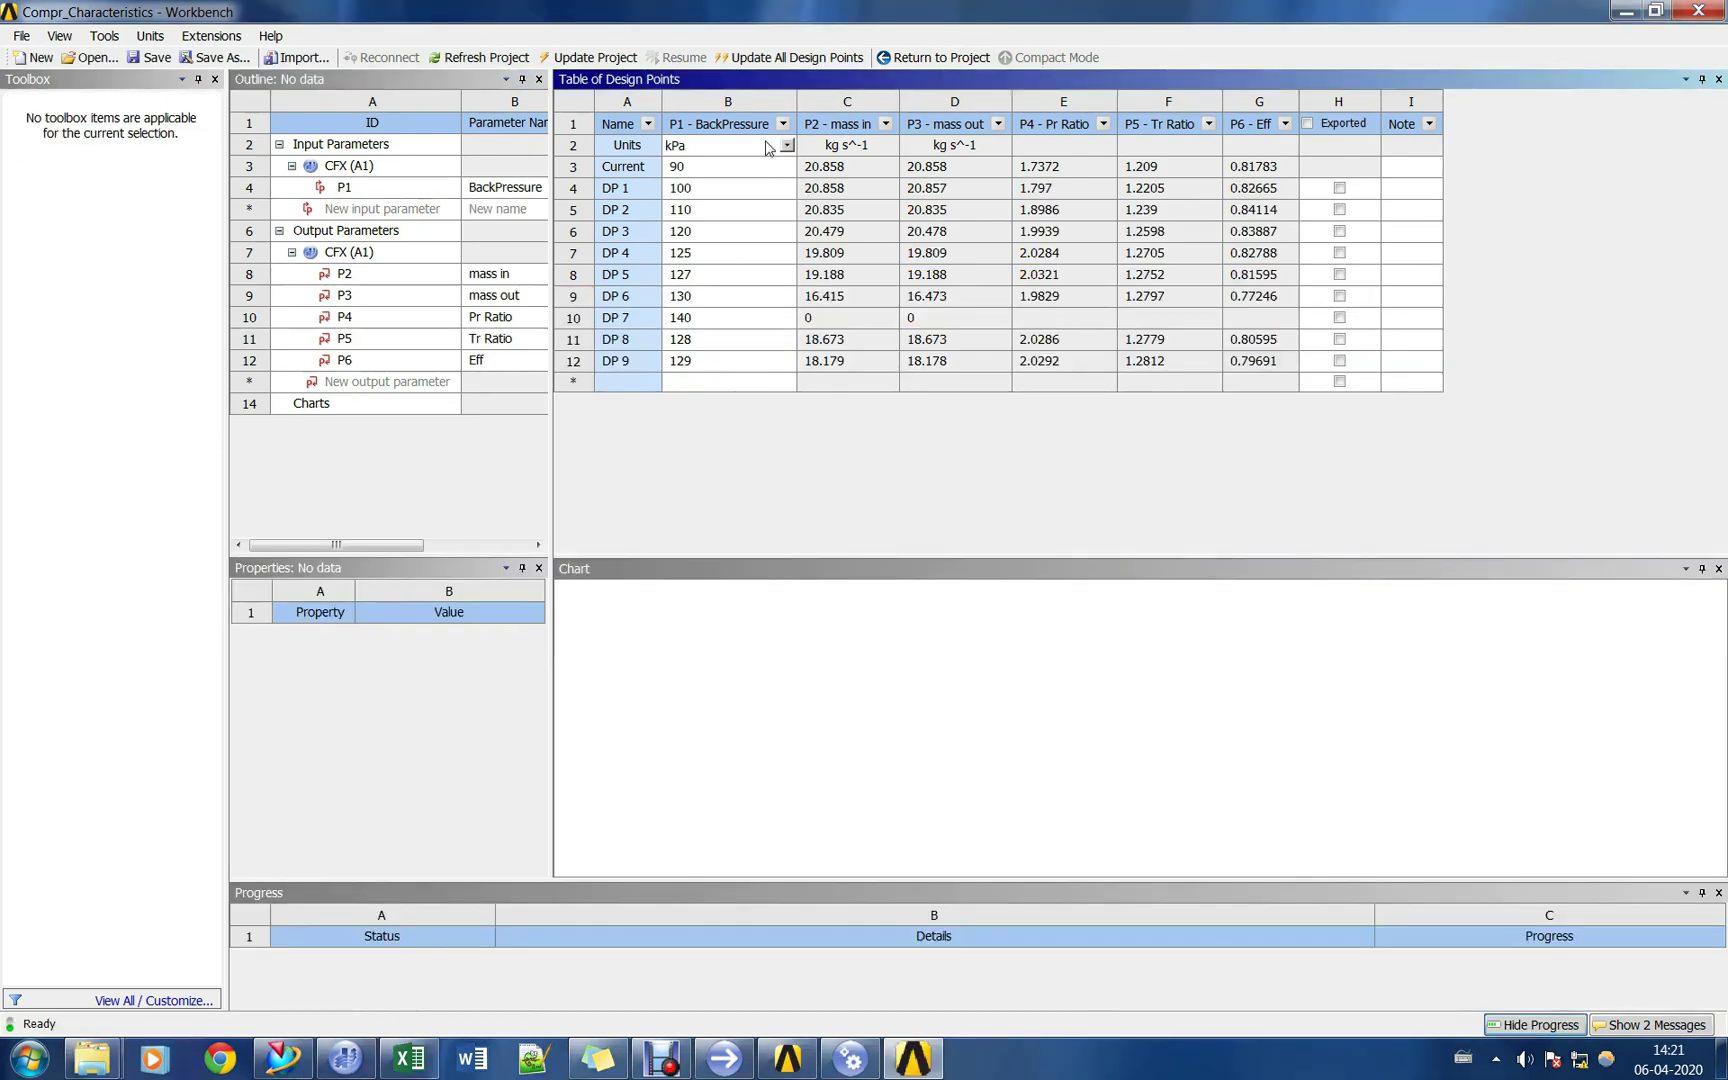
left_click(787, 146)
left_click(787, 148)
left_click(783, 124)
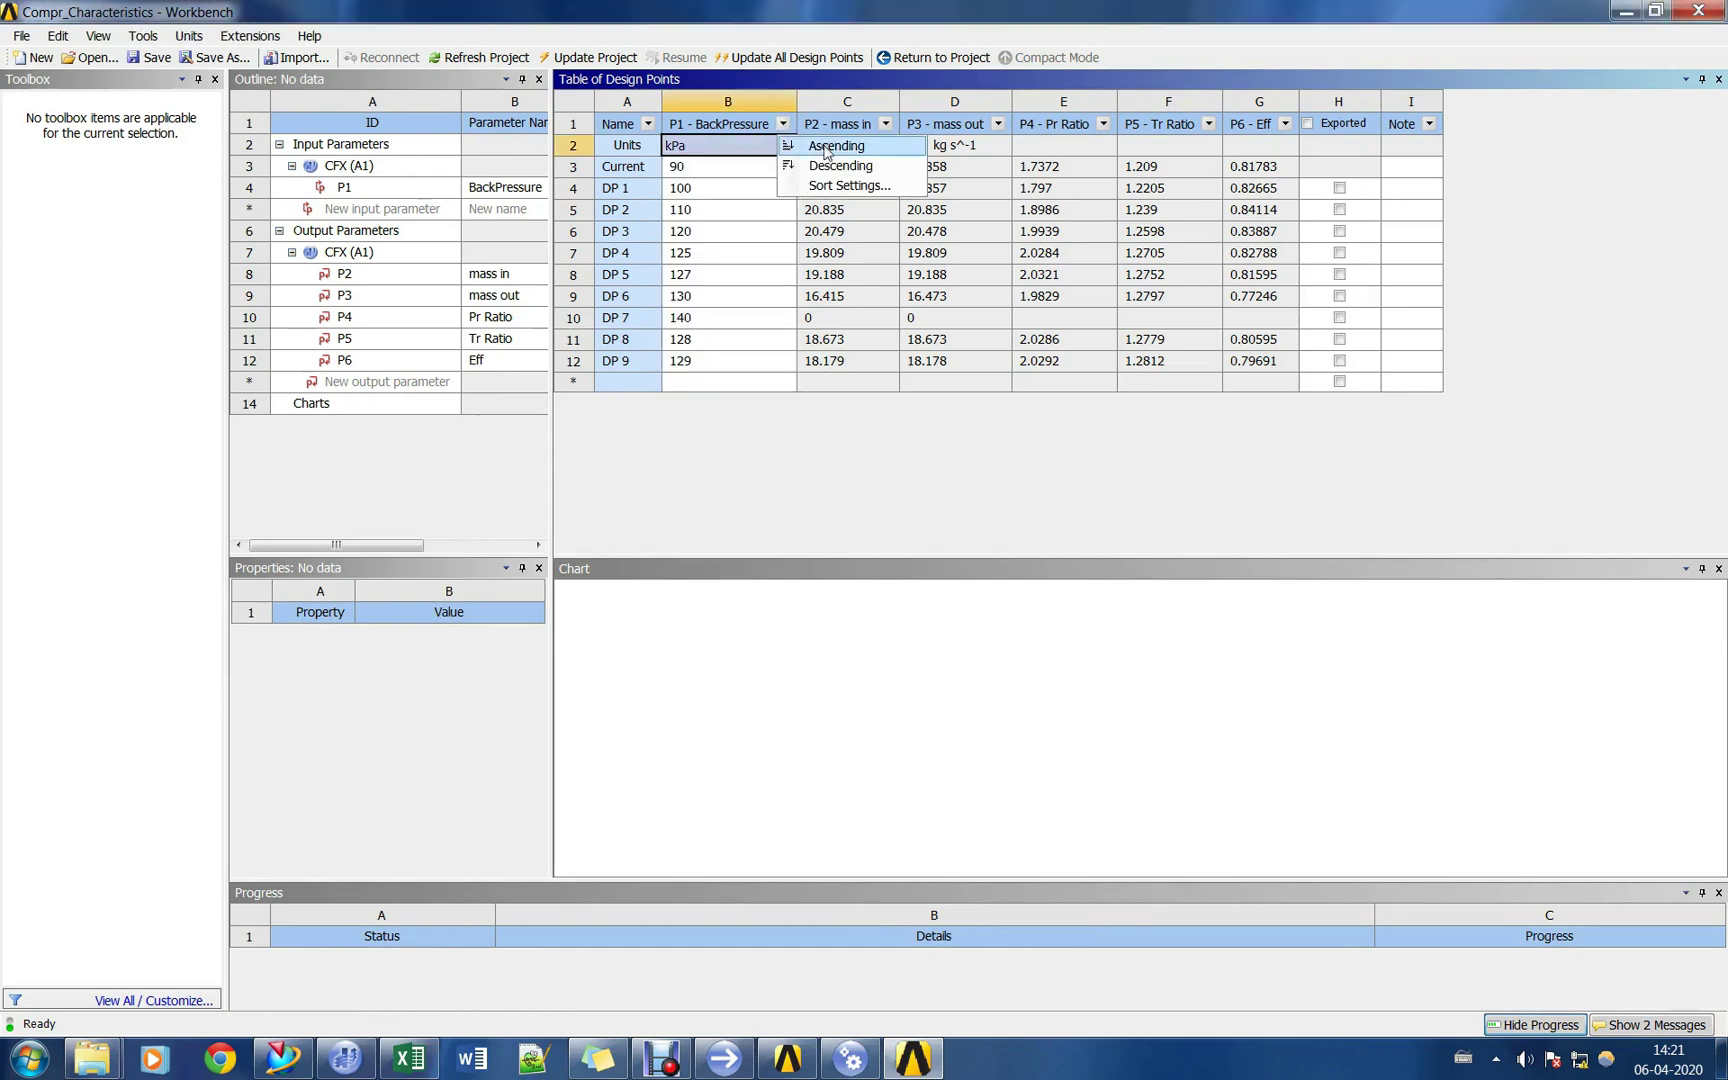
left_click(818, 152)
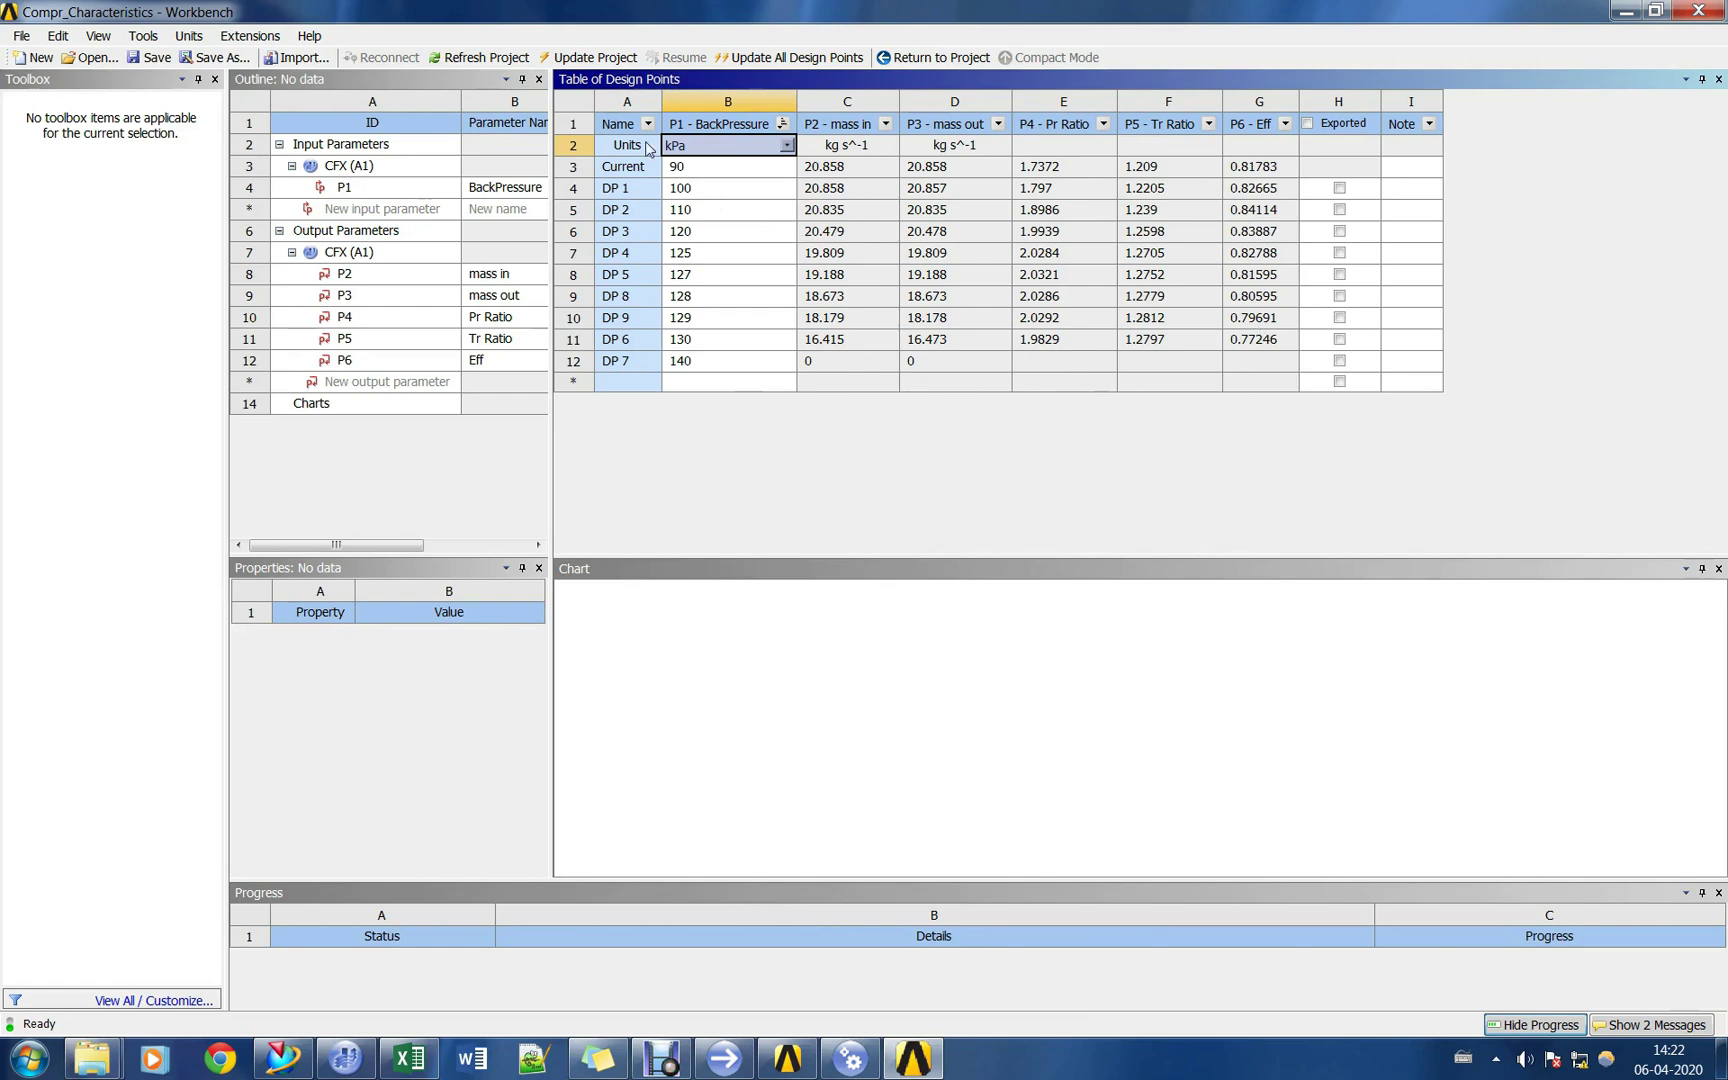
Copy the design point table from Name through P6 - Eff into cell A1 of a blank Excel workbook.
left_click(620, 126)
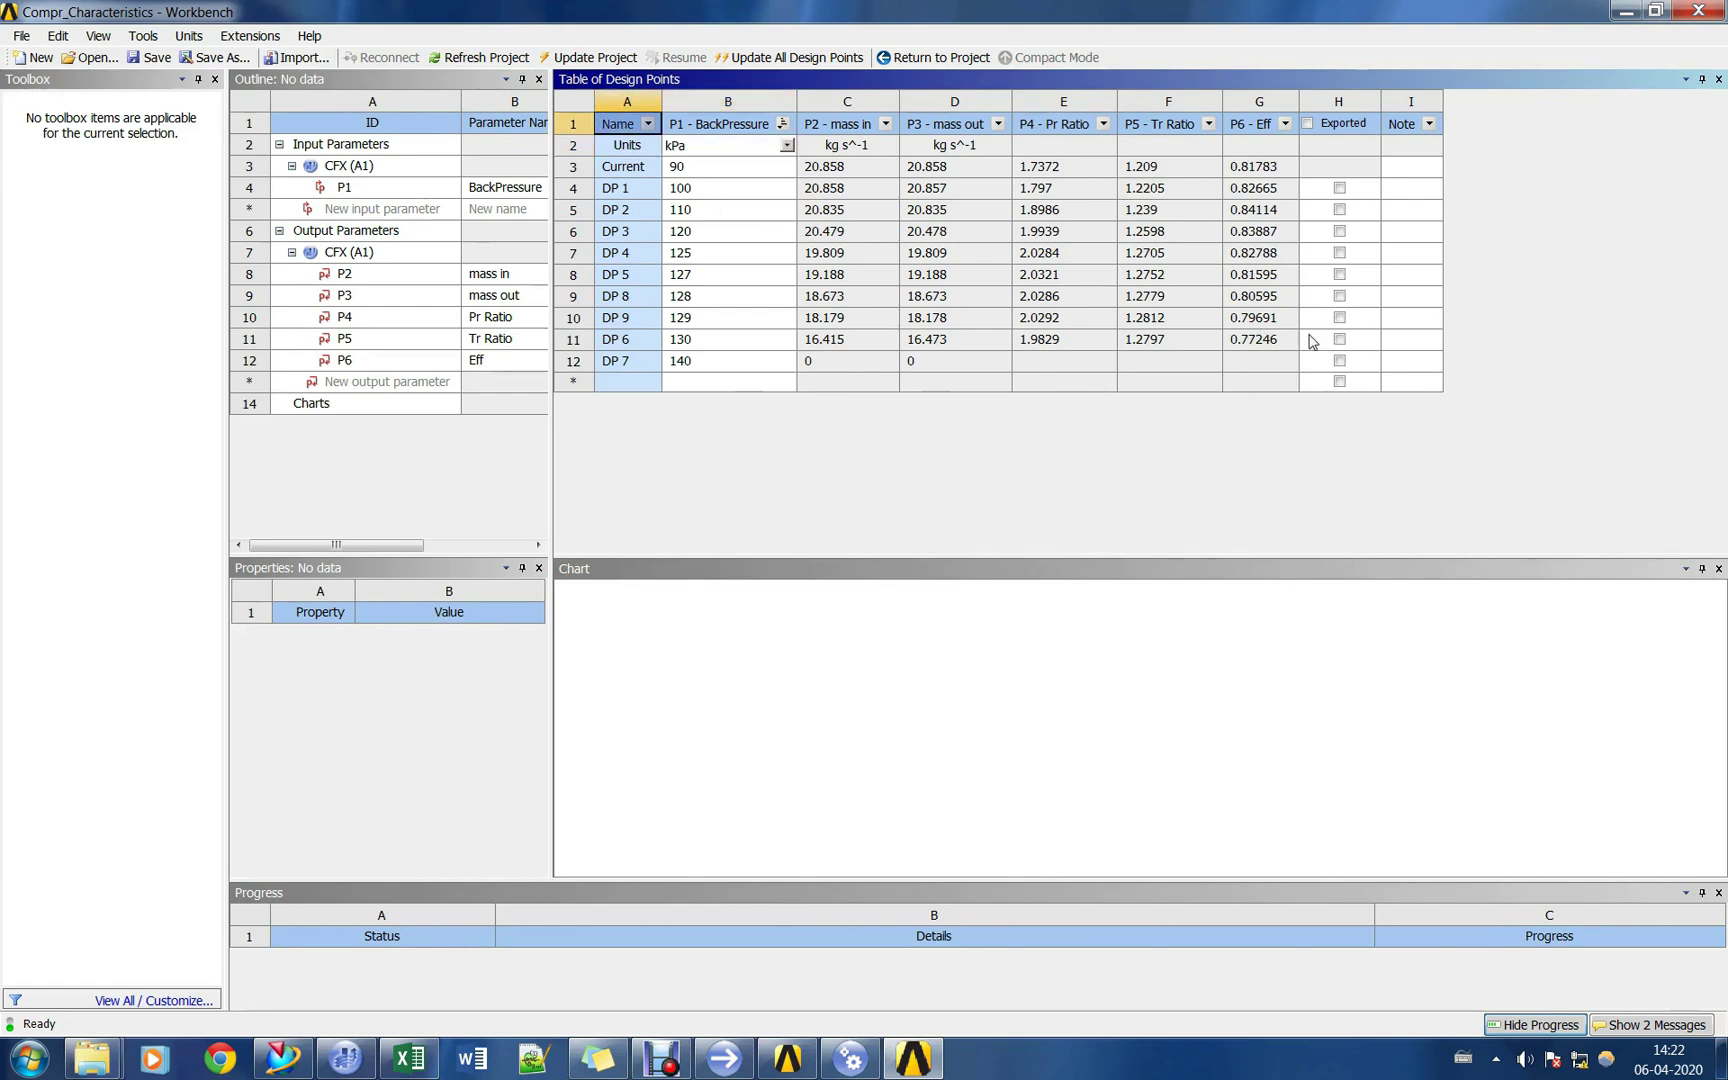
left_click(1278, 360, "shift")
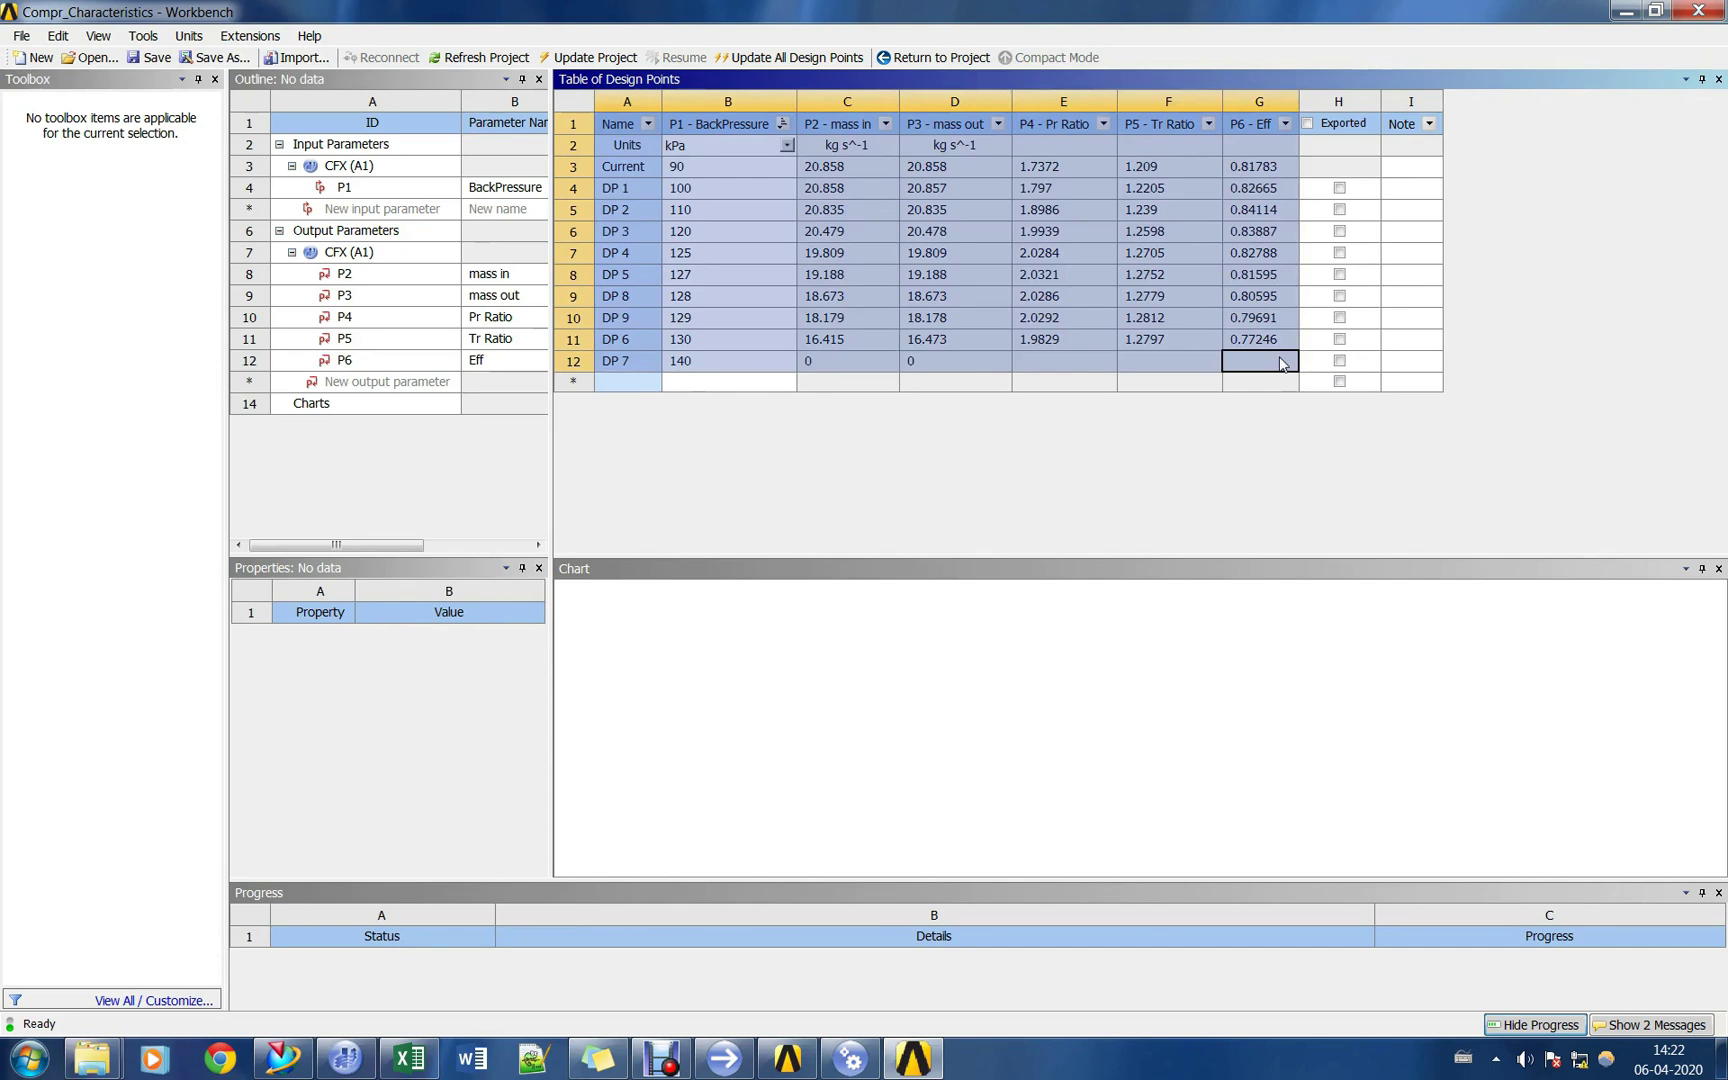
left_click(410, 1058)
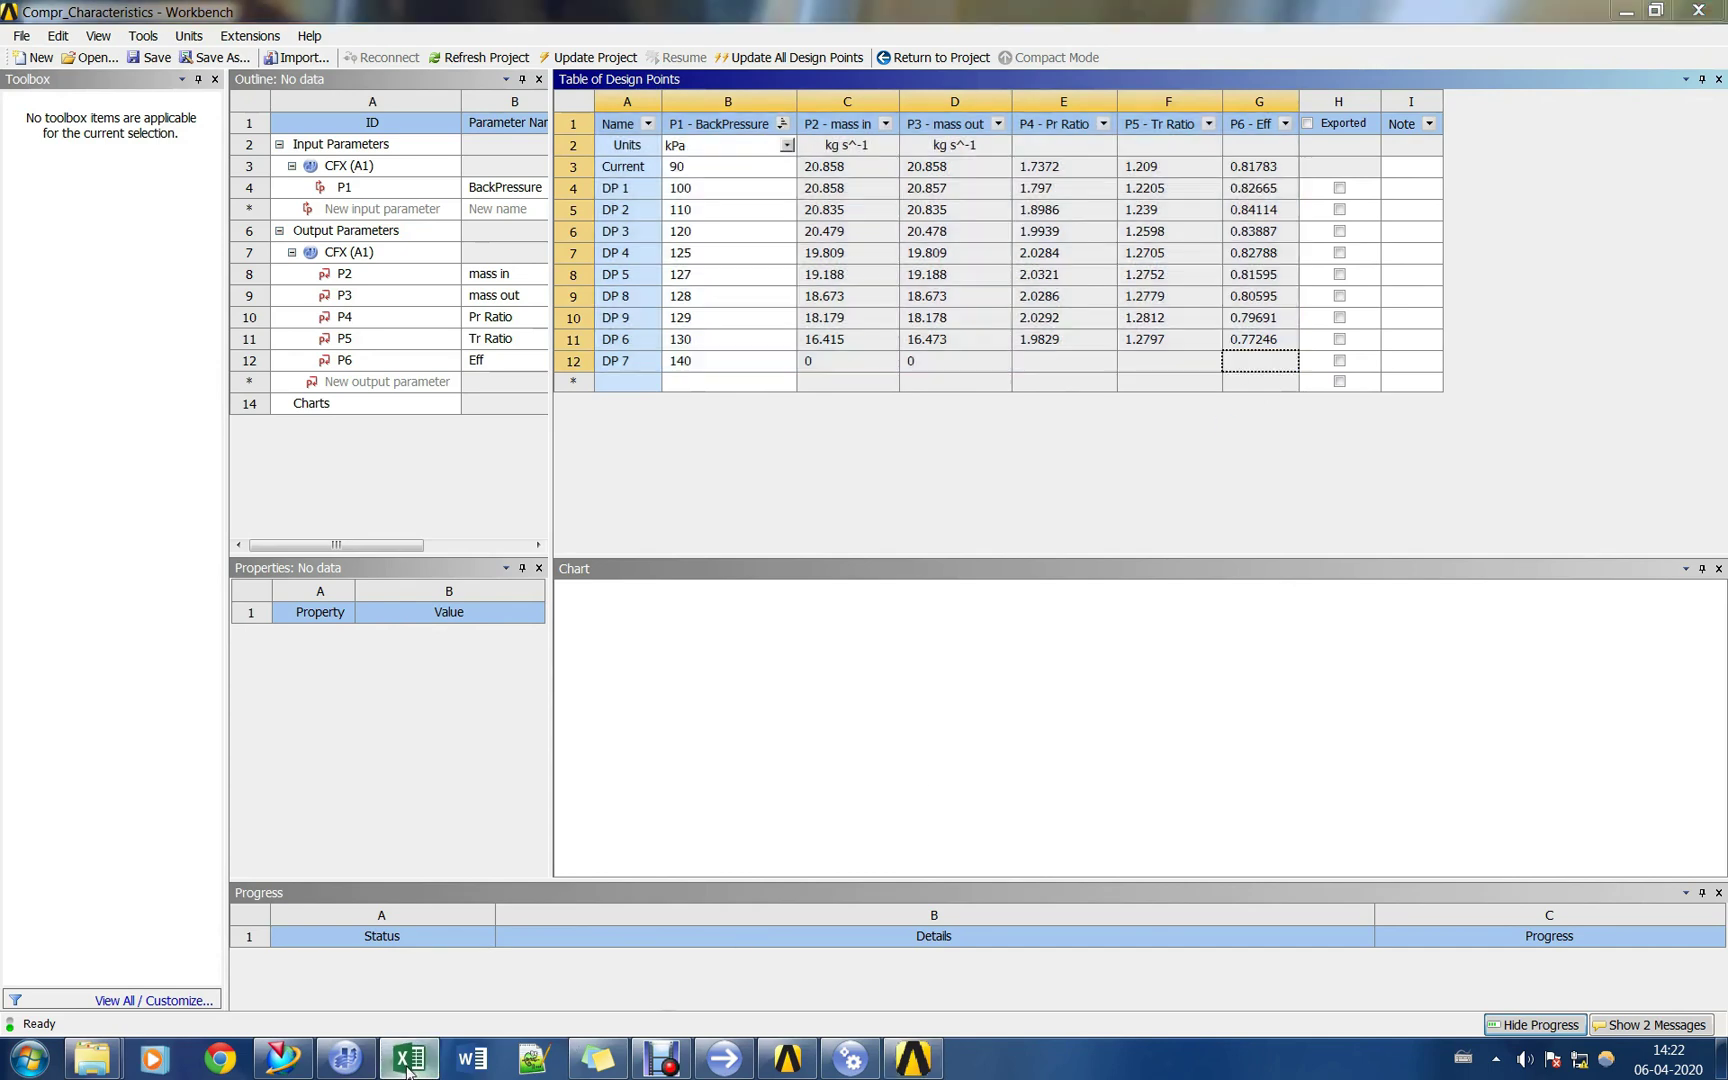
left_click_drag(906, 23, 841, 12)
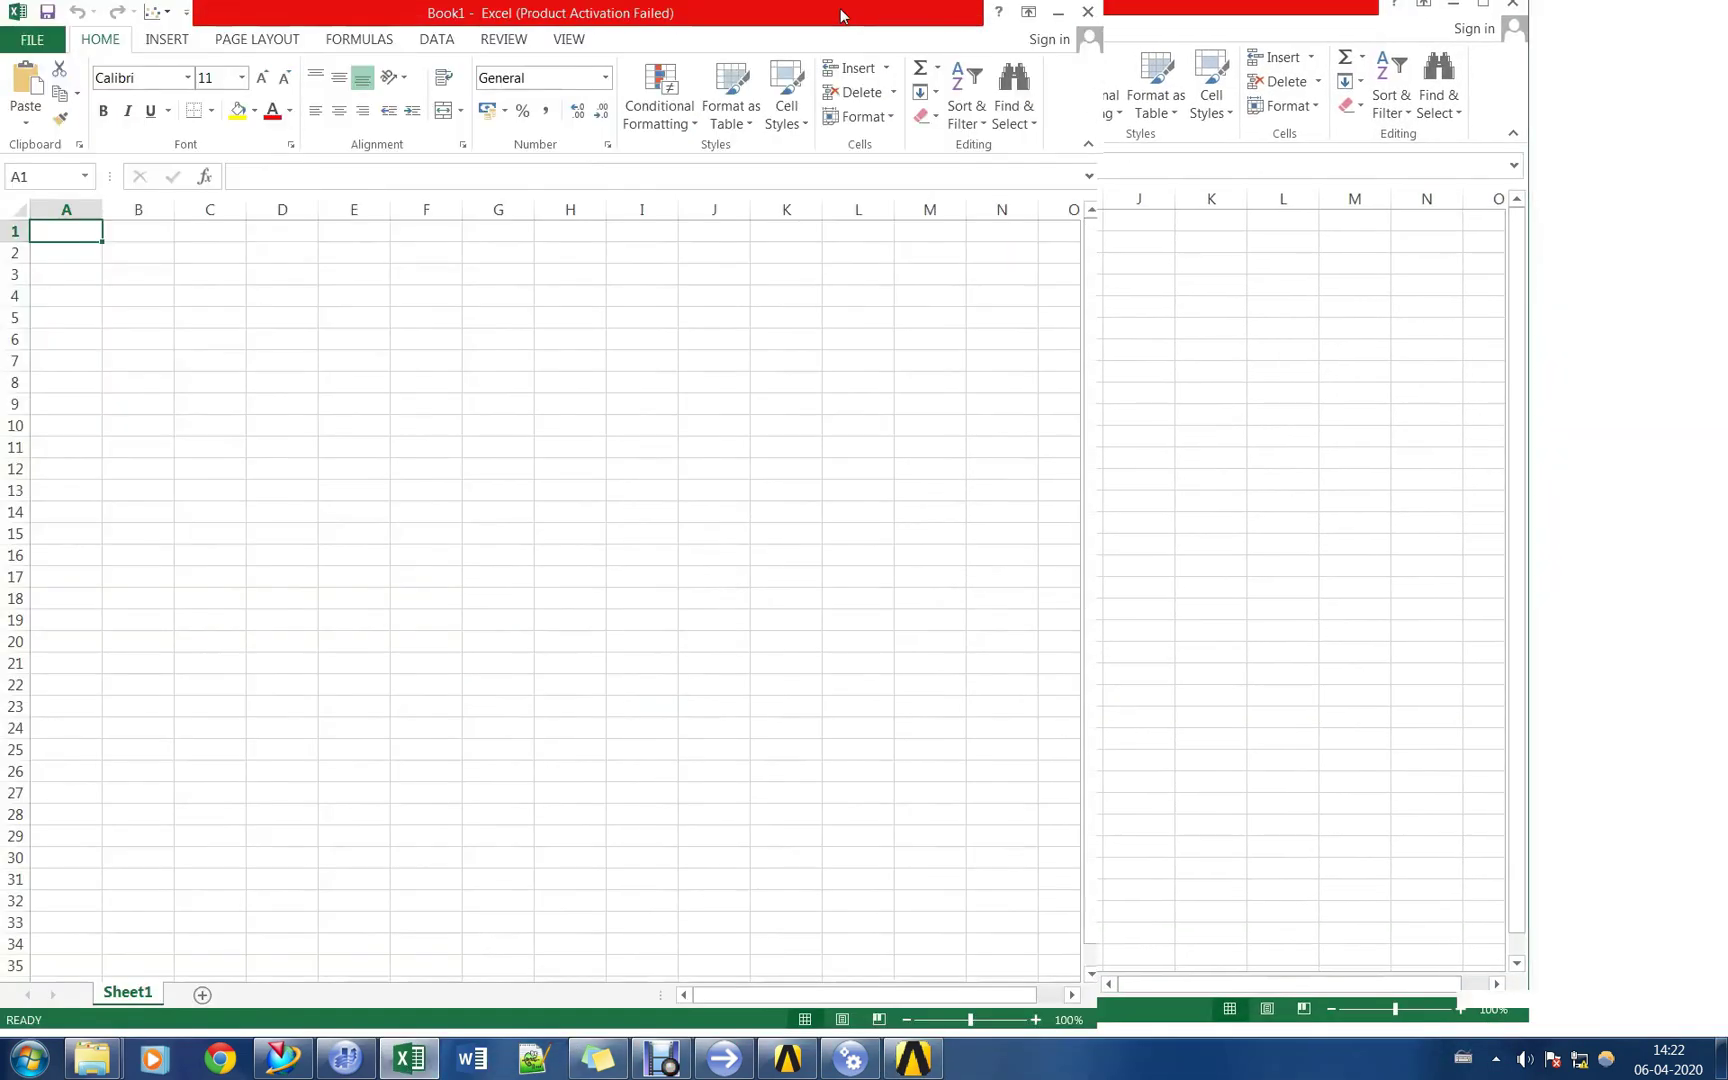
key("ctrl+v")
left_click(591, 317)
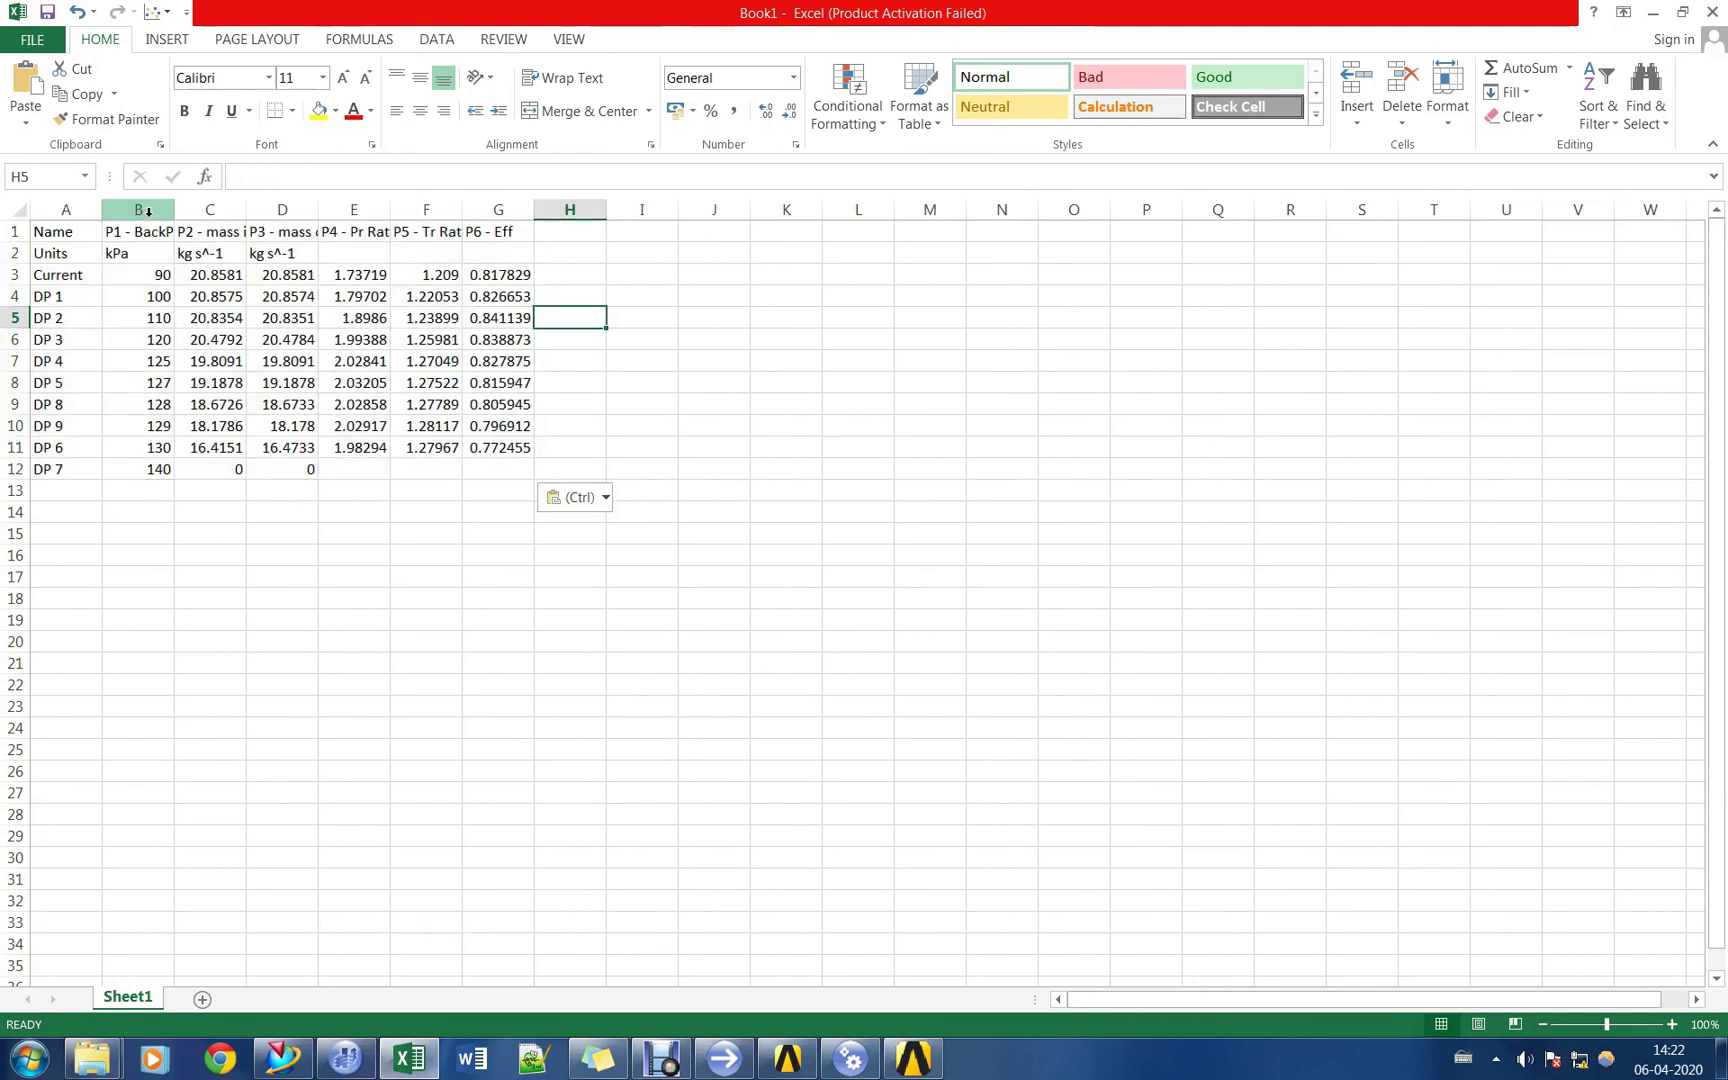
Widen columns B through G so that the parameter headings fit.
left_click_drag(150, 209, 237, 210)
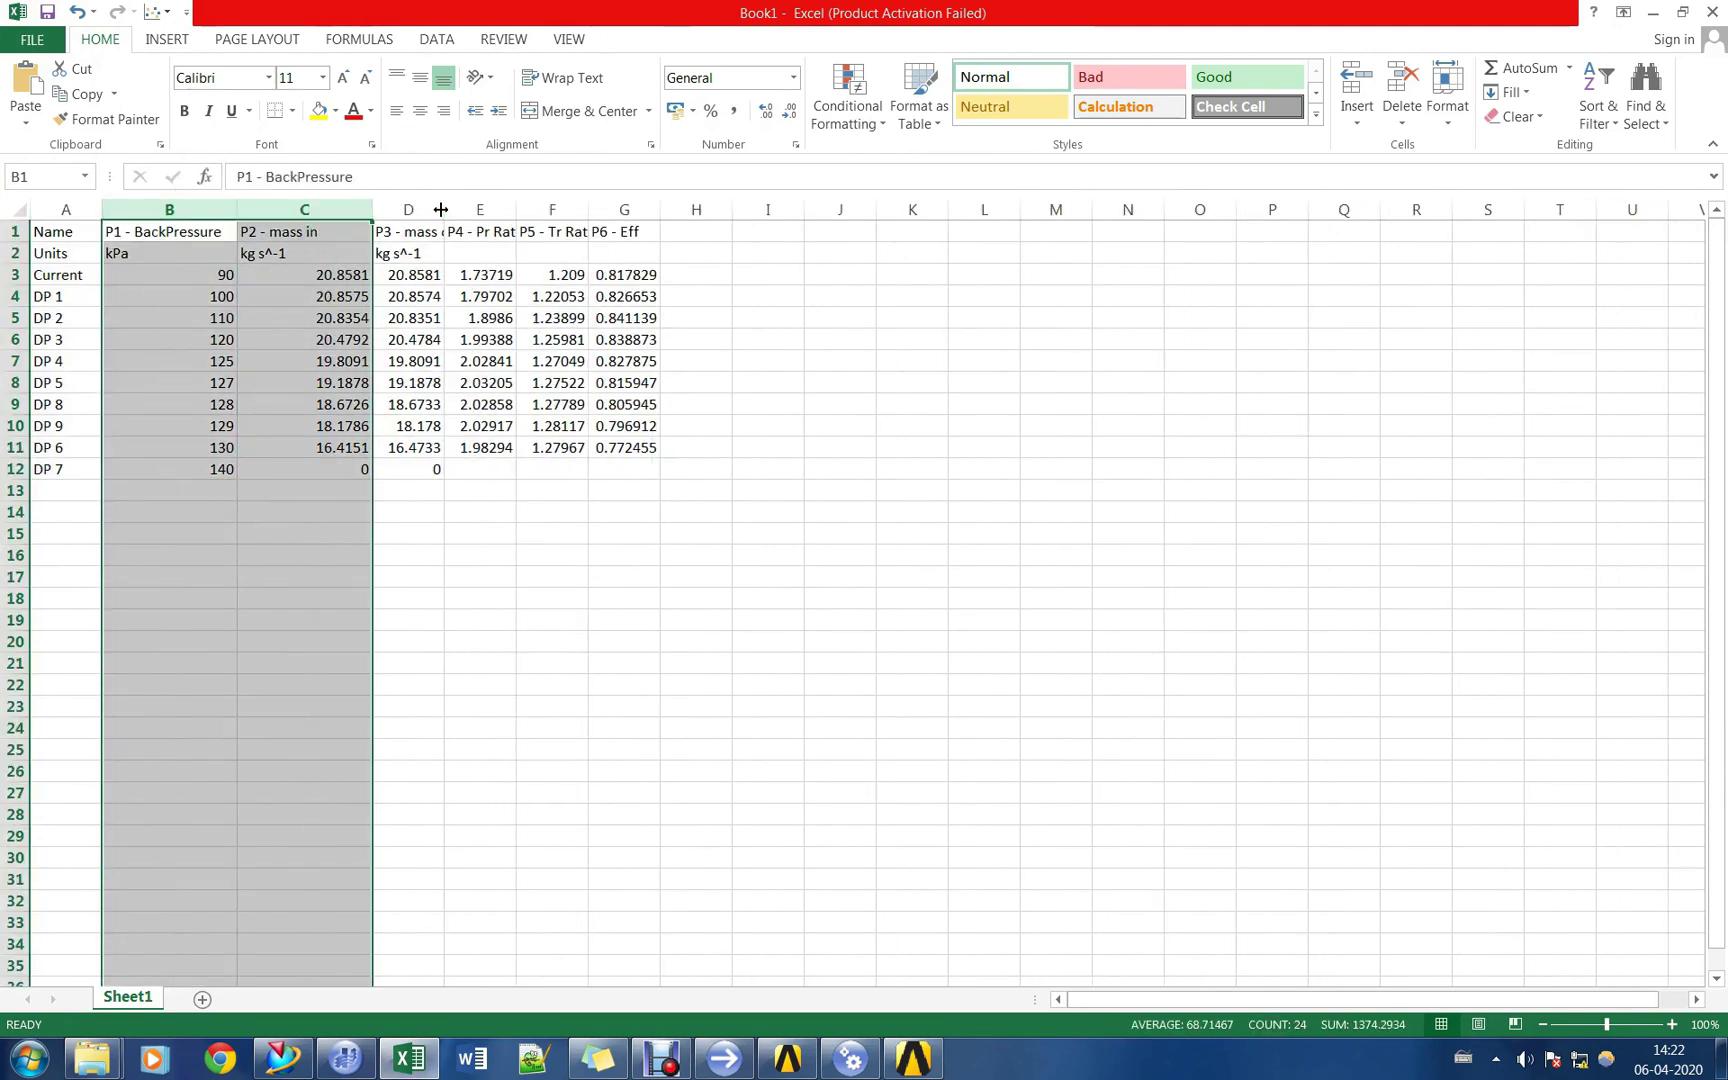
left_click_drag(444, 209, 944, 209)
left_click(1178, 345)
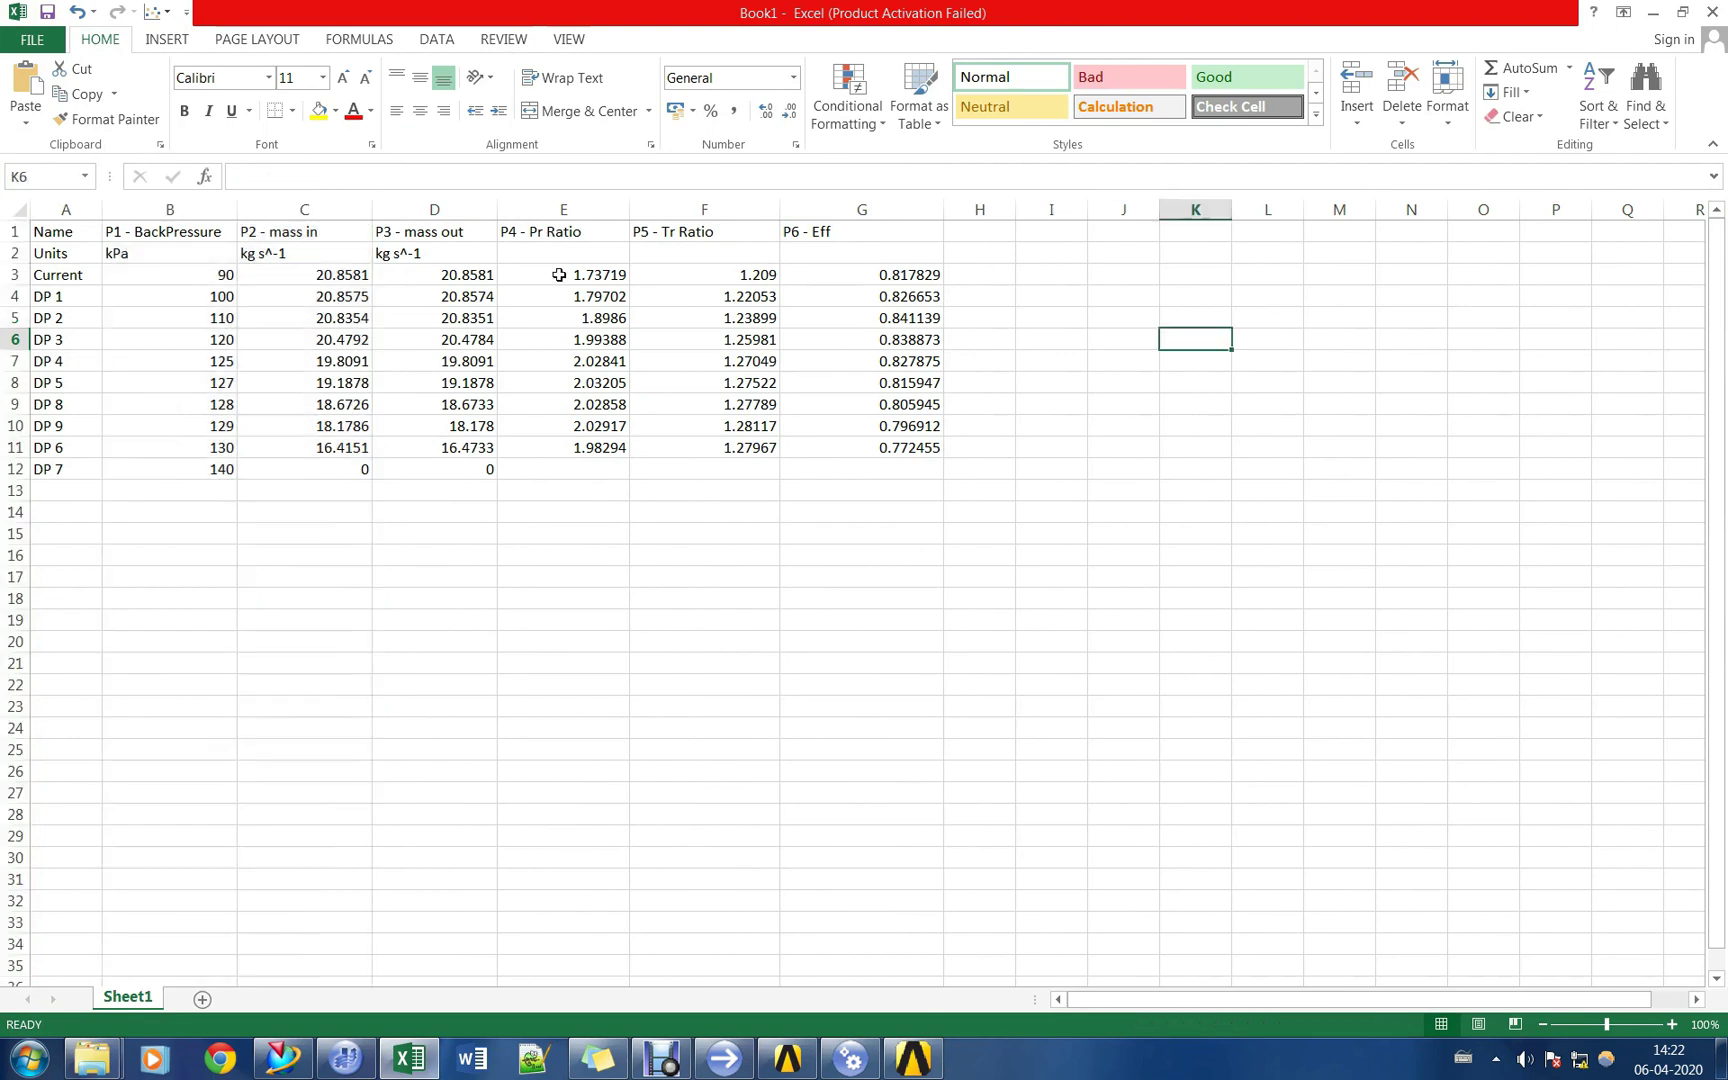
Insert a smooth-line scatter chart with markers plotting Pr Ratio (E3:E11) against mass out (D3:D11), and place it below the table.
left_click_drag(570, 274, 570, 440)
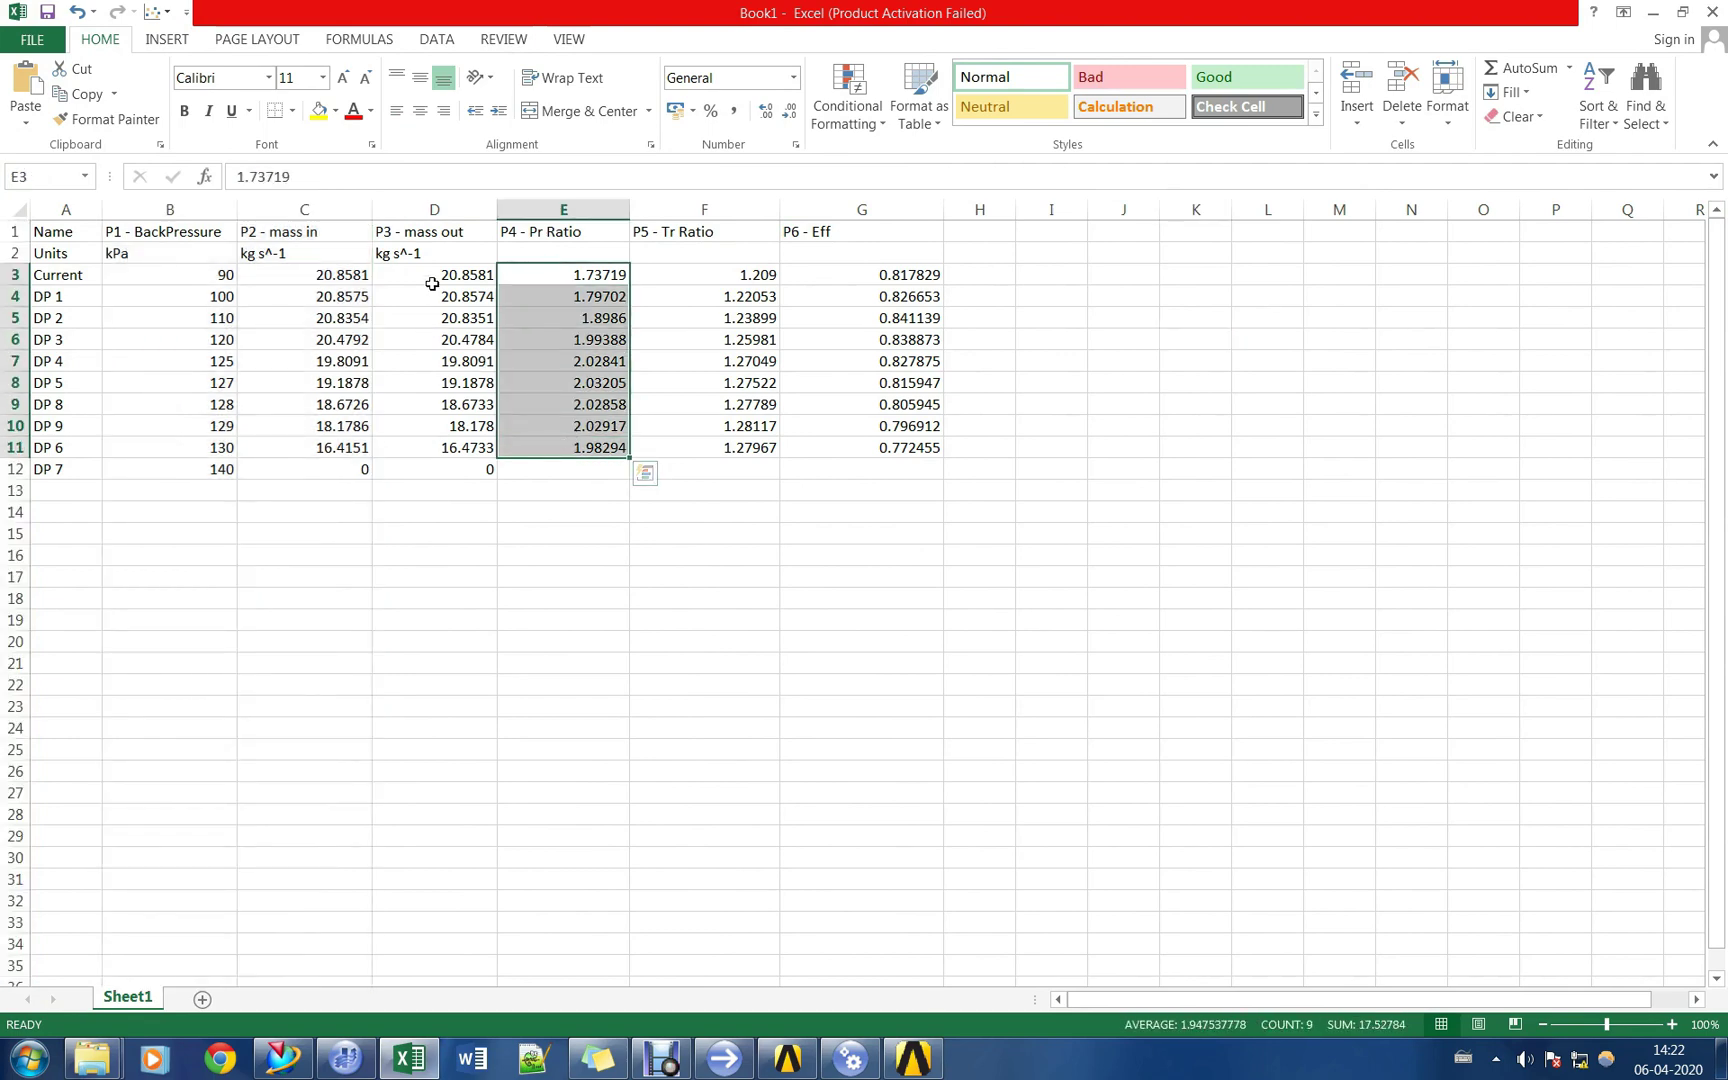
left_click_drag(428, 276, 434, 445, "ctrl")
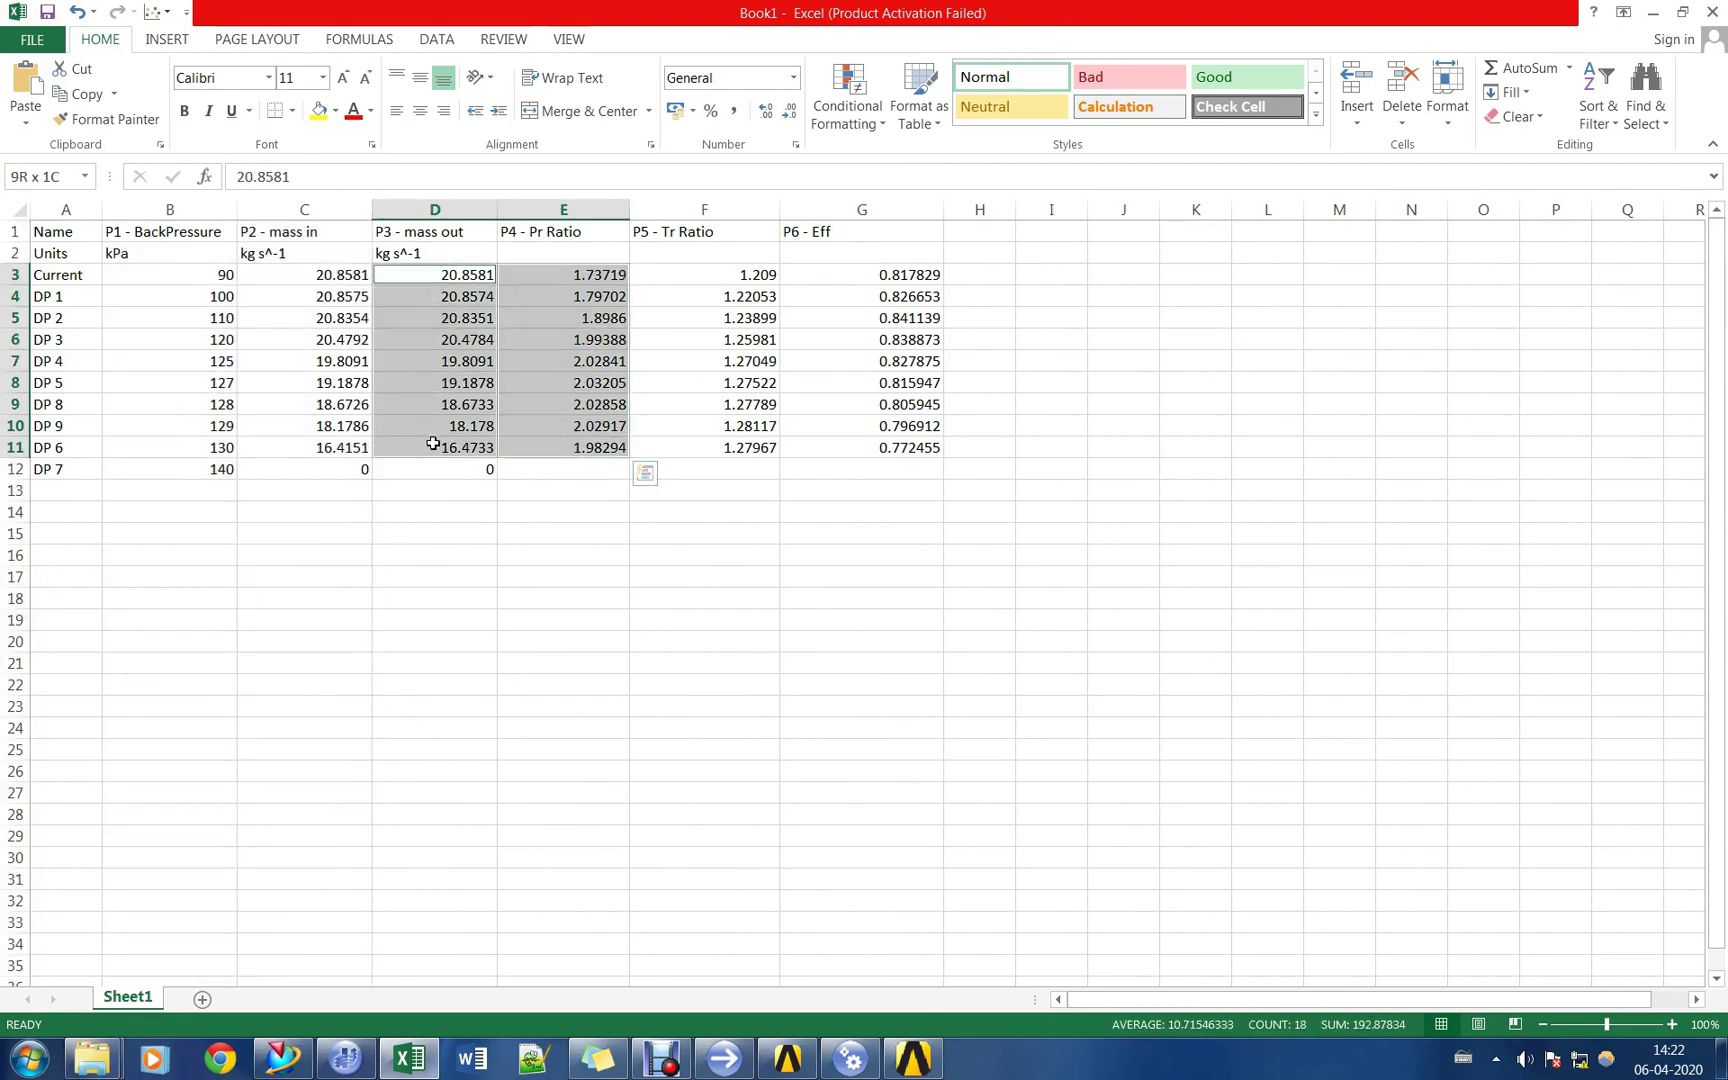
left_click(157, 12)
left_click(249, 87)
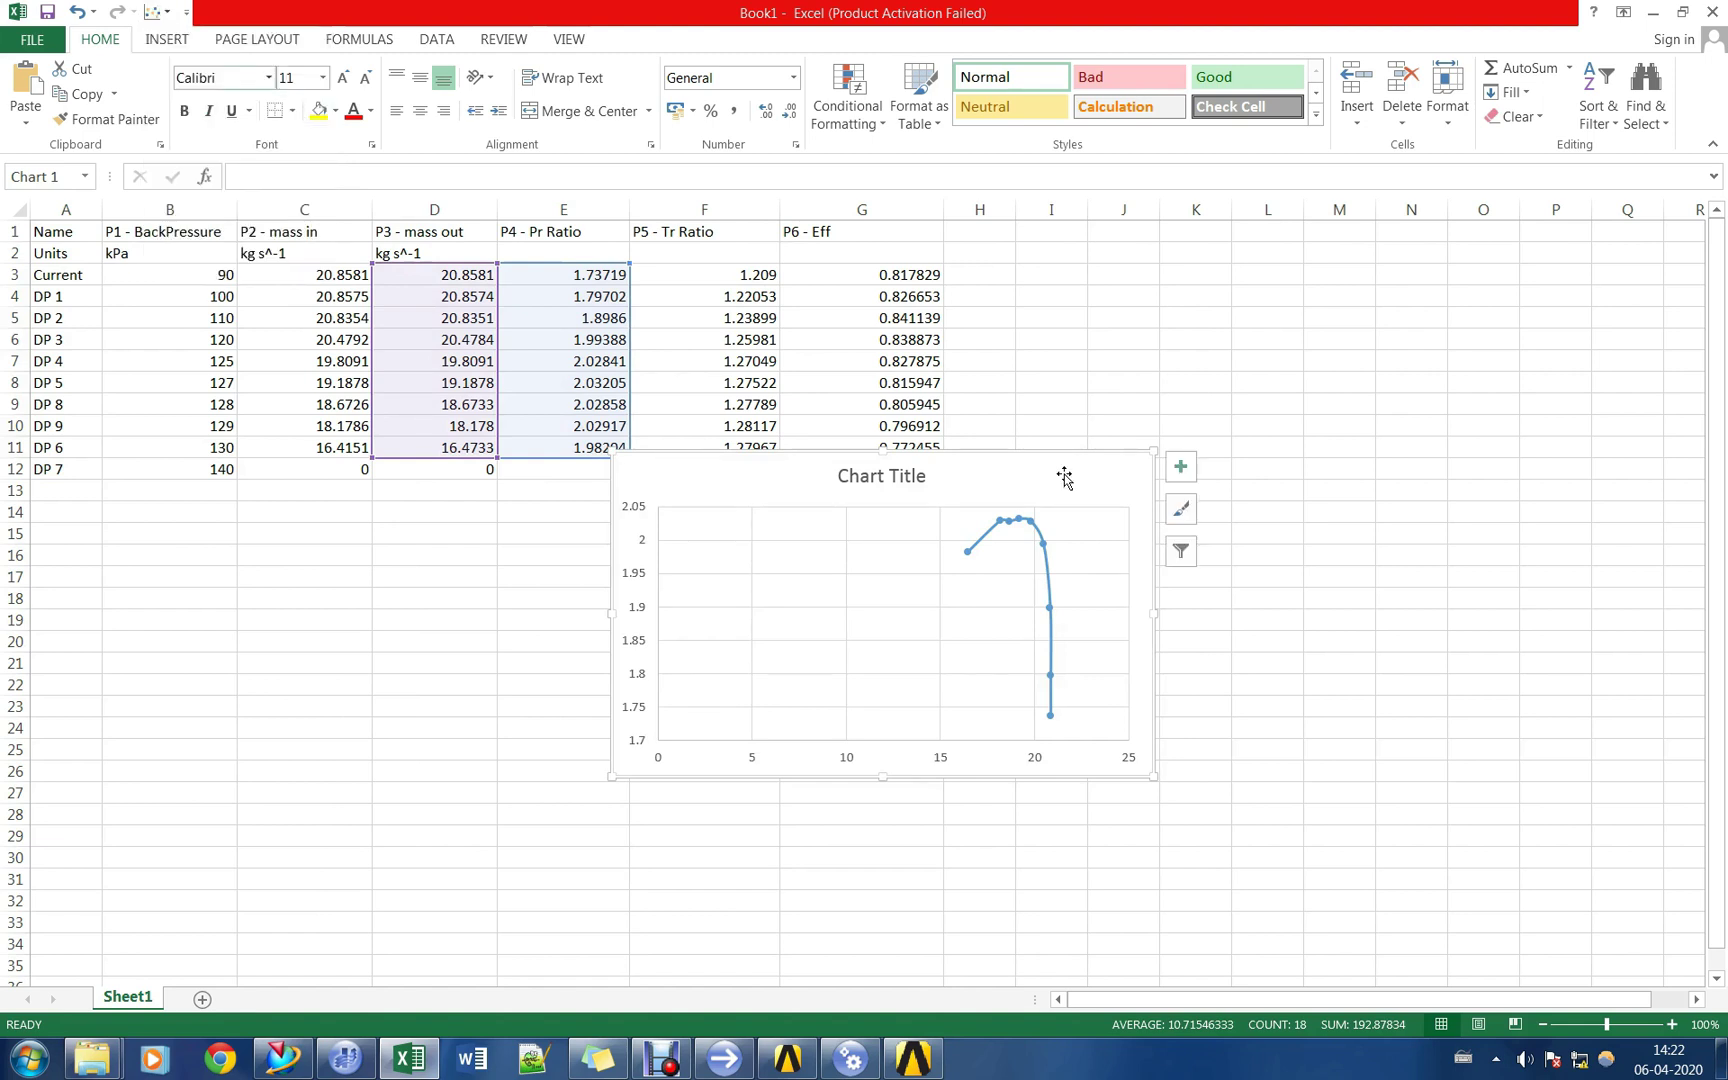
left_click_drag(1062, 472, 1034, 562)
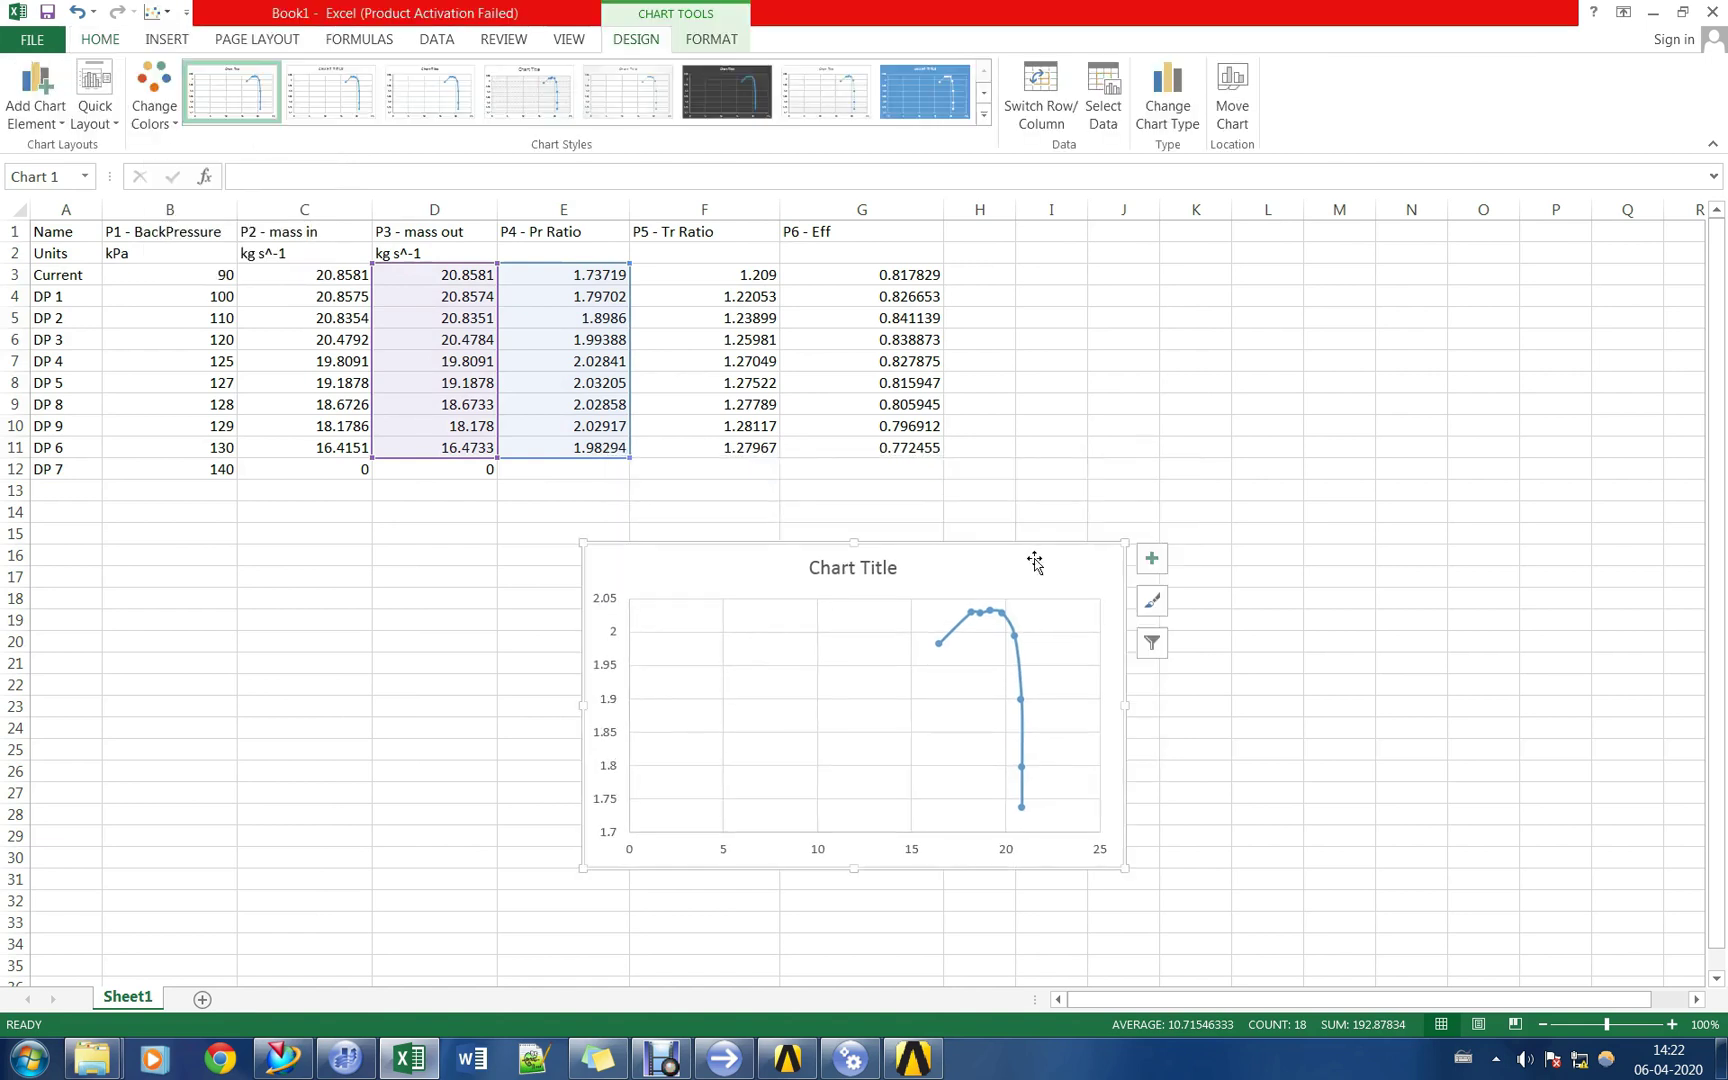
left_click(997, 611)
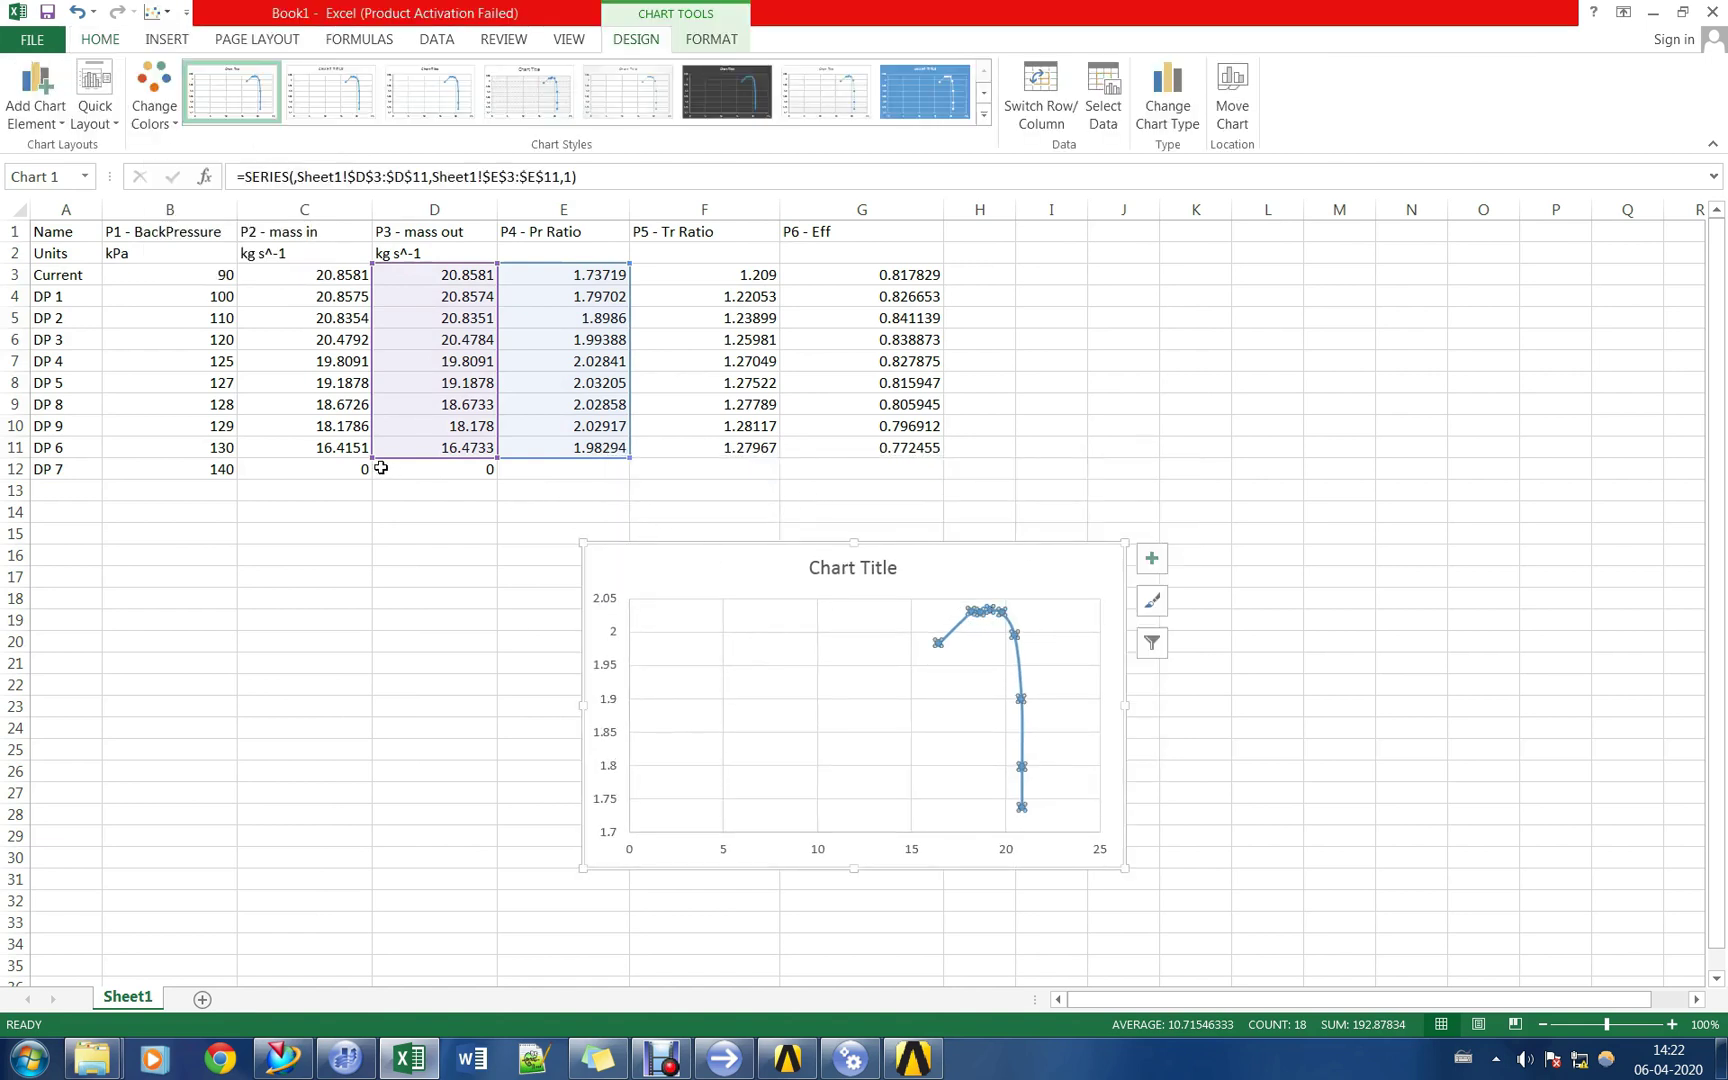
Shorten the chart series' mass out range to D3:D10 and add axis titles to the chart.
left_click_drag(372, 456, 394, 451)
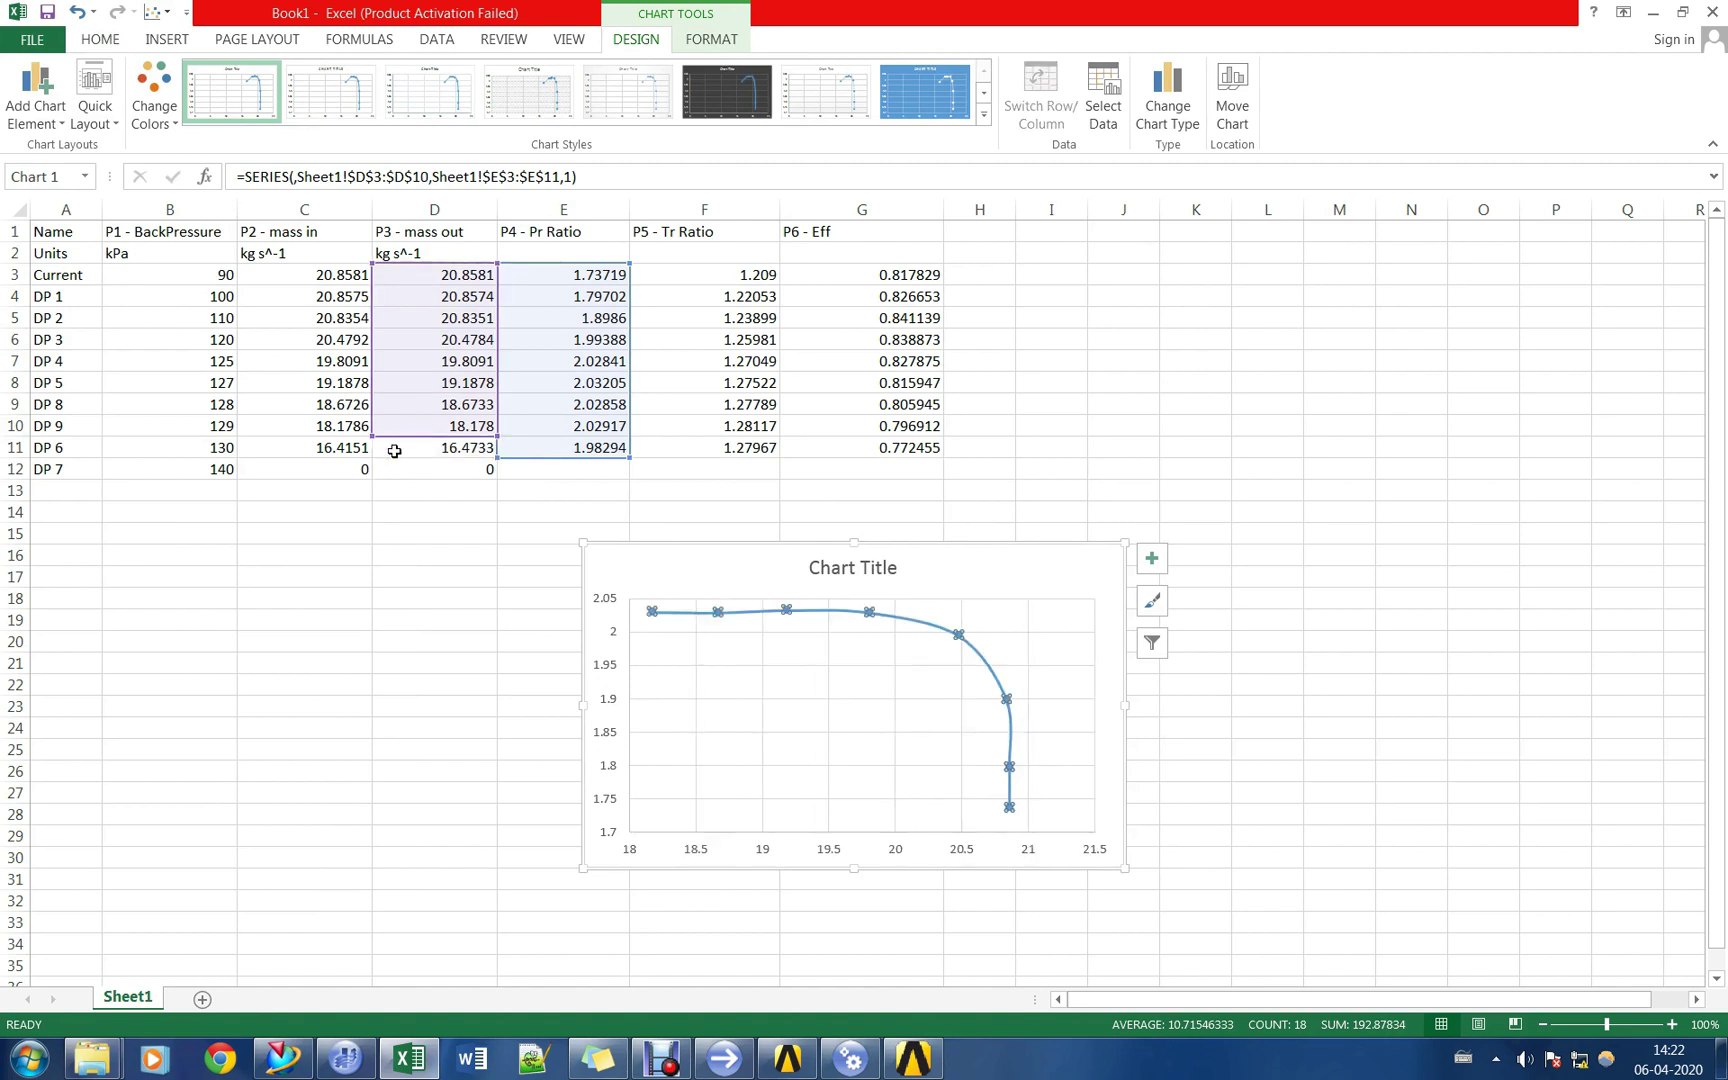
left_click(999, 568)
left_click(1152, 558)
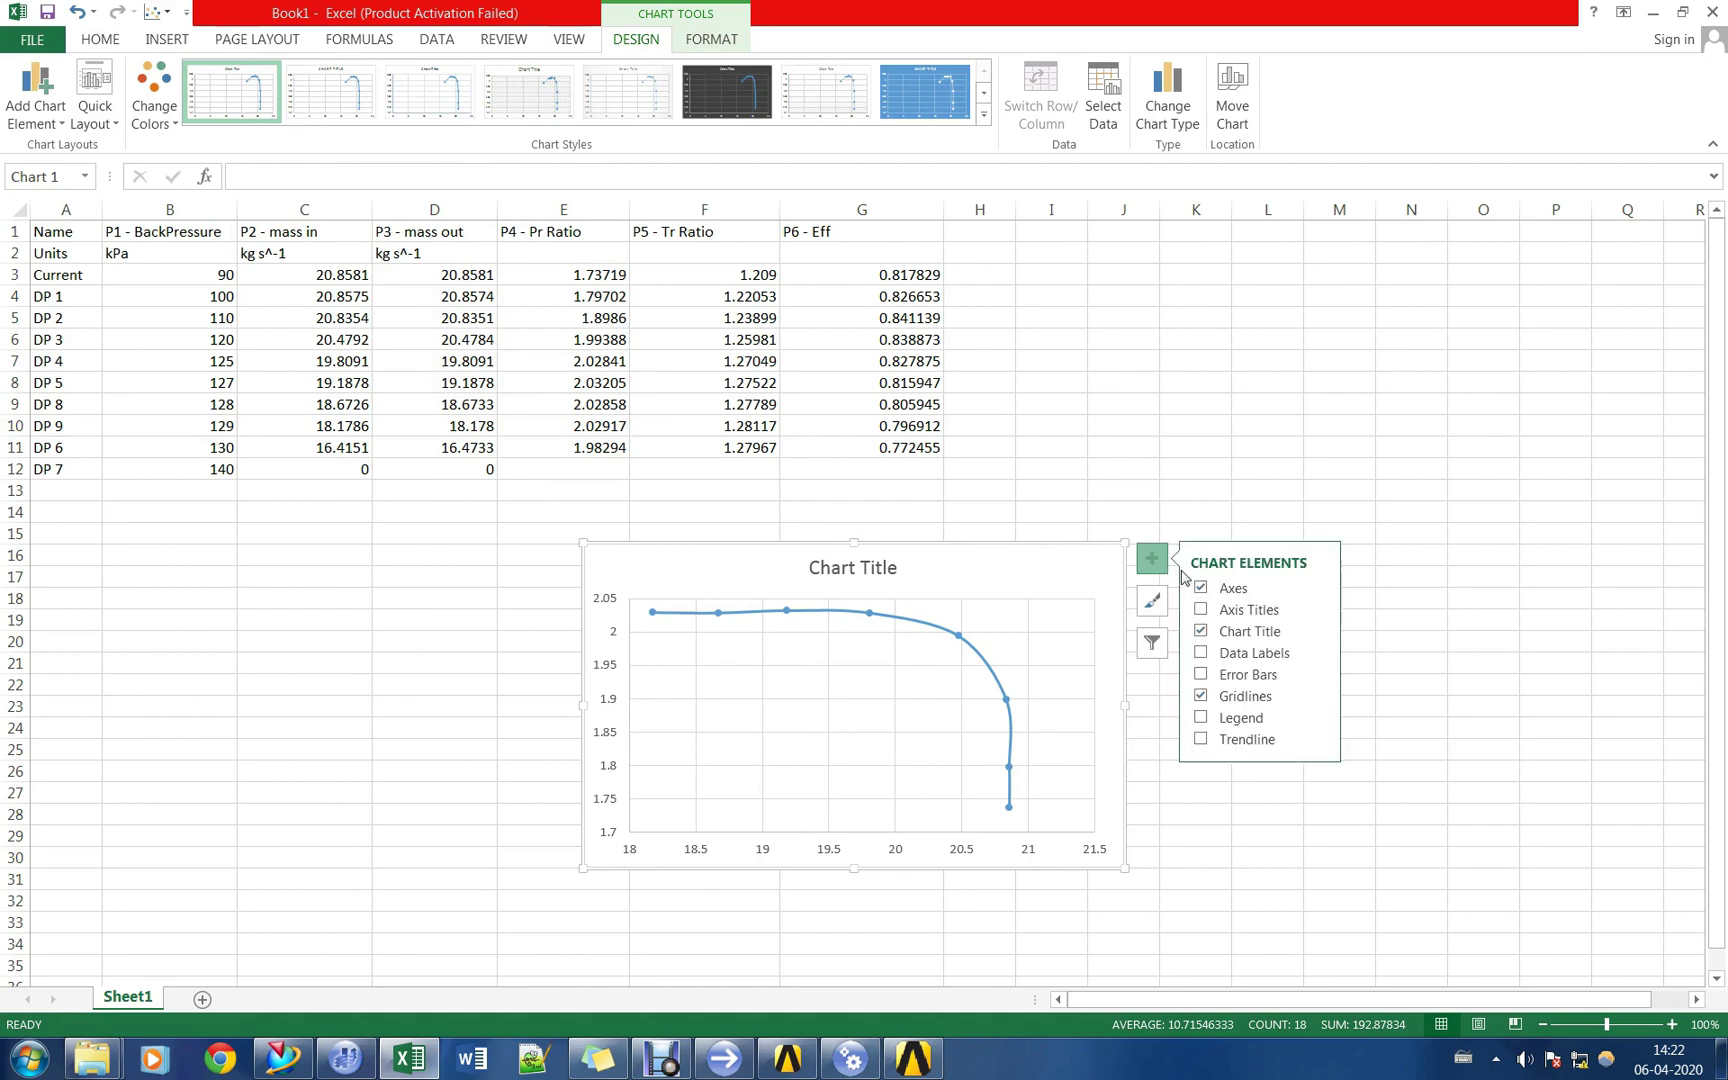
left_click(1248, 610)
Title the chart's horizontal axis "Mass flow" and its vertical axis "Pr ratio".
left_click(887, 841)
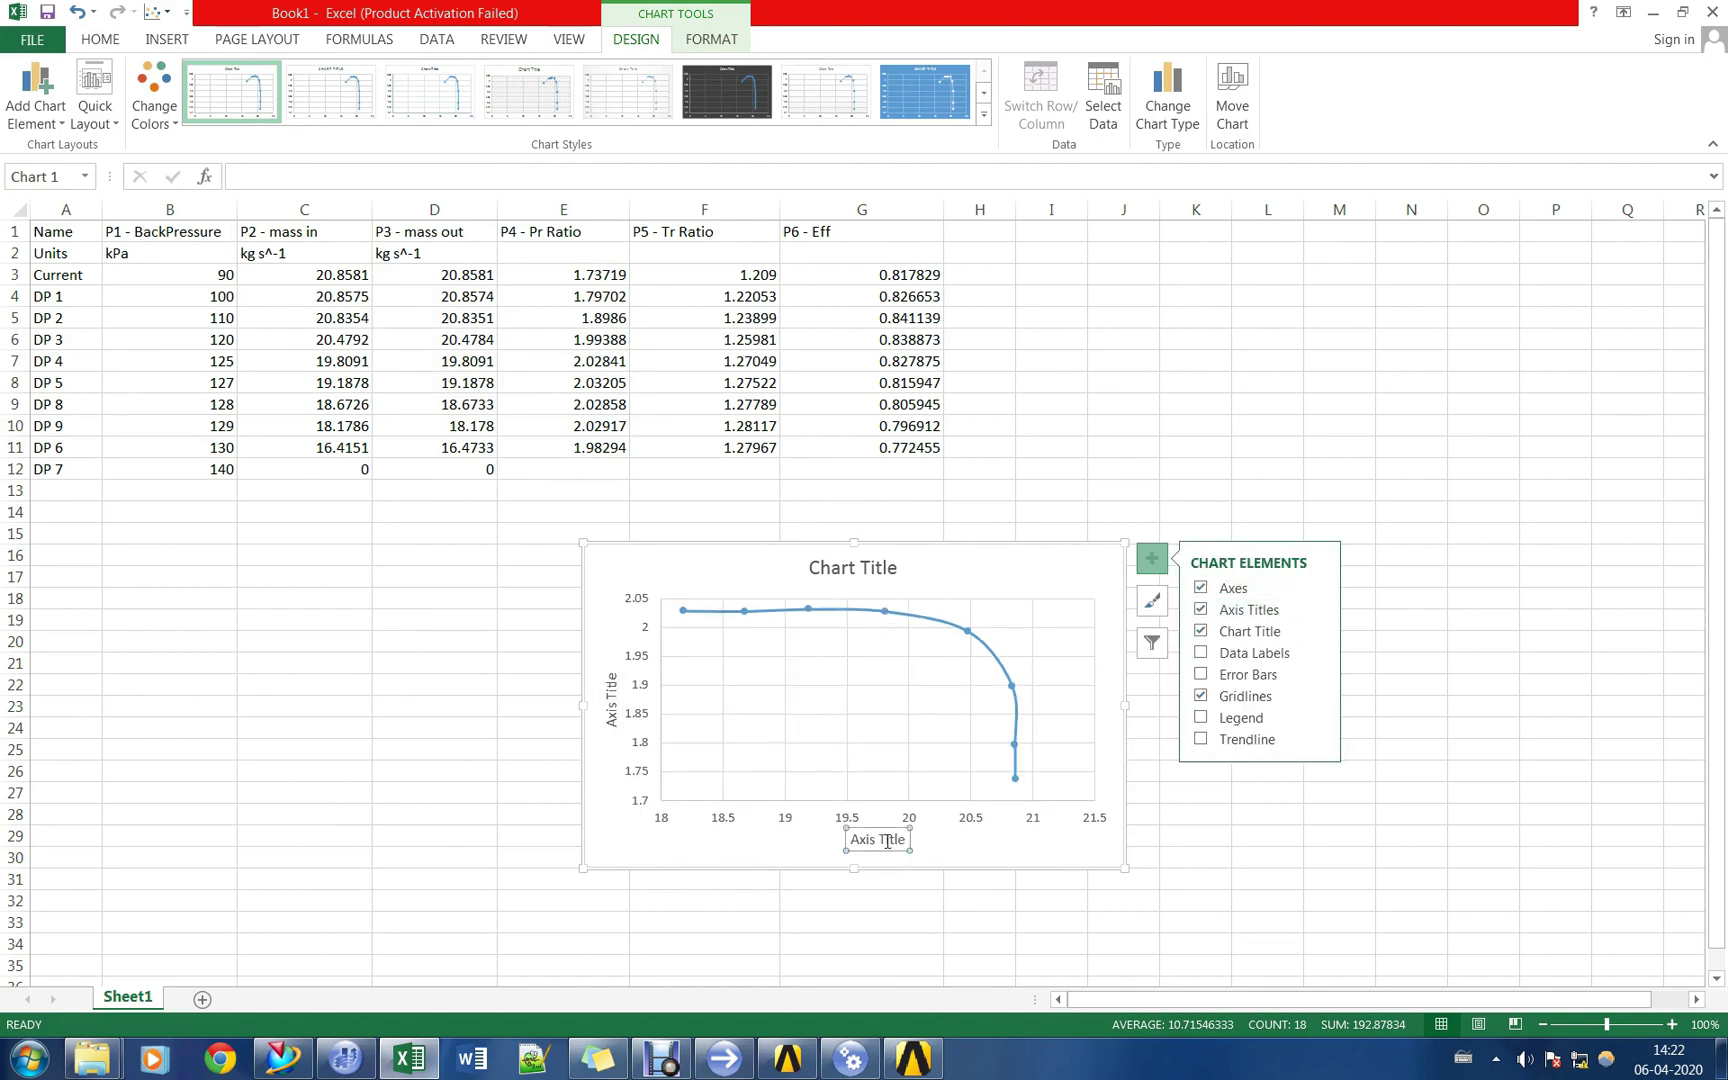
triple_click(887, 841)
type("Mass flow")
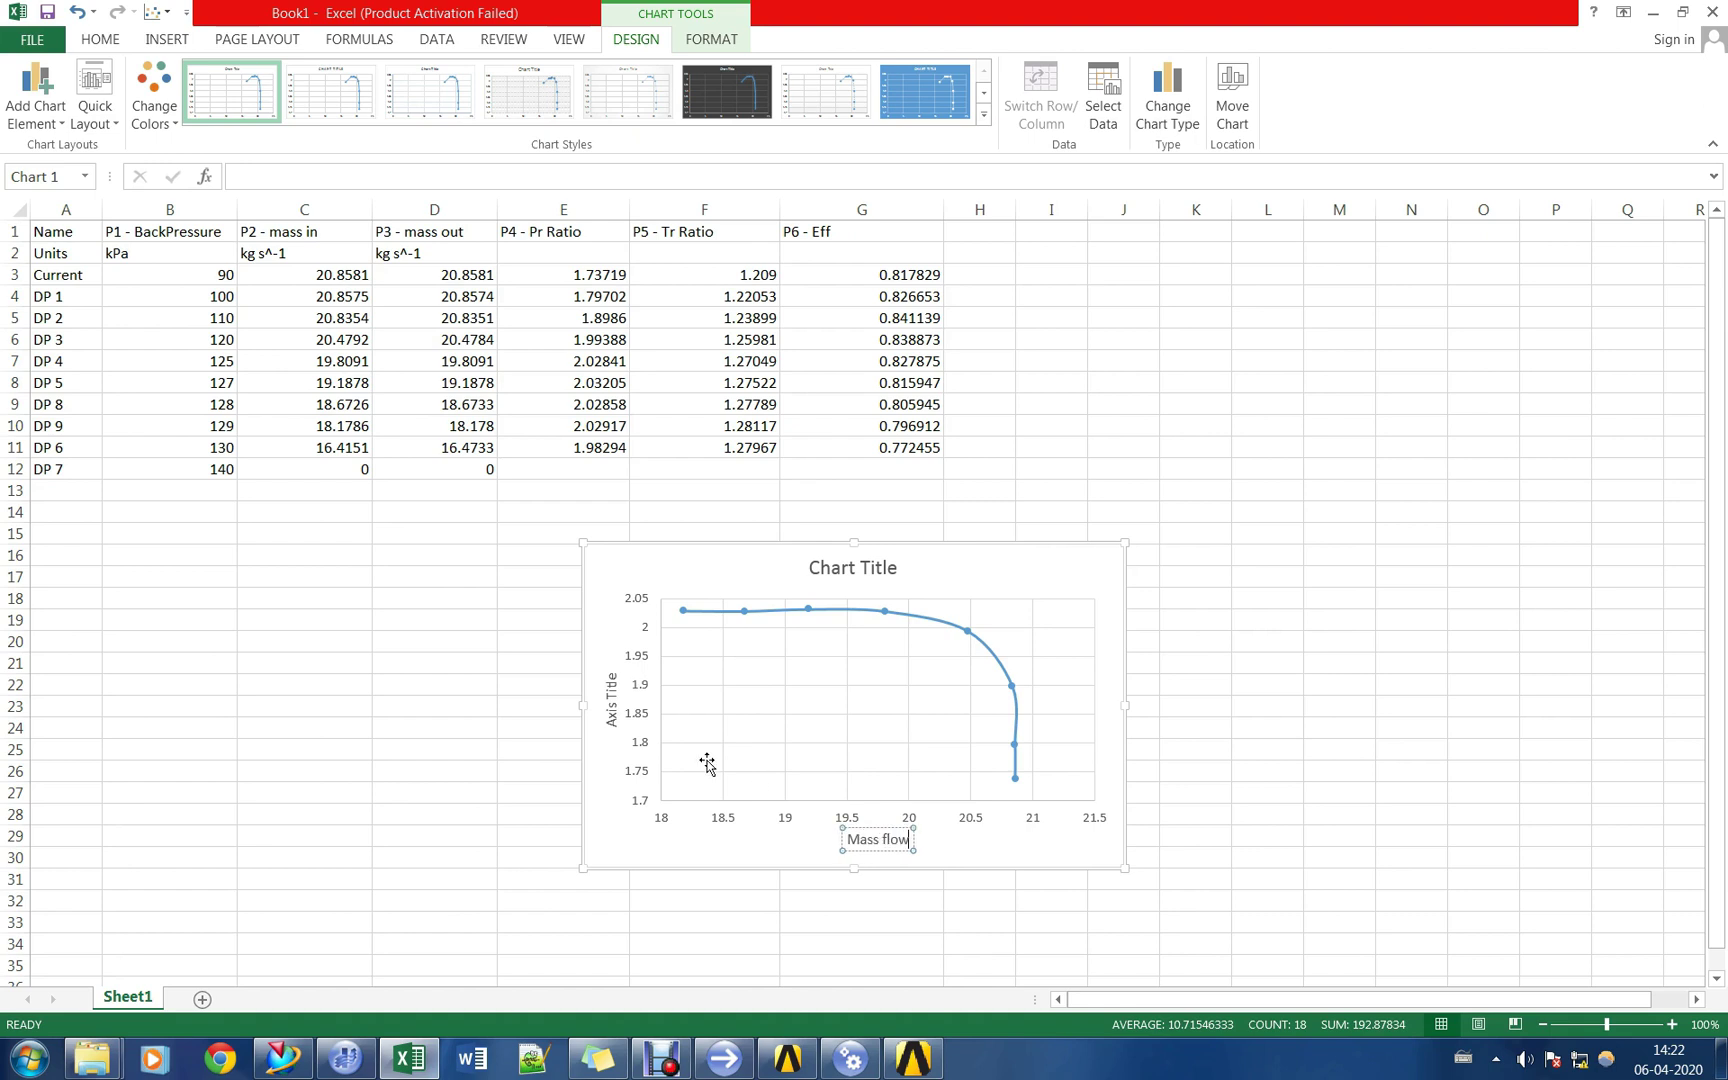
double_click(612, 703)
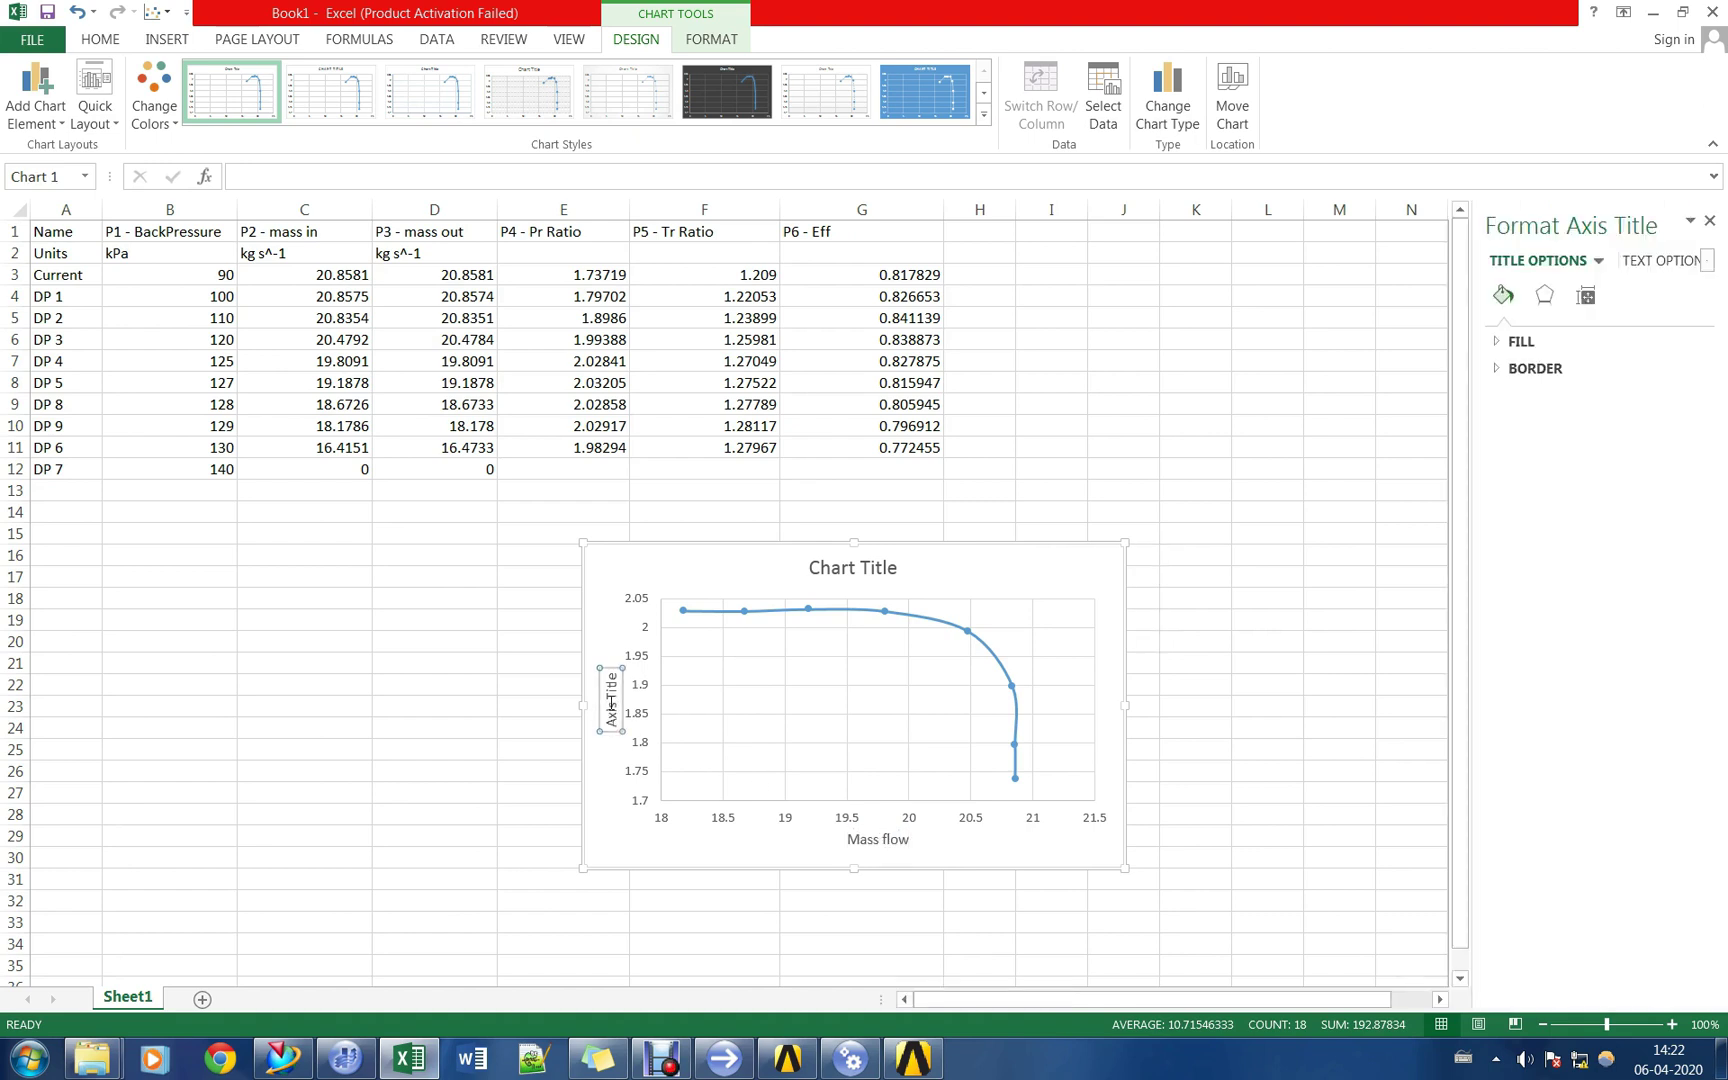
triple_click(612, 703)
key("BackSpace")
type("Pr ratio")
Move the pressure ratio chart under columns B to E and paste a copy of it at cell G15.
left_click_drag(678, 561, 323, 547)
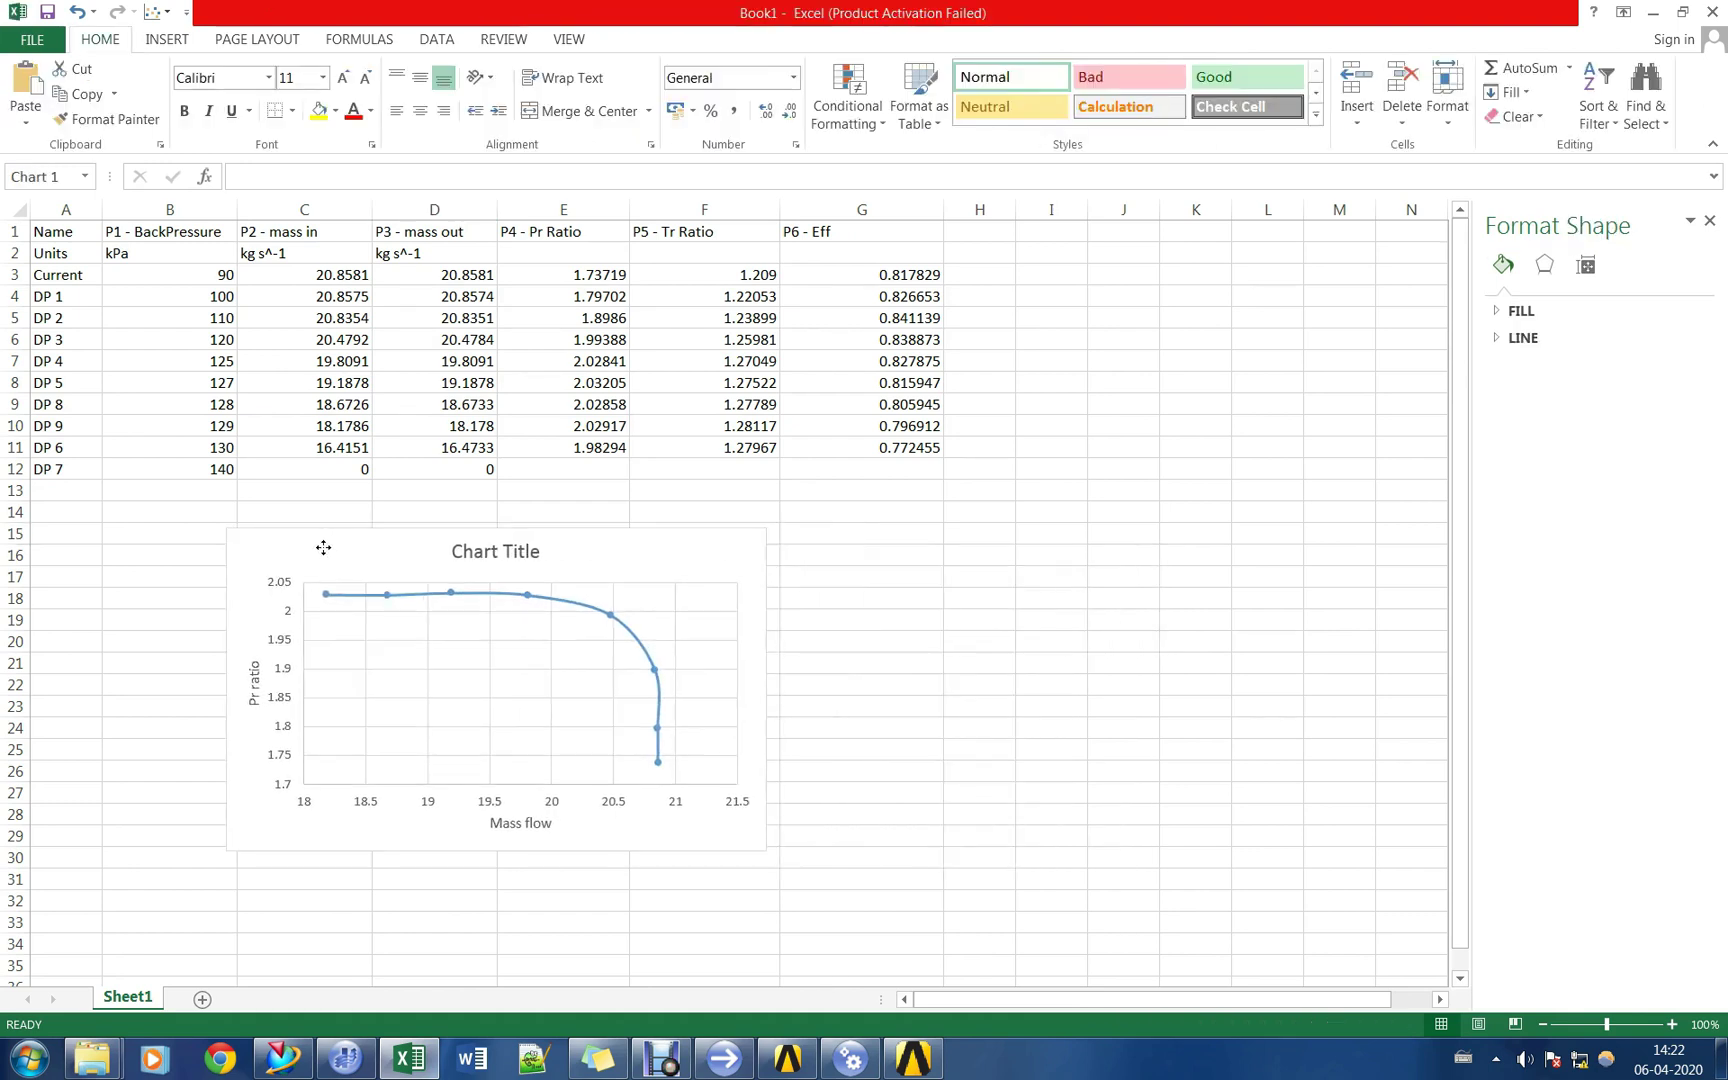
key("ctrl+c")
left_click(867, 543)
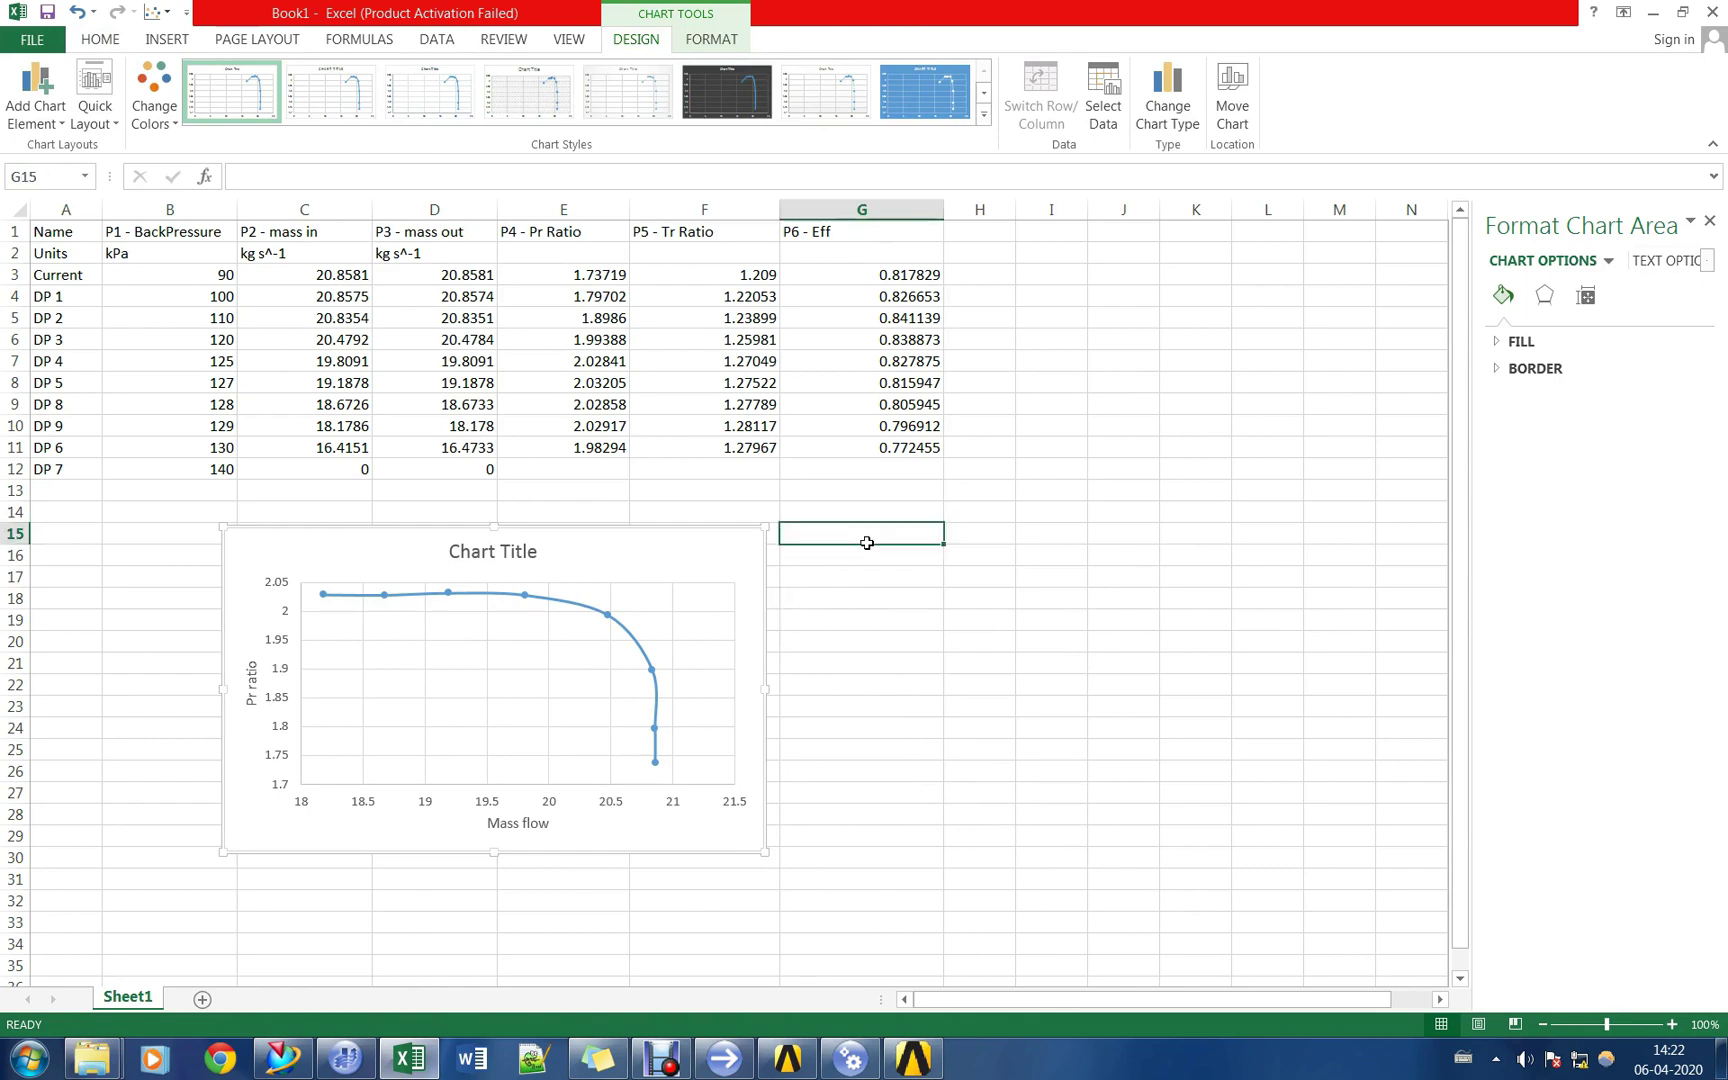
key("ctrl+v")
Change the copied chart's Y values from Pr Ratio to the Eff values in G3:G10.
left_click(975, 591)
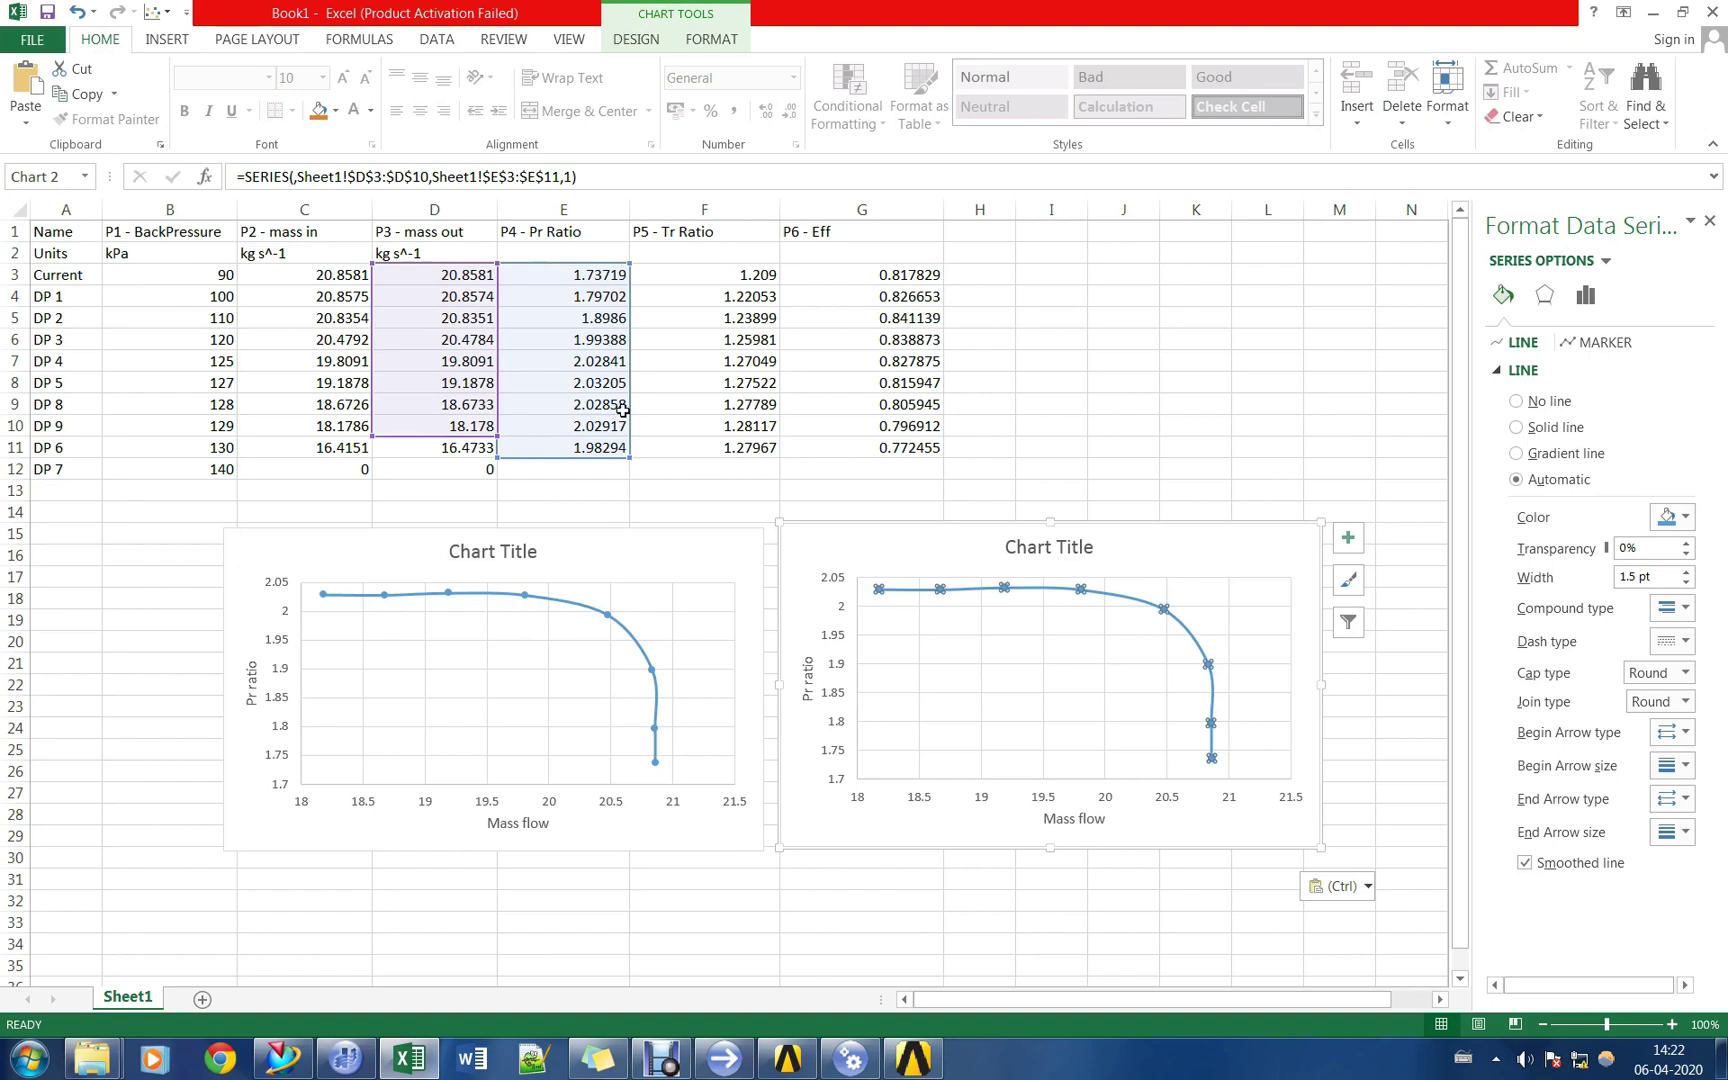
left_click_drag(659, 418, 940, 442)
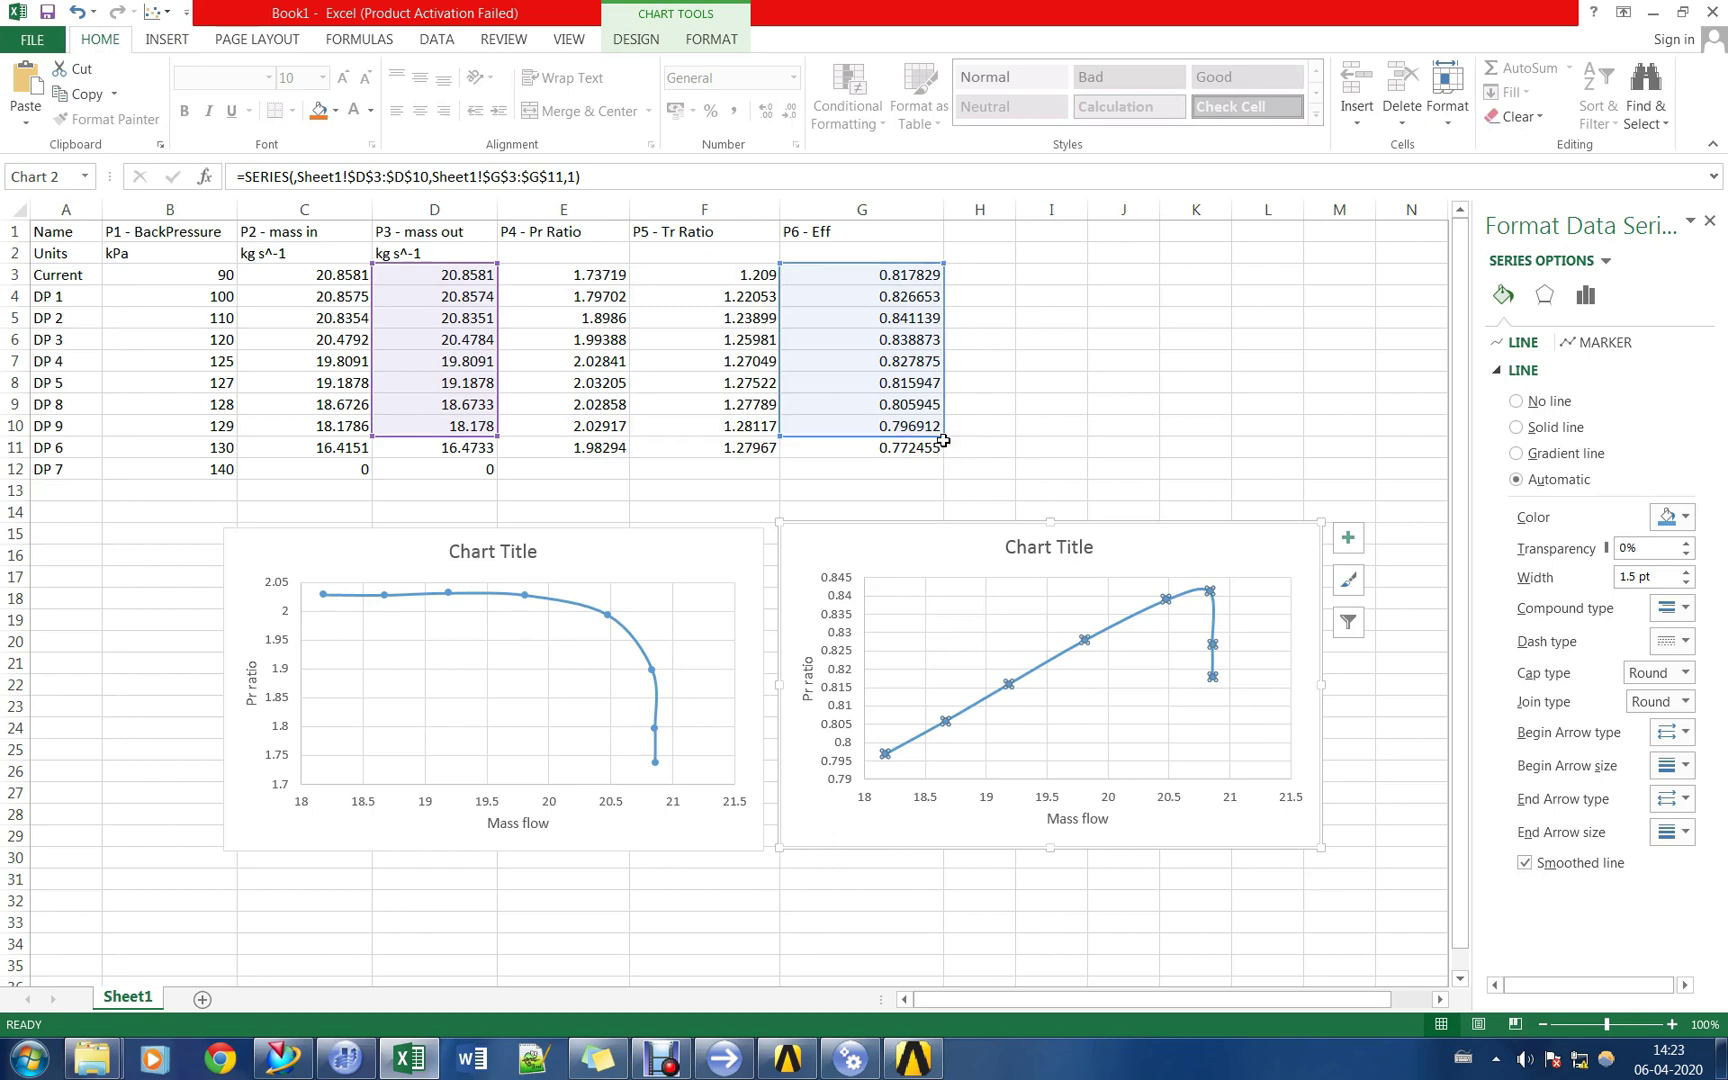
left_click(1083, 450)
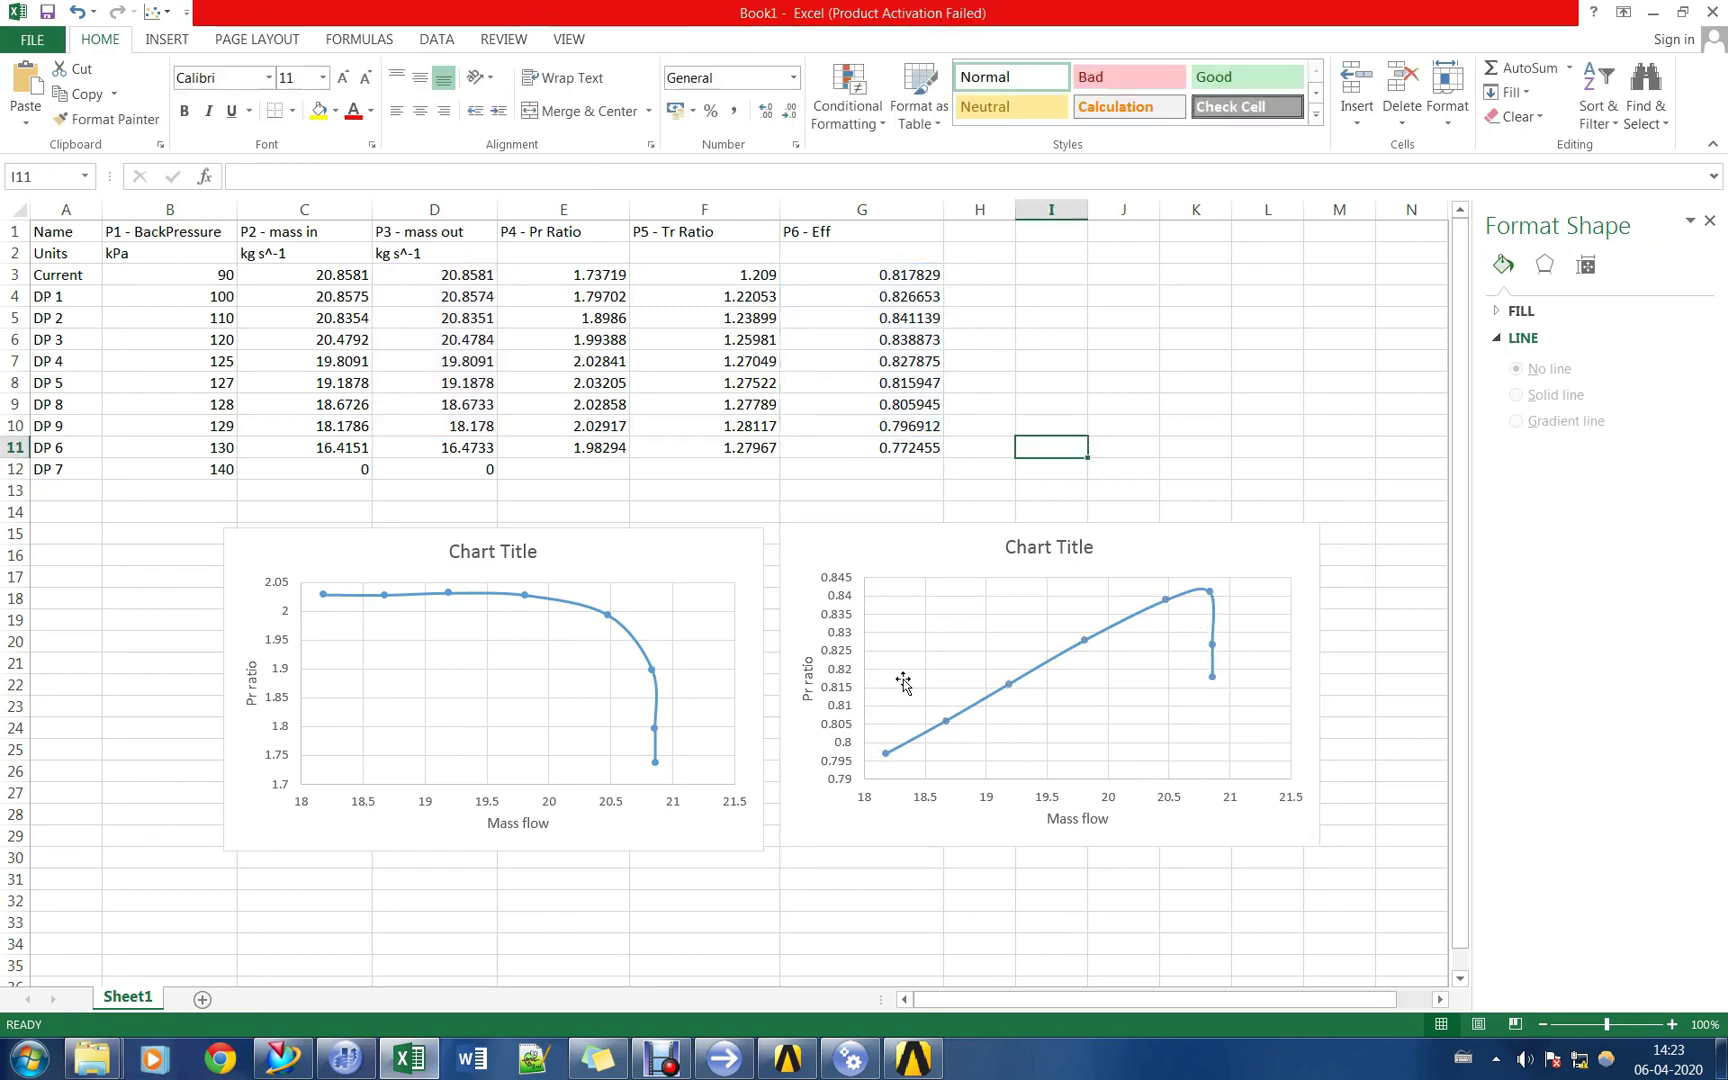
Rename the copied chart's vertical axis title as "Efficiency".
left_click(815, 682)
triple_click(810, 680)
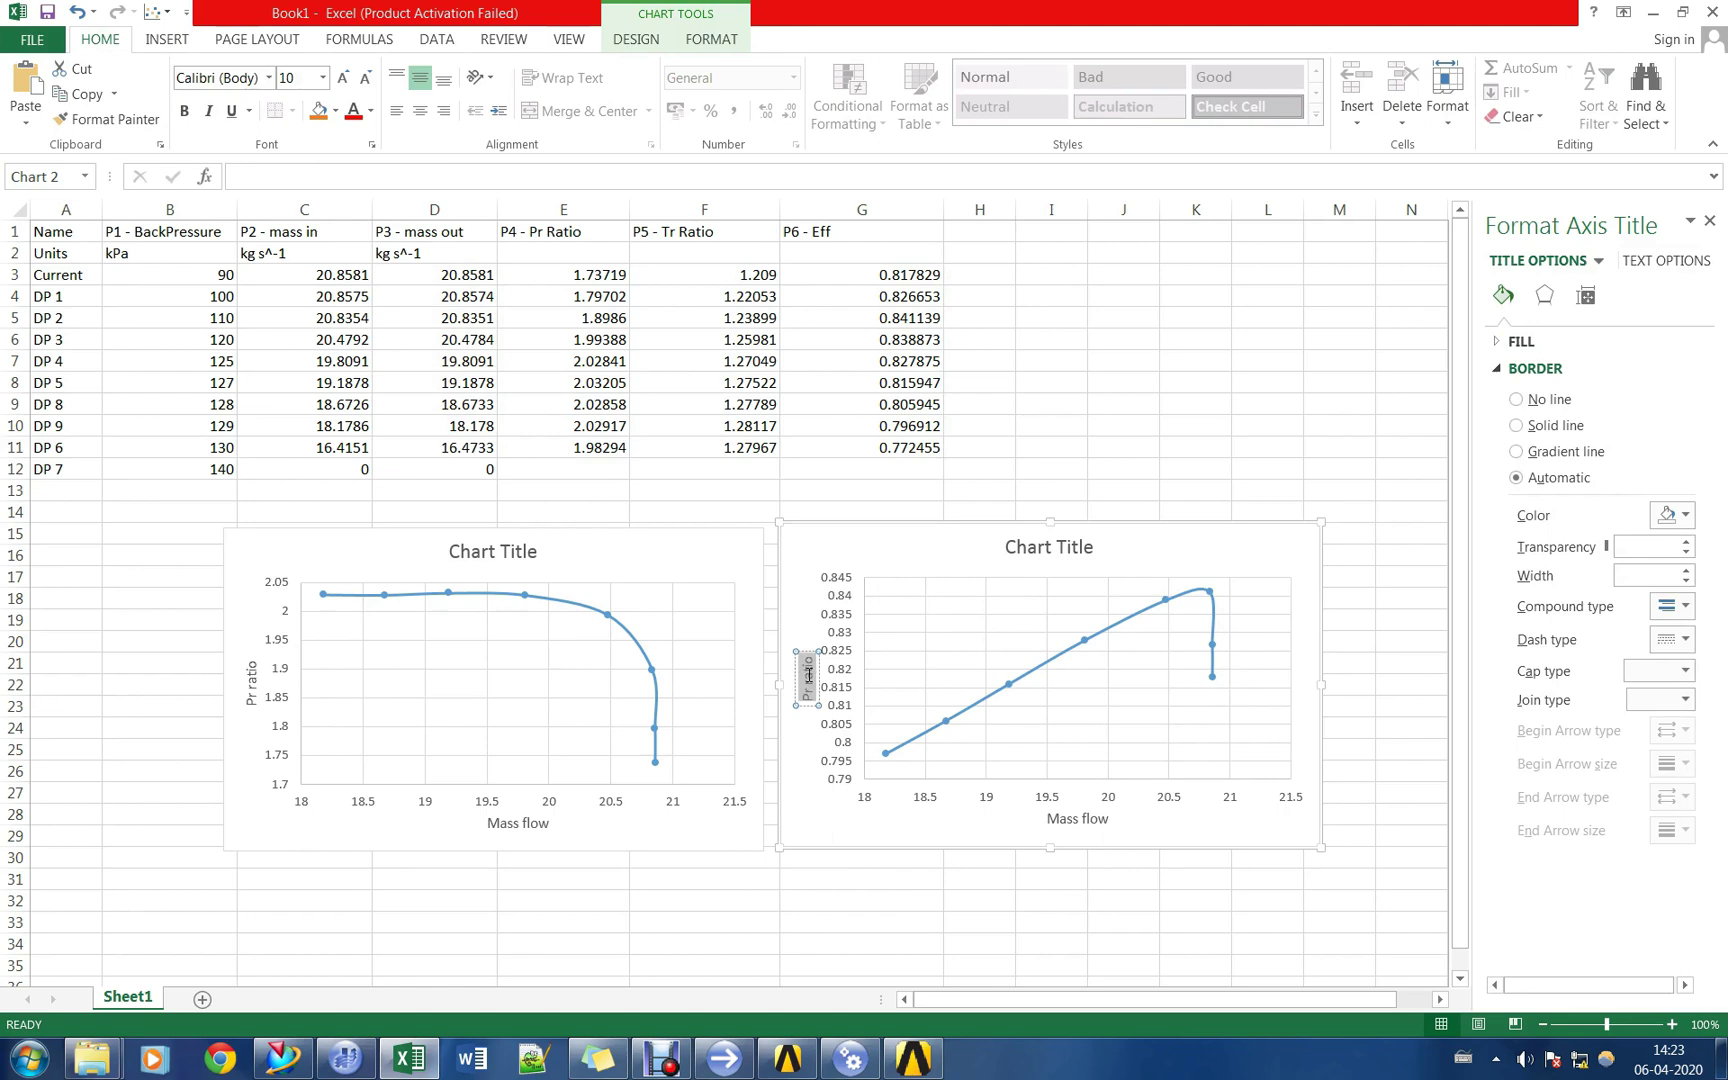
key("BackSpace")
type("Efficiency")
left_click(1138, 386)
Title the pressure ratio chart "Compr characteristics".
left_click(483, 549)
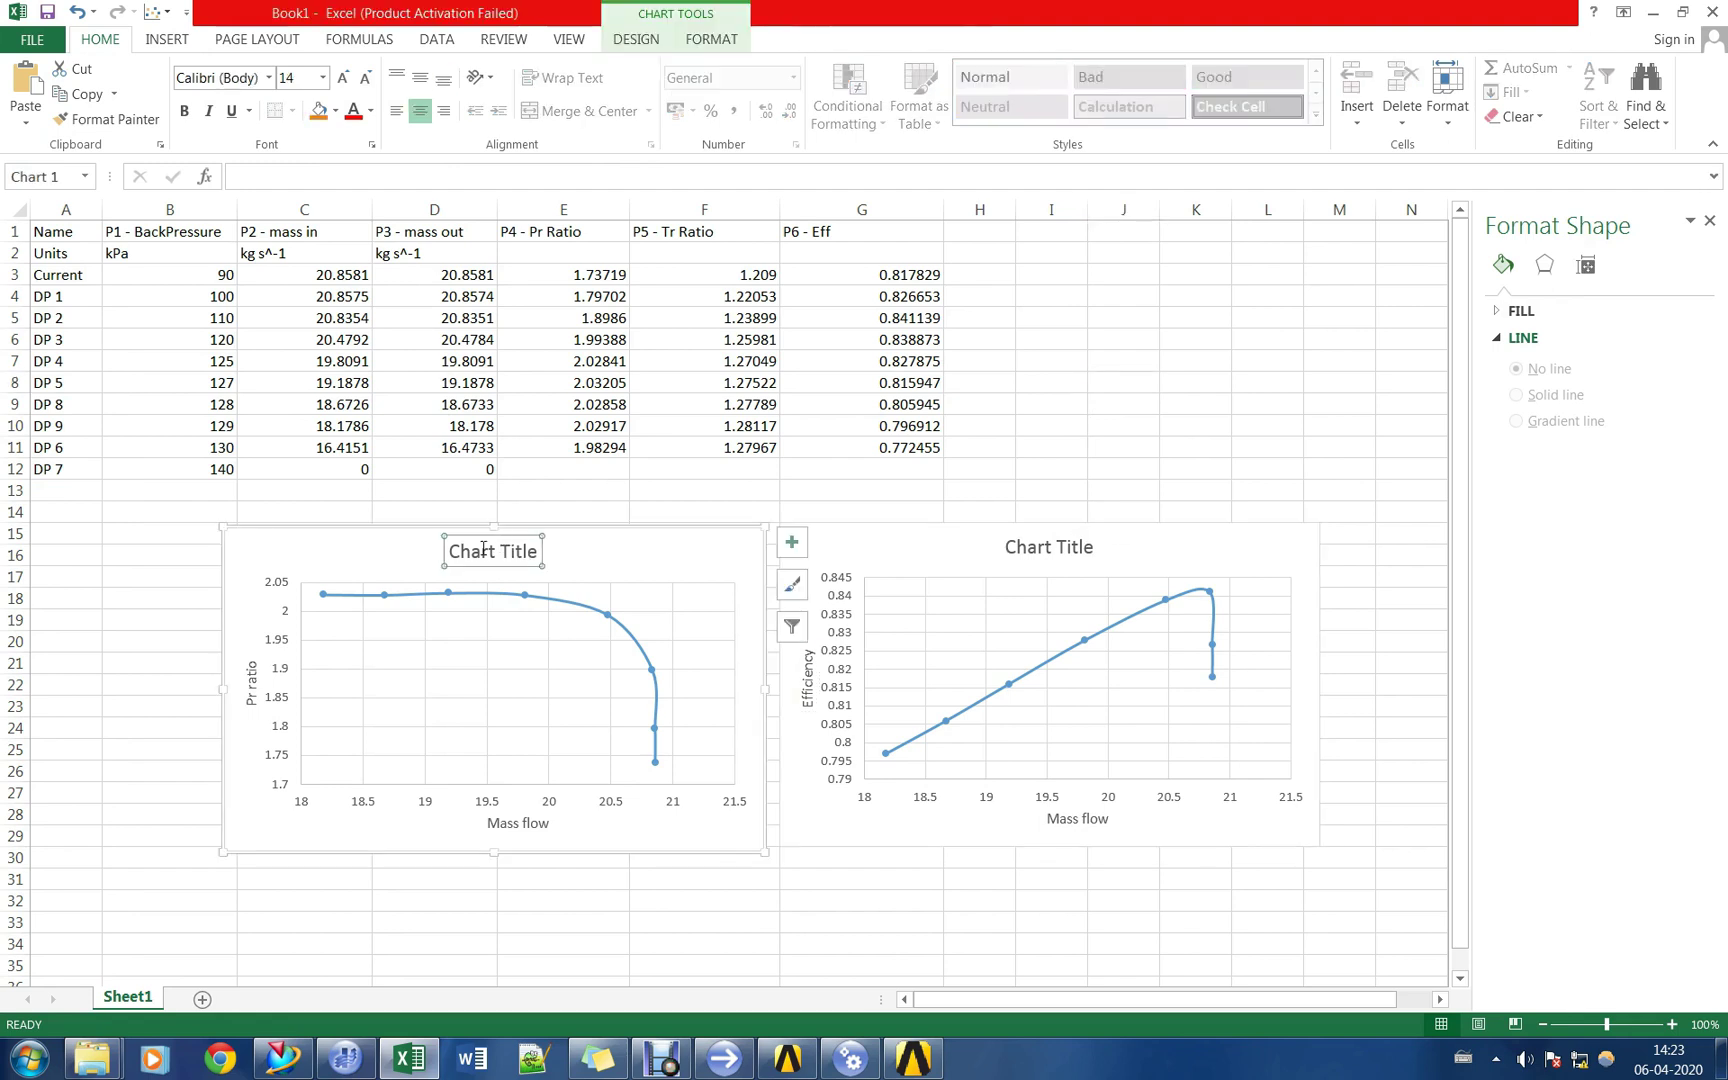
triple_click(508, 562)
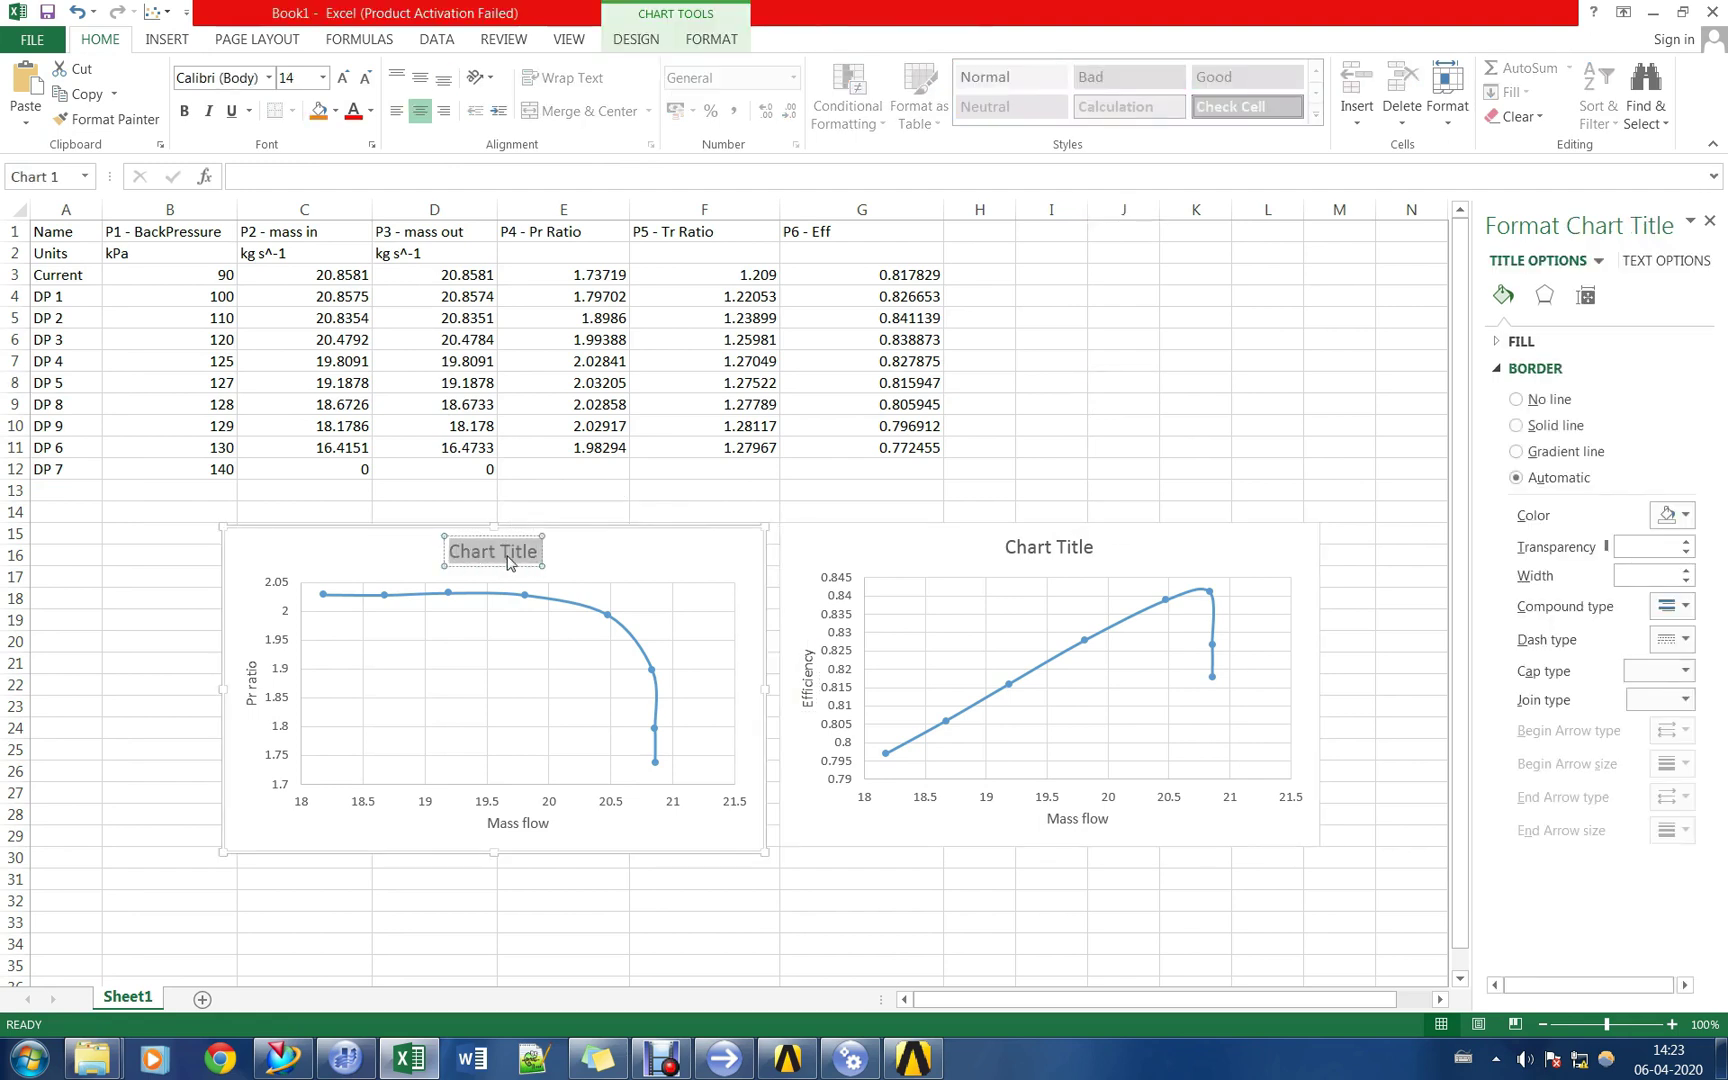
type("Compr")
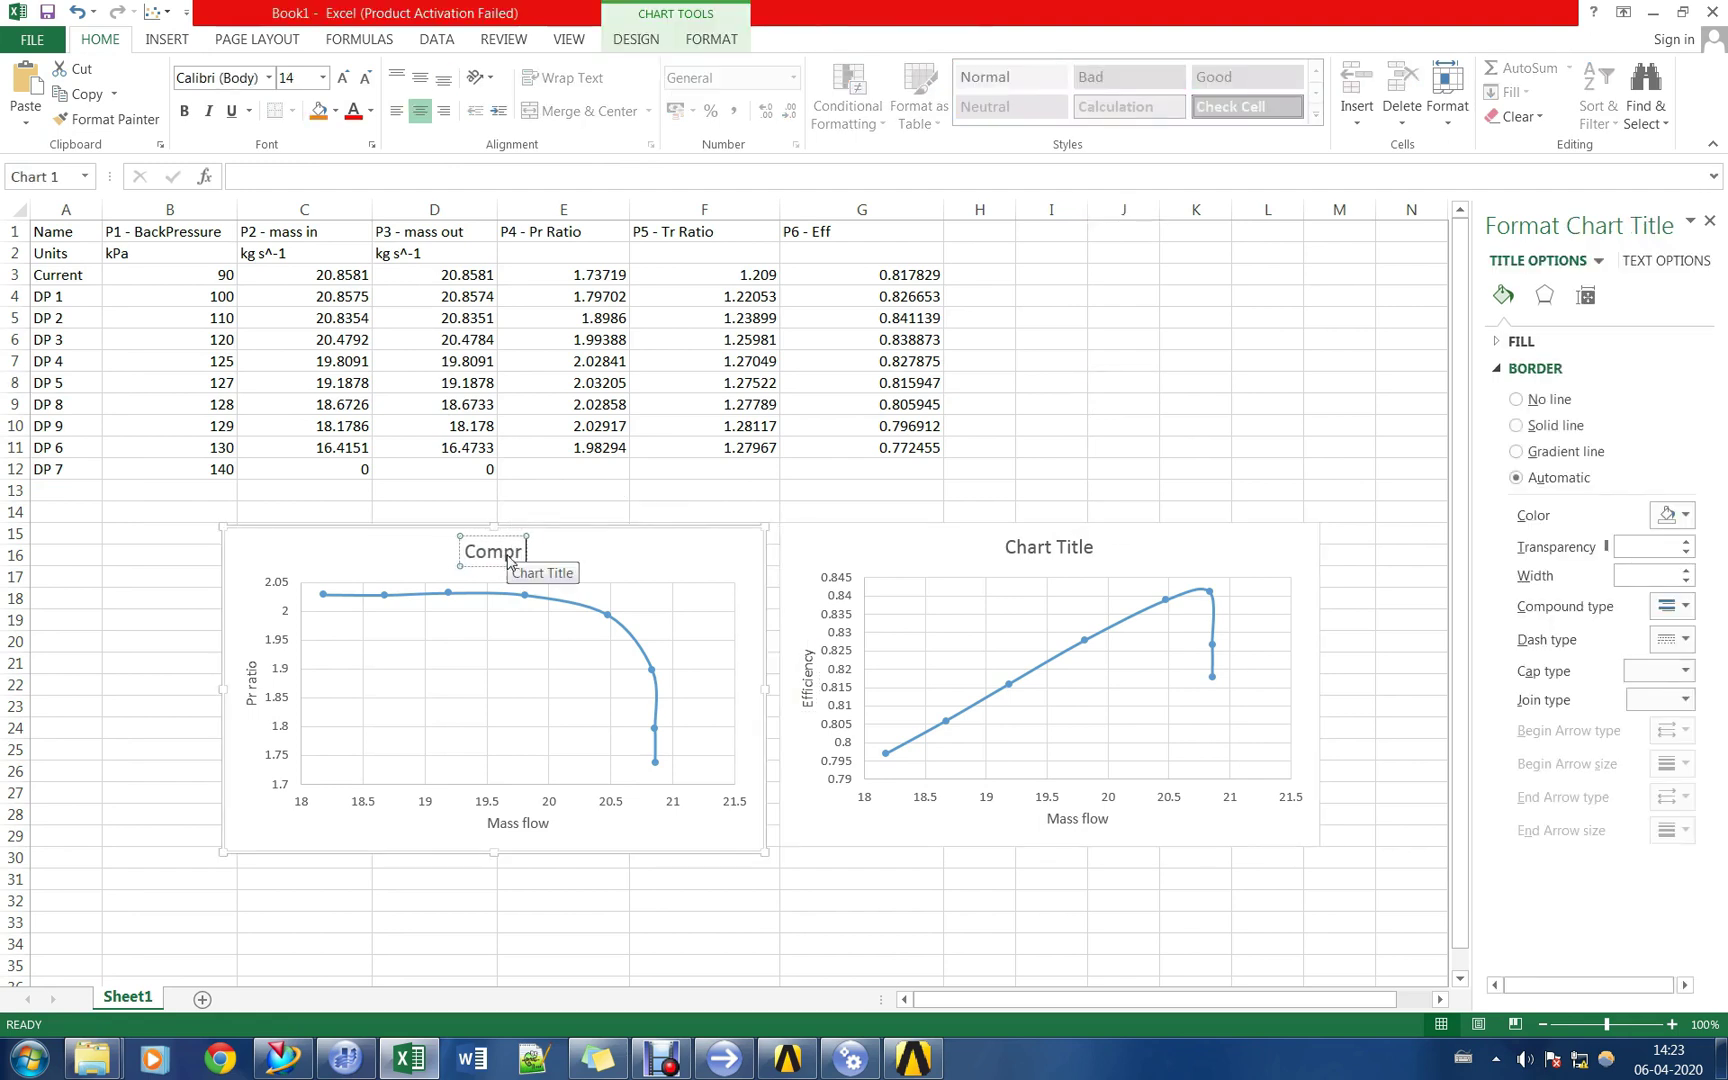
type(" characteris")
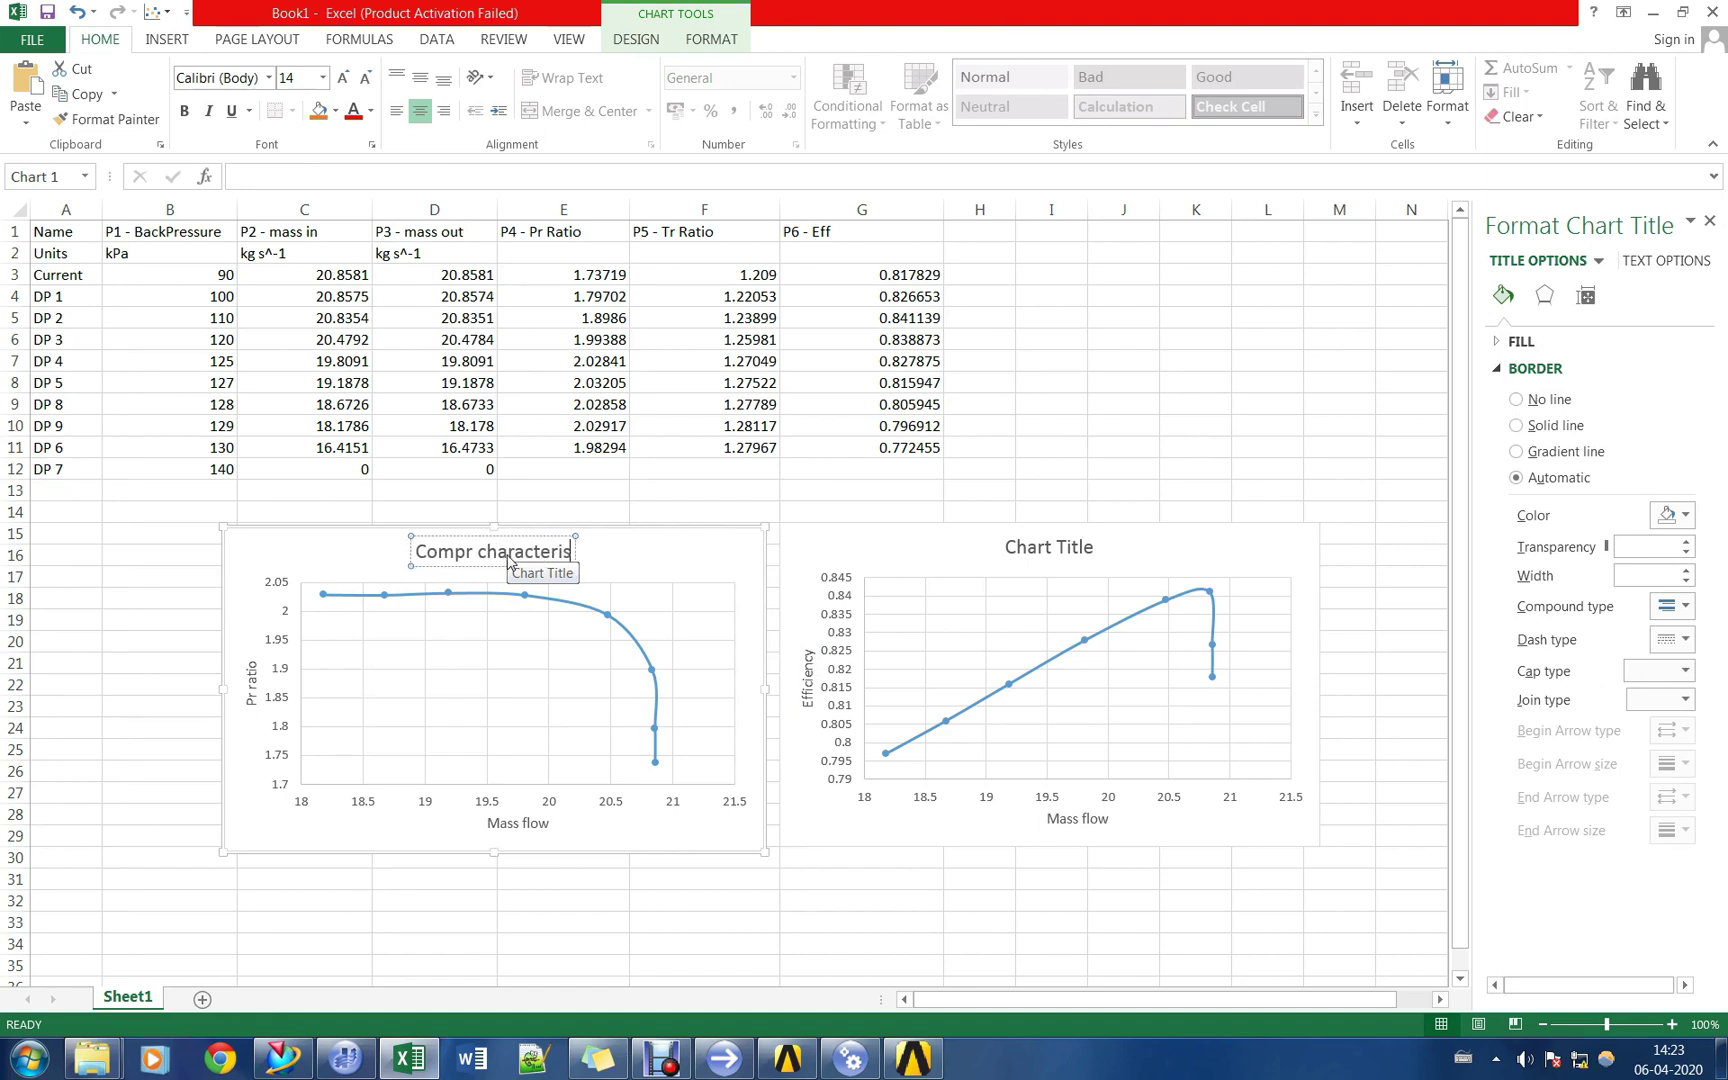
type("itics")
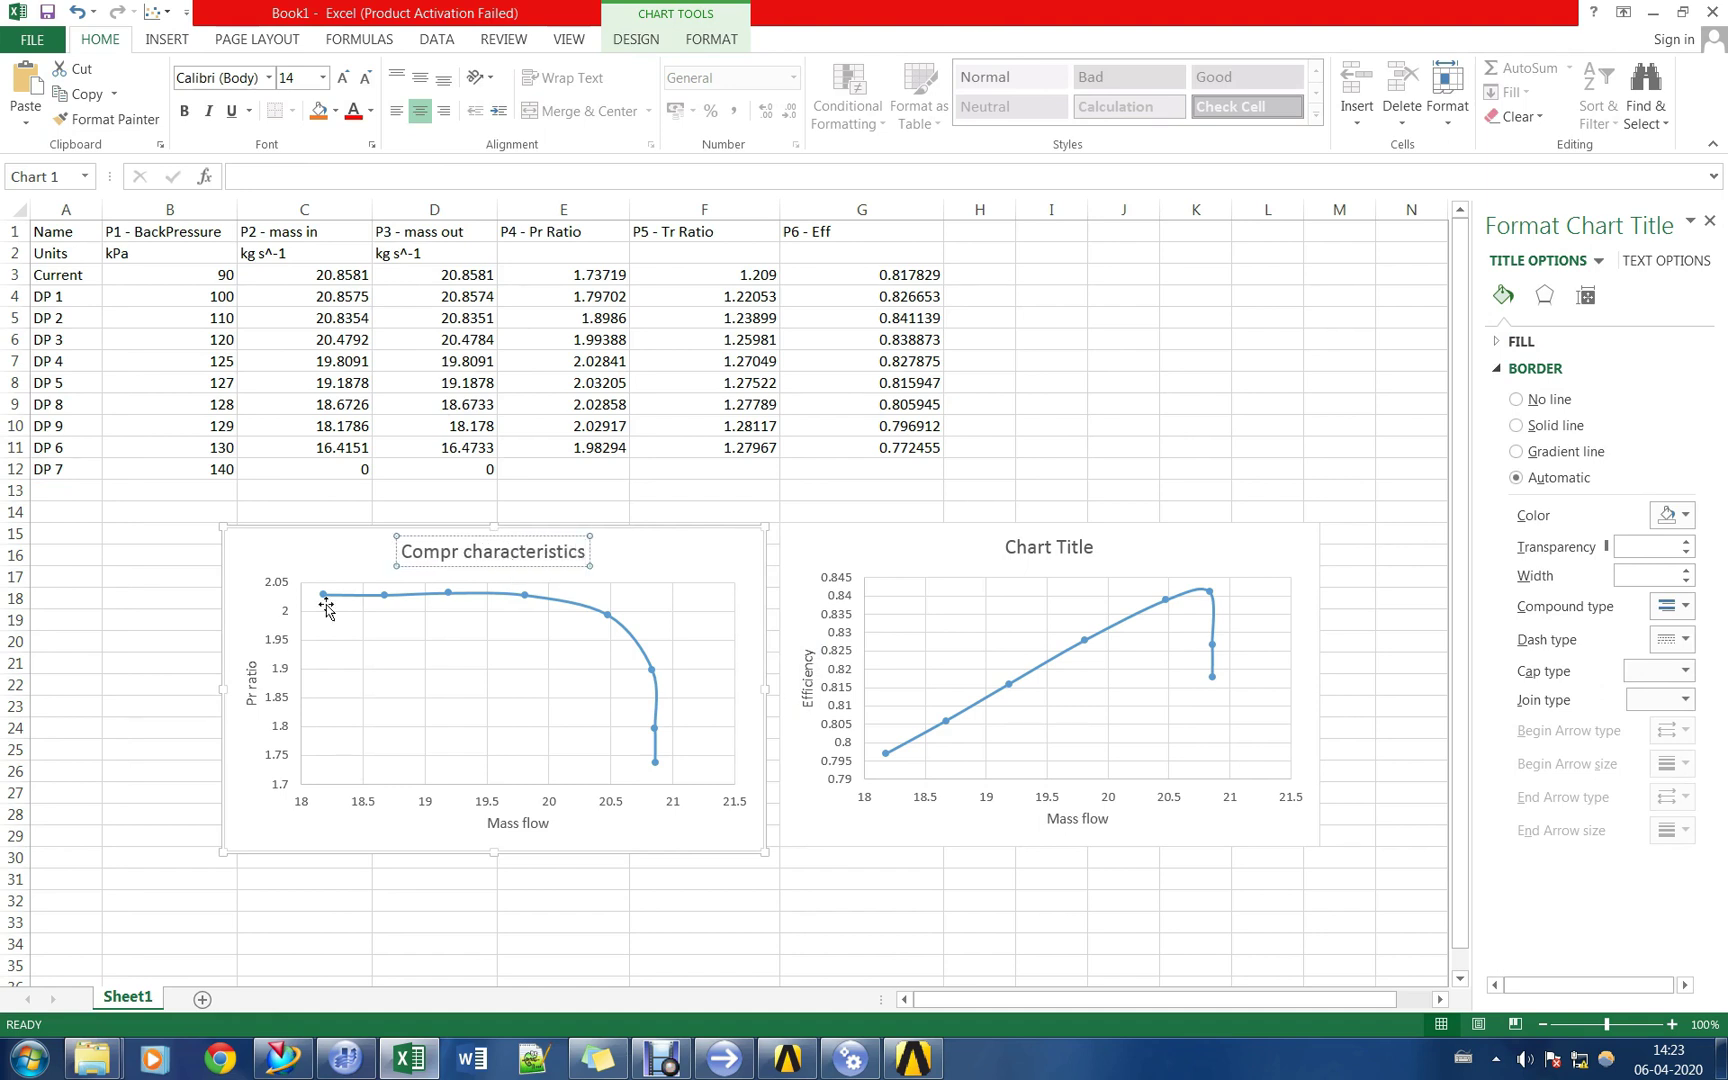
Copy the title "Compr characteristics" into the efficiency chart's title, keeping text only.
triple_click(456, 552)
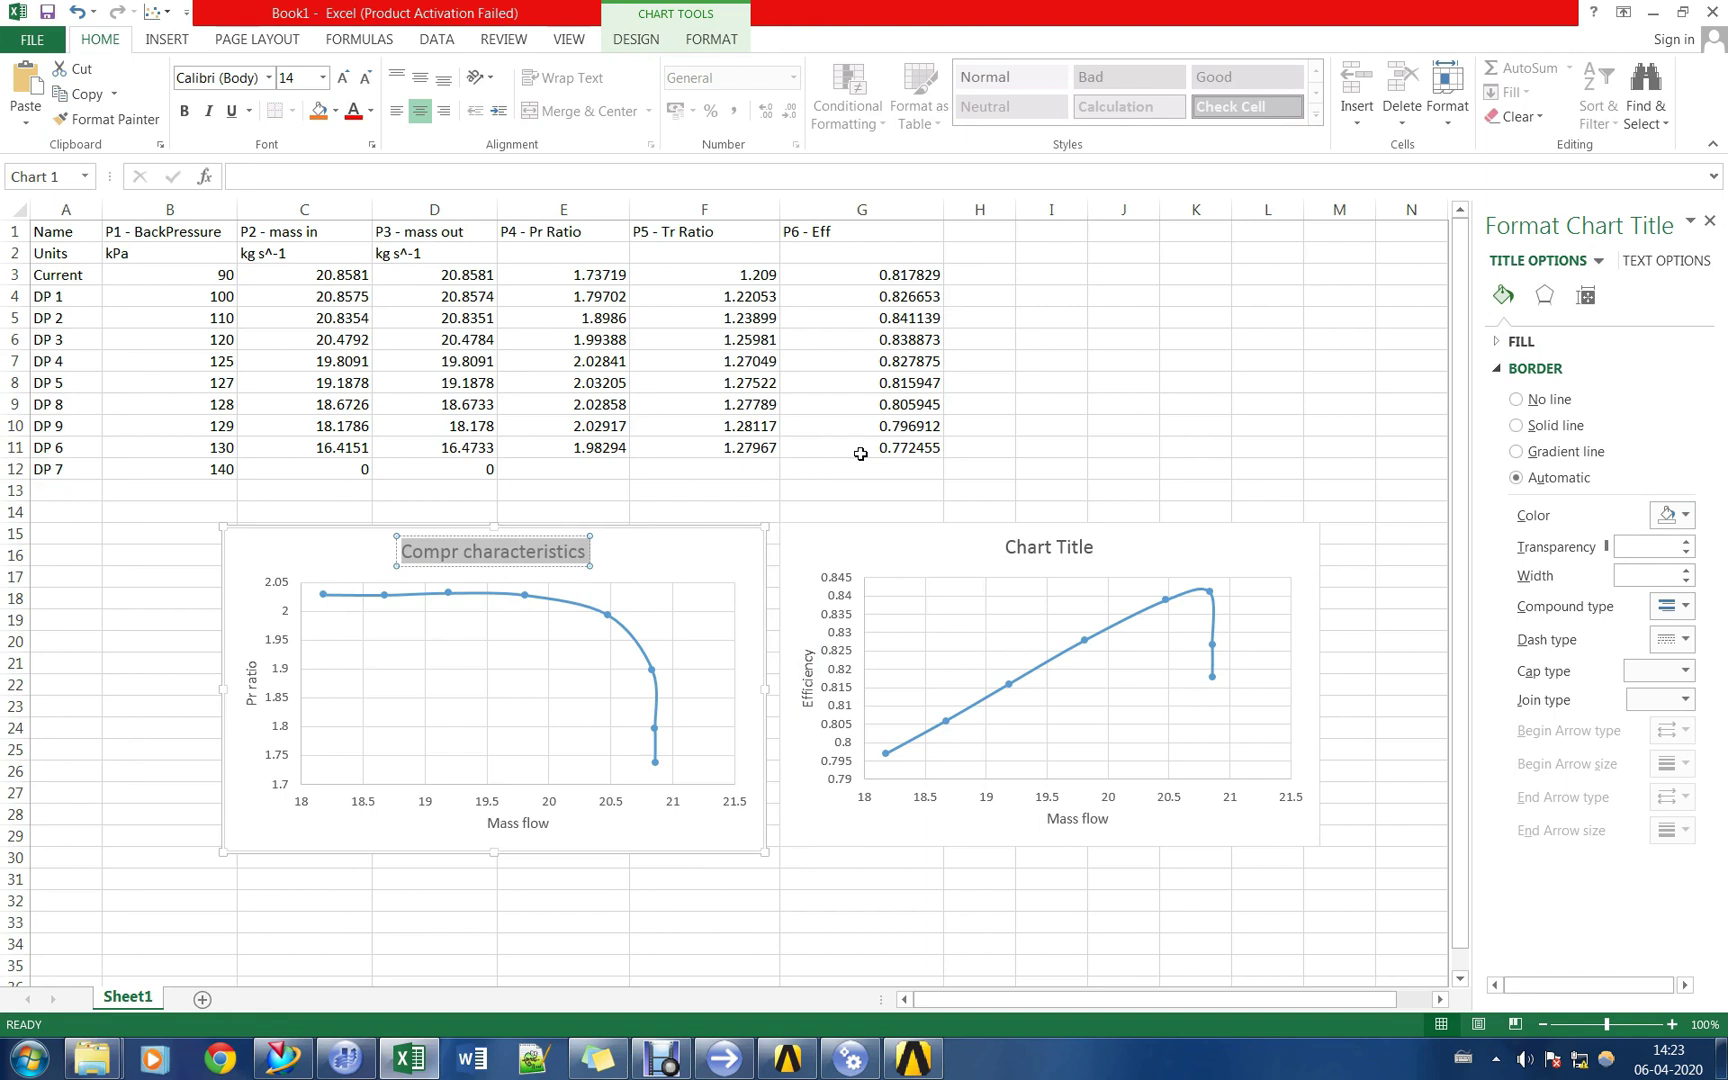
left_click(1034, 397)
left_click(1034, 545)
triple_click(1048, 547)
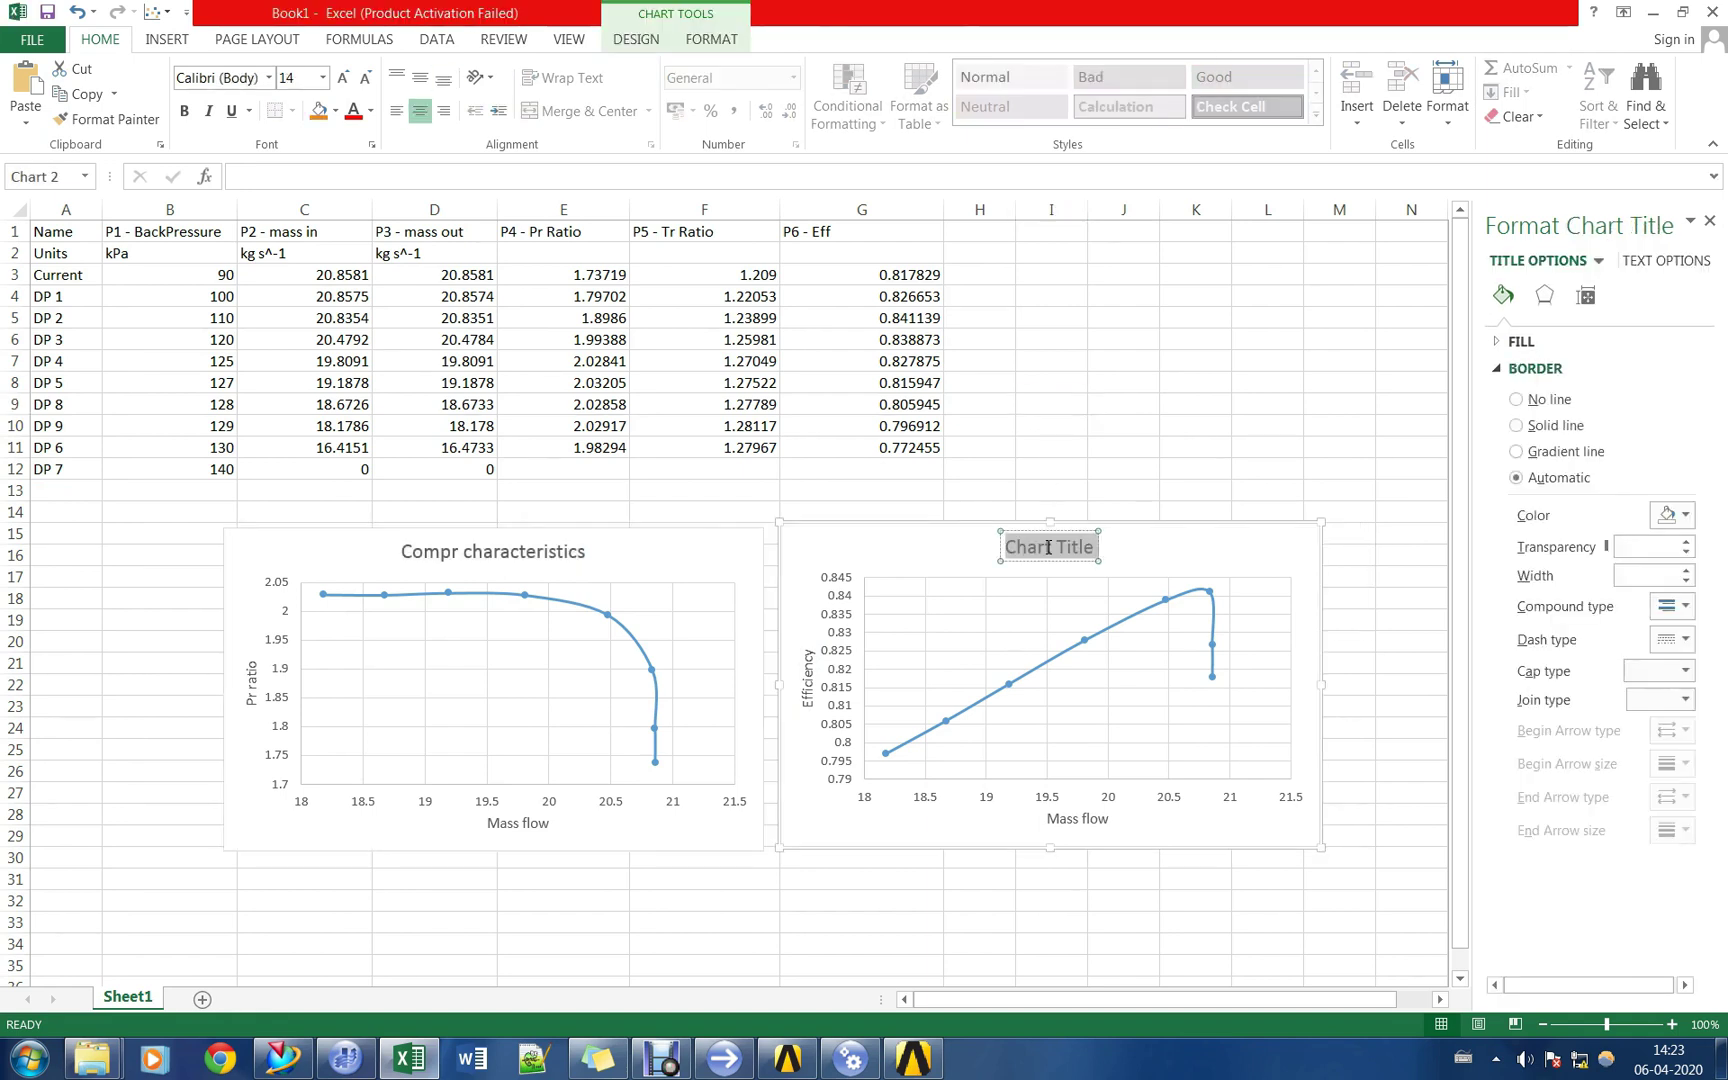
key("ctrl+v")
left_click(1195, 583)
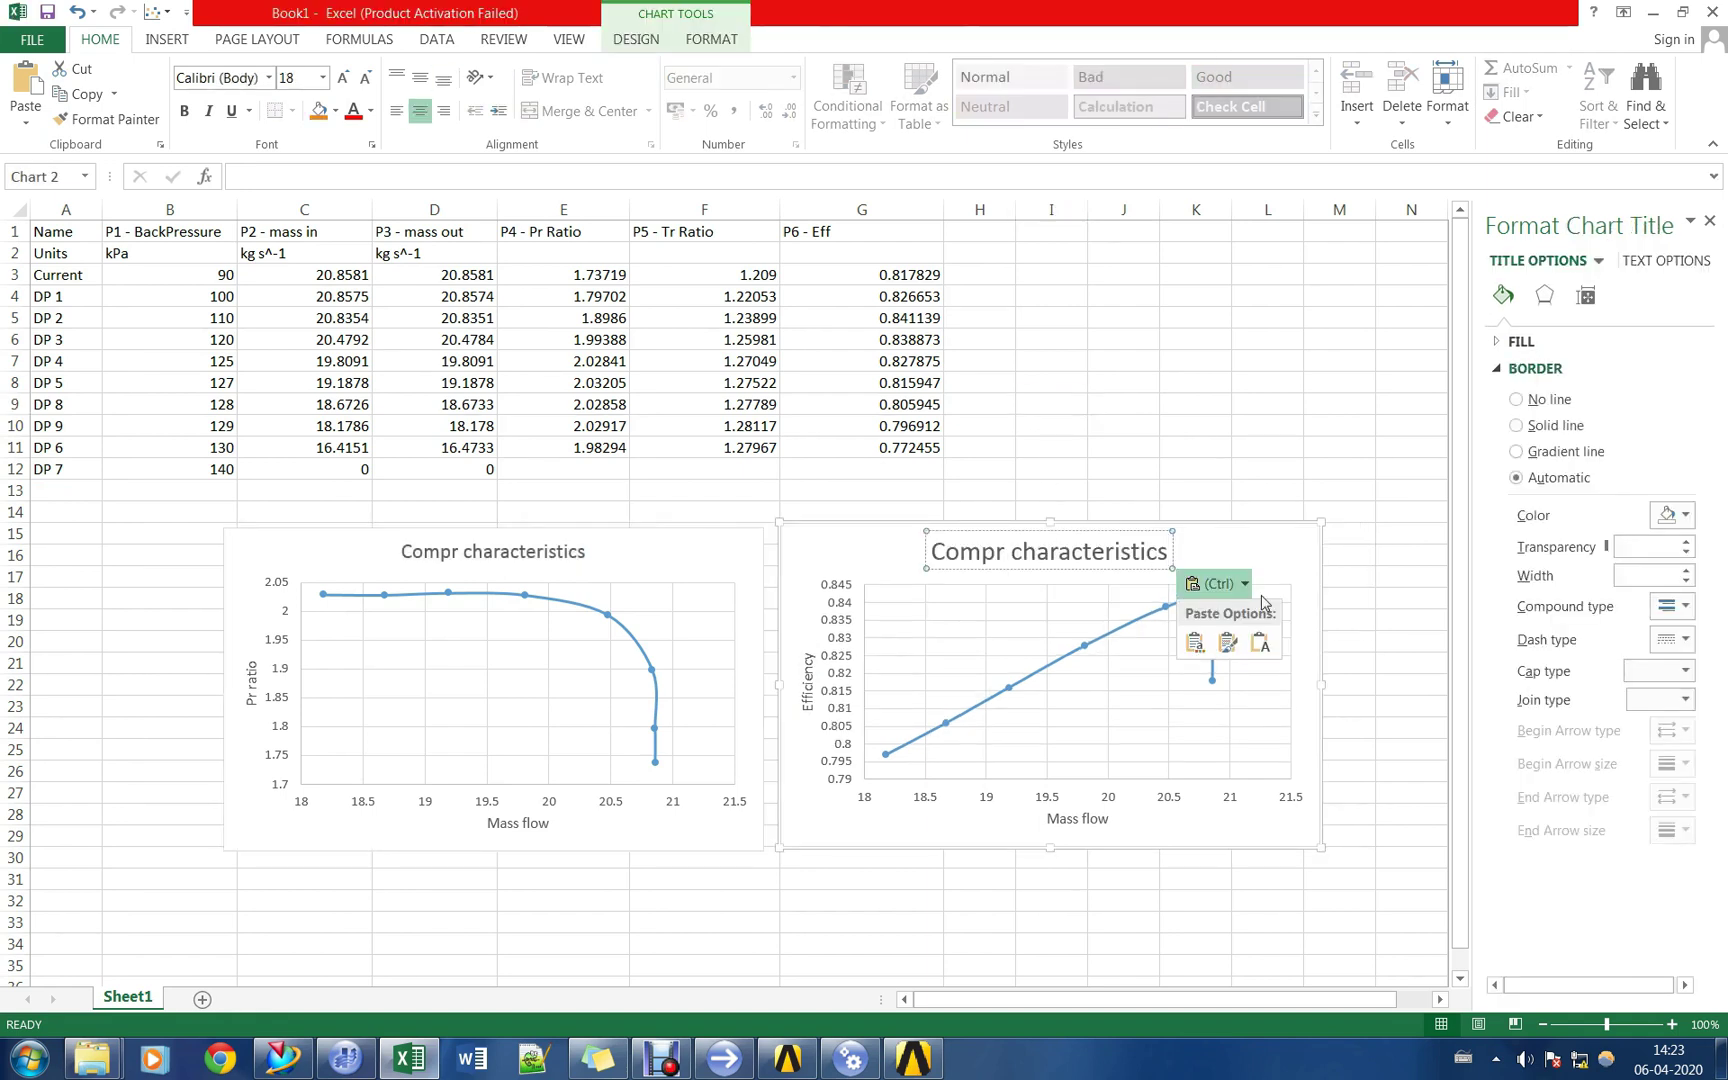
left_click(1260, 646)
Replace the second word of the efficiency chart's title so that it reads "Compr Efficiency".
double_click(1088, 547)
type("Eff")
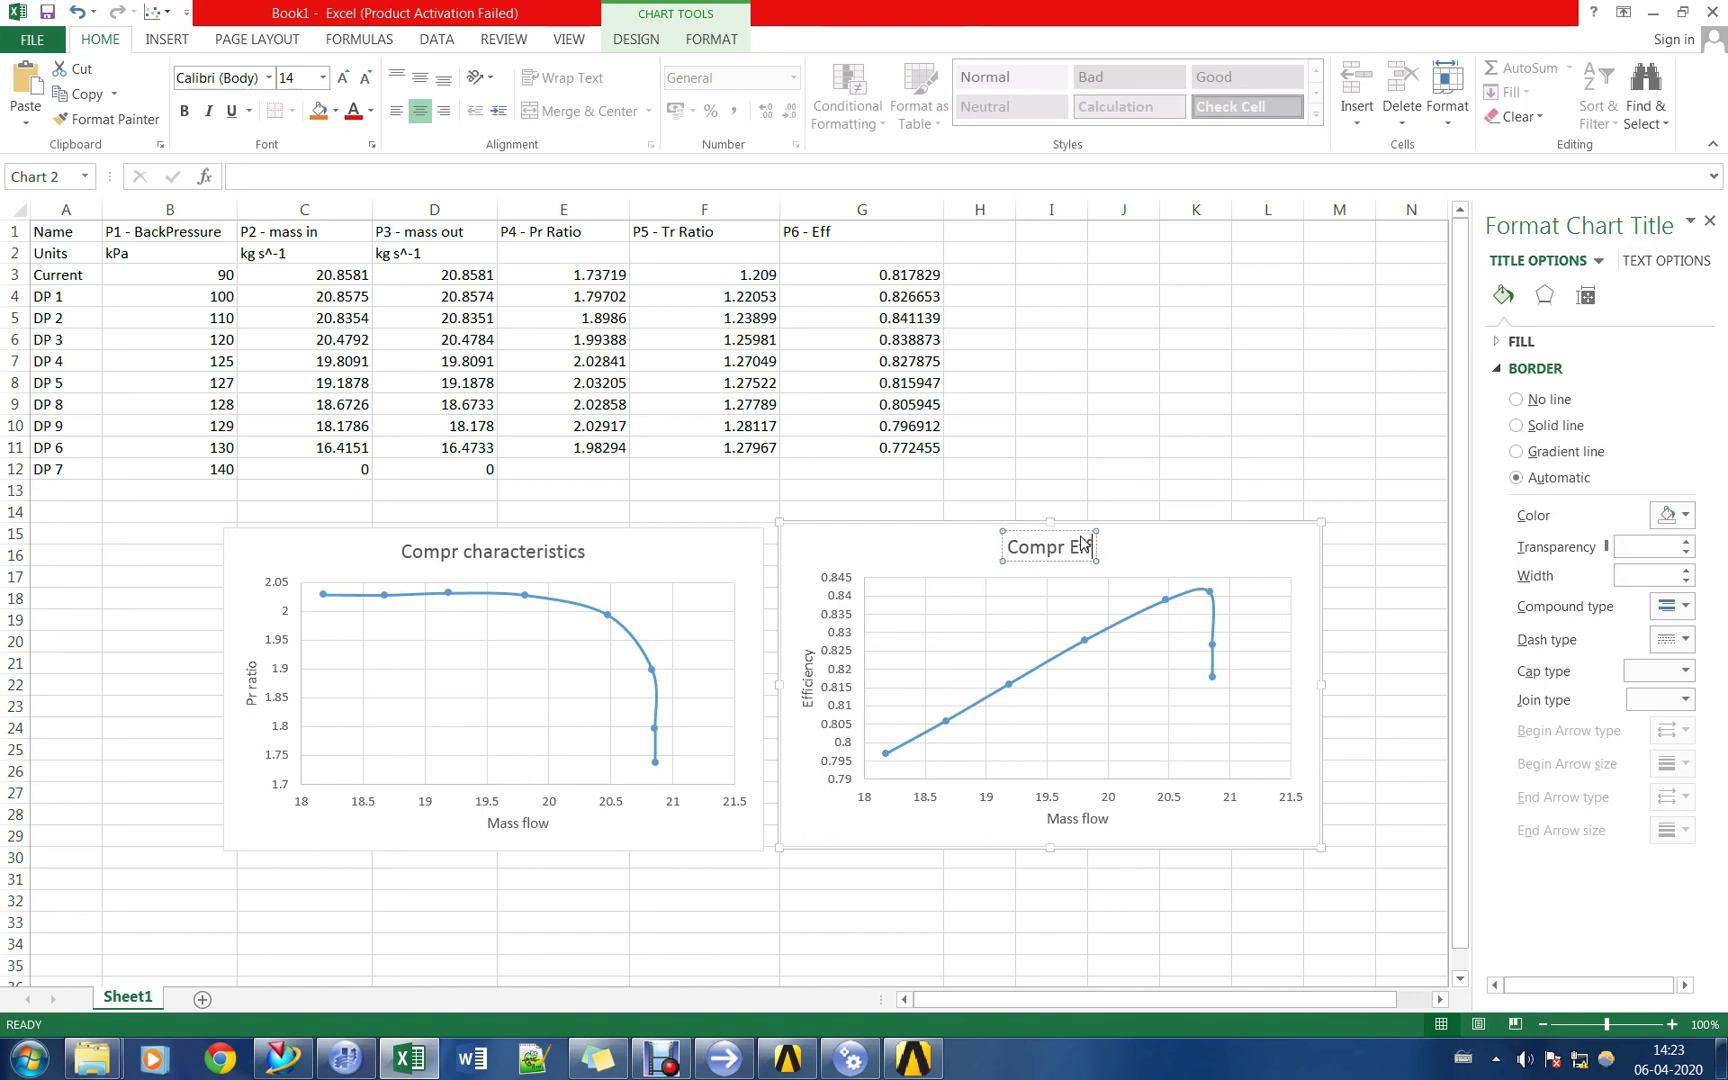
type("ici")
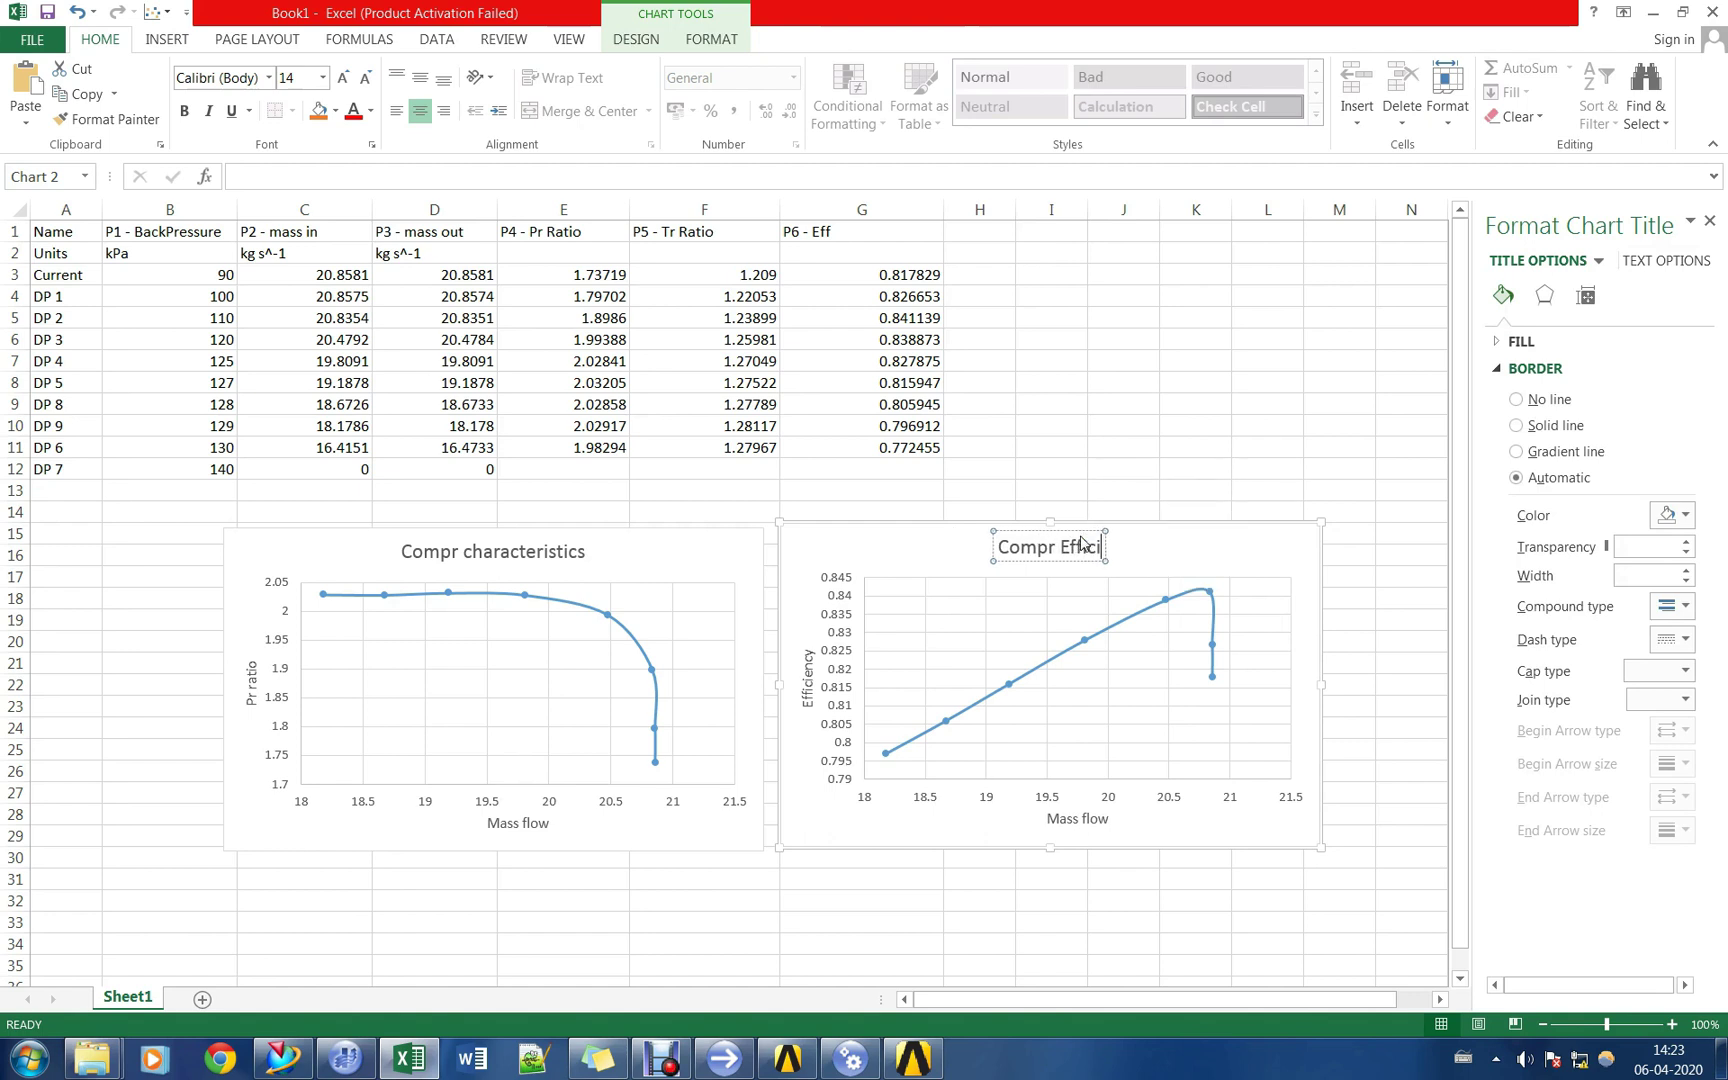
type("ency")
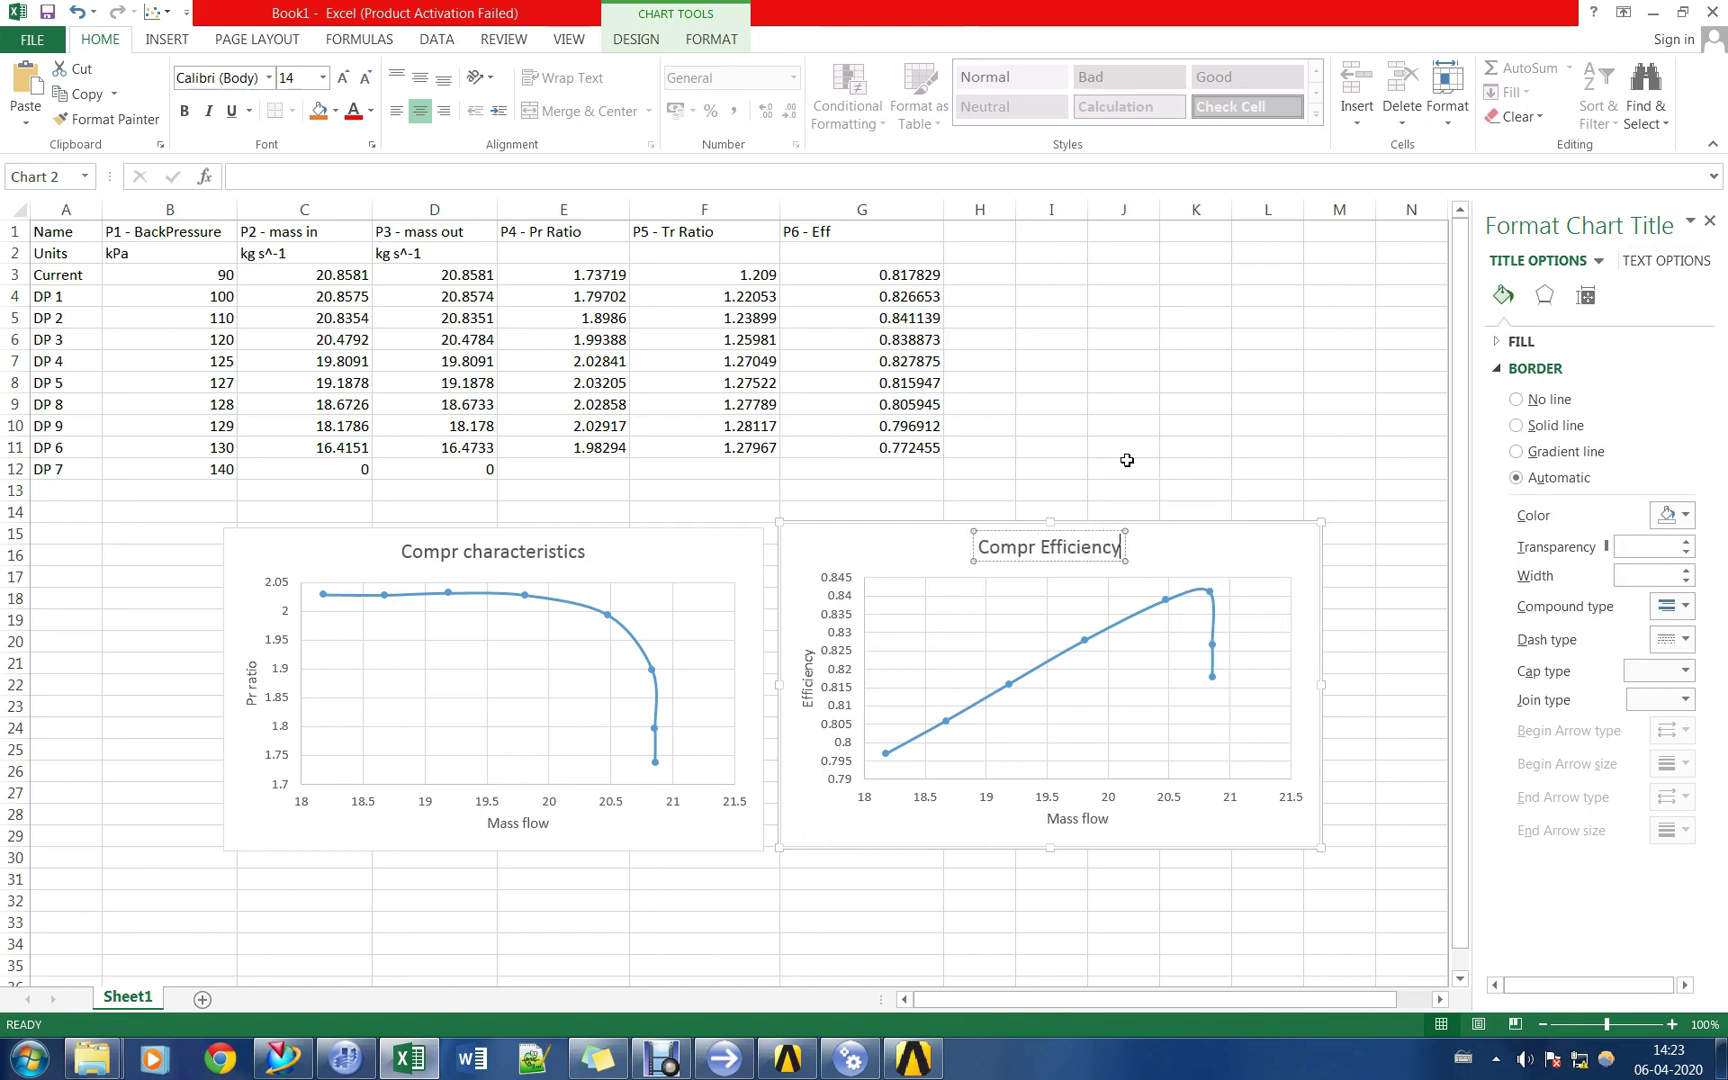
left_click(1168, 383)
key("ctrl+s")
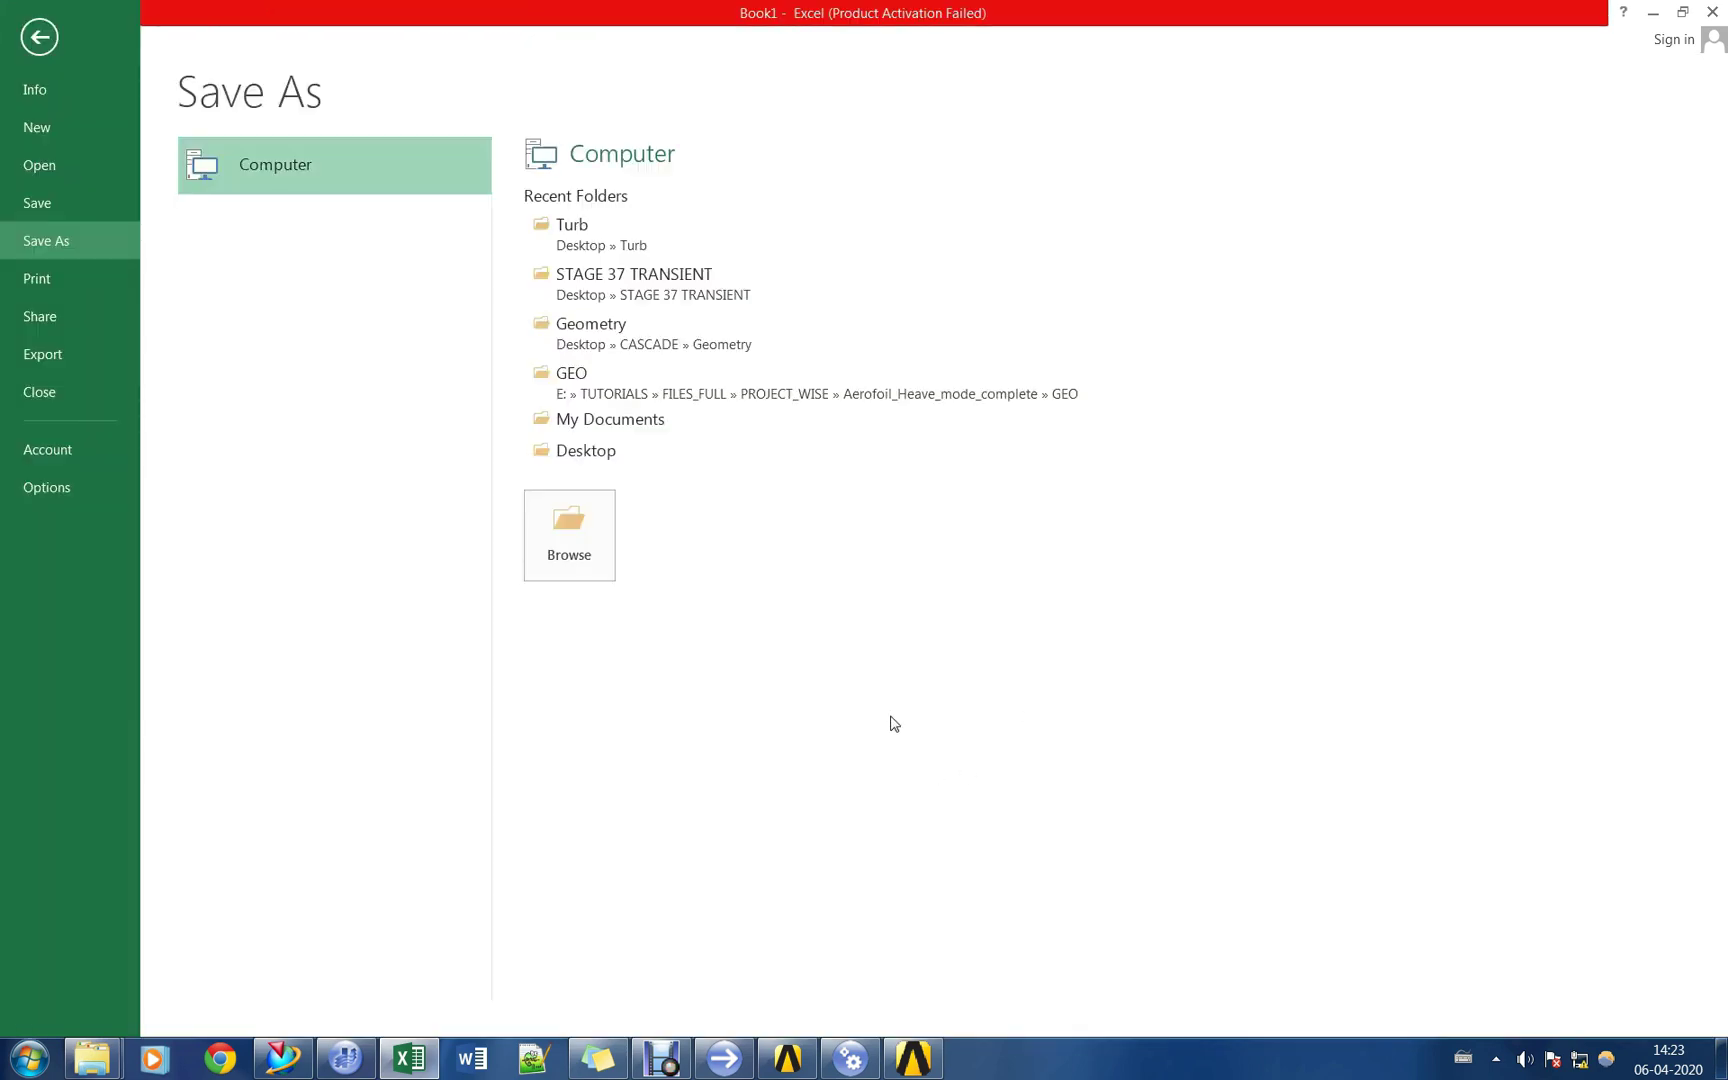
key("Escape")
left_click(967, 876)
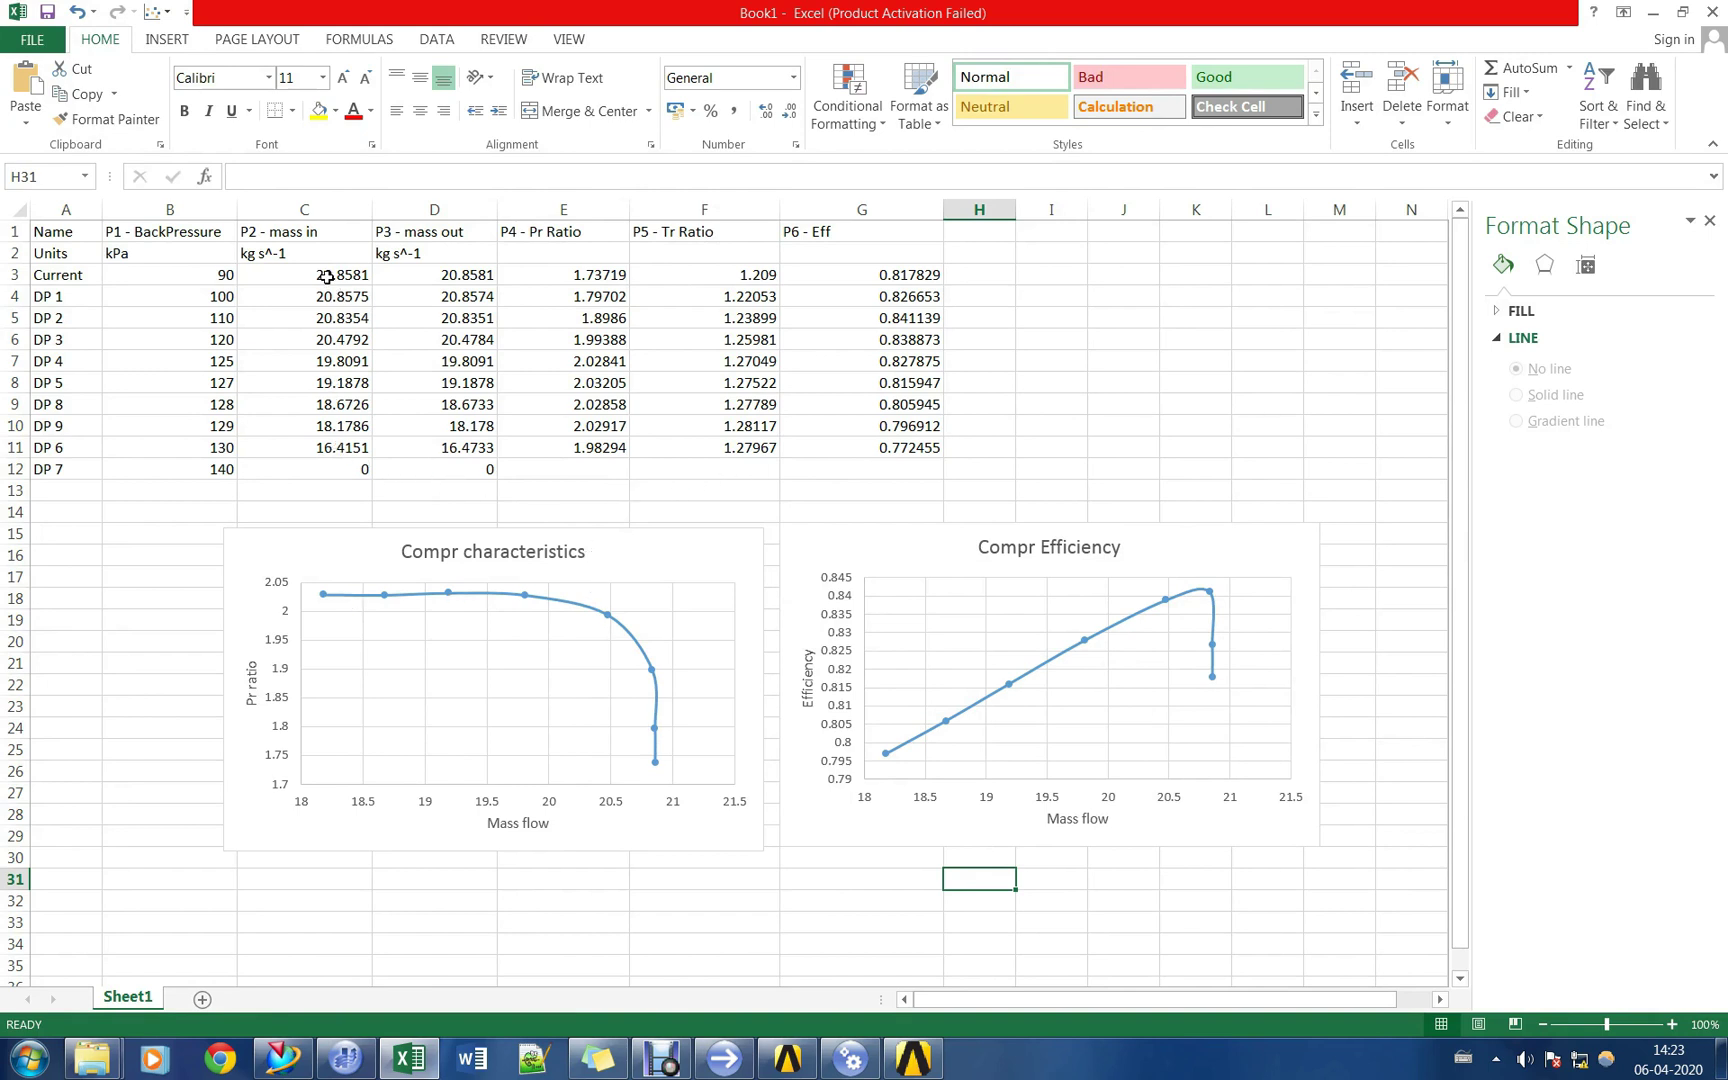
Compare the mass in values in C3:C10 with the mass out values in D3:D10.
left_click_drag(327, 277, 335, 427)
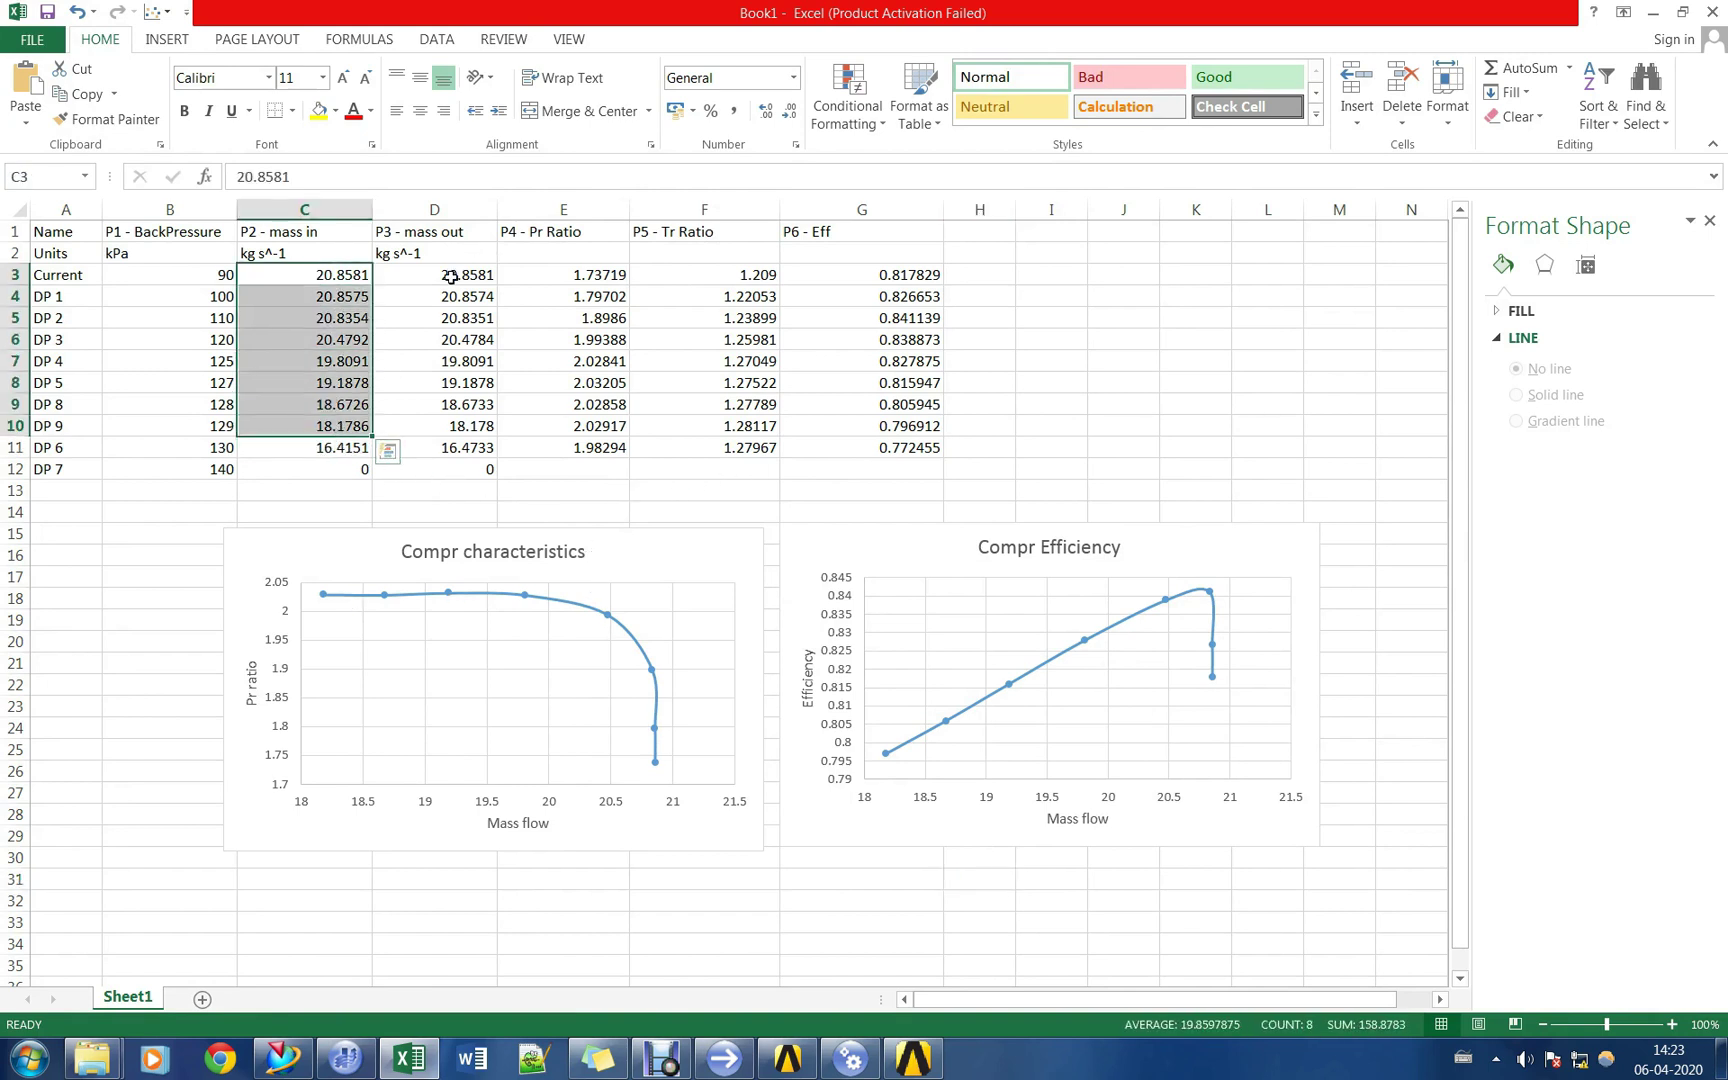
left_click_drag(451, 277, 453, 426)
left_click(1254, 383)
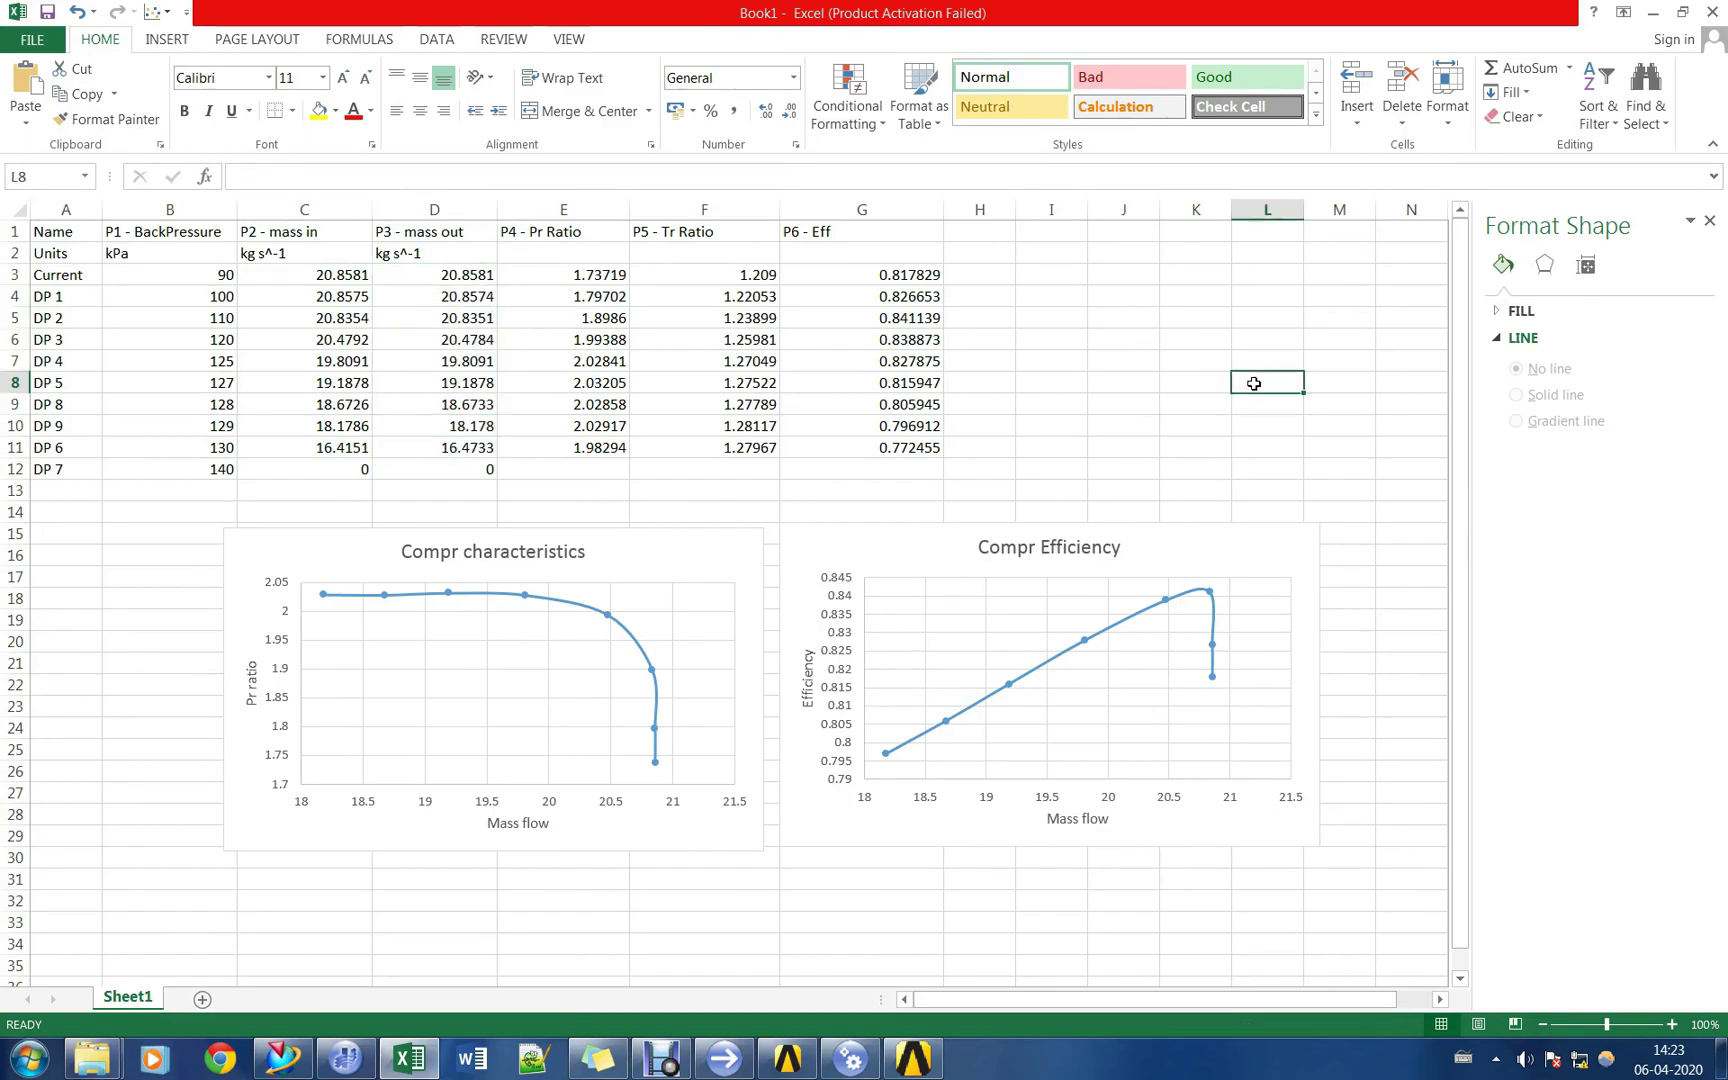